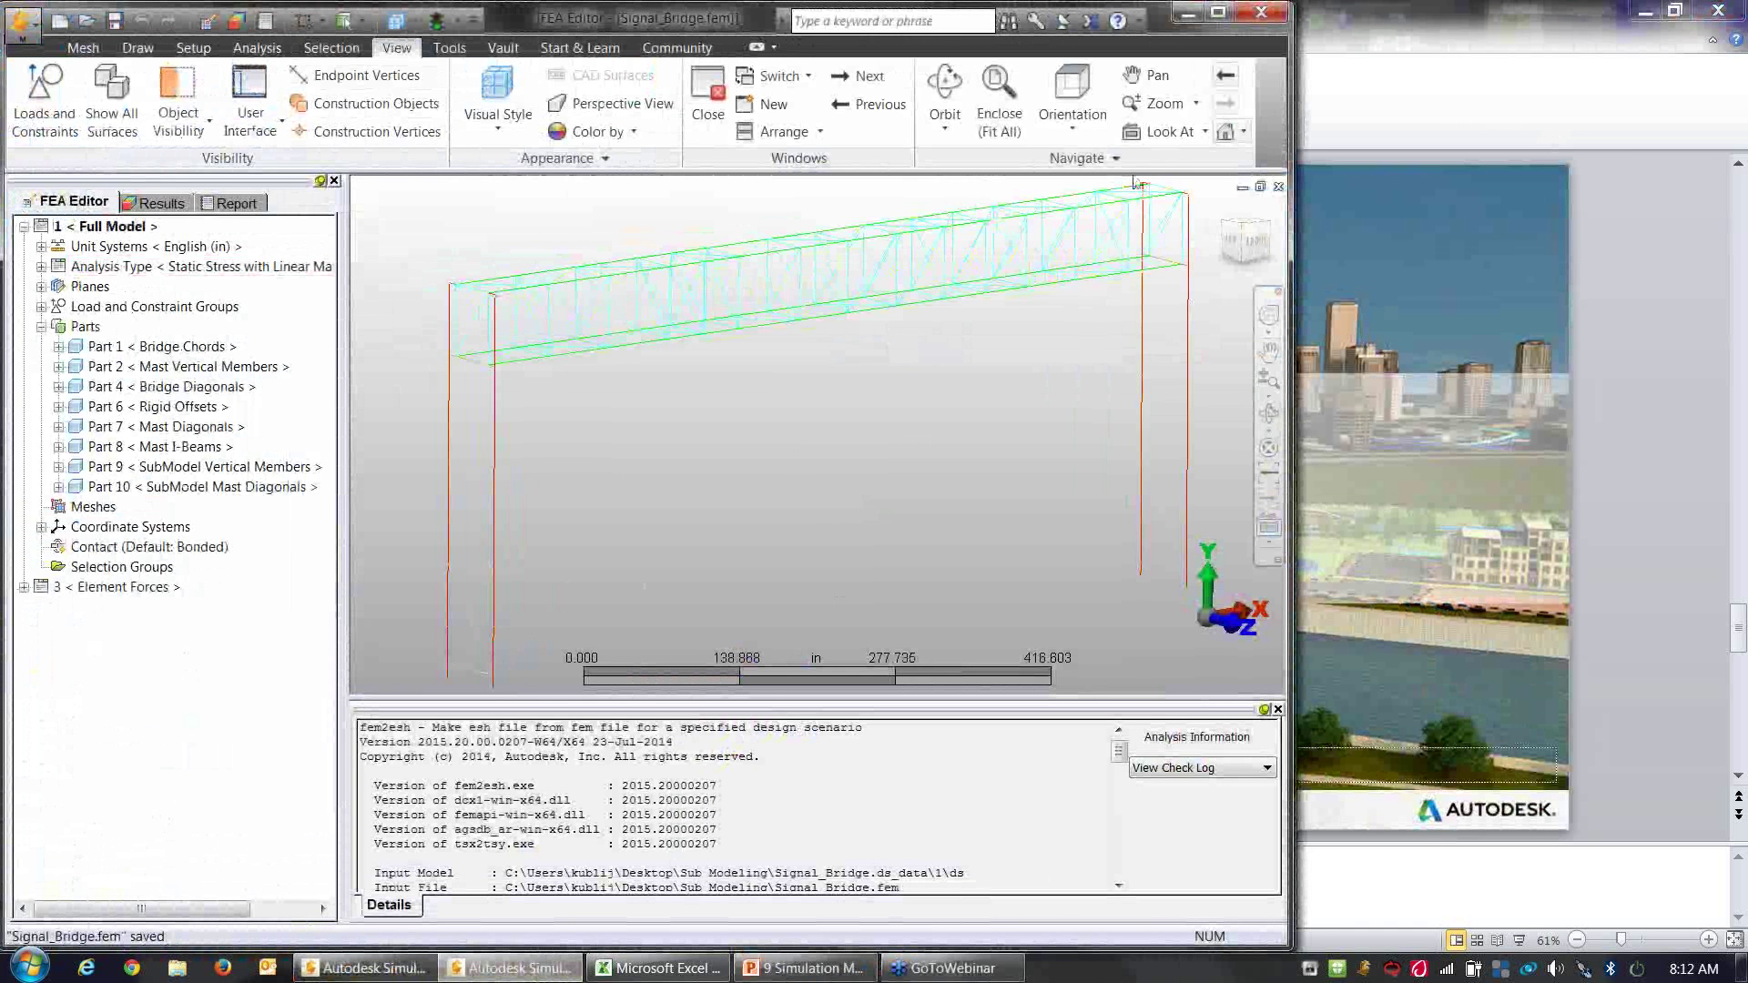
# Step: Show the loads and constraints on the Full Model and list its load and constraint groups
pyautogui.click(159, 346)
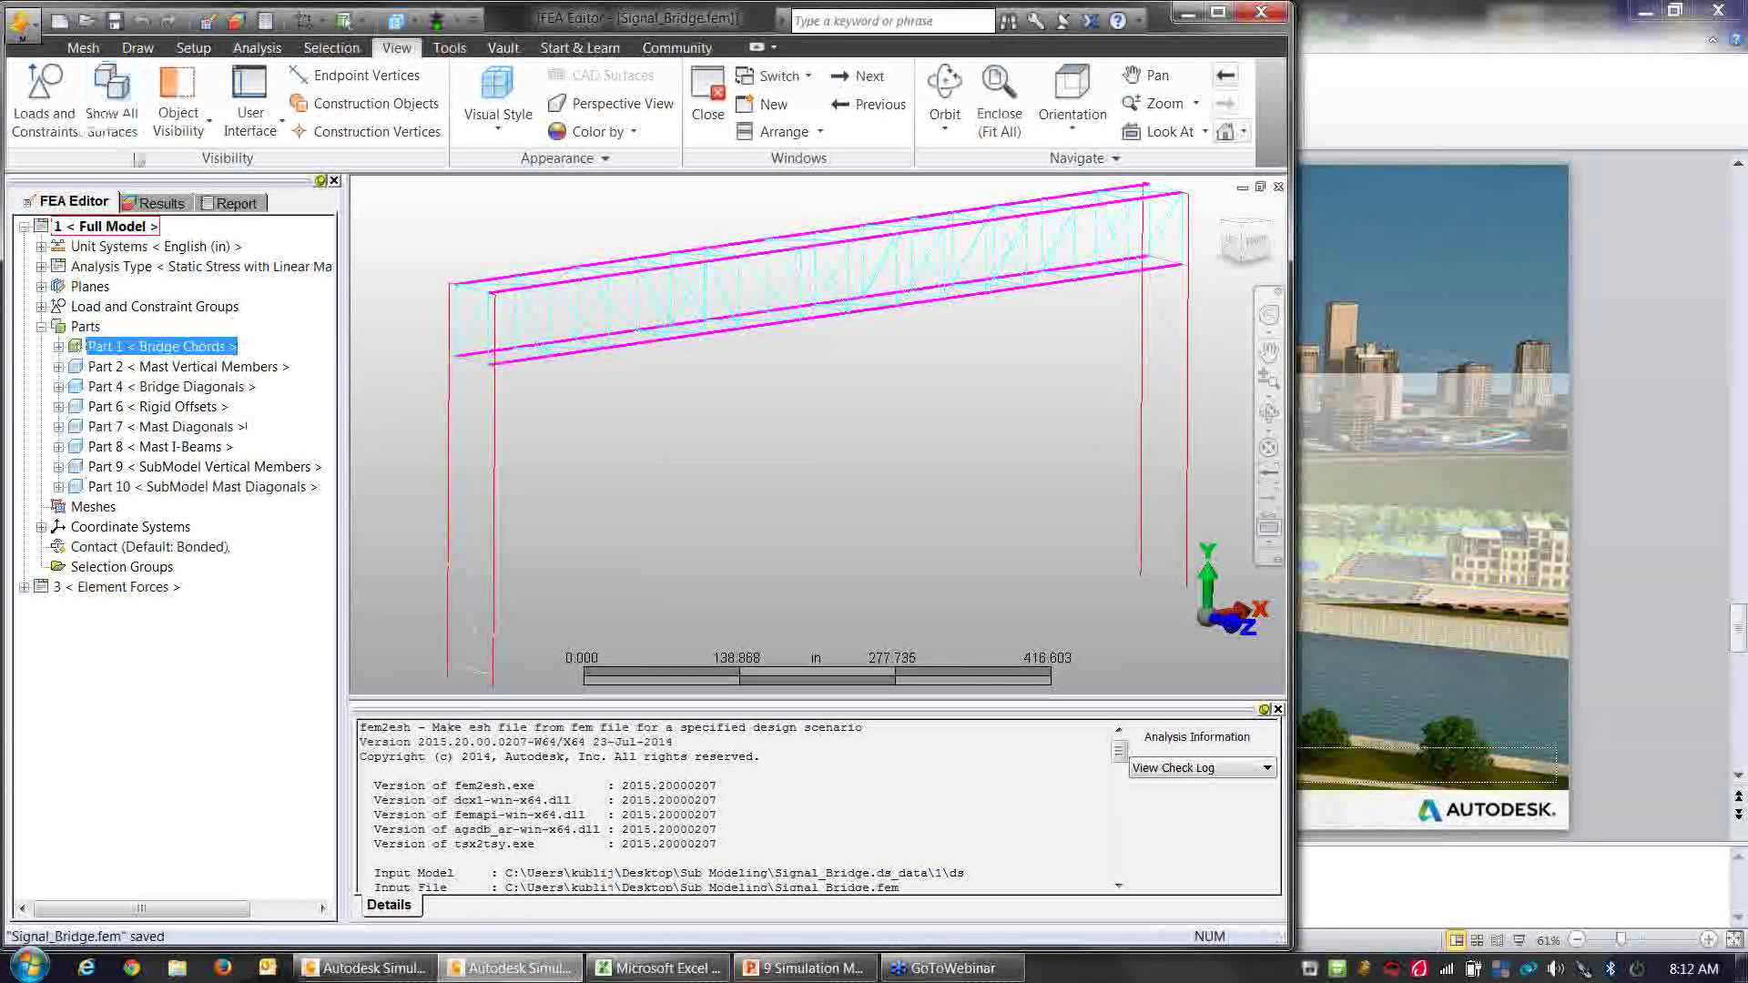
pyautogui.click(41, 87)
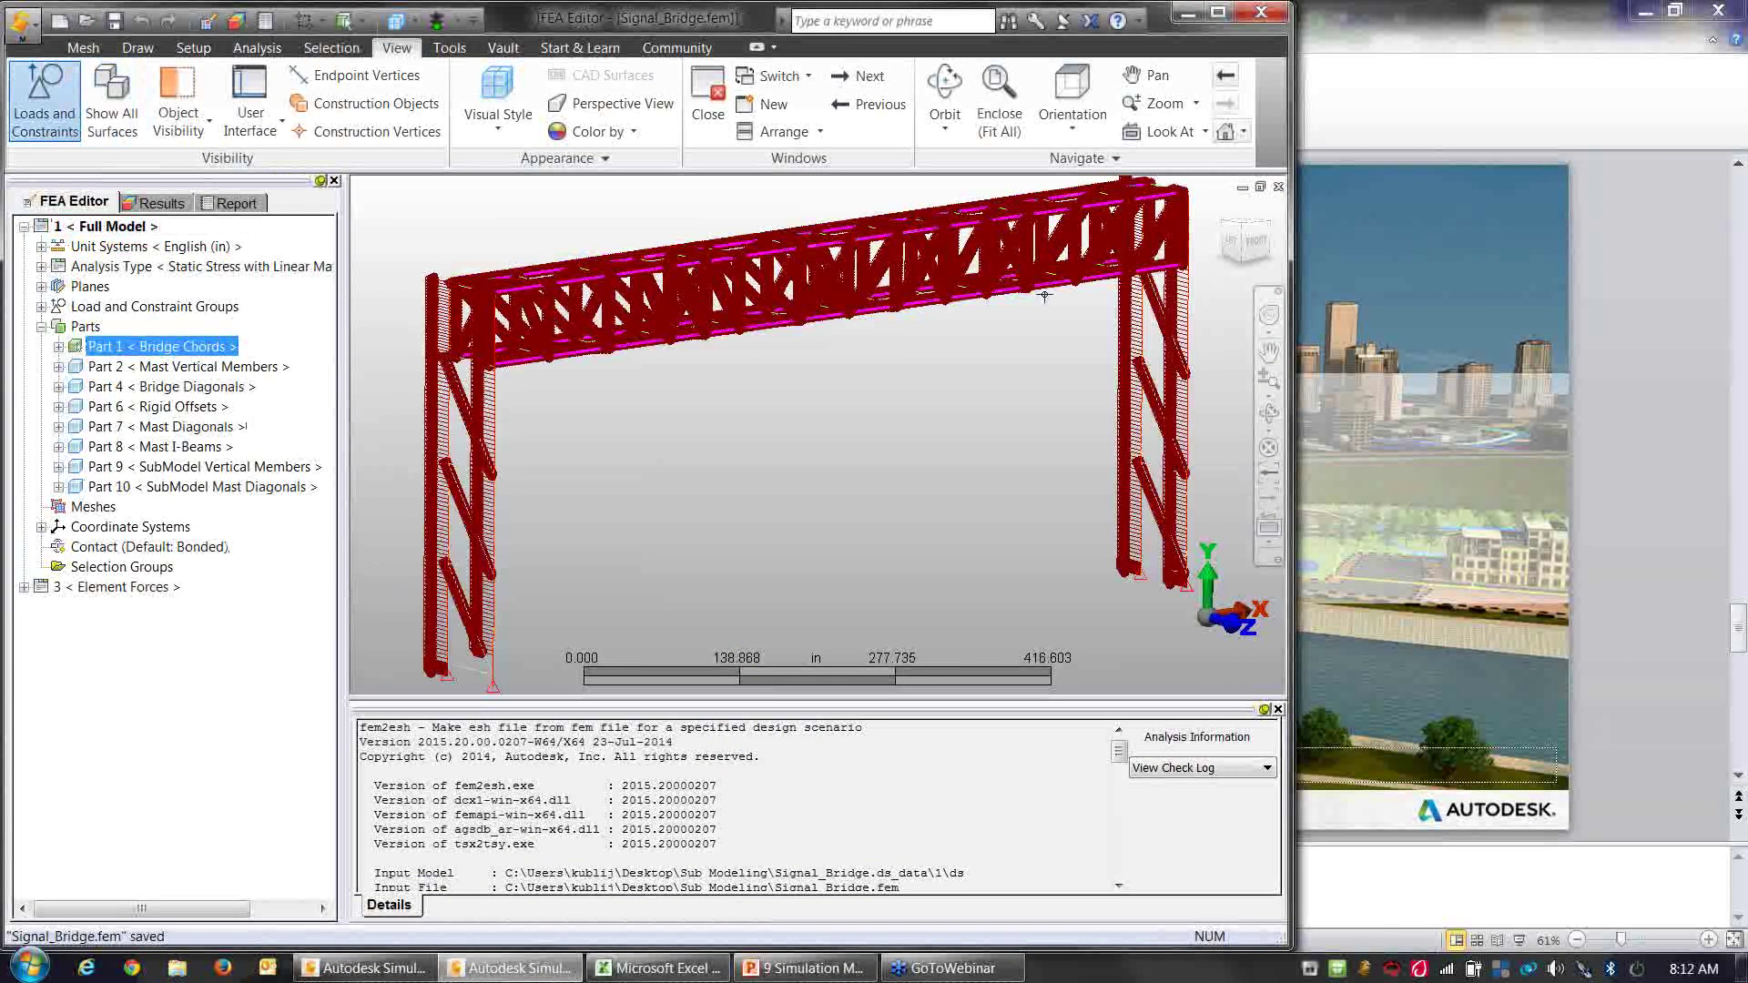
pyautogui.click(41, 306)
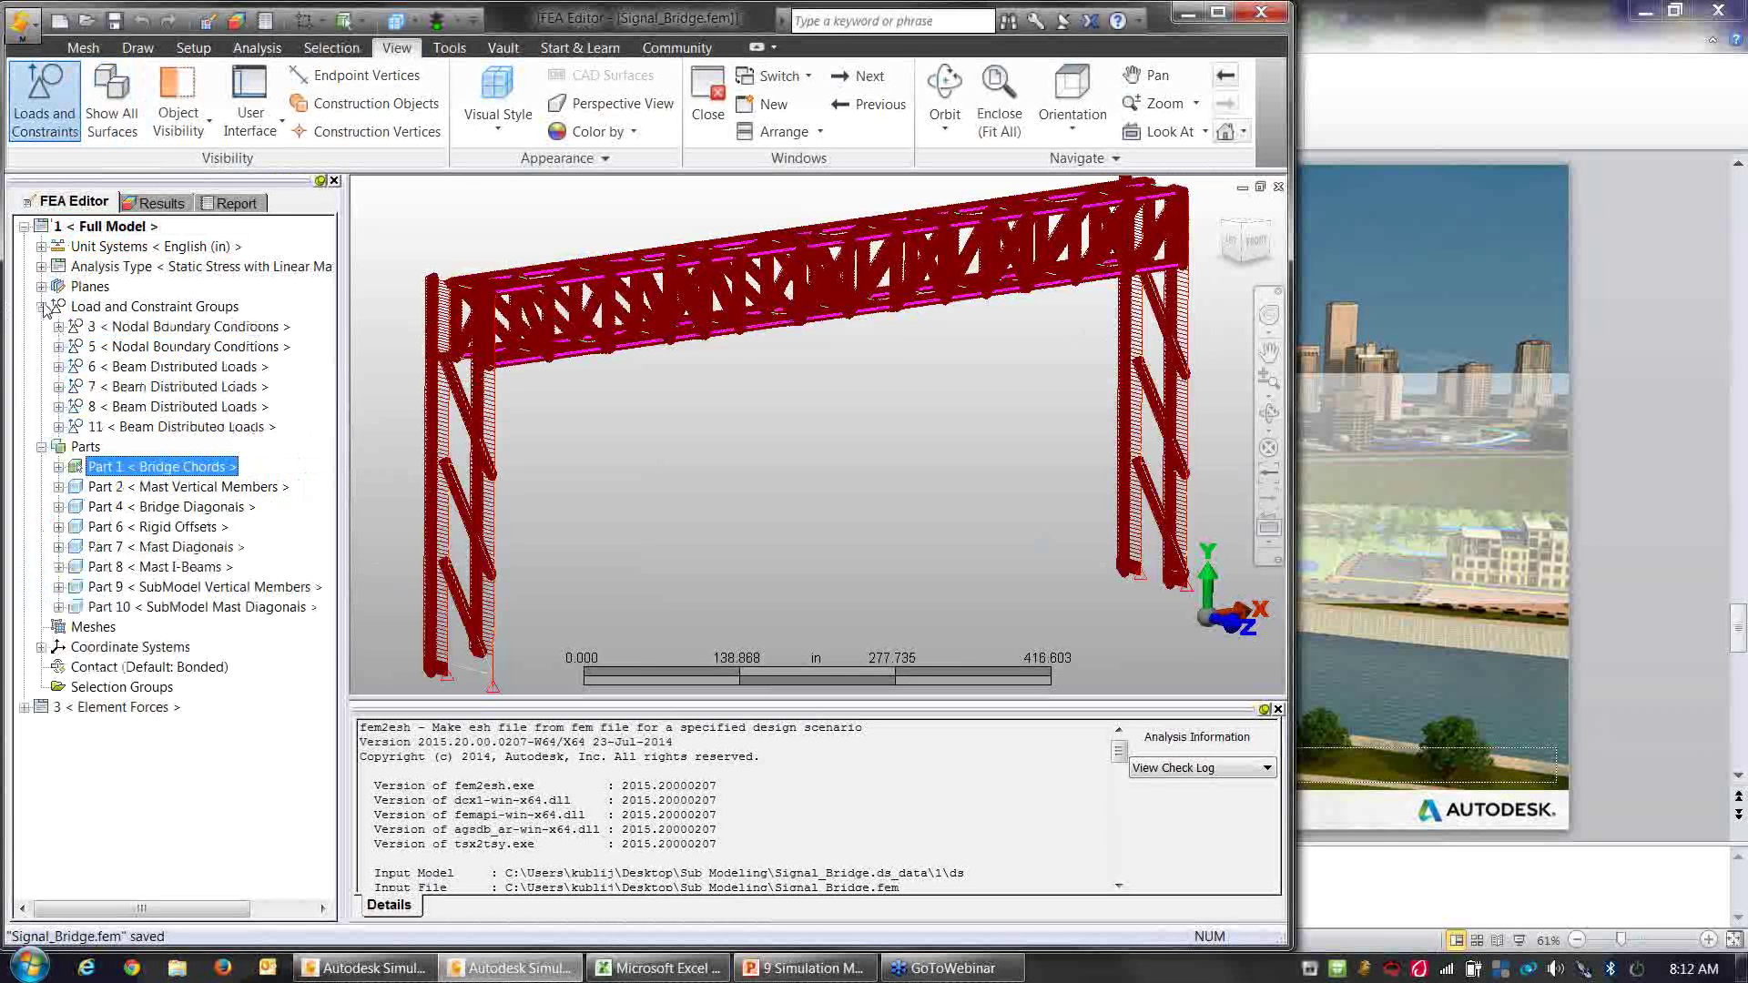
pyautogui.click(125, 368)
pyautogui.click(559, 473)
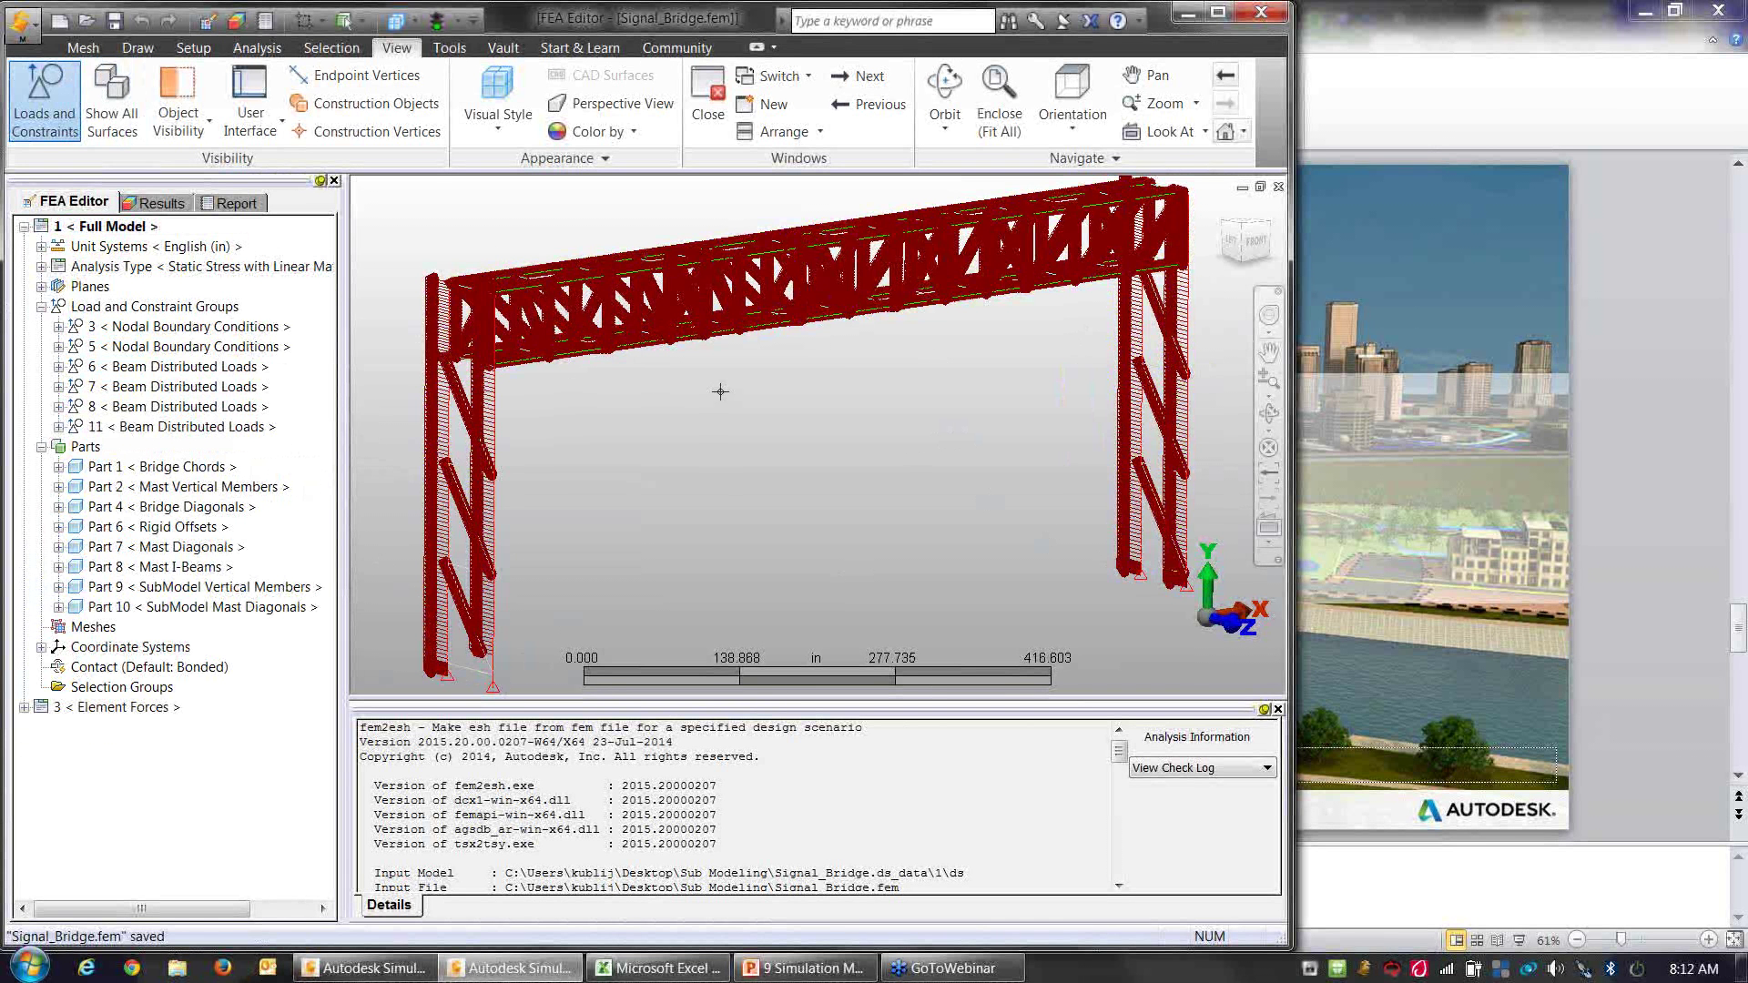
# Step: Run the simulation on the Full Model design scenario and collapse the output bar to inspect the displacement result
pyautogui.click(258, 47)
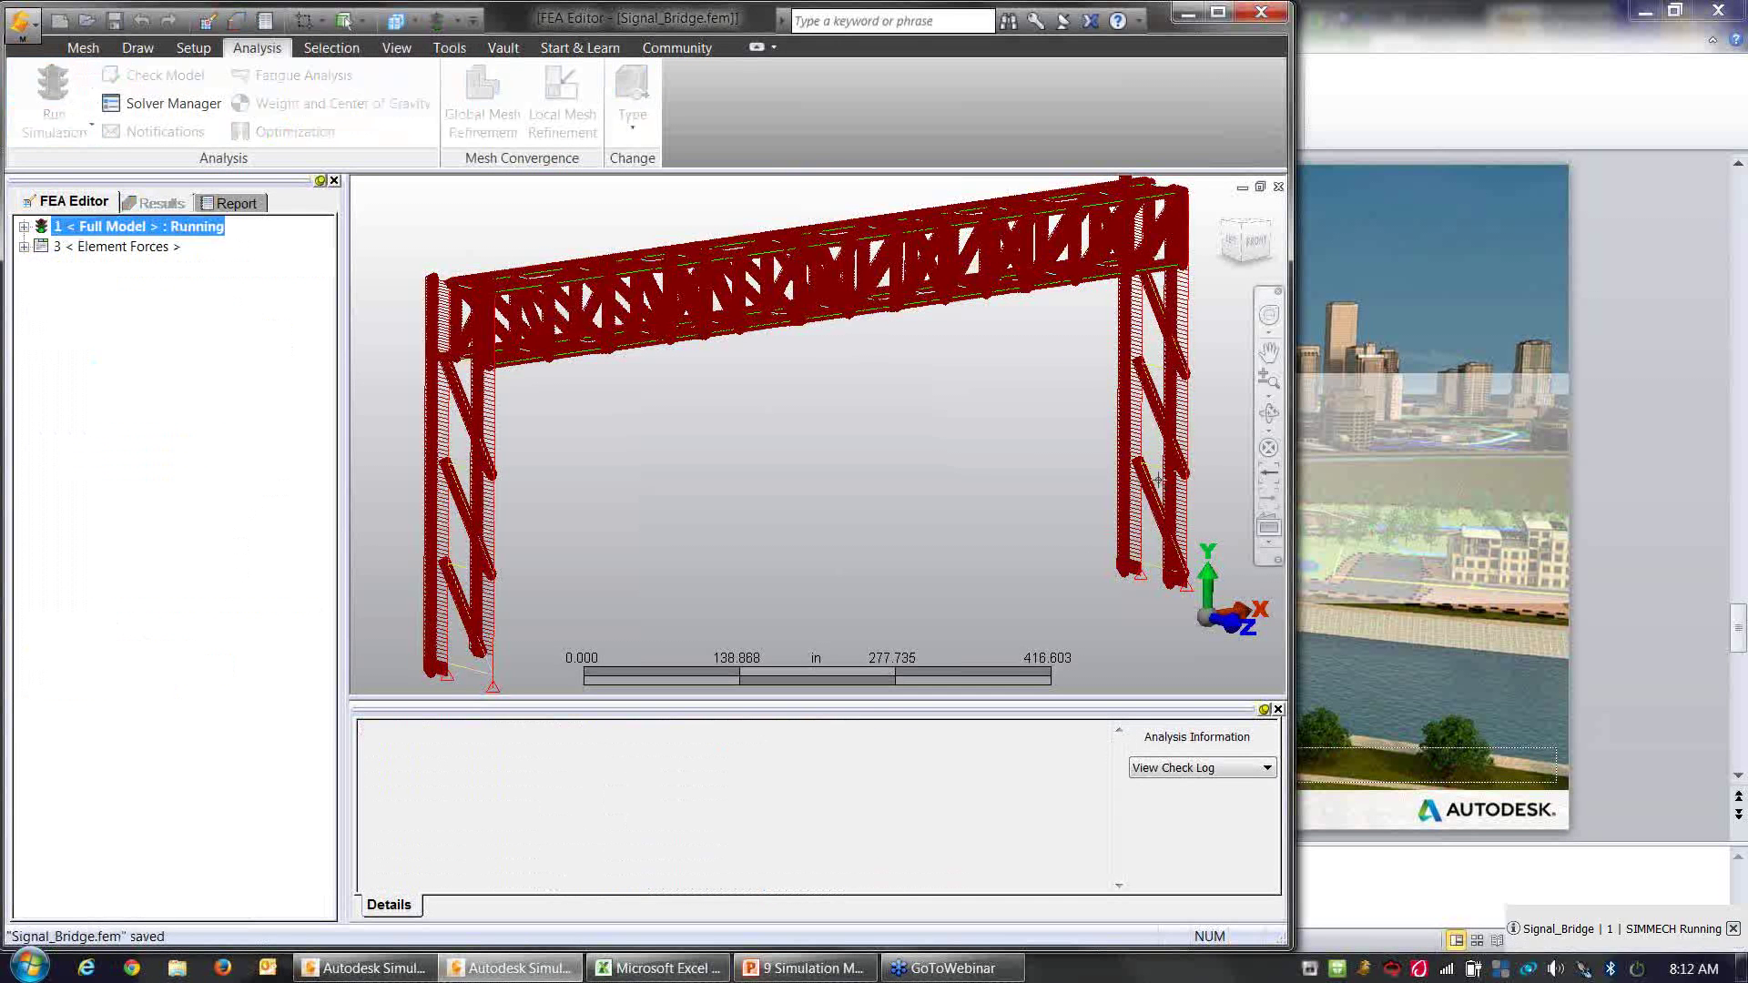
pyautogui.click(1265, 711)
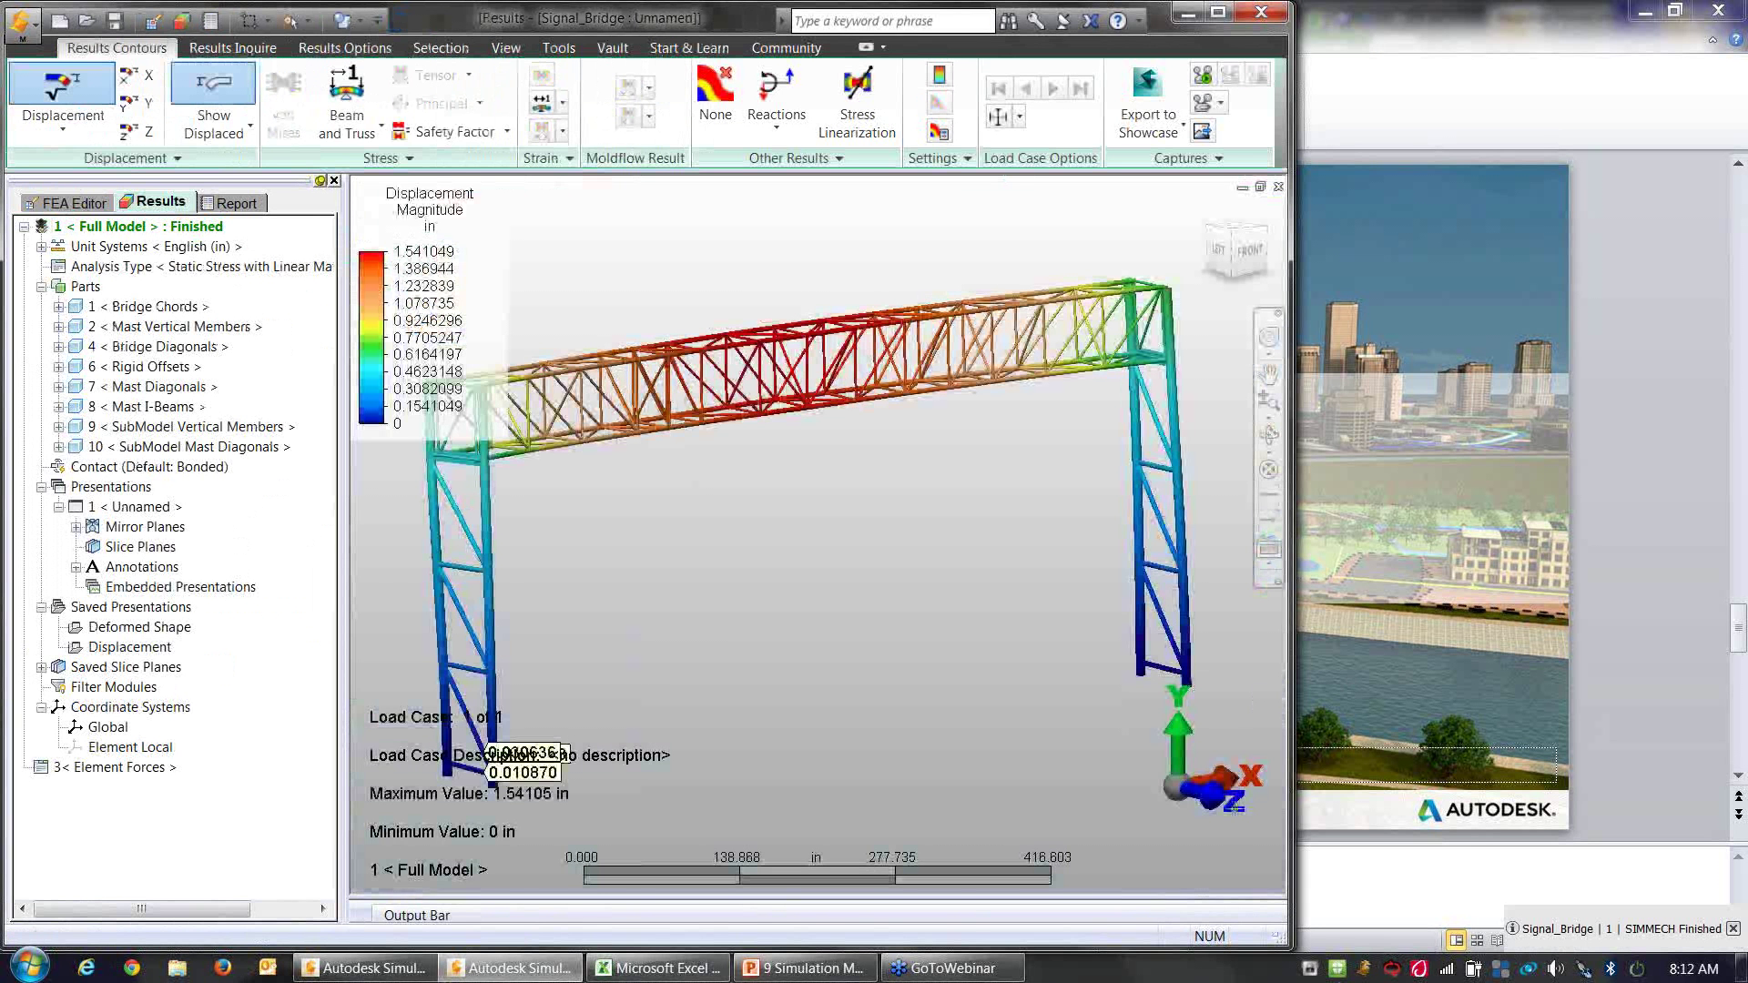
pyautogui.moveTo(902, 486)
pyautogui.mouseDown(button='middle')
pyautogui.moveTo(883, 500)
pyautogui.moveTo(913, 500)
pyautogui.mouseUp(button='middle')
pyautogui.scroll(2, 901, 485)
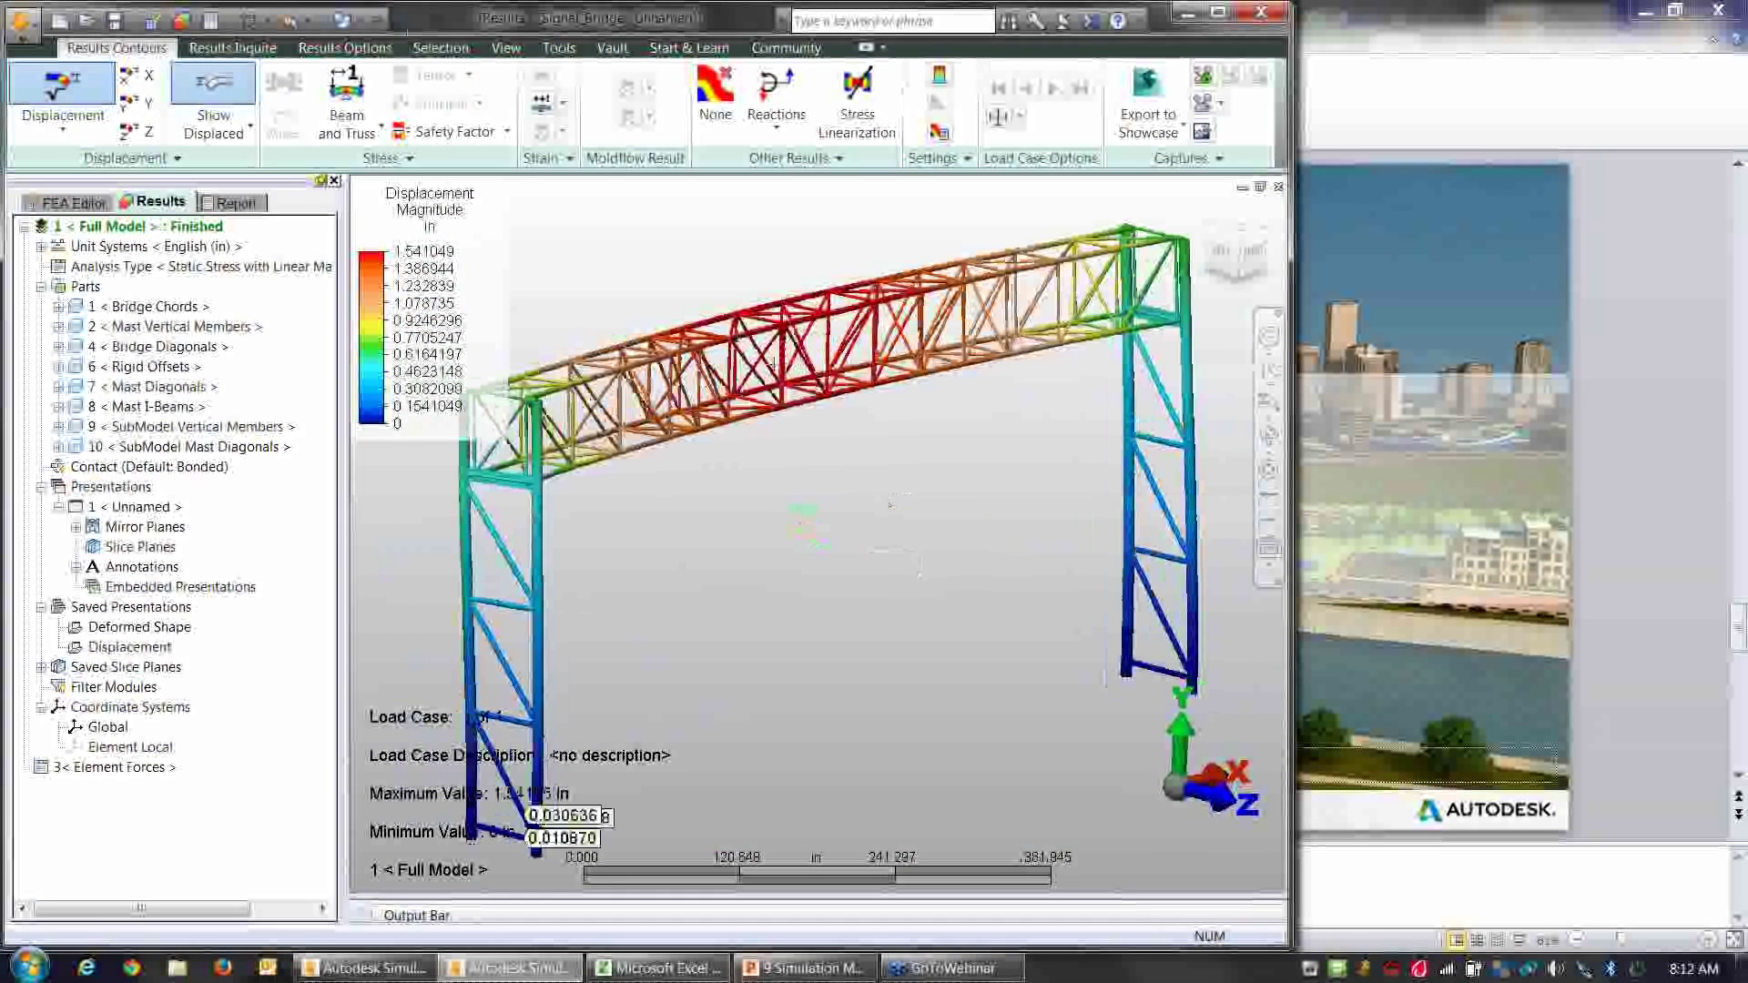
# Step: Plot the beam and truss axial stress, followed by the bending stress about axis 2
pyautogui.click(337, 134)
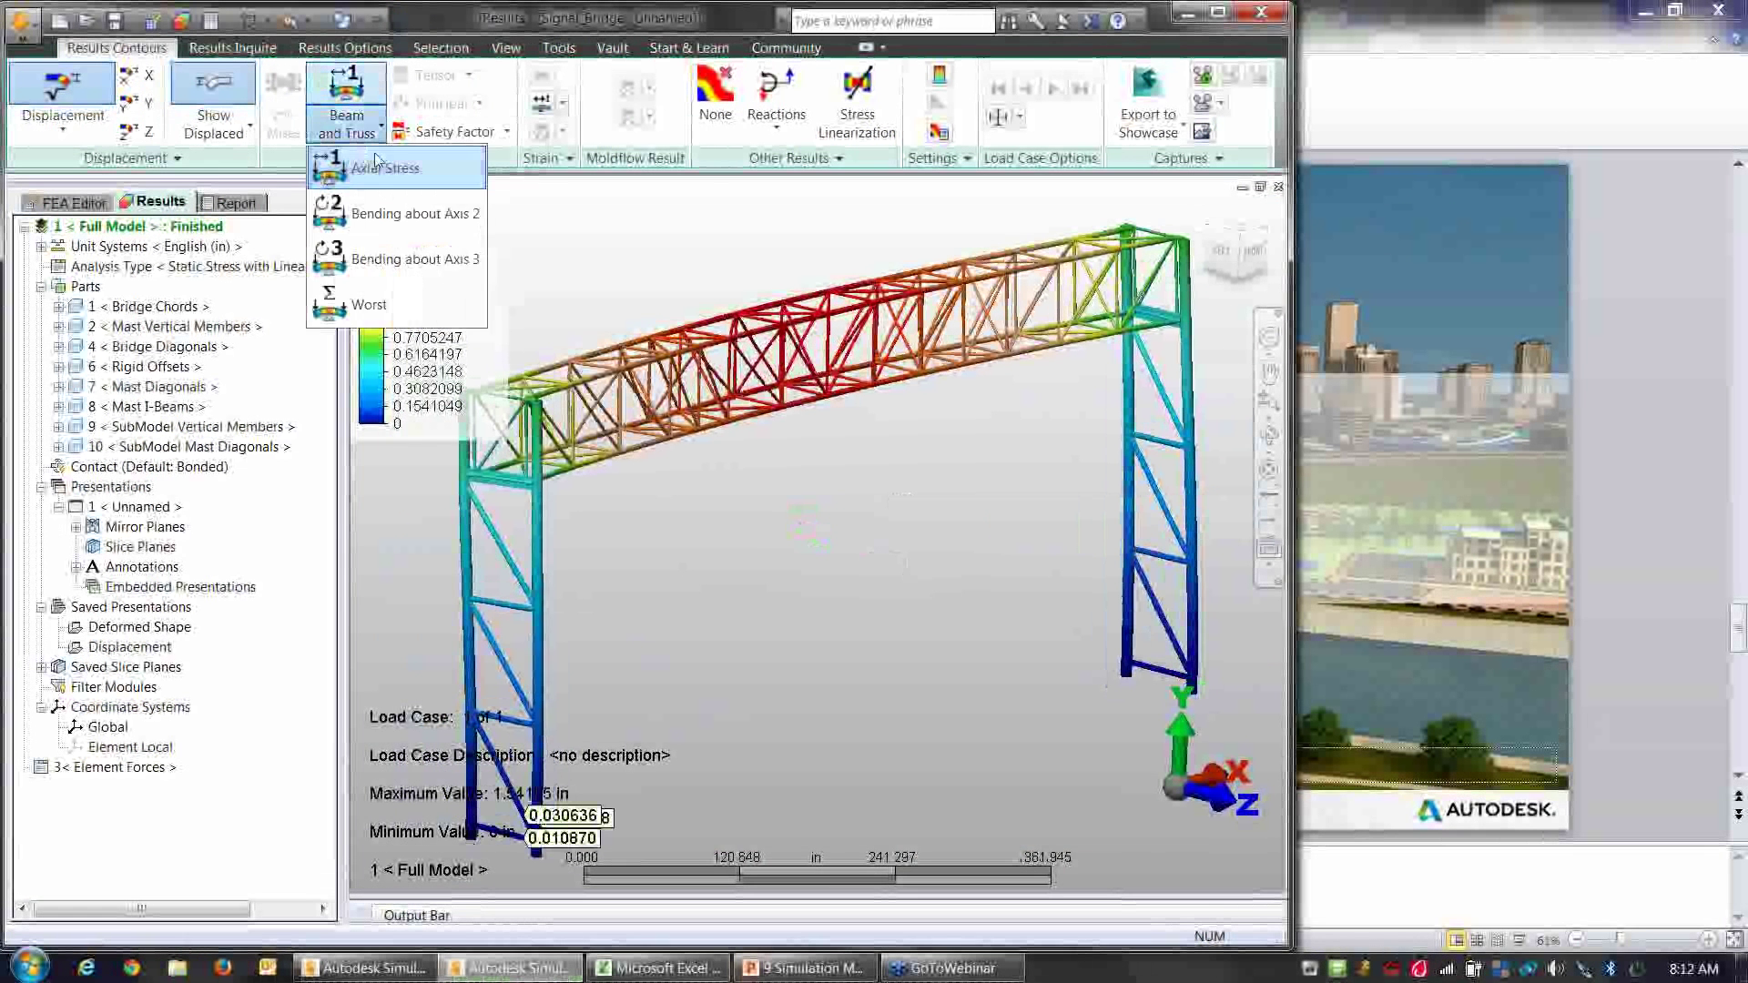
pyautogui.click(380, 168)
pyautogui.click(362, 134)
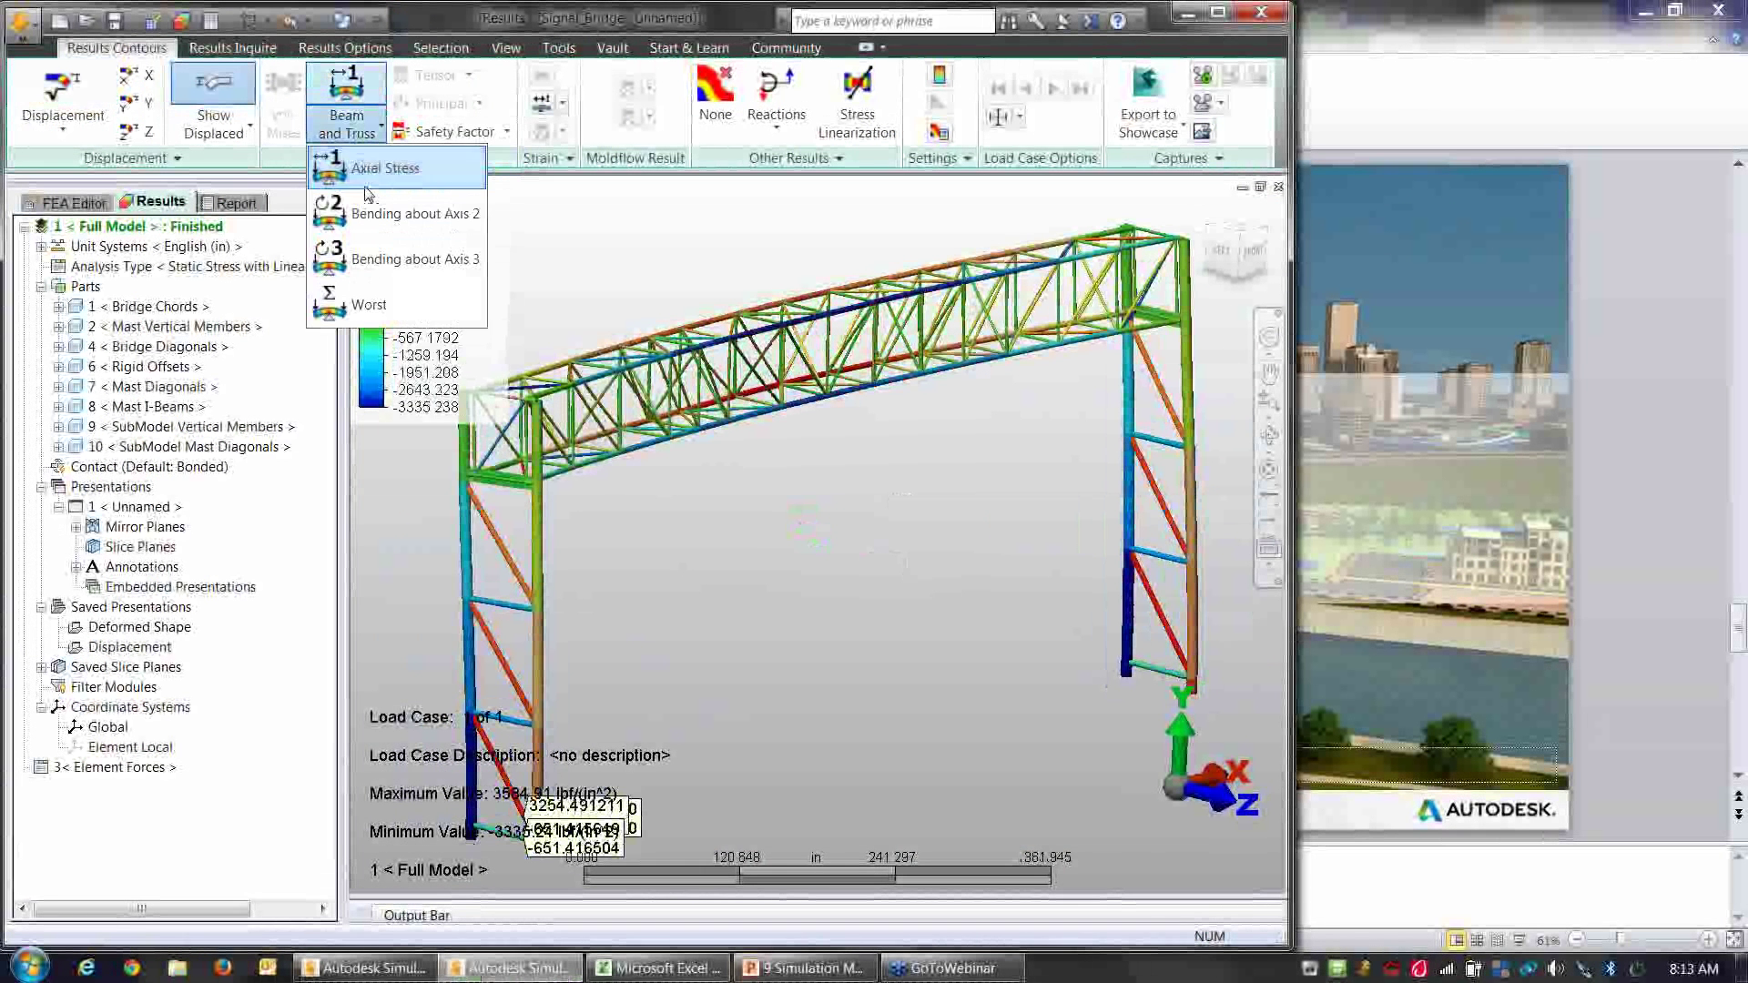
pyautogui.click(405, 214)
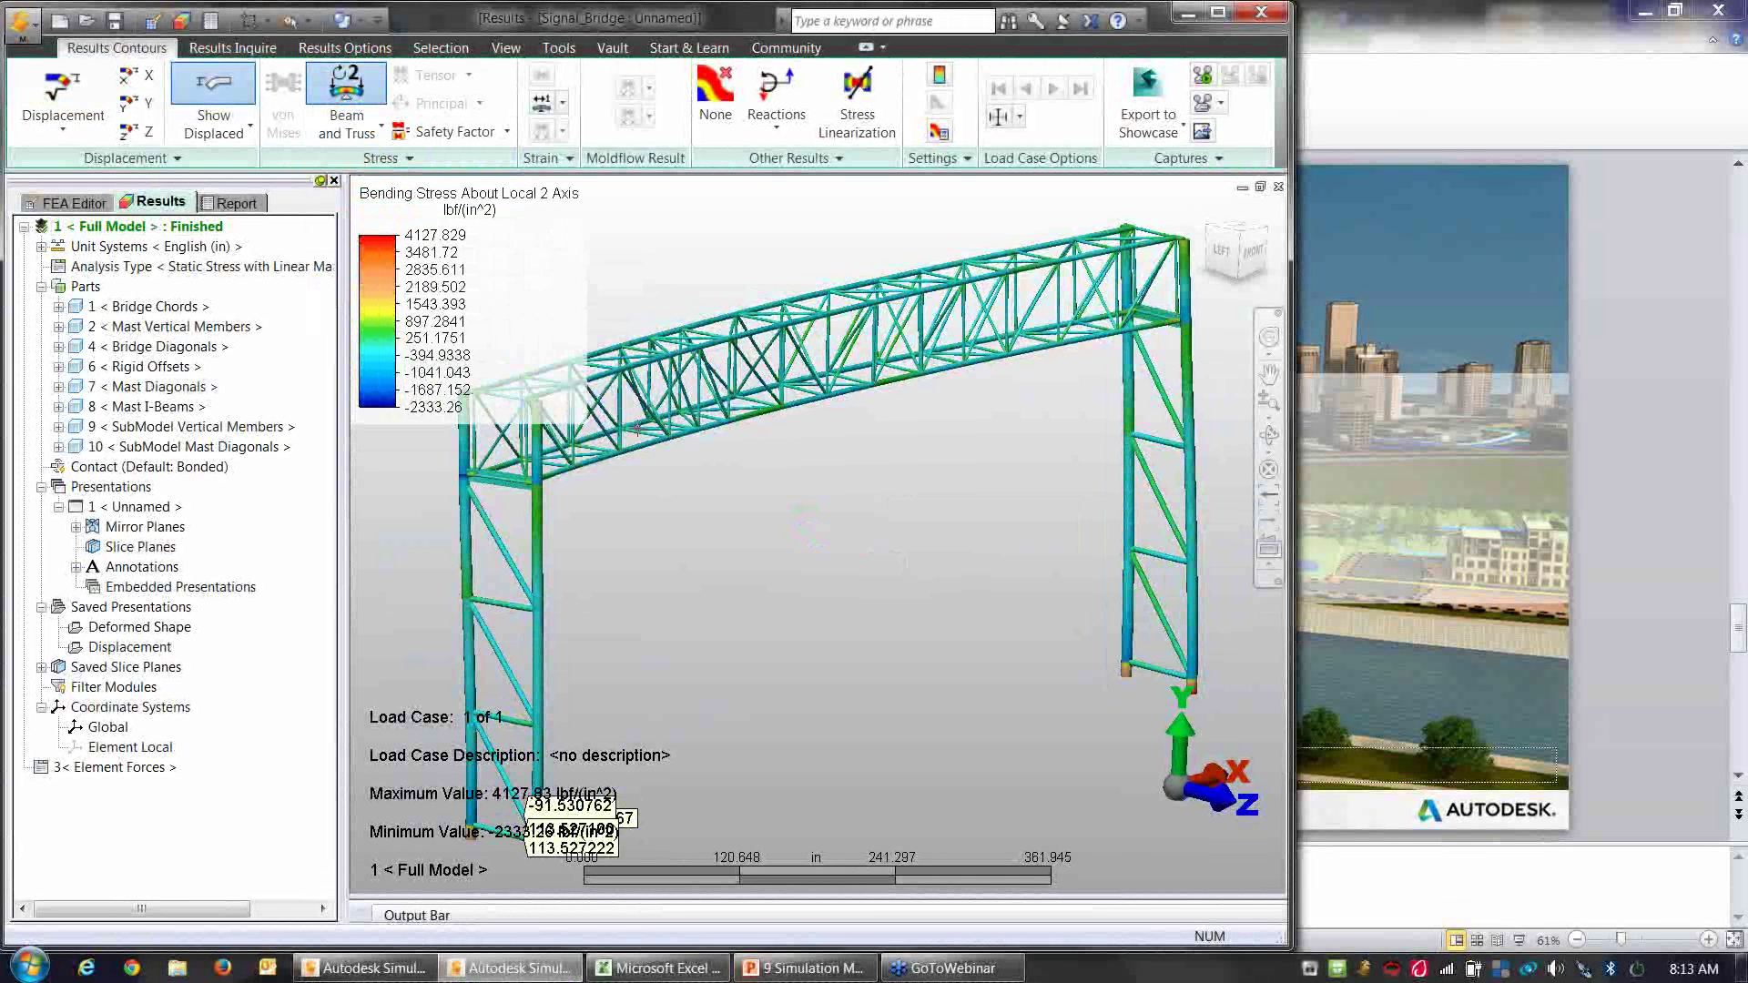
# Step: Remove the existing result probes from the nodes at the near mast's base
pyautogui.moveTo(597, 632); pyautogui.dragTo(683, 499, button='middle')
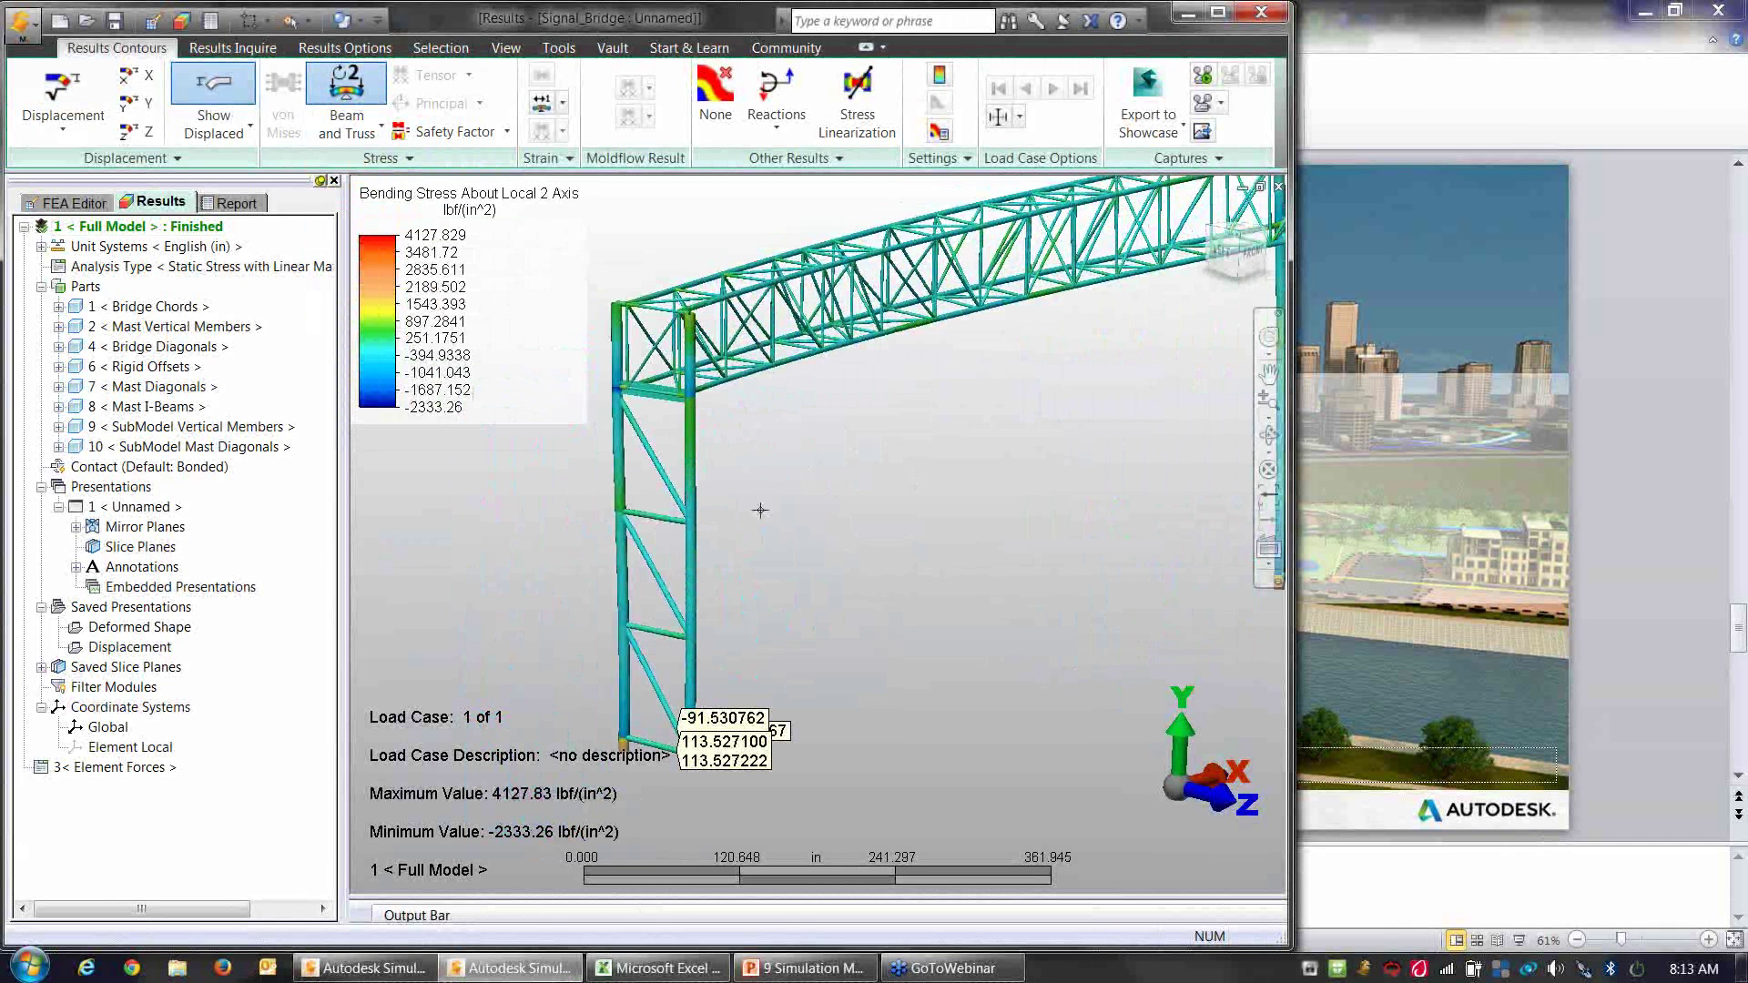
pyautogui.click(150, 307)
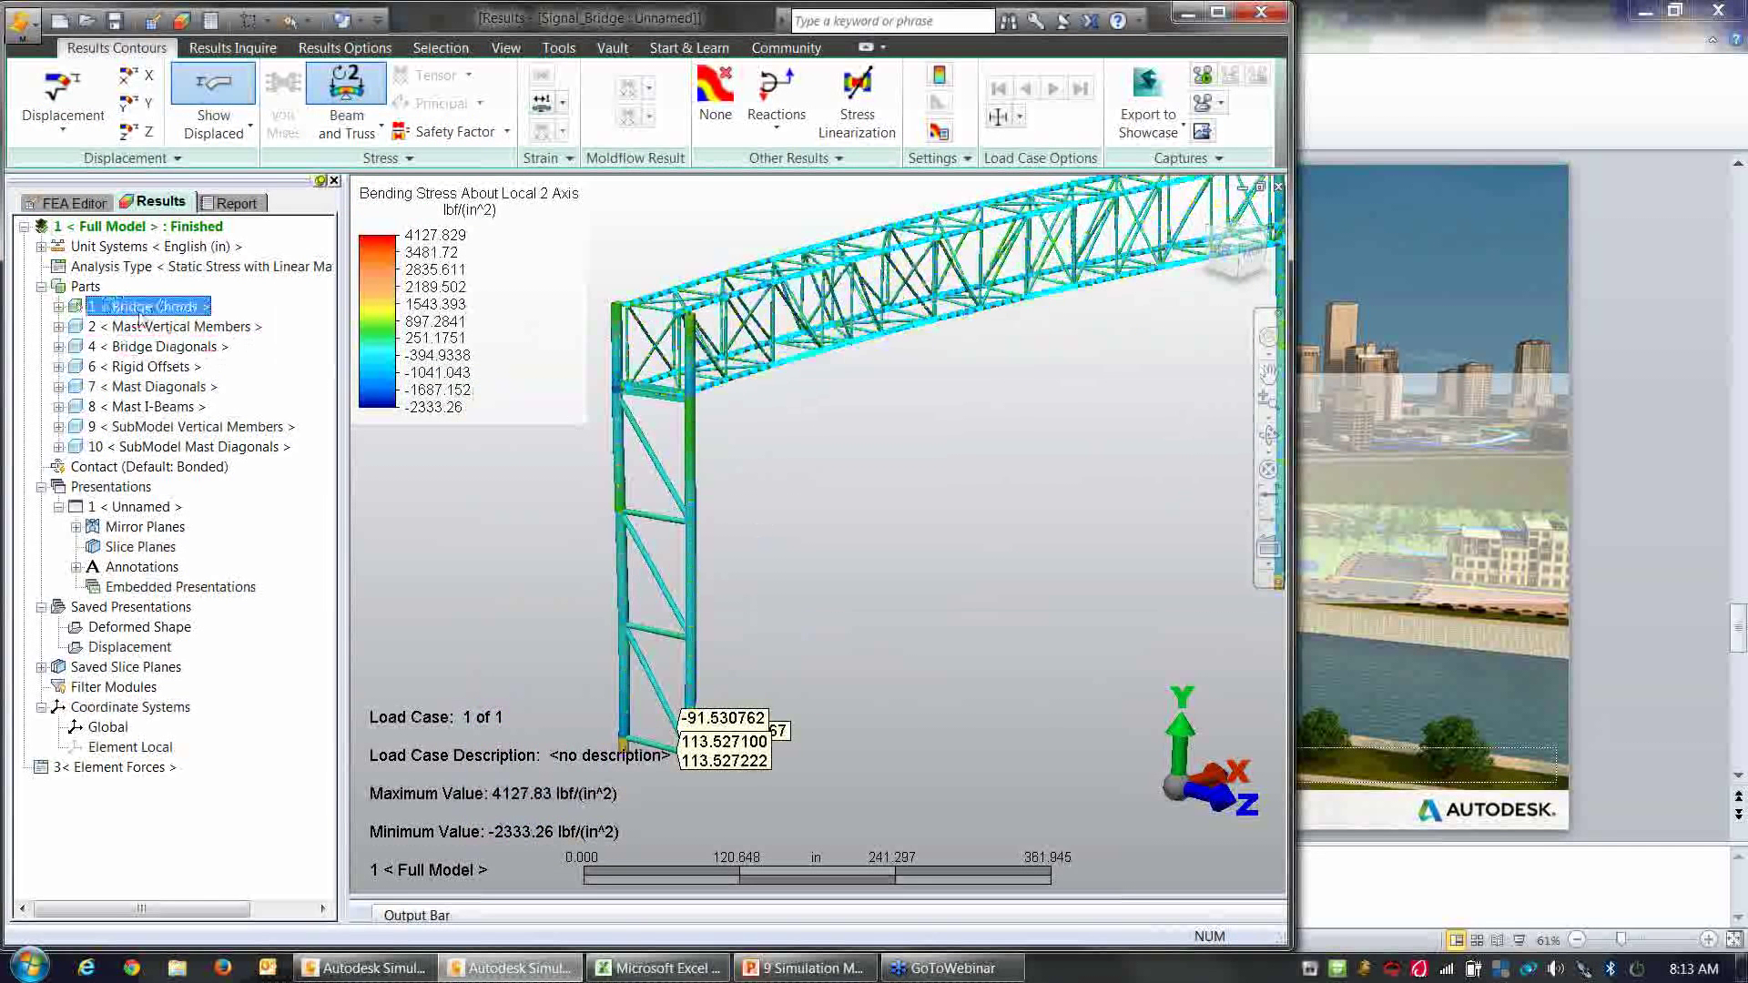
pyautogui.keyDown('shift'); pyautogui.click(166, 407); pyautogui.keyUp('shift')
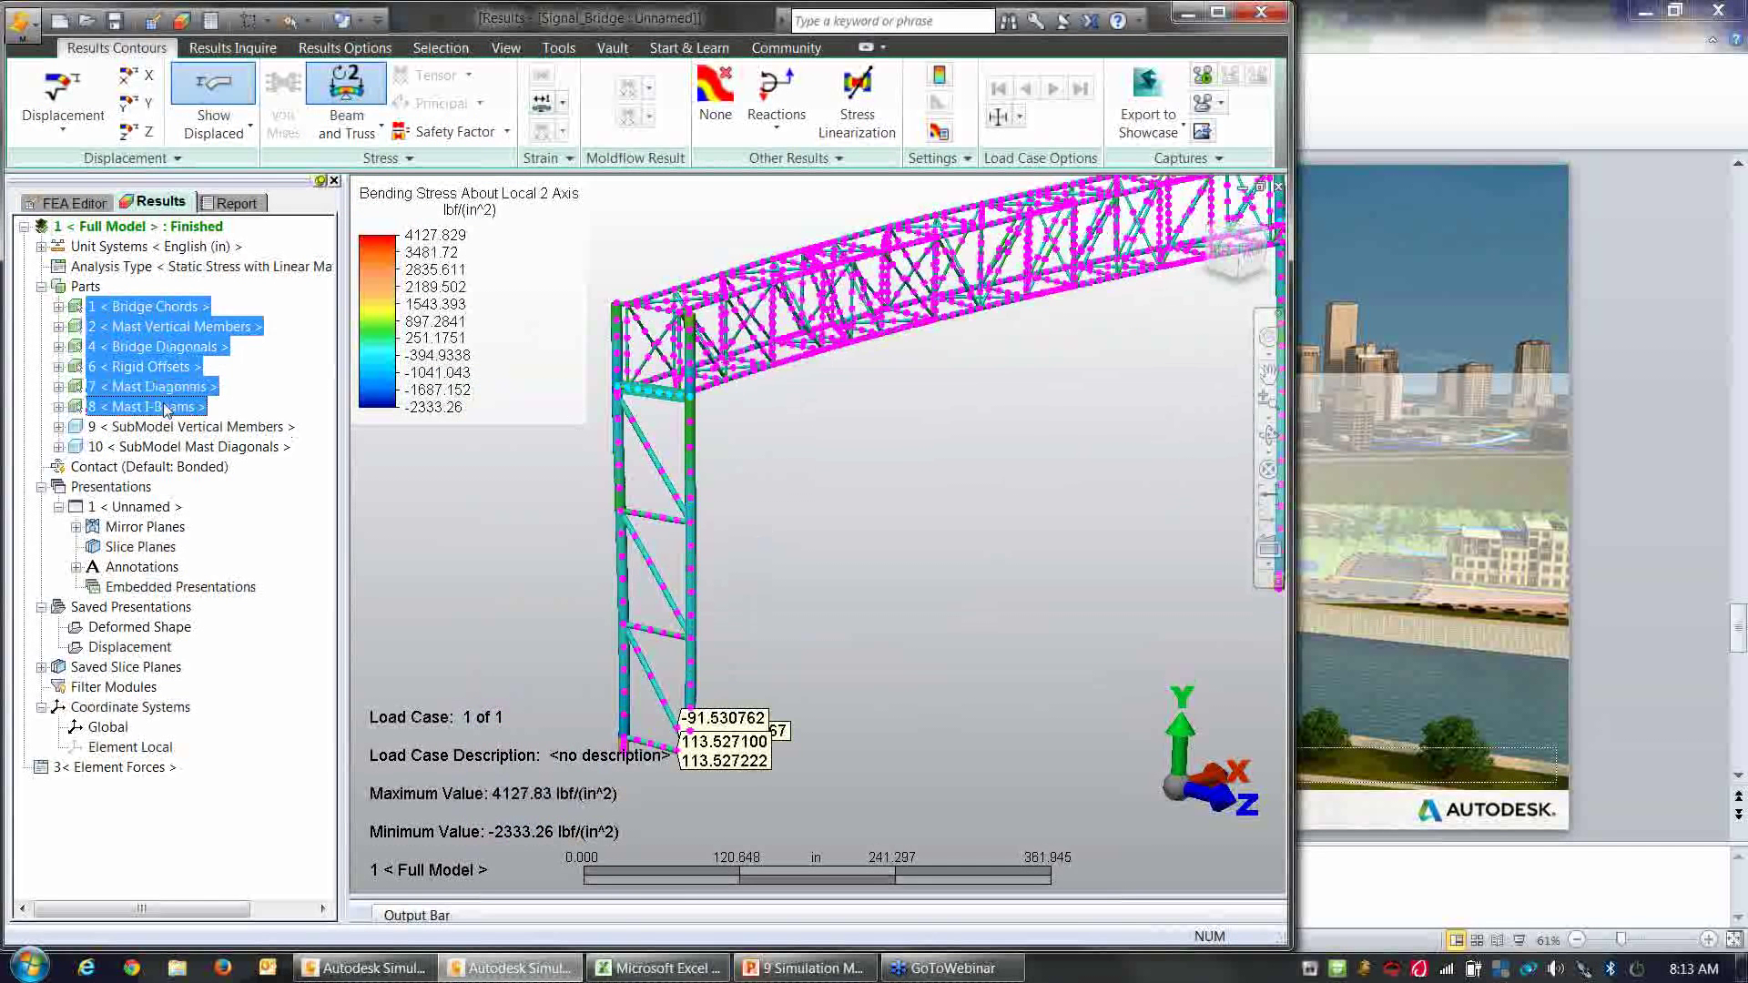
pyautogui.moveTo(669, 736); pyautogui.dragTo(759, 803)
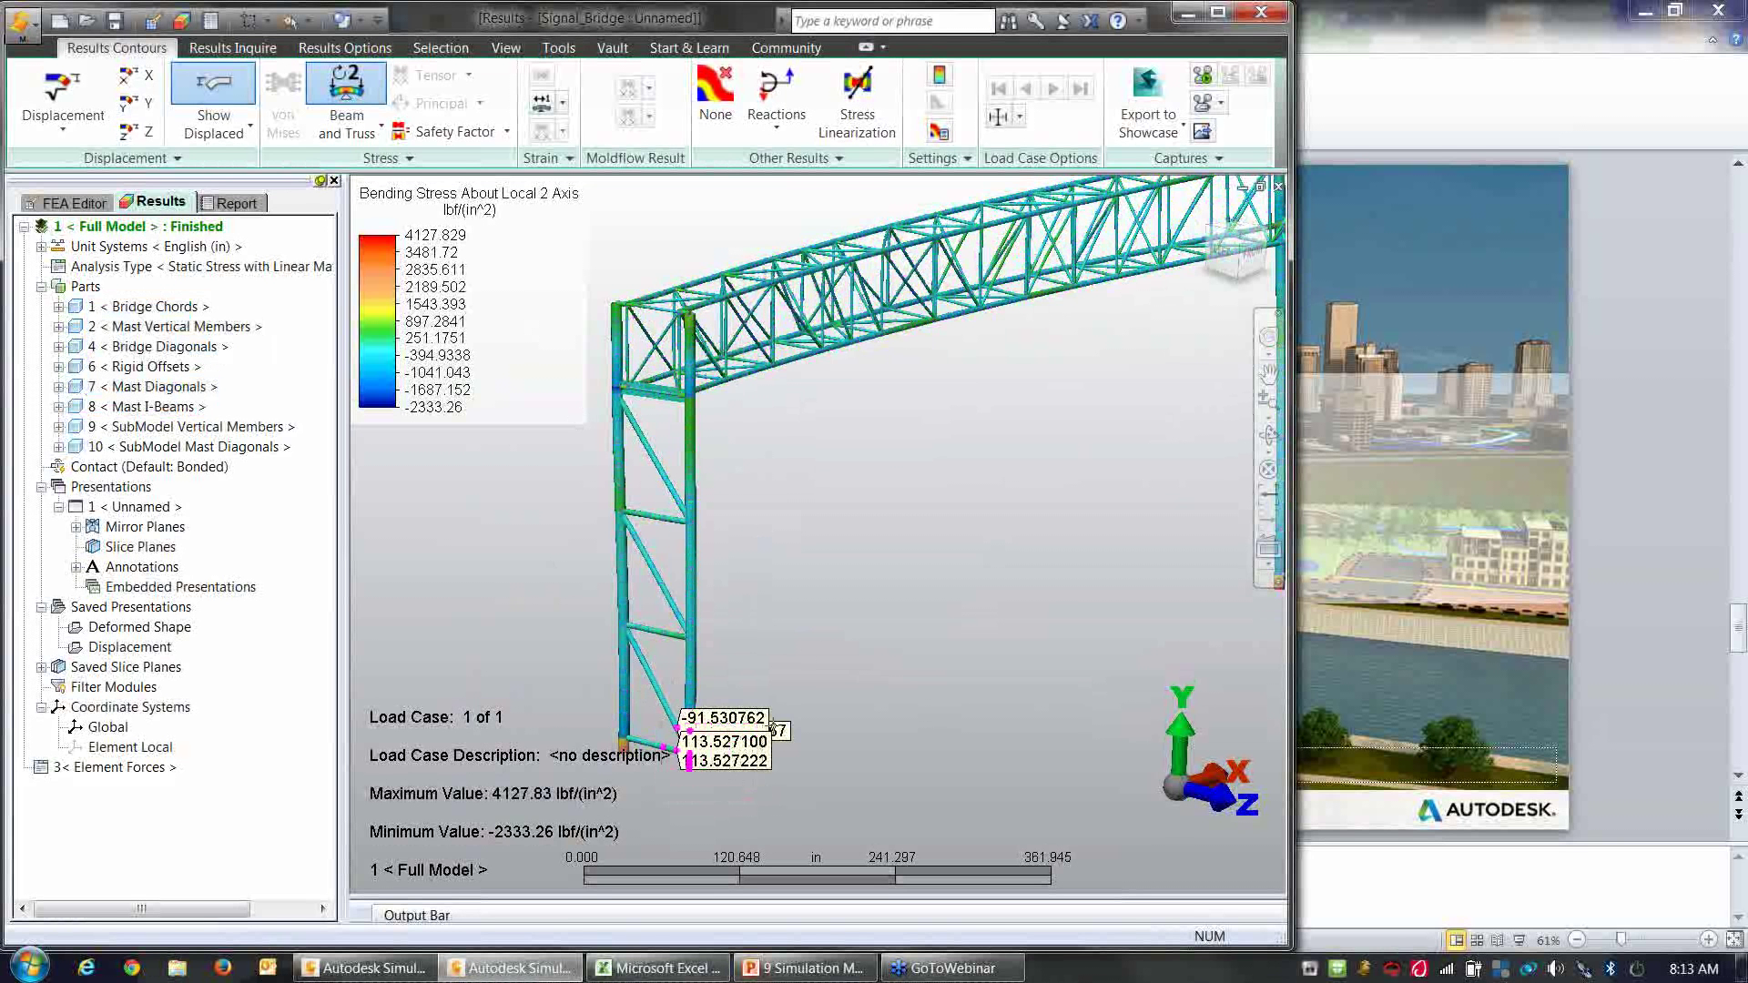
pyautogui.rightClick(821, 637)
pyautogui.click(920, 497)
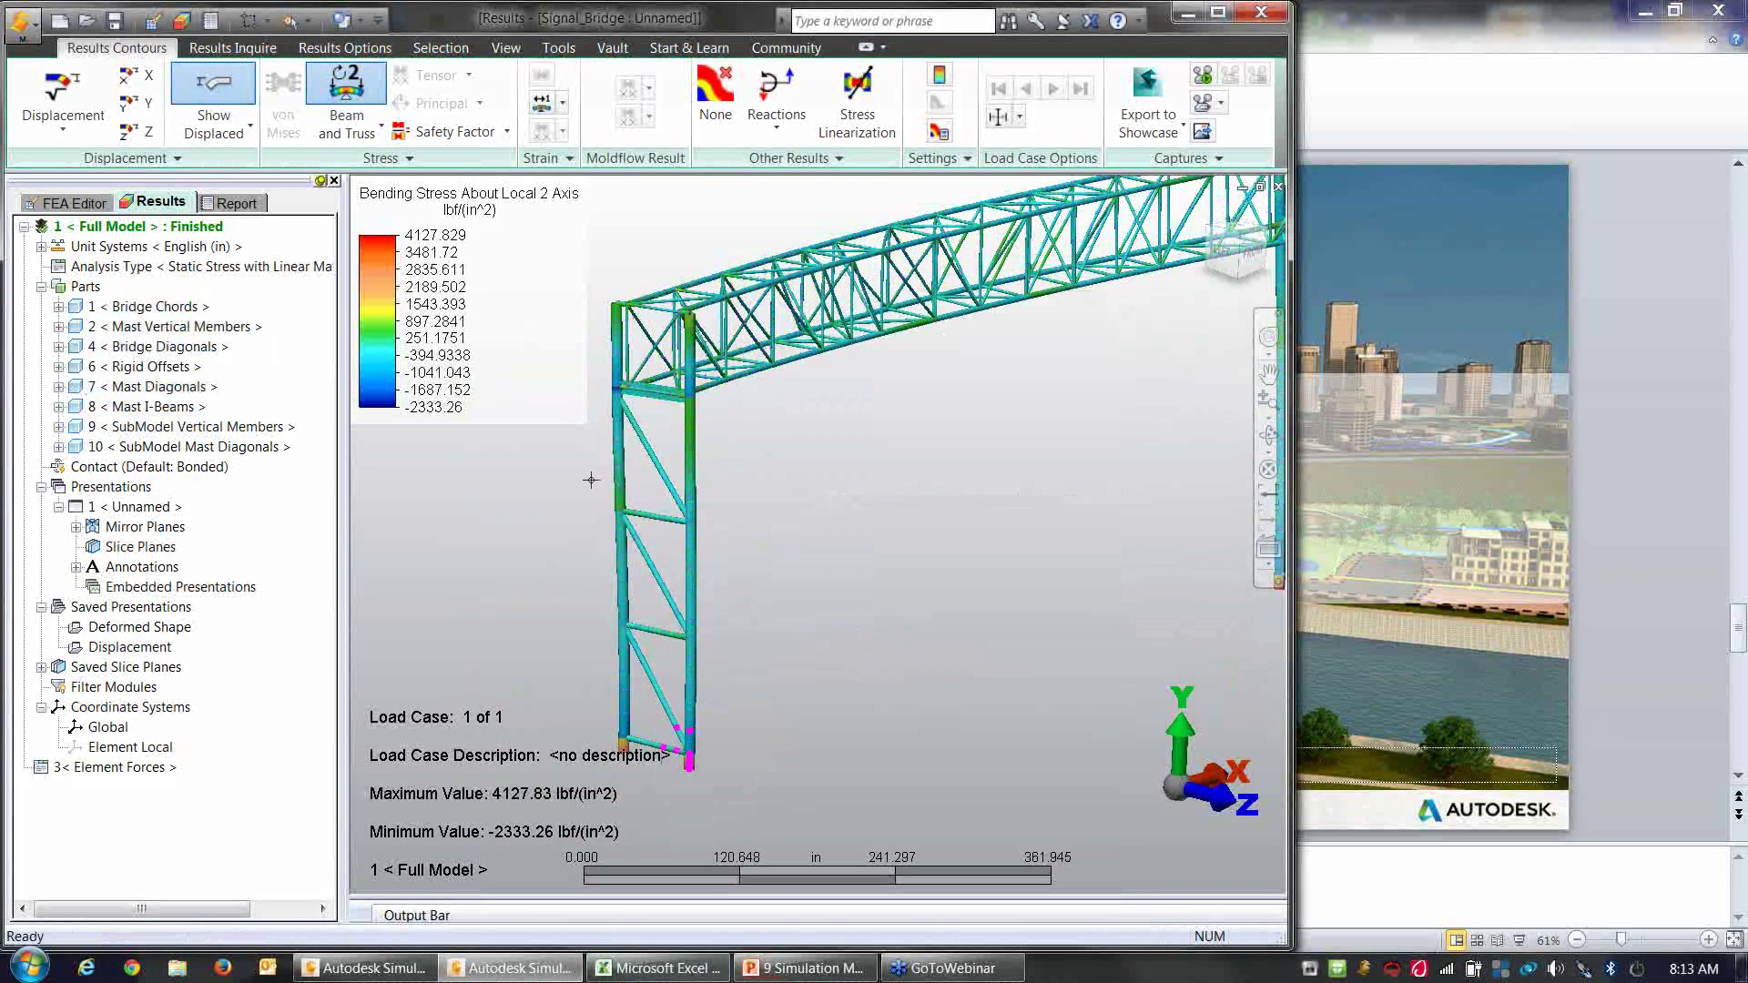
# Step: Hide parts 1 through 8, from Bridge Chords to Mast I-Beams, and fit the two SubModel parts in view
pyautogui.click(151, 306)
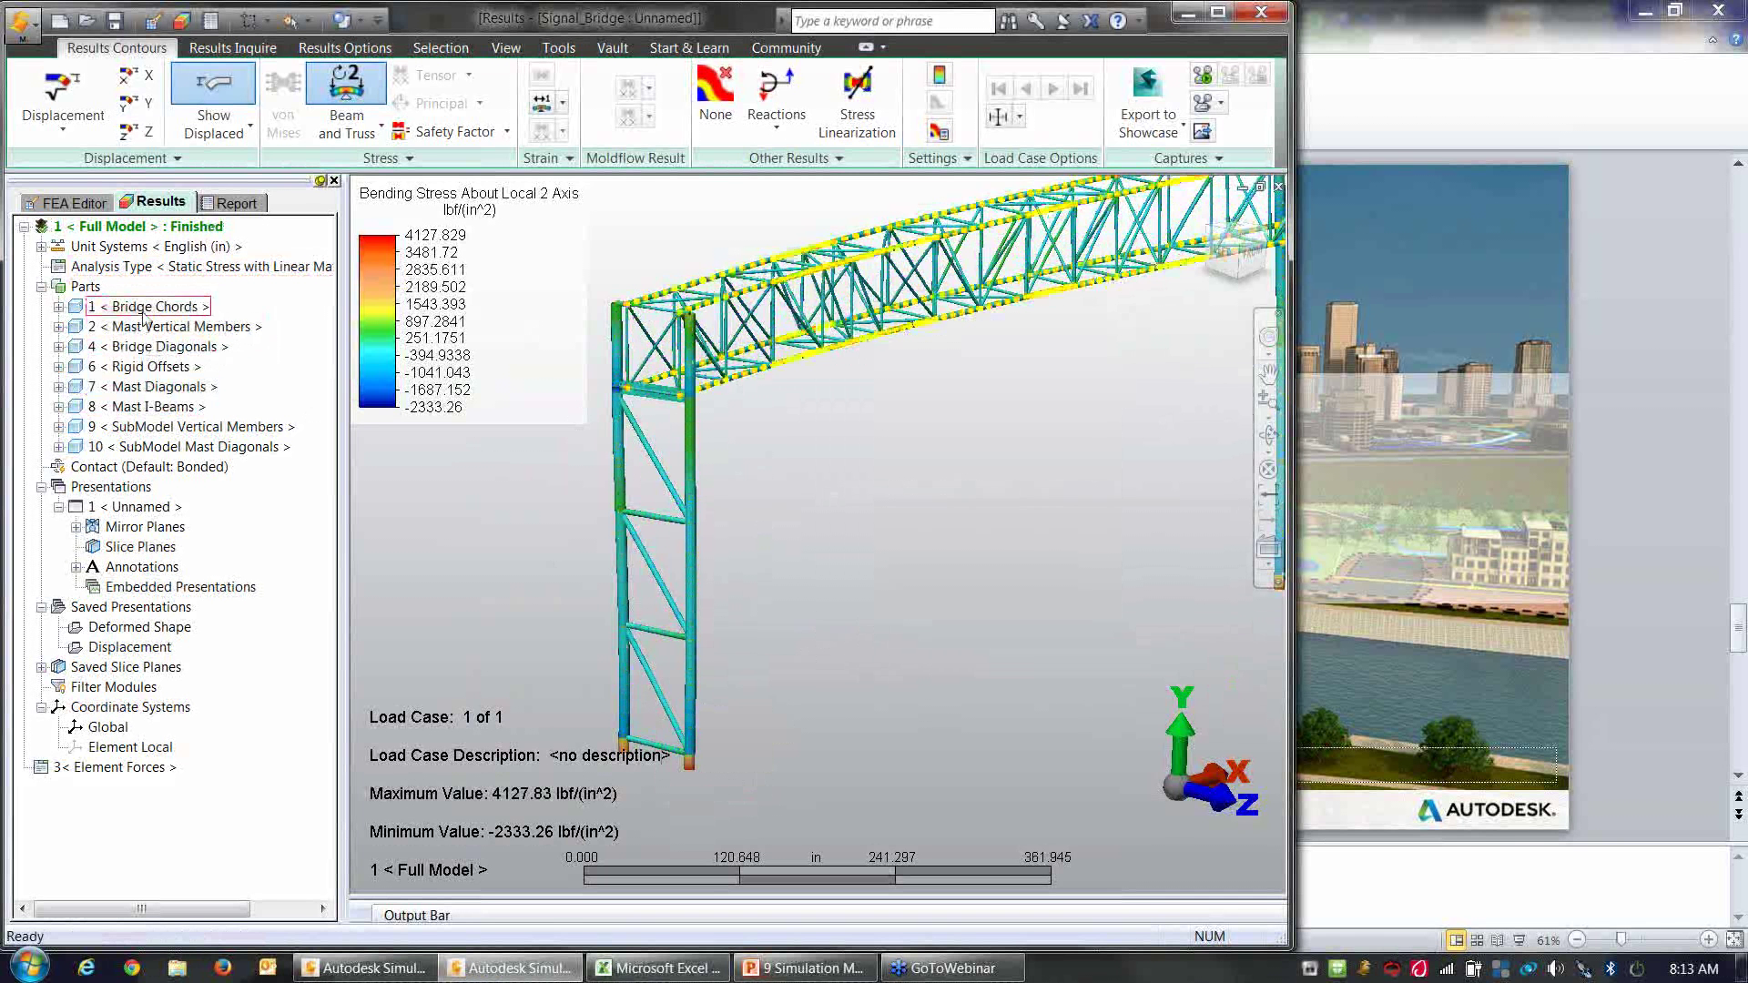
pyautogui.click(161, 412)
pyautogui.keyDown('shift'); pyautogui.click(161, 413); pyautogui.keyUp('shift')
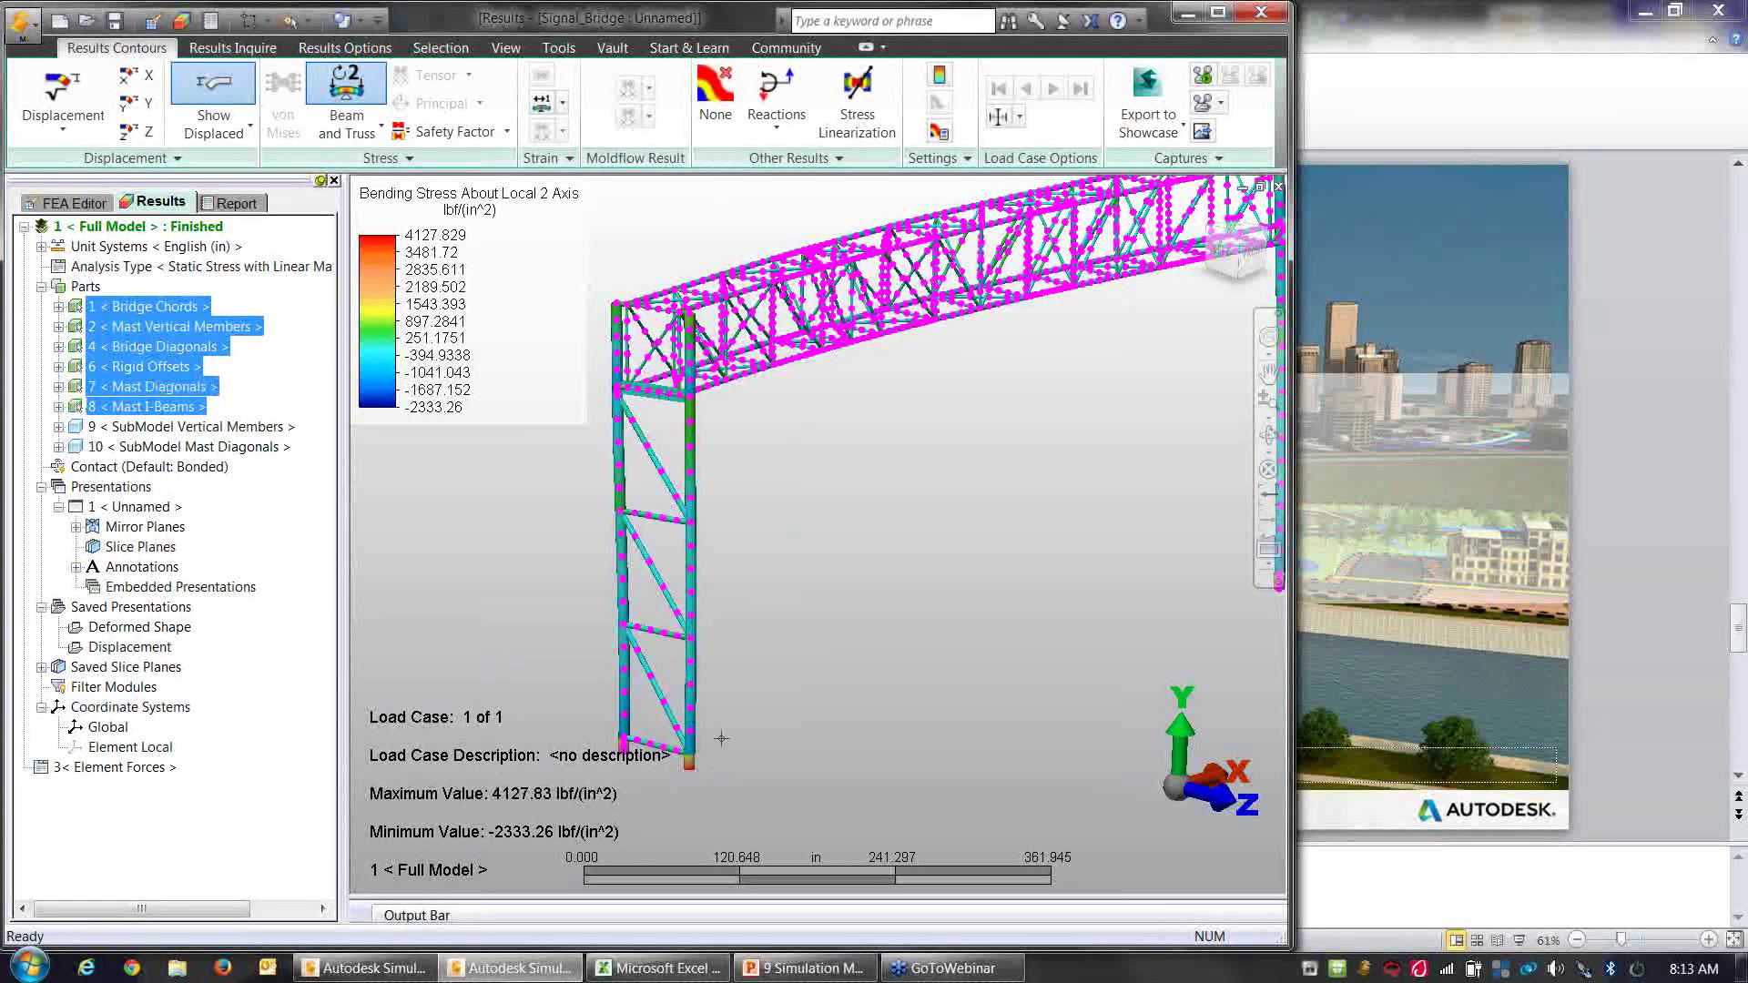
pyautogui.rightClick(167, 355)
pyautogui.click(231, 369)
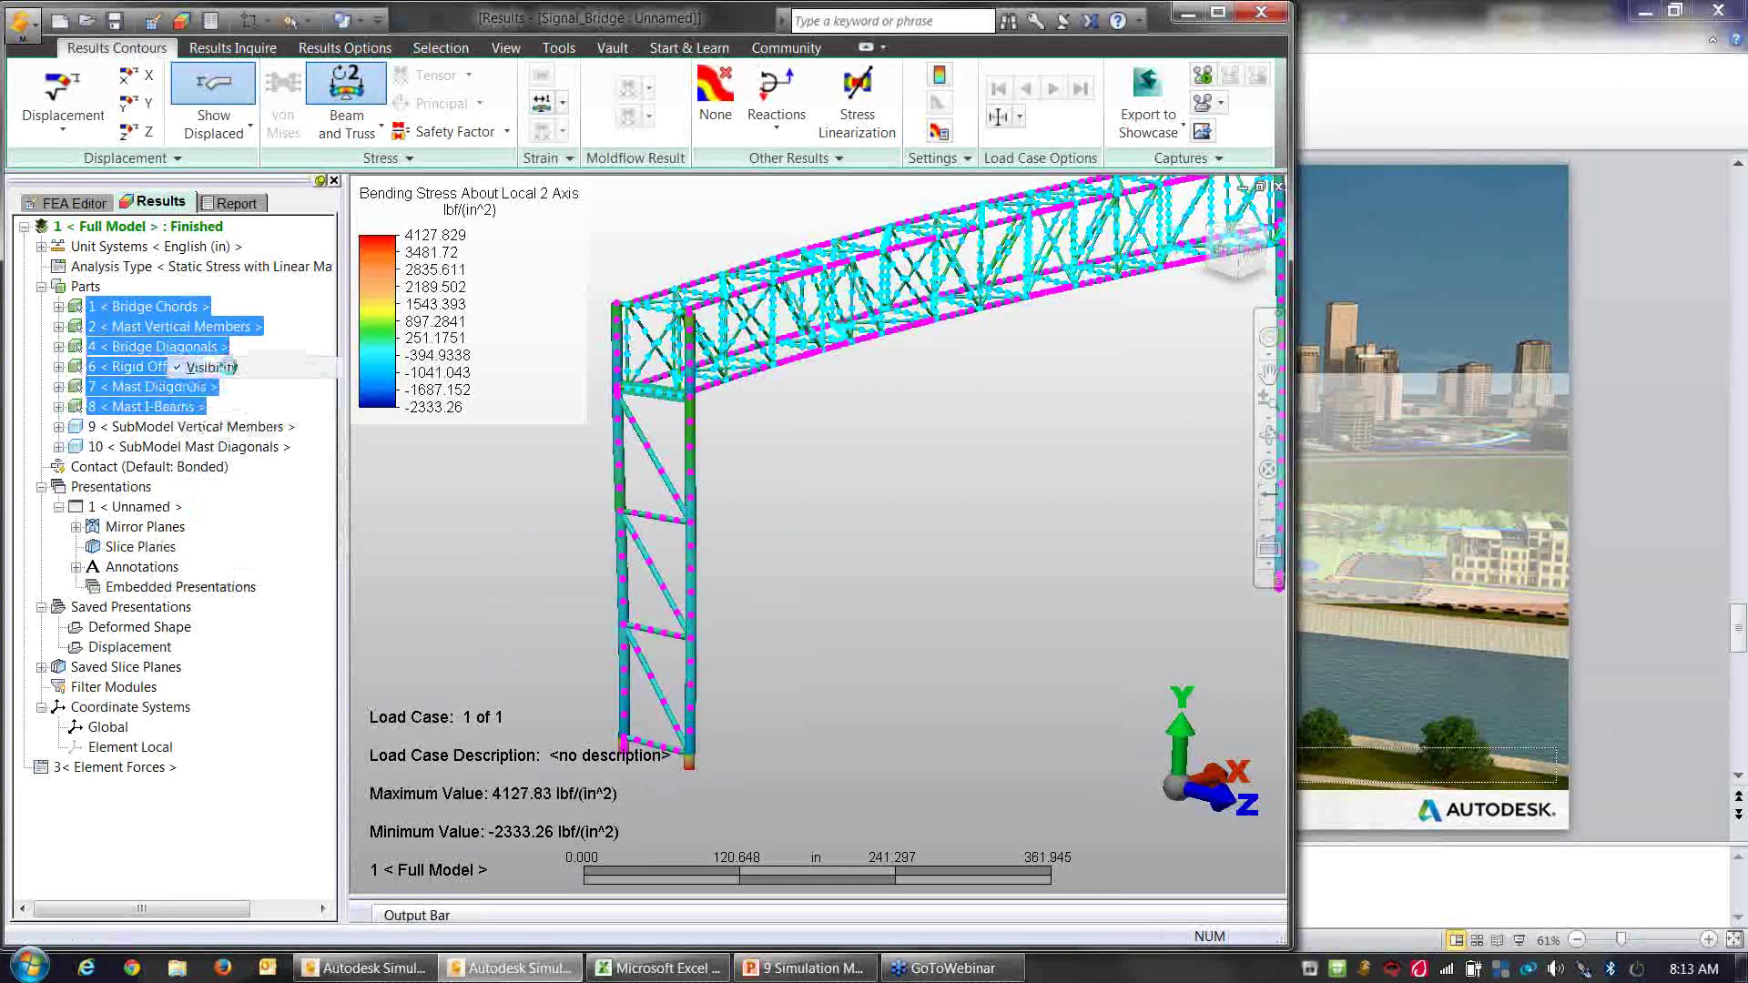
pyautogui.click(768, 731)
pyautogui.press('Home')
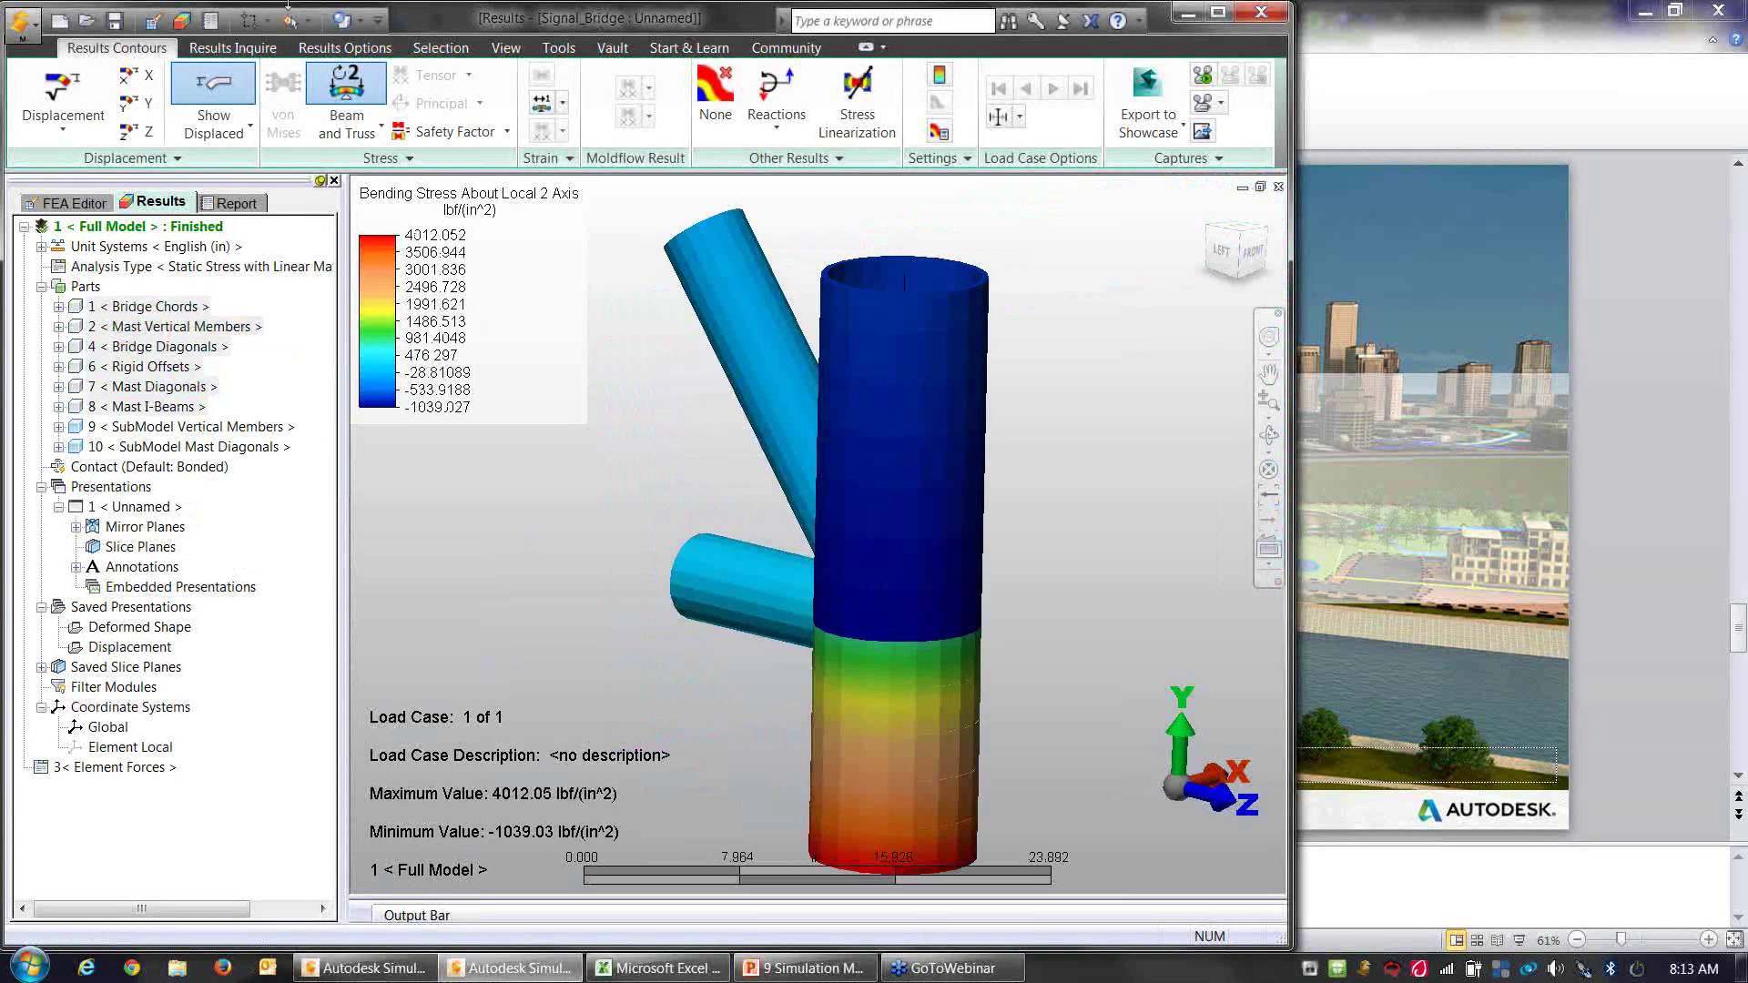
# Step: Plot displacement magnitude and turn off 3-D visualization for the SubModel Vertical Members and SubModel Mast Diagonals parts
pyautogui.click(54, 91)
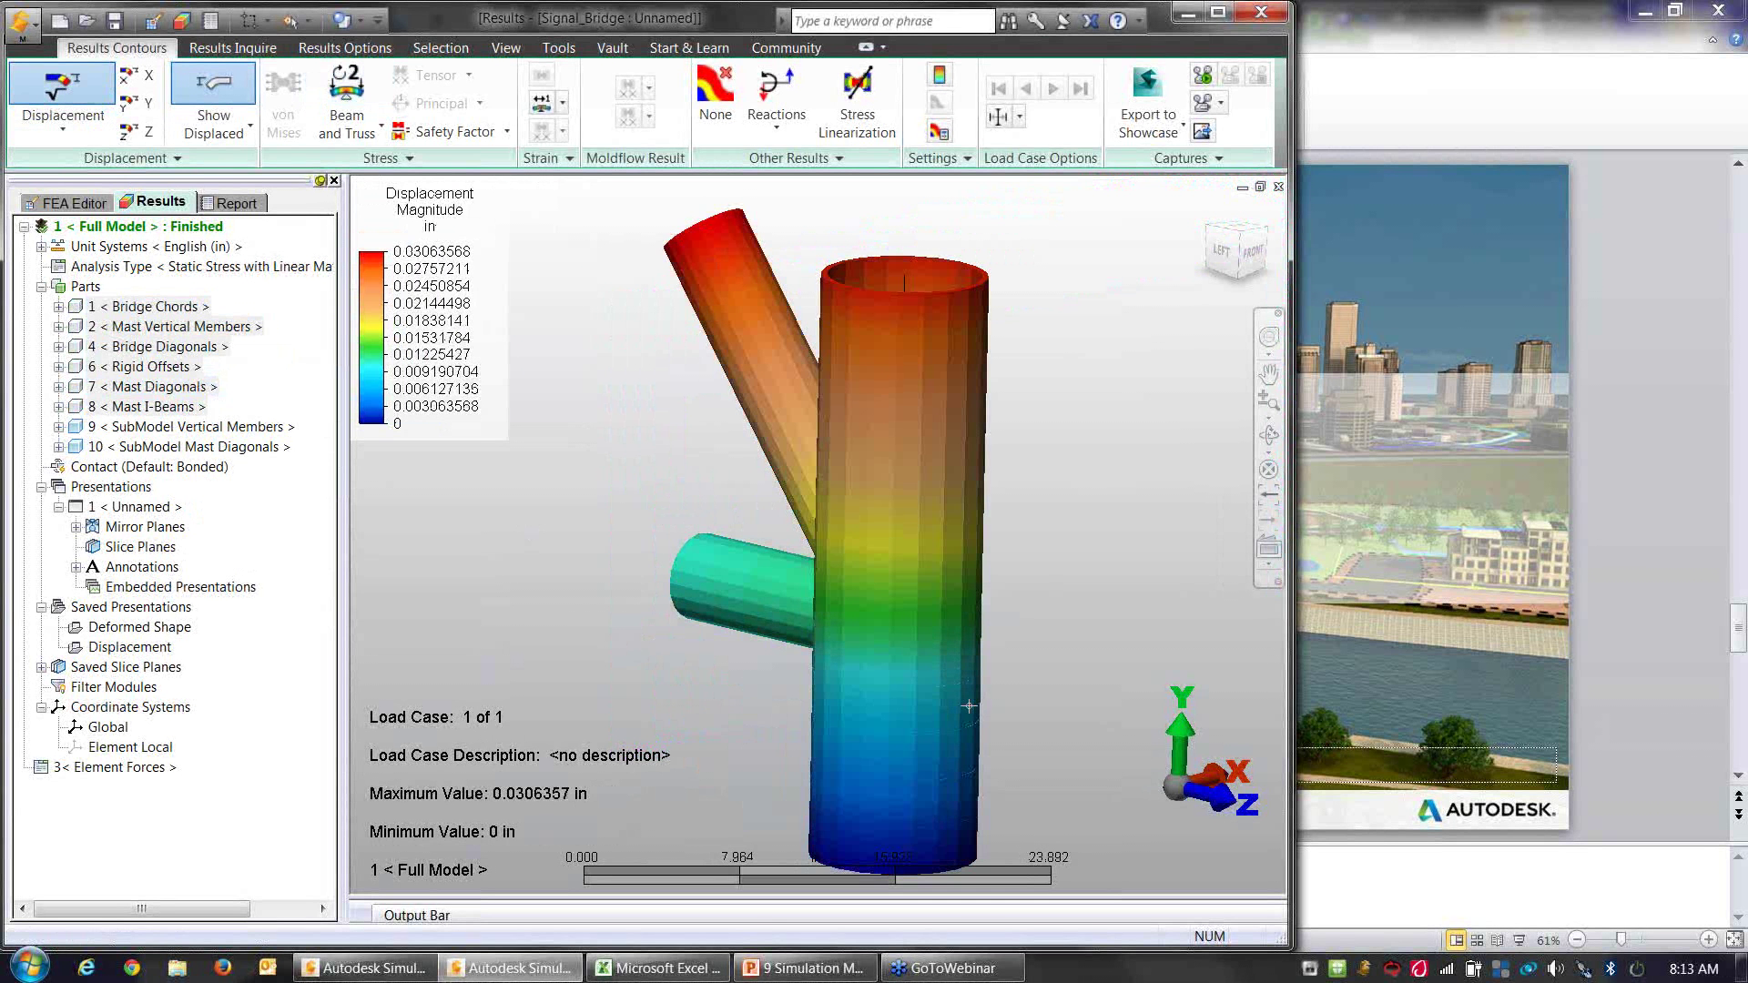
pyautogui.click(186, 426)
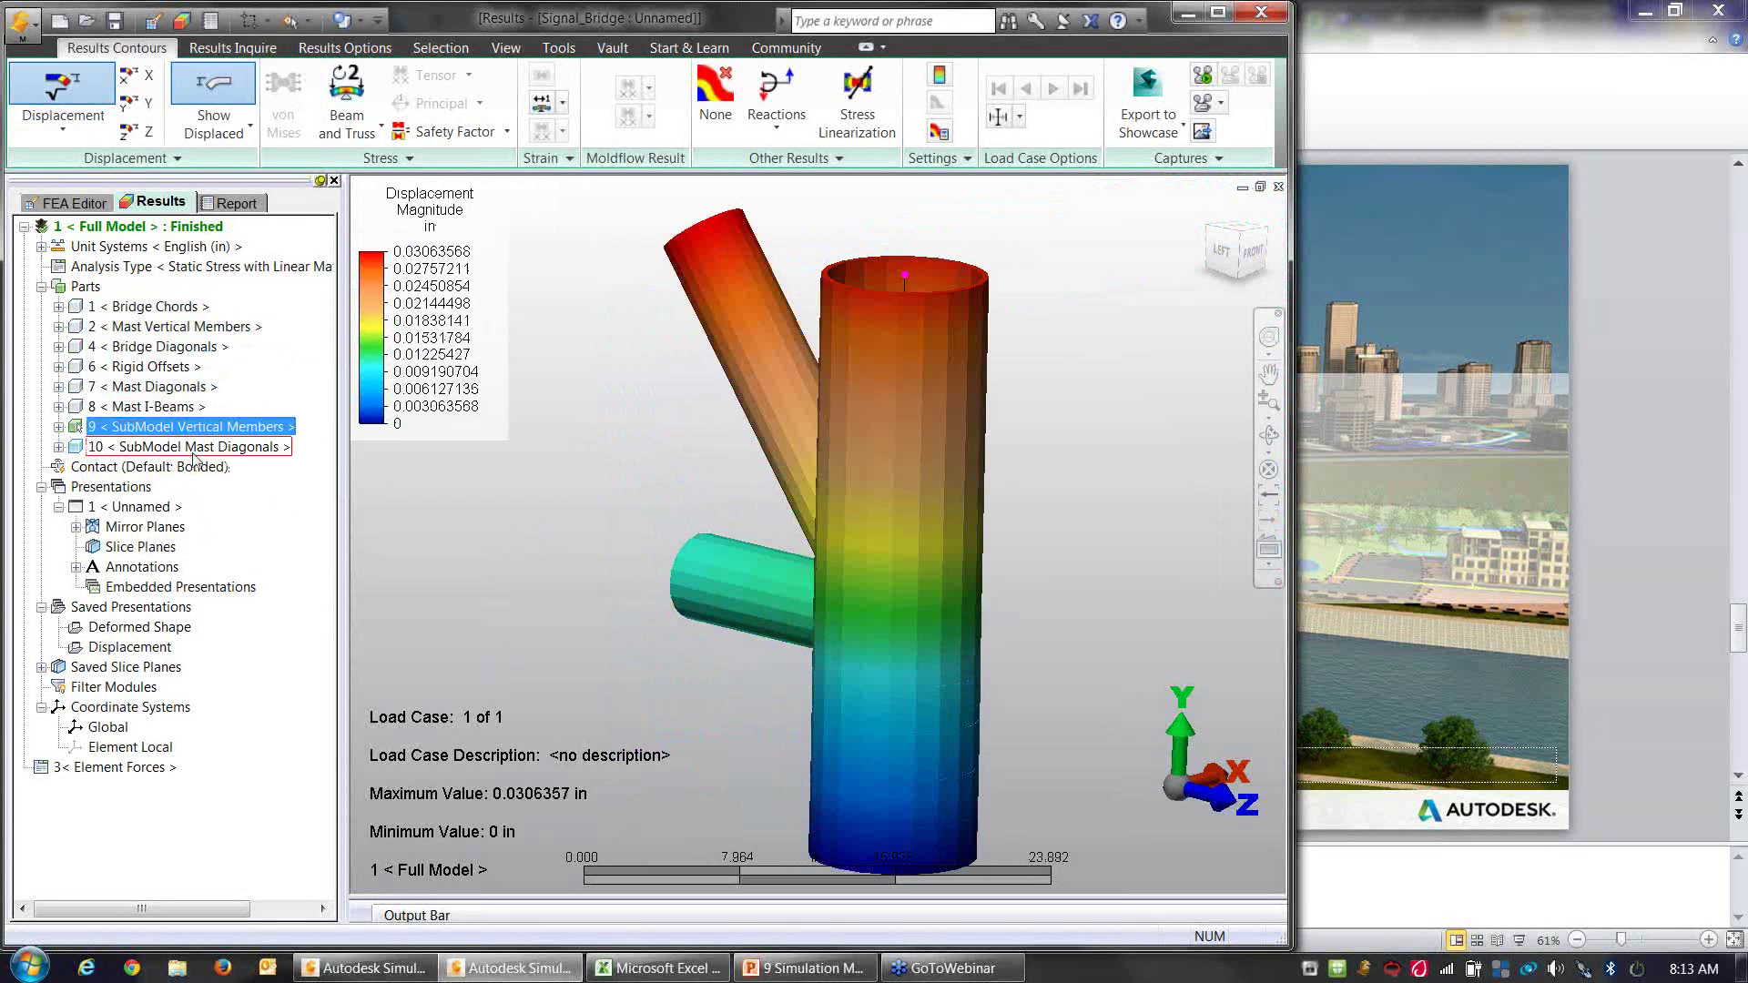
pyautogui.keyDown('ctrl'); pyautogui.click(193, 450); pyautogui.keyUp('ctrl')
pyautogui.rightClick(198, 458)
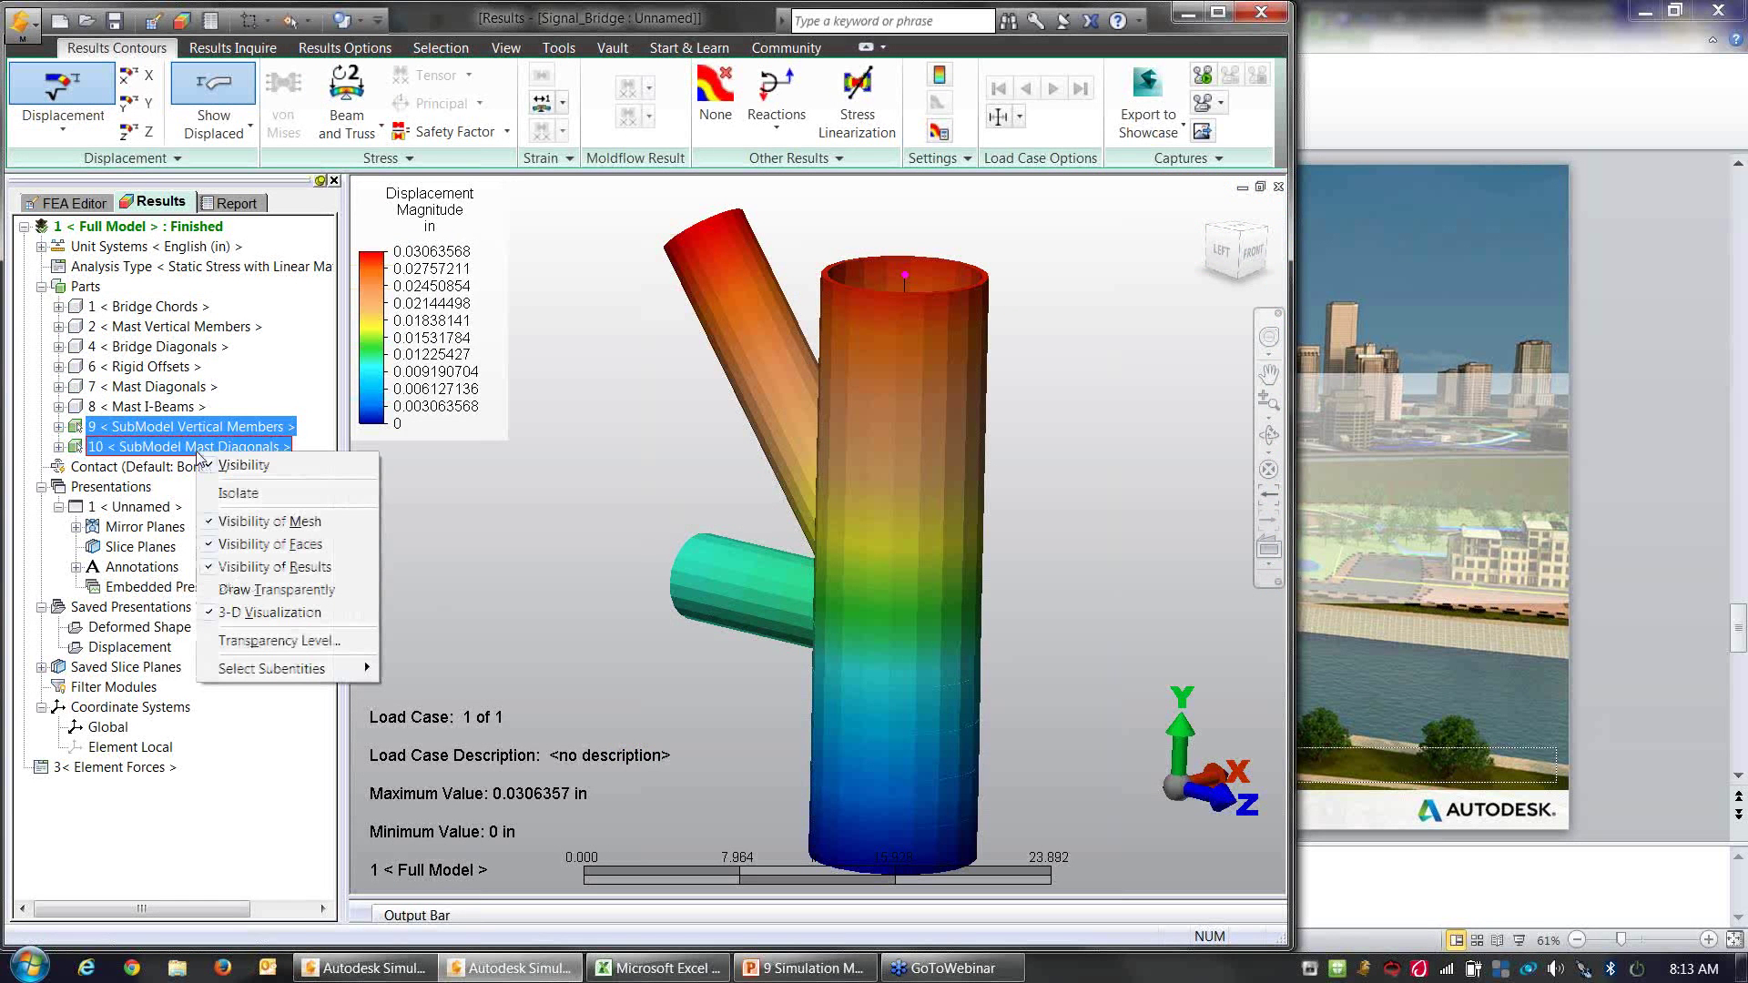
pyautogui.click(279, 613)
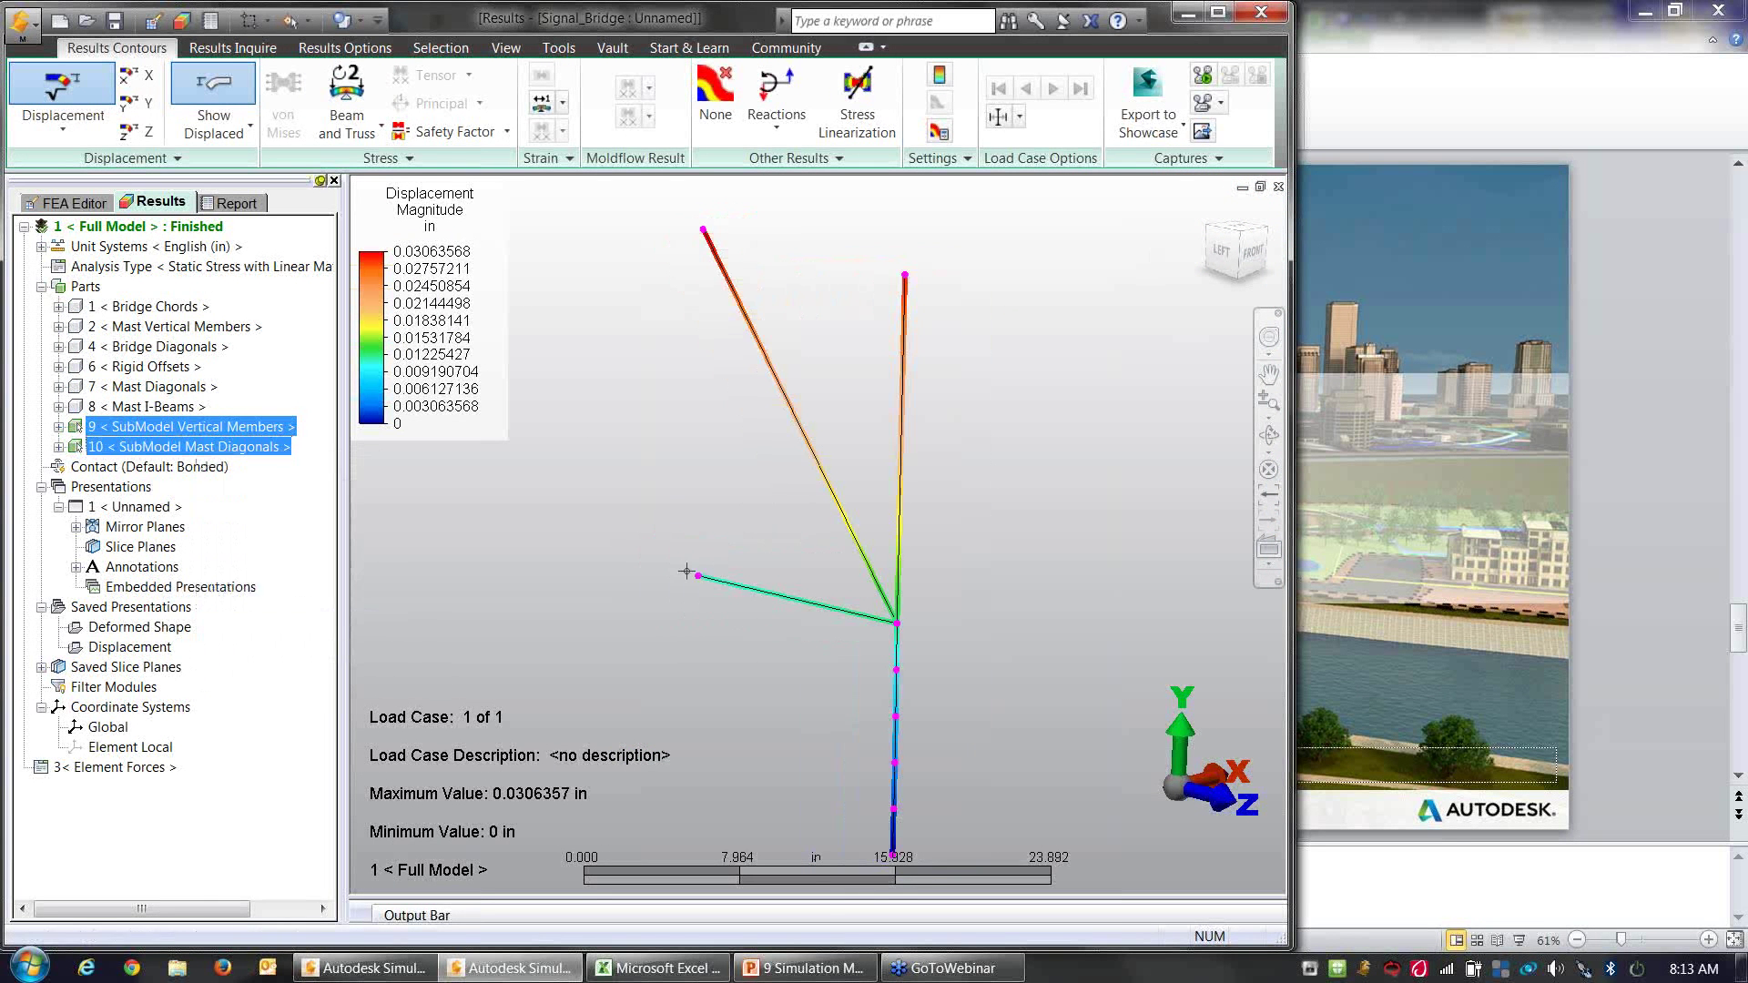
pyautogui.click(724, 548)
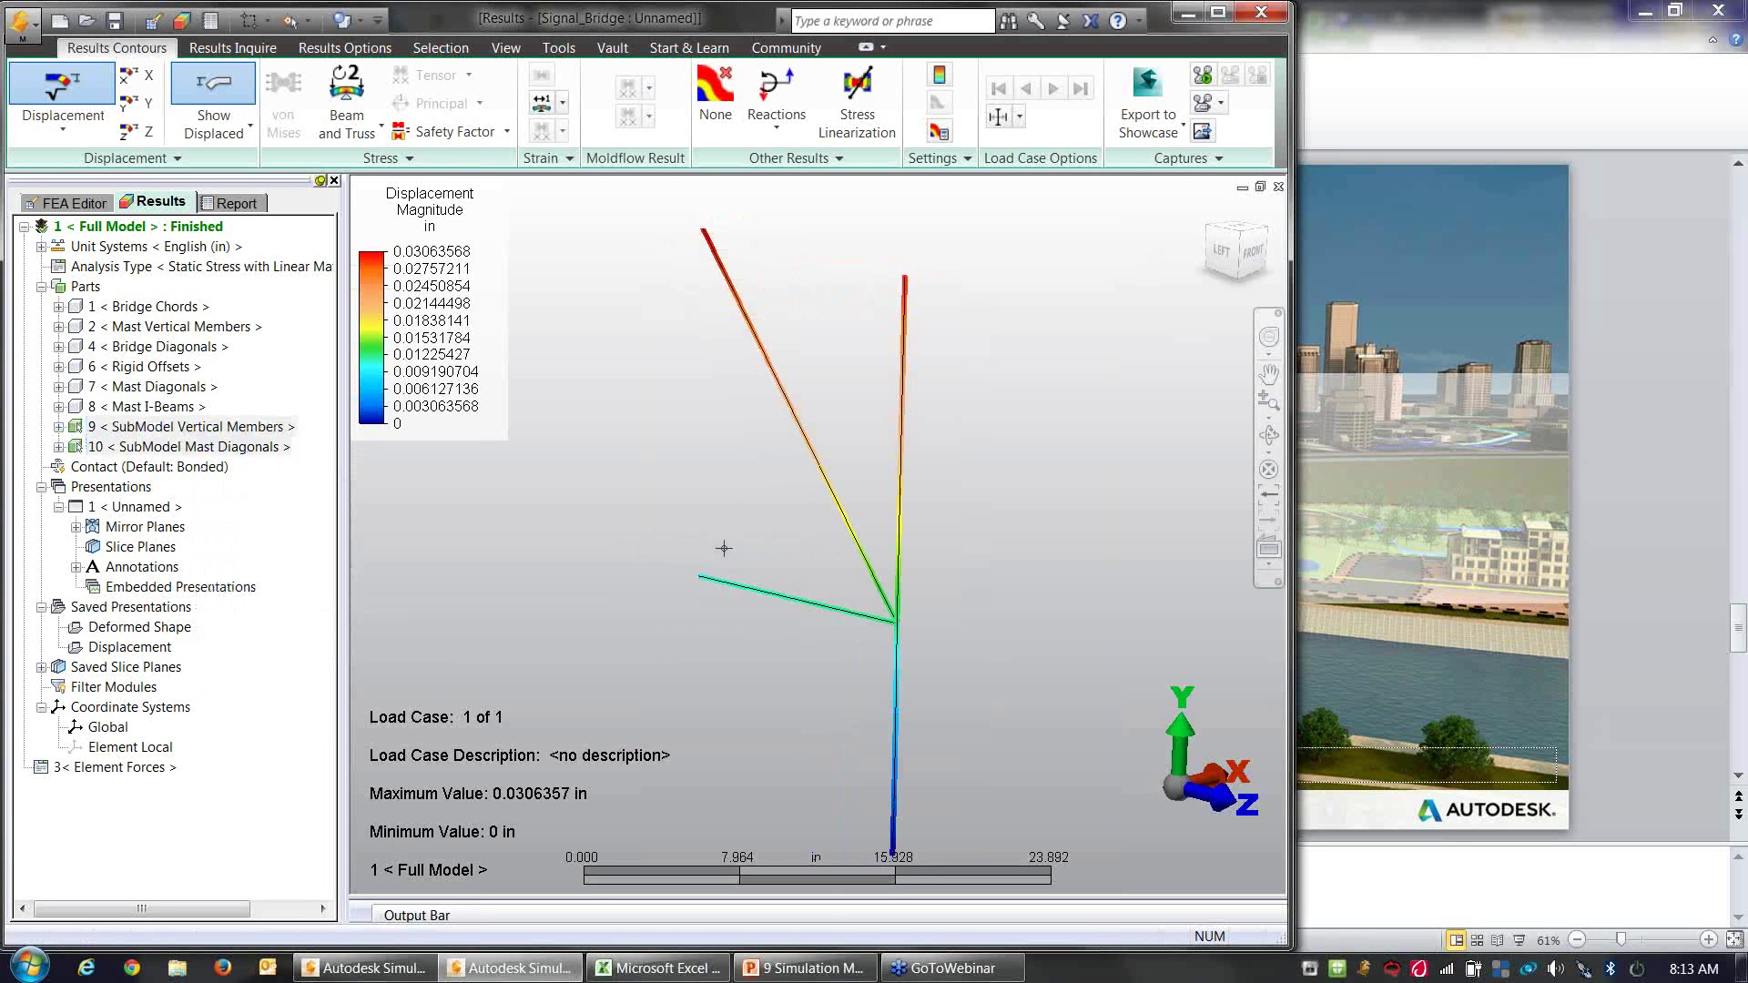
# Step: Add displacement probes to the three free end nodes of the submodel members
pyautogui.click(1238, 239)
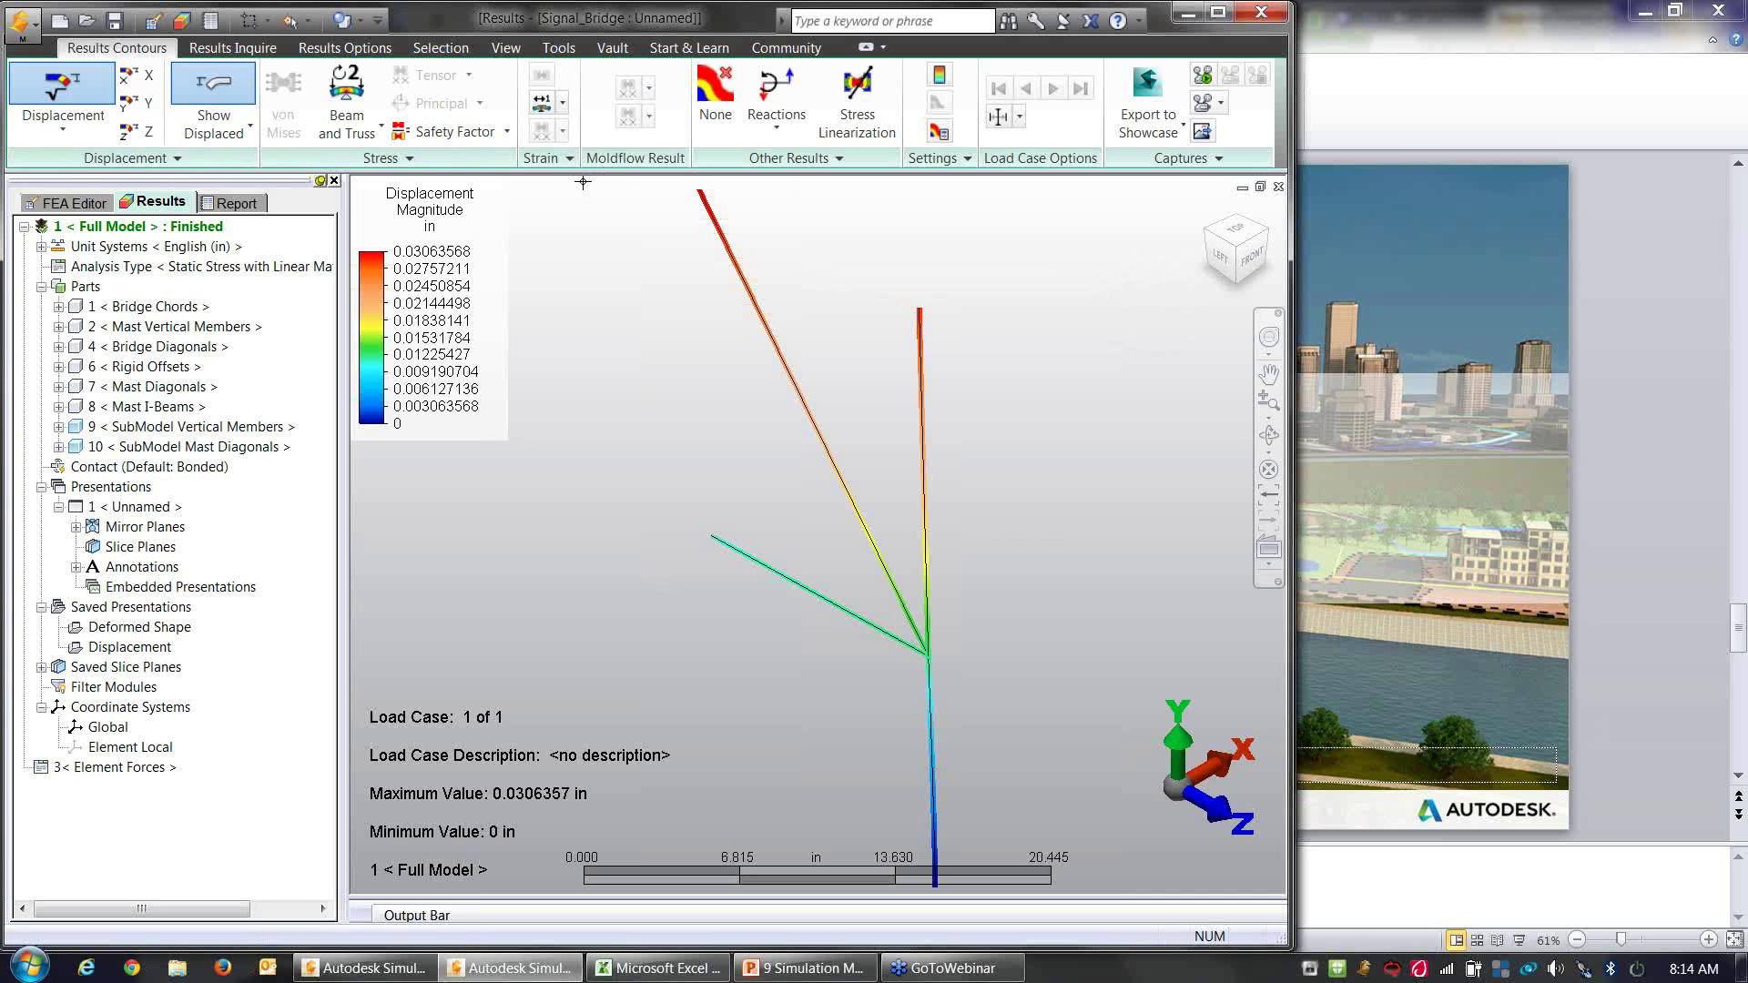
pyautogui.moveTo(583, 182); pyautogui.dragTo(1047, 557)
pyautogui.rightClick(677, 391)
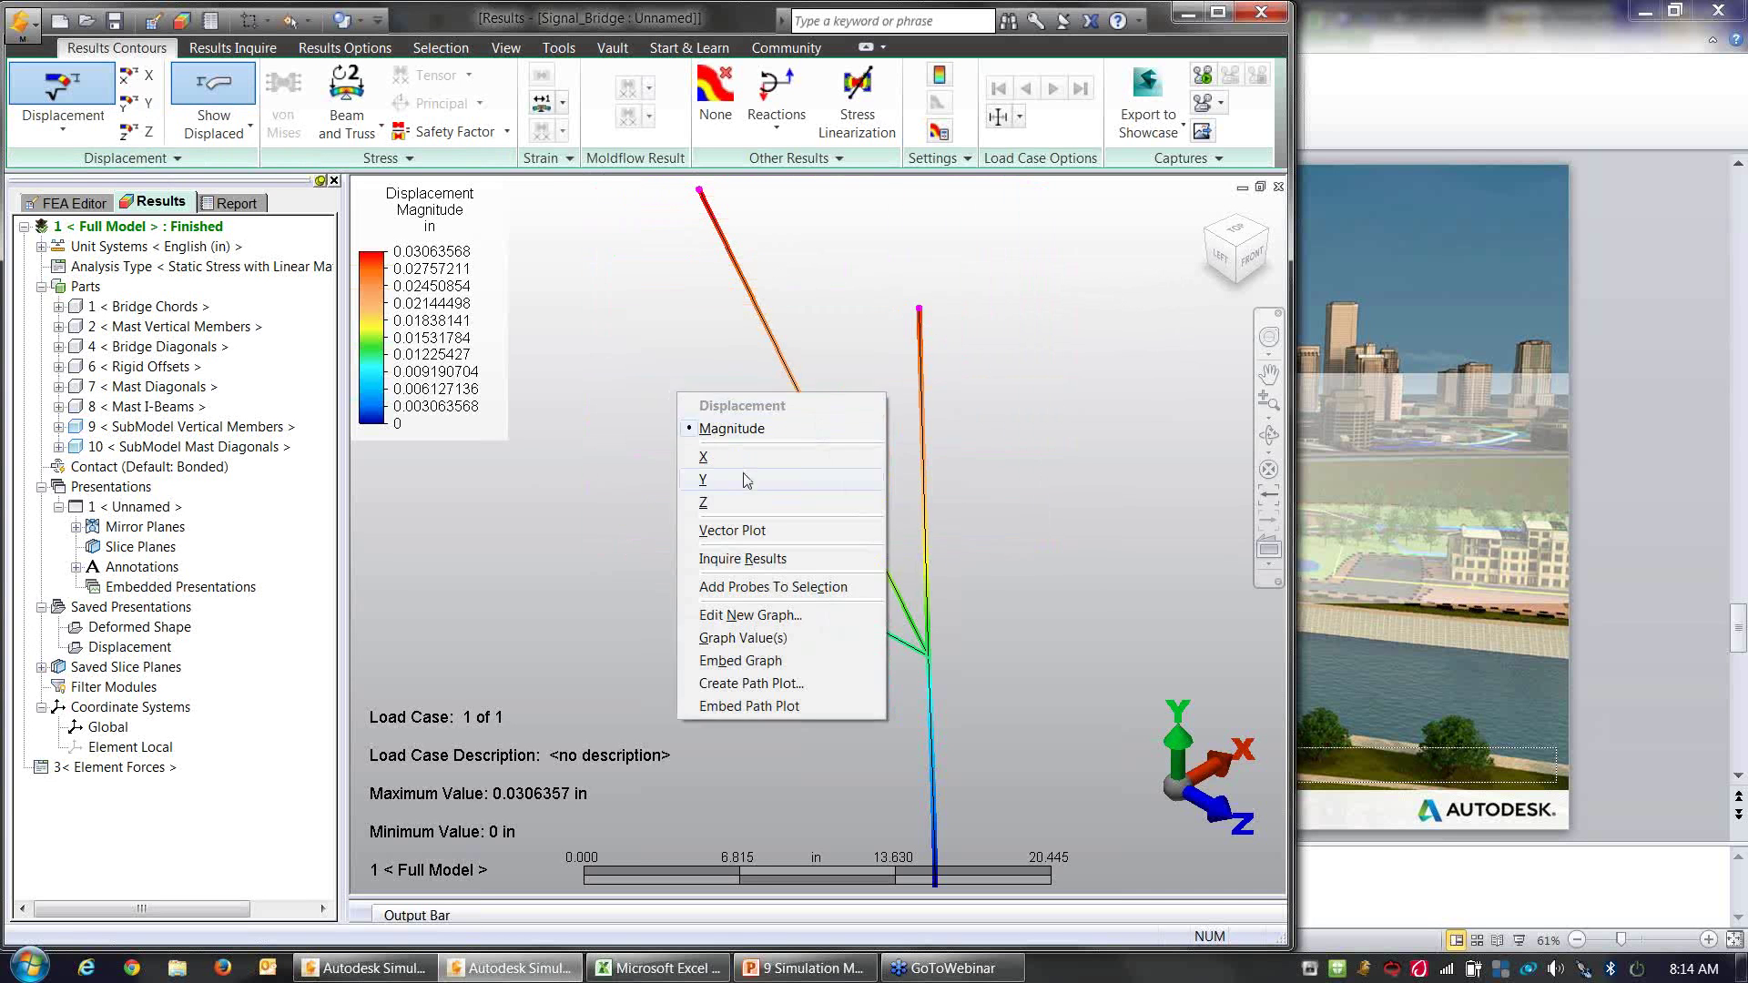
pyautogui.click(767, 588)
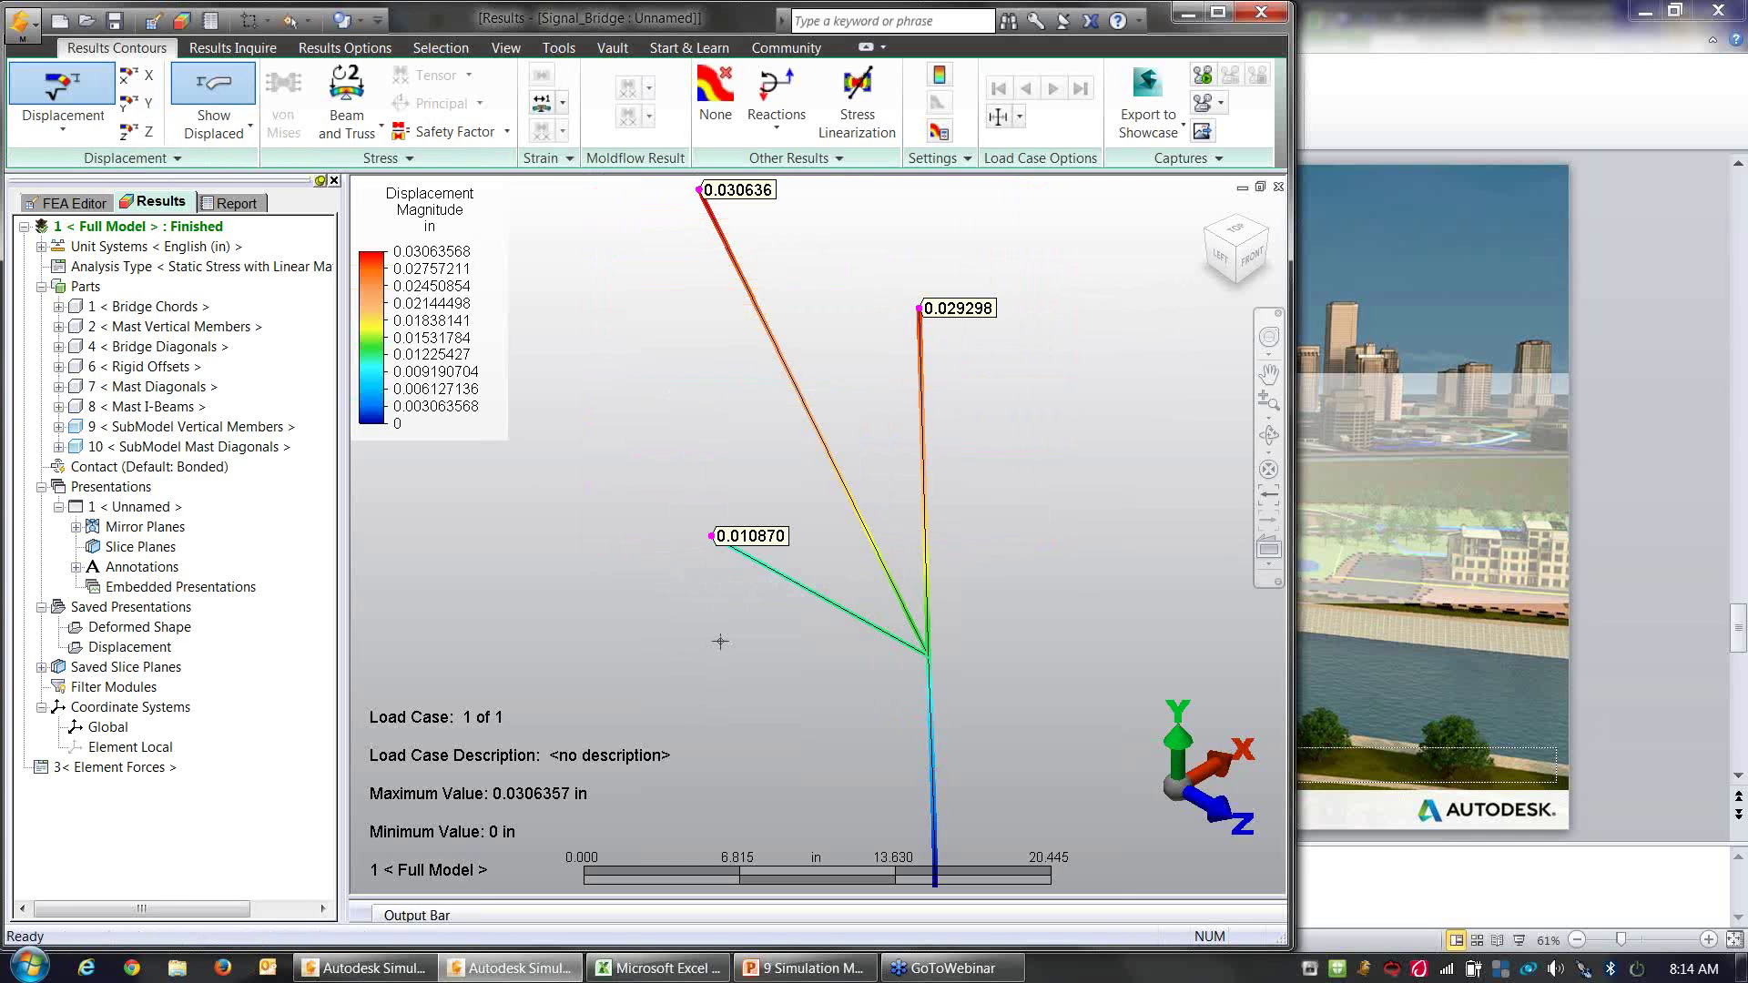
# Step: Switch to the Reaction Forces.xlsx workbook in Excel and enter 0.029298 as node 3's displacement magnitude in cell D2
pyautogui.click(674, 970)
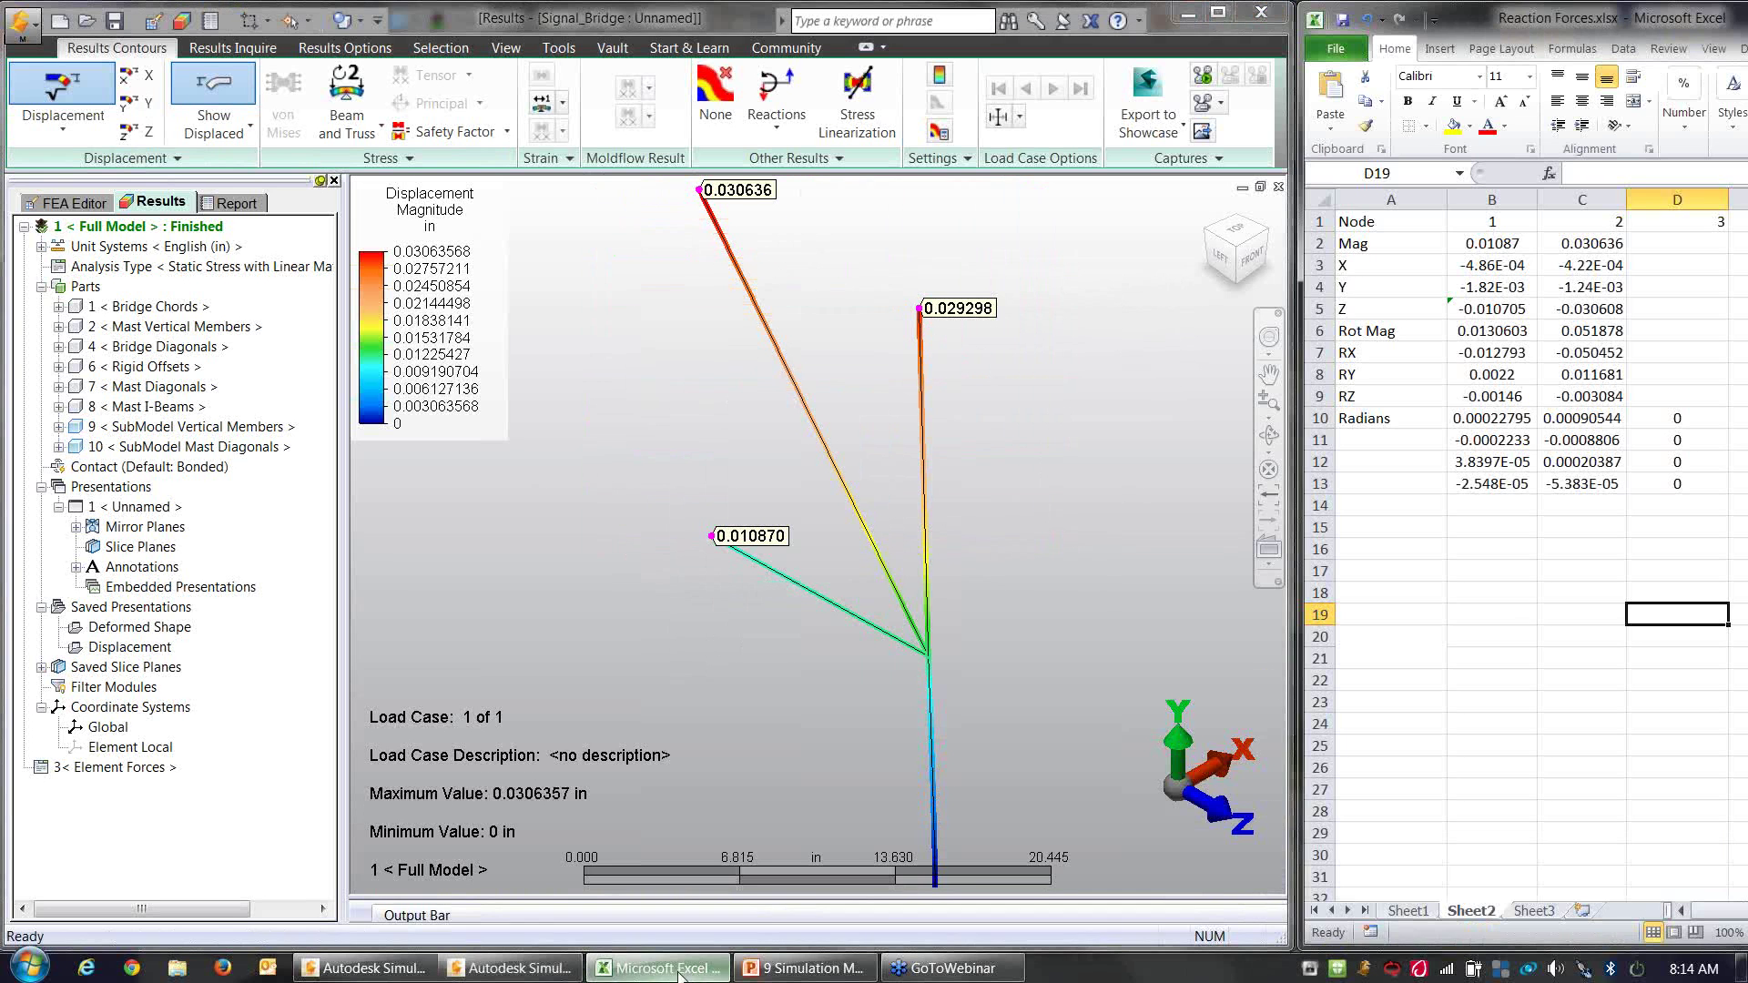
pyautogui.moveTo(1470, 251); pyautogui.dragTo(1562, 484)
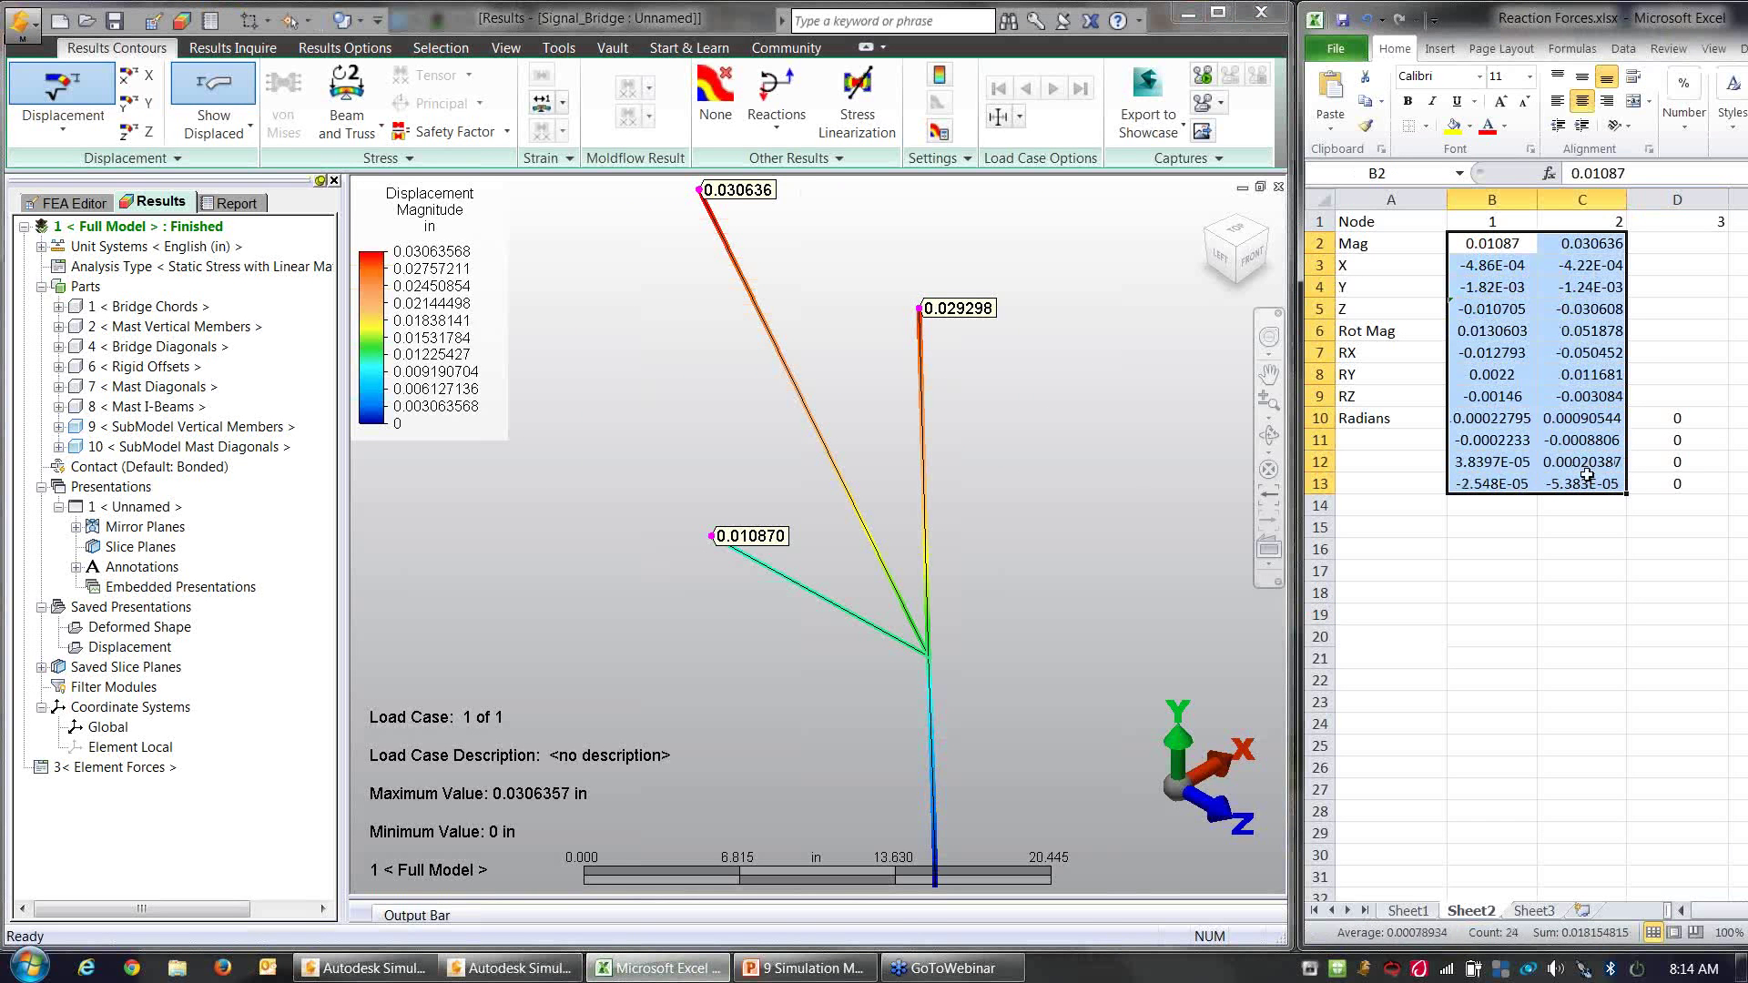
pyautogui.click(930, 308)
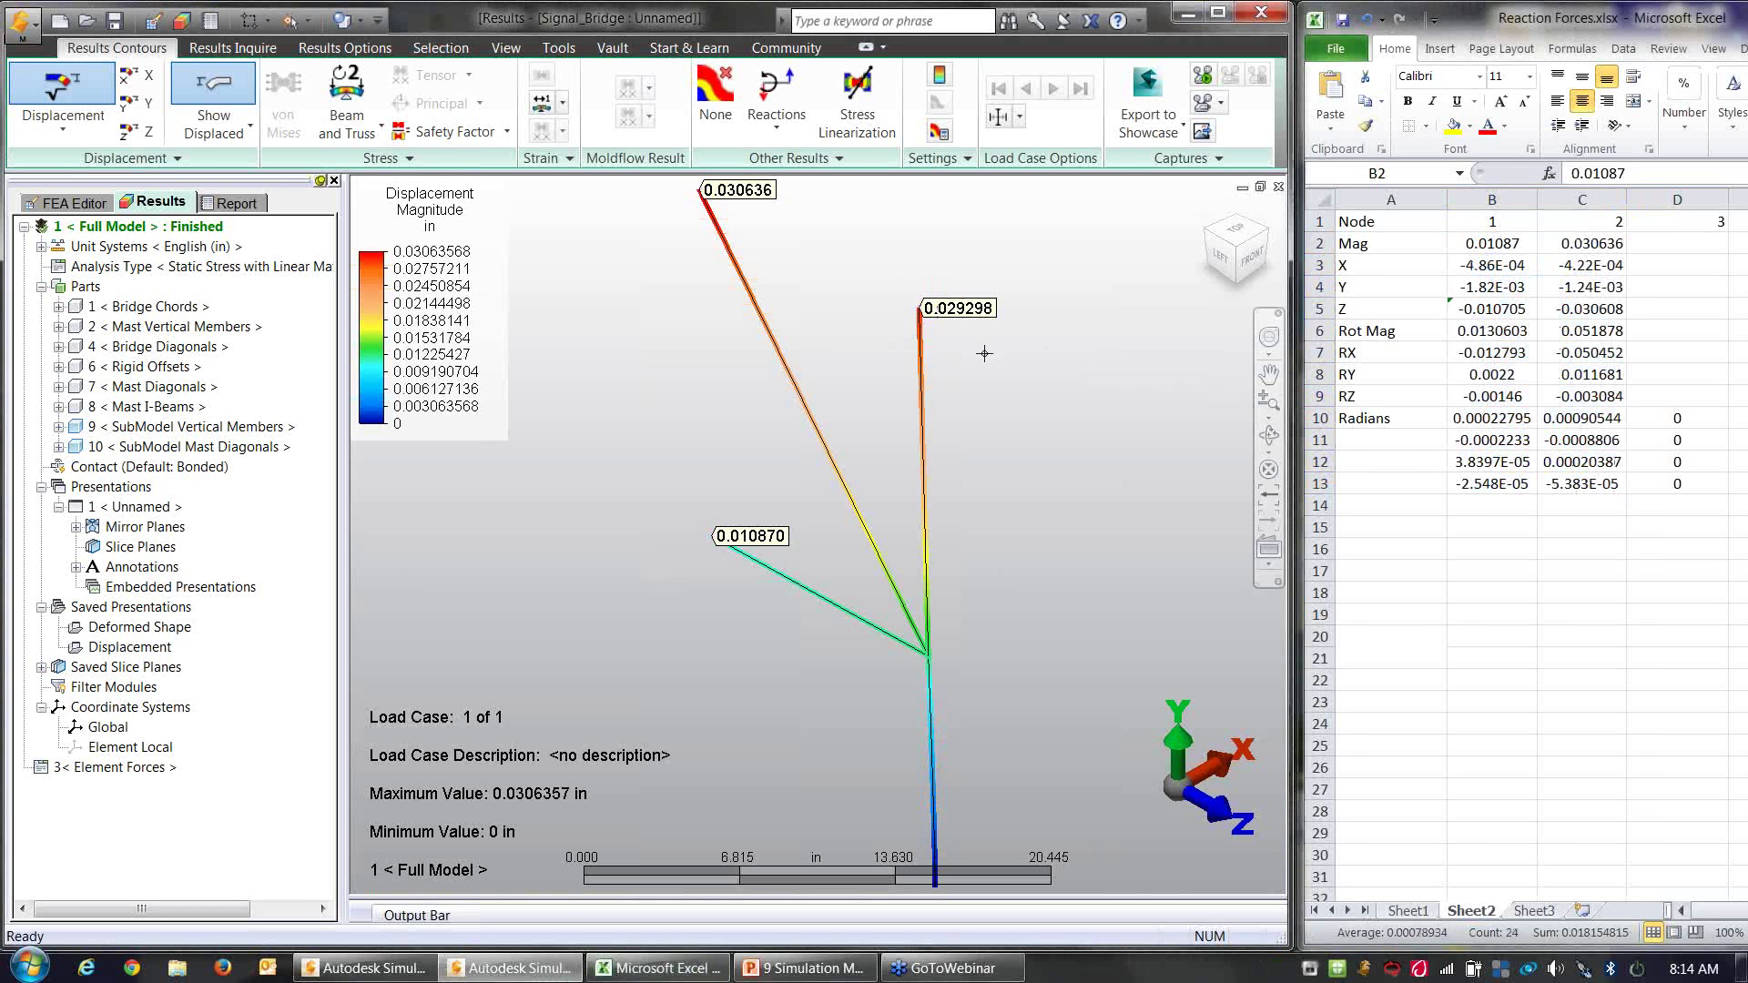
pyautogui.click(1669, 241)
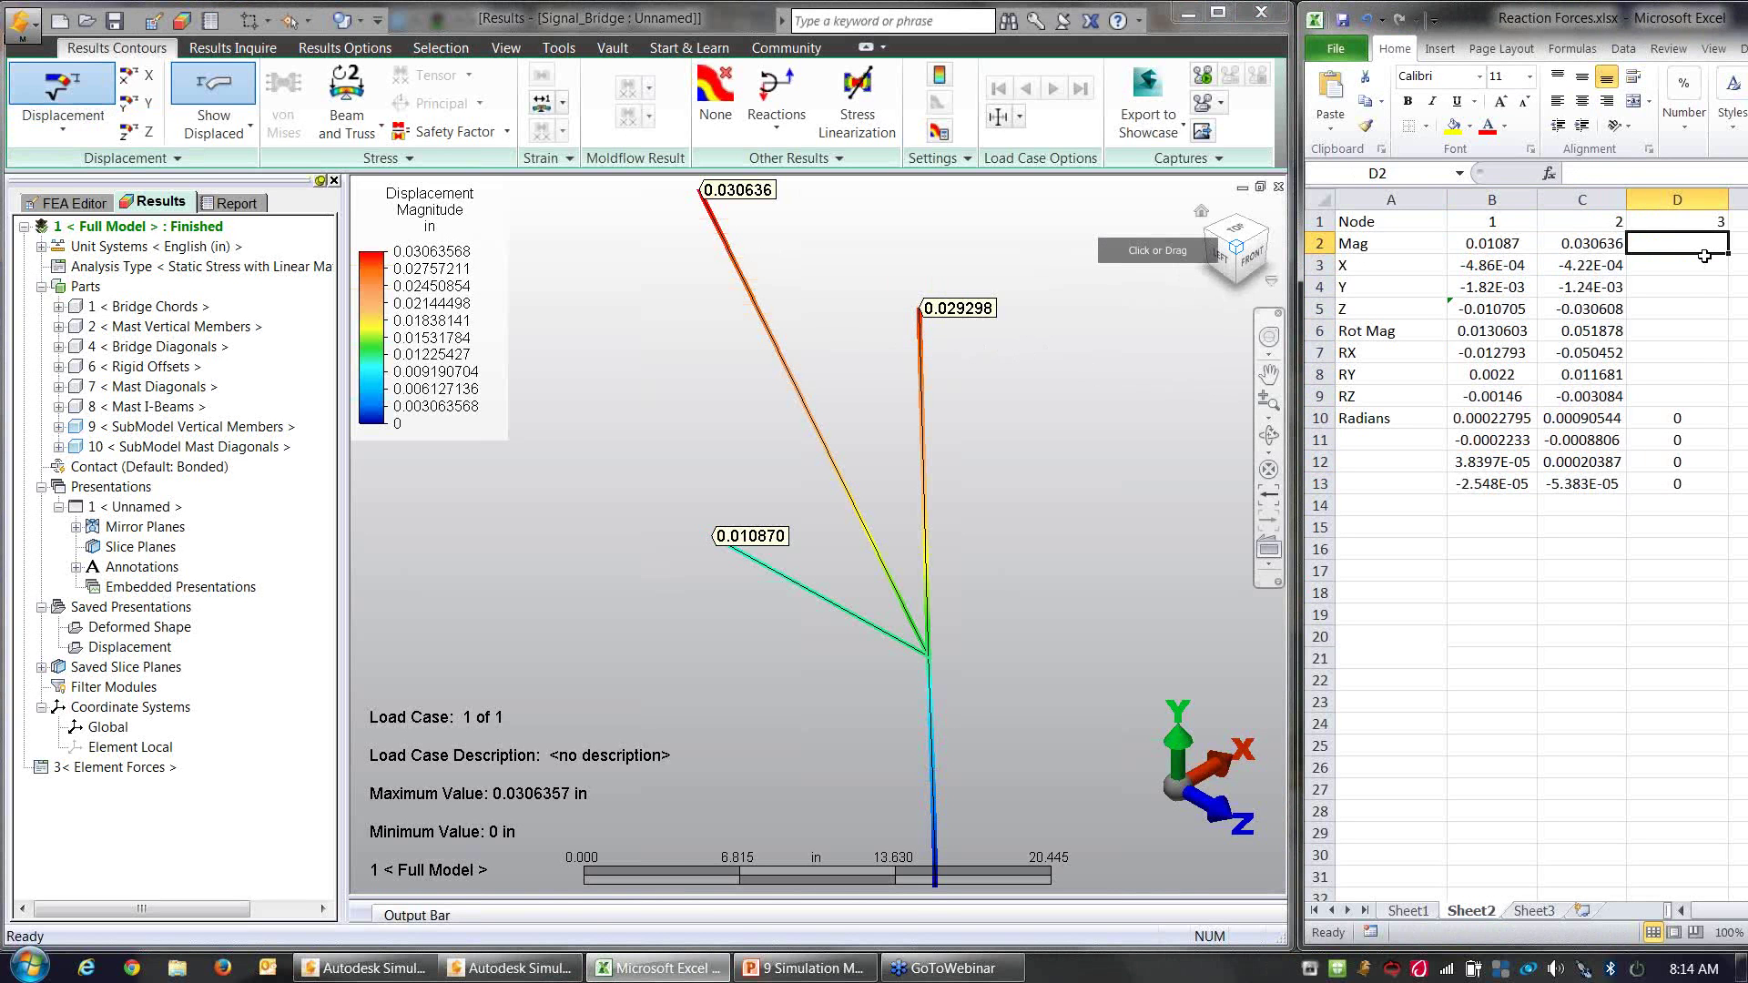
pyautogui.write('0.029')
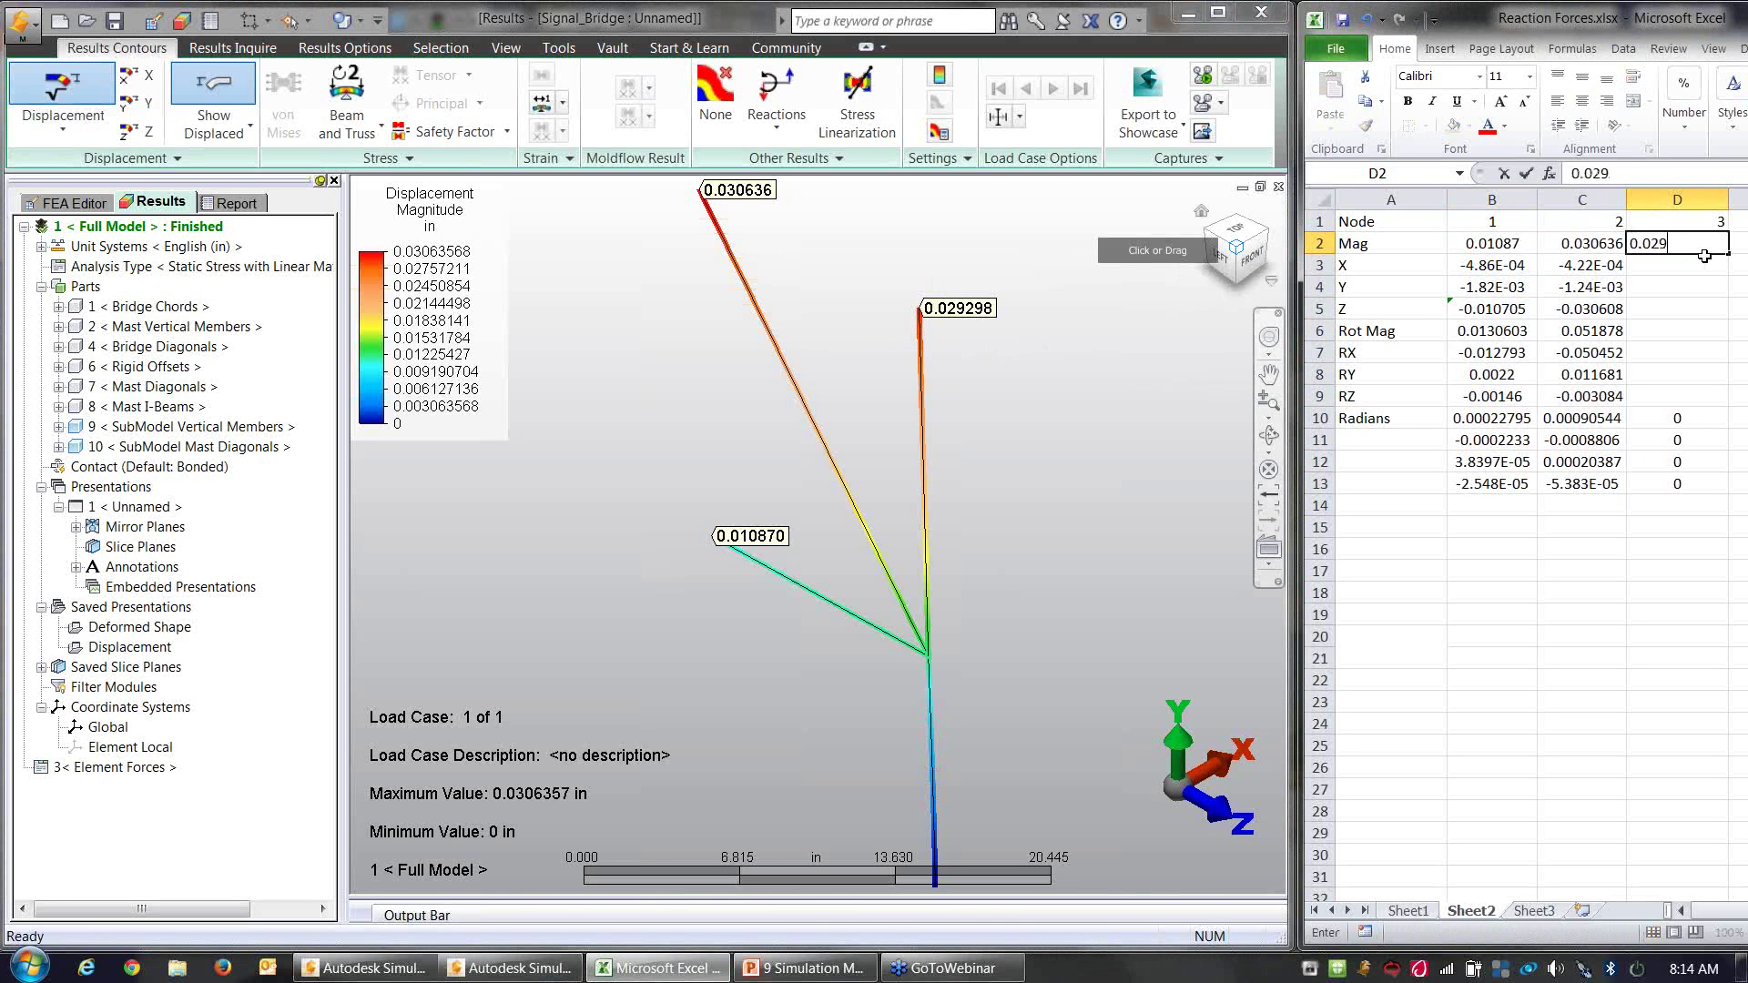
pyautogui.write('298')
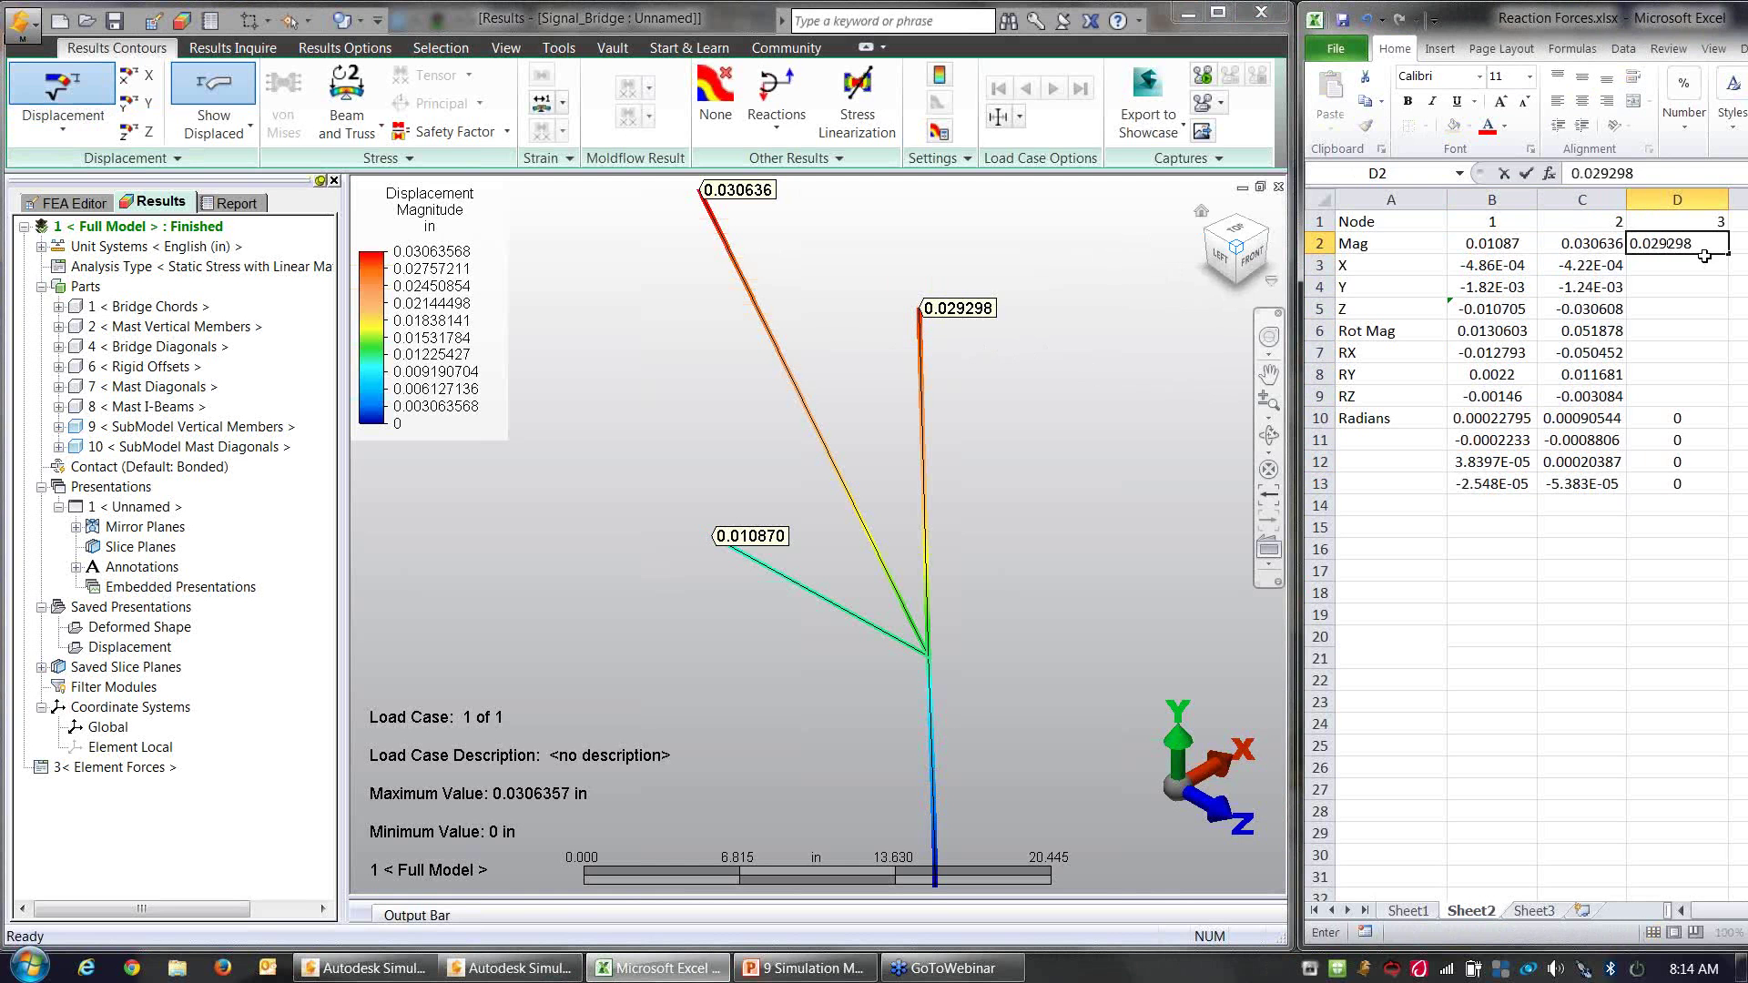
pyautogui.press('Return')
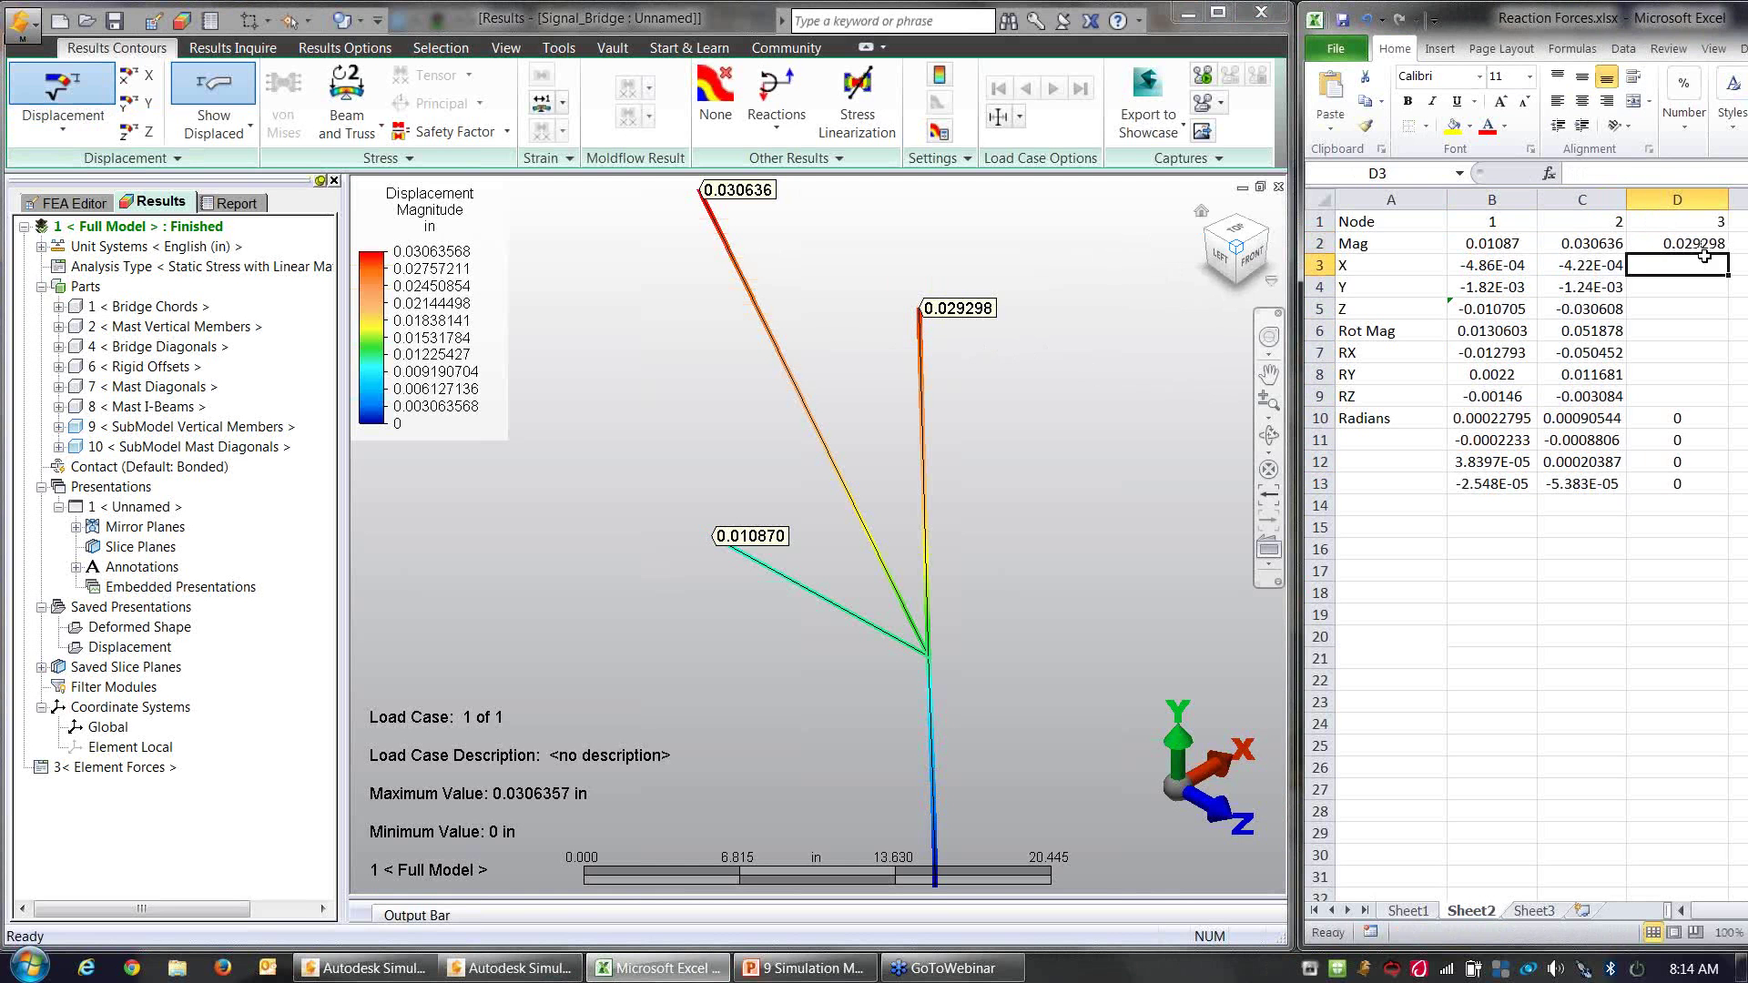
# Step: Plot the X component of displacement and enter node 3's value, 0.002526, in cell D3 of the workbook
pyautogui.rightClick(845, 290)
pyautogui.click(885, 355)
pyautogui.click(1692, 266)
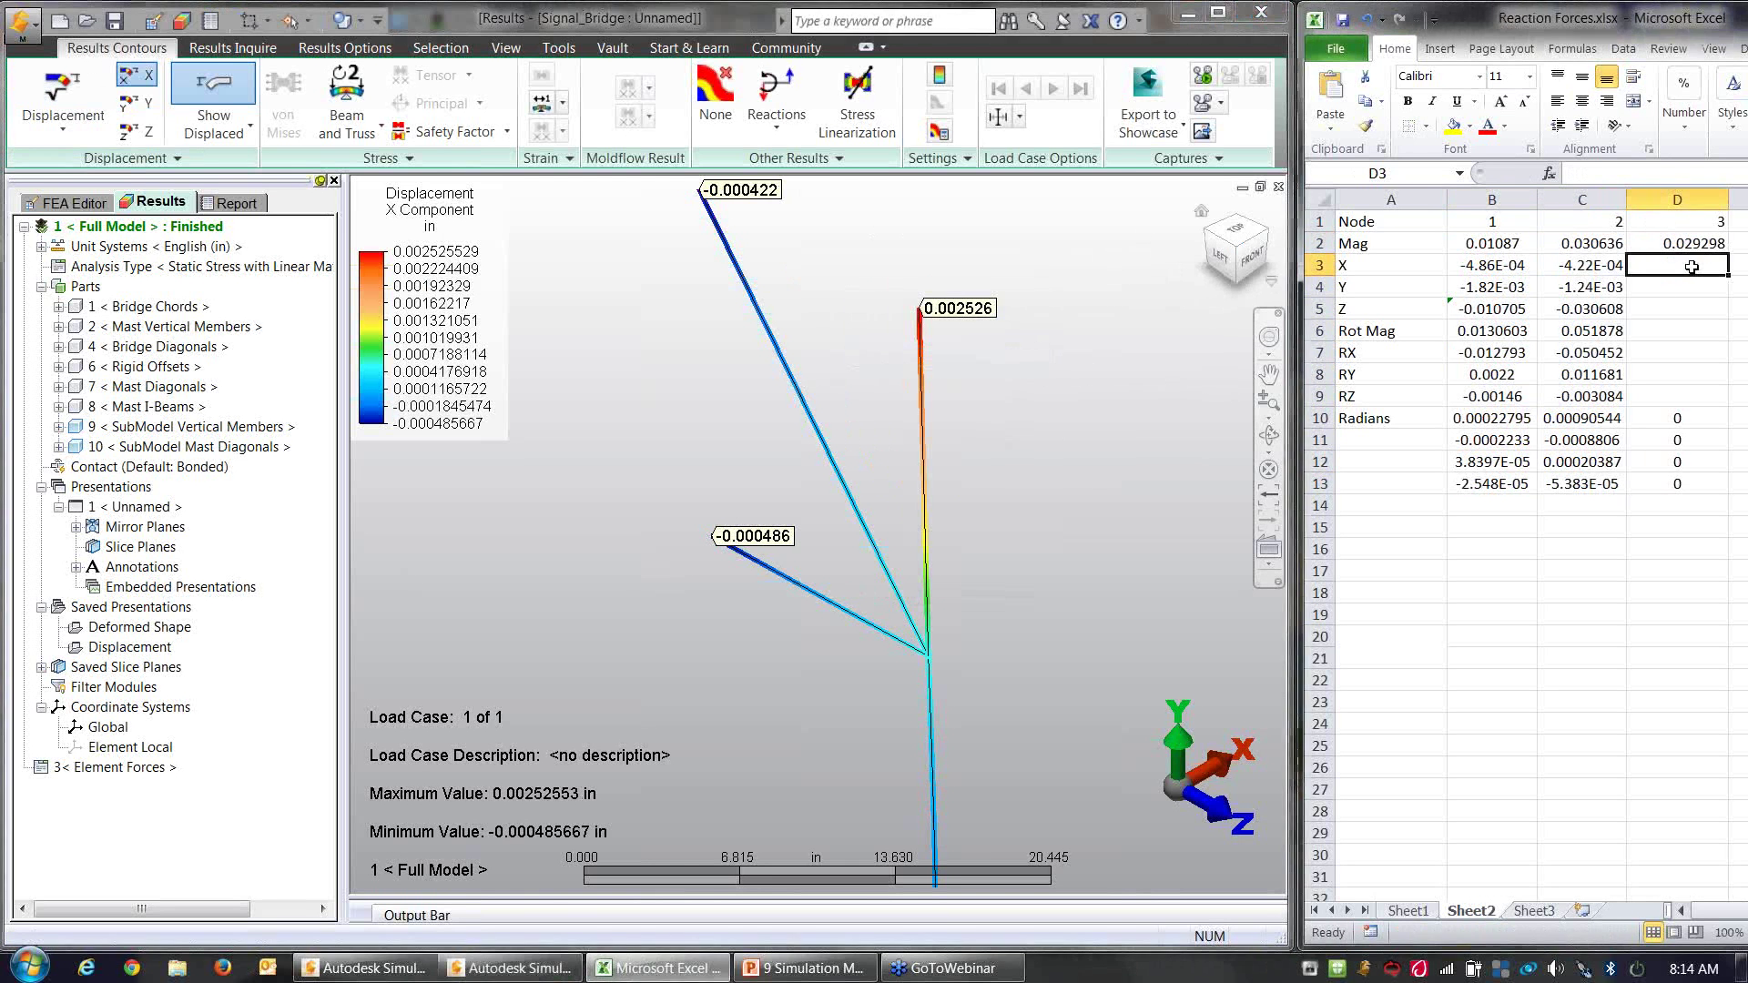
pyautogui.write('0.0')
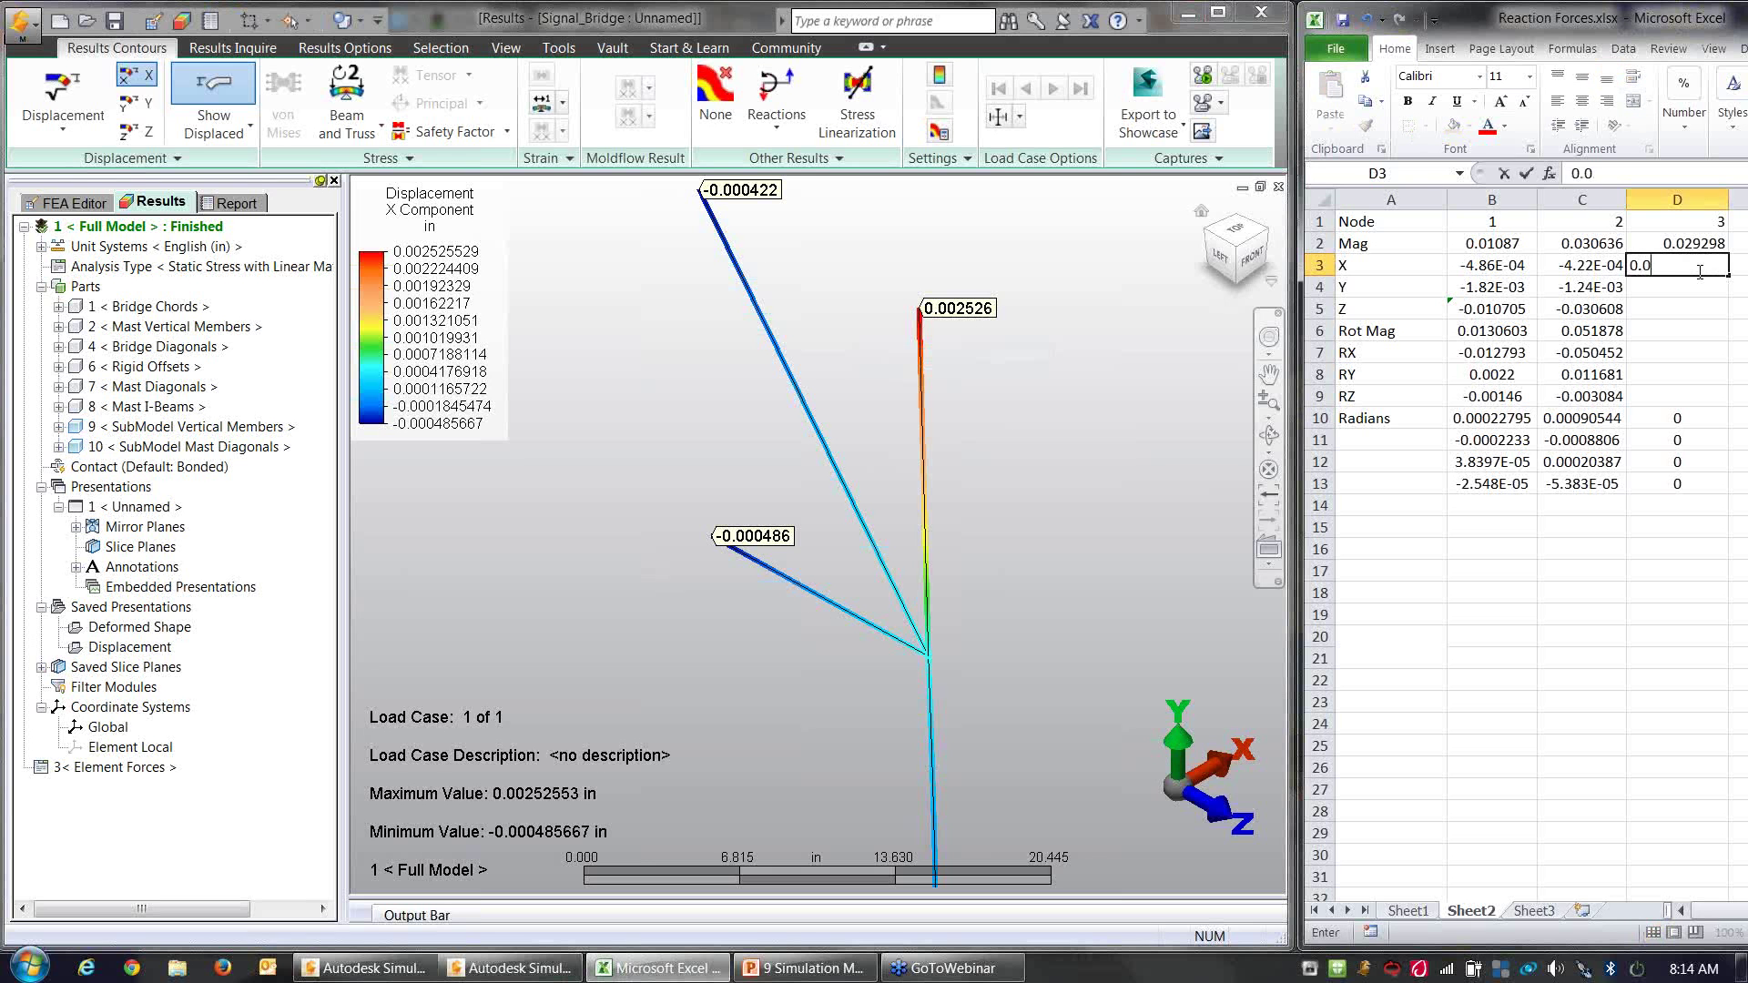
pyautogui.write('02526')
pyautogui.press('Return')
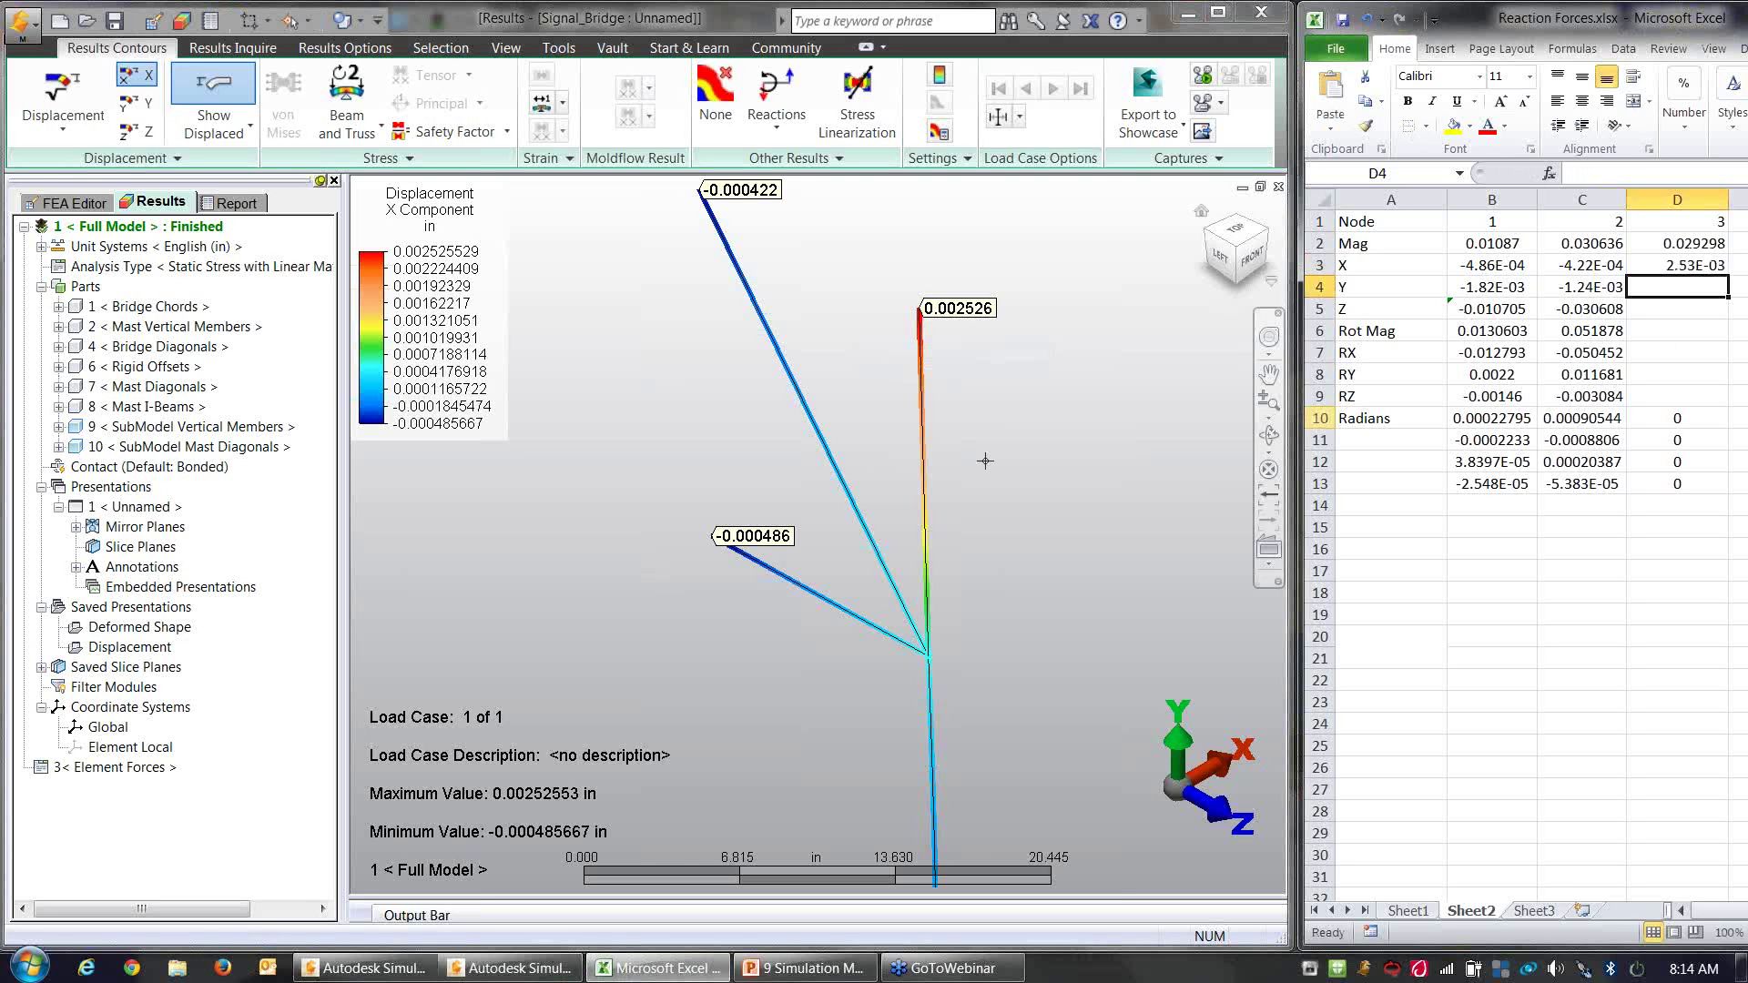
# Step: Plot the Y component of displacement and enter node 3's value, 0.007455, in cell D4
pyautogui.rightClick(815, 269)
pyautogui.click(860, 352)
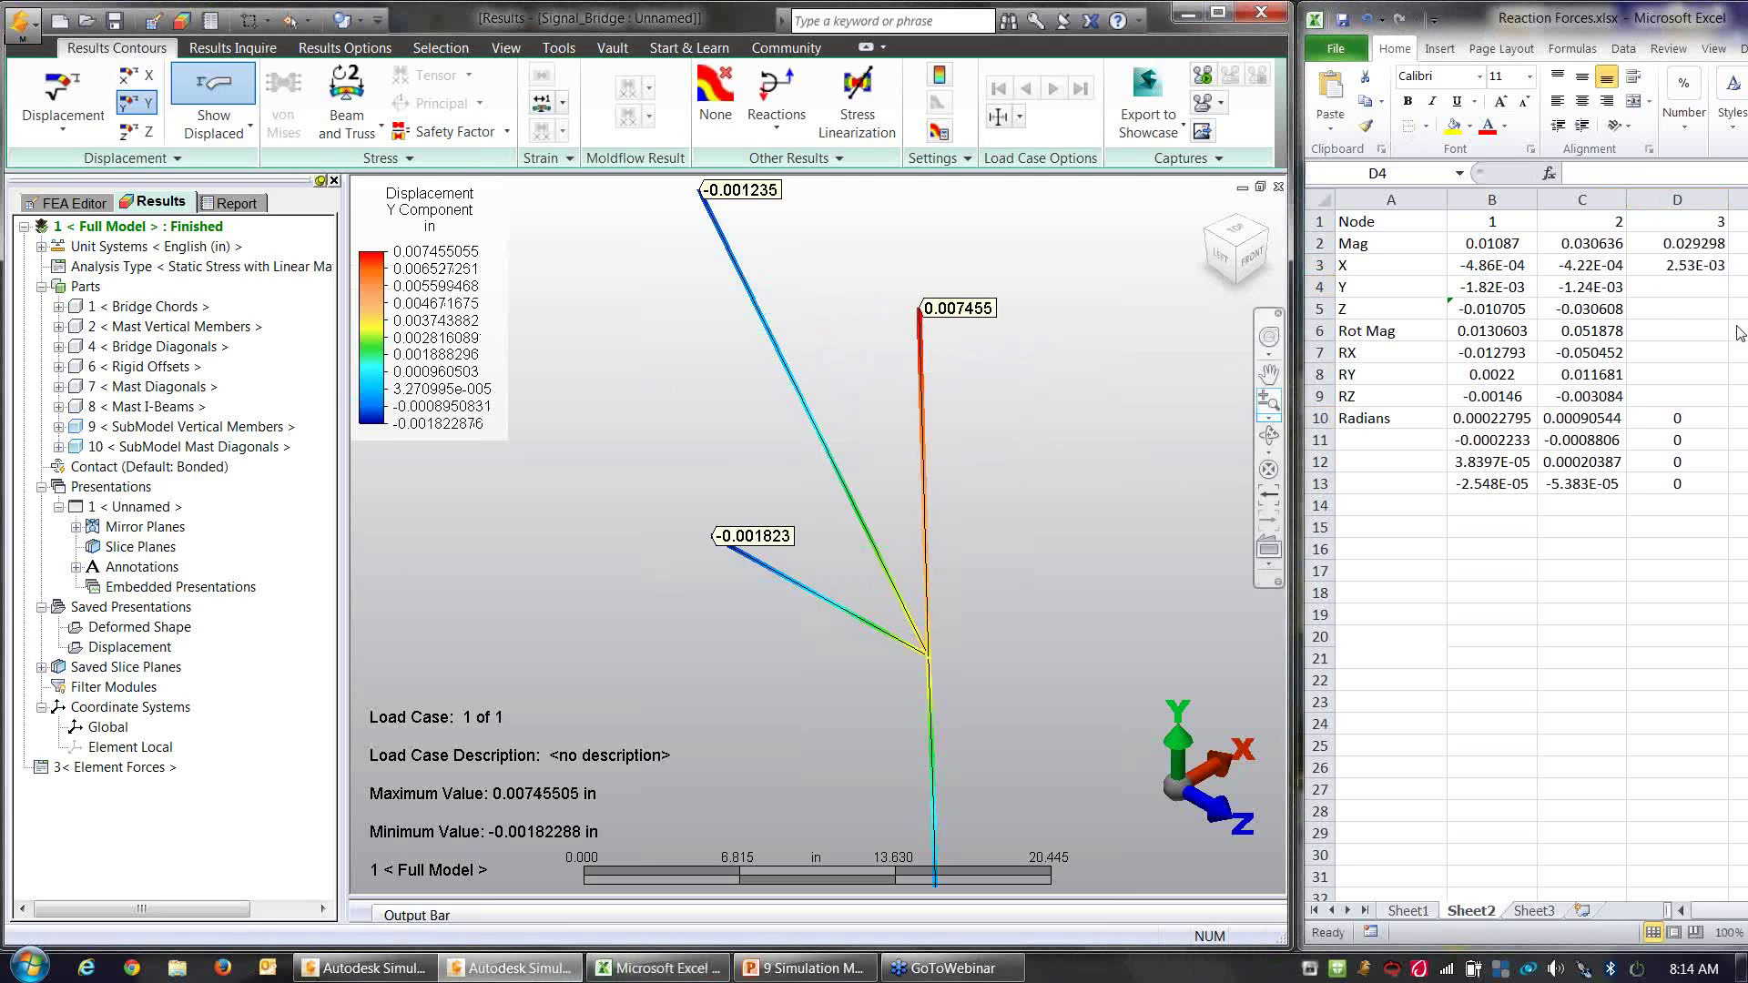
pyautogui.click(1663, 284)
pyautogui.write('0')
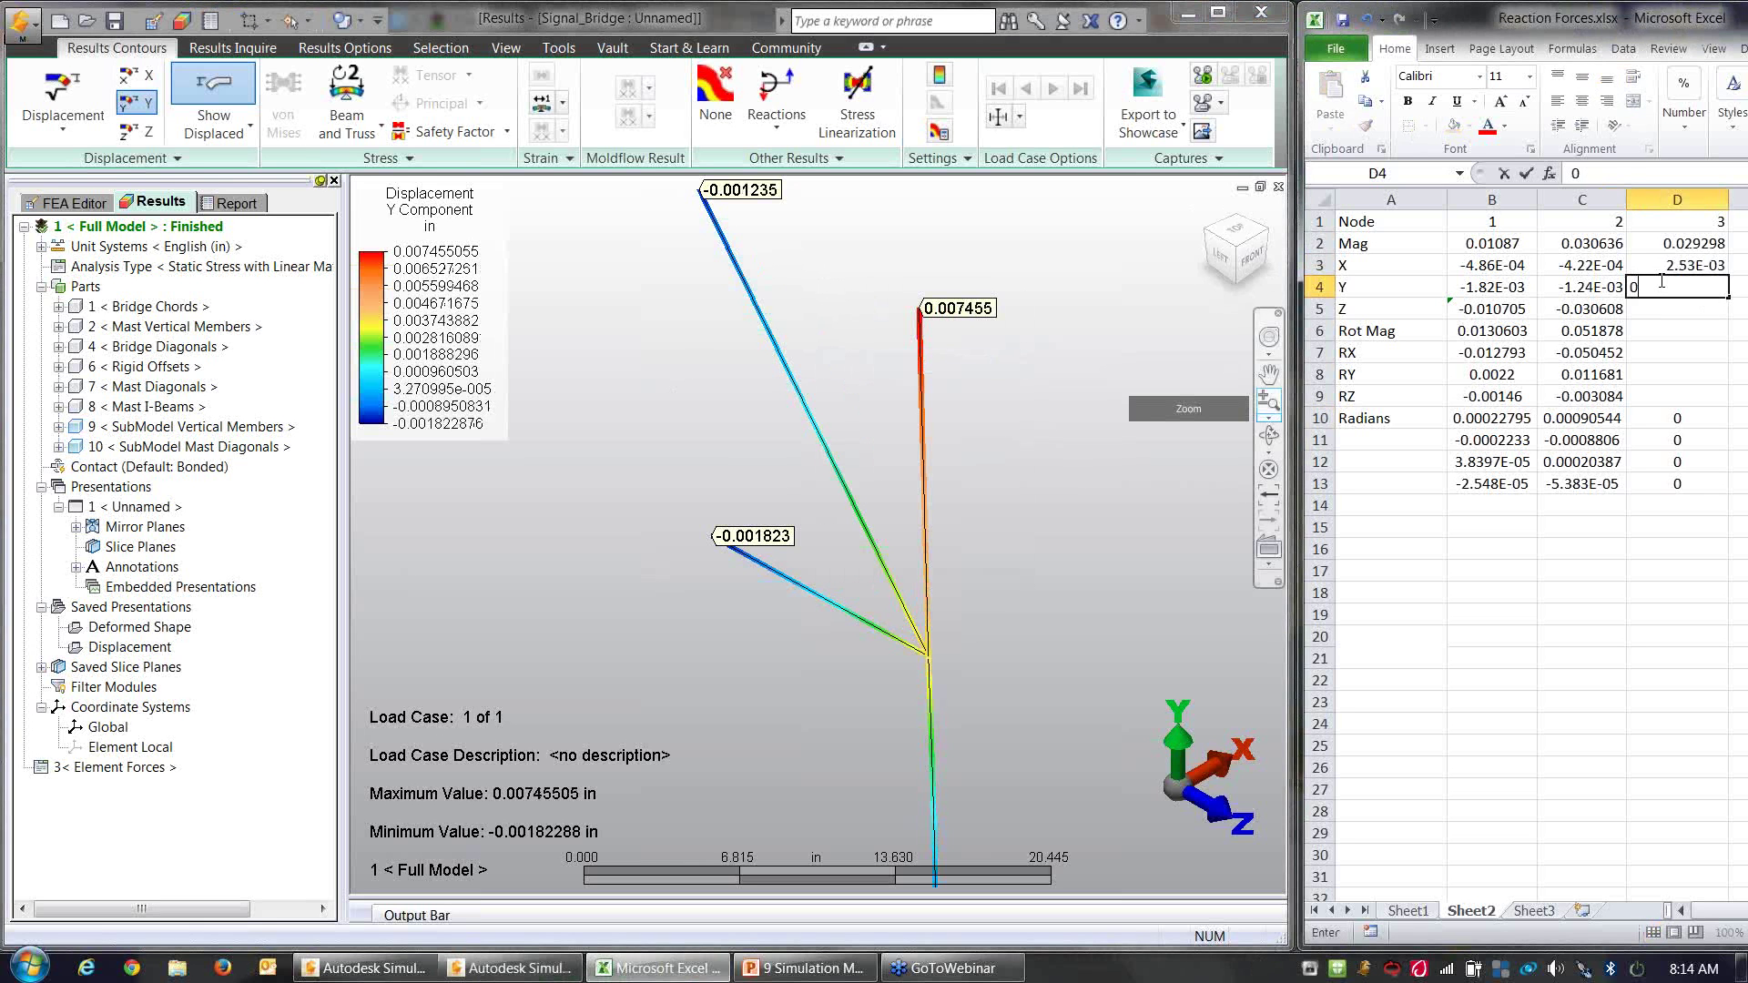
pyautogui.write('.007455')
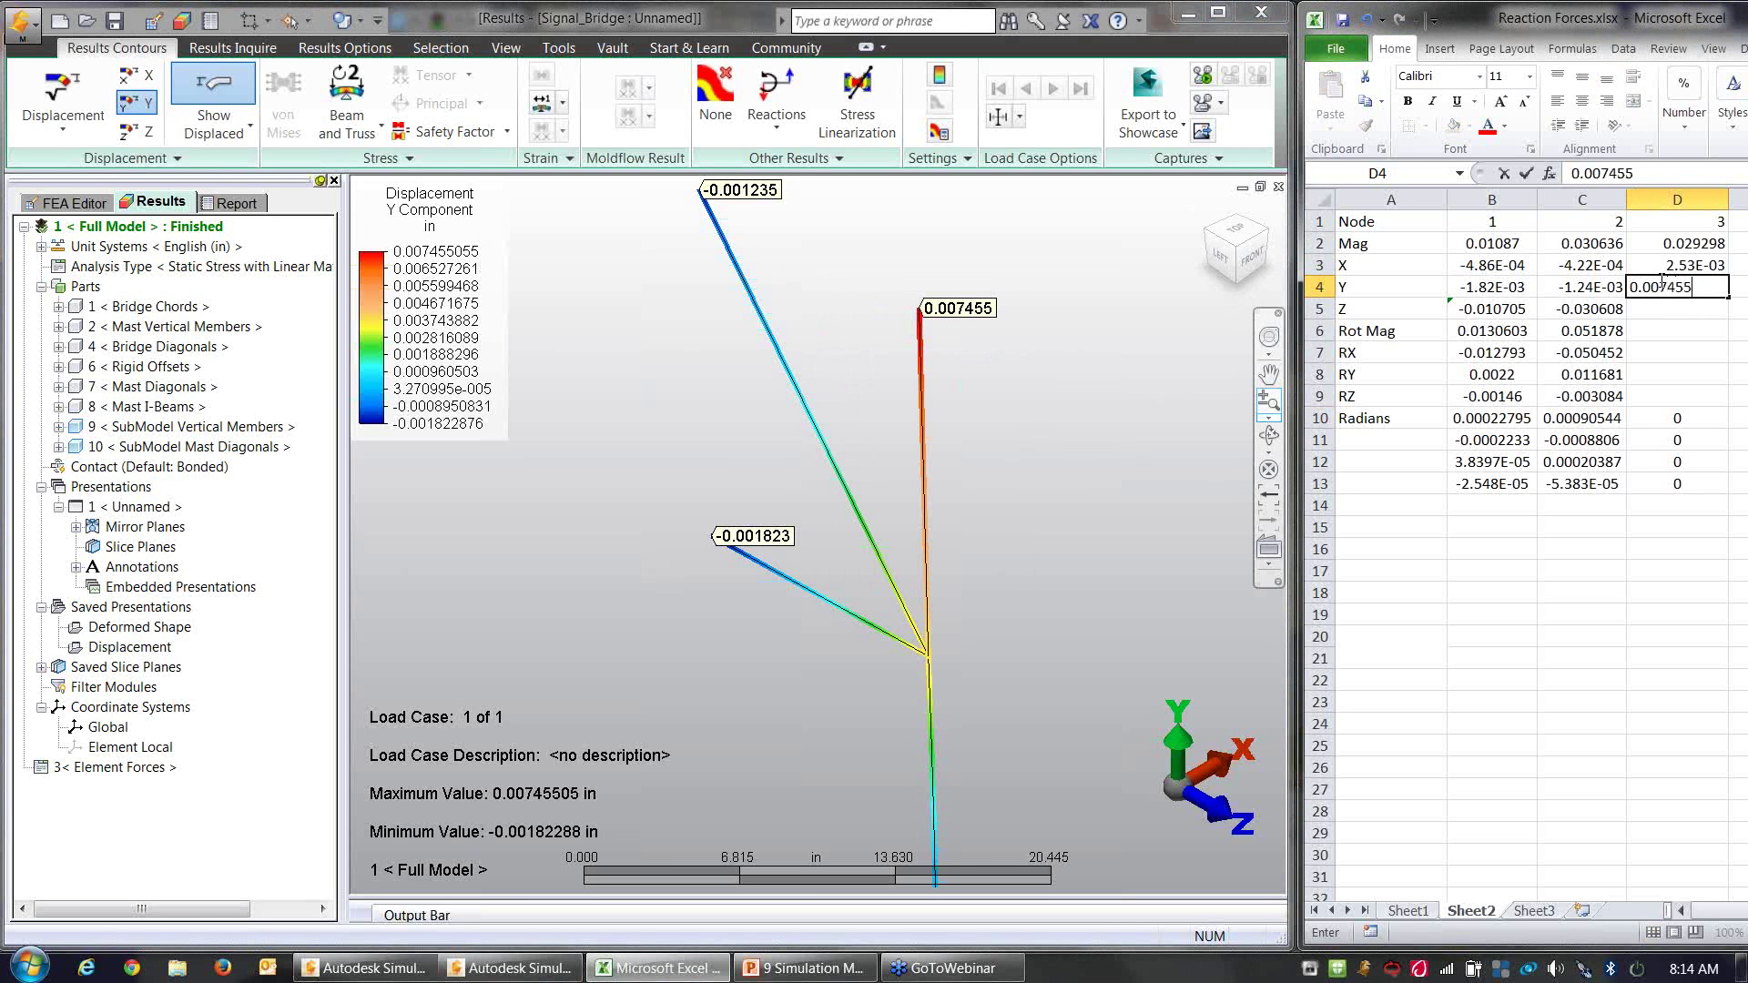
pyautogui.press('Return')
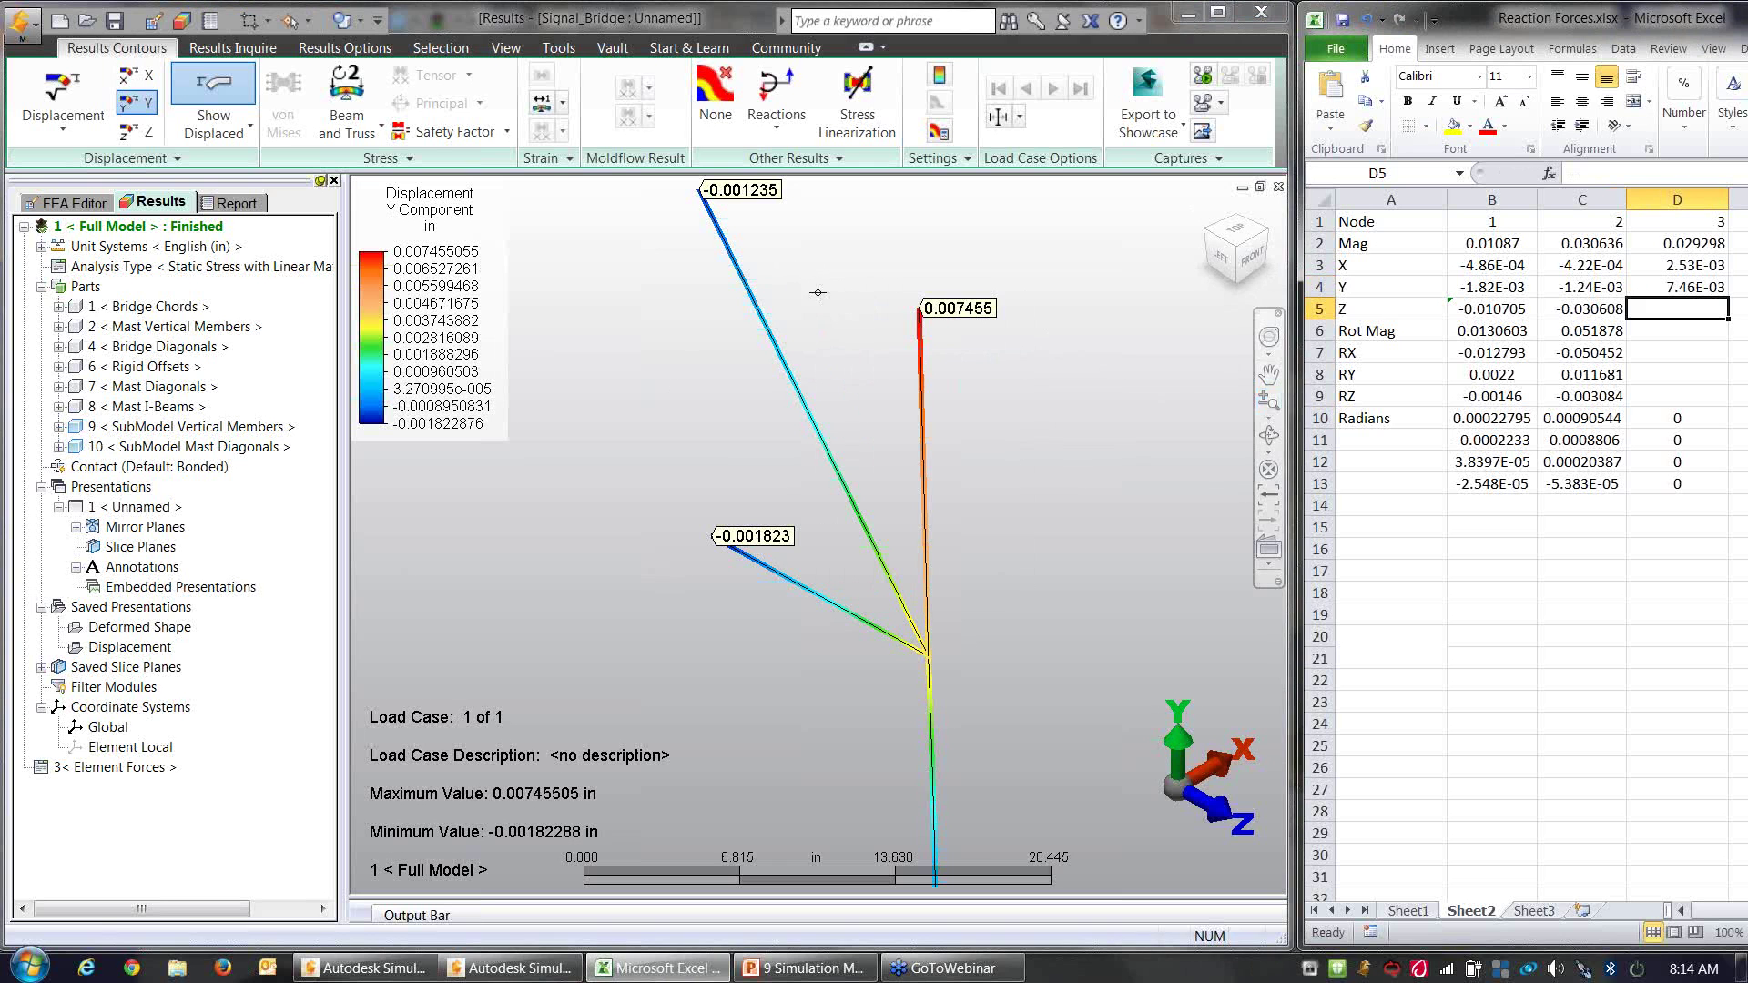
# Step: Plot the Z component of displacement and enter node 3's value, -0.028221, in cell D5
pyautogui.rightClick(839, 296)
pyautogui.click(865, 419)
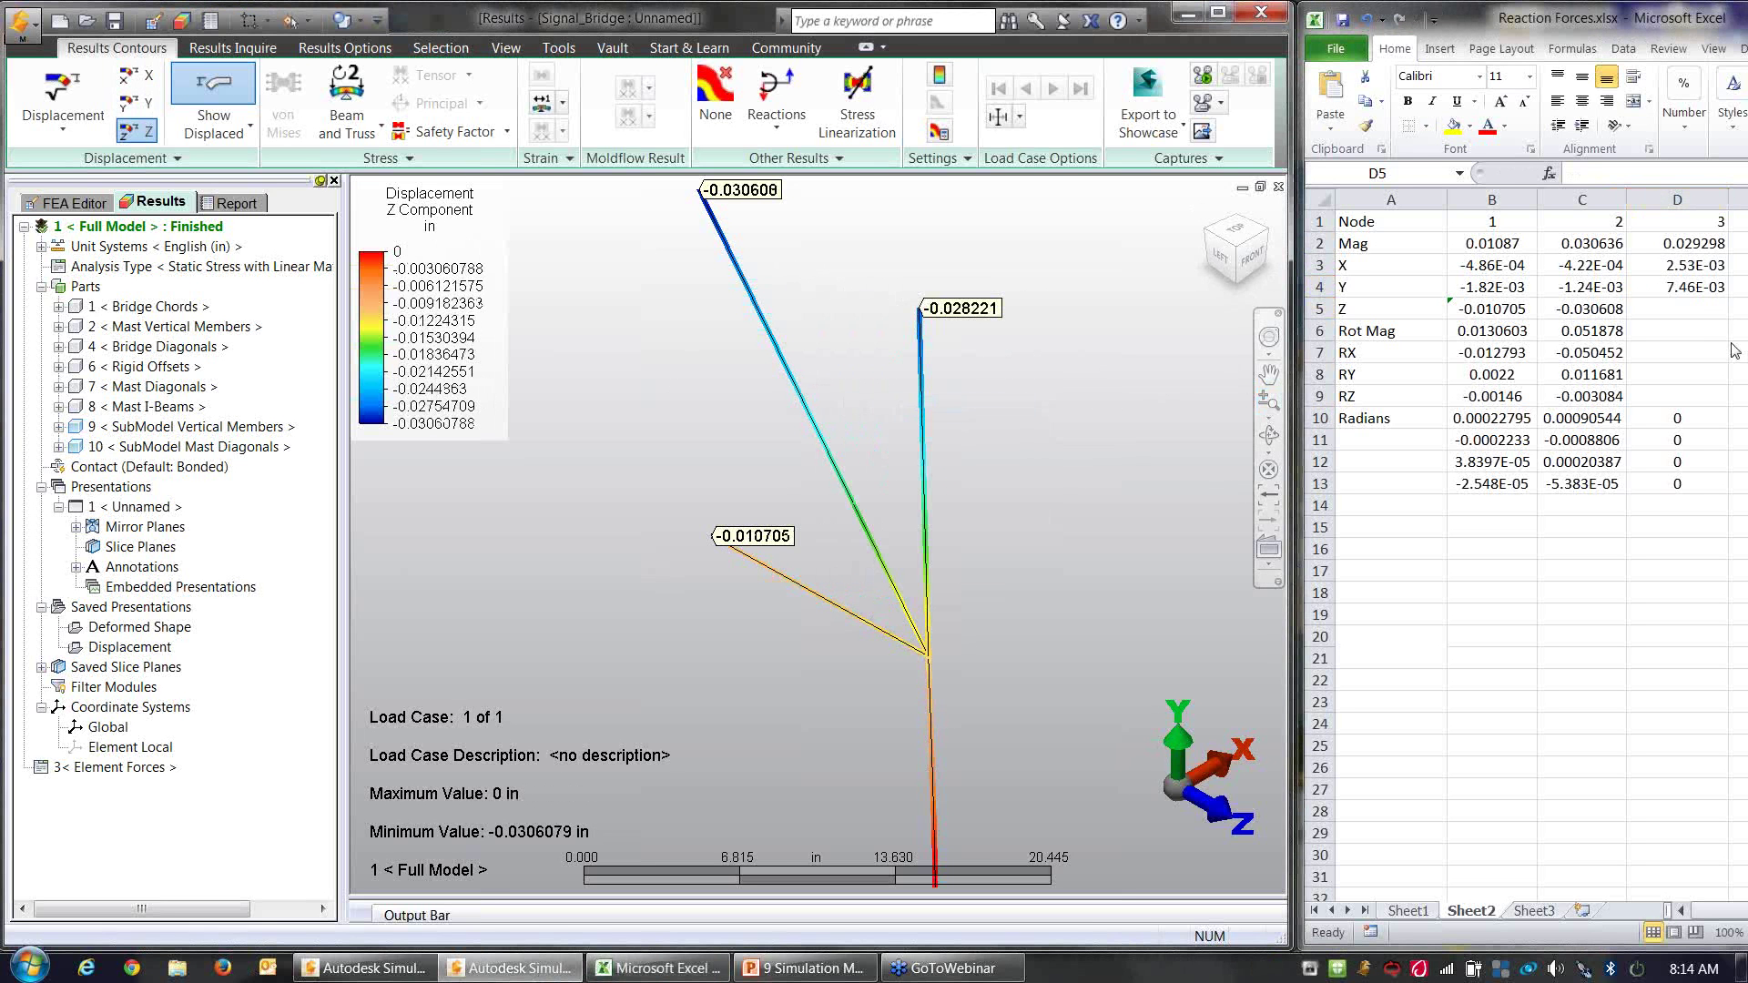
pyautogui.click(1703, 309)
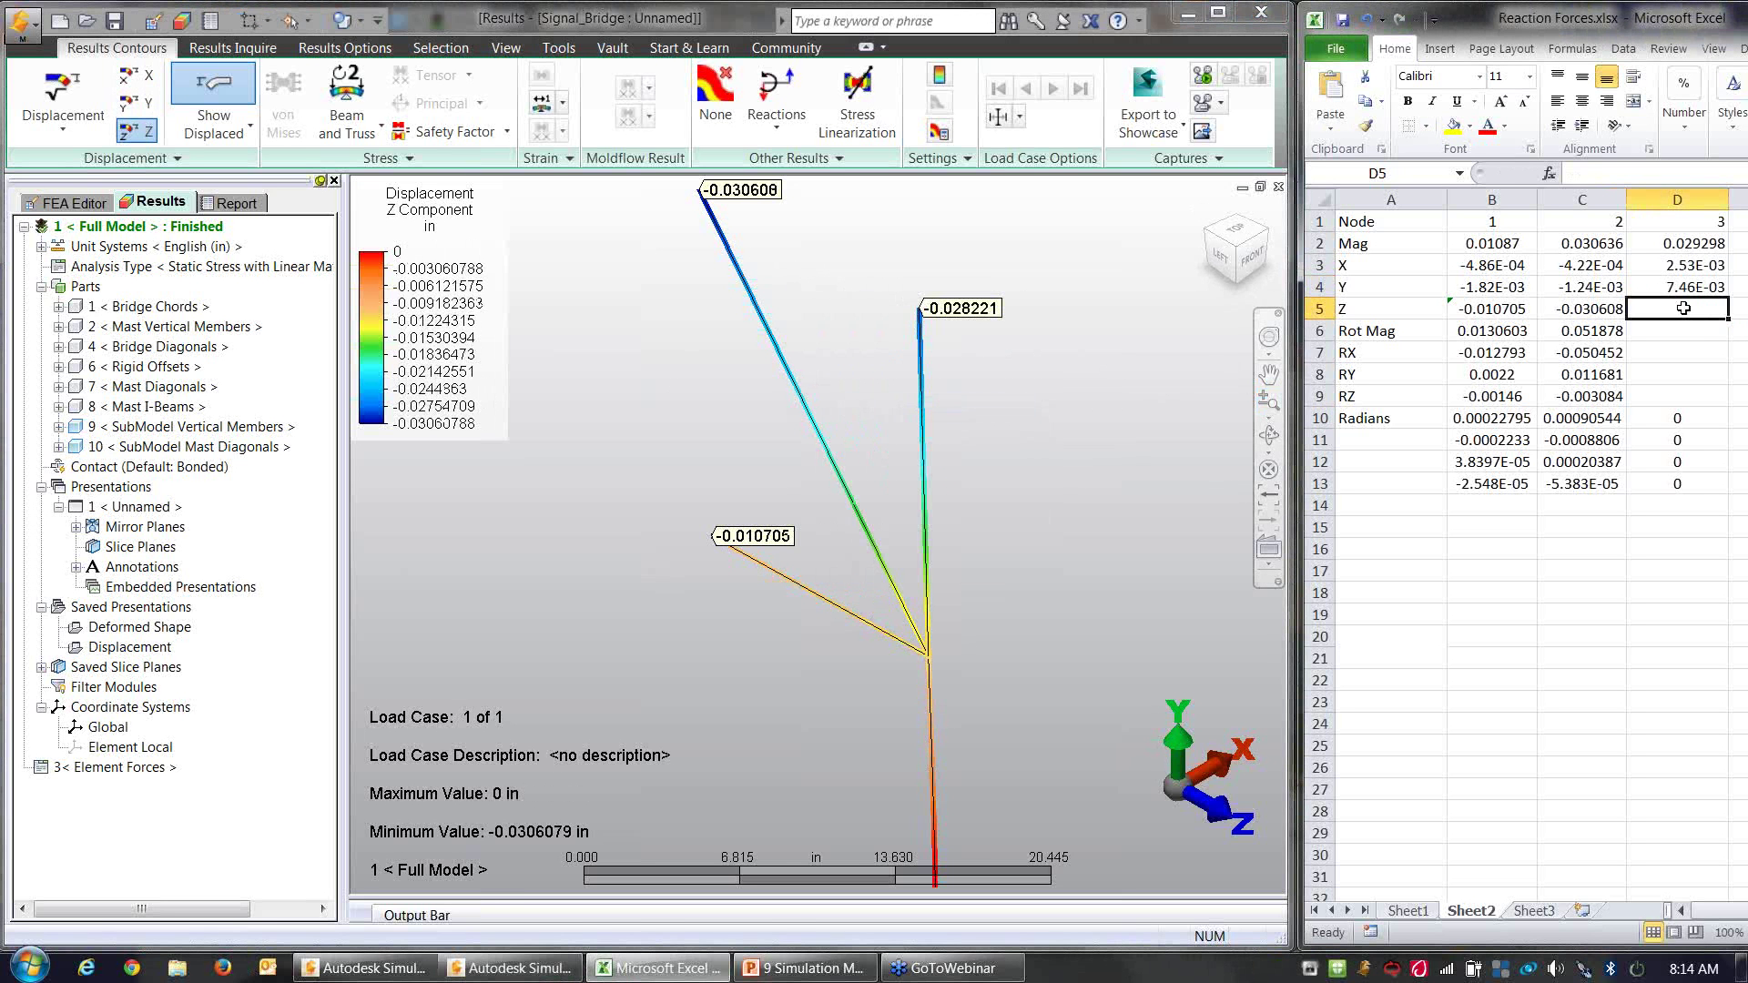
pyautogui.write('-0.028')
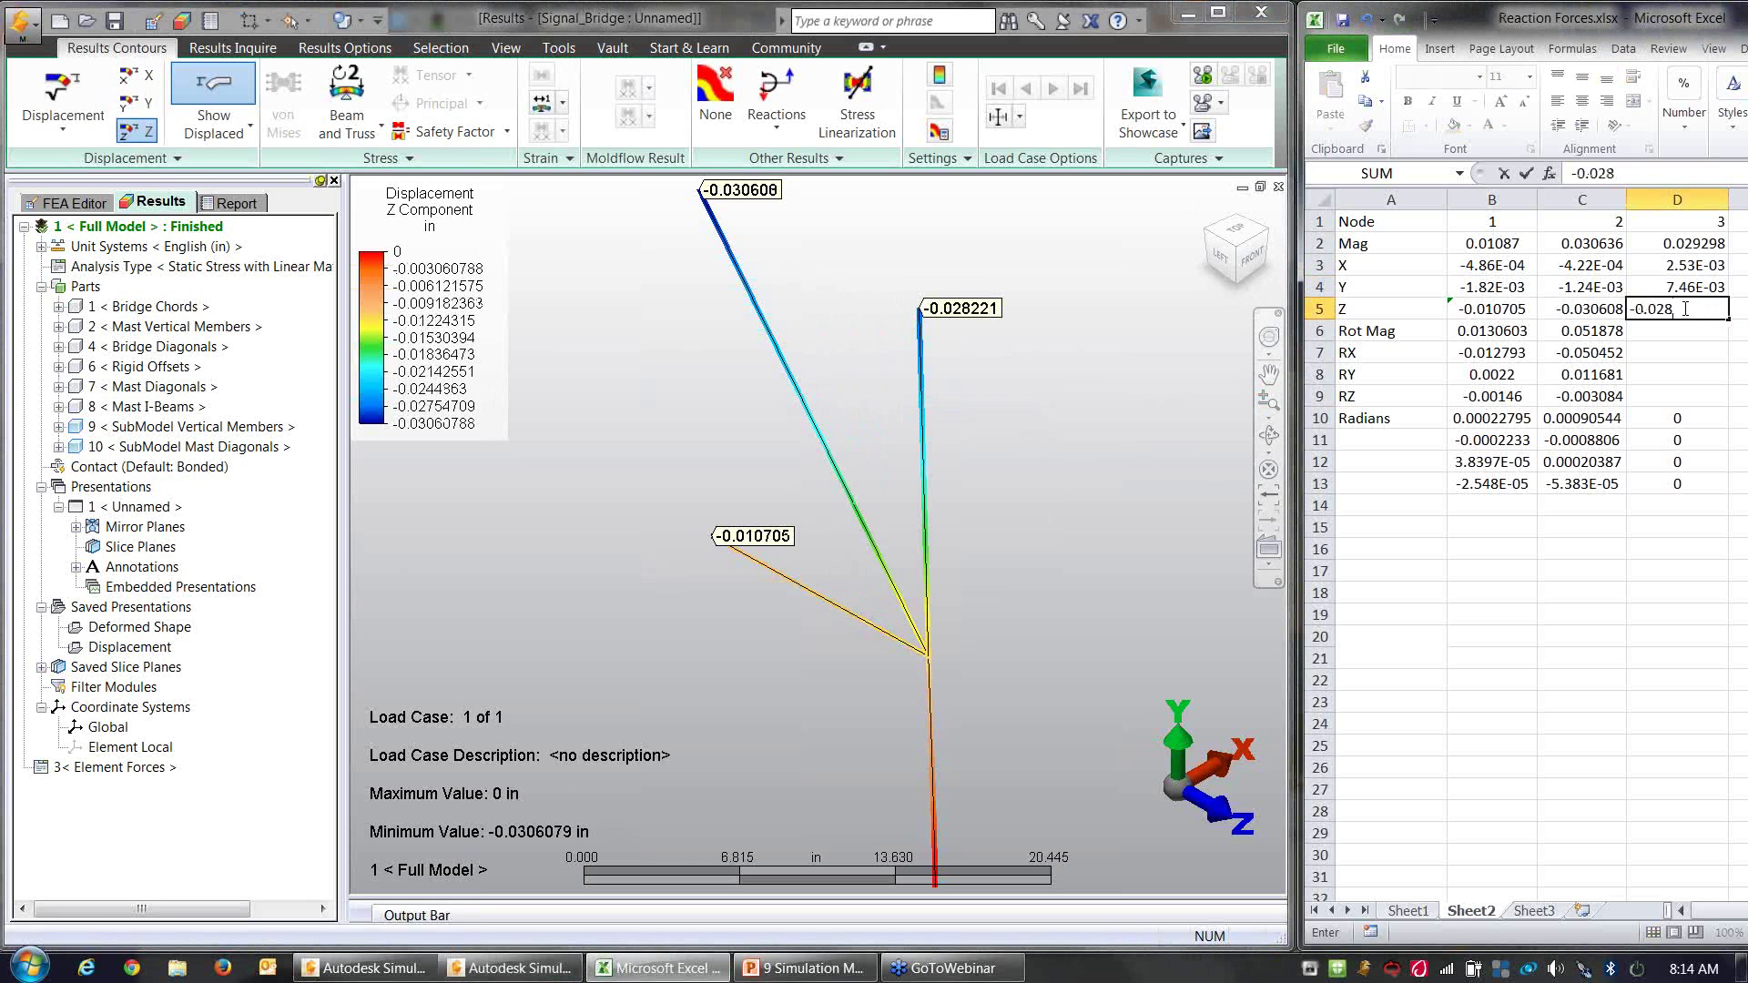
pyautogui.write('221')
pyautogui.press('Return')
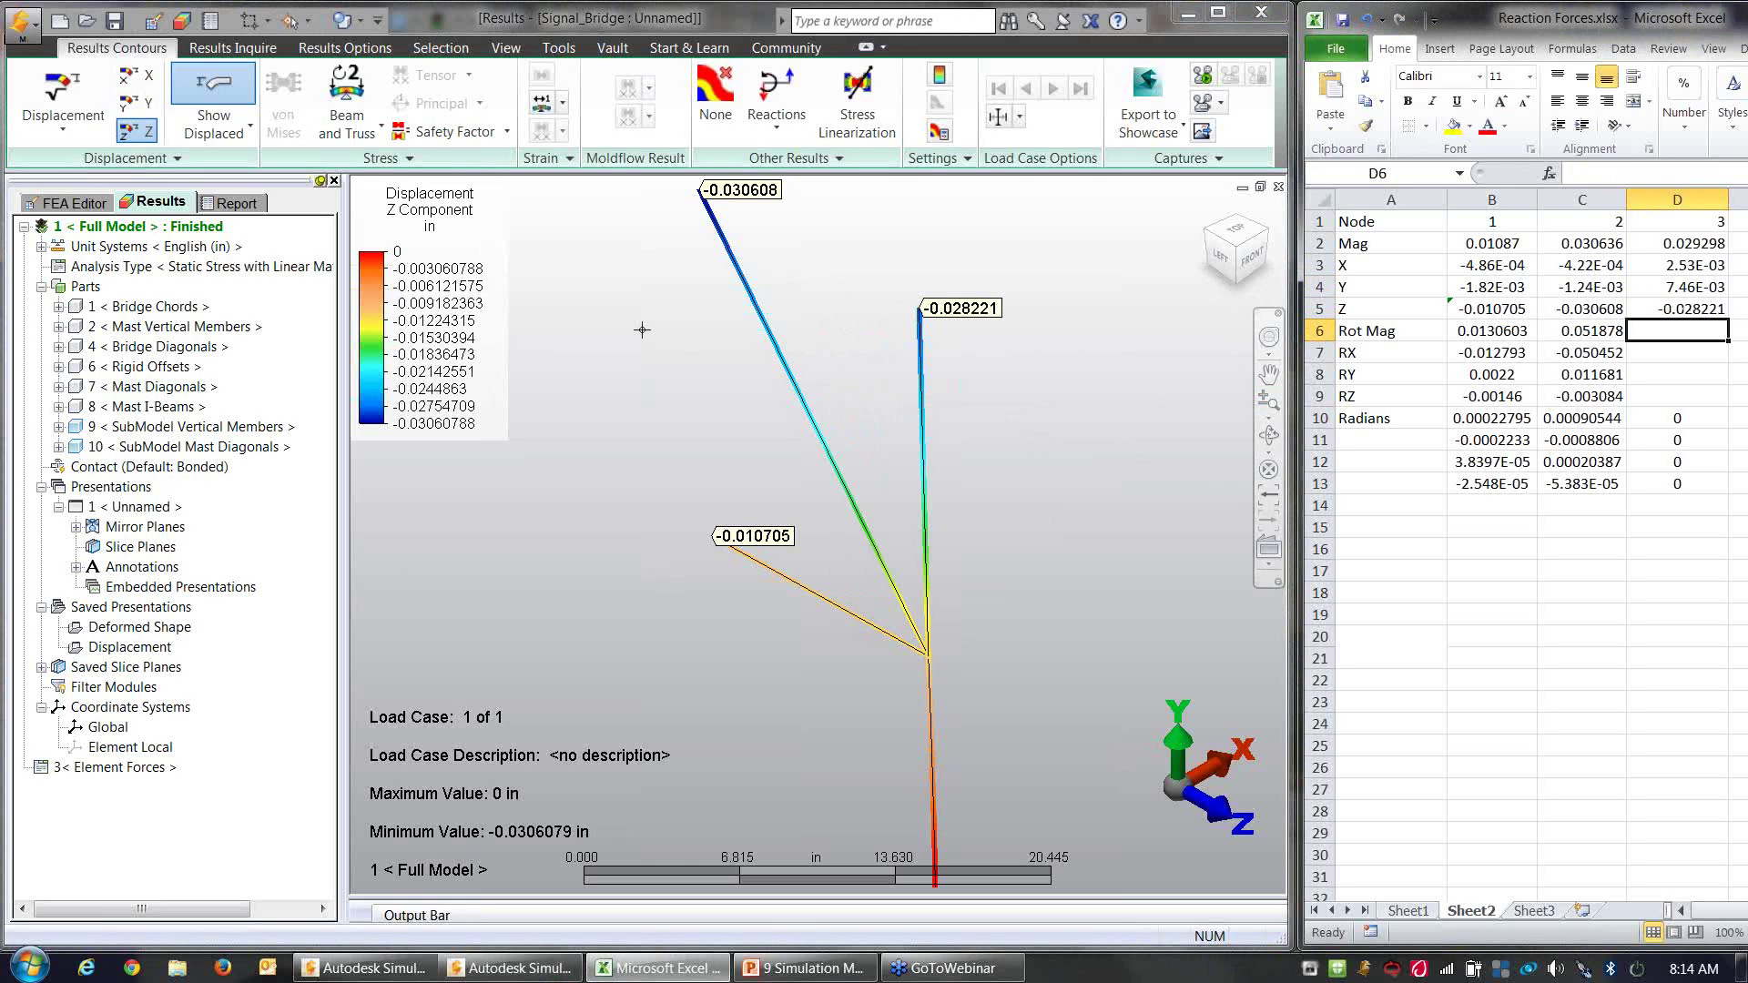
# Step: Plot the nodal rotation magnitude and enter node 3's value, 0.064593, in the Rot Mag cell D6
pyautogui.click(603, 343)
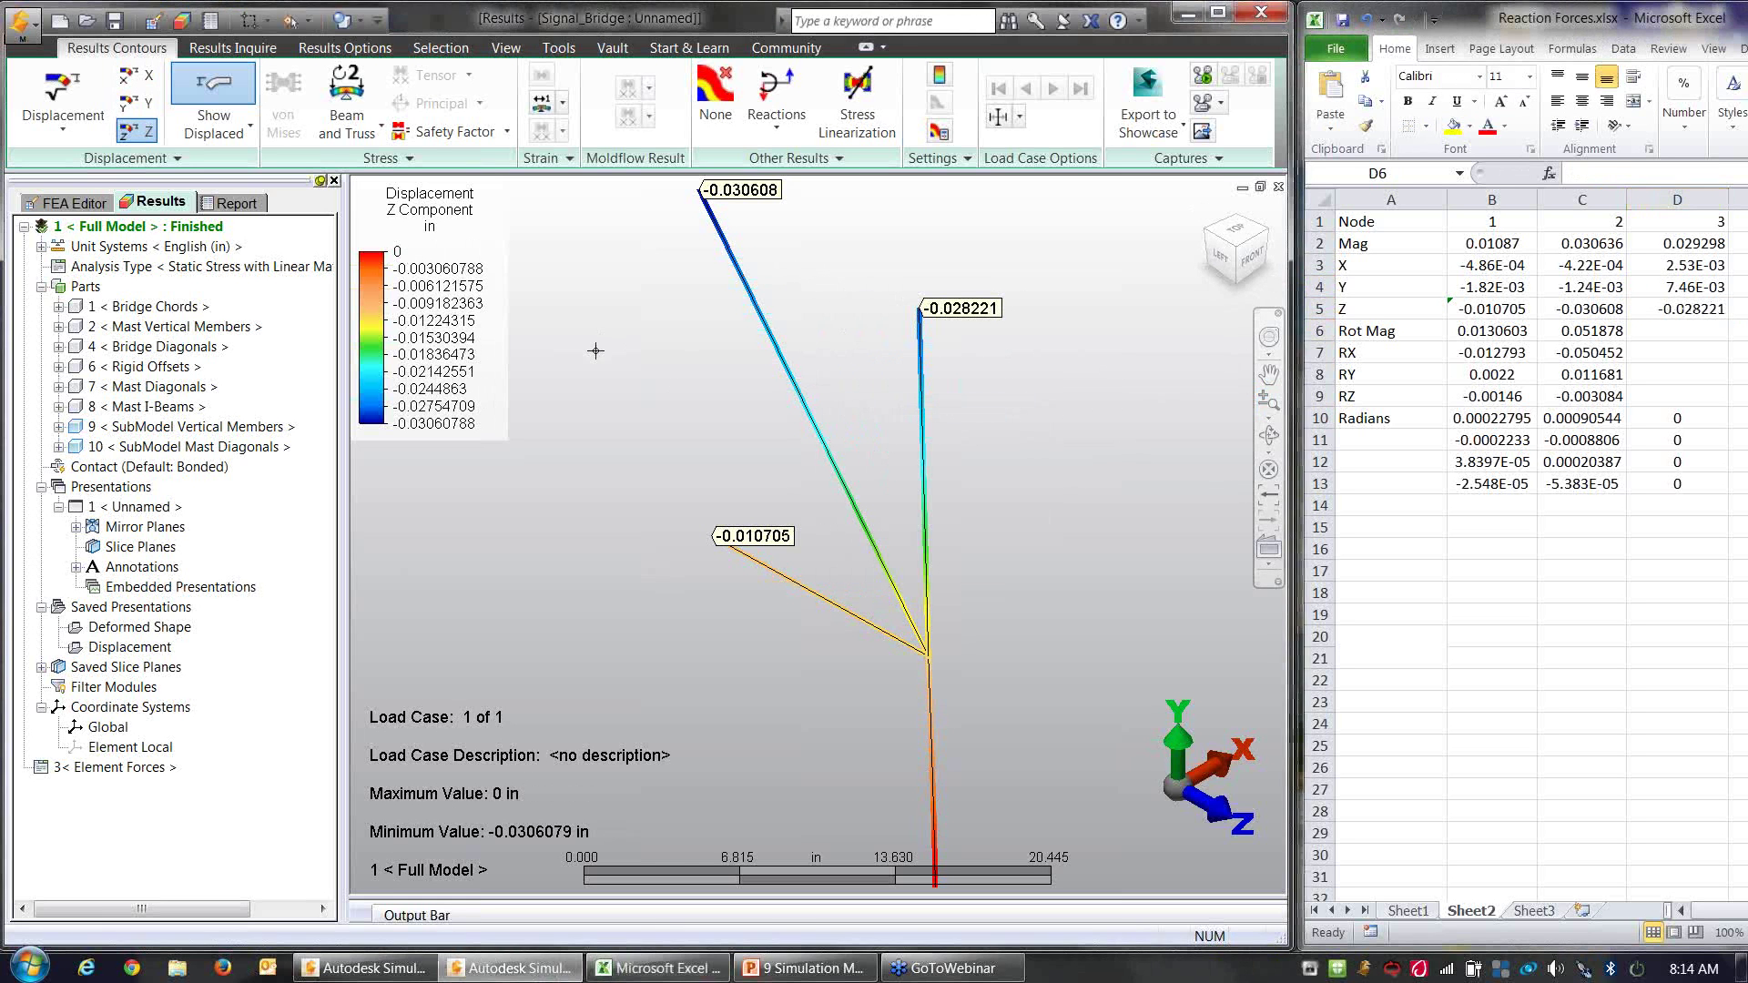
pyautogui.click(177, 159)
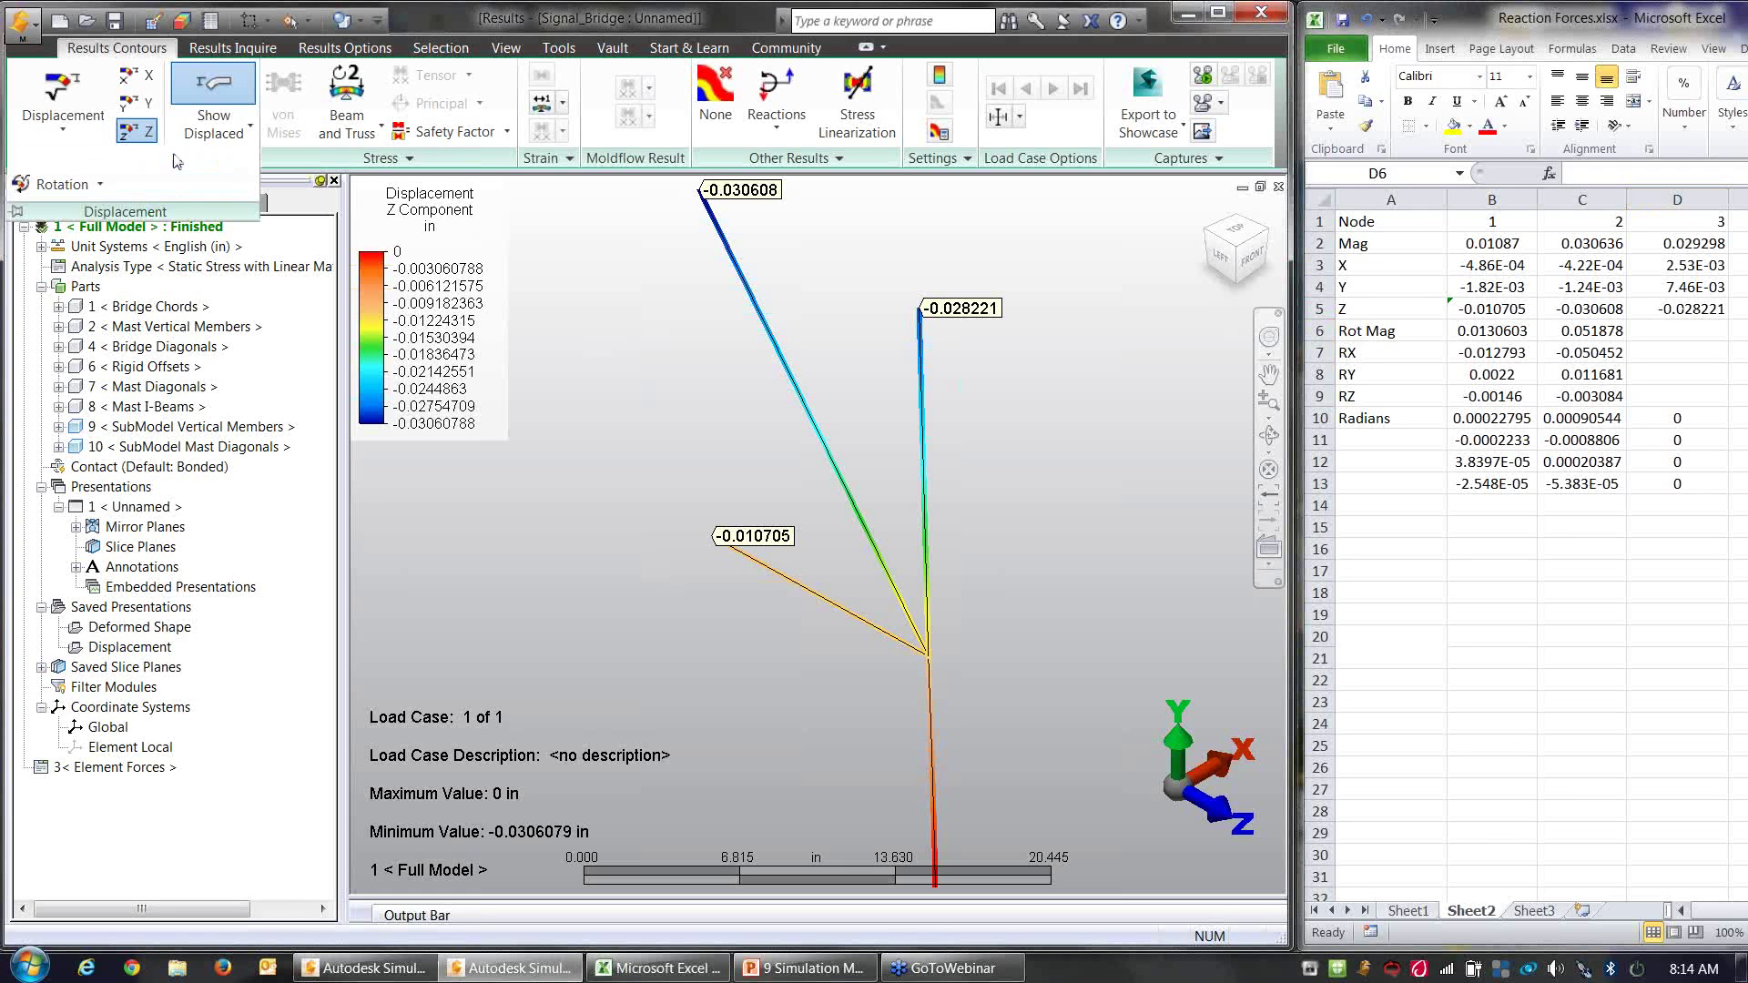
pyautogui.click(40, 186)
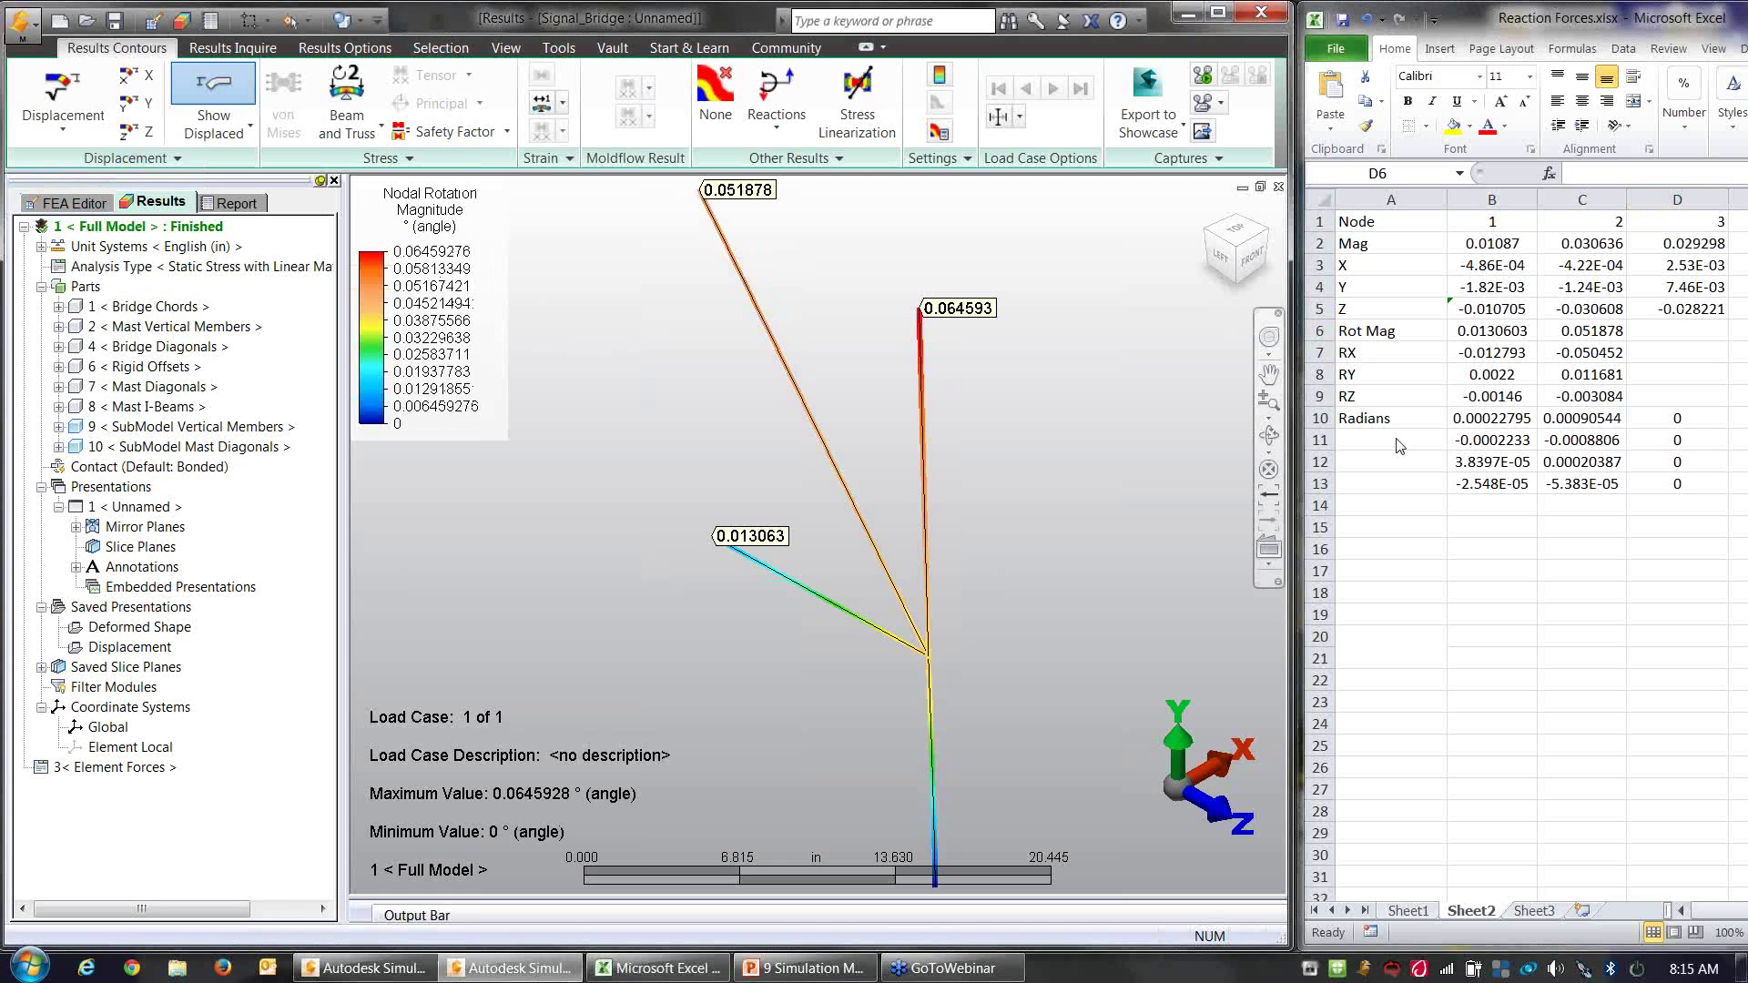
pyautogui.click(1662, 335)
pyautogui.write('0.0')
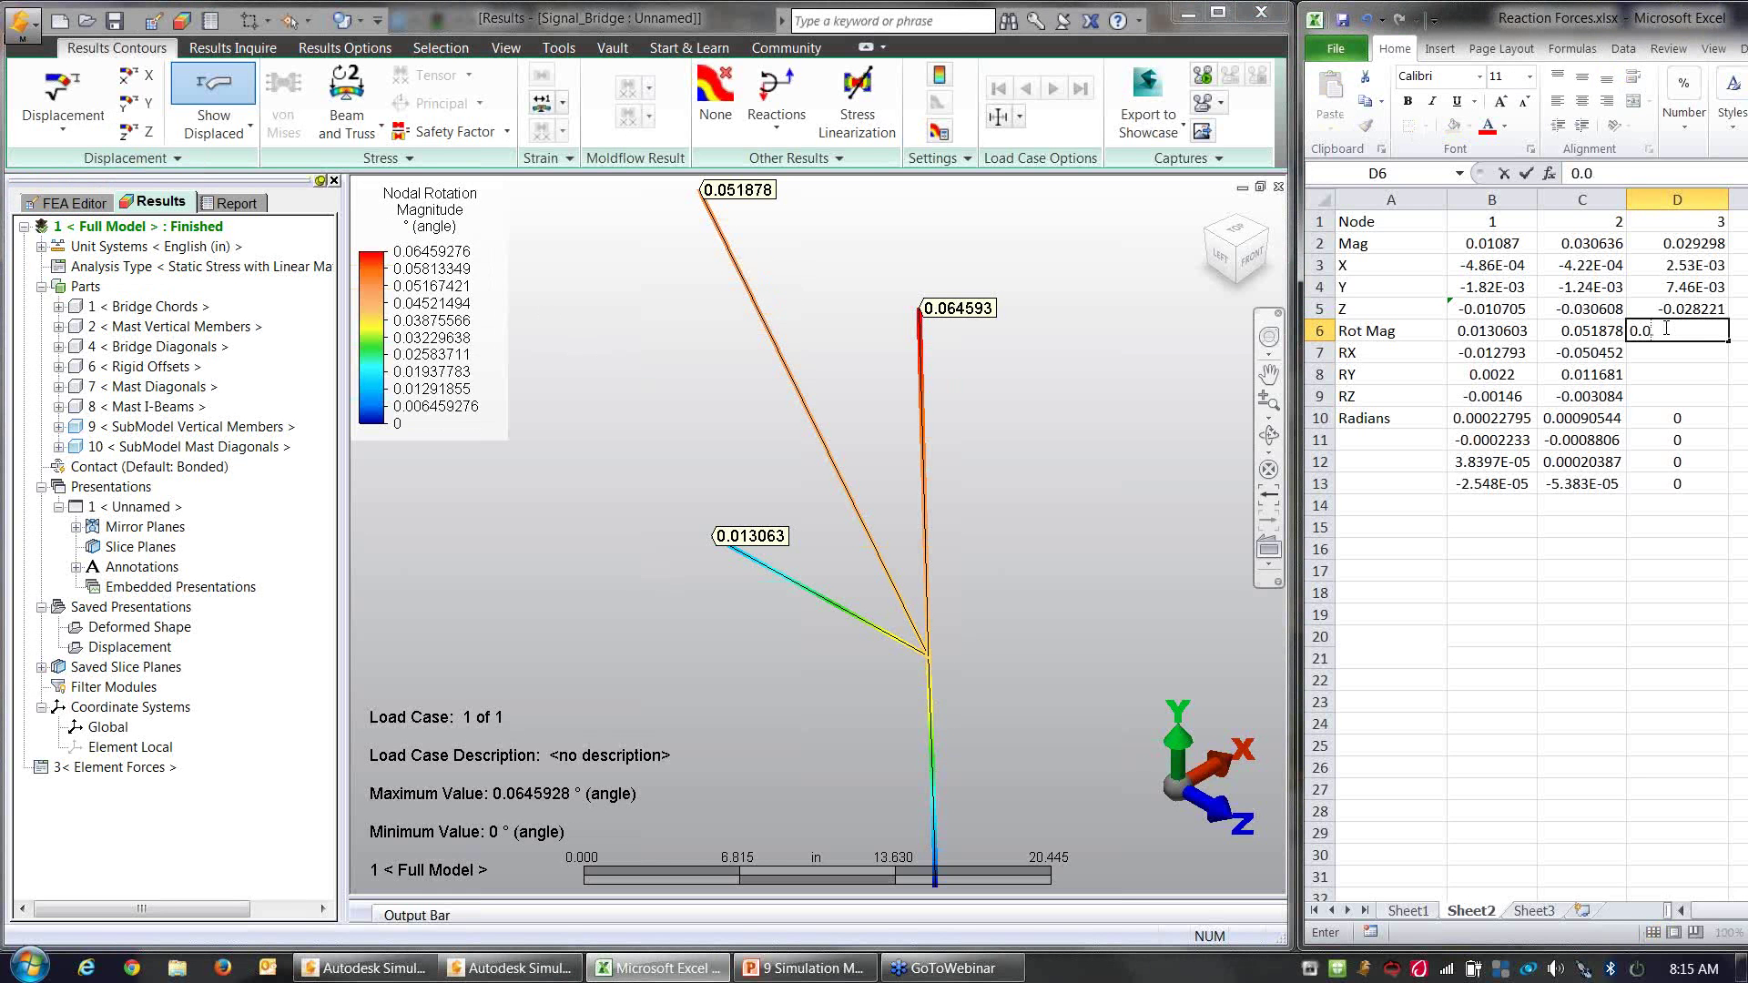
pyautogui.write('64593')
pyautogui.press('Return')
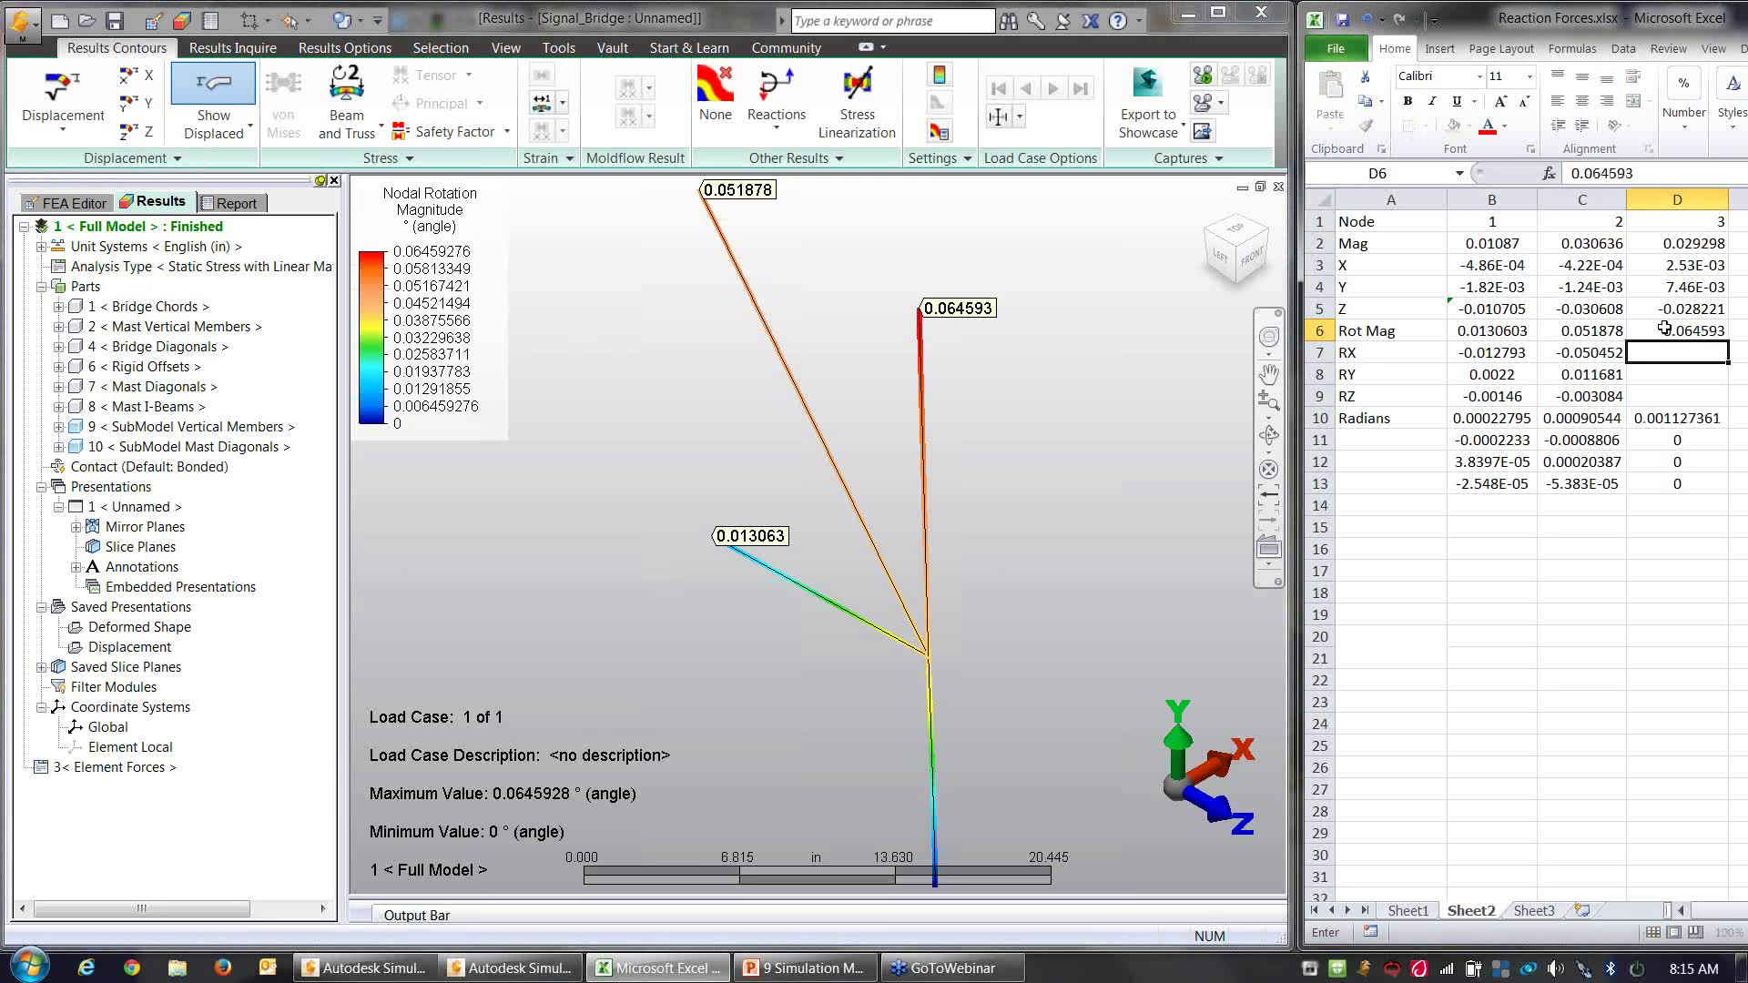
# Step: Plot the X component of nodal rotation and enter node 3's RX value, -0.061125, in cell D7
pyautogui.rightClick(776, 272)
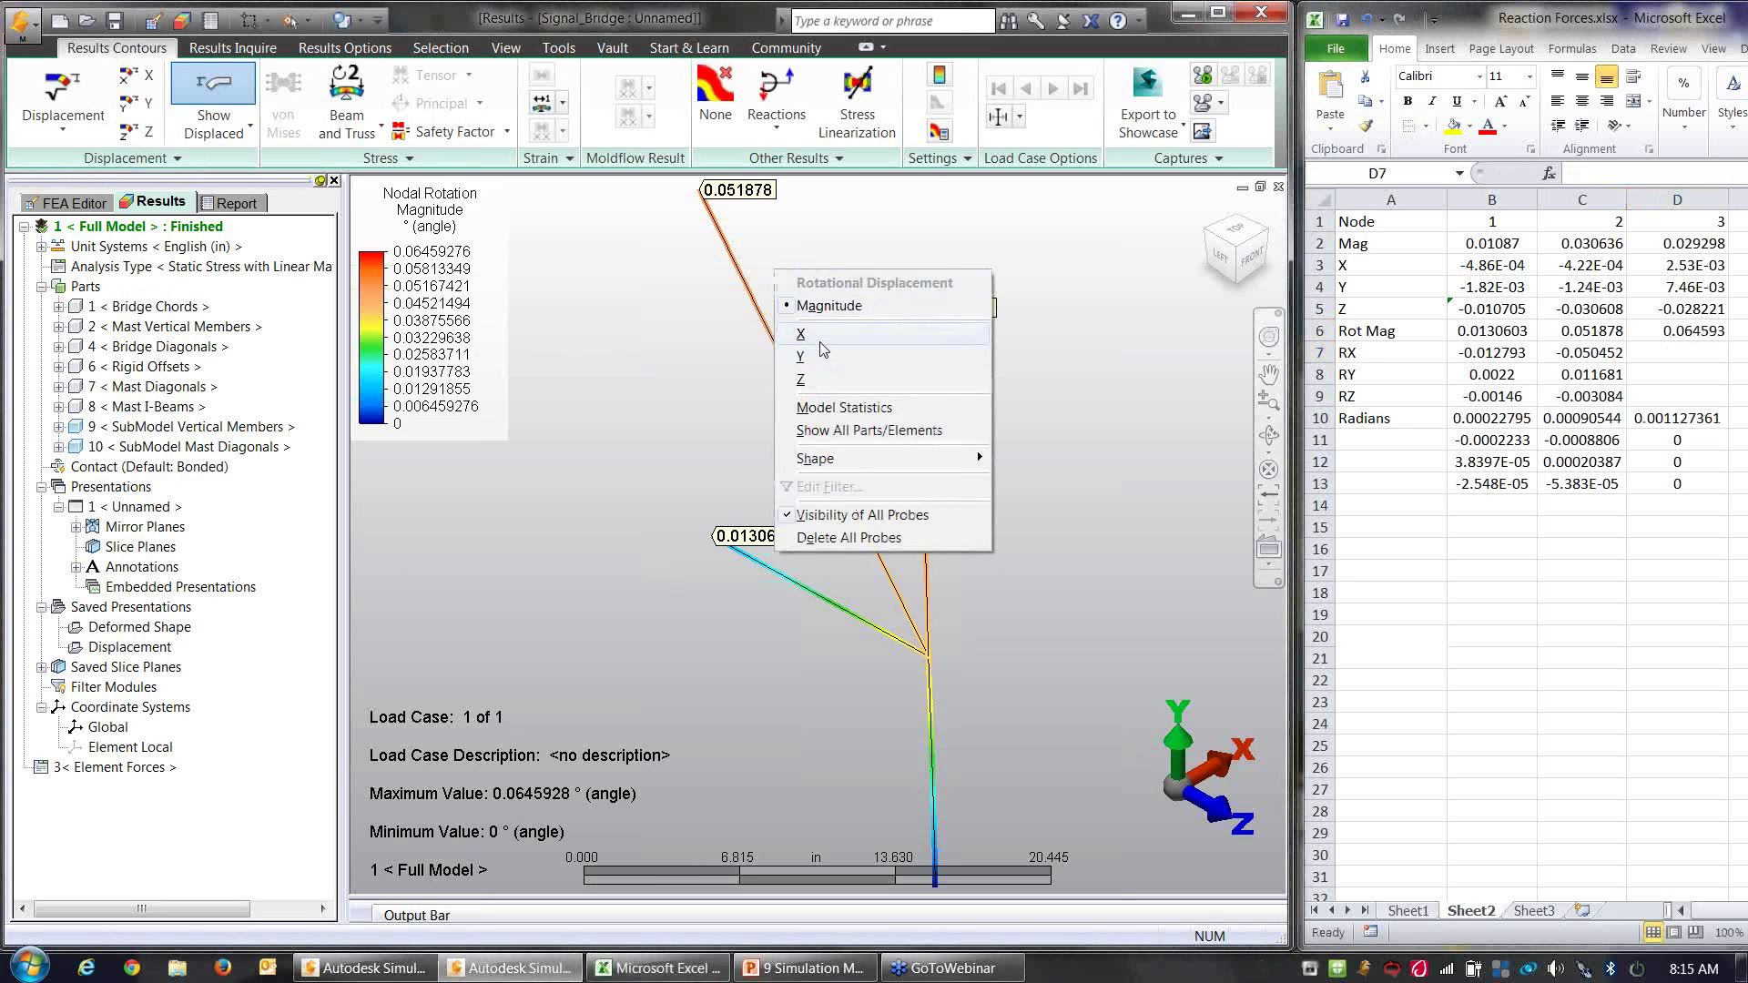
pyautogui.click(813, 334)
pyautogui.click(1680, 351)
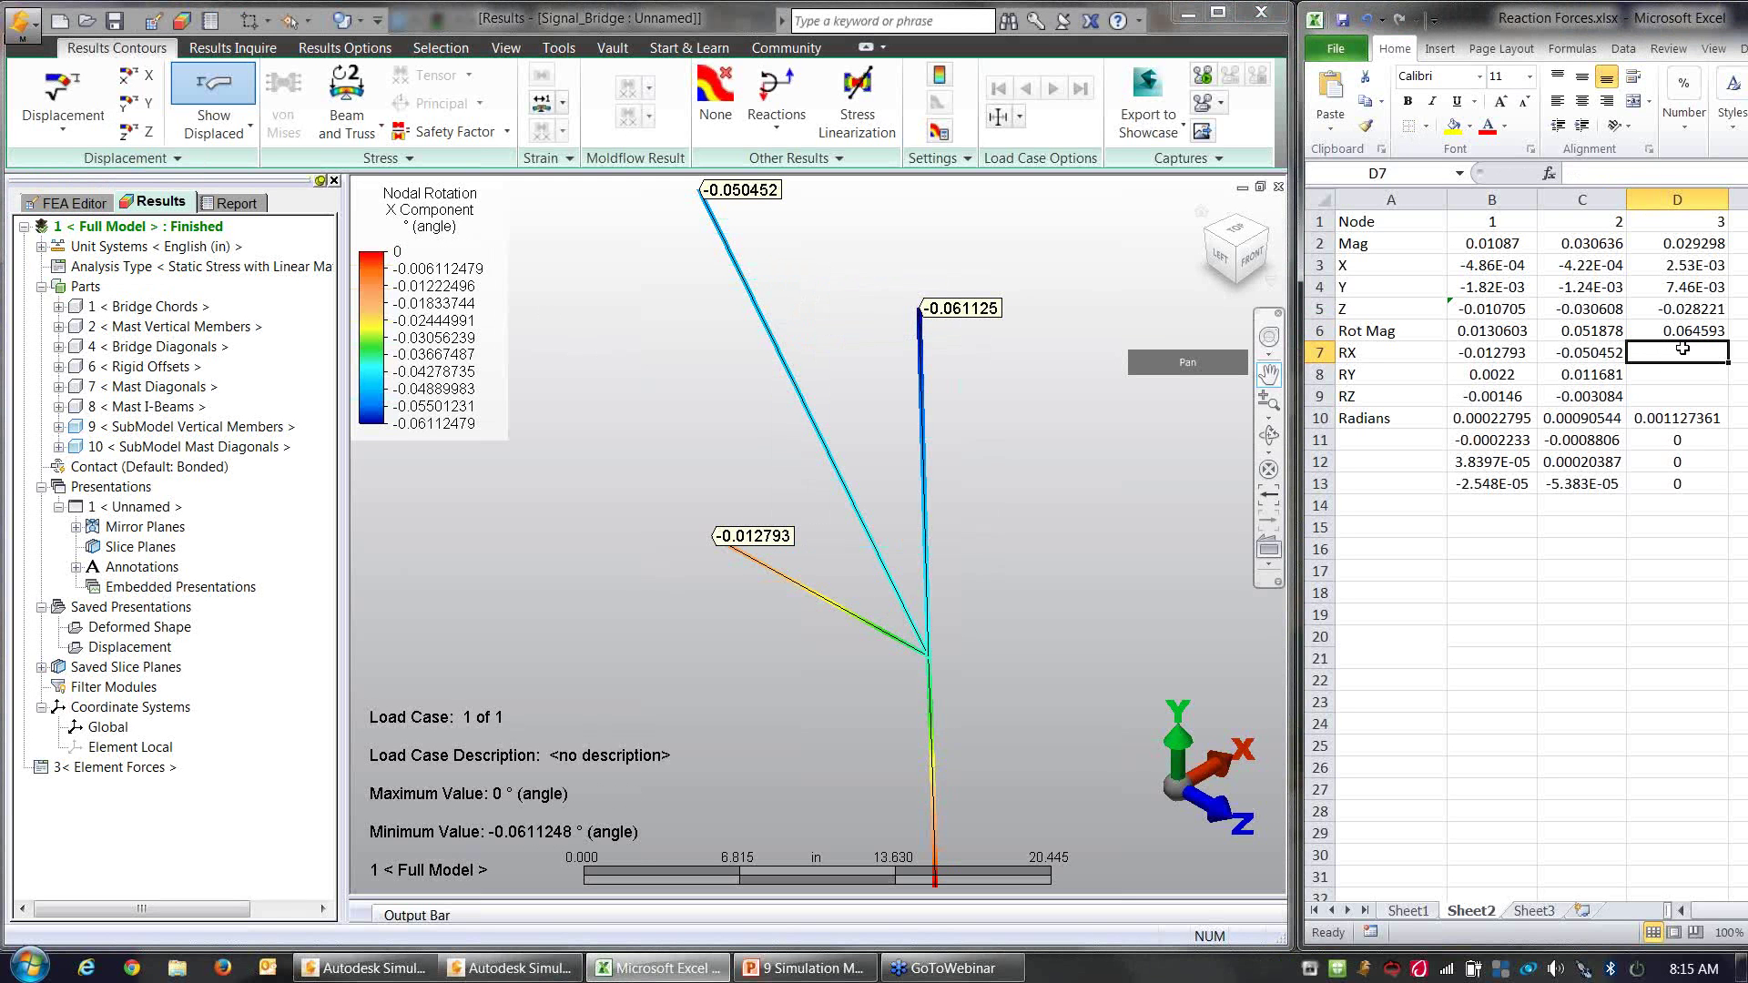
pyautogui.write('-0.0')
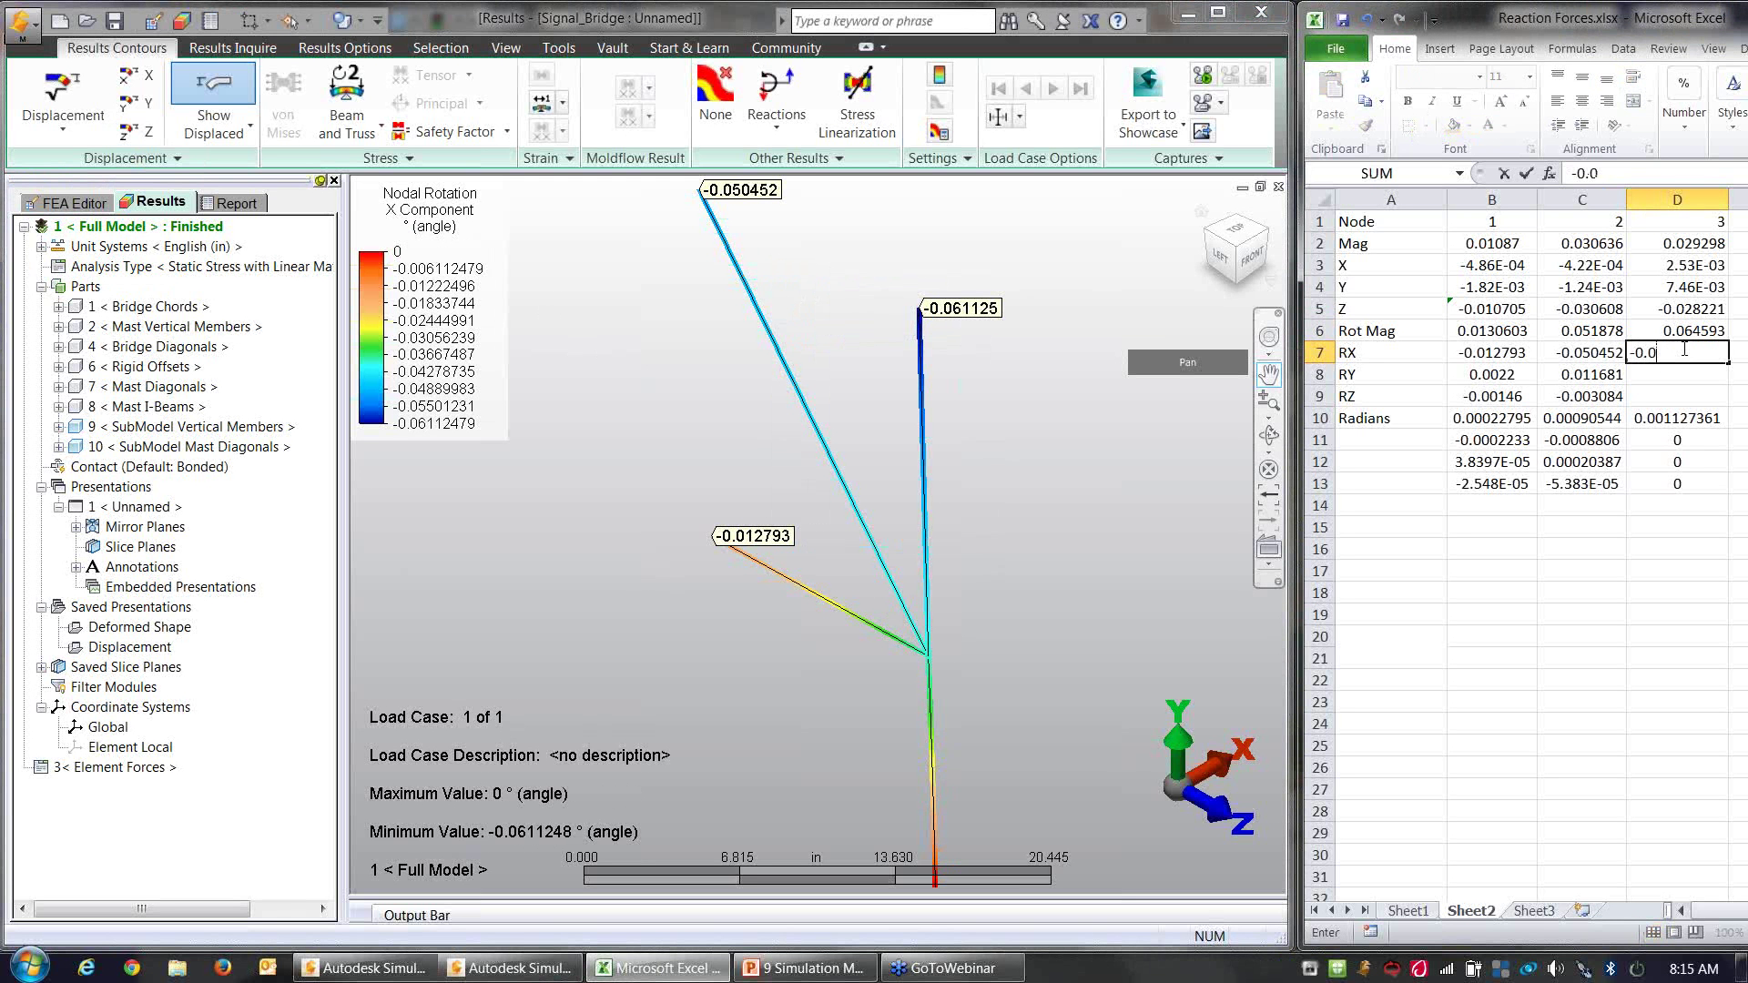
pyautogui.write('6112')
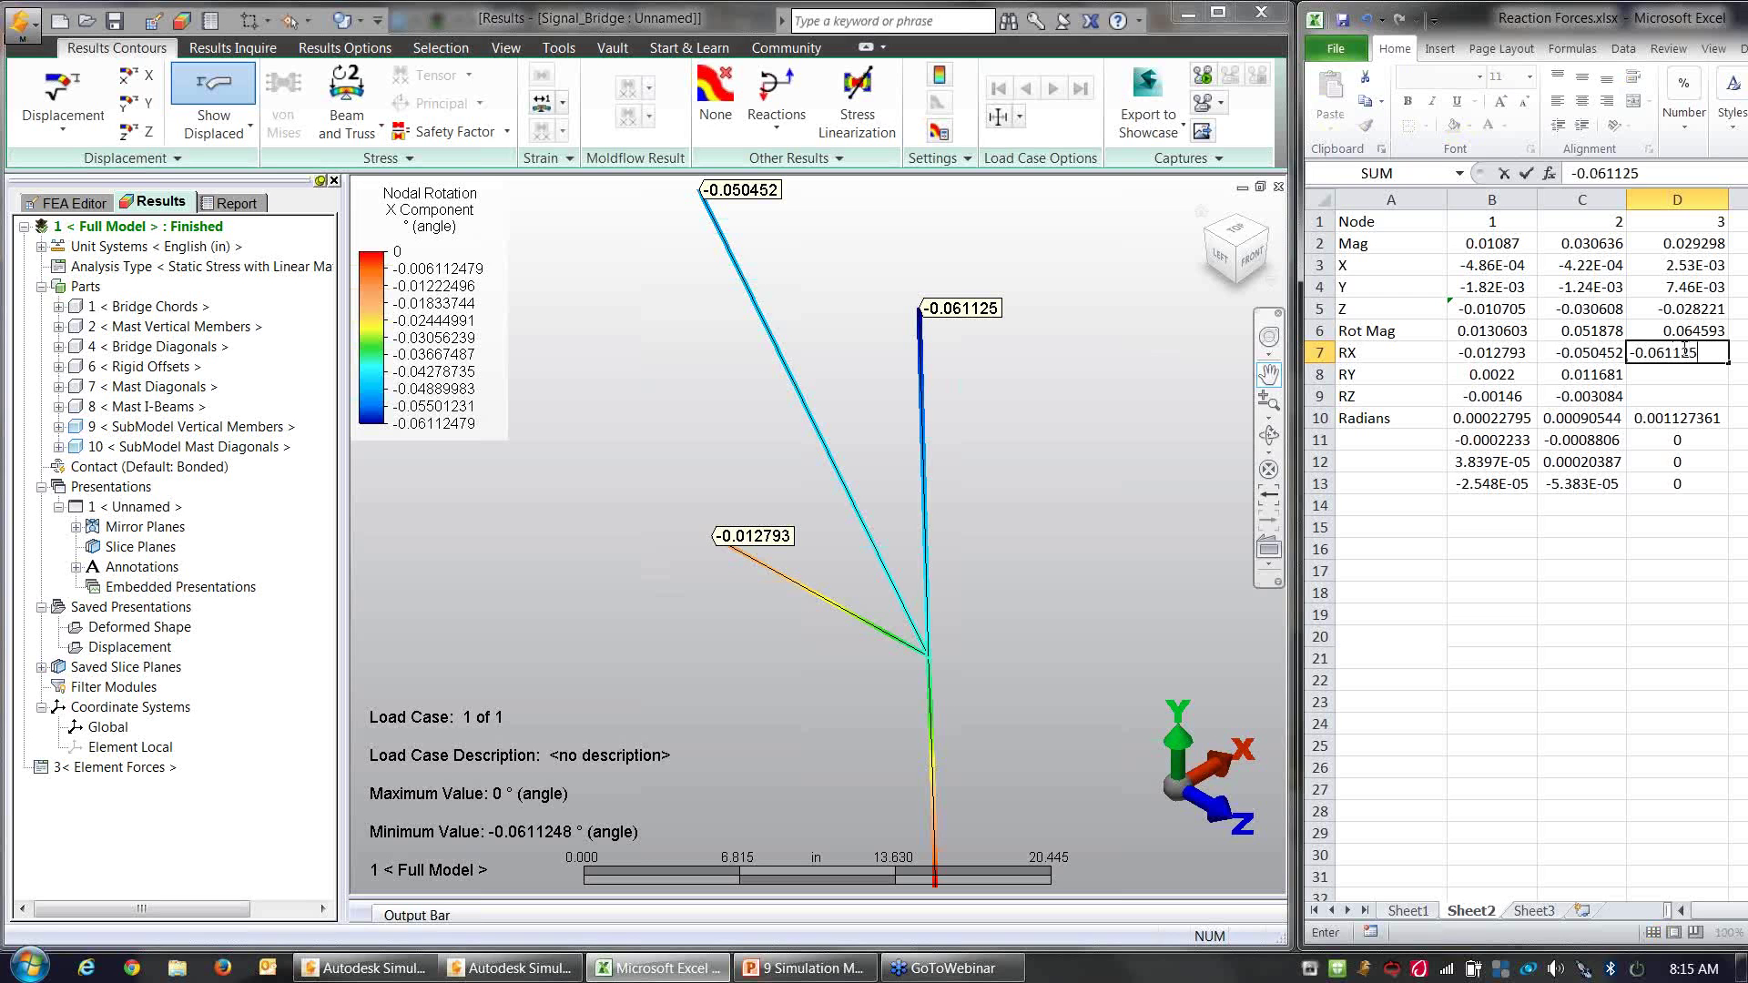
pyautogui.write('5')
# Step: Plot the Y component of nodal rotation and enter node 3's RY value, 0.019125, in cell D8
pyautogui.rightClick(1064, 314)
pyautogui.click(1109, 396)
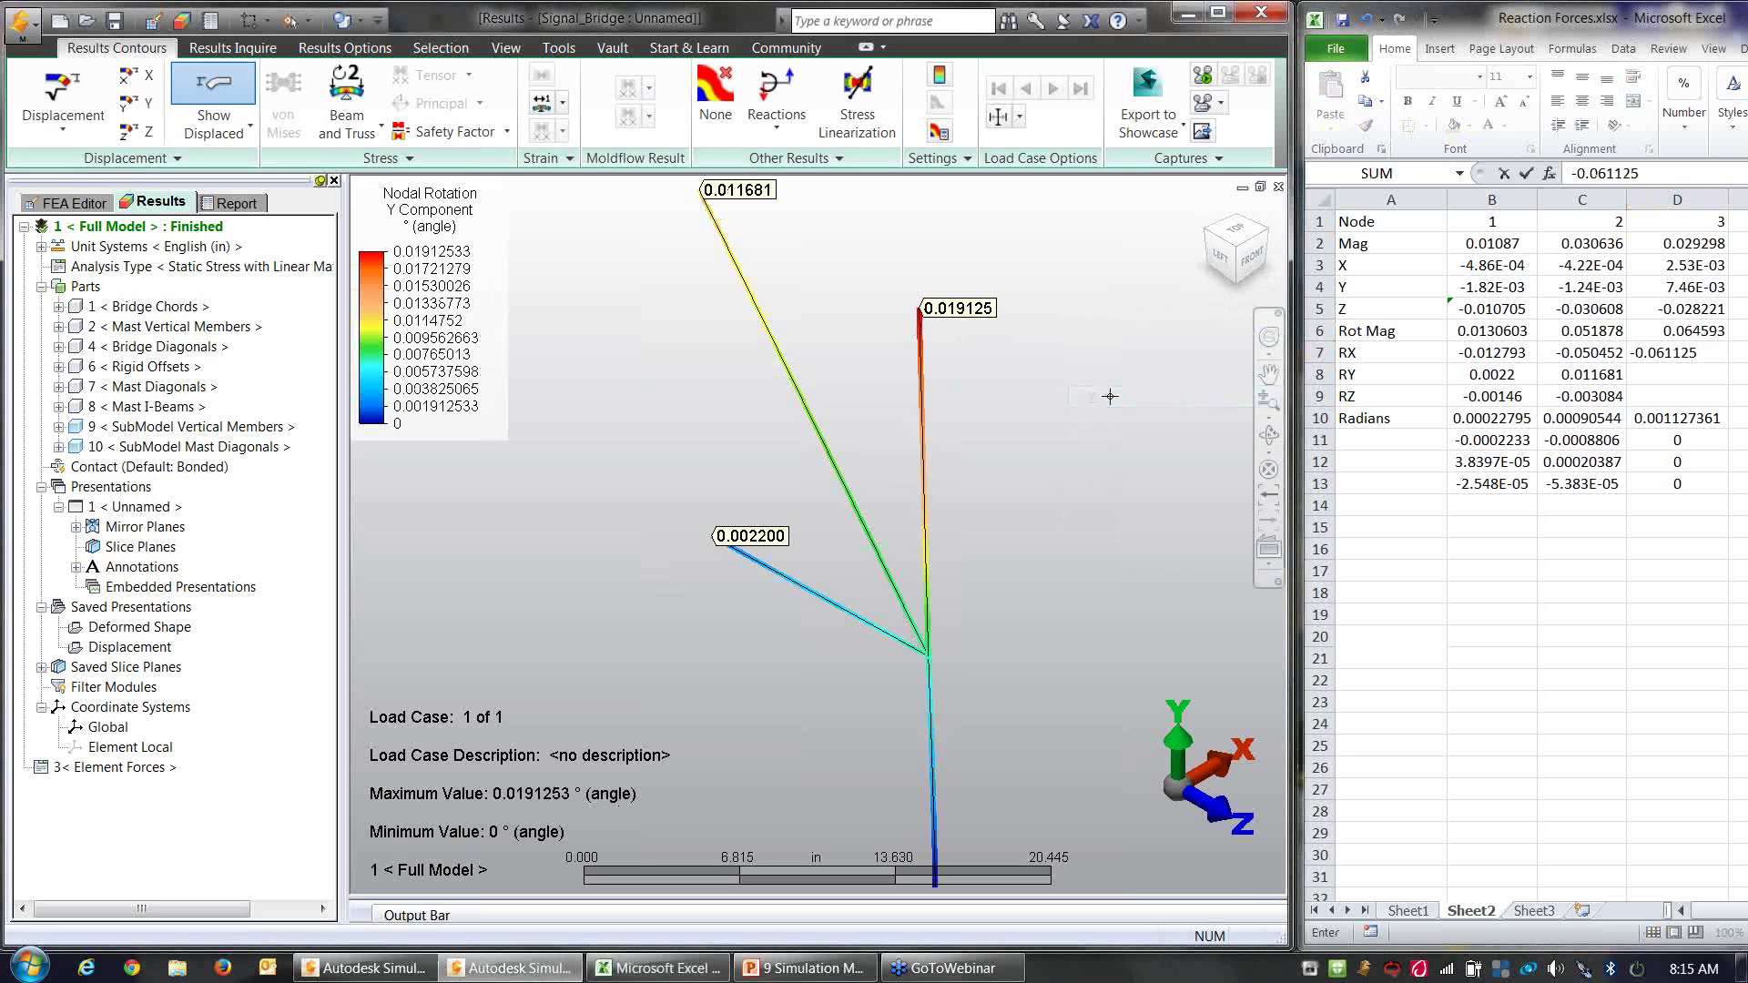
pyautogui.click(1665, 373)
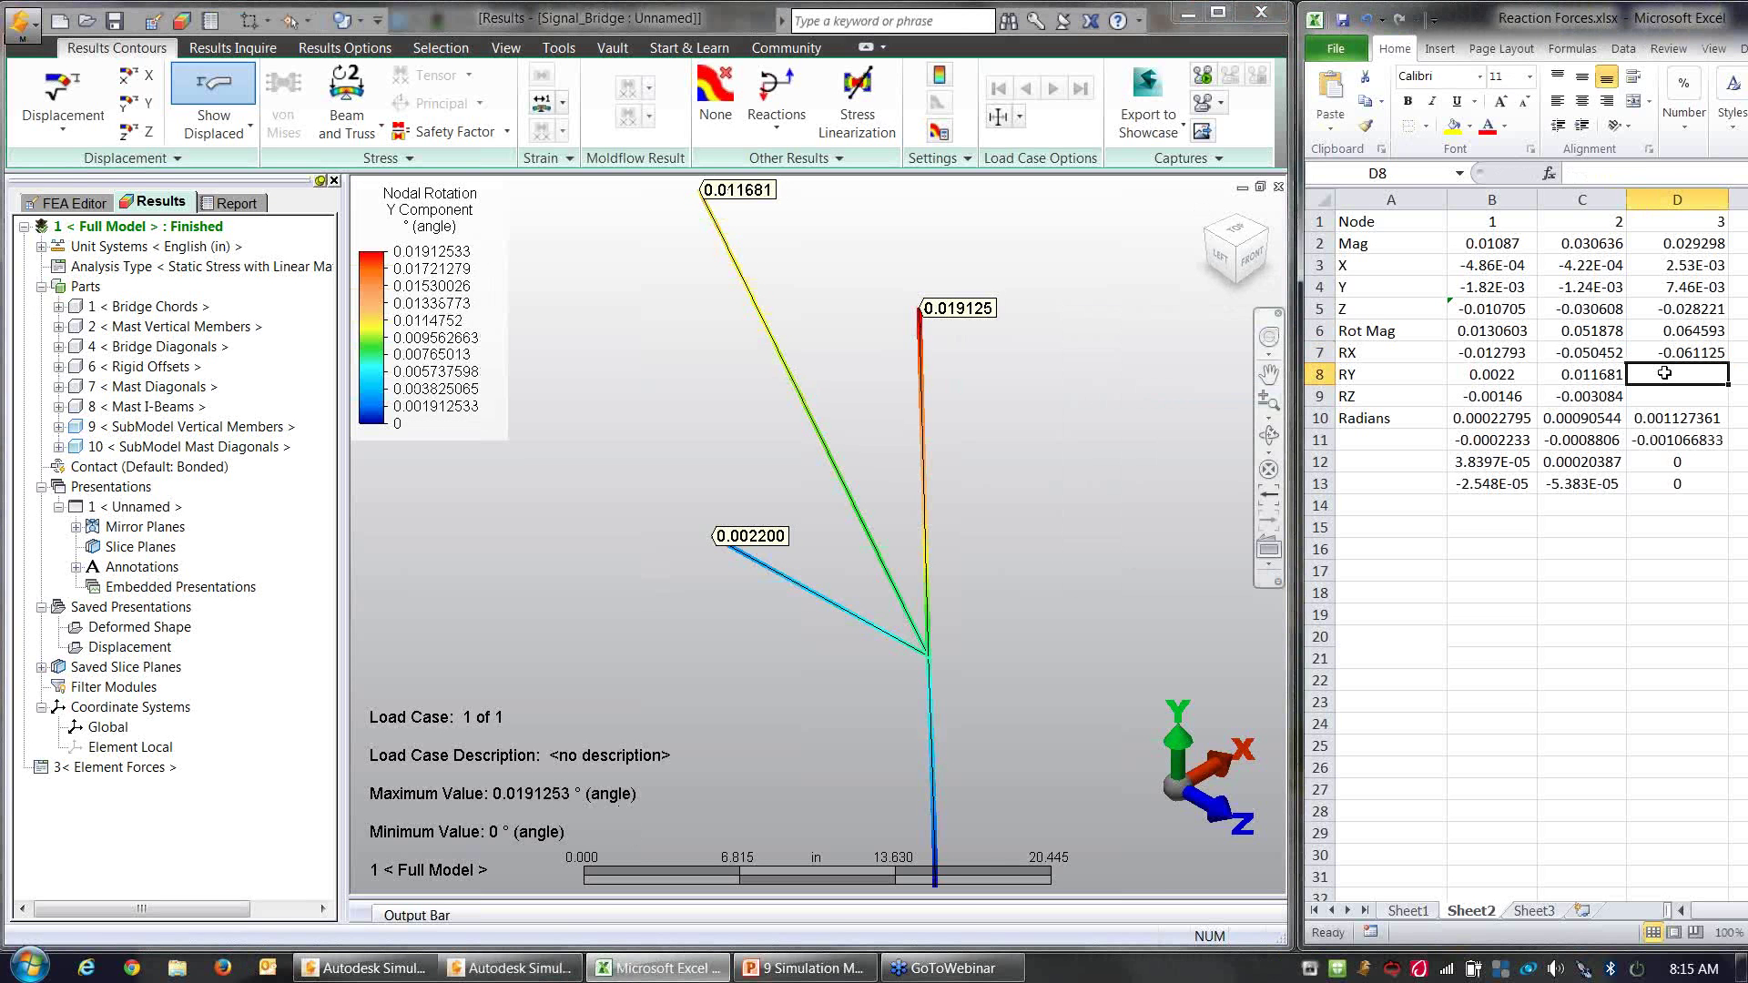
pyautogui.write('0.019125')
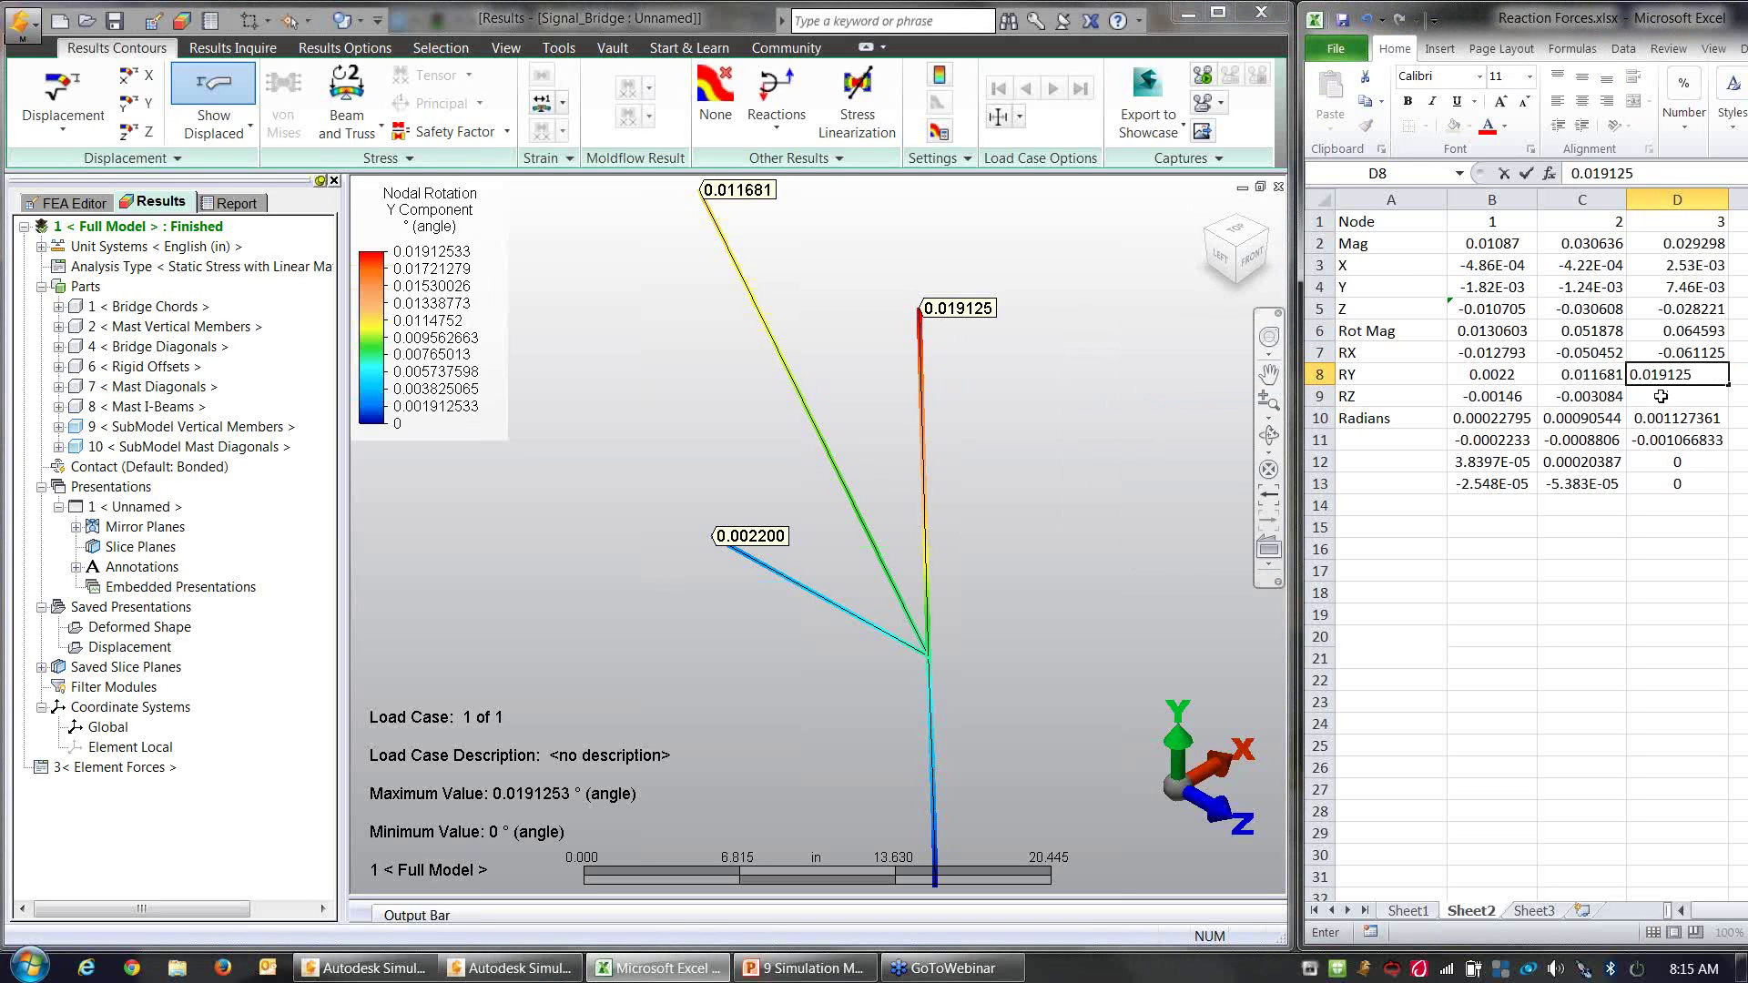
pyautogui.press('Return')
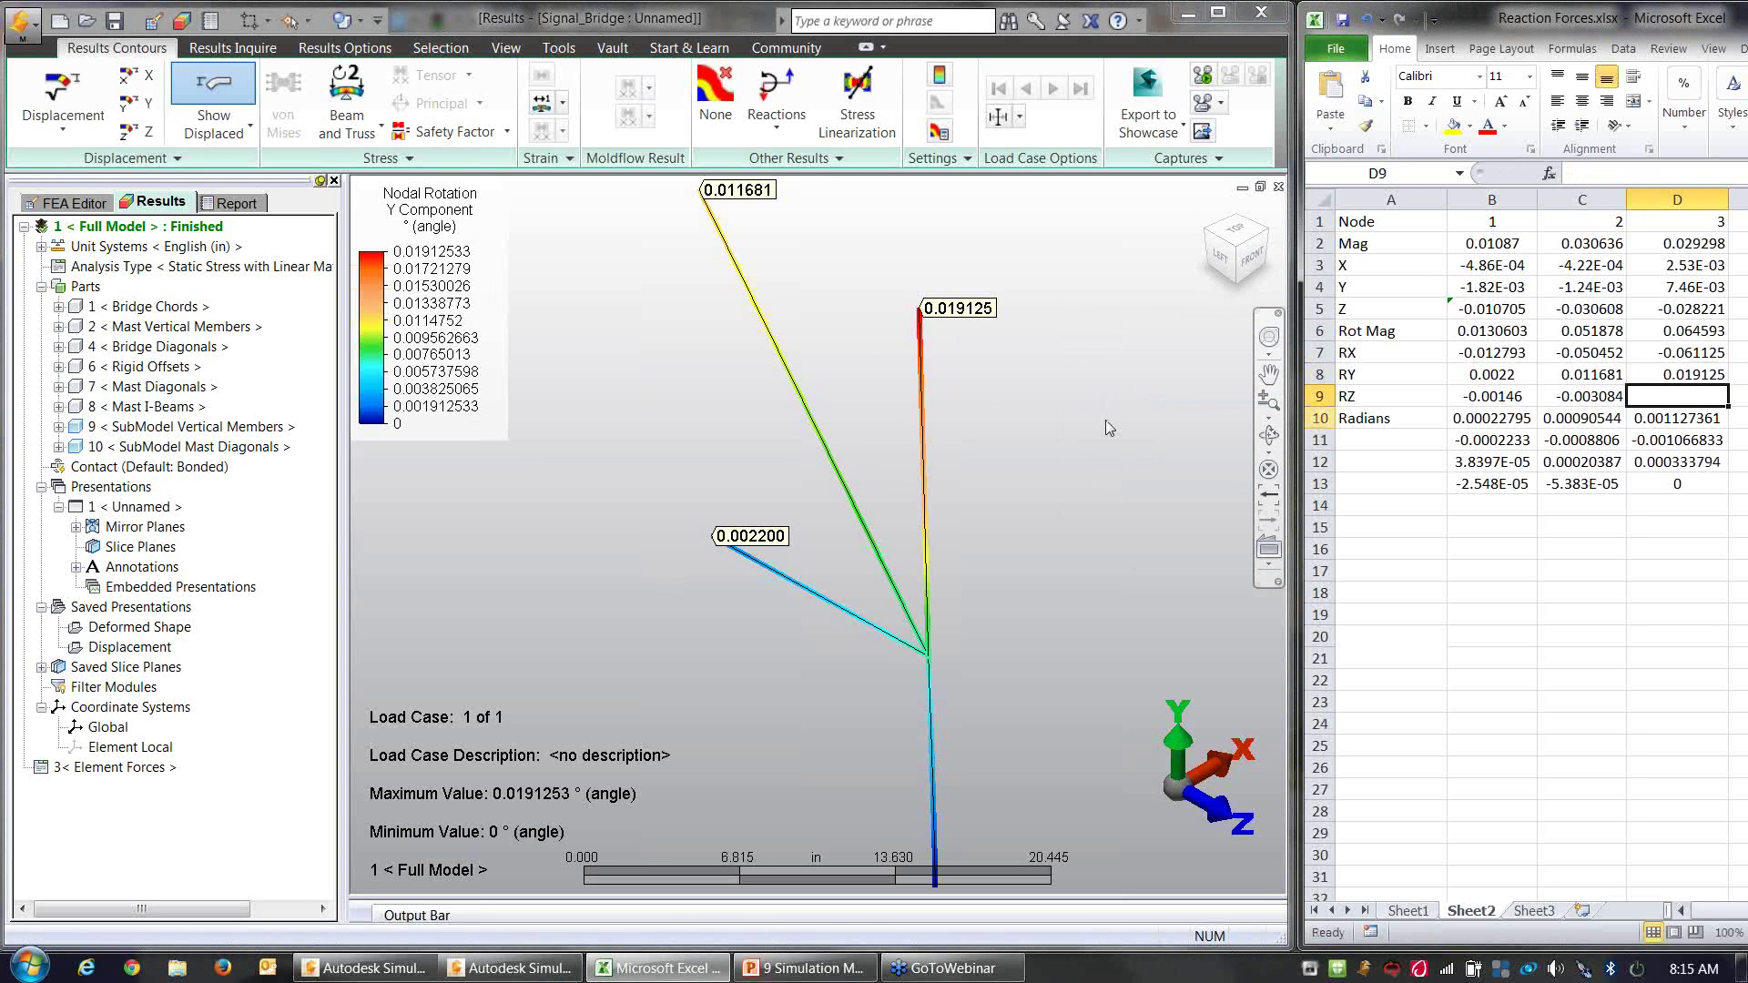
# Step: Plot the Z component of nodal rotation and enter node 3's RZ value, -0.008379, in cell D9
pyautogui.rightClick(996, 368)
pyautogui.click(1054, 480)
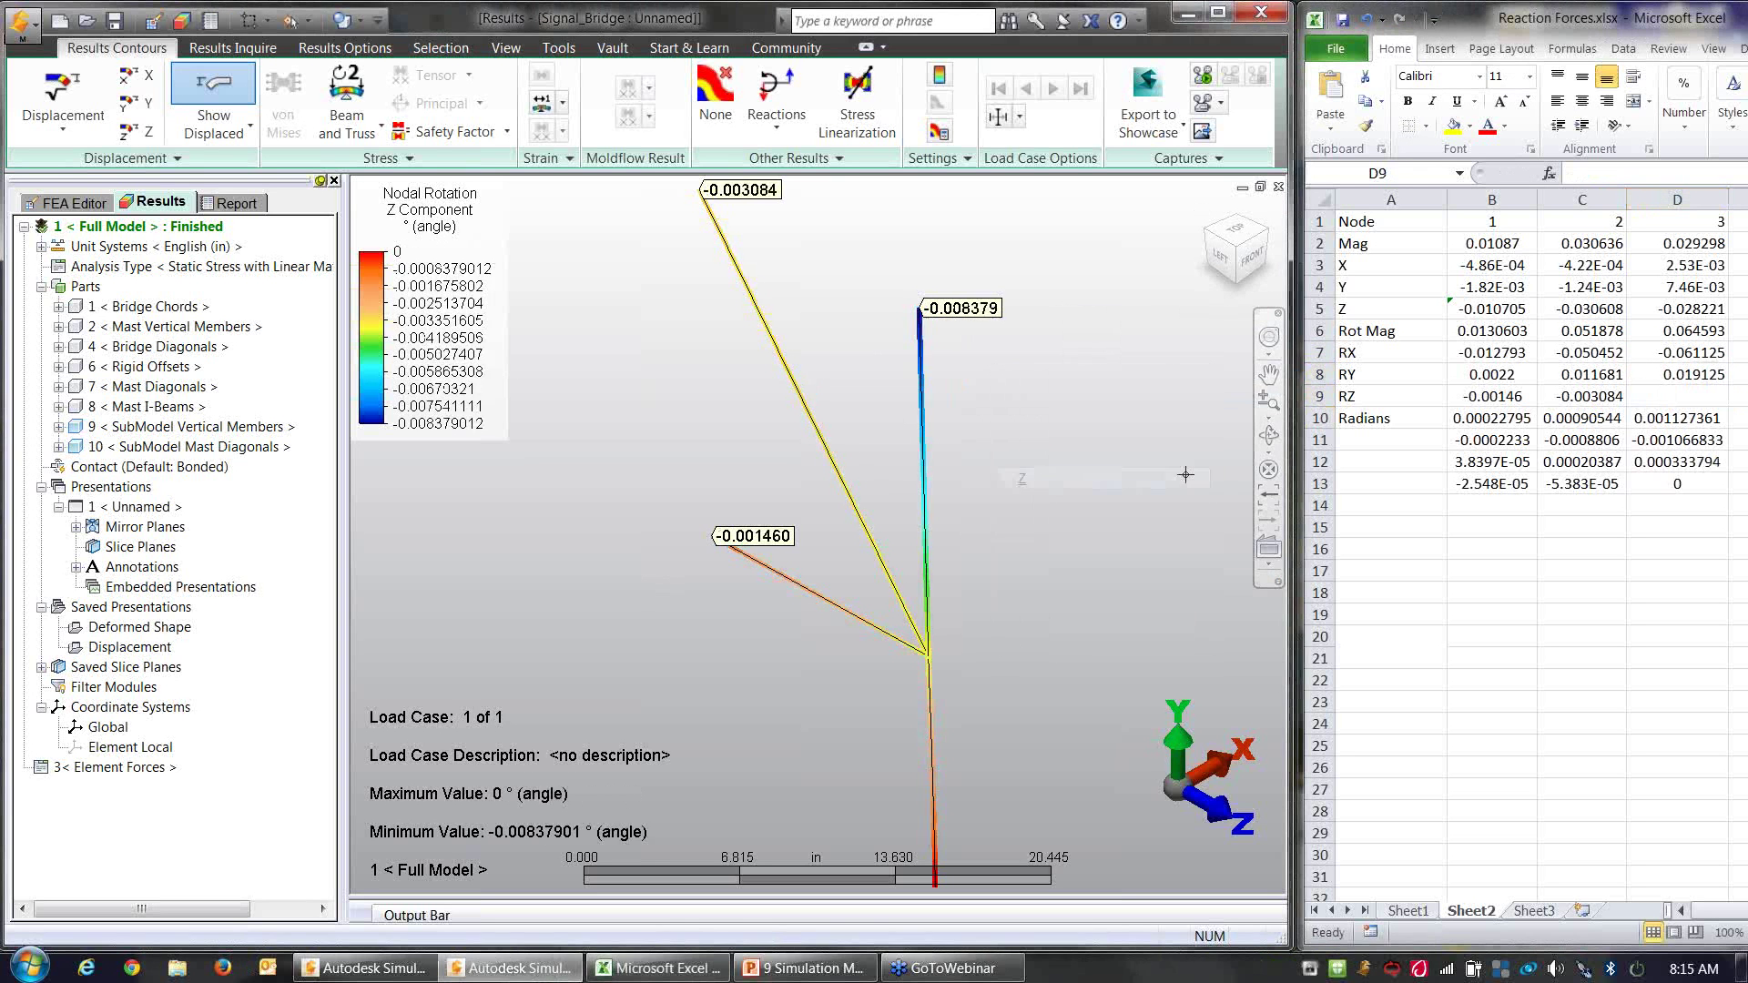
pyautogui.click(1673, 391)
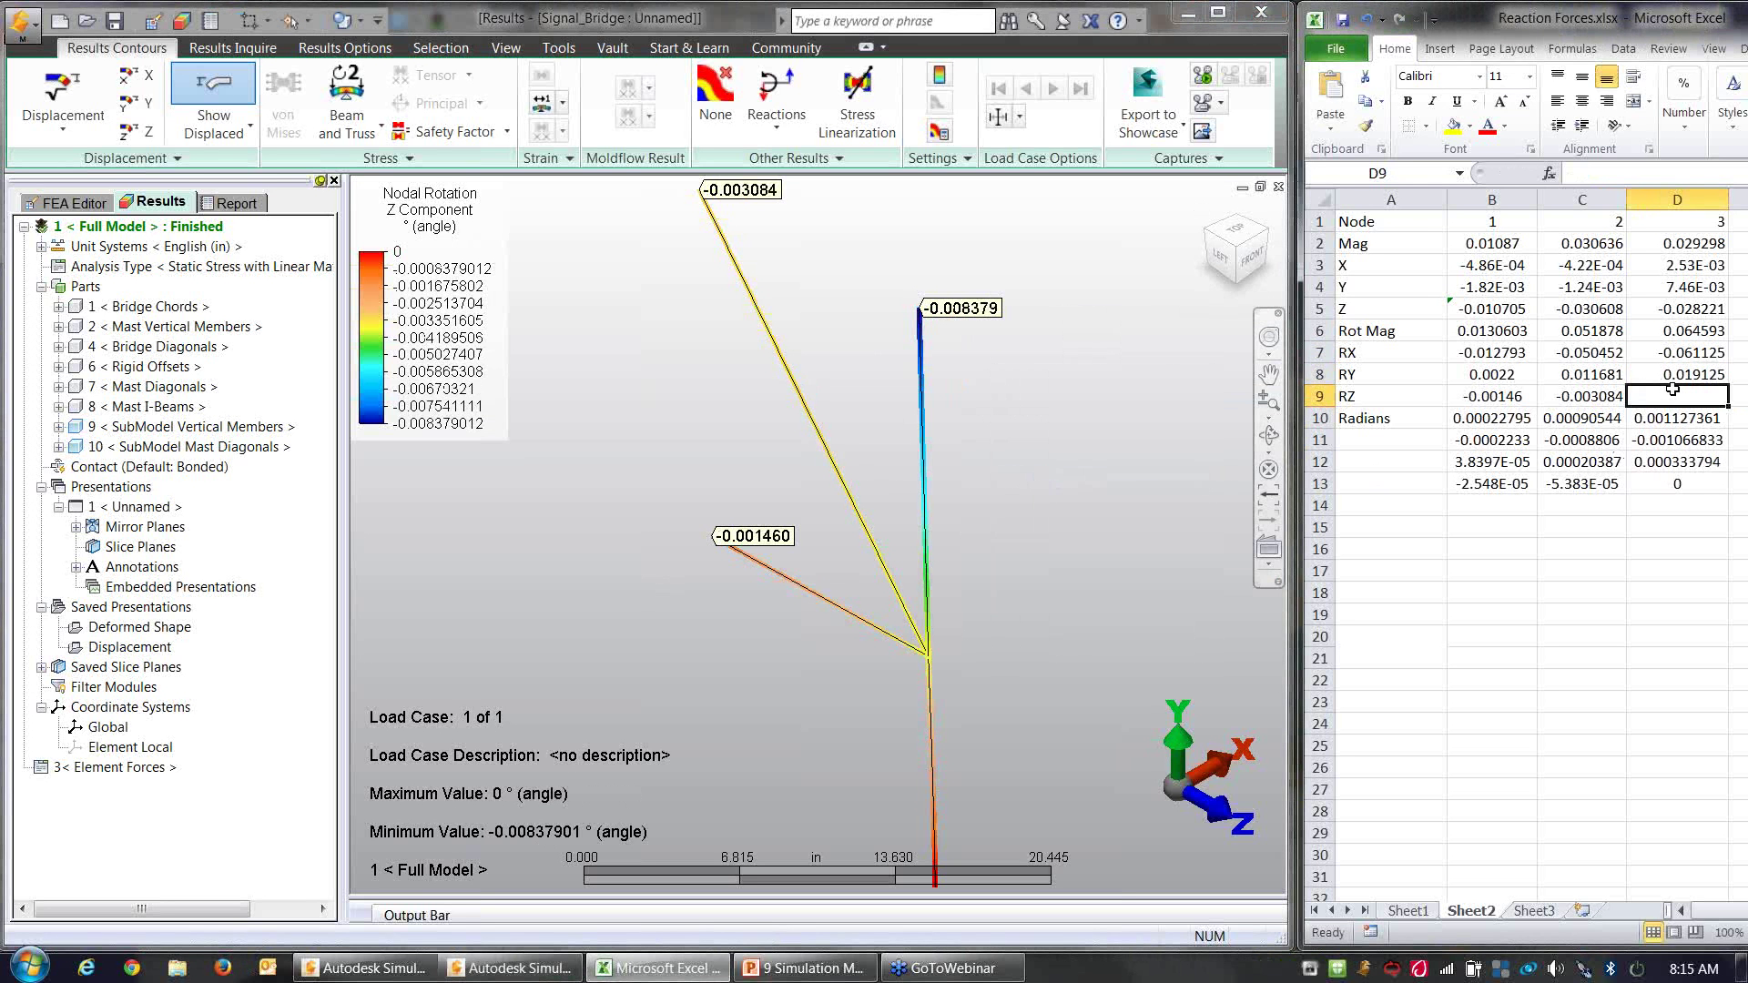
pyautogui.write('-0.00')
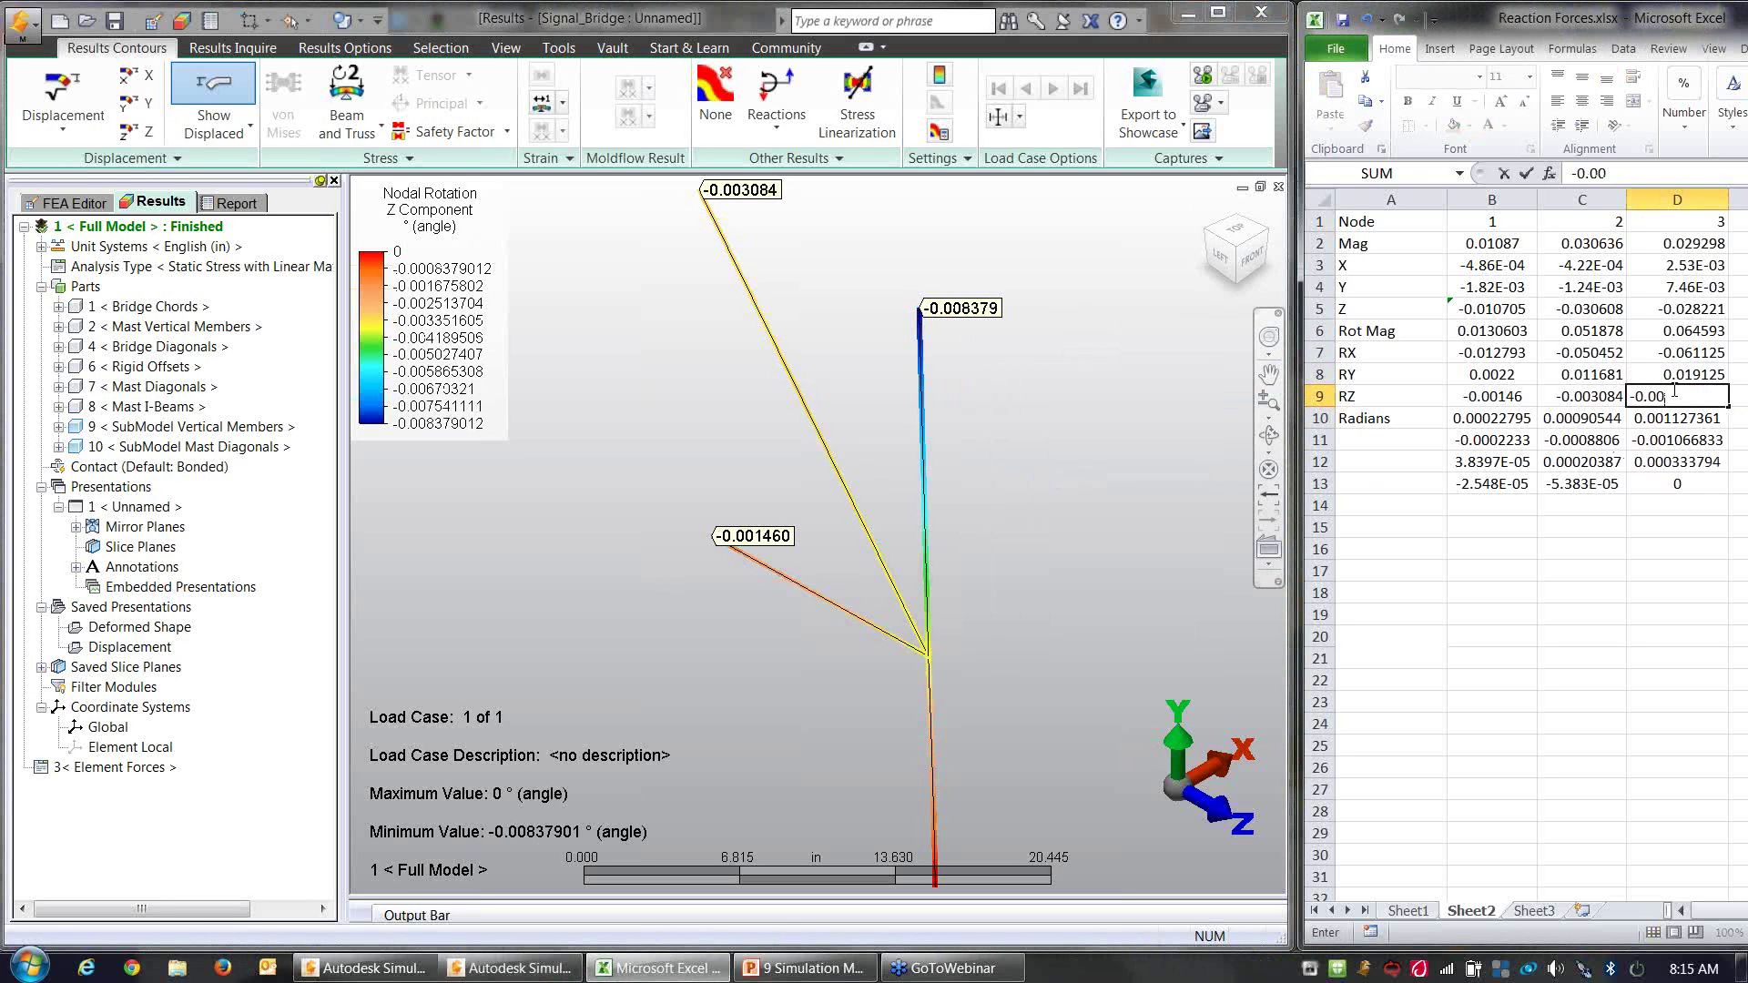
pyautogui.write('8379')
pyautogui.press('Return')
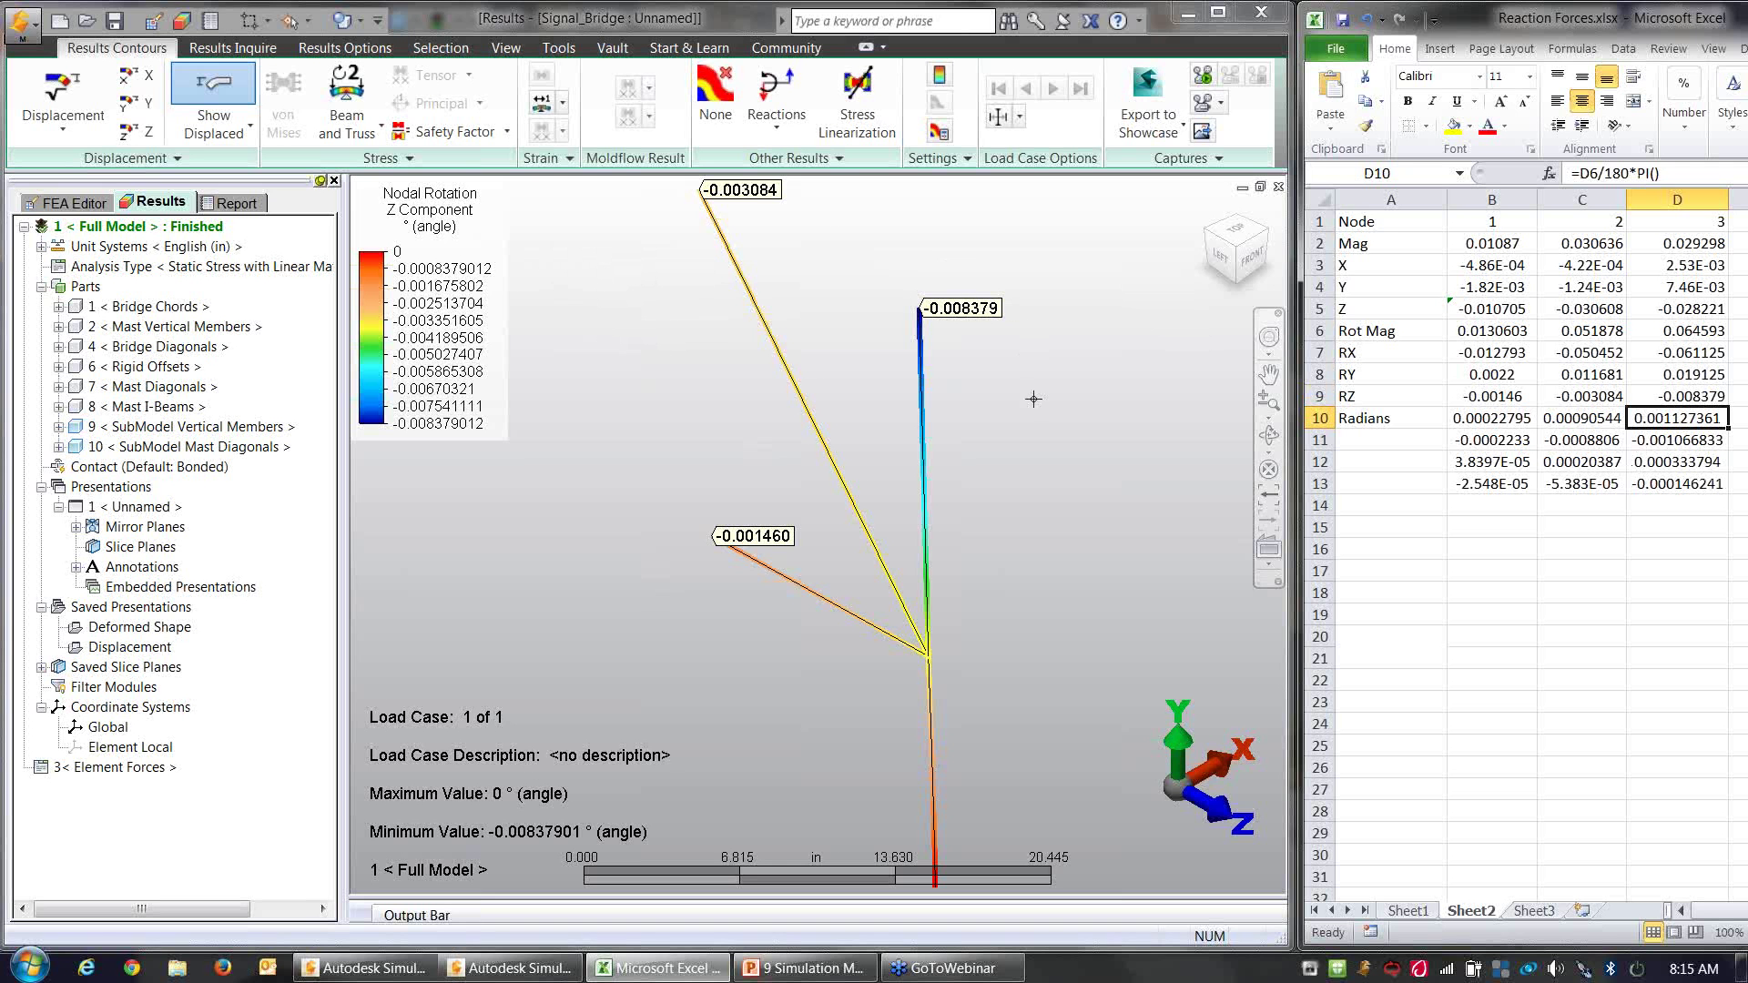
# Step: Review node 3's radian conversions in D10:D13 and its recorded displacement and rotation values against the probed member end
pyautogui.click(923, 308)
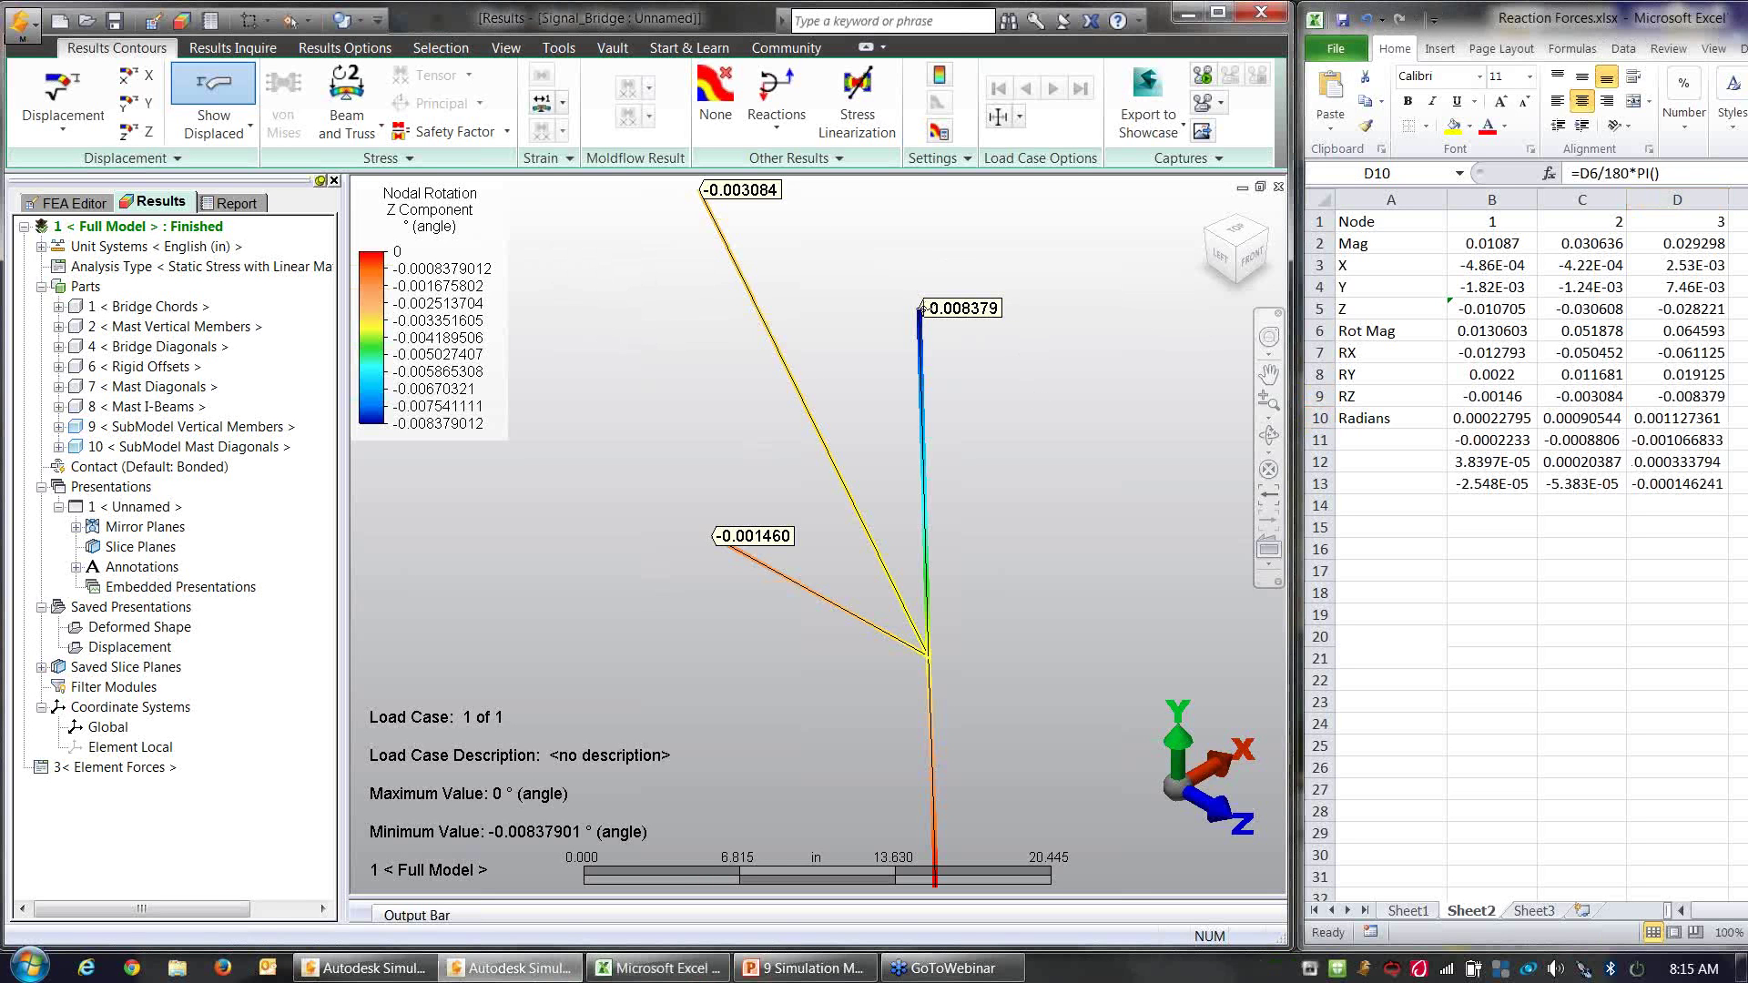
pyautogui.click(1667, 419)
pyautogui.moveTo(1666, 420); pyautogui.dragTo(1668, 487)
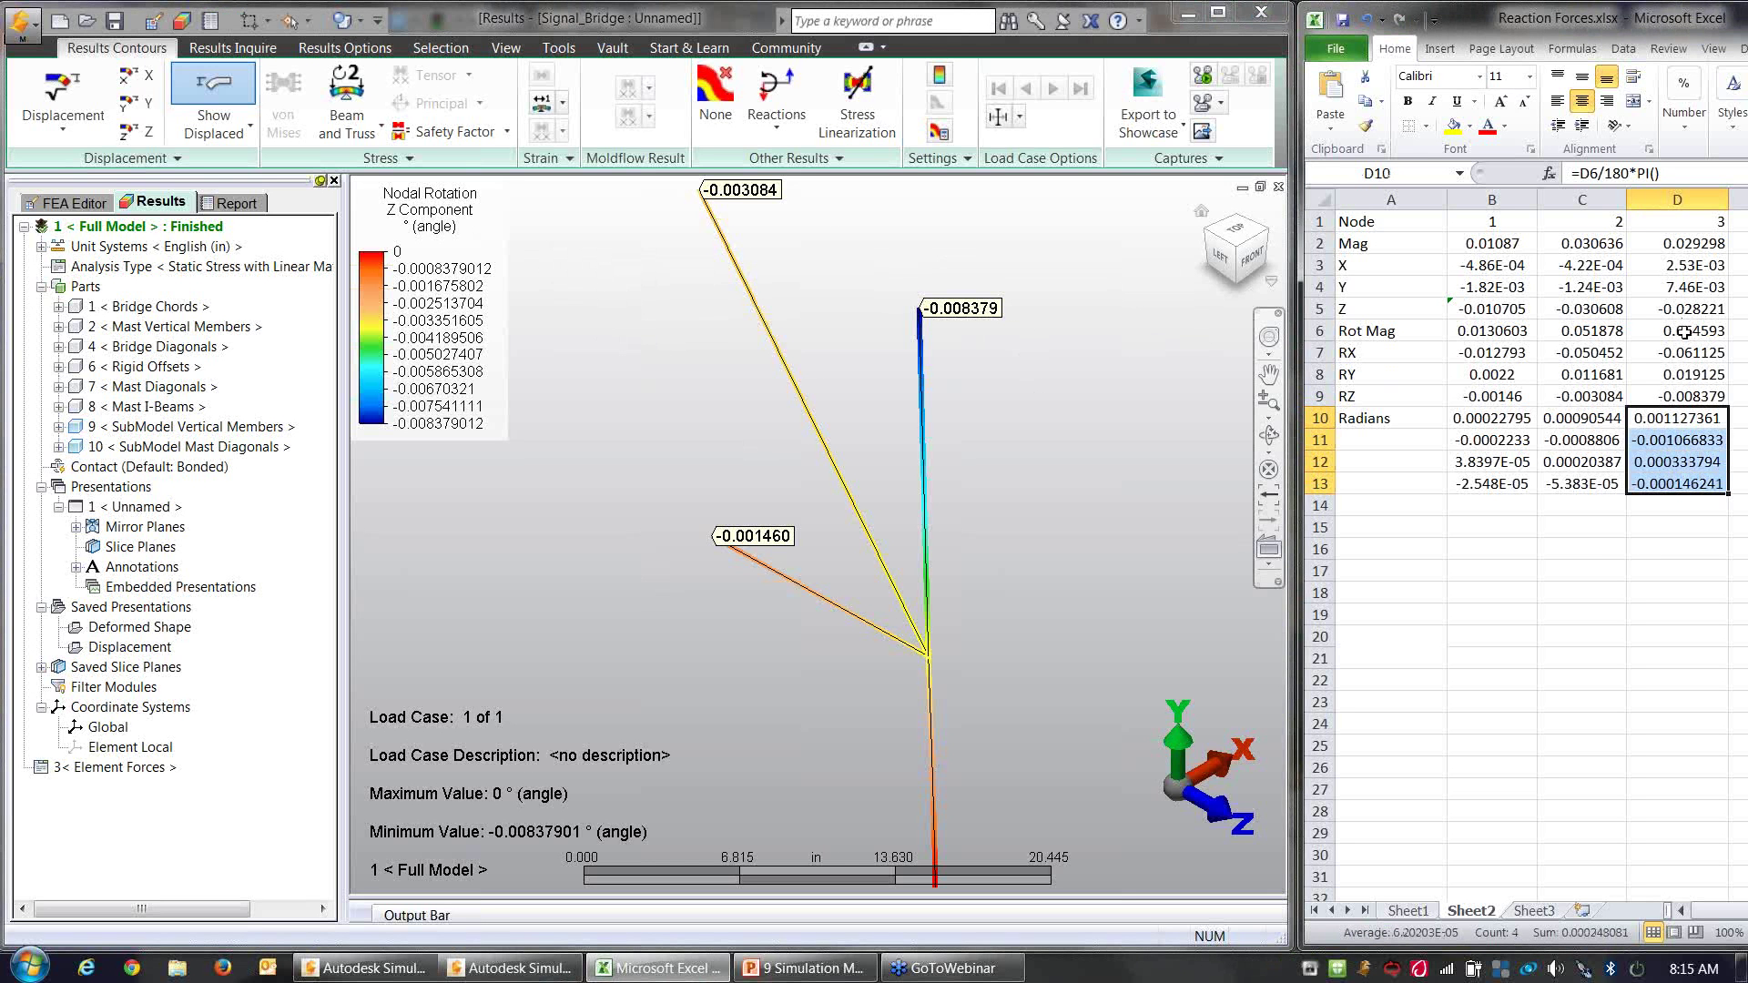
pyautogui.click(1064, 538)
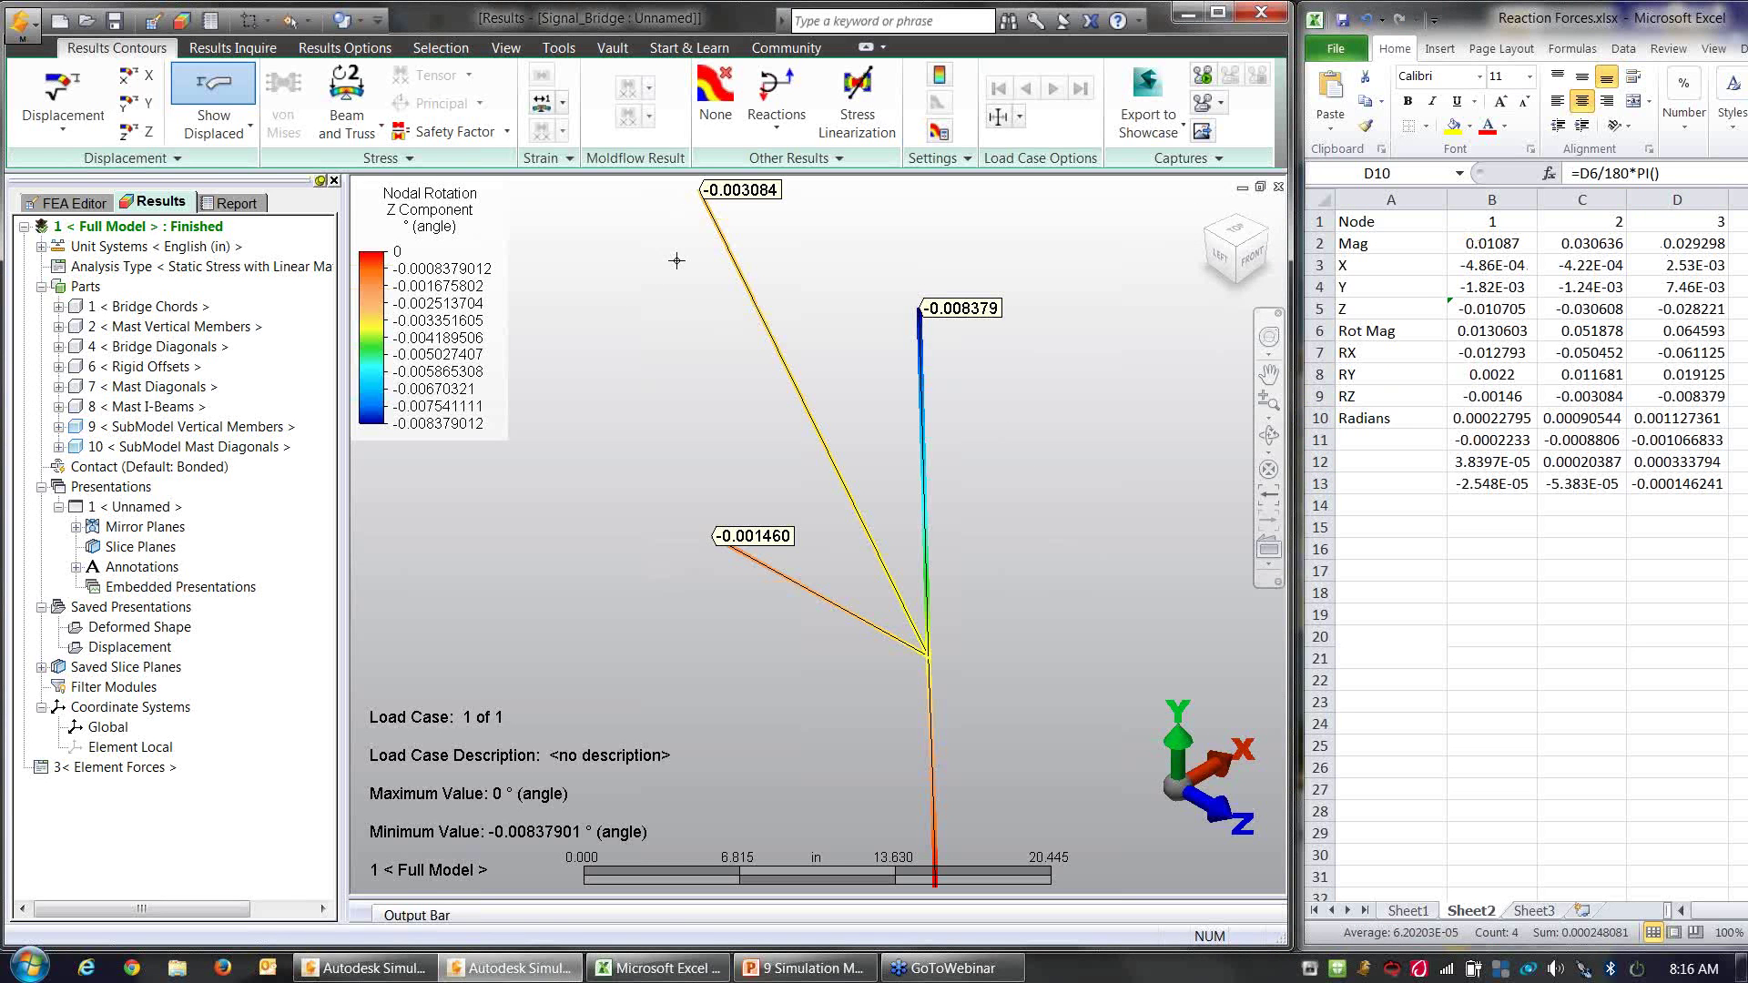
pyautogui.click(1667, 244)
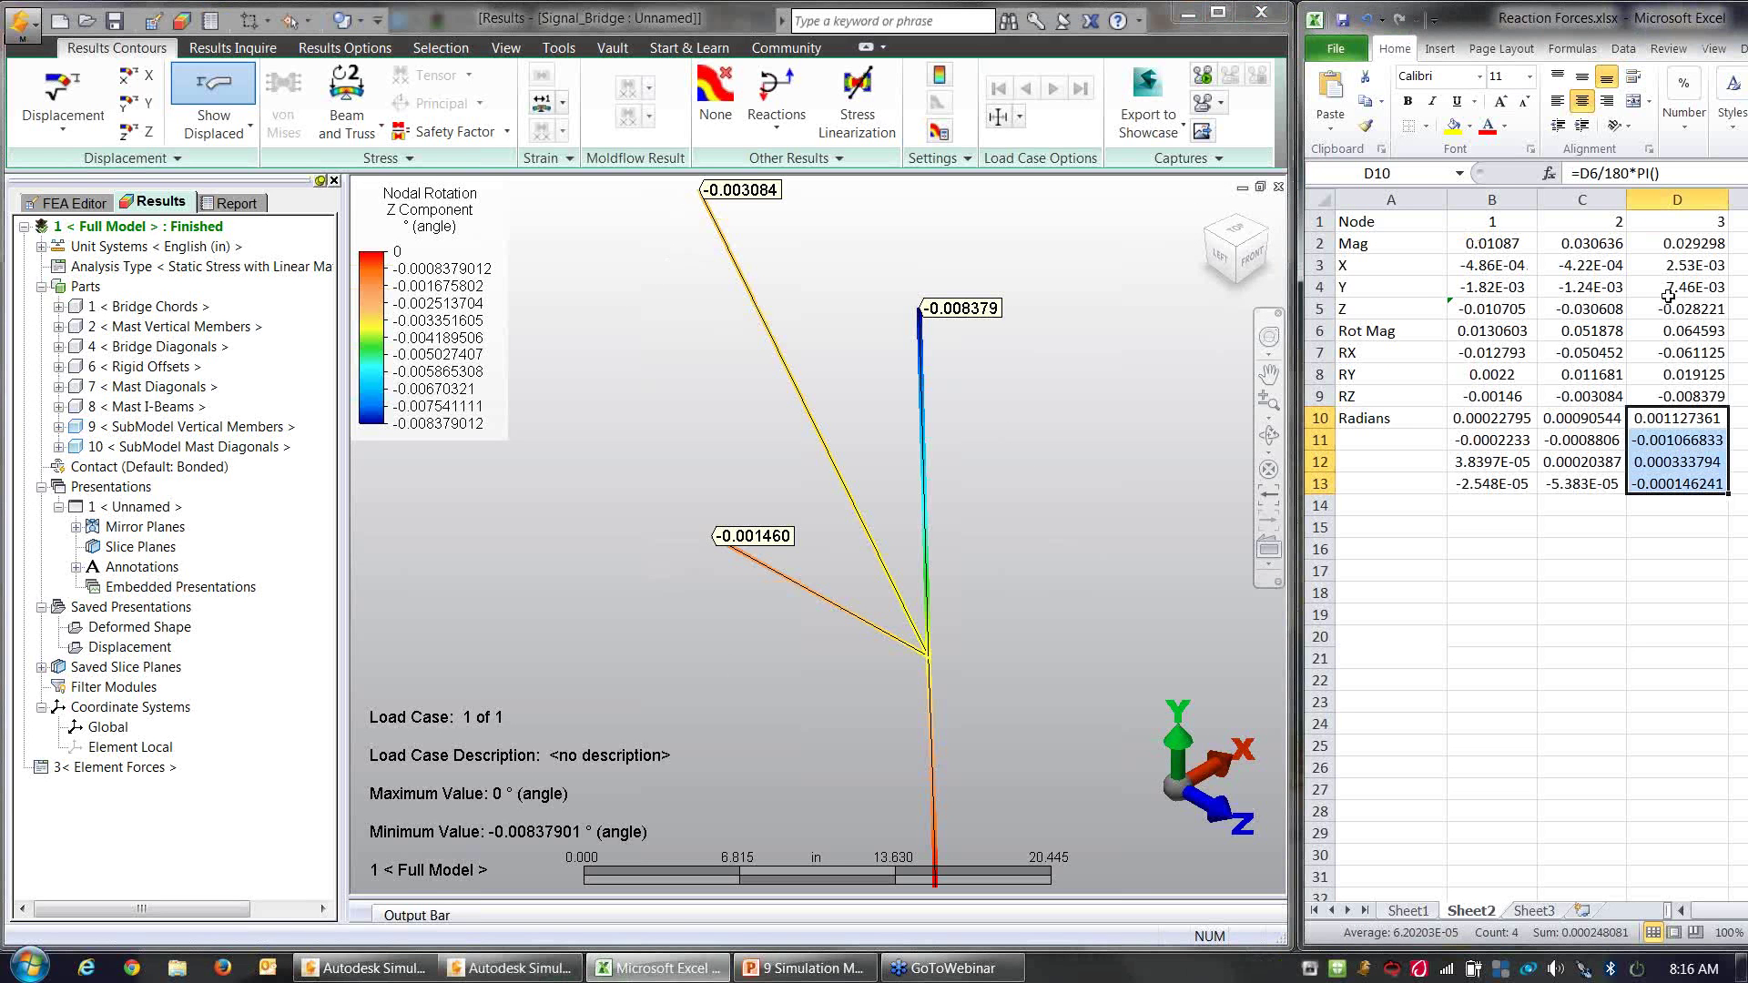
pyautogui.click(1675, 241)
pyautogui.moveTo(1675, 263); pyautogui.dragTo(1657, 395)
pyautogui.click(1112, 466)
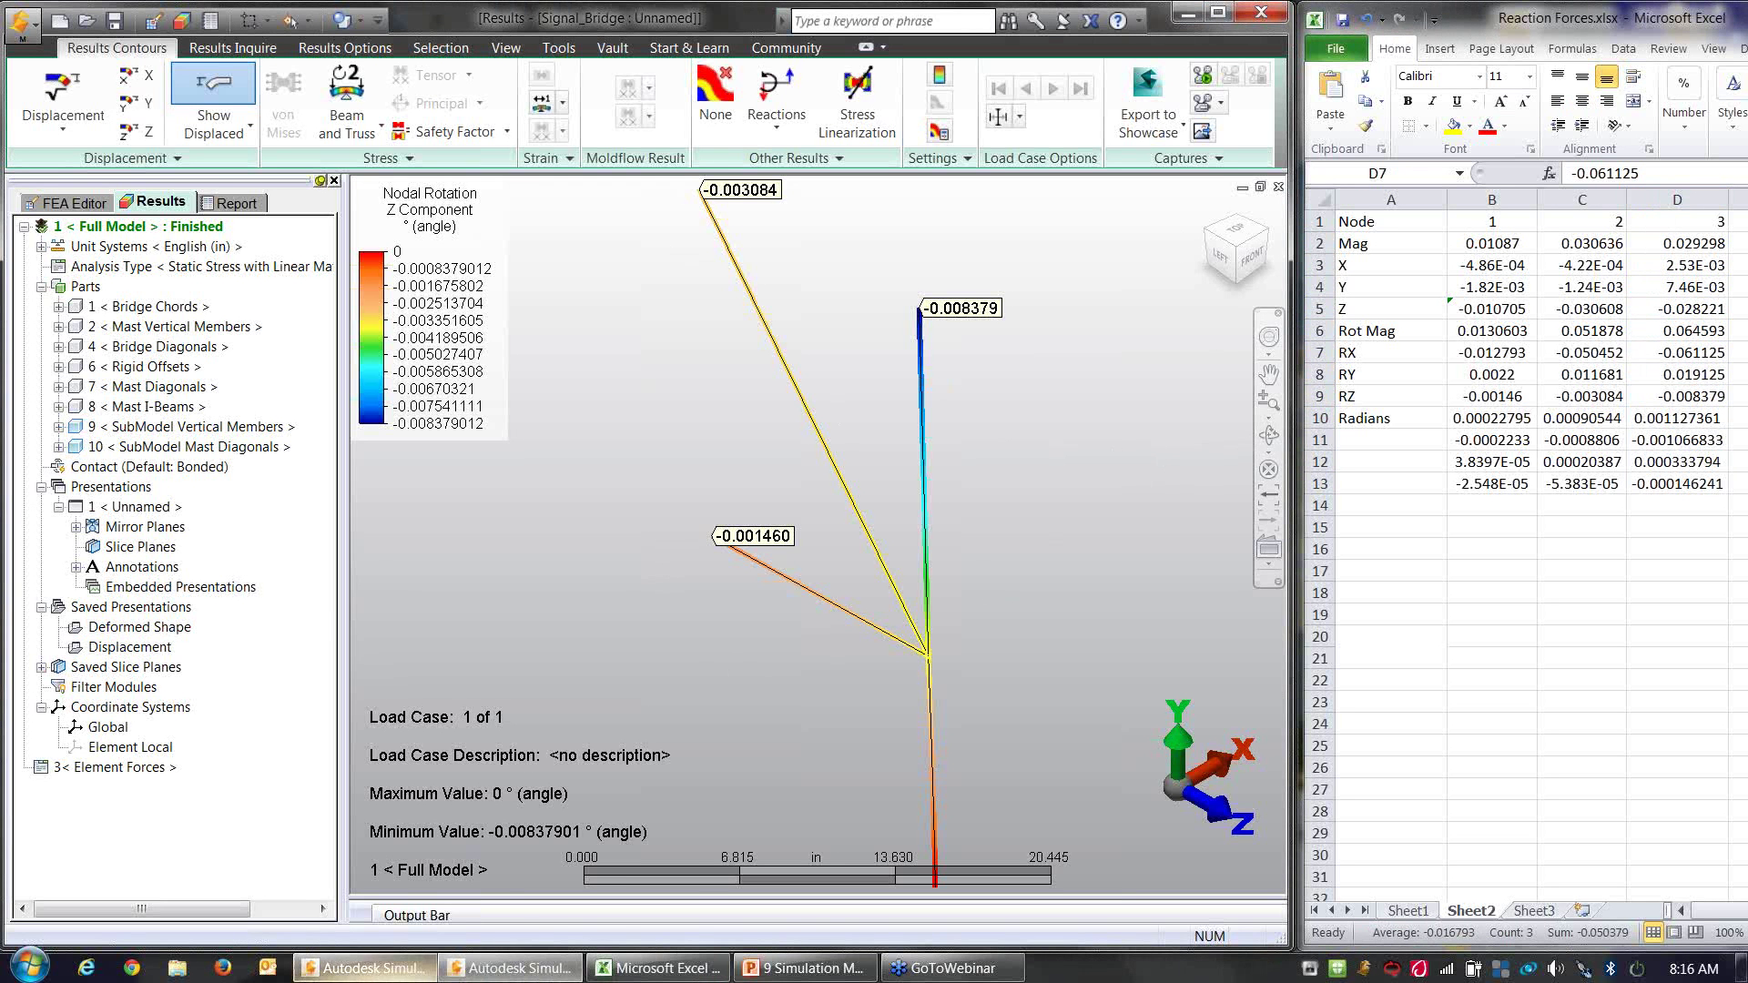
# Step: Switch to the Base.fem submodel and examine the constrained cut ends of the diagonals and the vertical mast
pyautogui.click(419, 809)
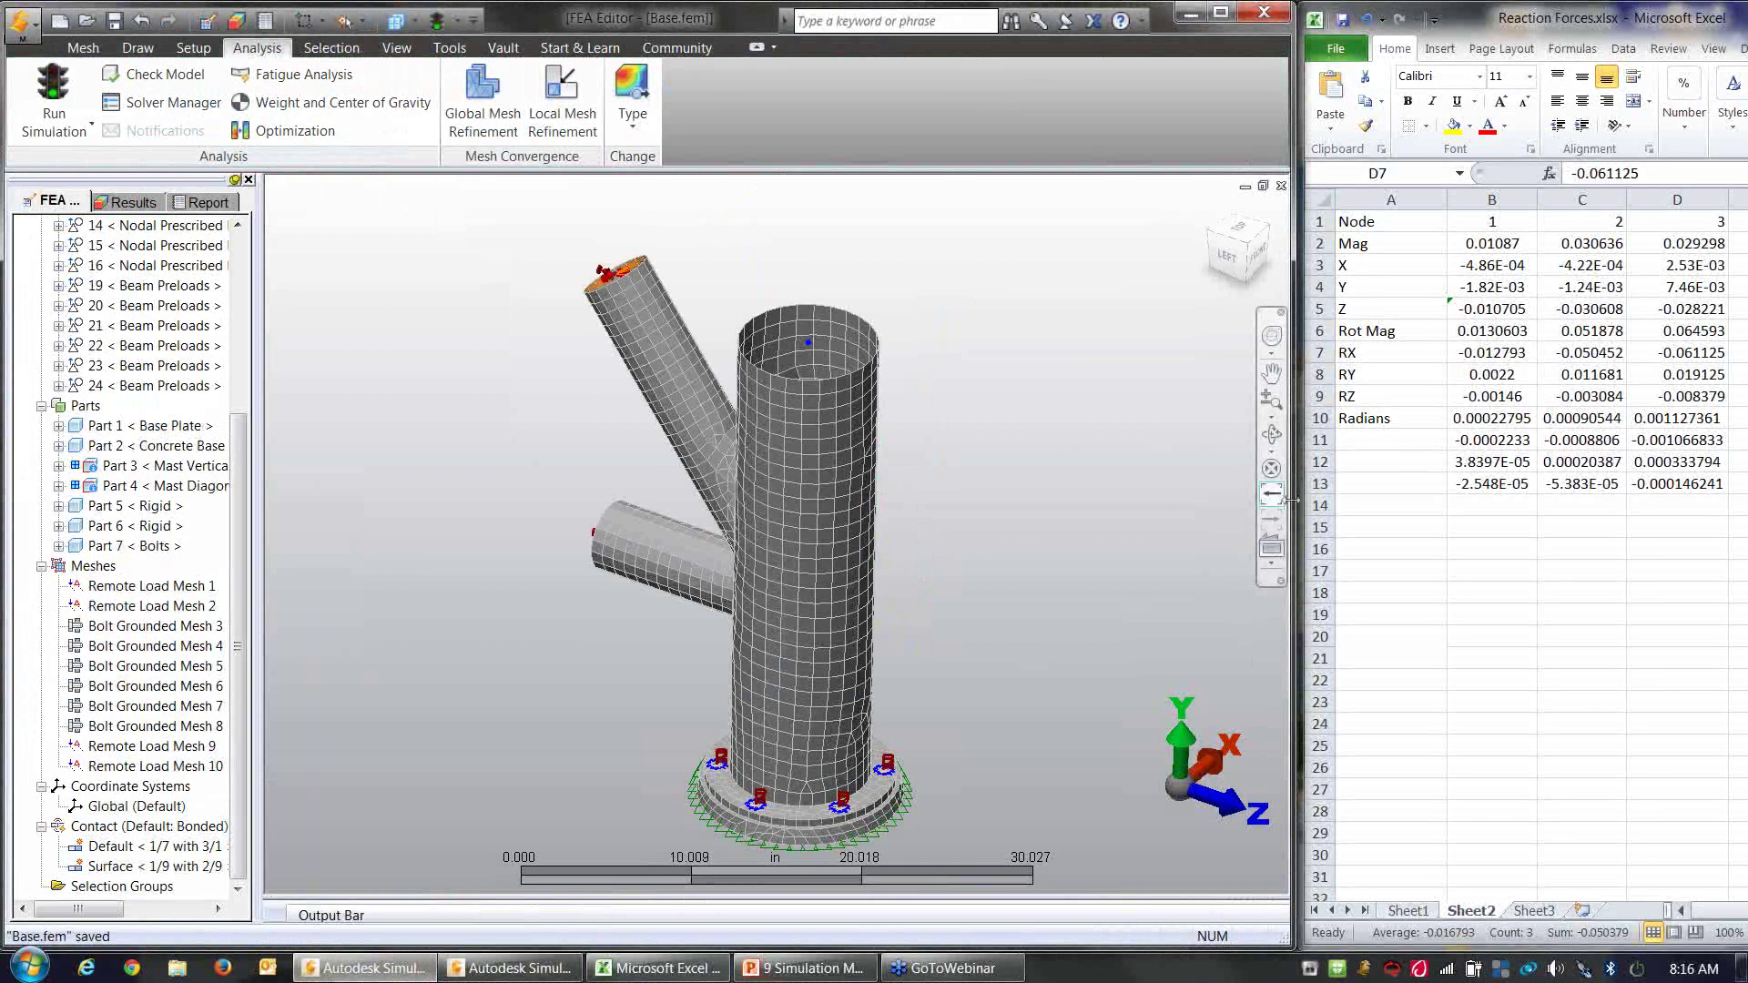
pyautogui.moveTo(708, 535); pyautogui.dragTo(940, 579, button='middle')
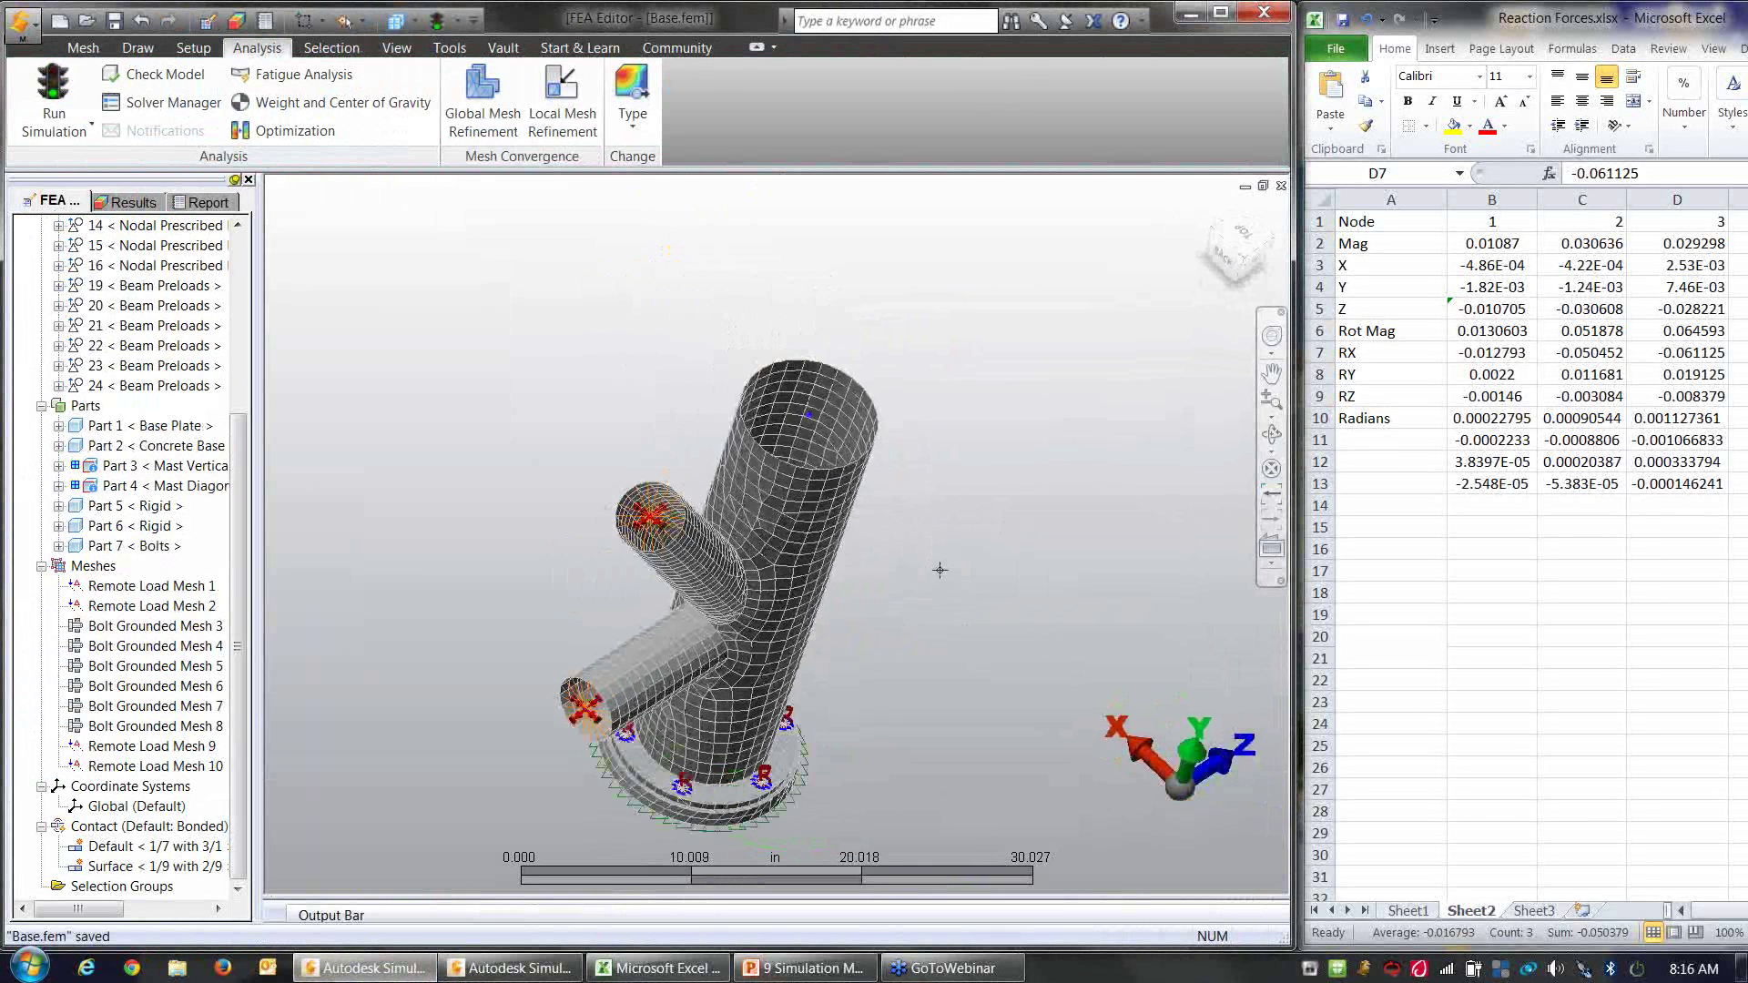
pyautogui.scroll(3, 940, 579)
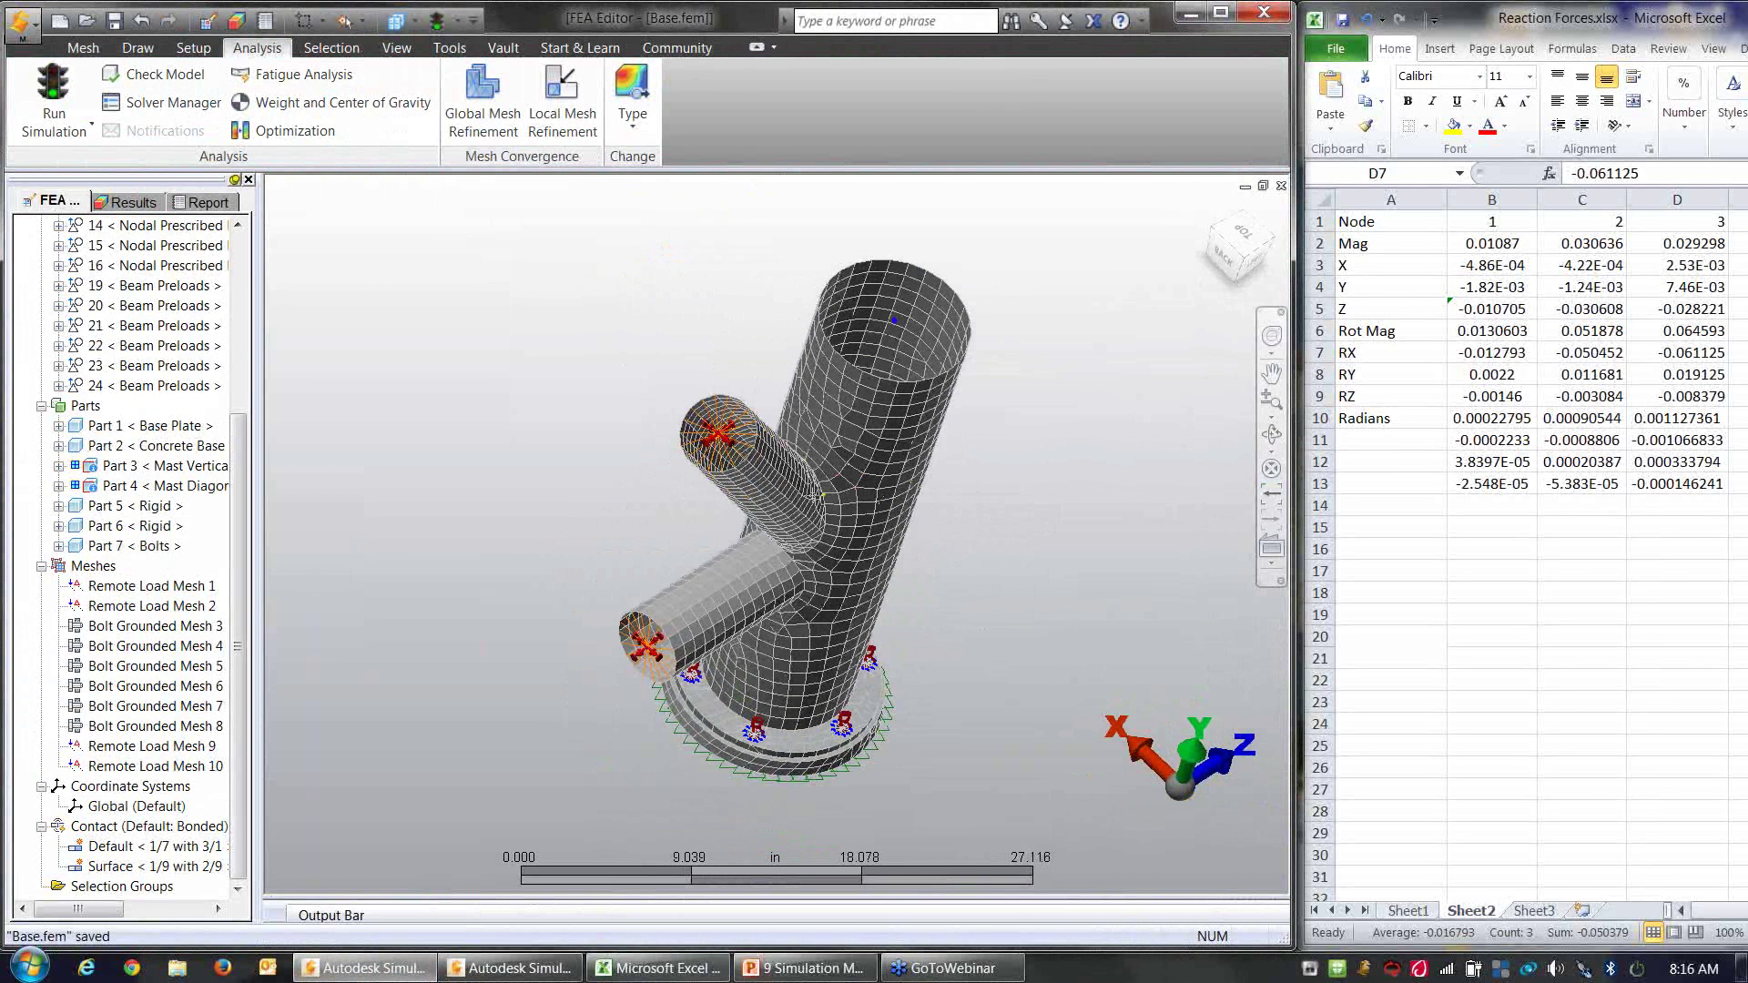
pyautogui.moveTo(947, 572)
pyautogui.mouseDown(button='middle')
pyautogui.moveTo(938, 533)
pyautogui.moveTo(936, 578)
pyautogui.mouseUp(button='middle')
pyautogui.scroll(5, 936, 577)
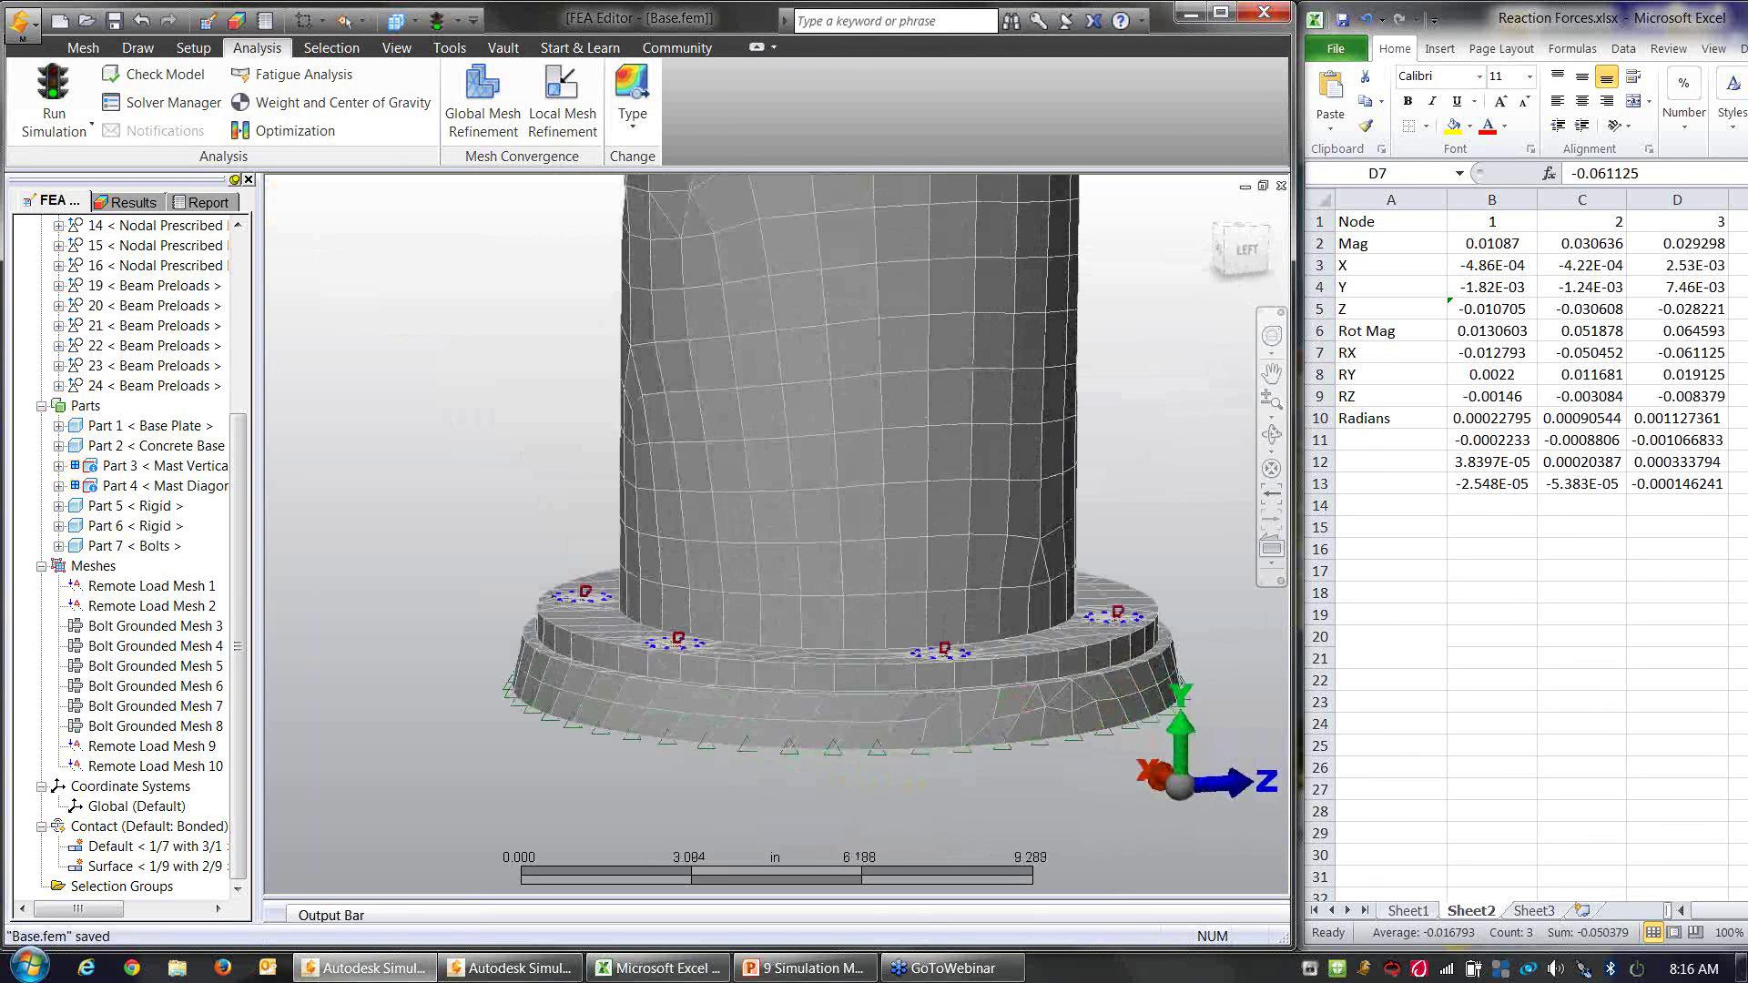
pyautogui.scroll(-1, 808, 811)
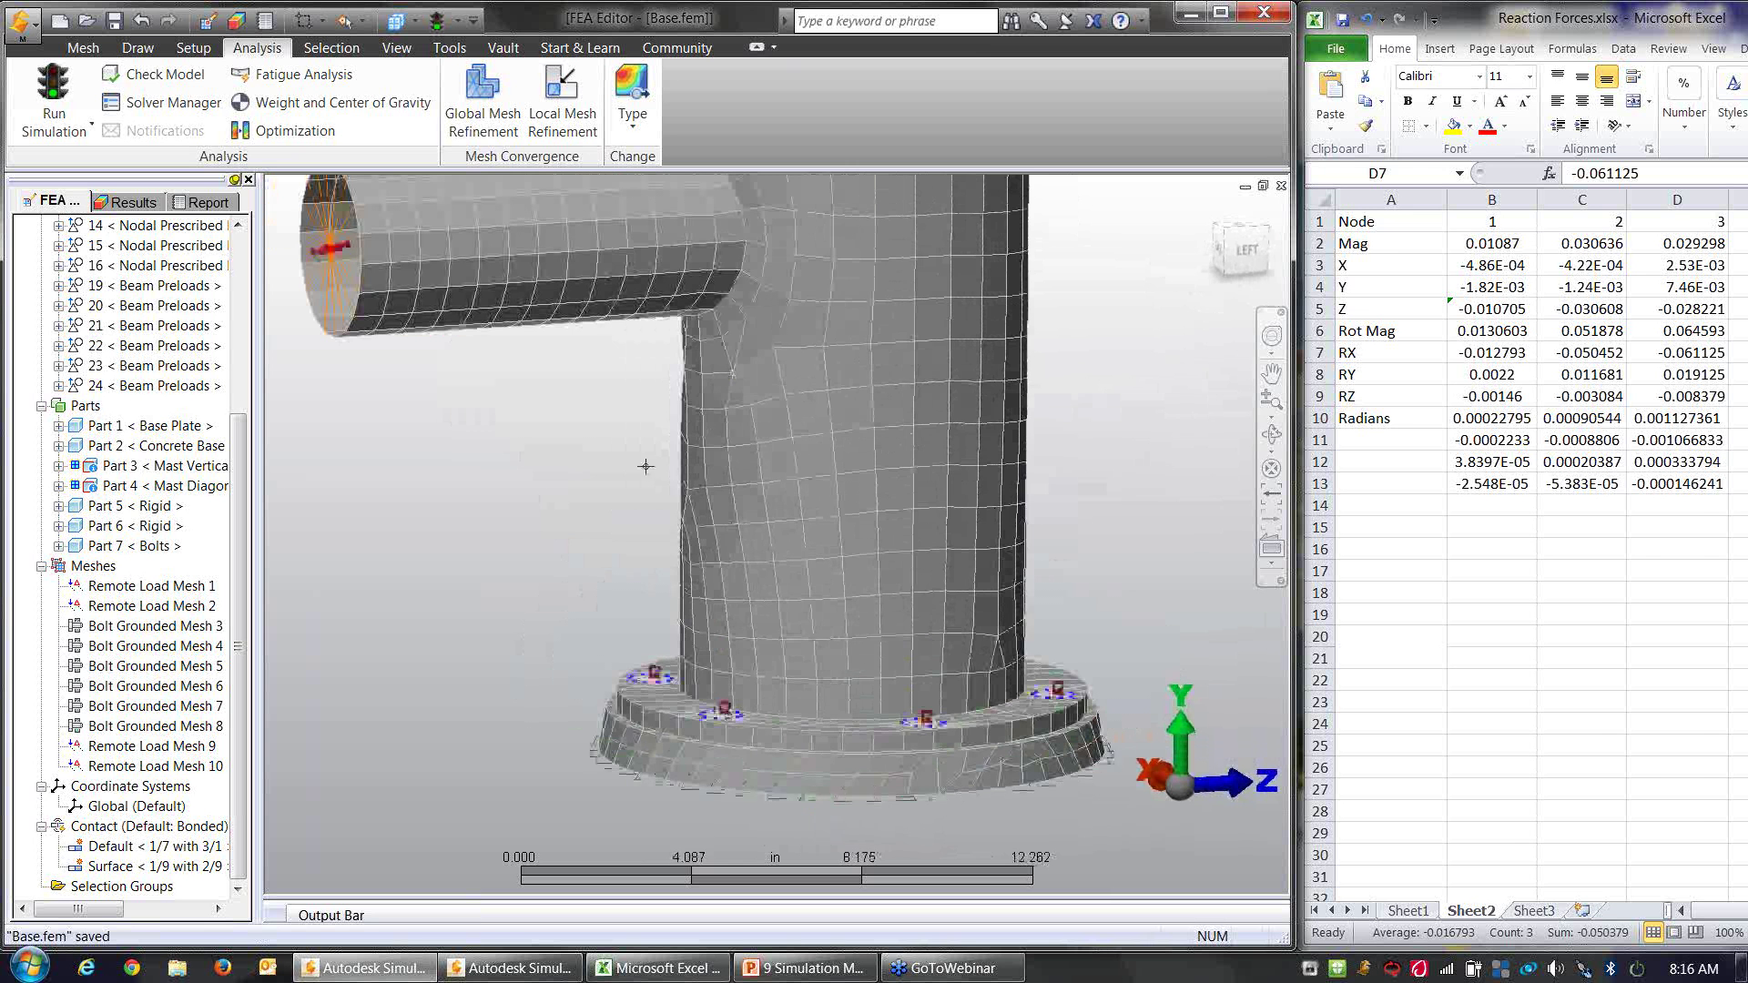
pyautogui.scroll(-3, 646, 466)
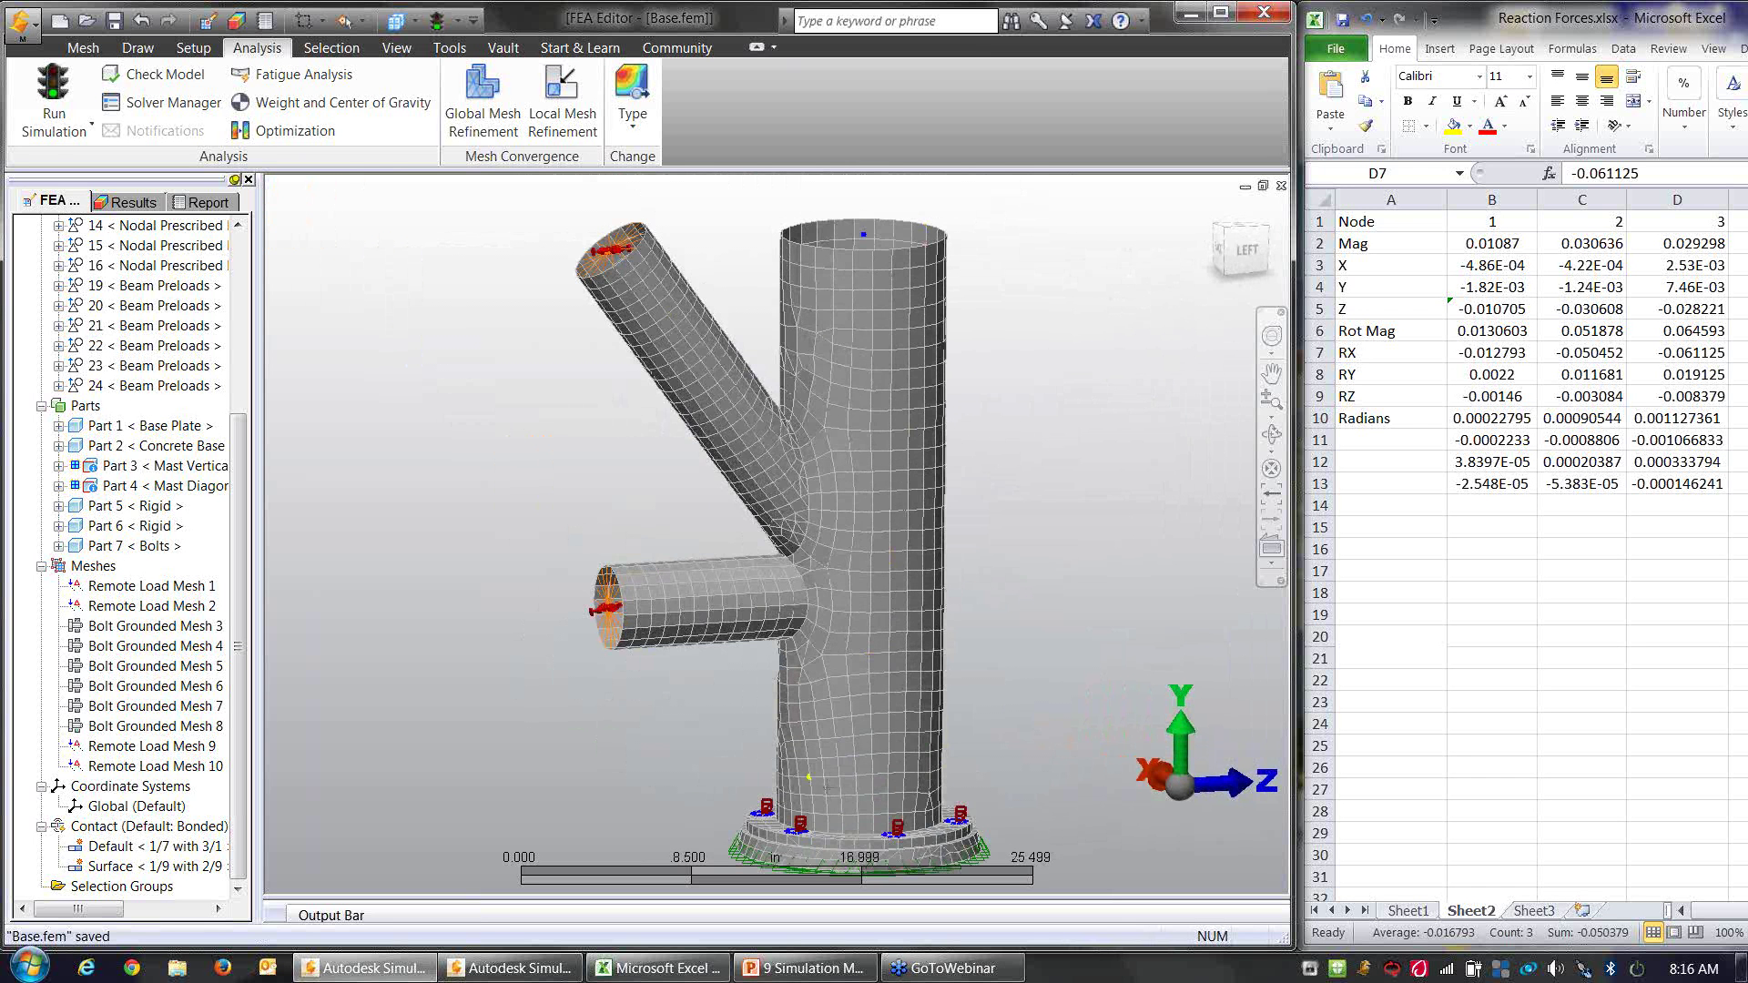
# Step: Examine the constraints along the underside of the concrete base and the bolts on the base plate
pyautogui.keyDown('ctrl'); pyautogui.moveTo(808, 813); pyautogui.dragTo(823, 624, button='middle'); pyautogui.keyUp('ctrl')
pyautogui.scroll(2, 817, 636)
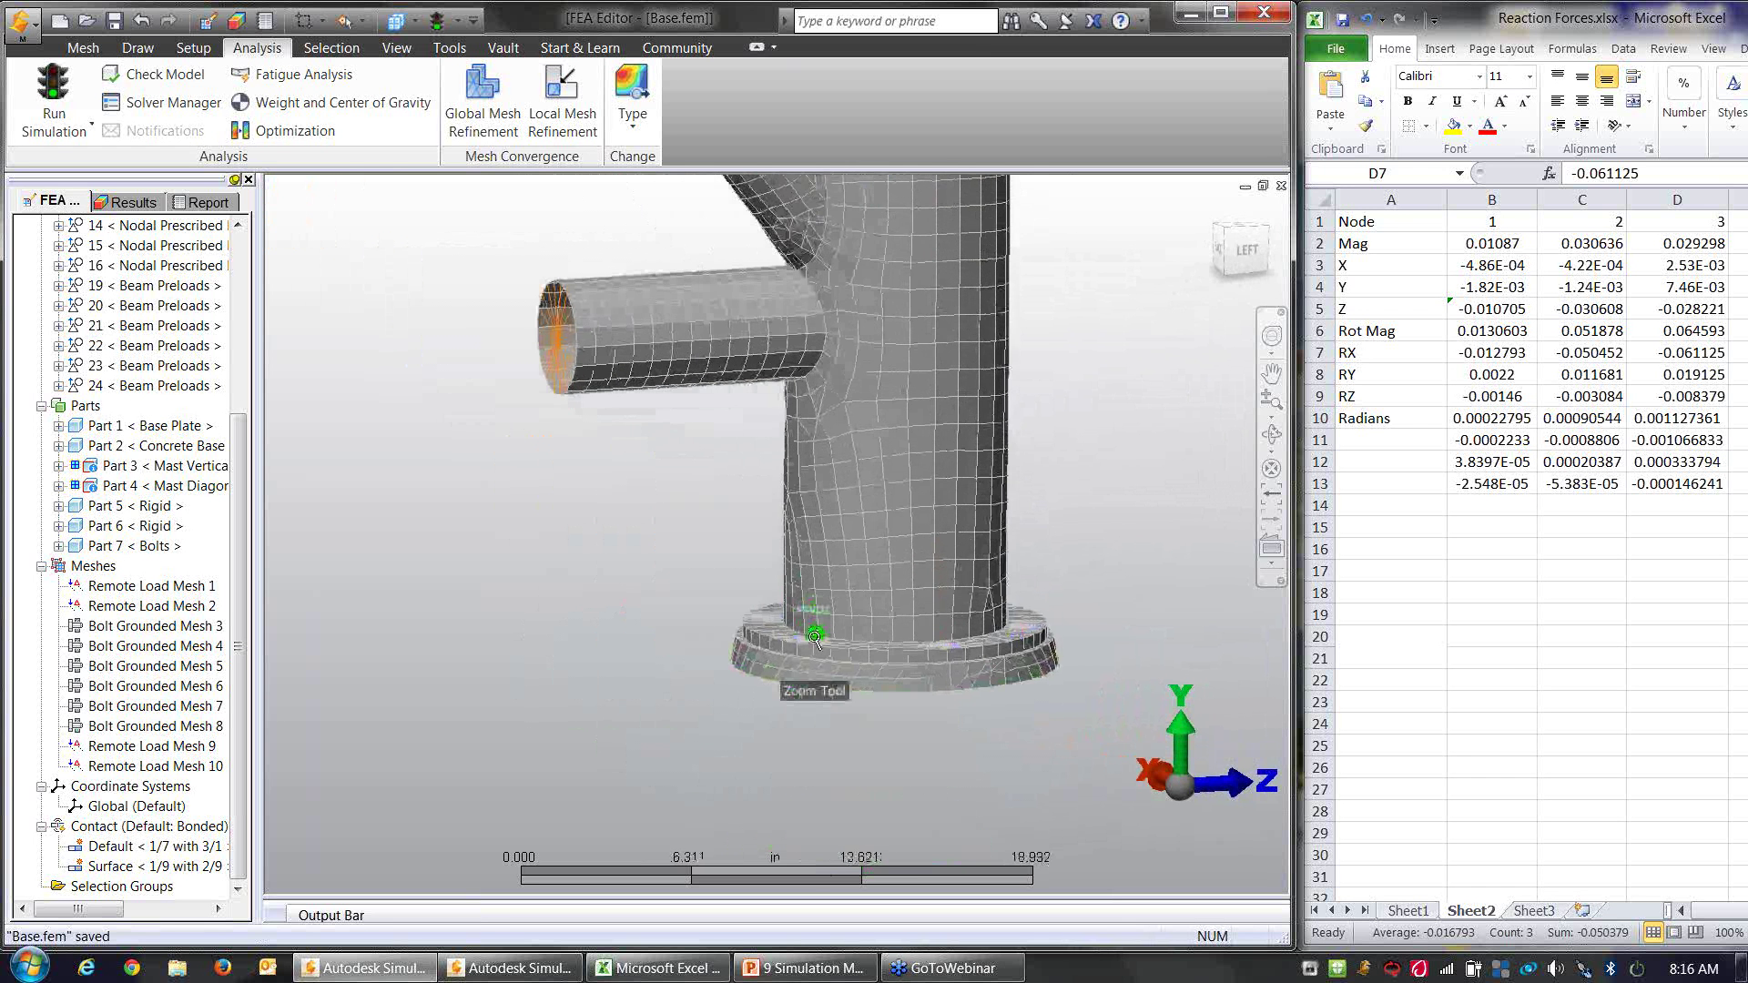
pyautogui.scroll(5, 815, 637)
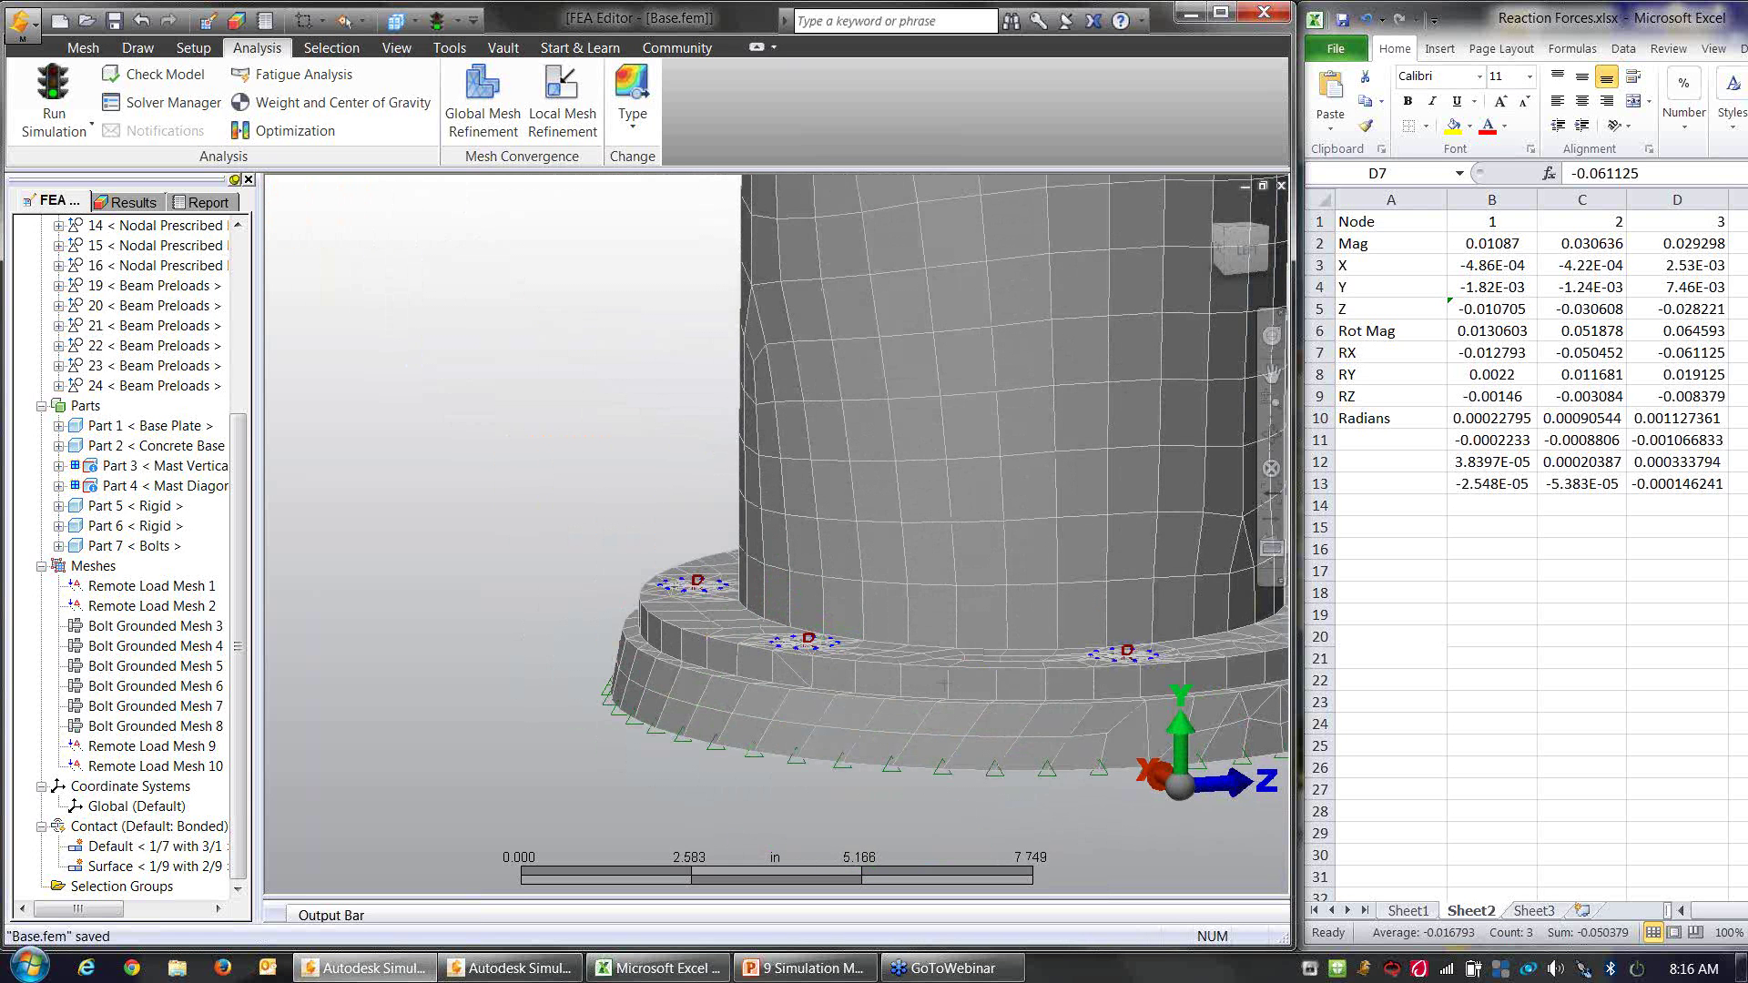
pyautogui.moveTo(792, 660); pyautogui.dragTo(805, 729, button='middle')
pyautogui.moveTo(750, 794); pyautogui.dragTo(763, 730, button='middle')
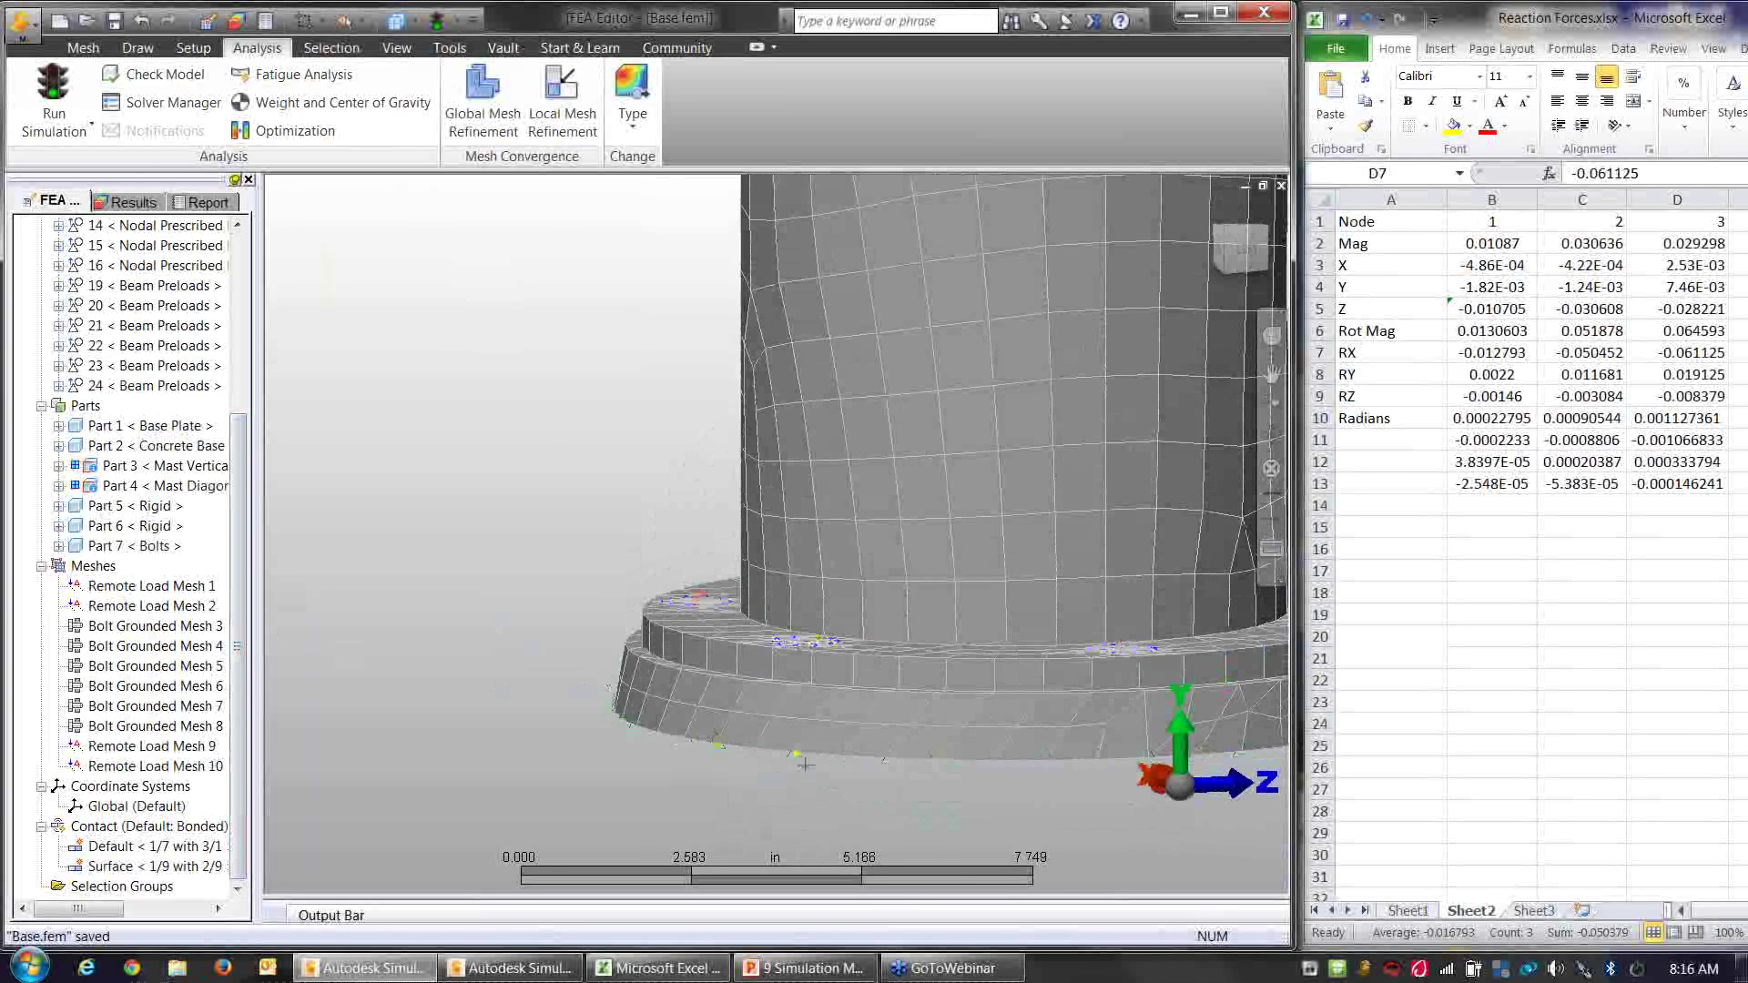
pyautogui.scroll(-5, 798, 763)
pyautogui.keyDown('ctrl'); pyautogui.moveTo(939, 837); pyautogui.dragTo(924, 726, button='middle'); pyautogui.keyUp('ctrl')
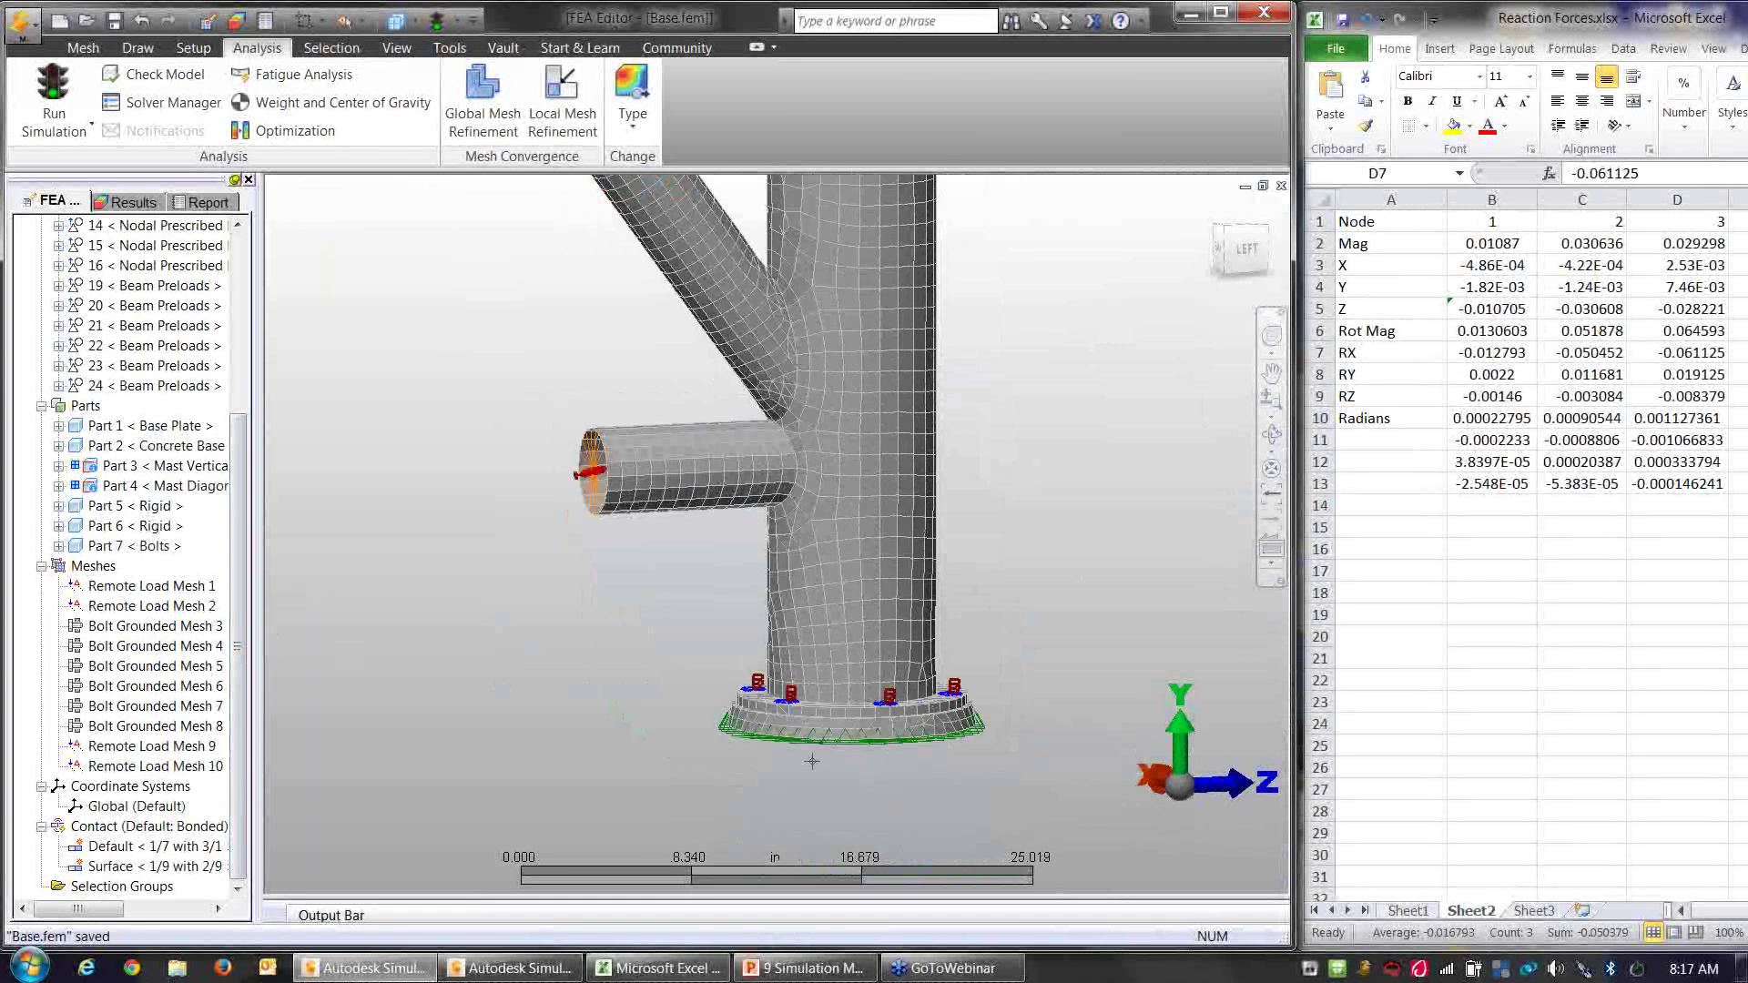
pyautogui.moveTo(810, 774); pyautogui.dragTo(754, 791, button='middle')
pyautogui.scroll(5, 820, 737)
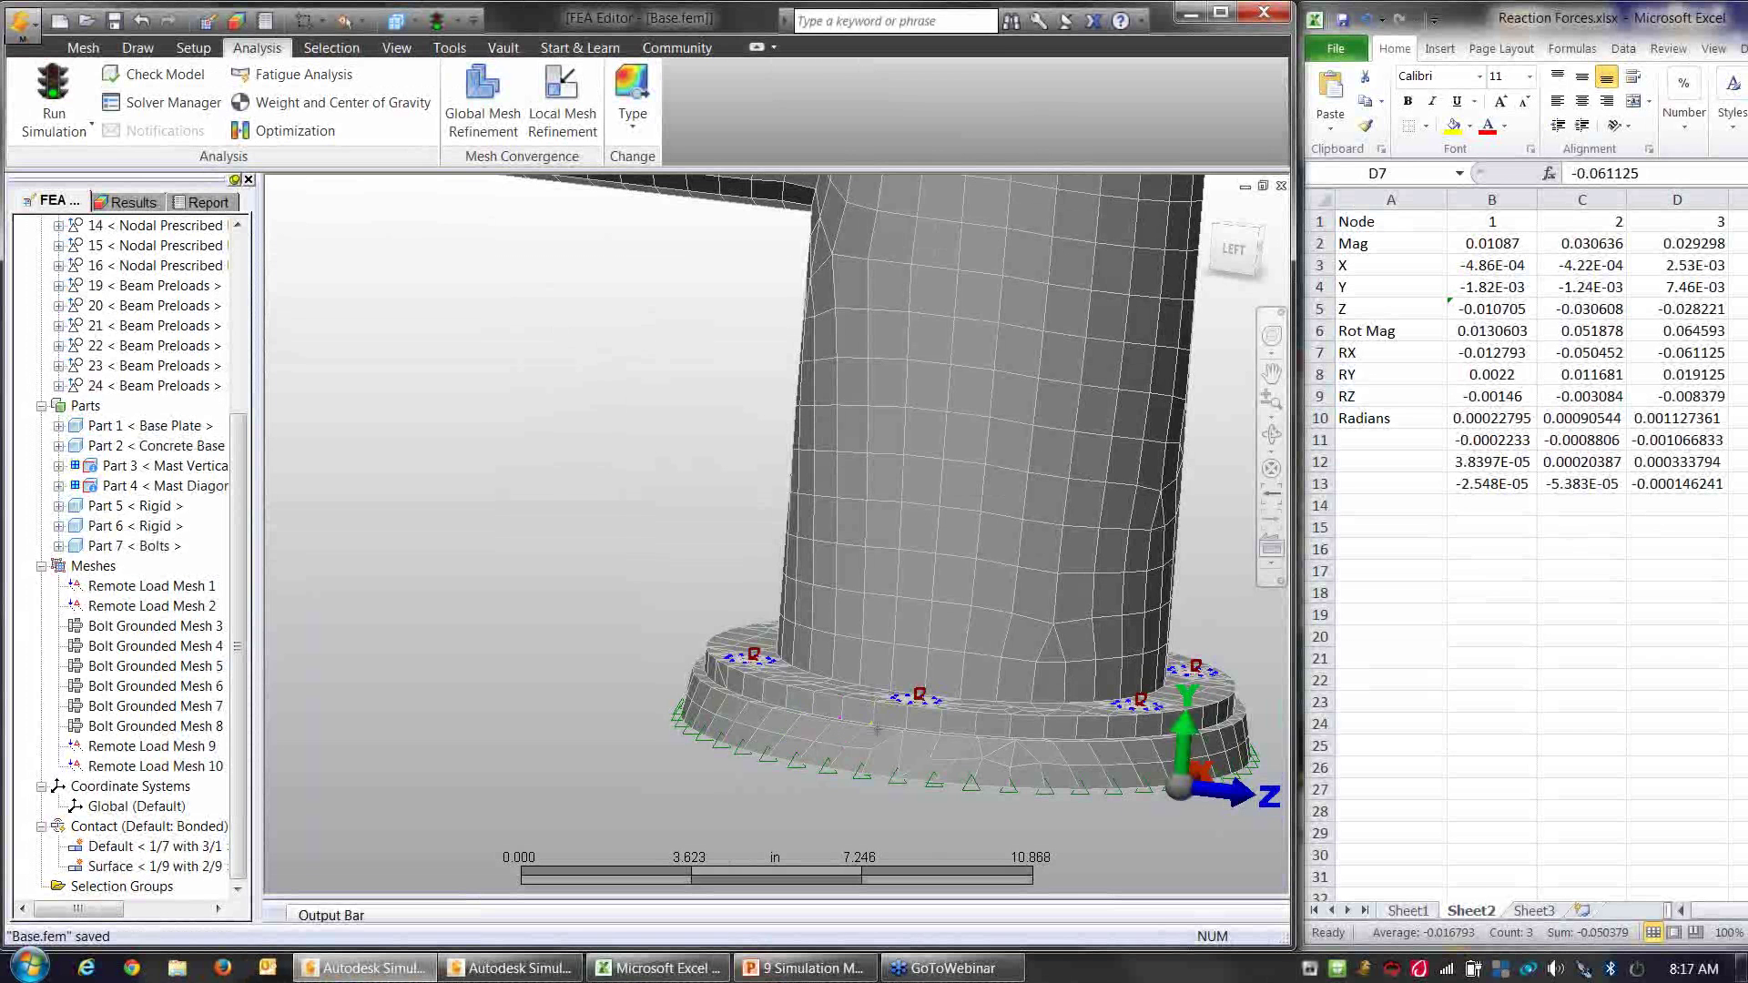
# Step: Examine the bolt pattern around the base plate from above and bring the whole submodel back into view
pyautogui.moveTo(1255, 708); pyautogui.dragTo(1056, 641, button='middle')
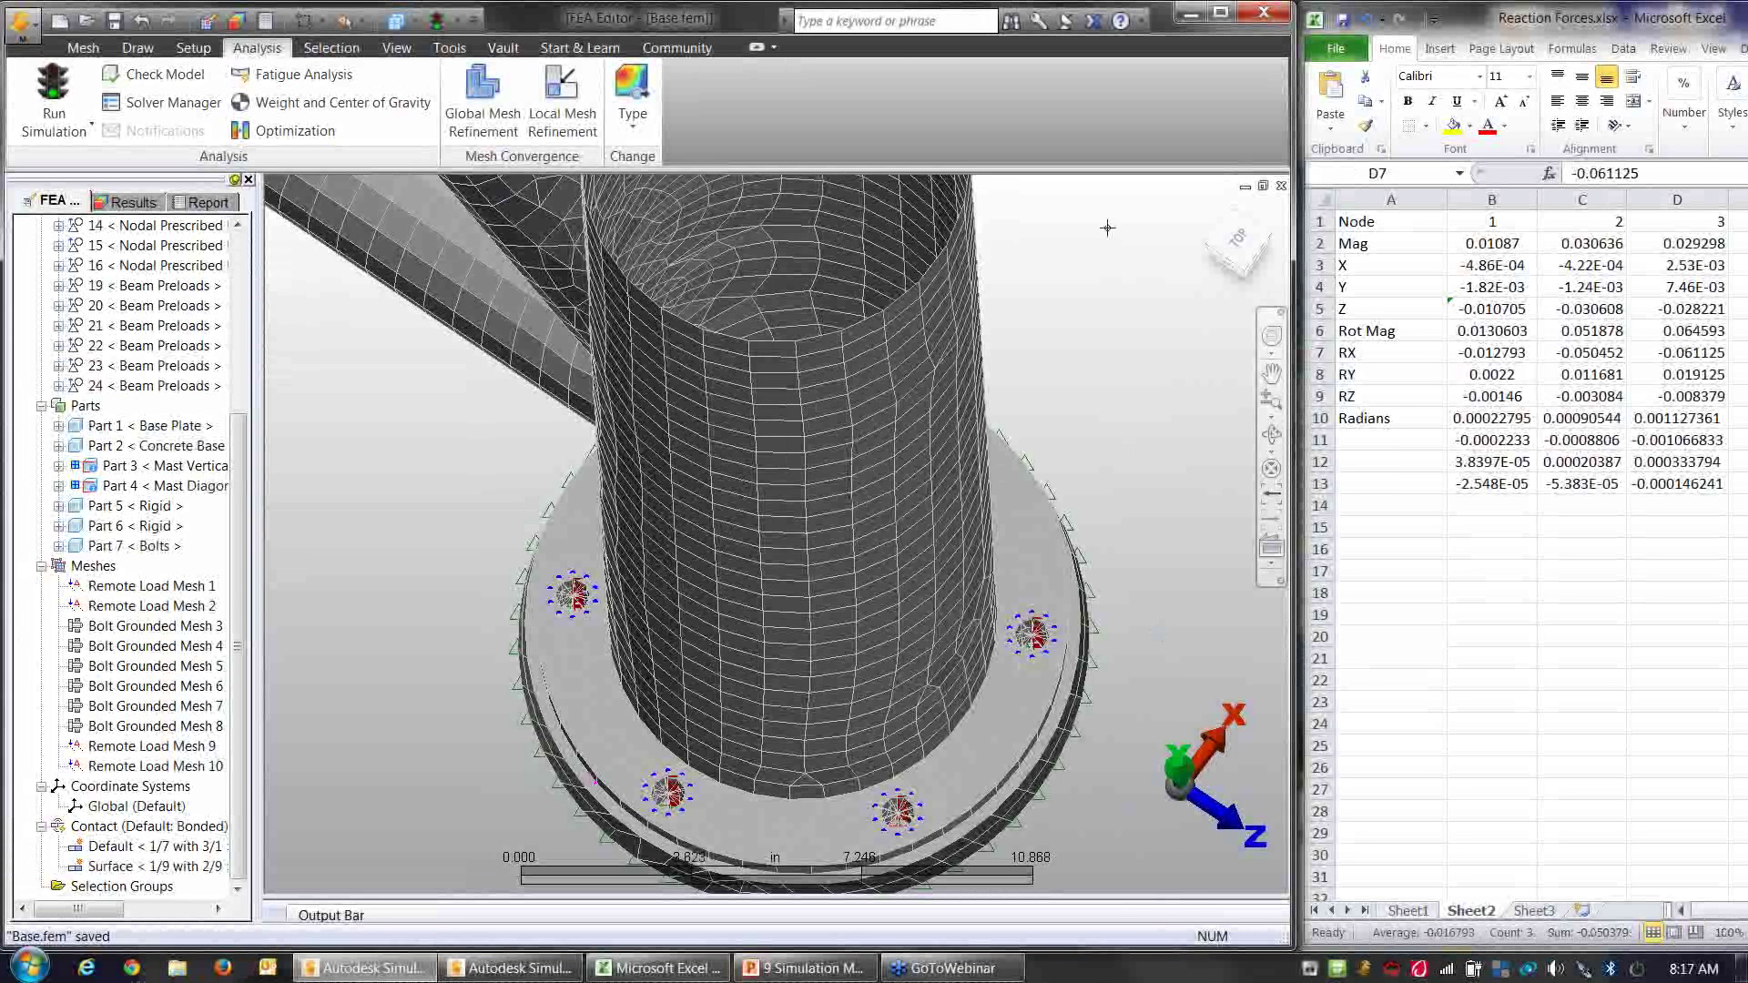
pyautogui.scroll(1, 64, 468)
pyautogui.scroll(-1, 443, 555)
pyautogui.scroll(2, 444, 555)
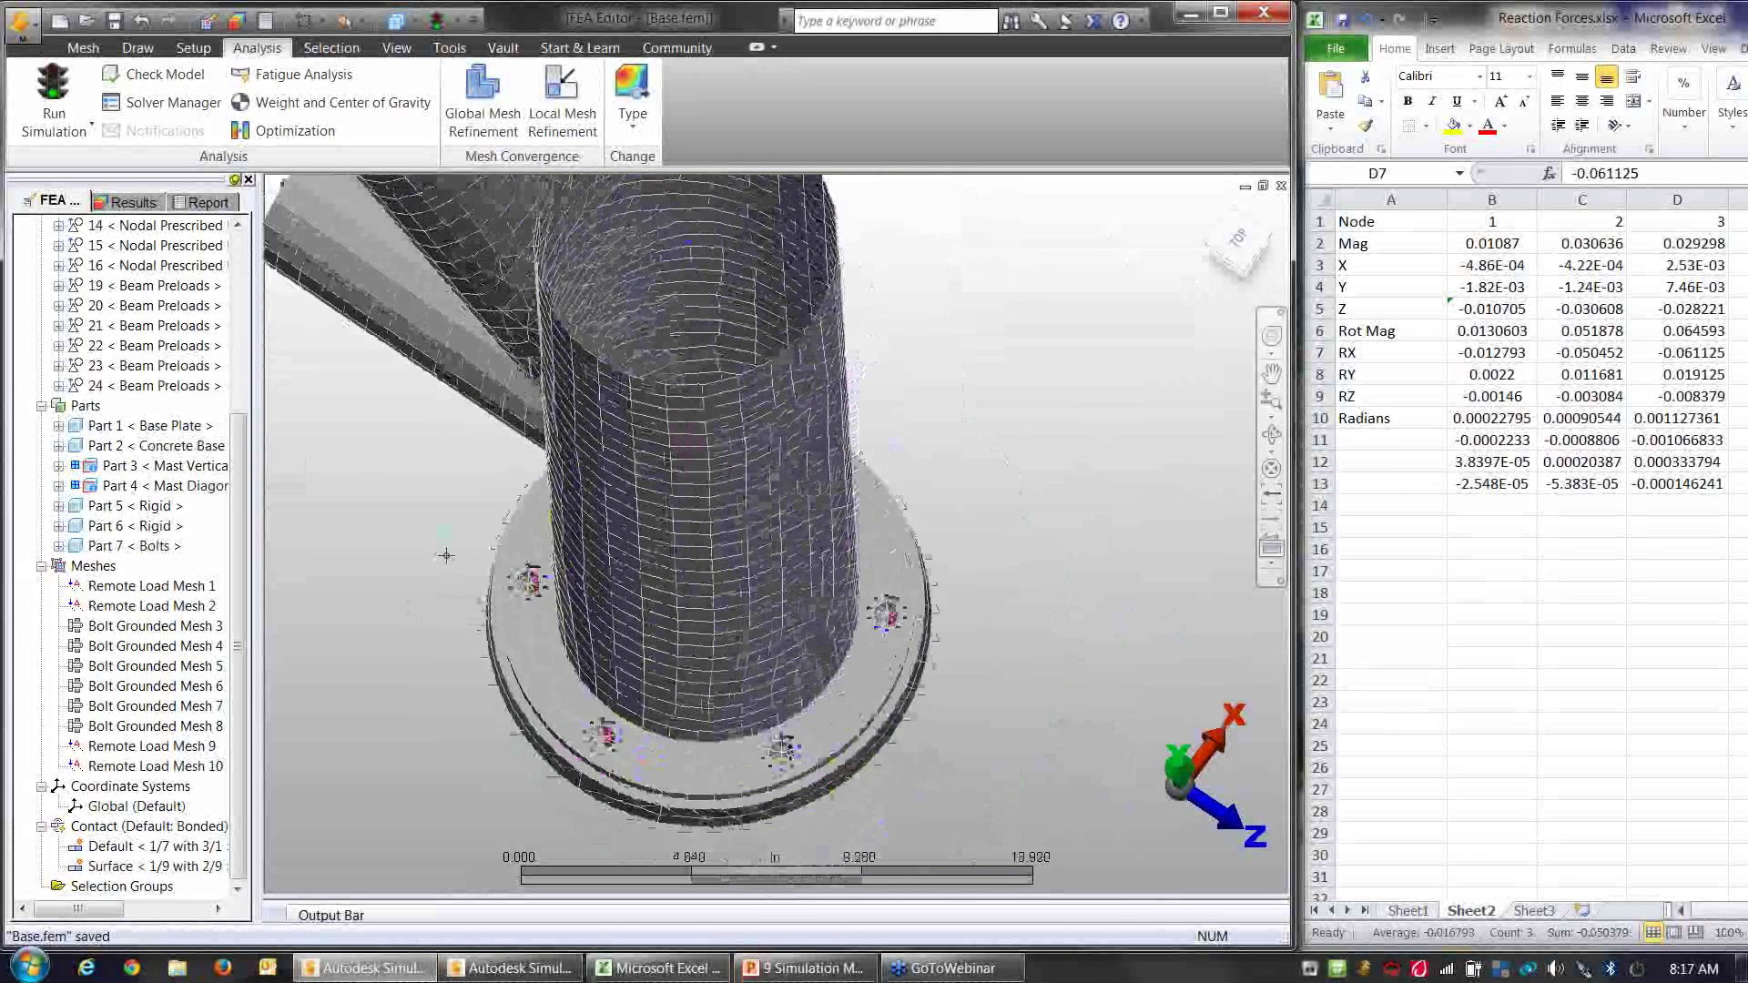
pyautogui.moveTo(695, 554); pyautogui.dragTo(888, 611, button='middle')
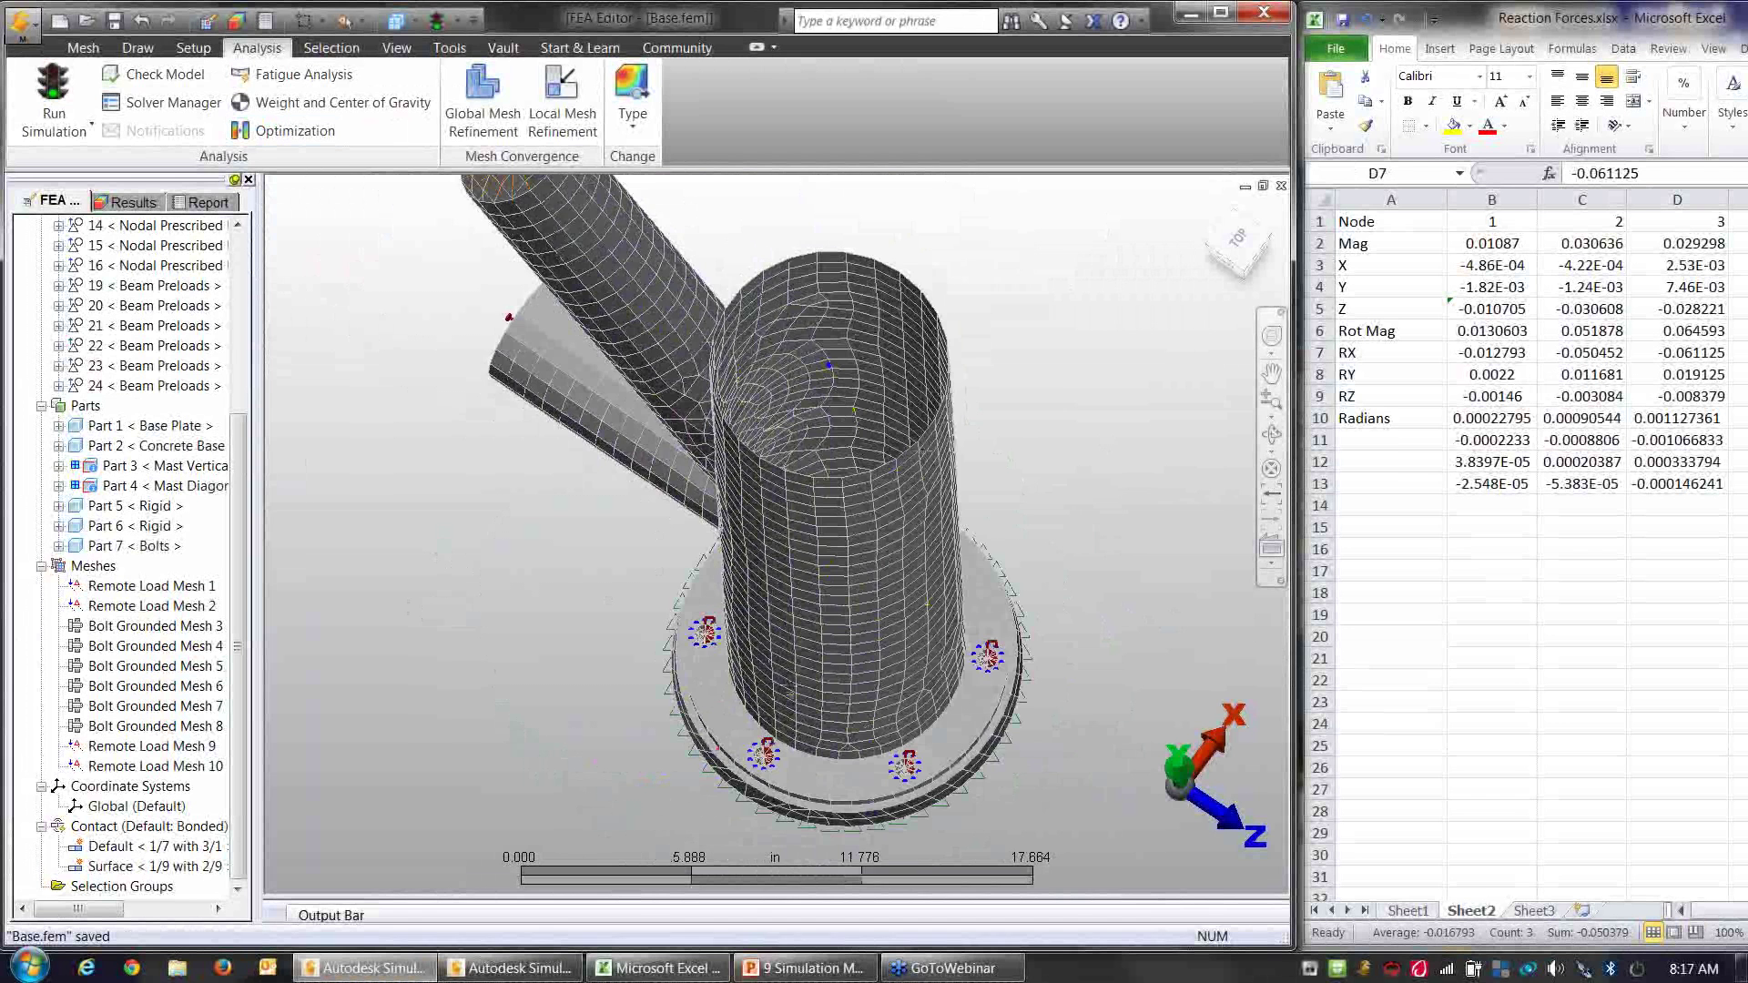
pyautogui.moveTo(790, 693); pyautogui.dragTo(807, 594, button='middle')
pyautogui.scroll(2, 804, 671)
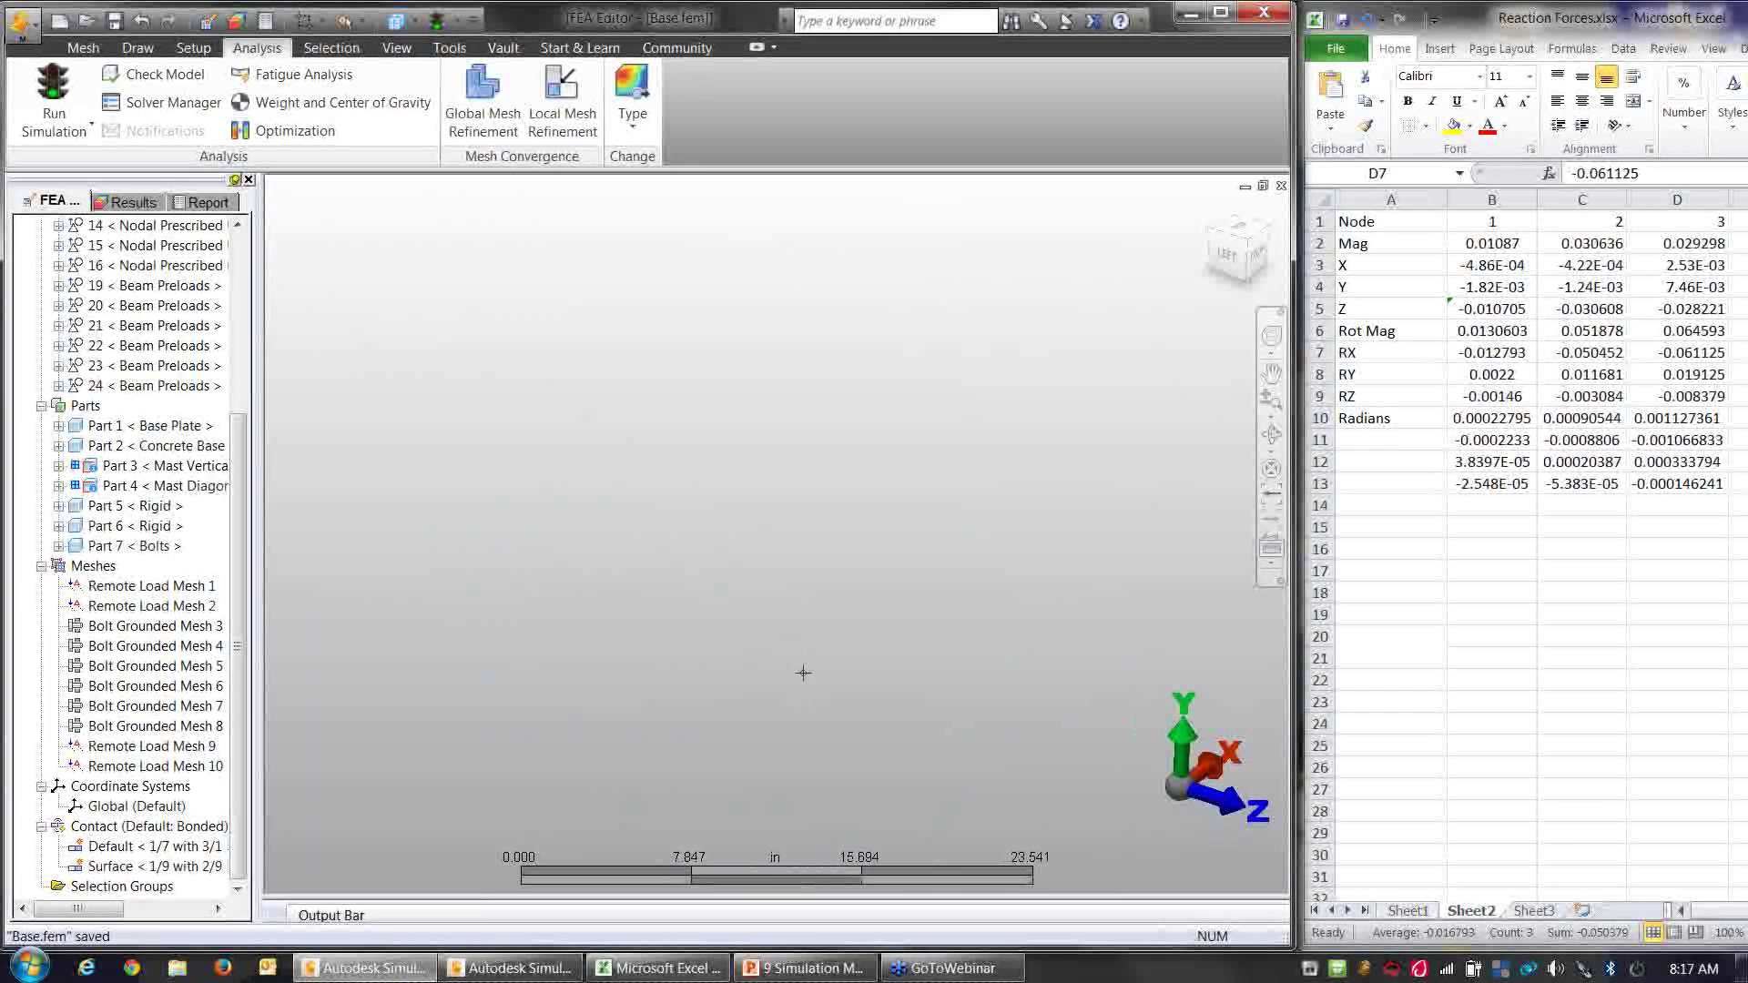
pyautogui.press('Home')
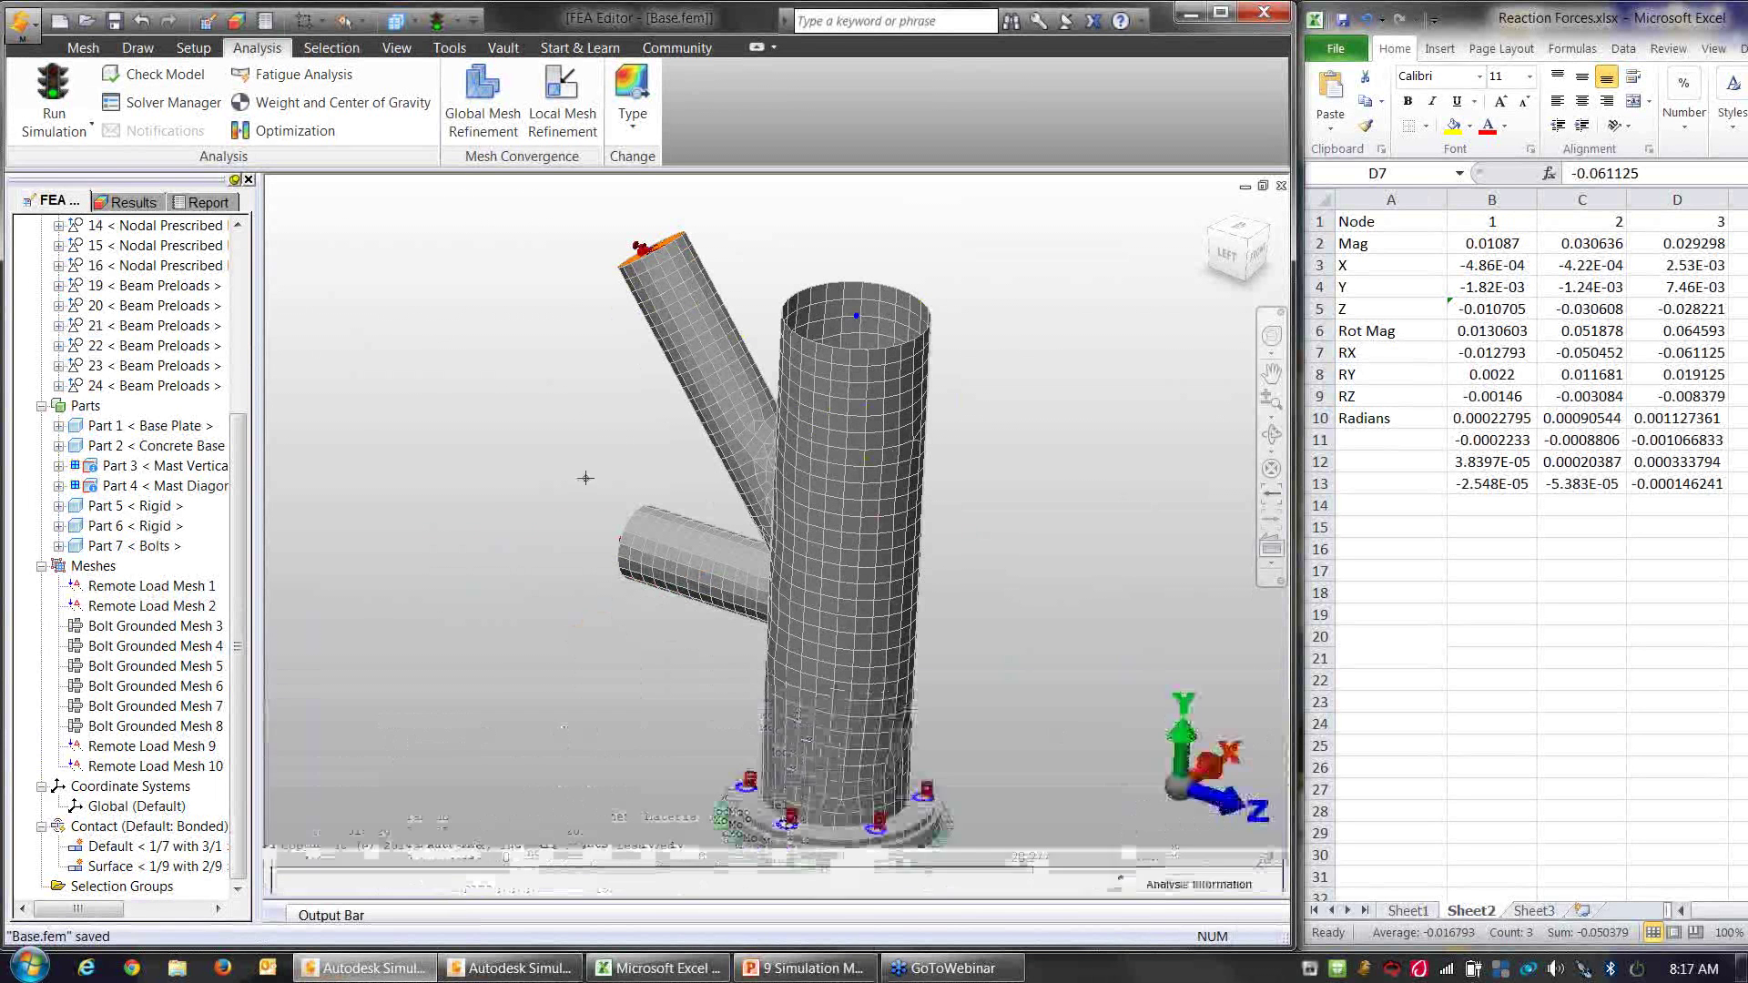
# Step: Switch to the Signal_Bridge full model, return it to the FEA Editor and hide its loads and constraints
pyautogui.click(510, 969)
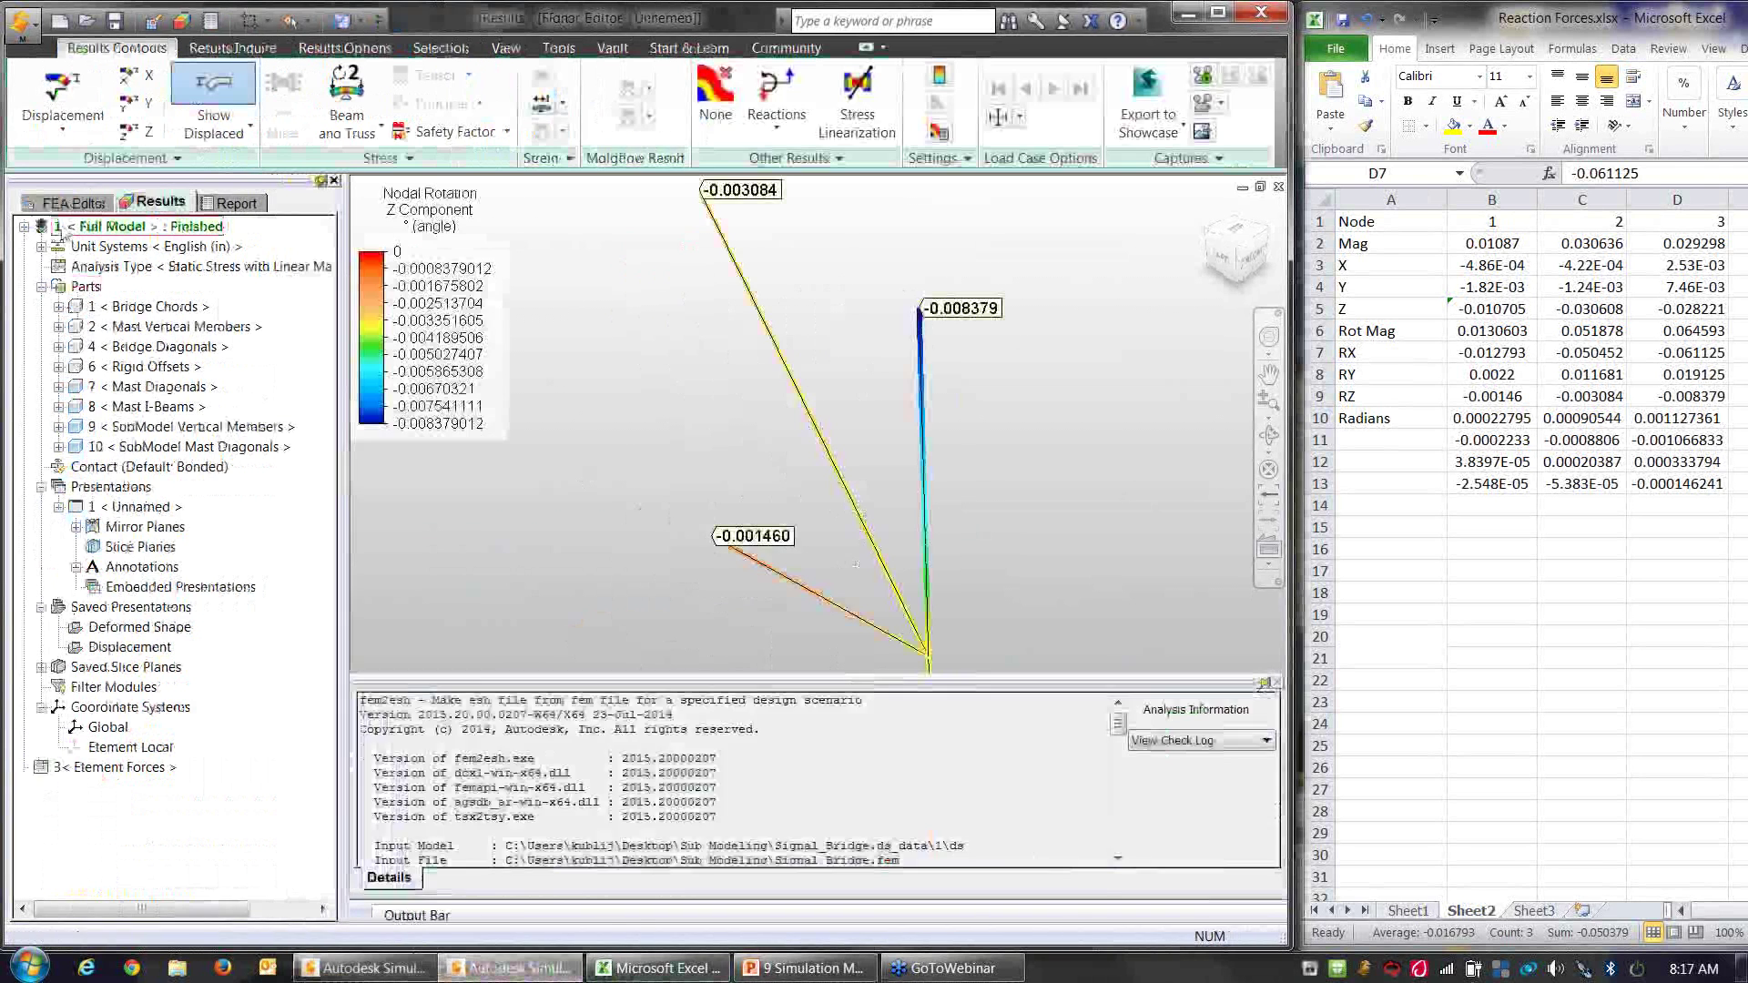
pyautogui.click(72, 203)
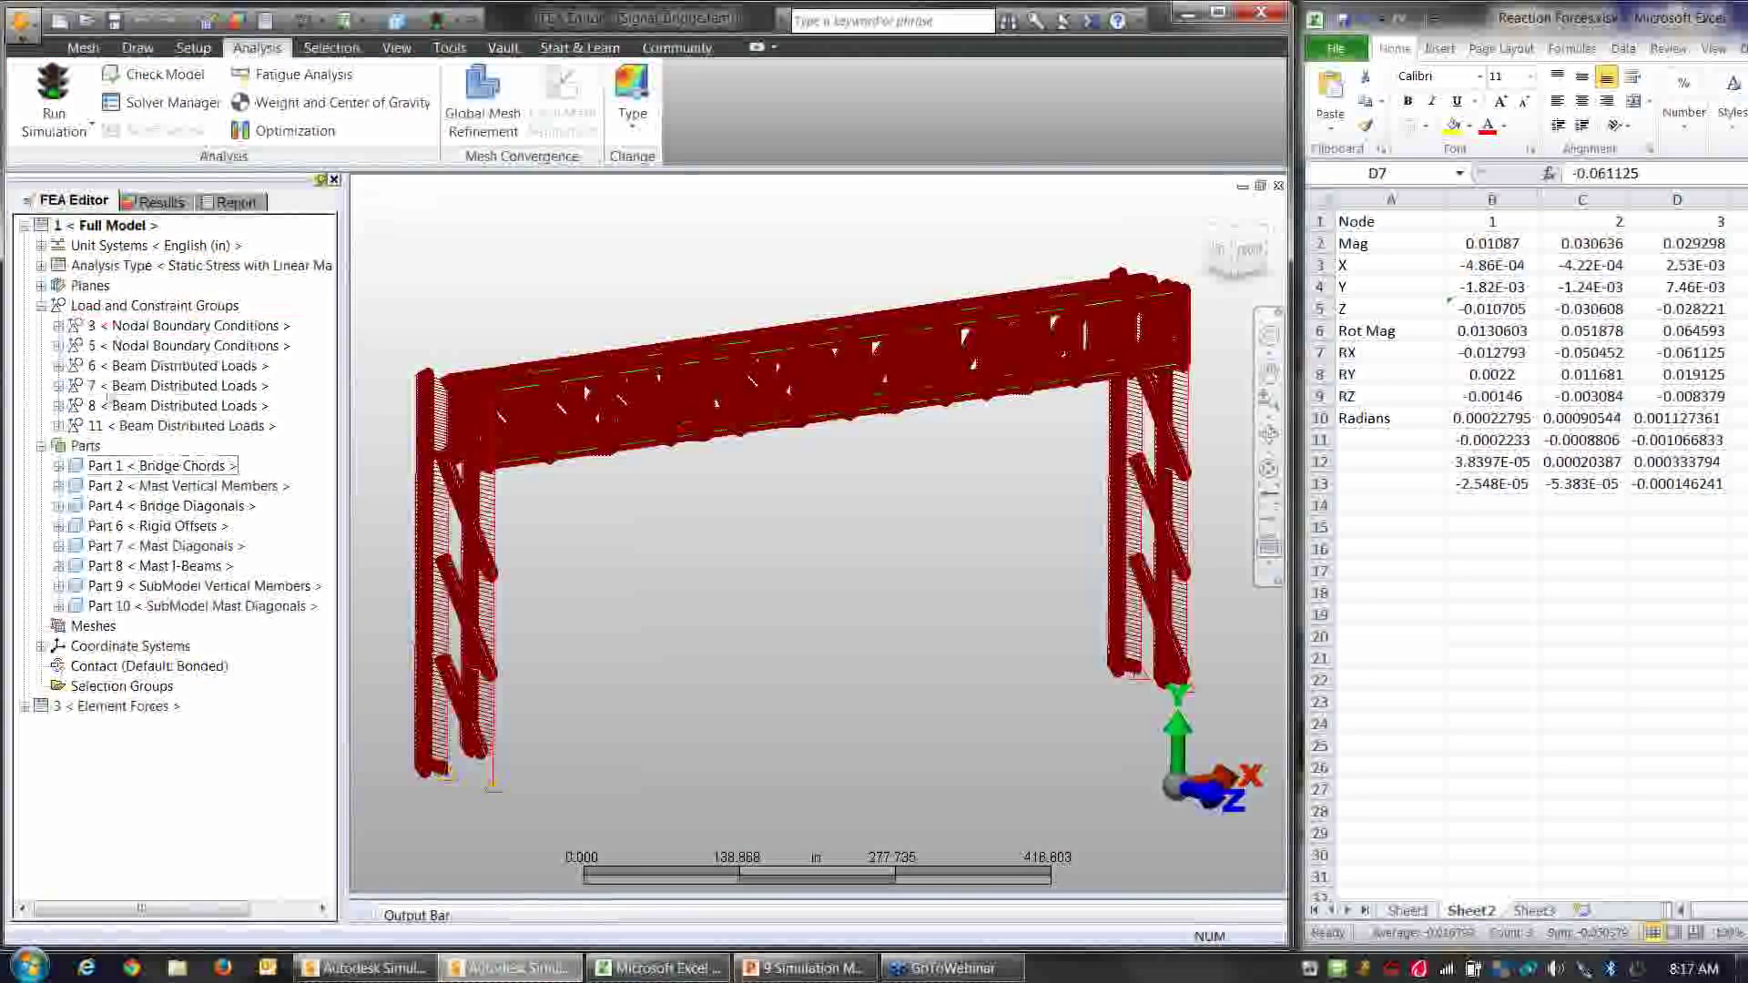
pyautogui.click(397, 49)
pyautogui.click(43, 99)
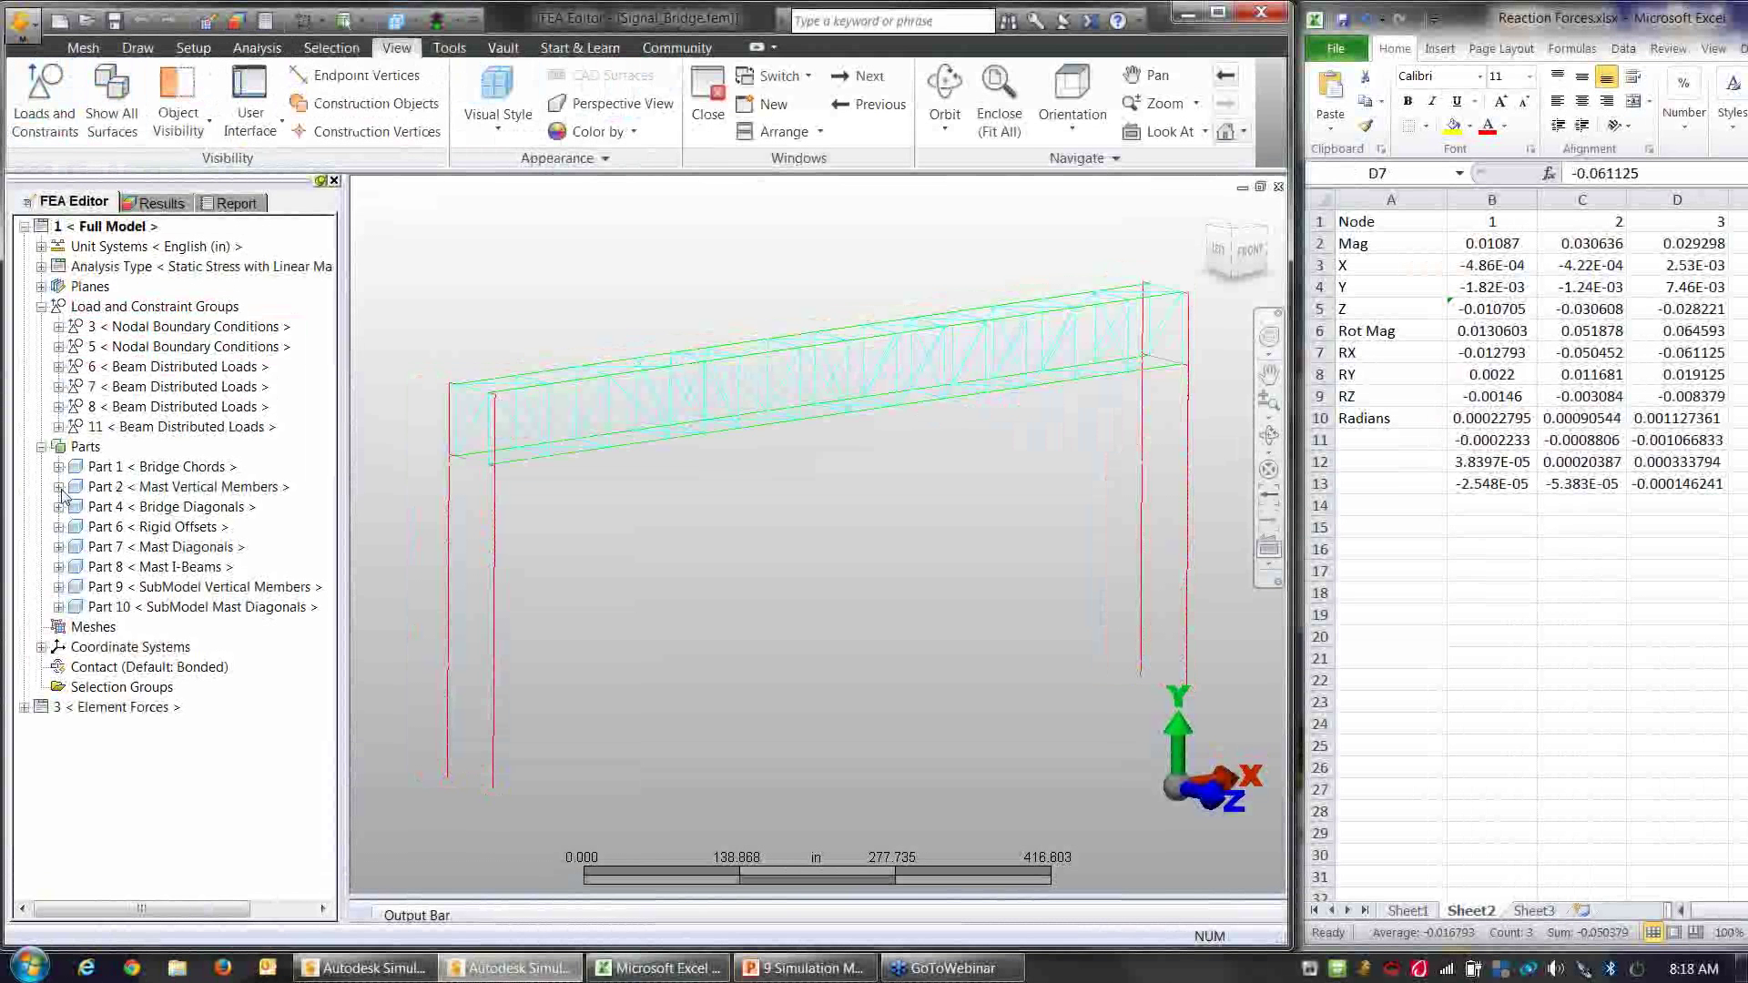
# Step: Highlight Part 9 SubModel Vertical Members and Part 10 SubModel Mast Diagonals together to locate them at the mast base
pyautogui.click(191, 587)
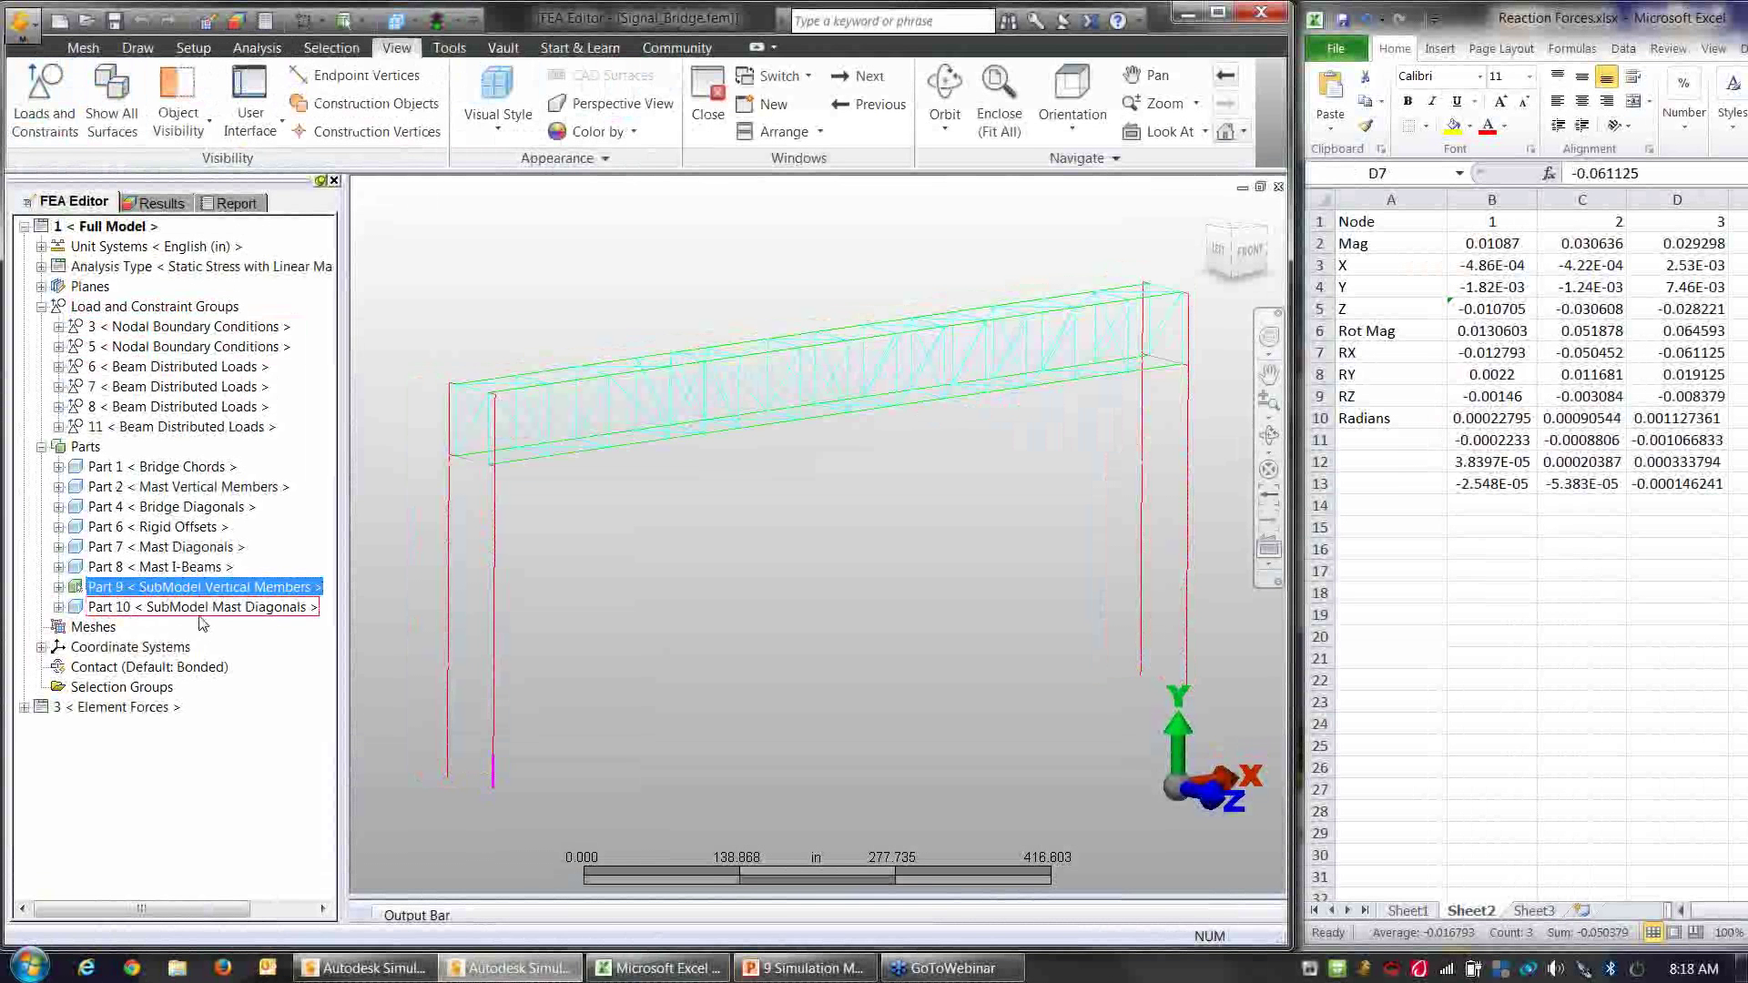
pyautogui.keyDown('ctrl'); pyautogui.click(200, 607); pyautogui.keyUp('ctrl')
pyautogui.moveTo(622, 779); pyautogui.dragTo(684, 685, button='middle')
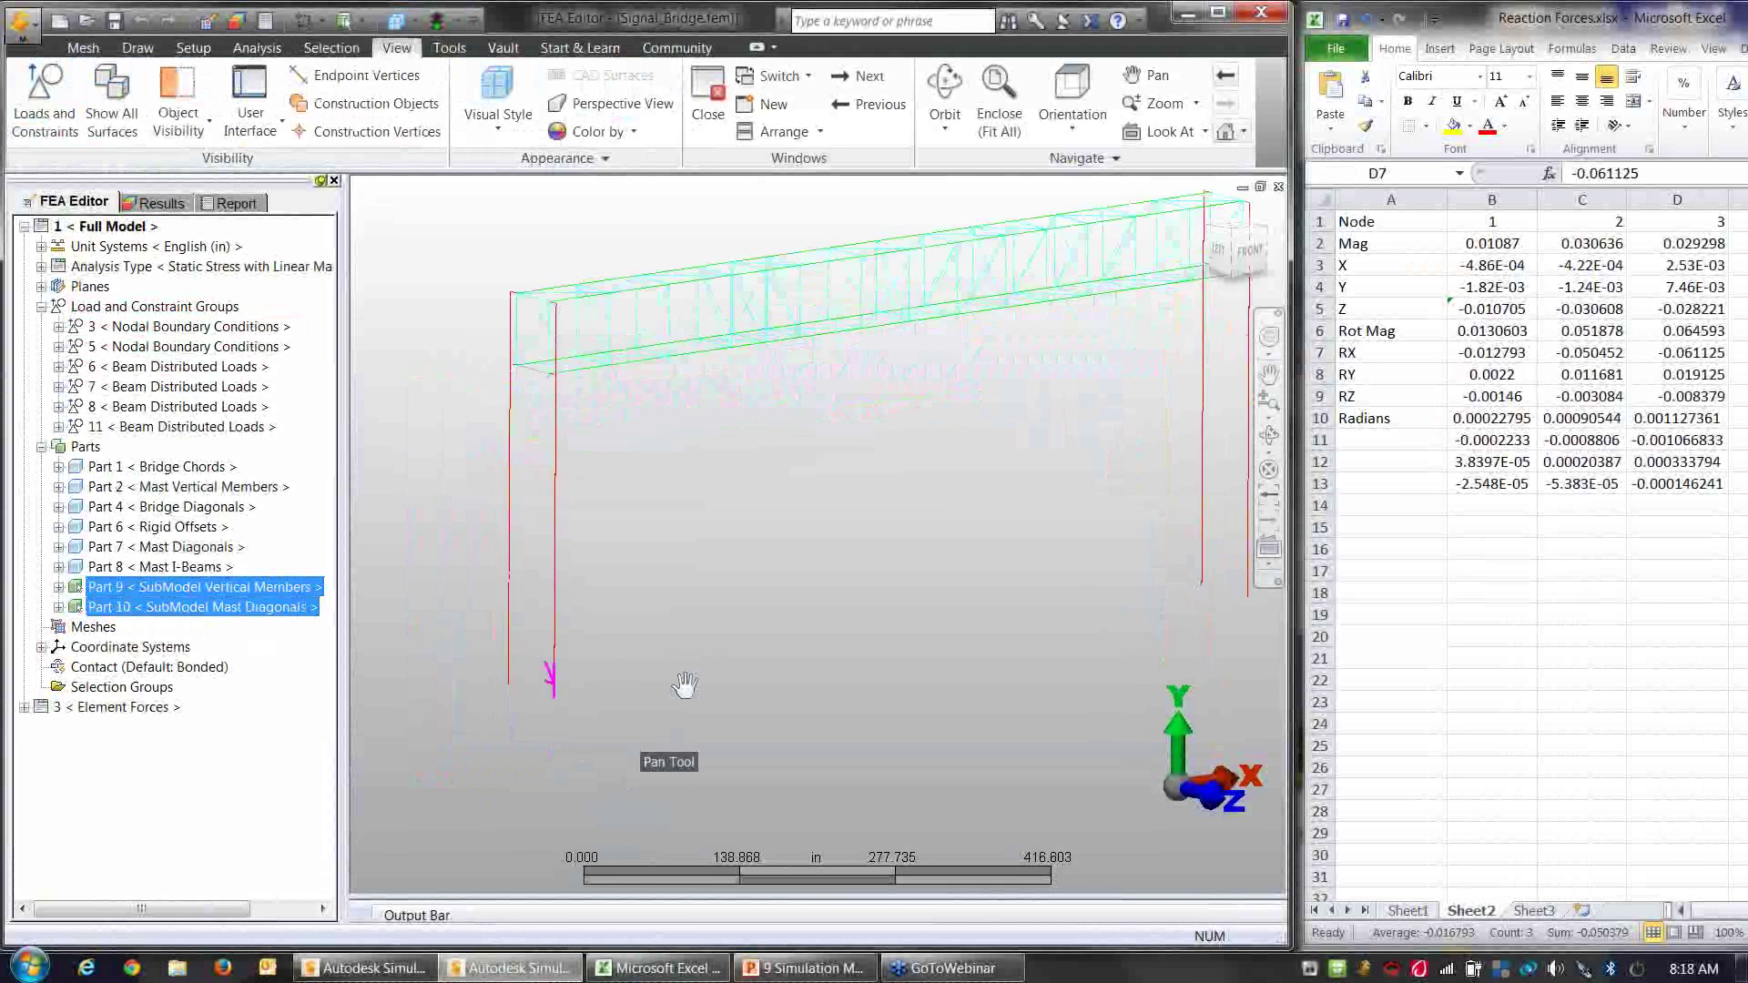
pyautogui.scroll(5, 610, 645)
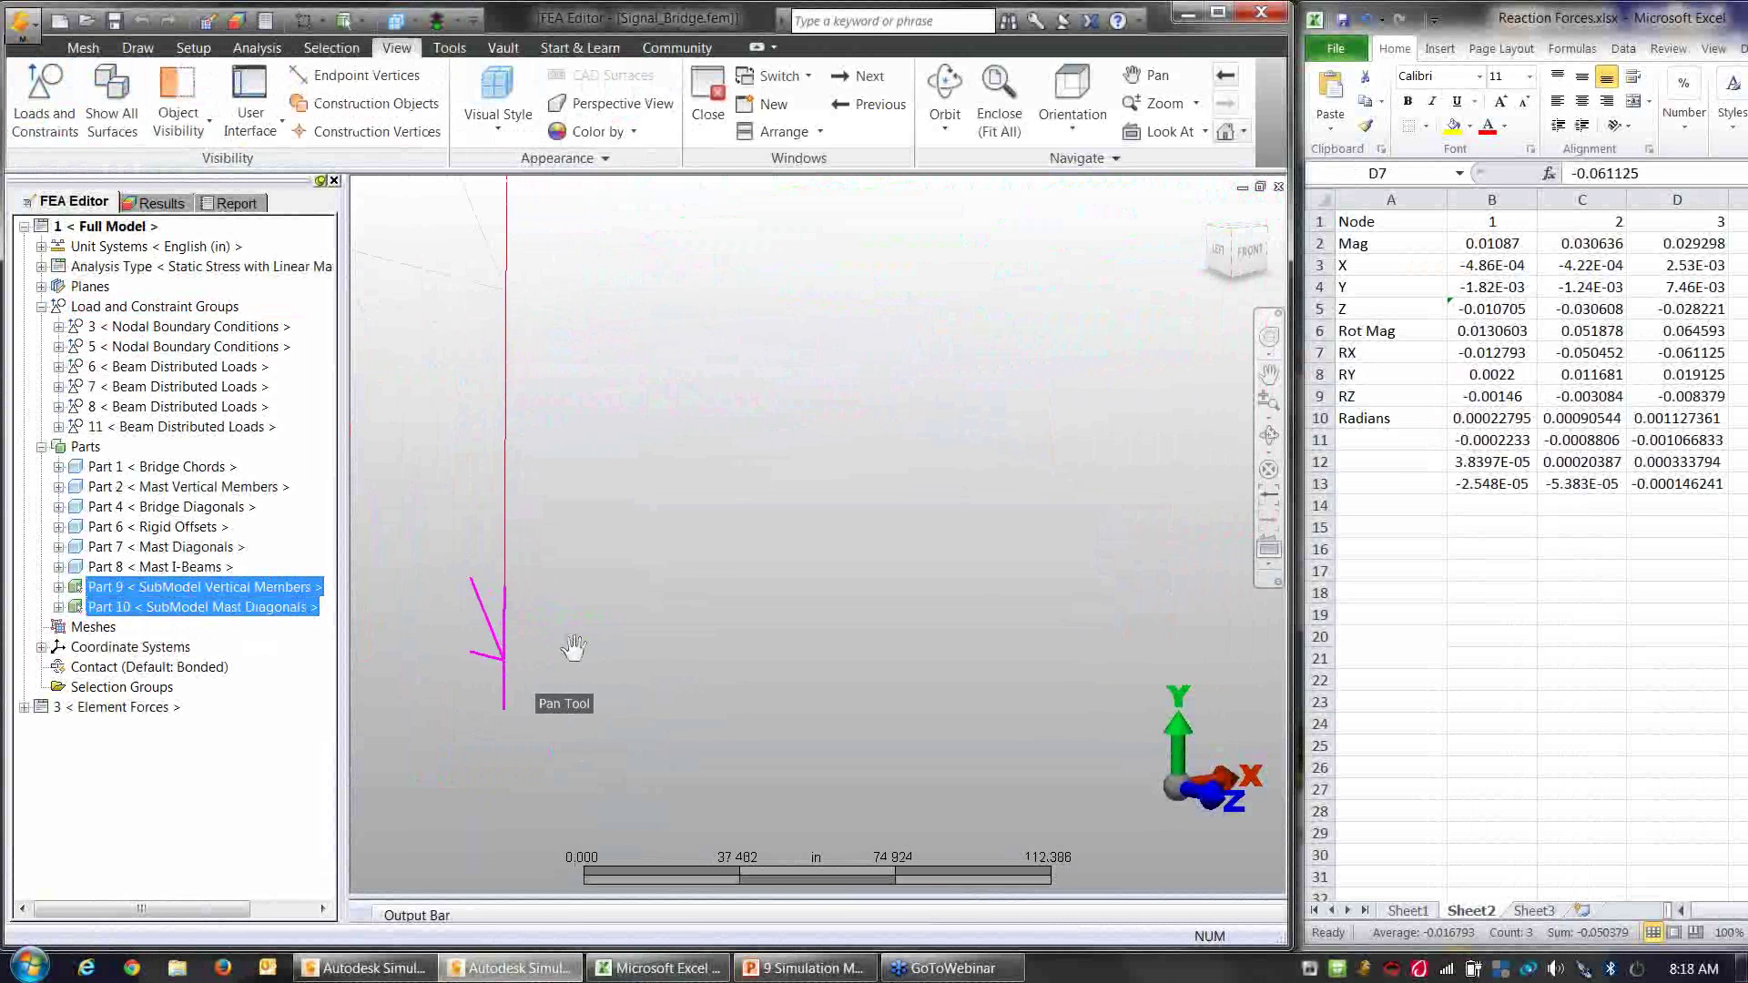
pyautogui.moveTo(573, 648); pyautogui.dragTo(667, 652, button='middle')
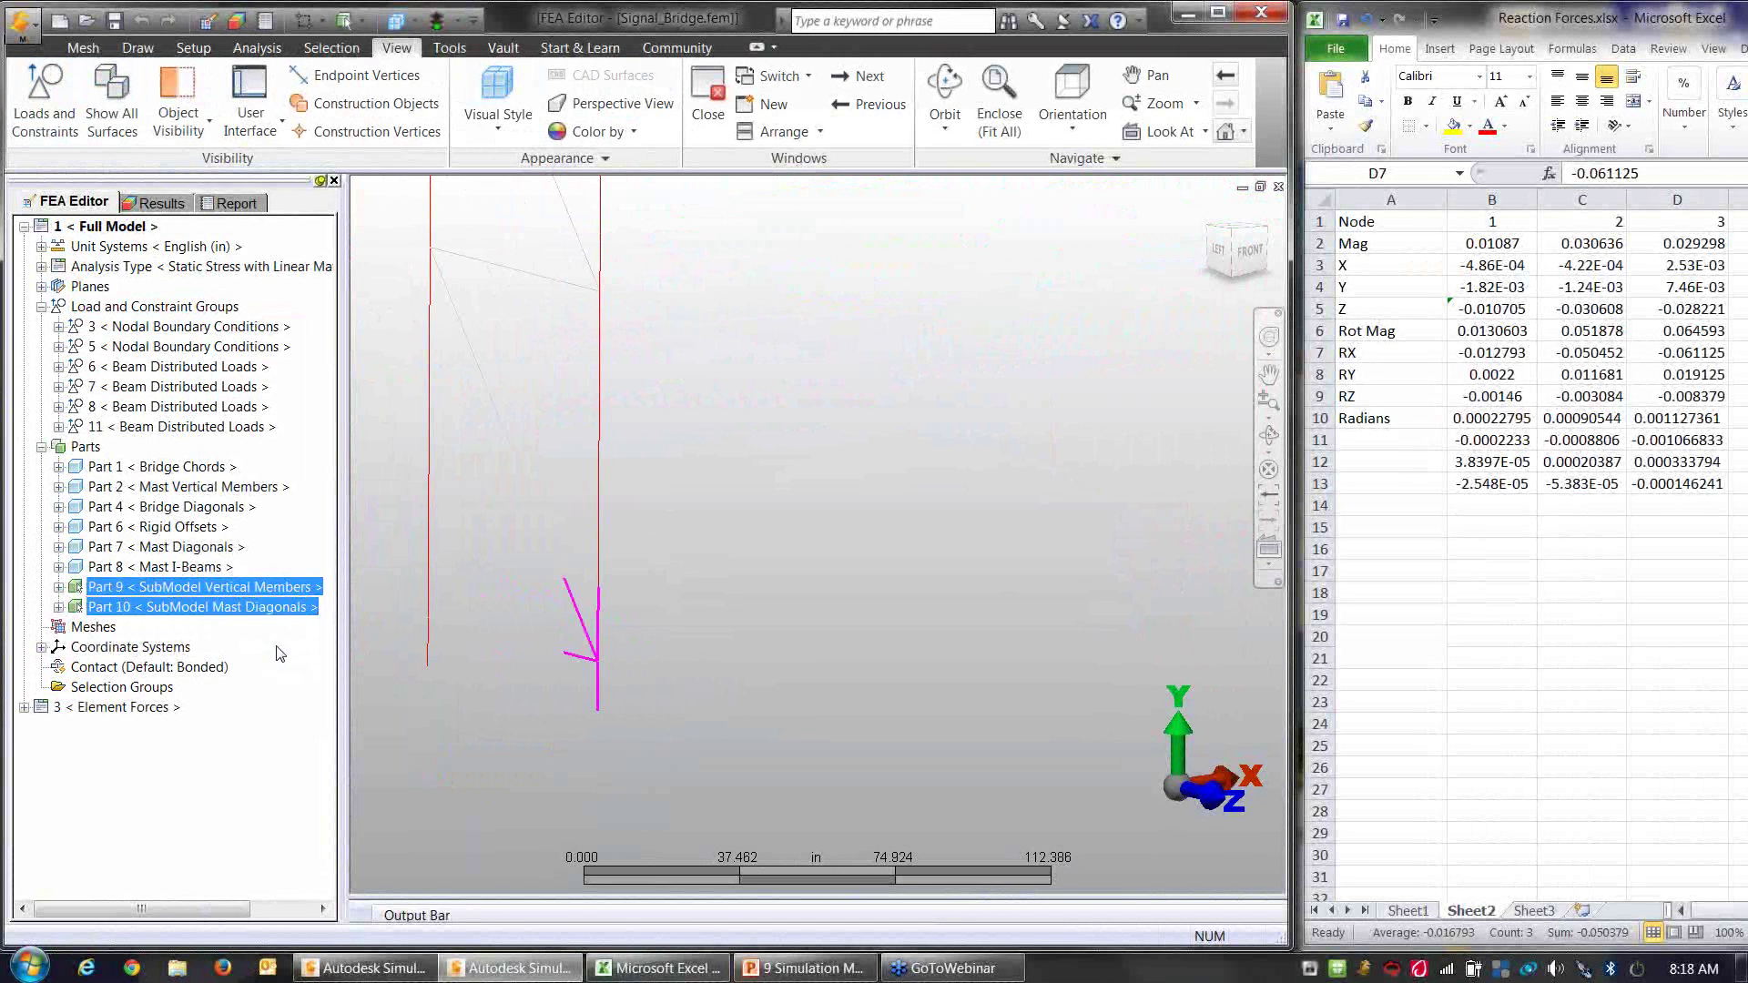
pyautogui.click(565, 777)
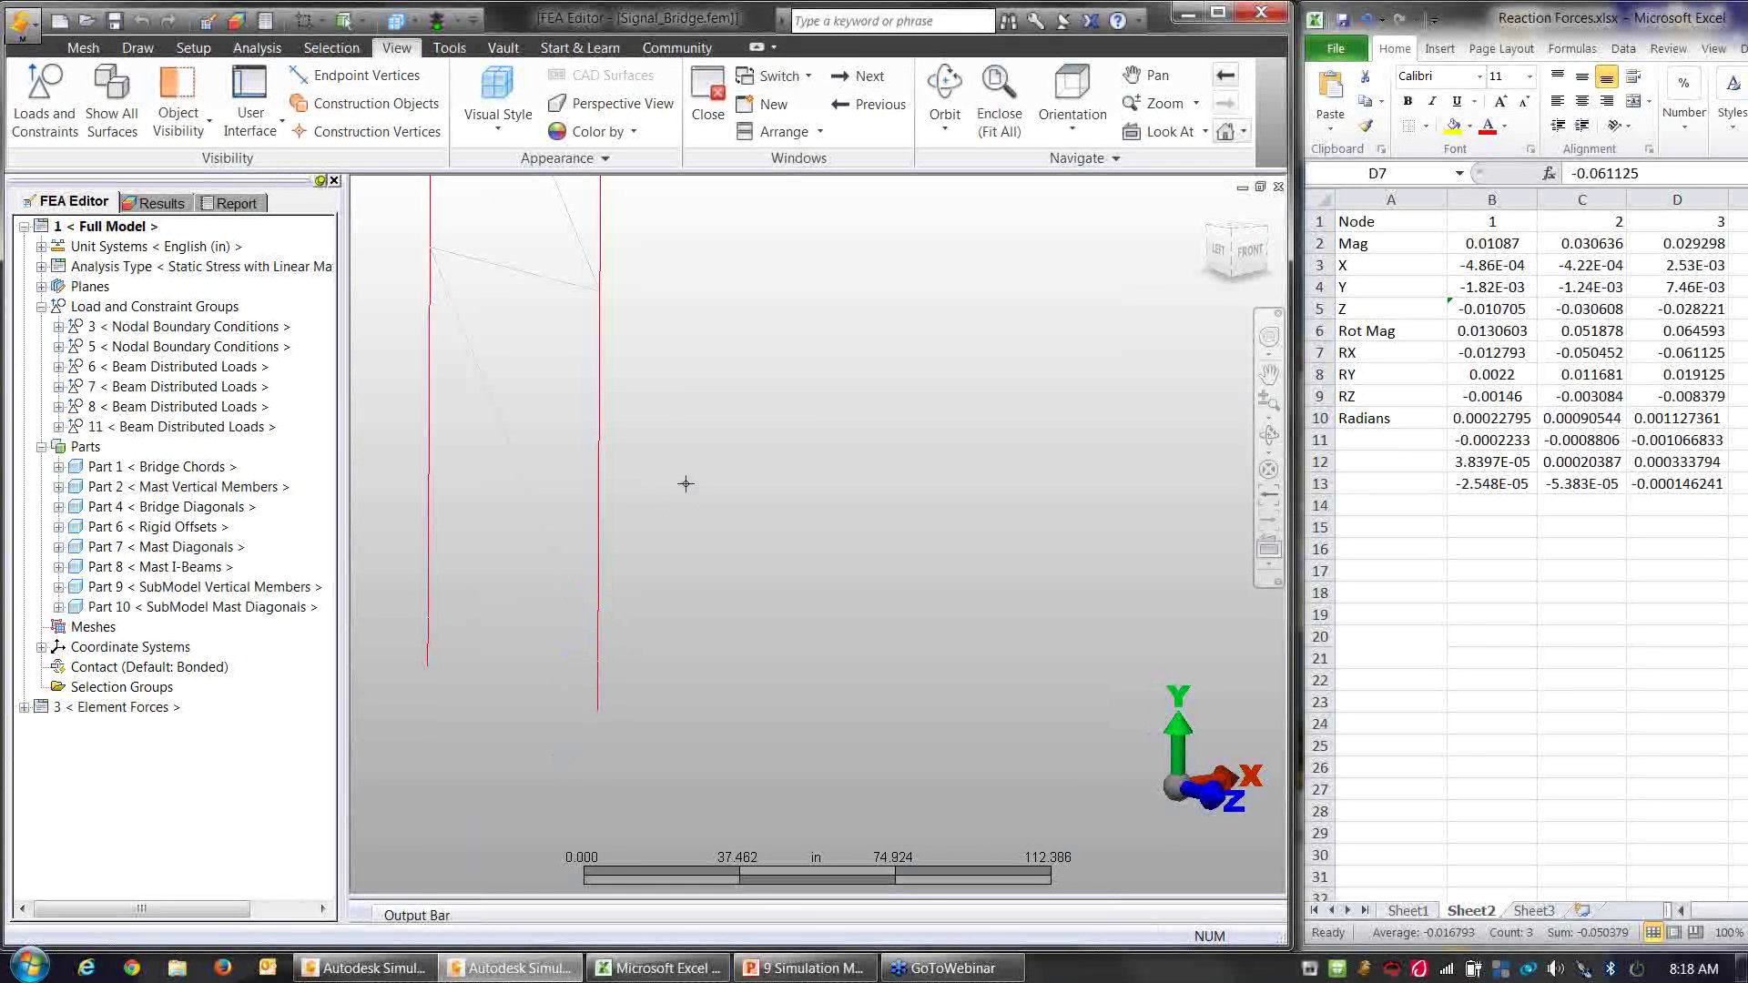
# Step: Inspect the pipe radii in the beam cross-section definition of Part 9 SubModel Vertical Members without changing them
pyautogui.click(58, 588)
pyautogui.doubleClick(152, 629)
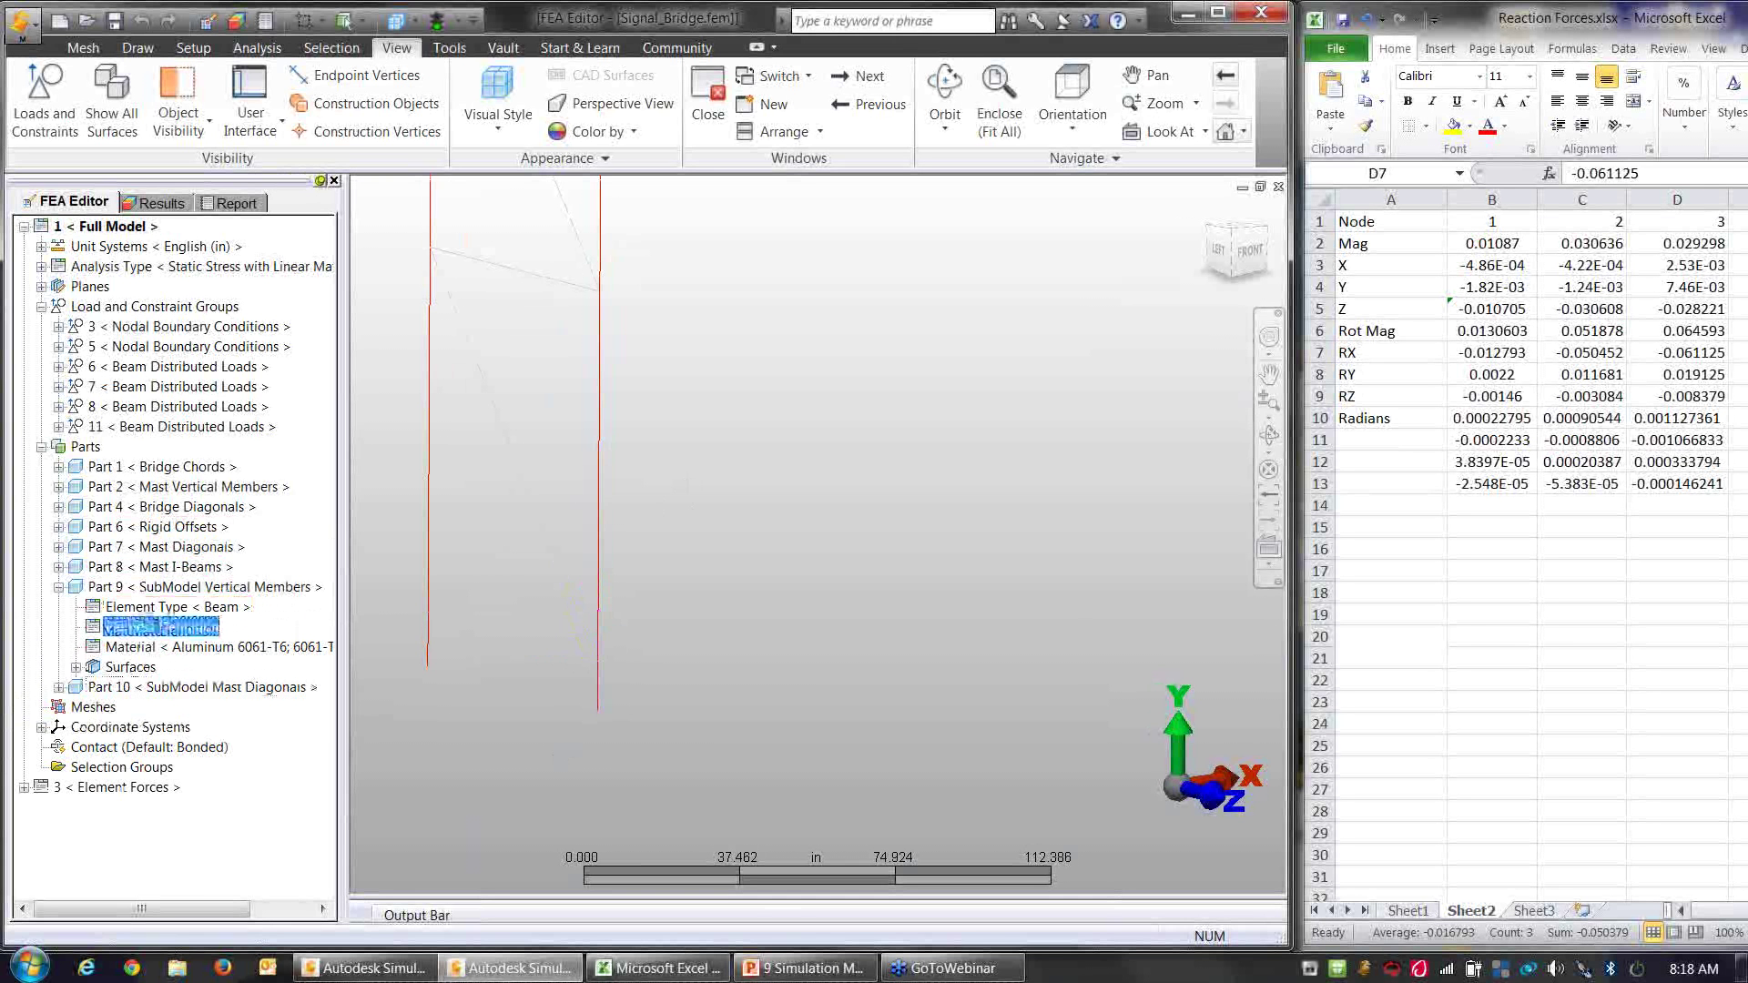
pyautogui.click(303, 425)
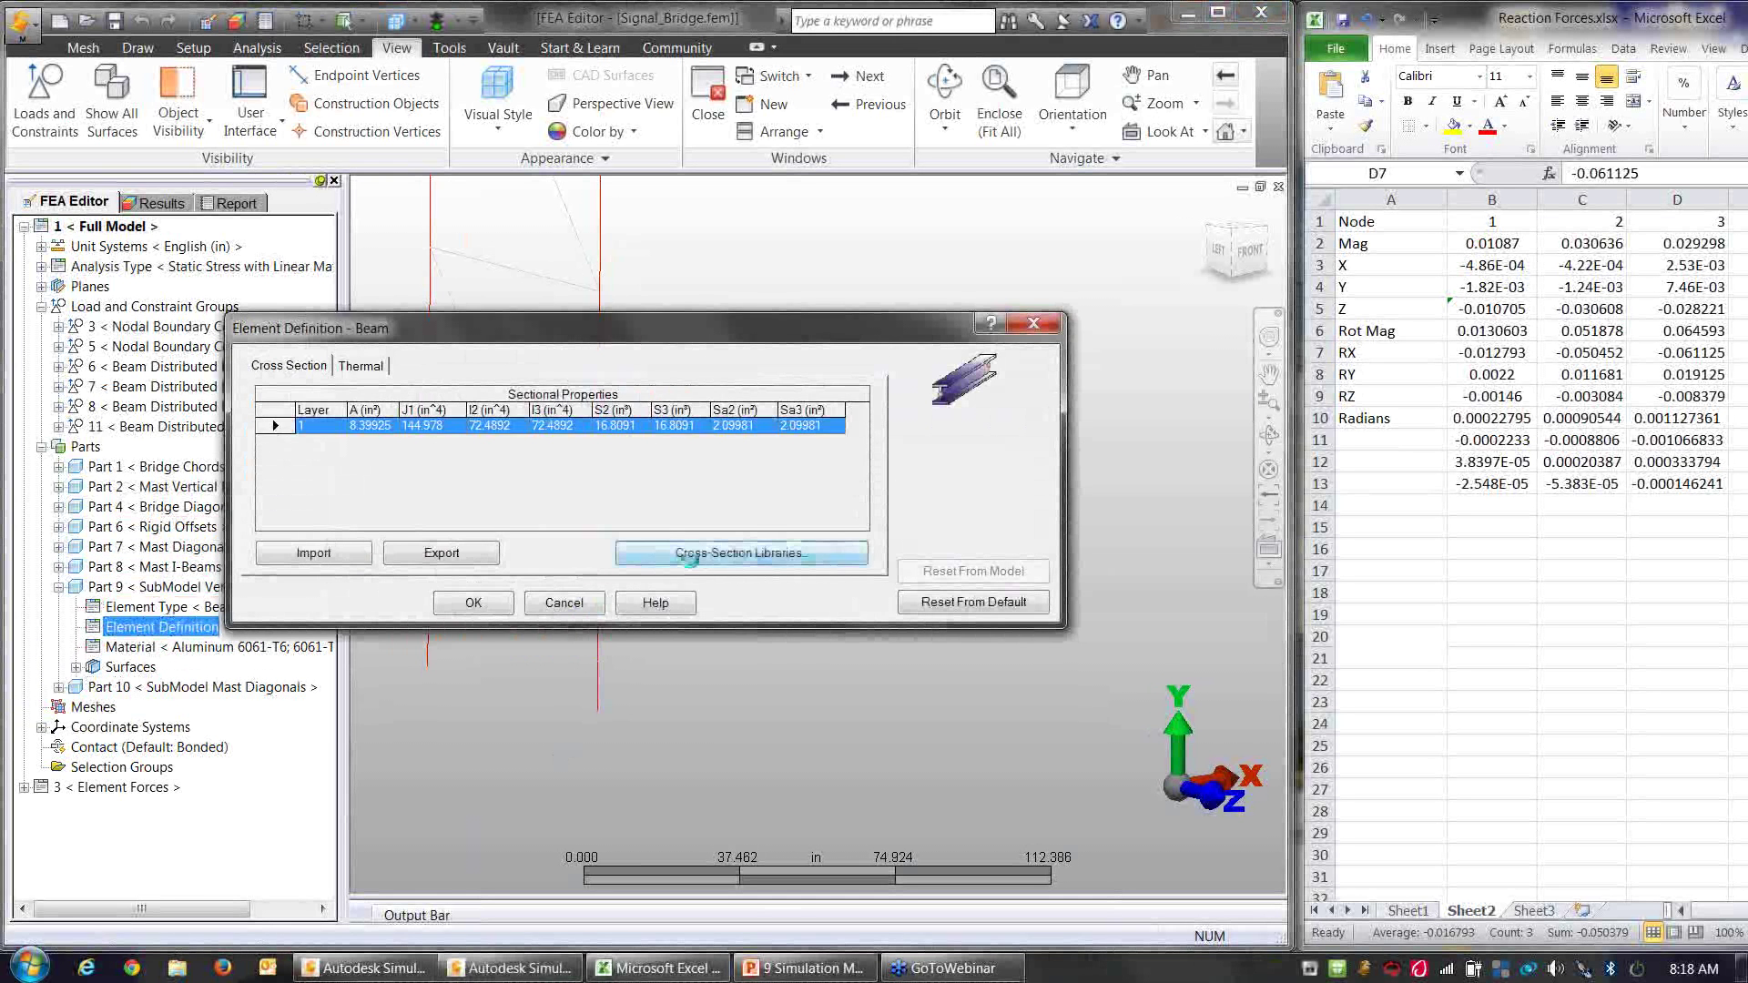
pyautogui.click(691, 559)
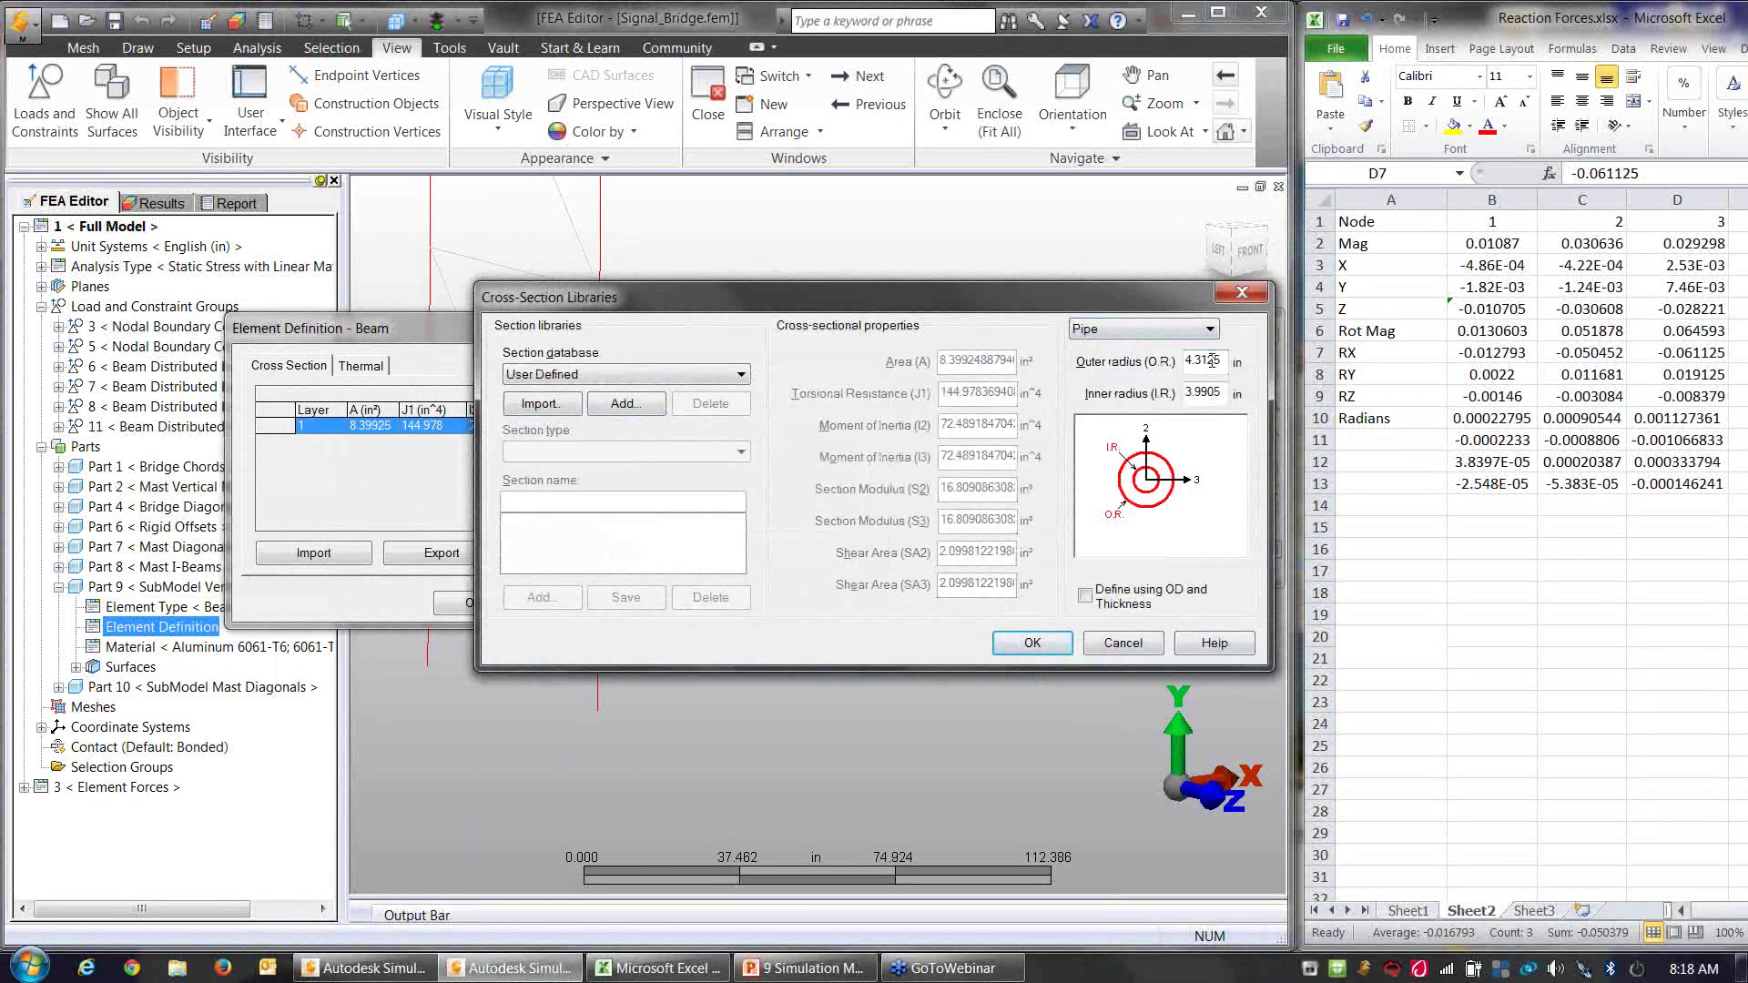
pyautogui.click(1127, 644)
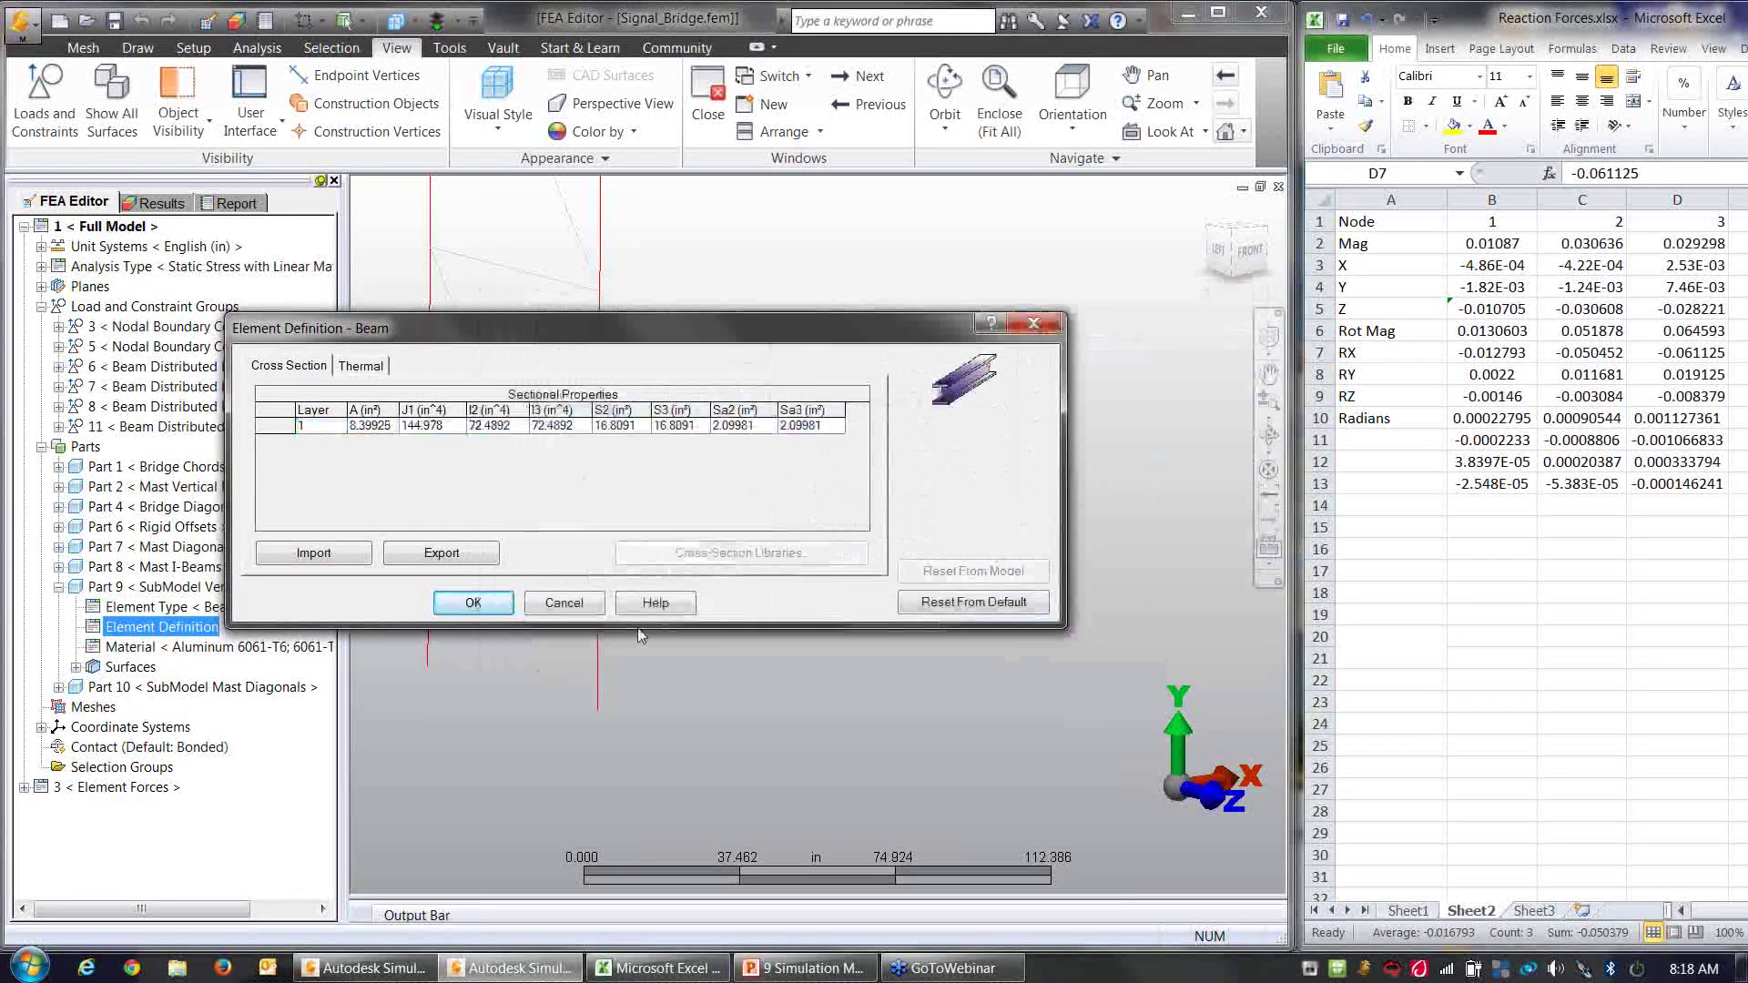
pyautogui.click(580, 614)
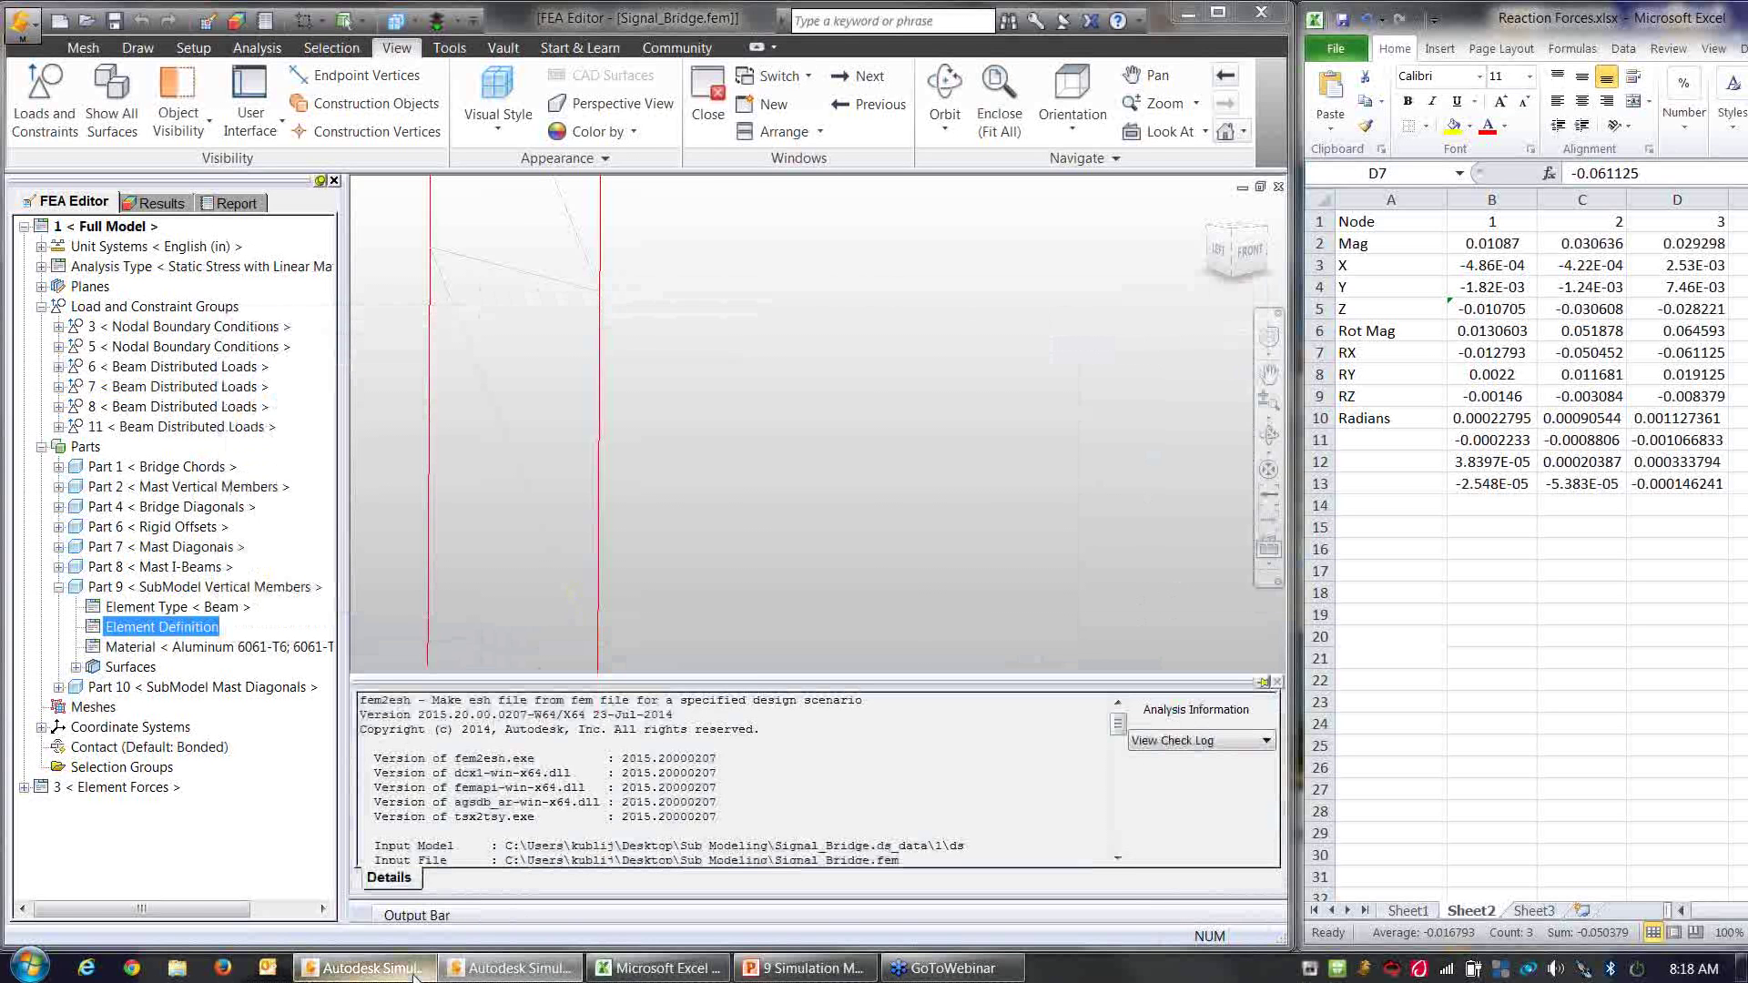
# Step: Switch back to the Base.fem submodel and examine the pipe geometry, branch joints and base connection
pyautogui.click(415, 971)
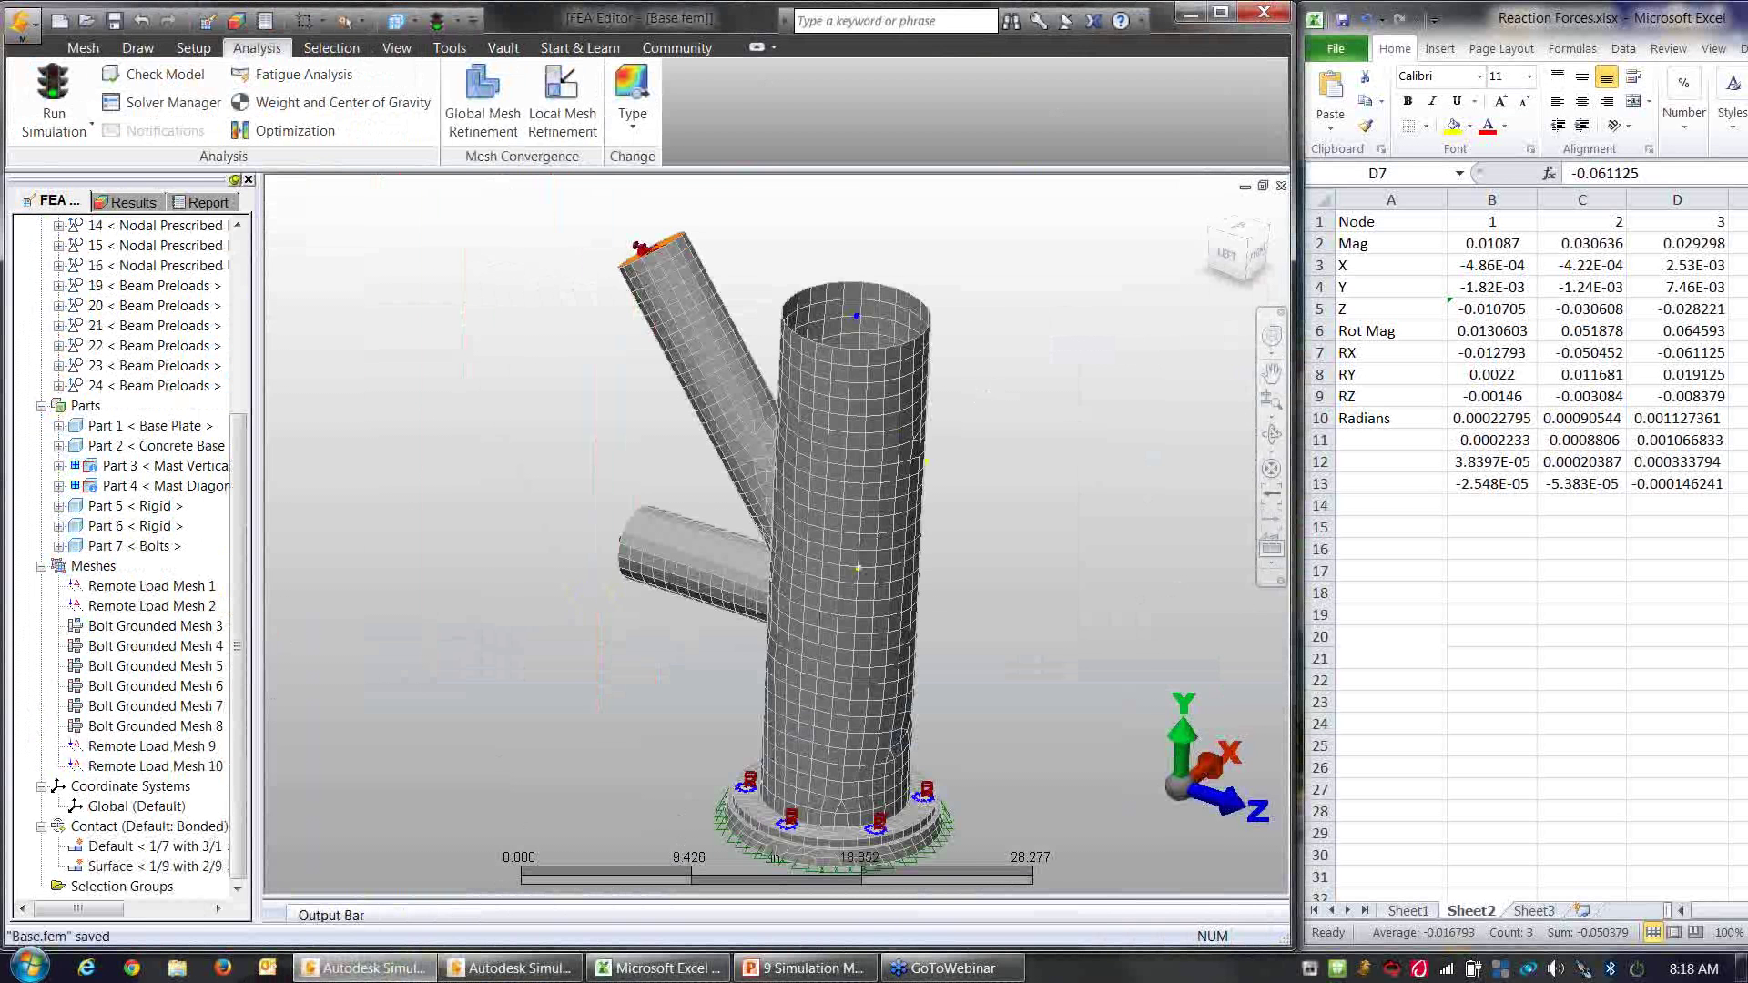
pyautogui.moveTo(958, 572); pyautogui.dragTo(953, 570, button='middle')
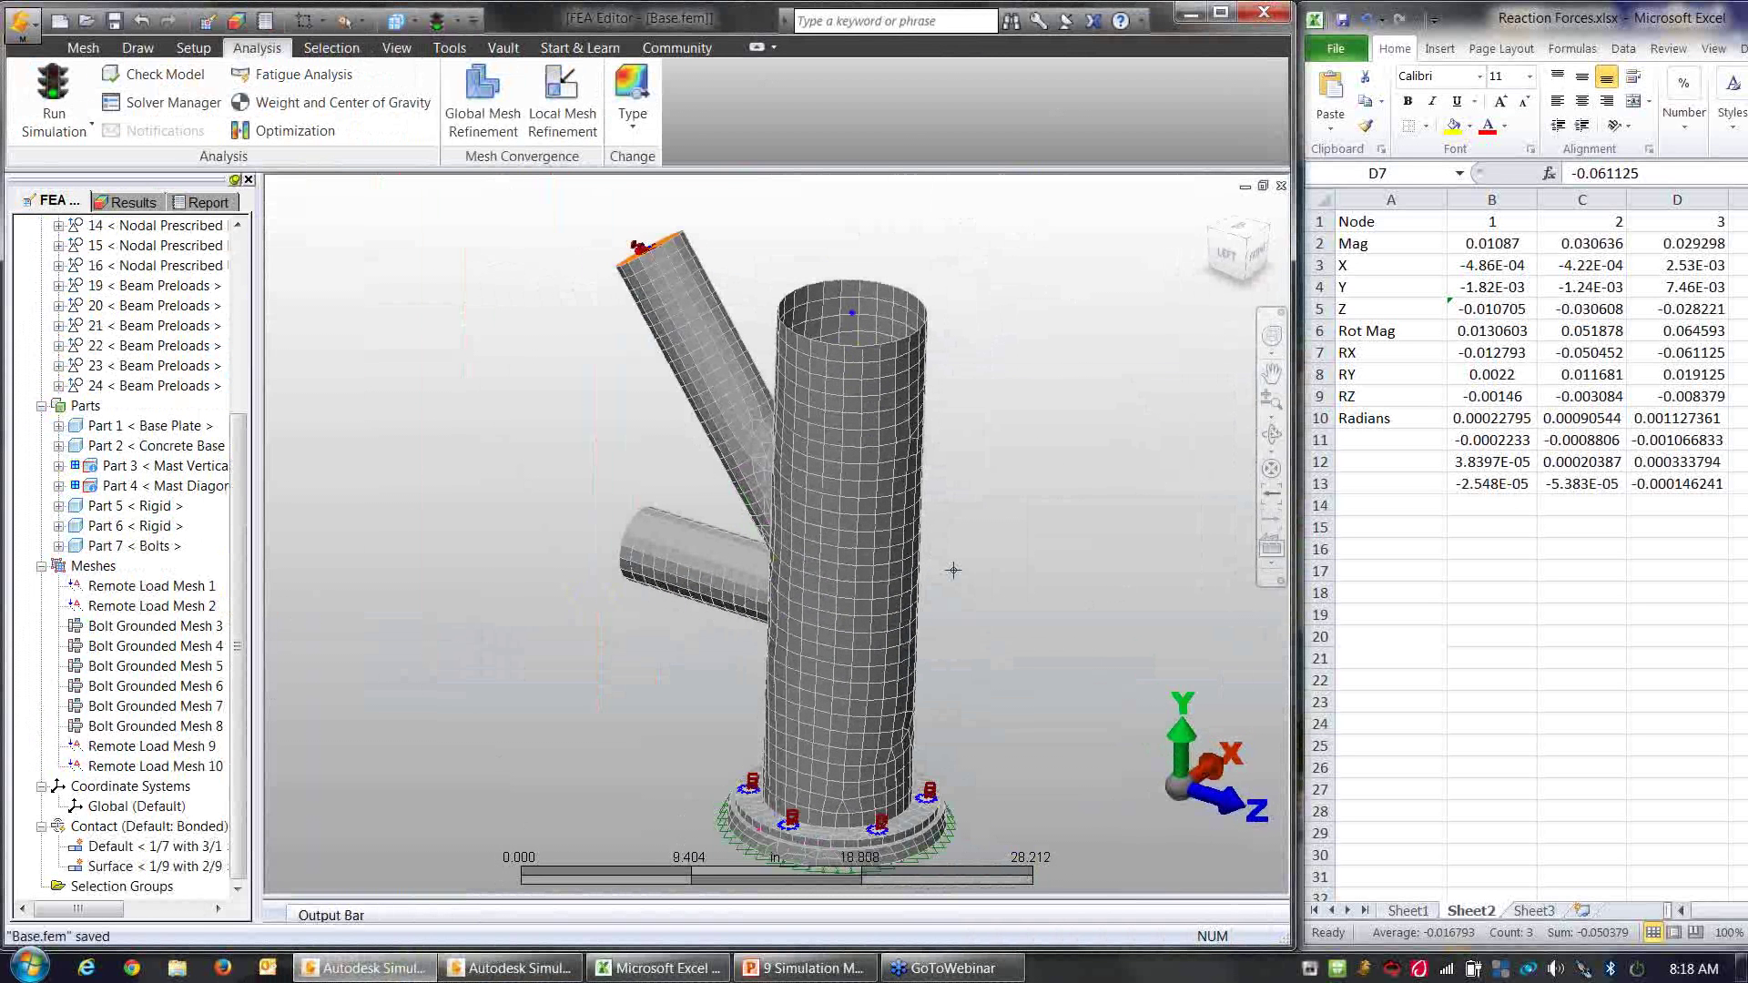
pyautogui.moveTo(953, 570); pyautogui.dragTo(929, 527, button='middle')
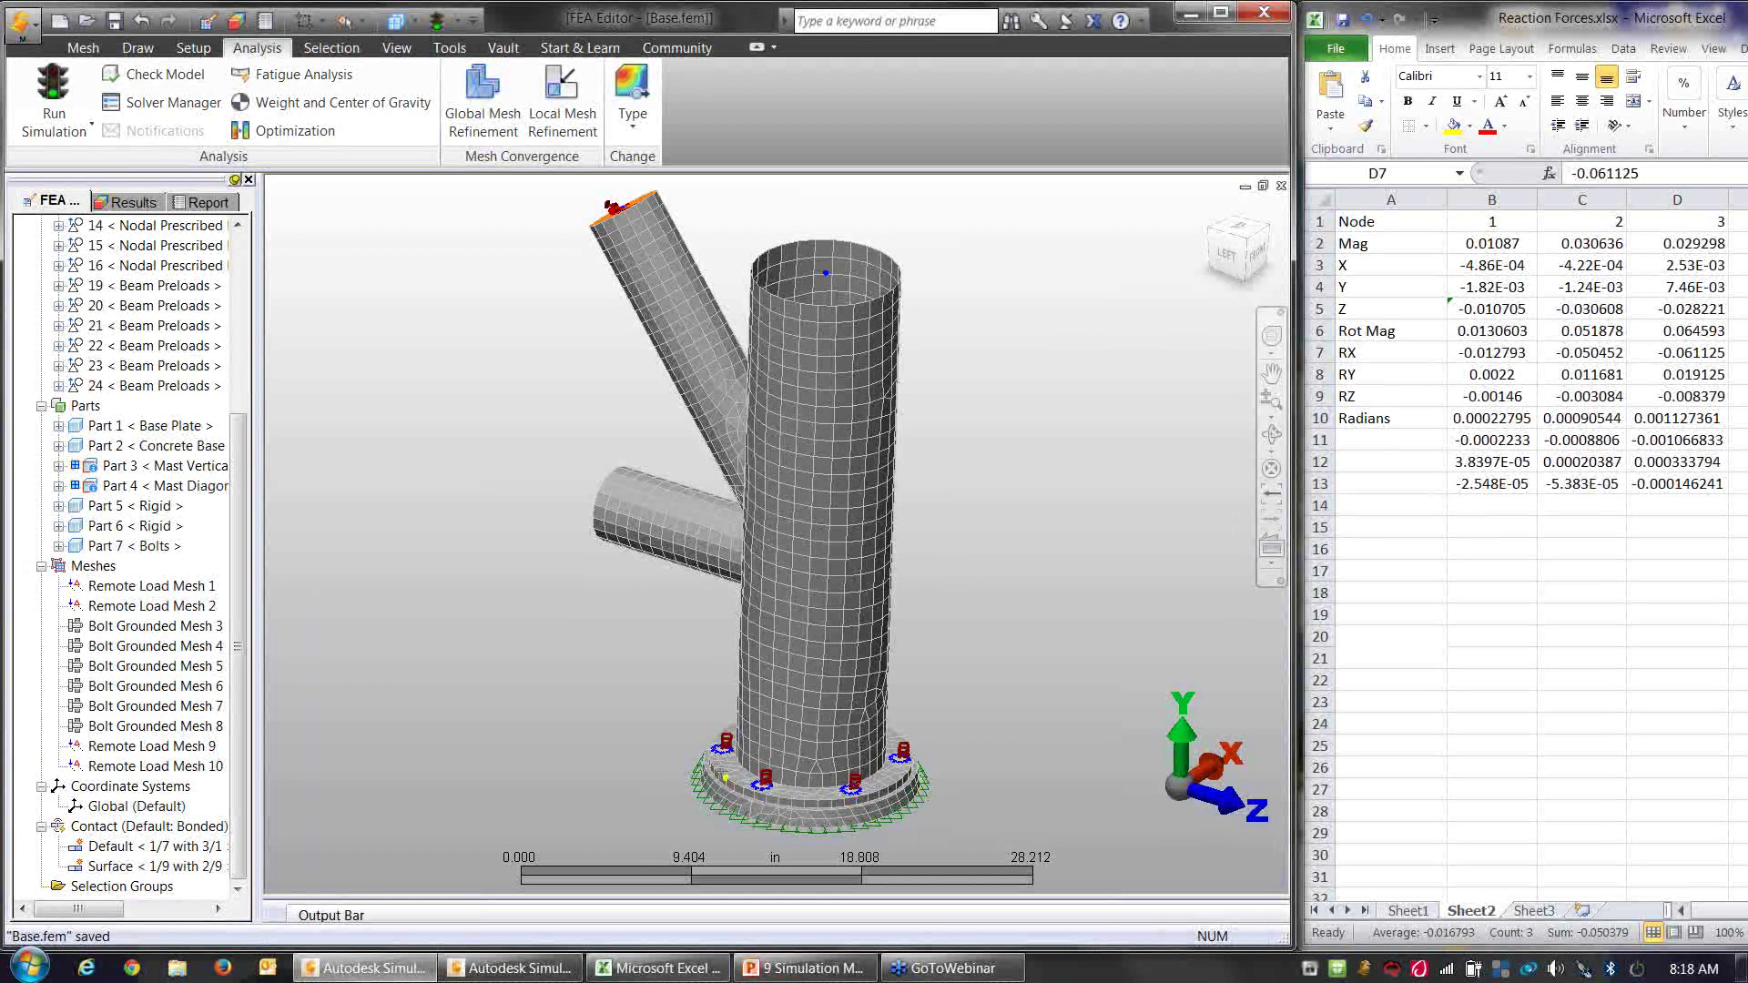
pyautogui.moveTo(634, 643); pyautogui.dragTo(690, 594, button='middle')
pyautogui.scroll(2, 691, 595)
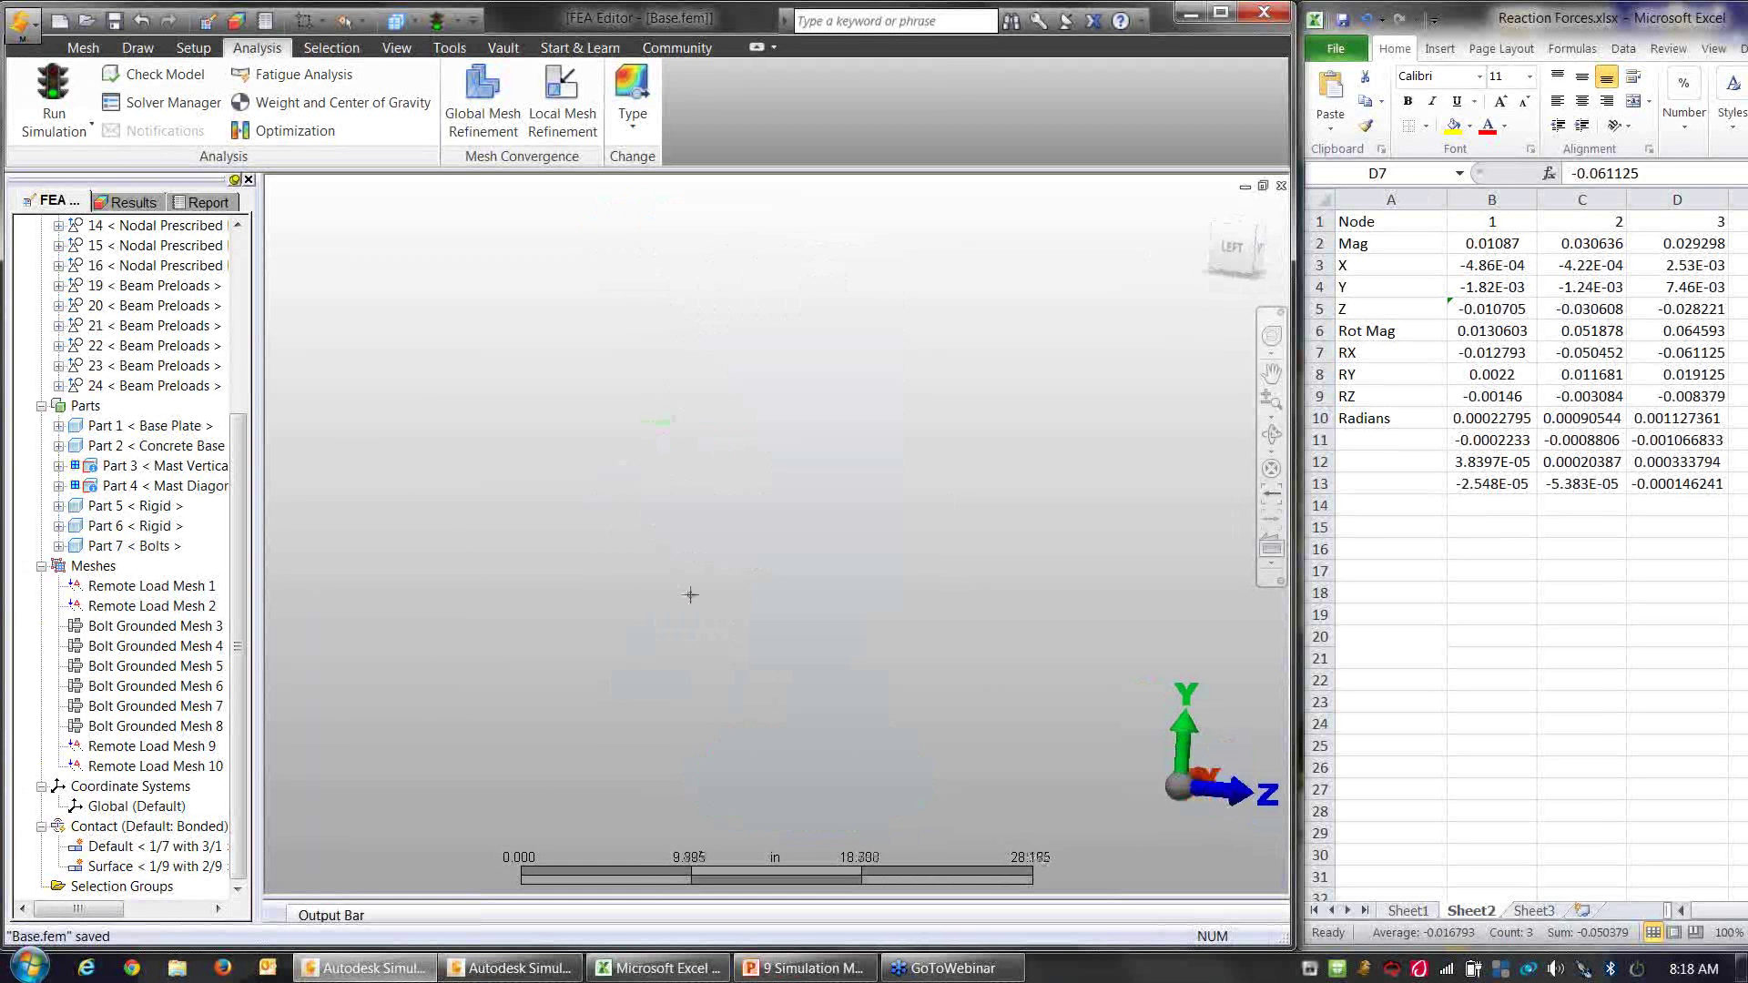
pyautogui.keyDown('ctrl'); pyautogui.moveTo(555, 815); pyautogui.dragTo(691, 659, button='middle'); pyautogui.keyUp('ctrl')
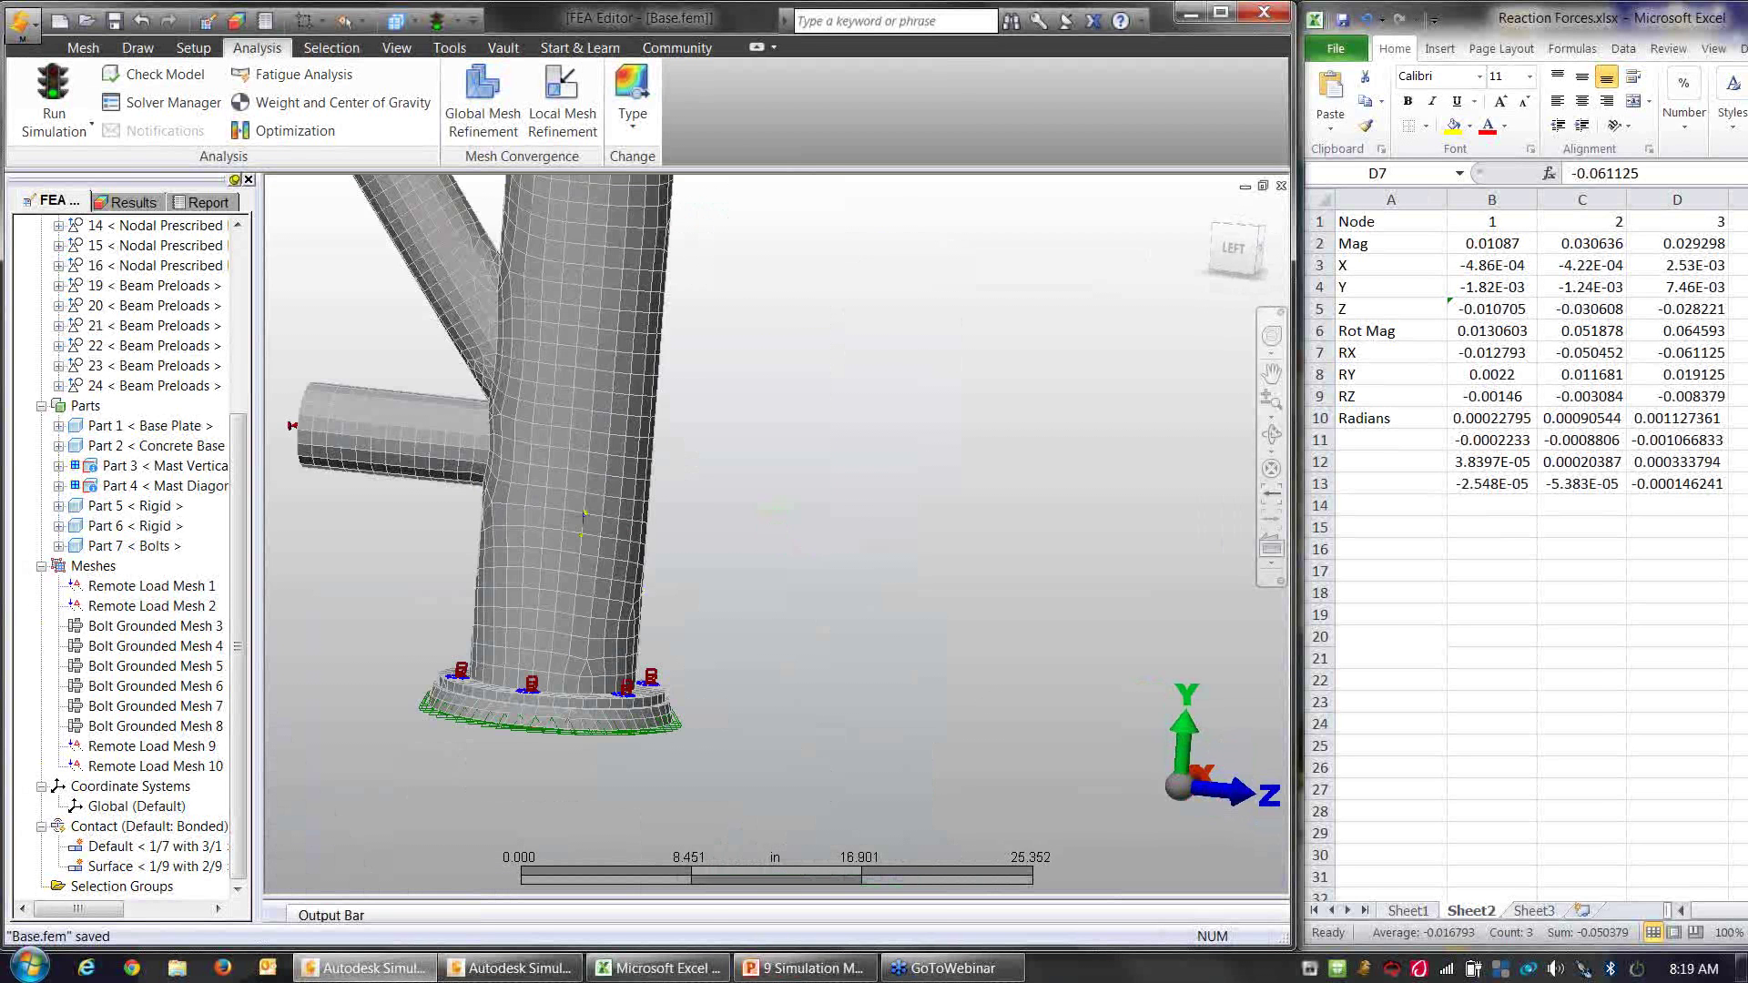
pyautogui.keyDown('ctrl'); pyautogui.moveTo(316, 411); pyautogui.dragTo(650, 551, button='middle'); pyautogui.keyUp('ctrl')
pyautogui.scroll(1, 649, 551)
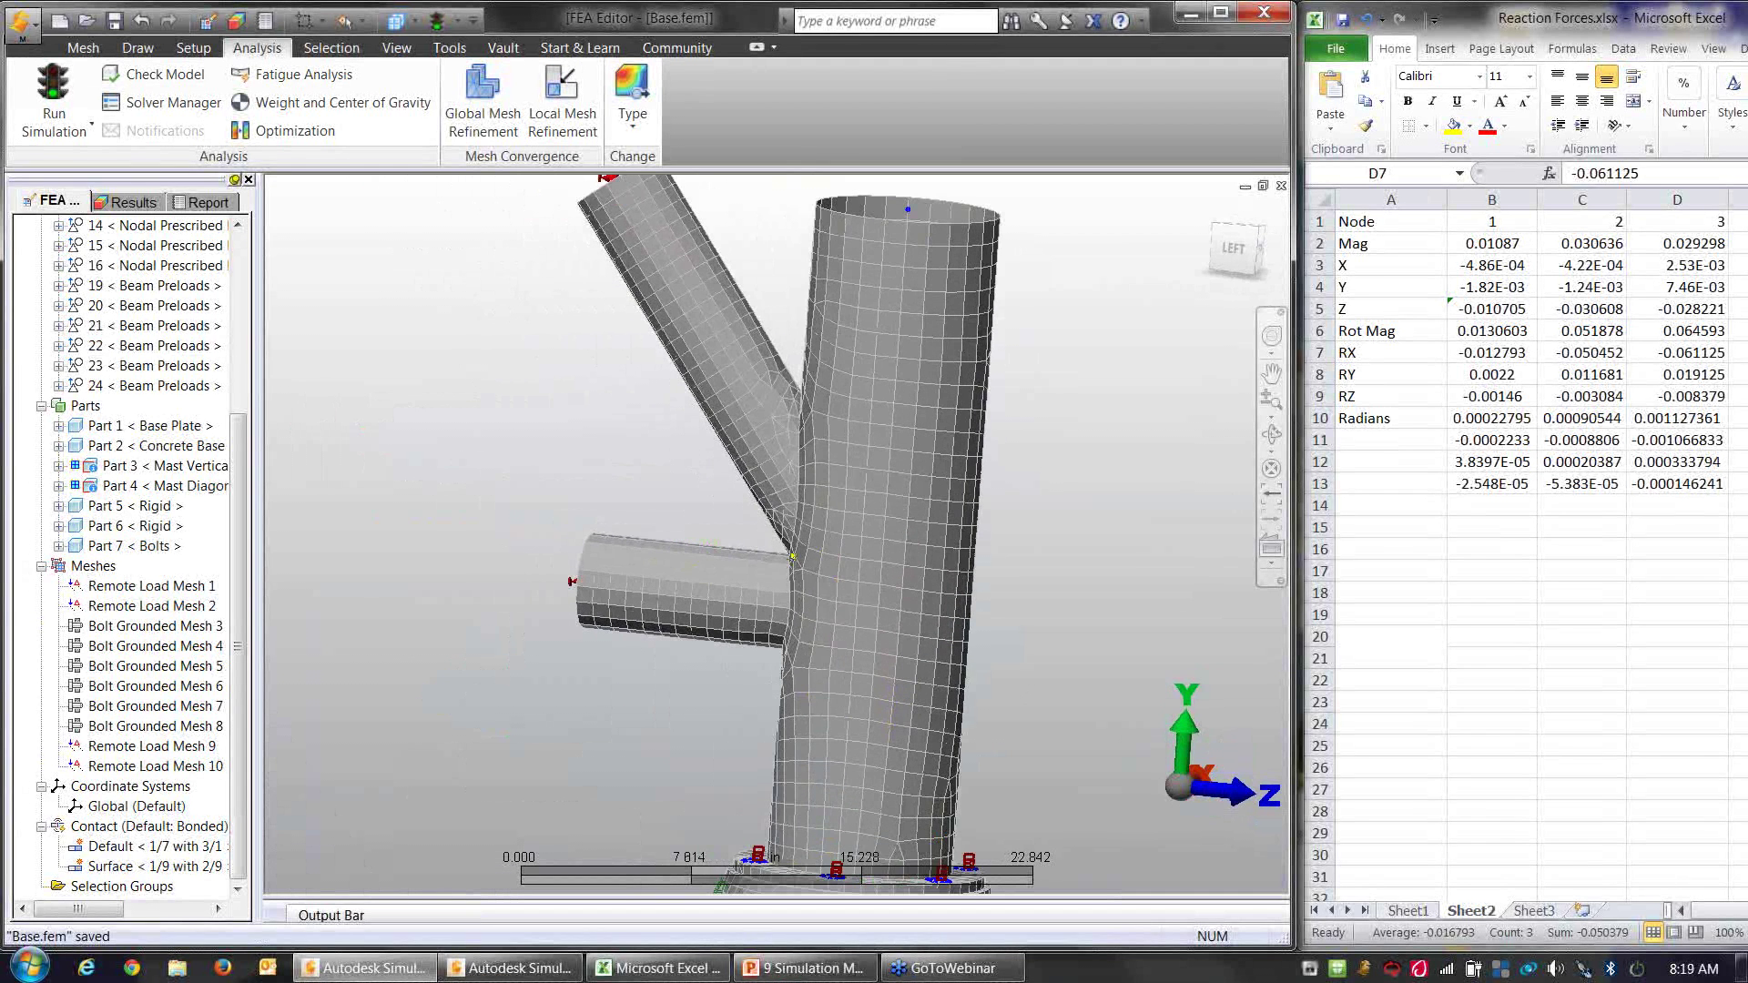
# Step: Examine the bolted base plate connection, the side branches and the open top of the vertical mast pipe in the submodel
pyautogui.moveTo(779, 642); pyautogui.dragTo(767, 560, button='middle')
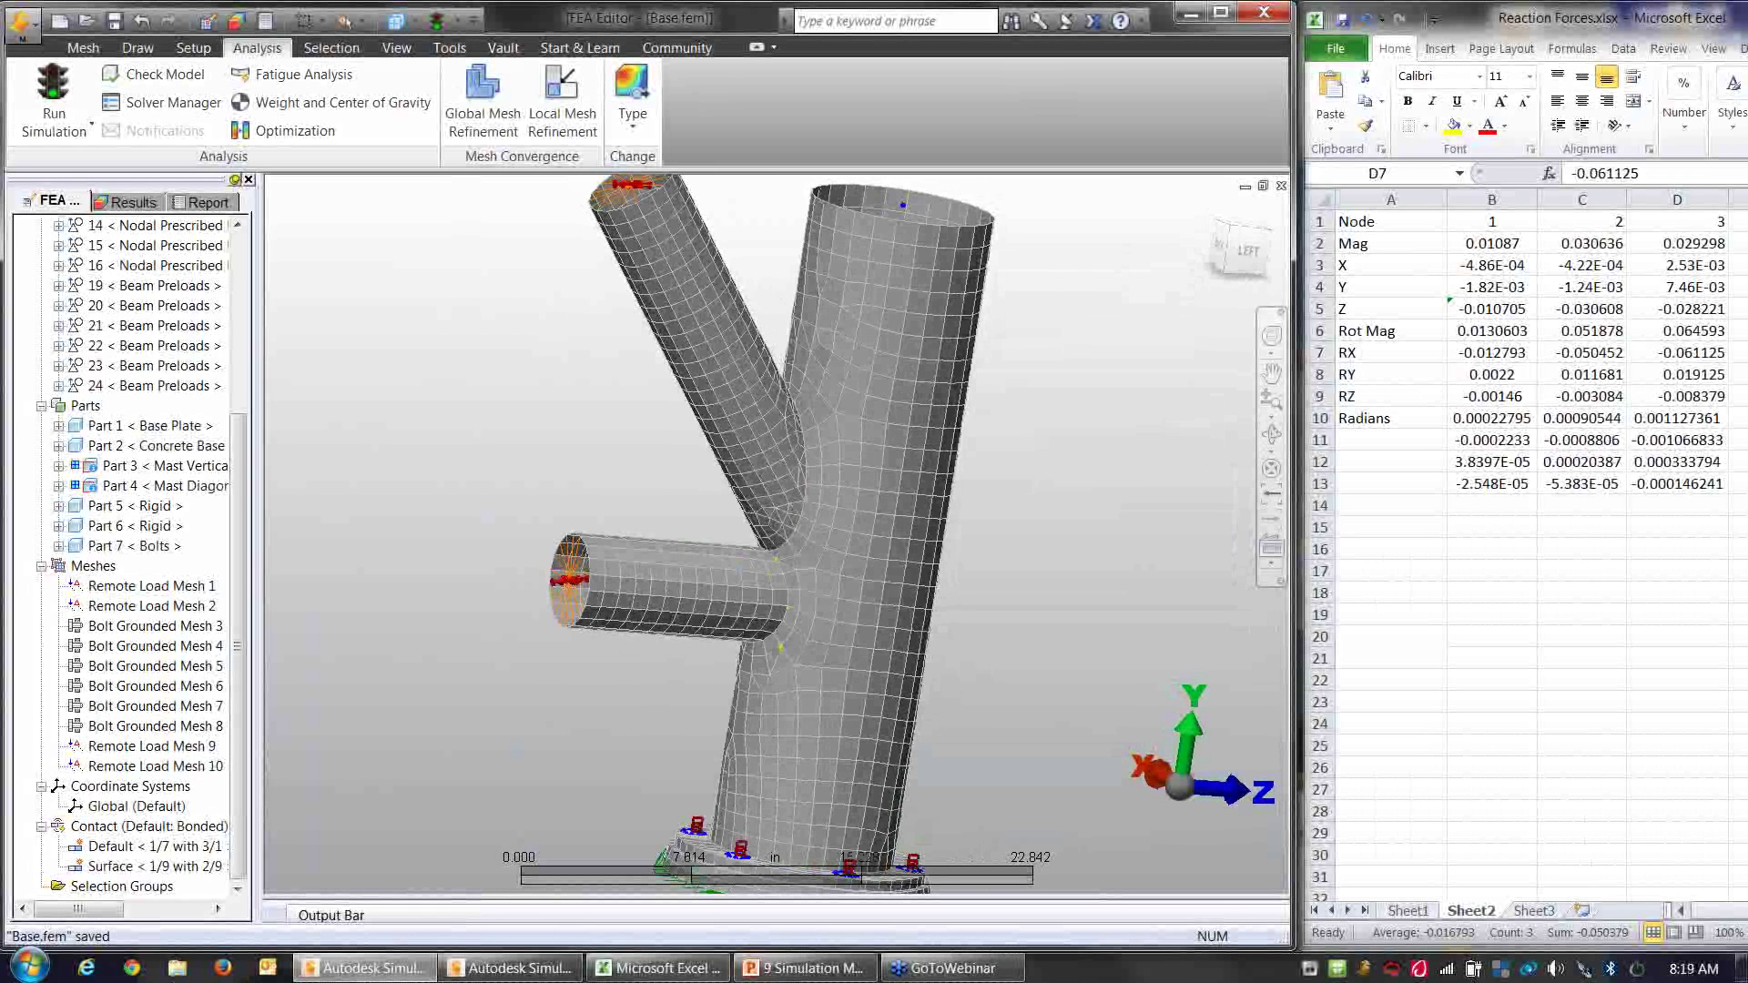
pyautogui.keyDown('ctrl'); pyautogui.moveTo(796, 715); pyautogui.dragTo(772, 577, button='middle'); pyautogui.keyUp('ctrl')
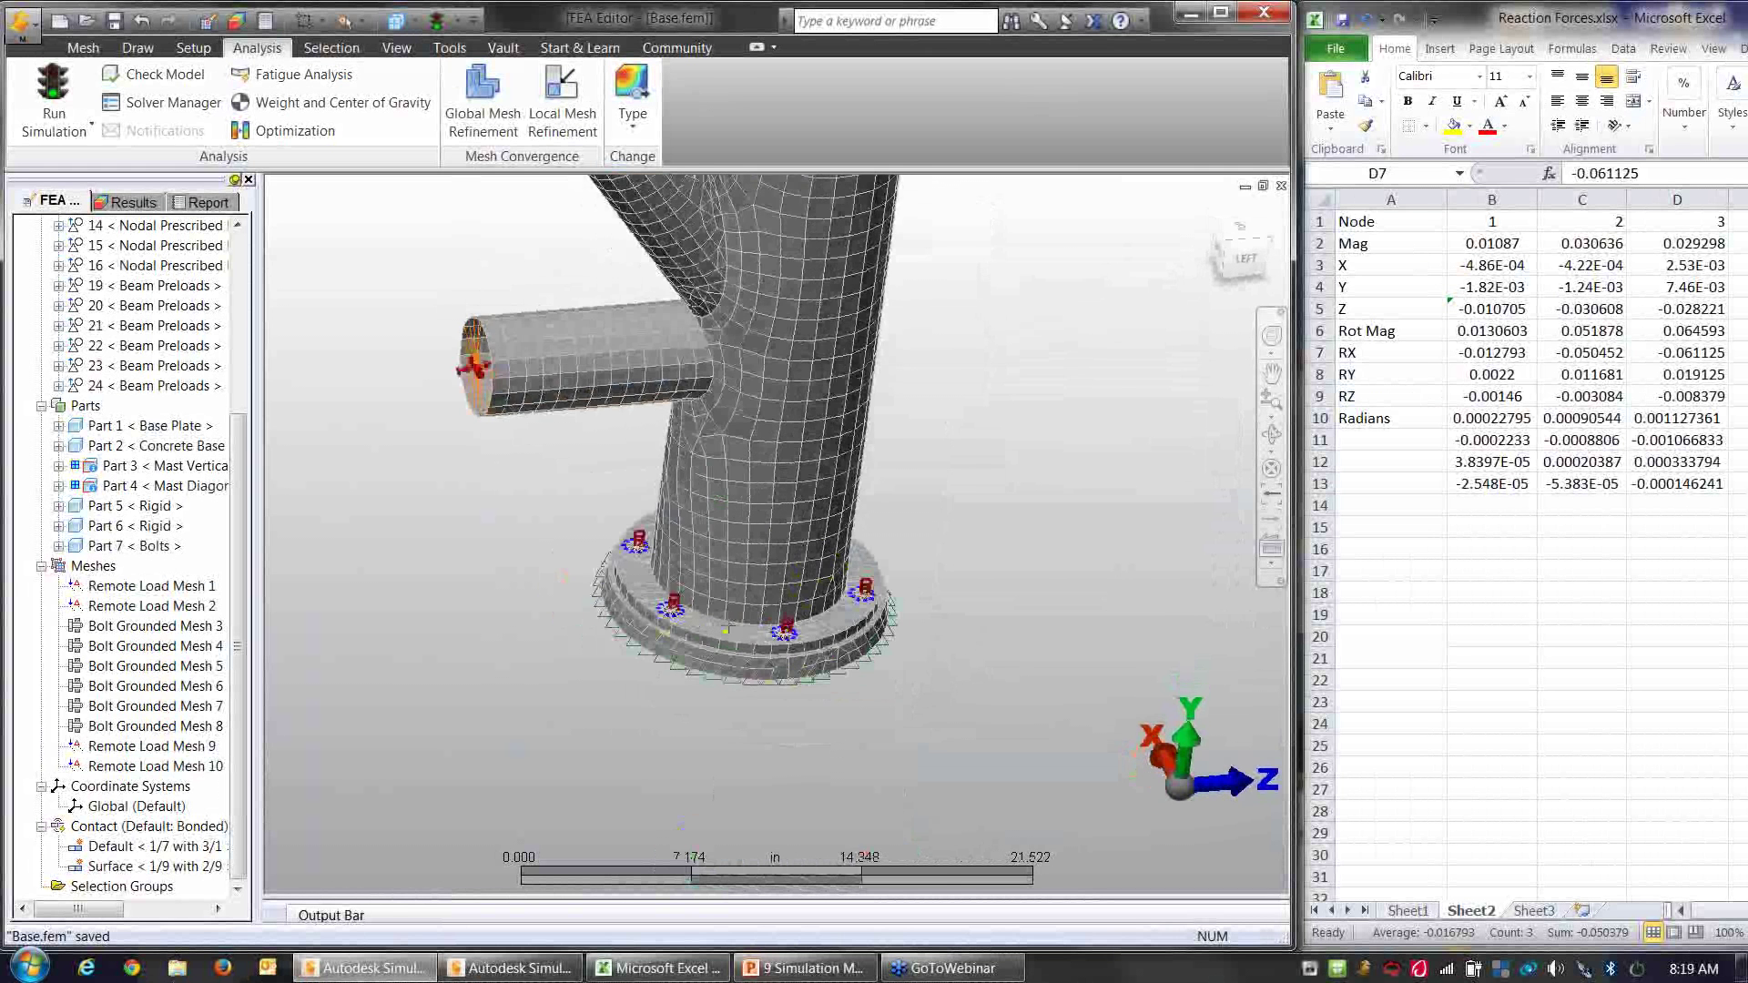
pyautogui.scroll(2, 729, 619)
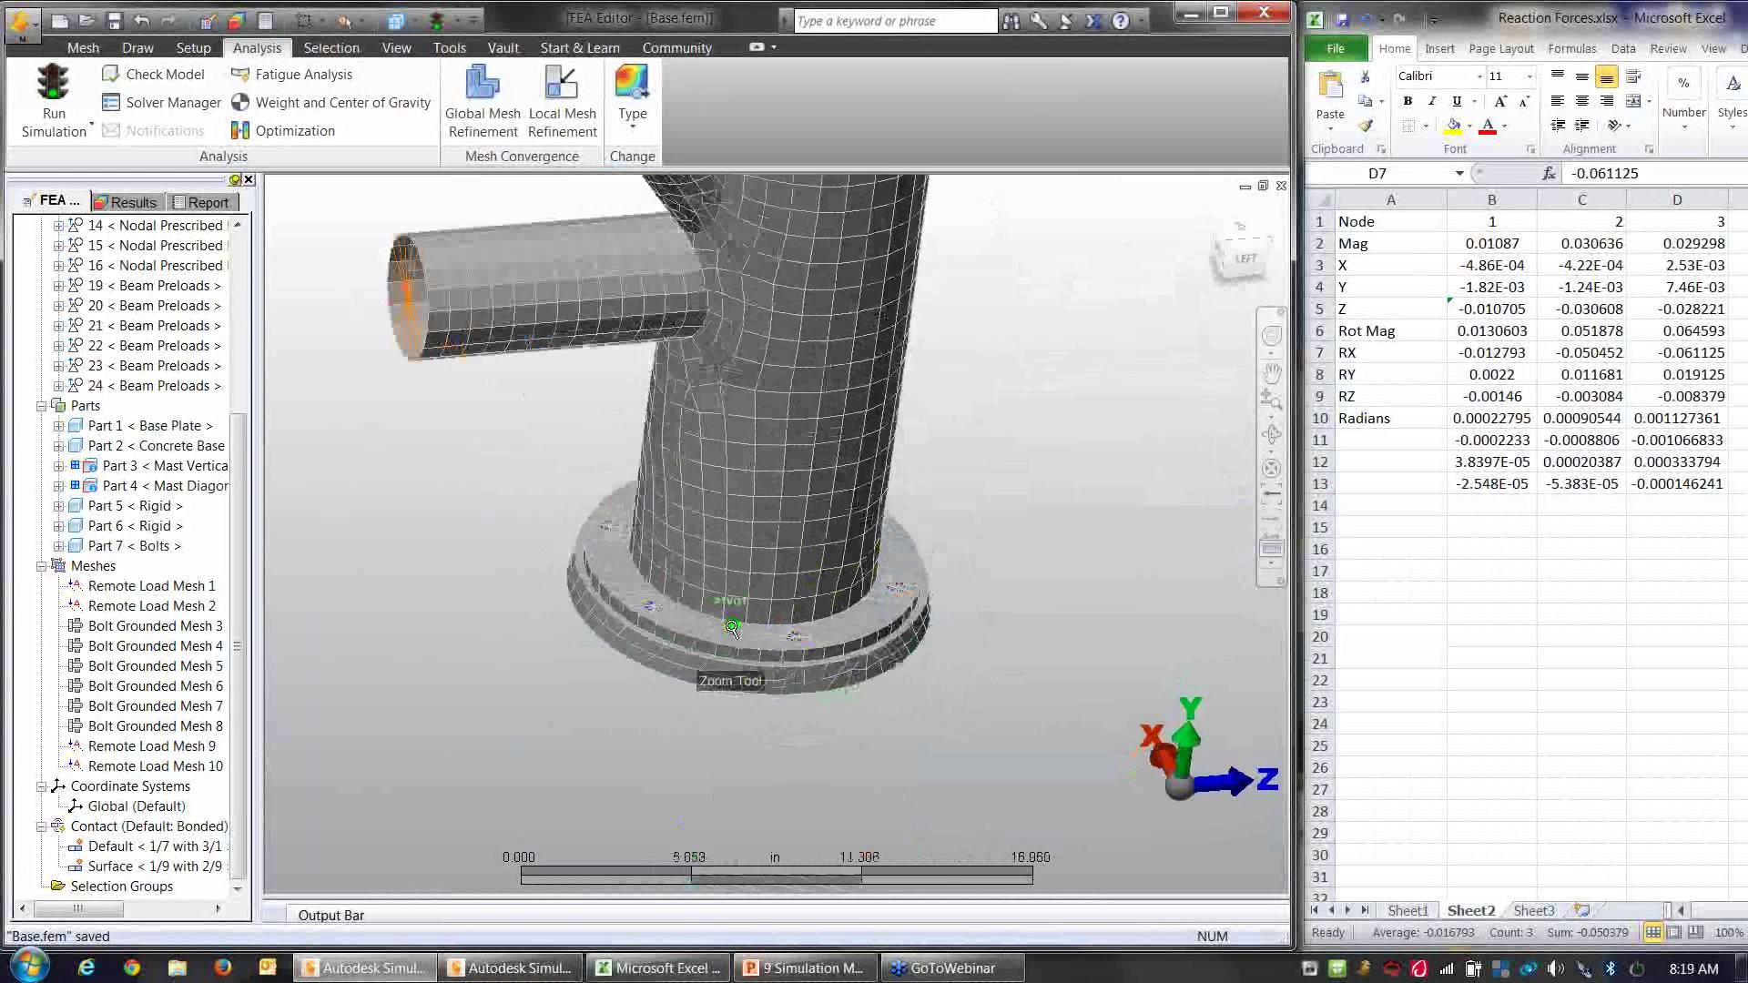
pyautogui.scroll(3, 728, 638)
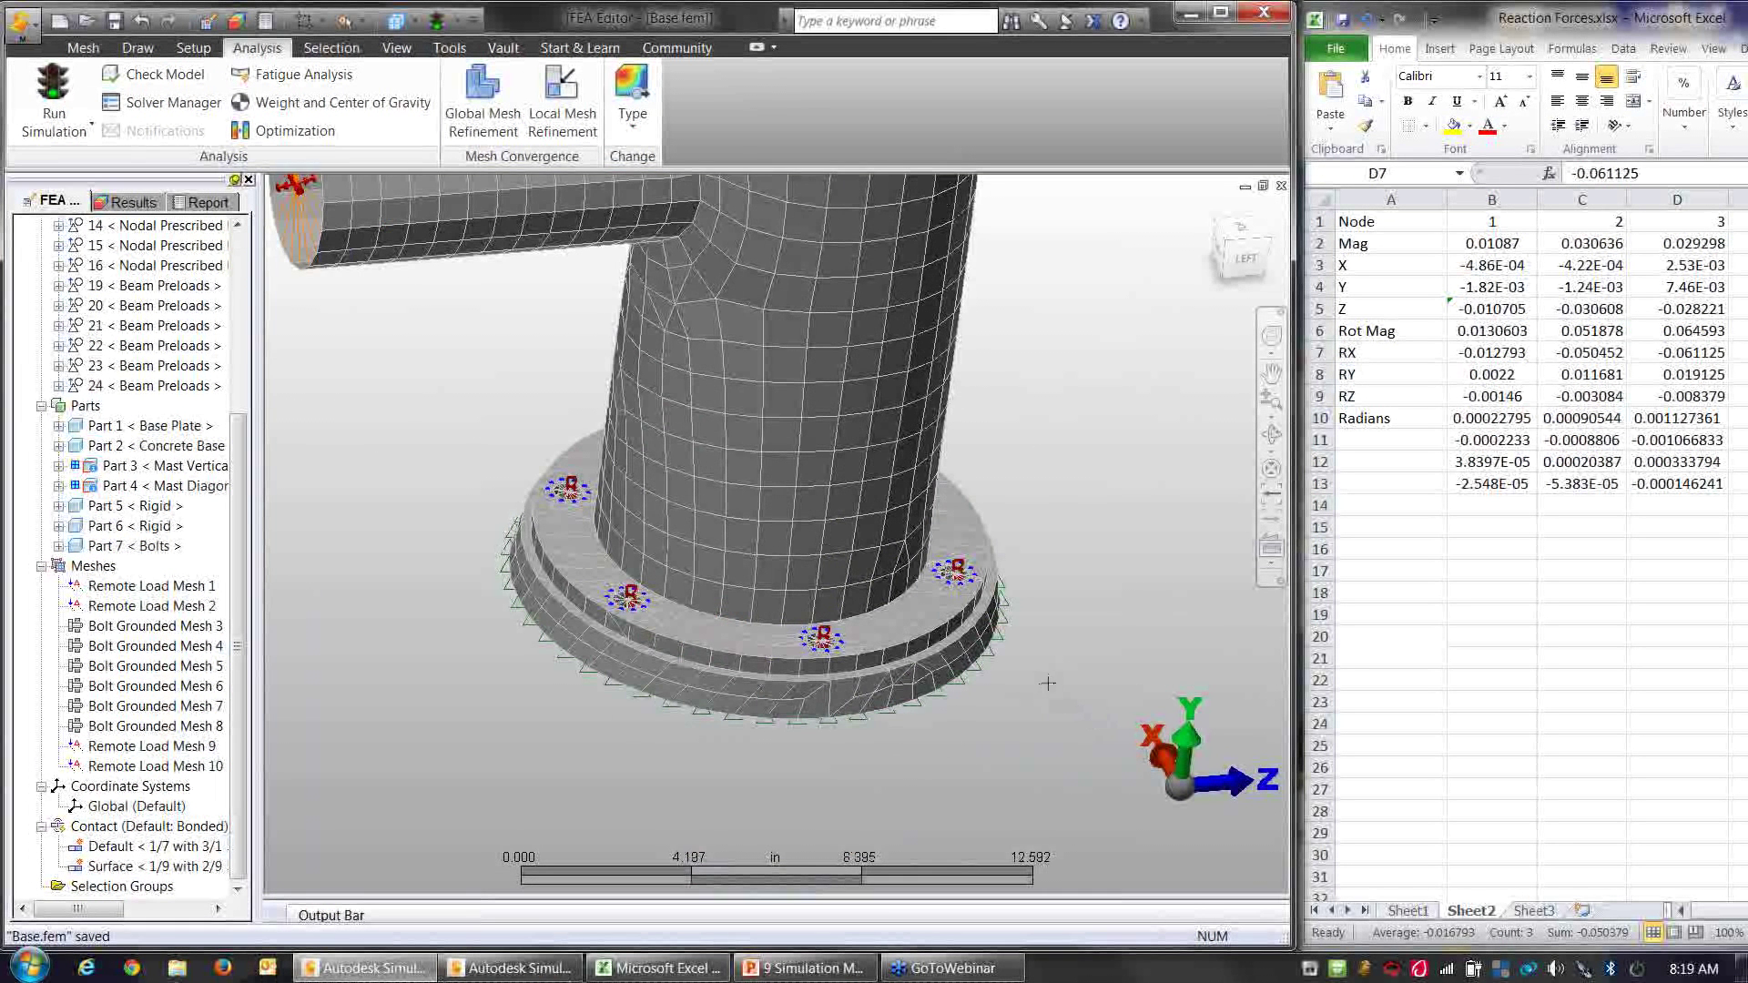
pyautogui.scroll(-5, 1048, 683)
pyautogui.moveTo(1047, 681); pyautogui.dragTo(898, 595, button='middle')
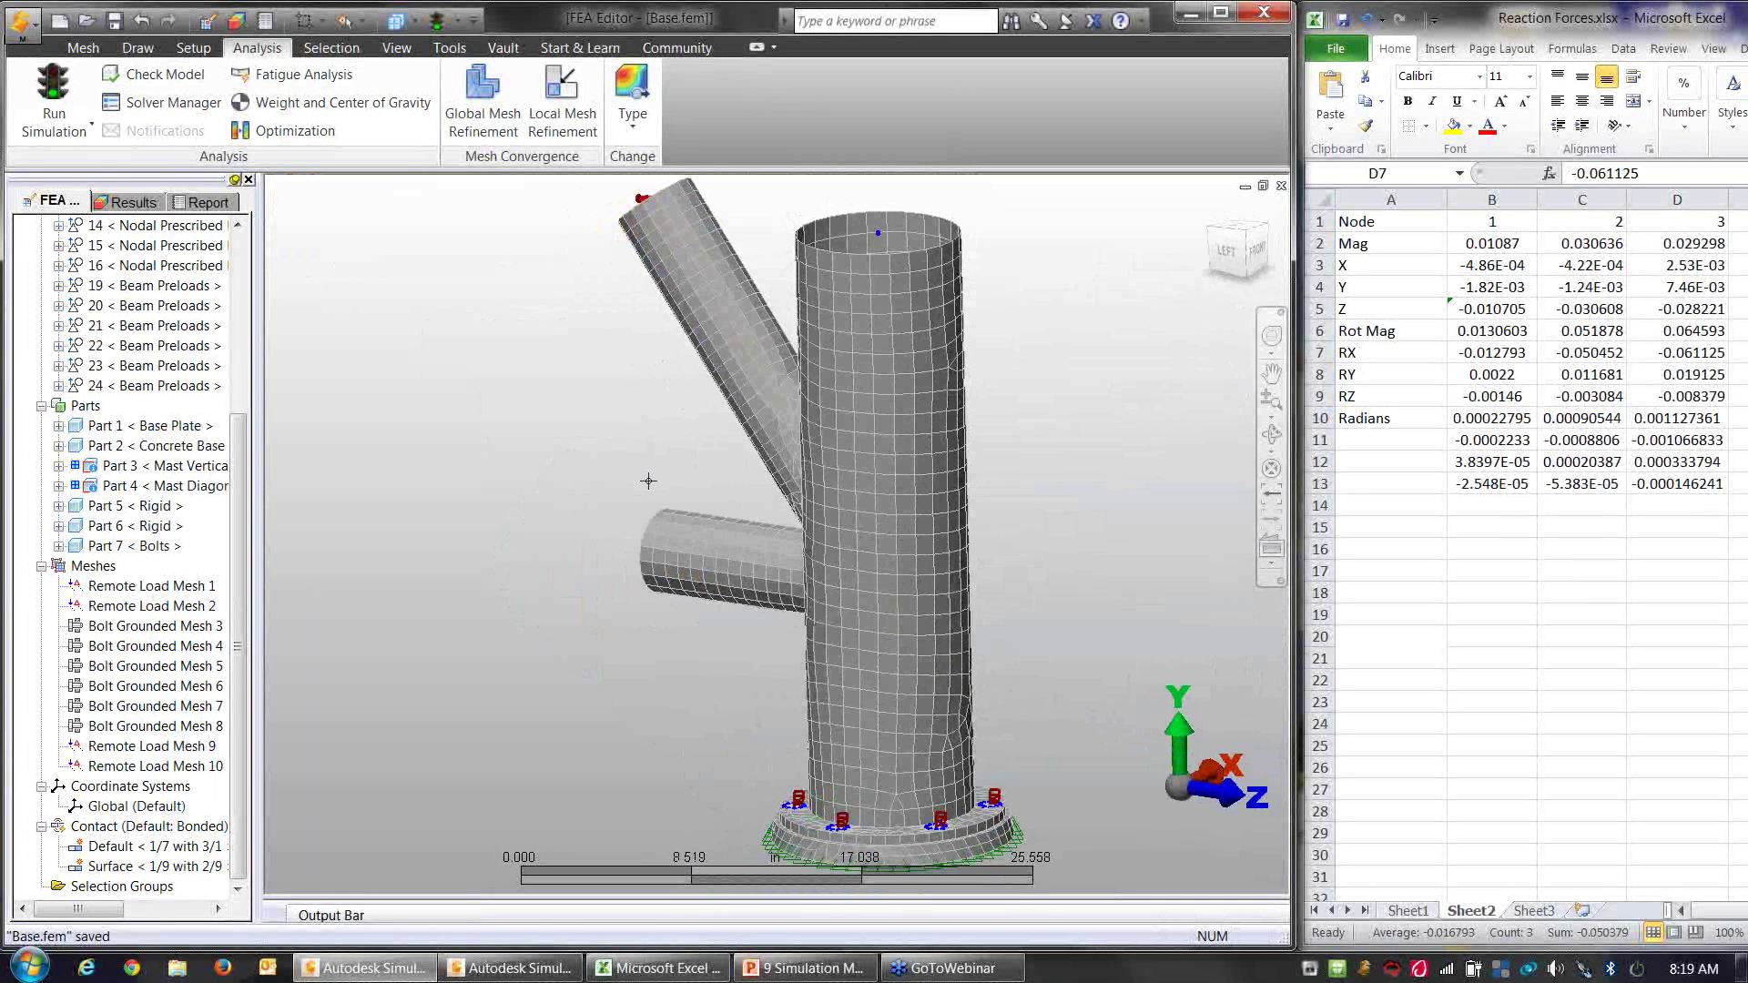
pyautogui.moveTo(931, 351); pyautogui.dragTo(934, 433, button='middle')
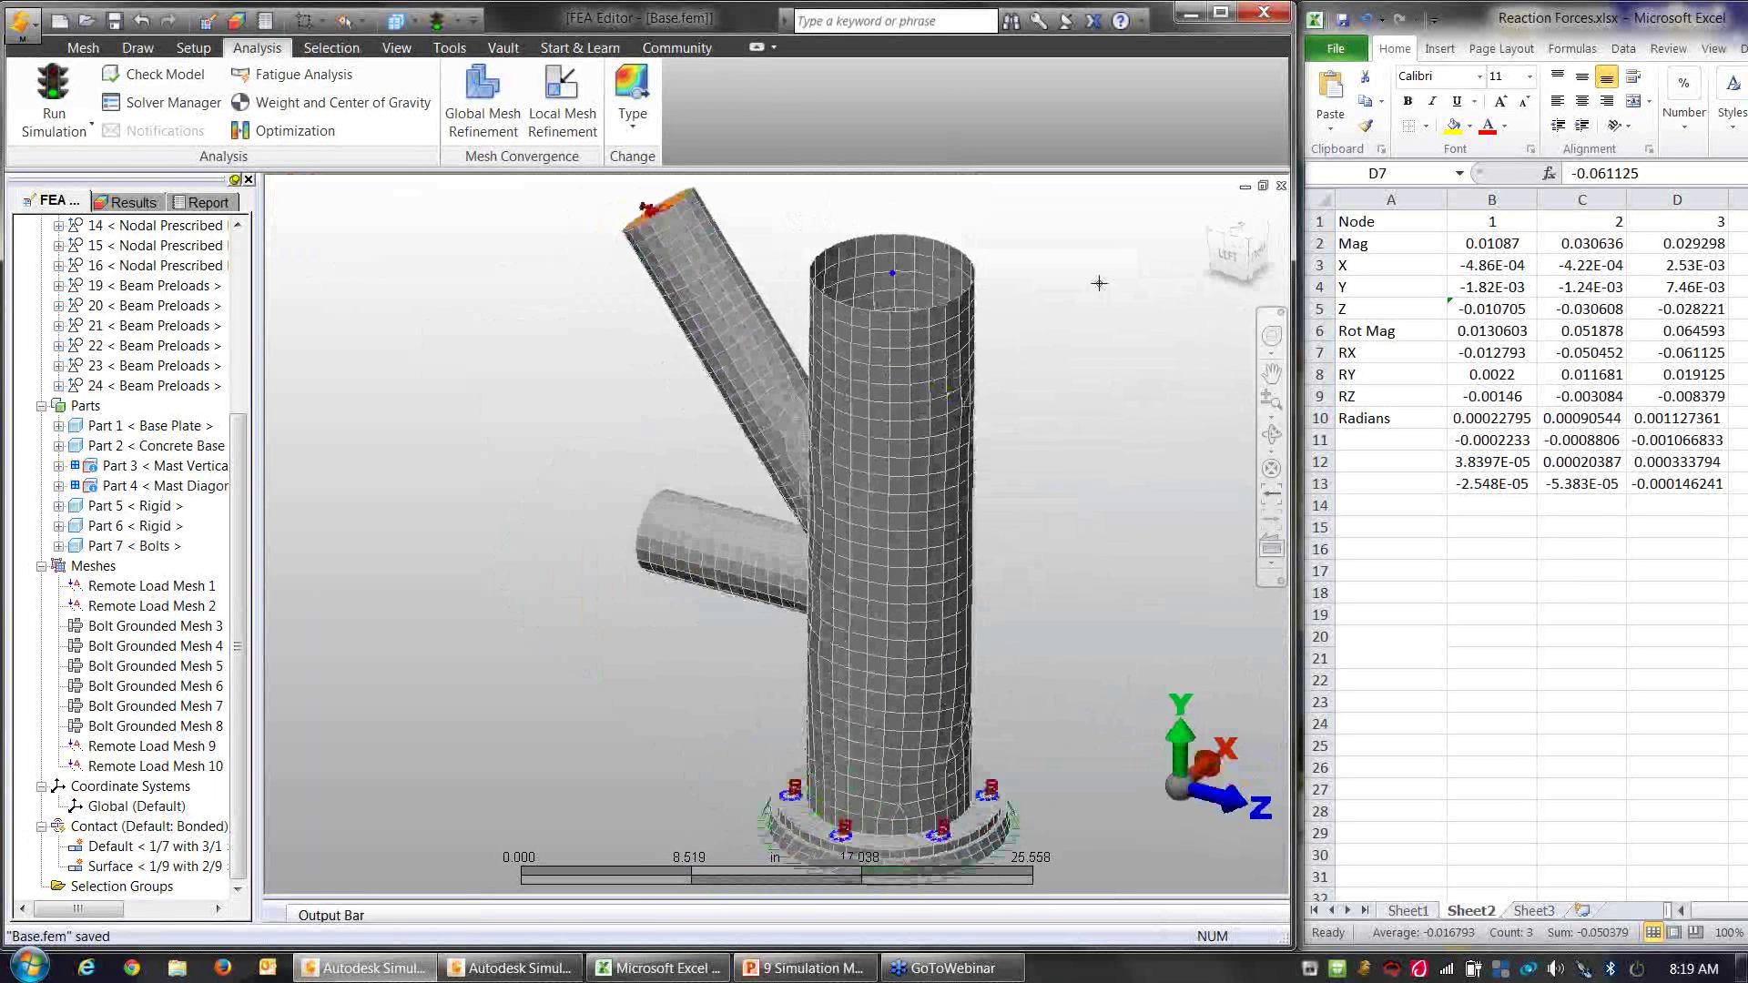
pyautogui.keyDown('ctrl'); pyautogui.moveTo(1053, 322); pyautogui.dragTo(1021, 405, button='middle'); pyautogui.keyUp('ctrl')
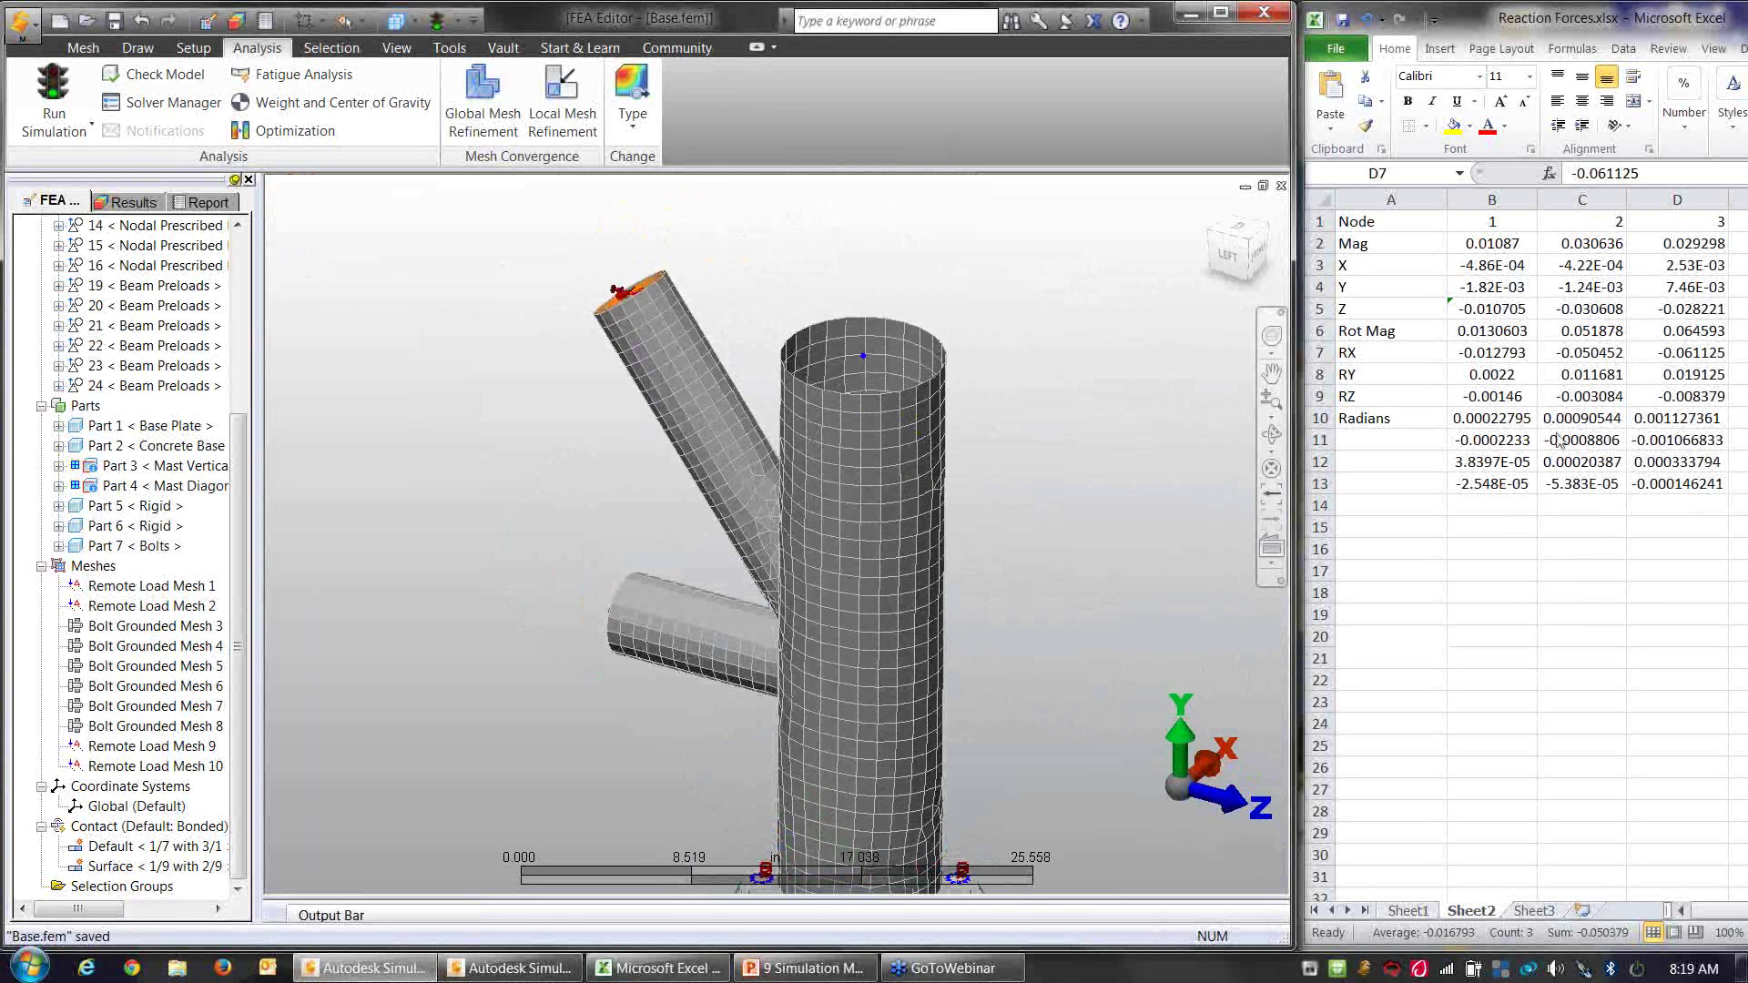
# Step: Highlight the node 3 values in D1:D13 of the Excel sheet, and locate the cut nodes in the Signal_Bridge rotation results
pyautogui.moveTo(1699, 224); pyautogui.dragTo(1707, 481)
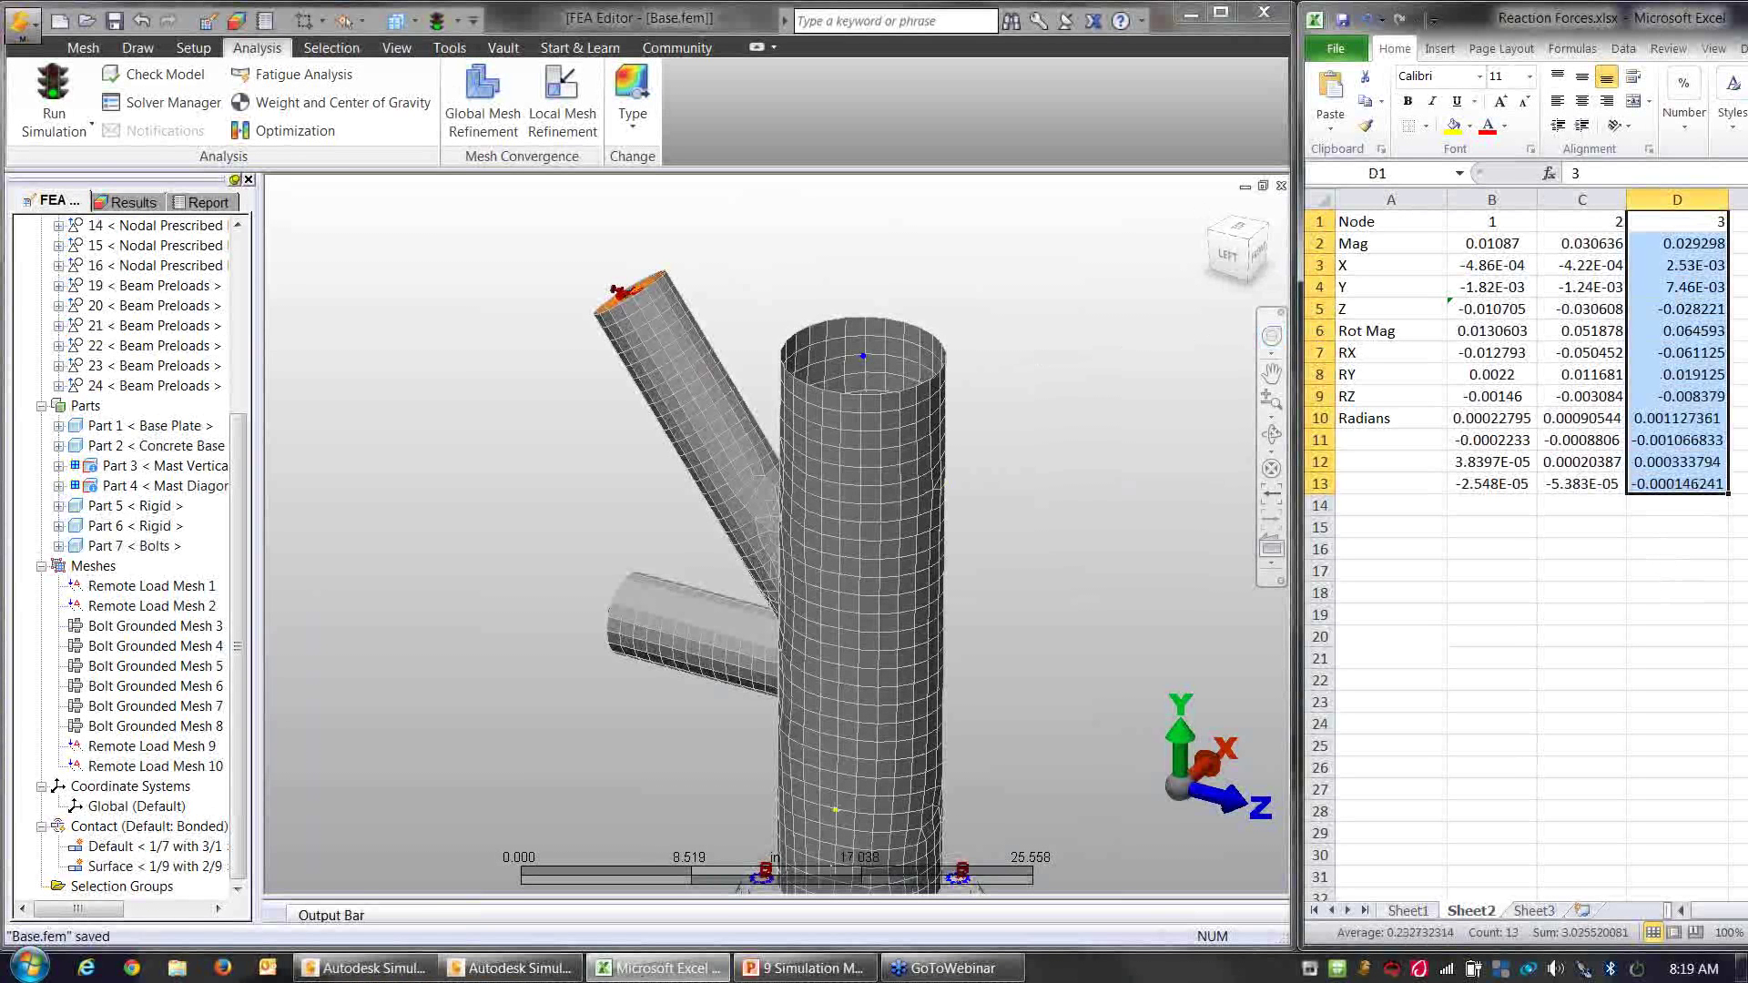
pyautogui.click(361, 970)
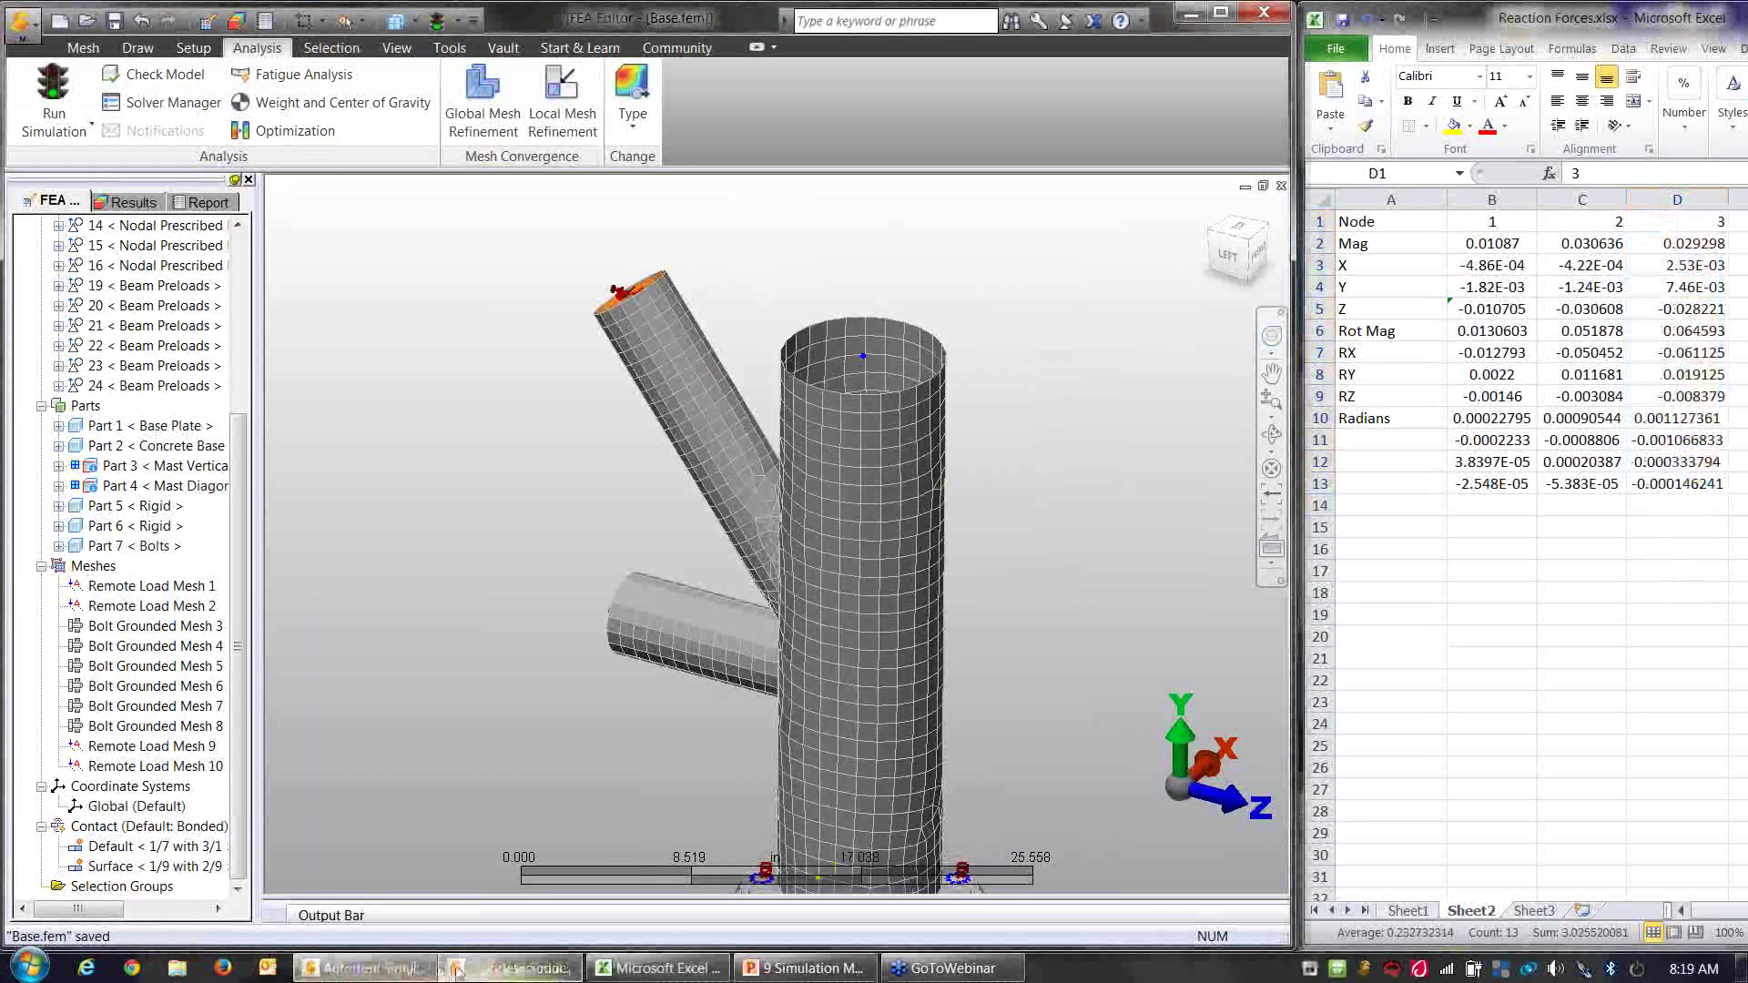
pyautogui.click(458, 969)
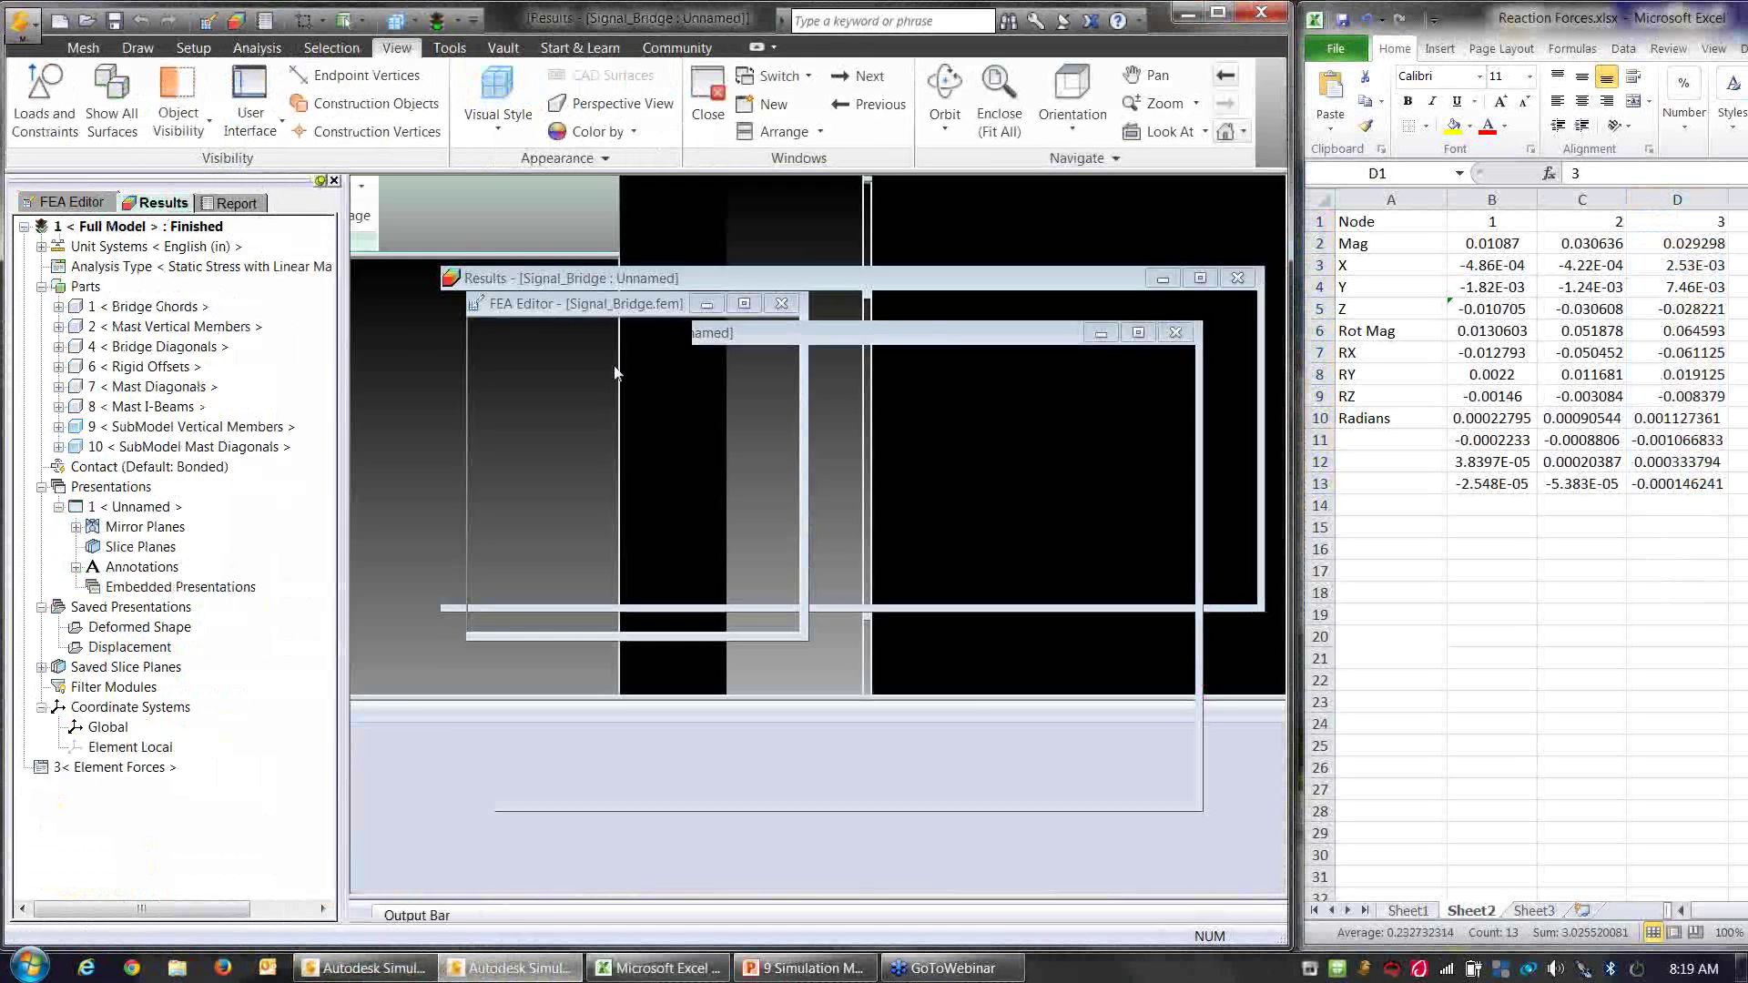
pyautogui.scroll(1, 979, 492)
pyautogui.scroll(-2, 979, 492)
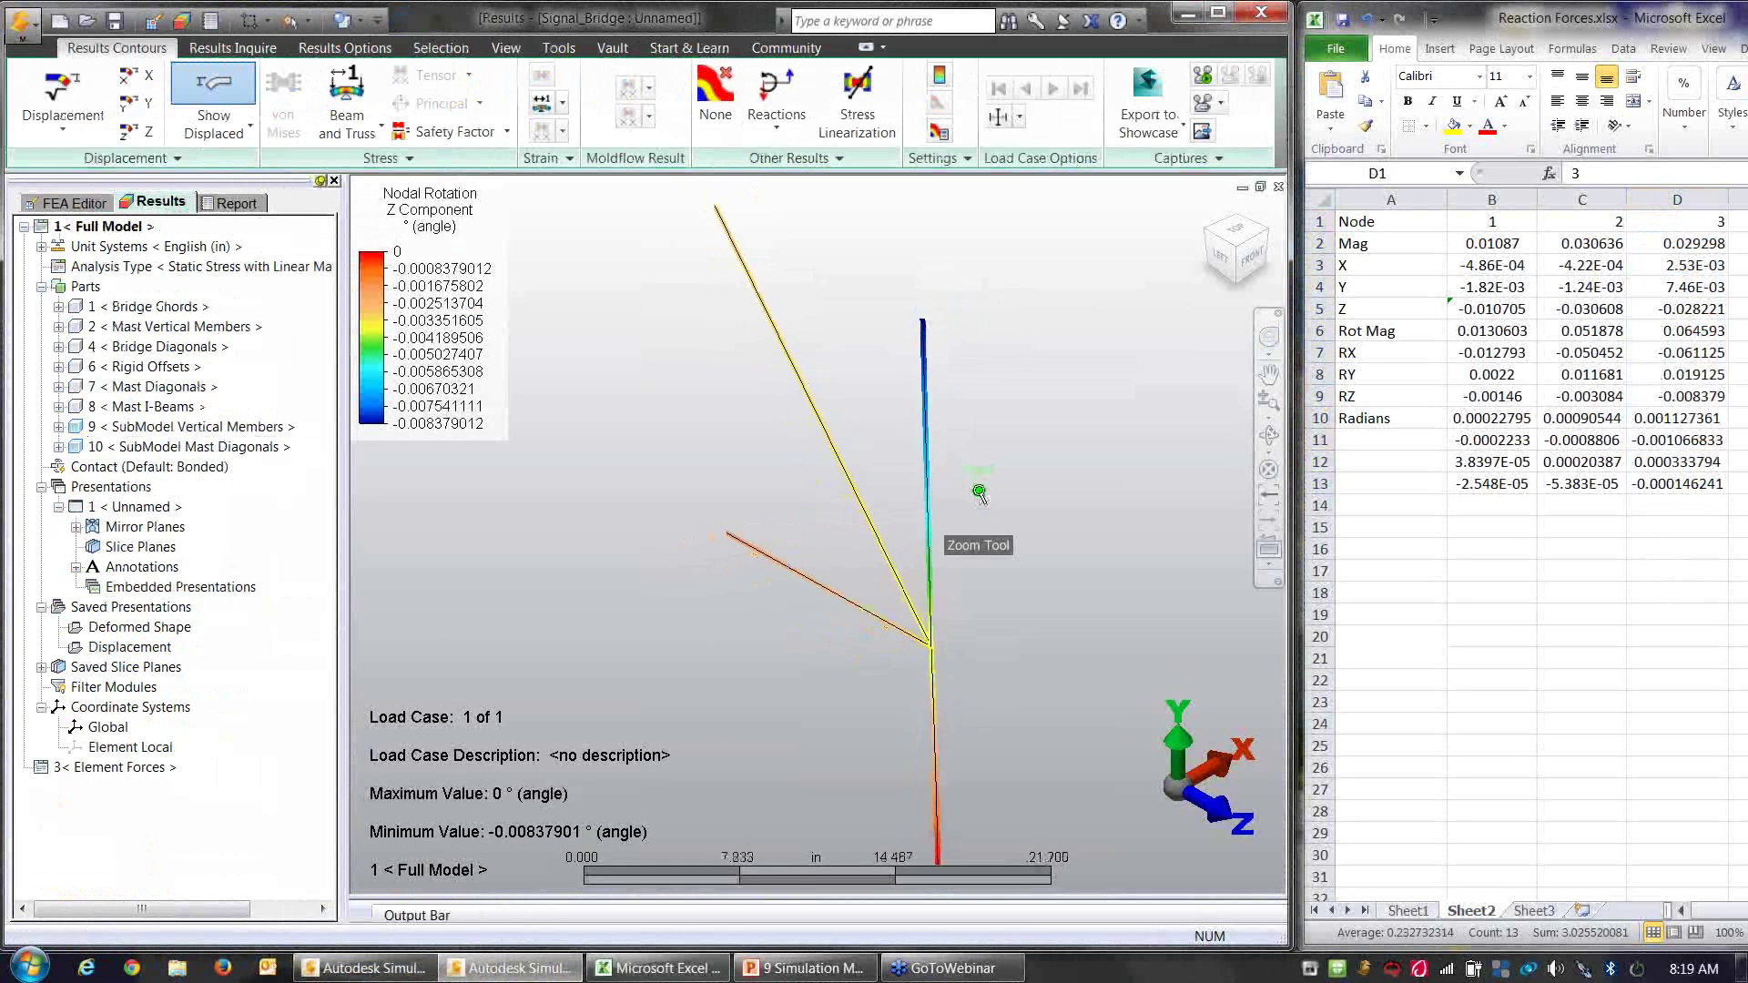
pyautogui.scroll(-2, 979, 492)
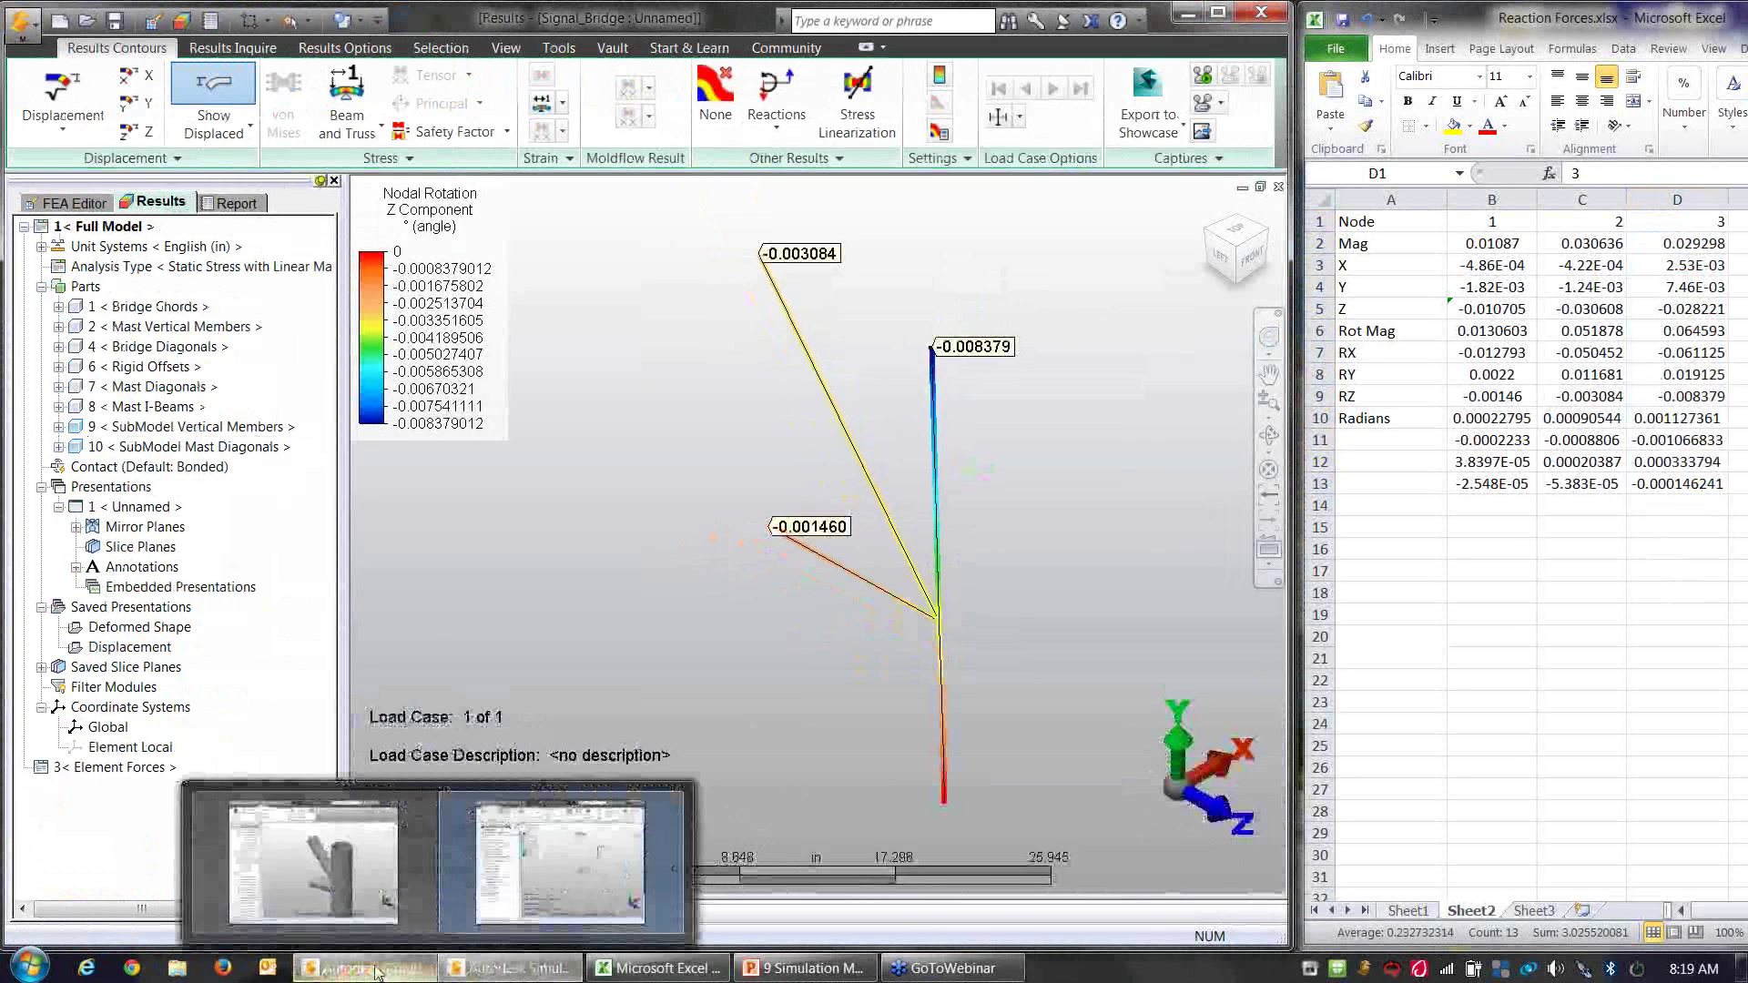
# Step: Orient the Base.fem submodel to the same isometric view as the Signal_Bridge results and compare the cut-node positions between both models
pyautogui.click(378, 973)
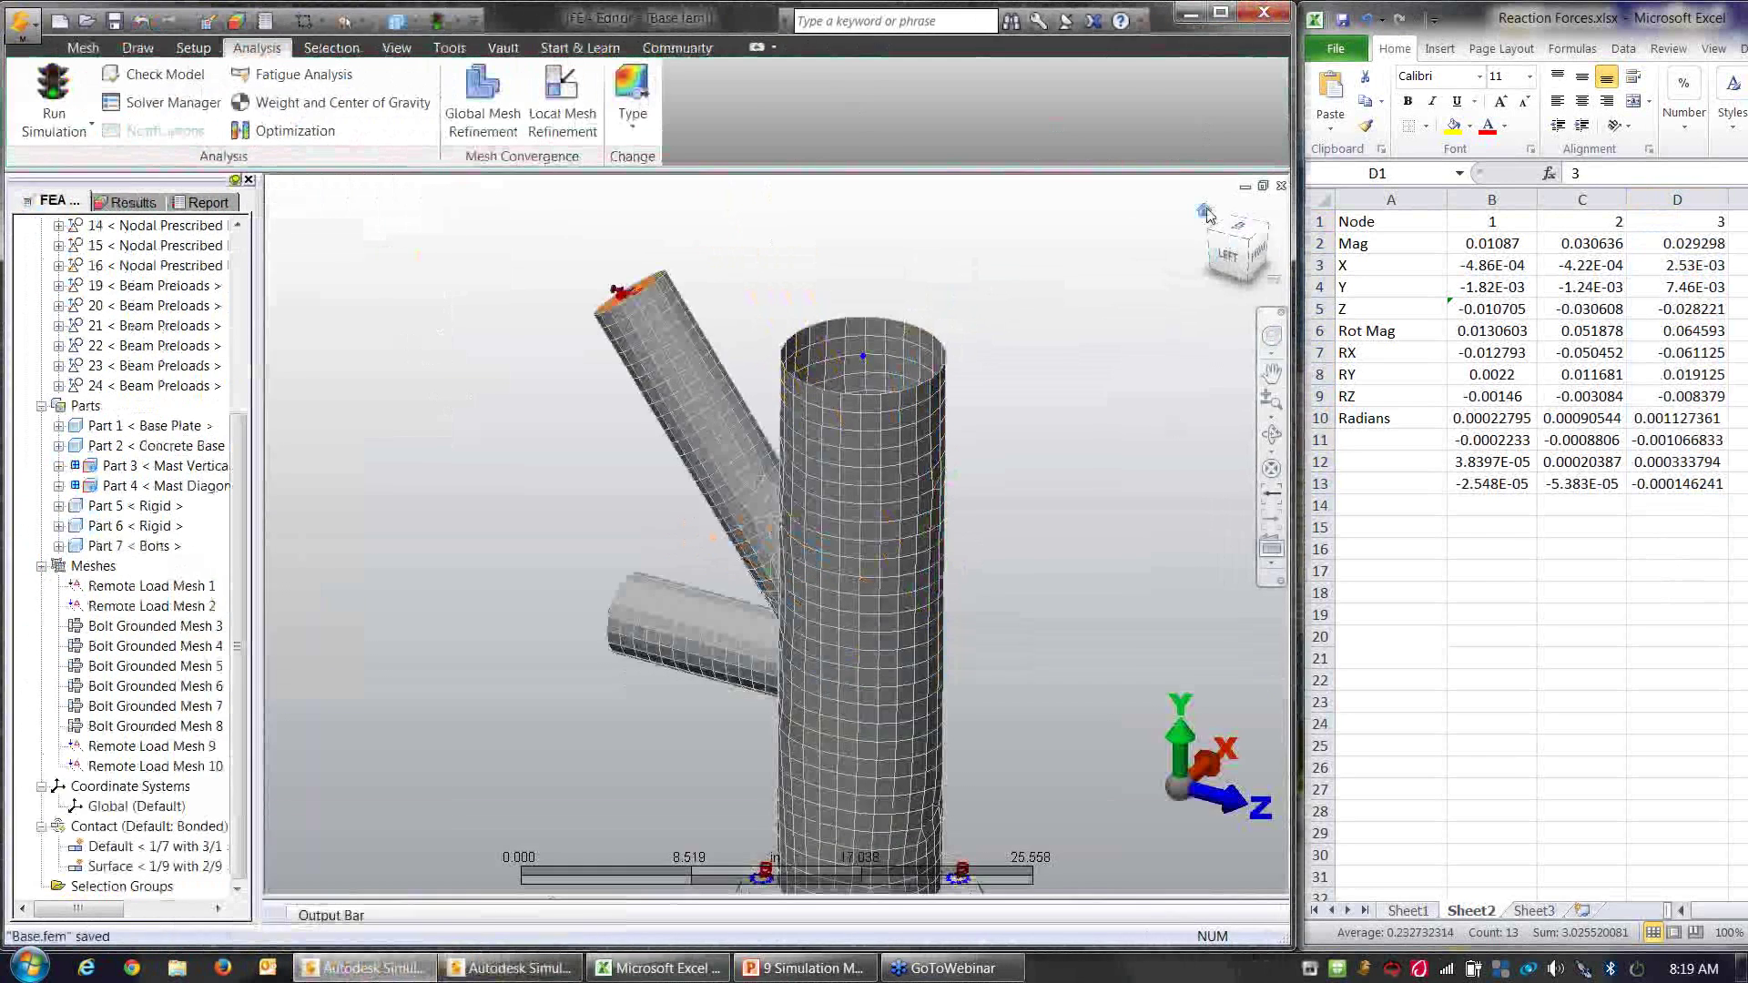
pyautogui.click(1205, 212)
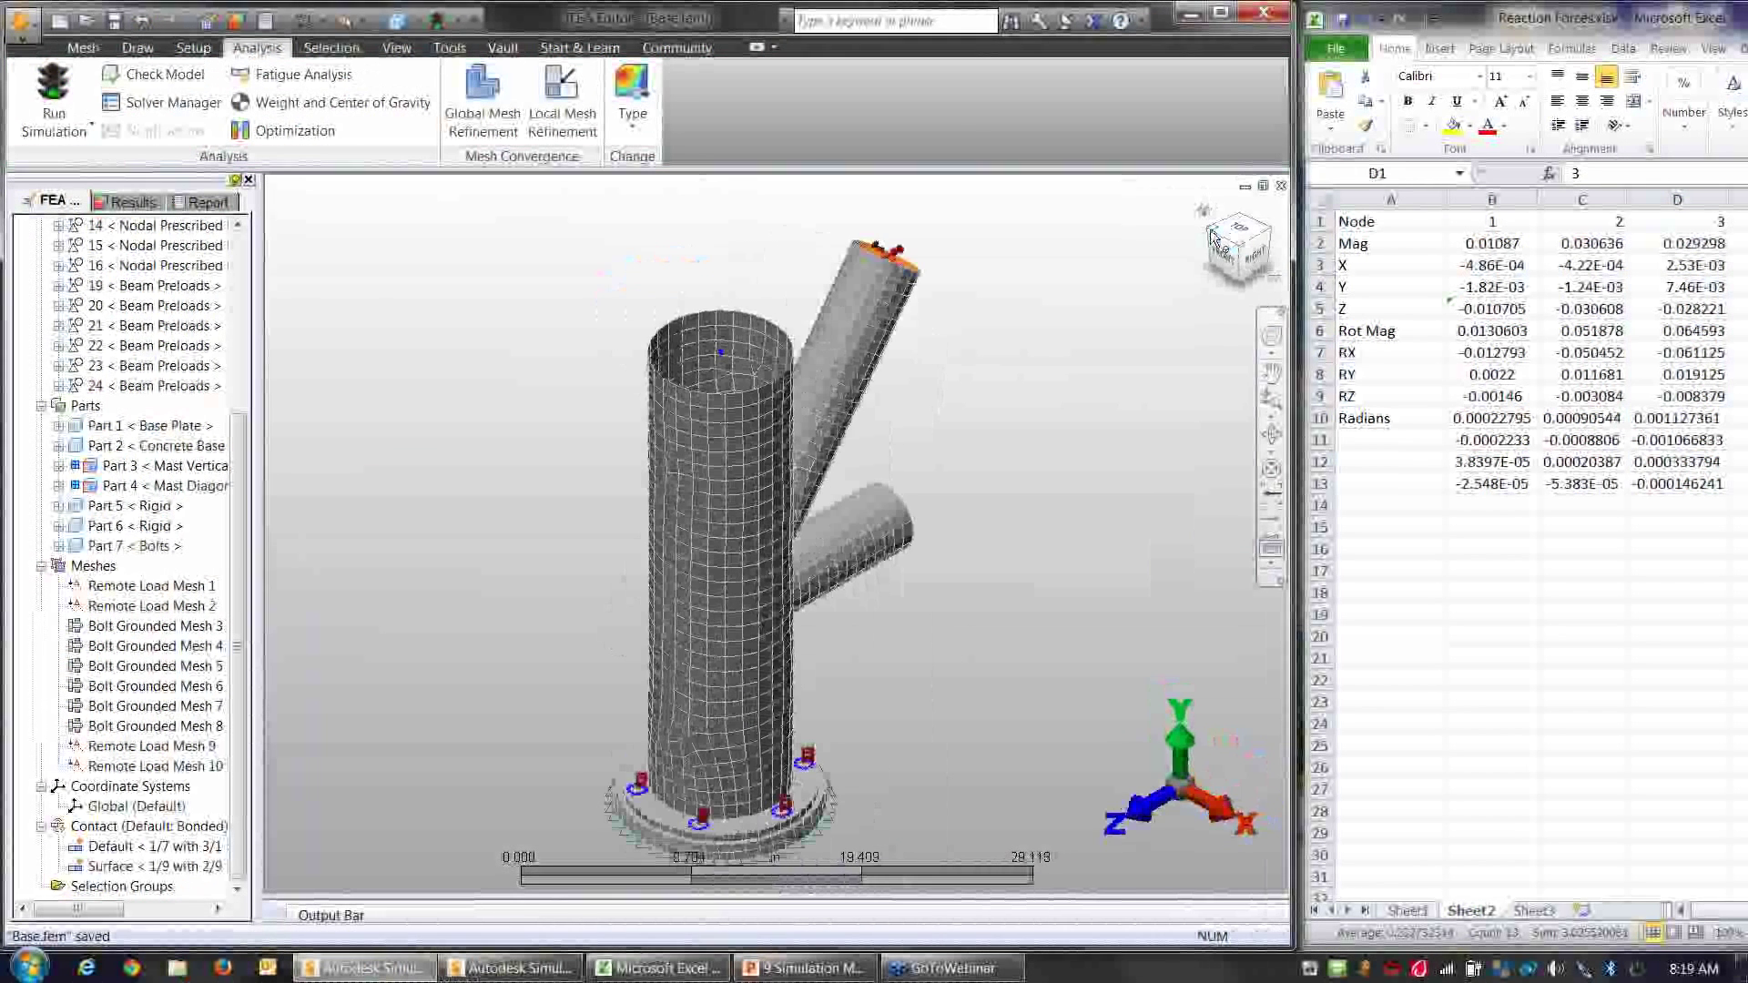
pyautogui.click(1214, 239)
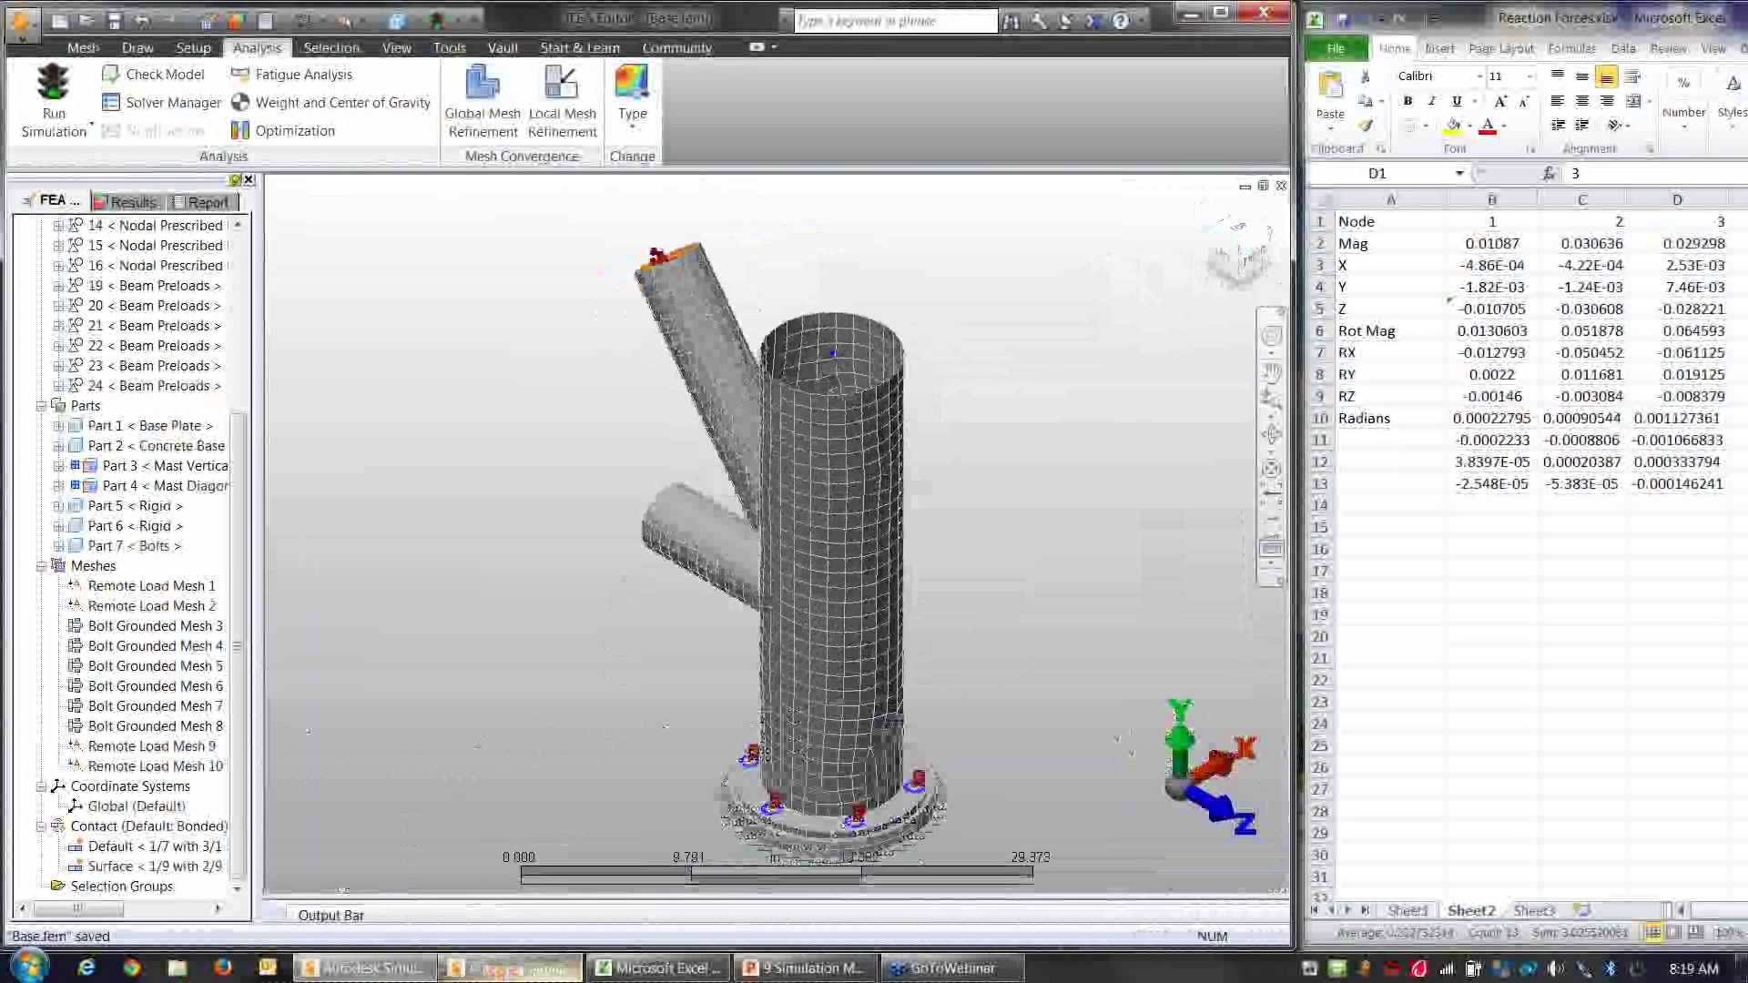
pyautogui.click(423, 973)
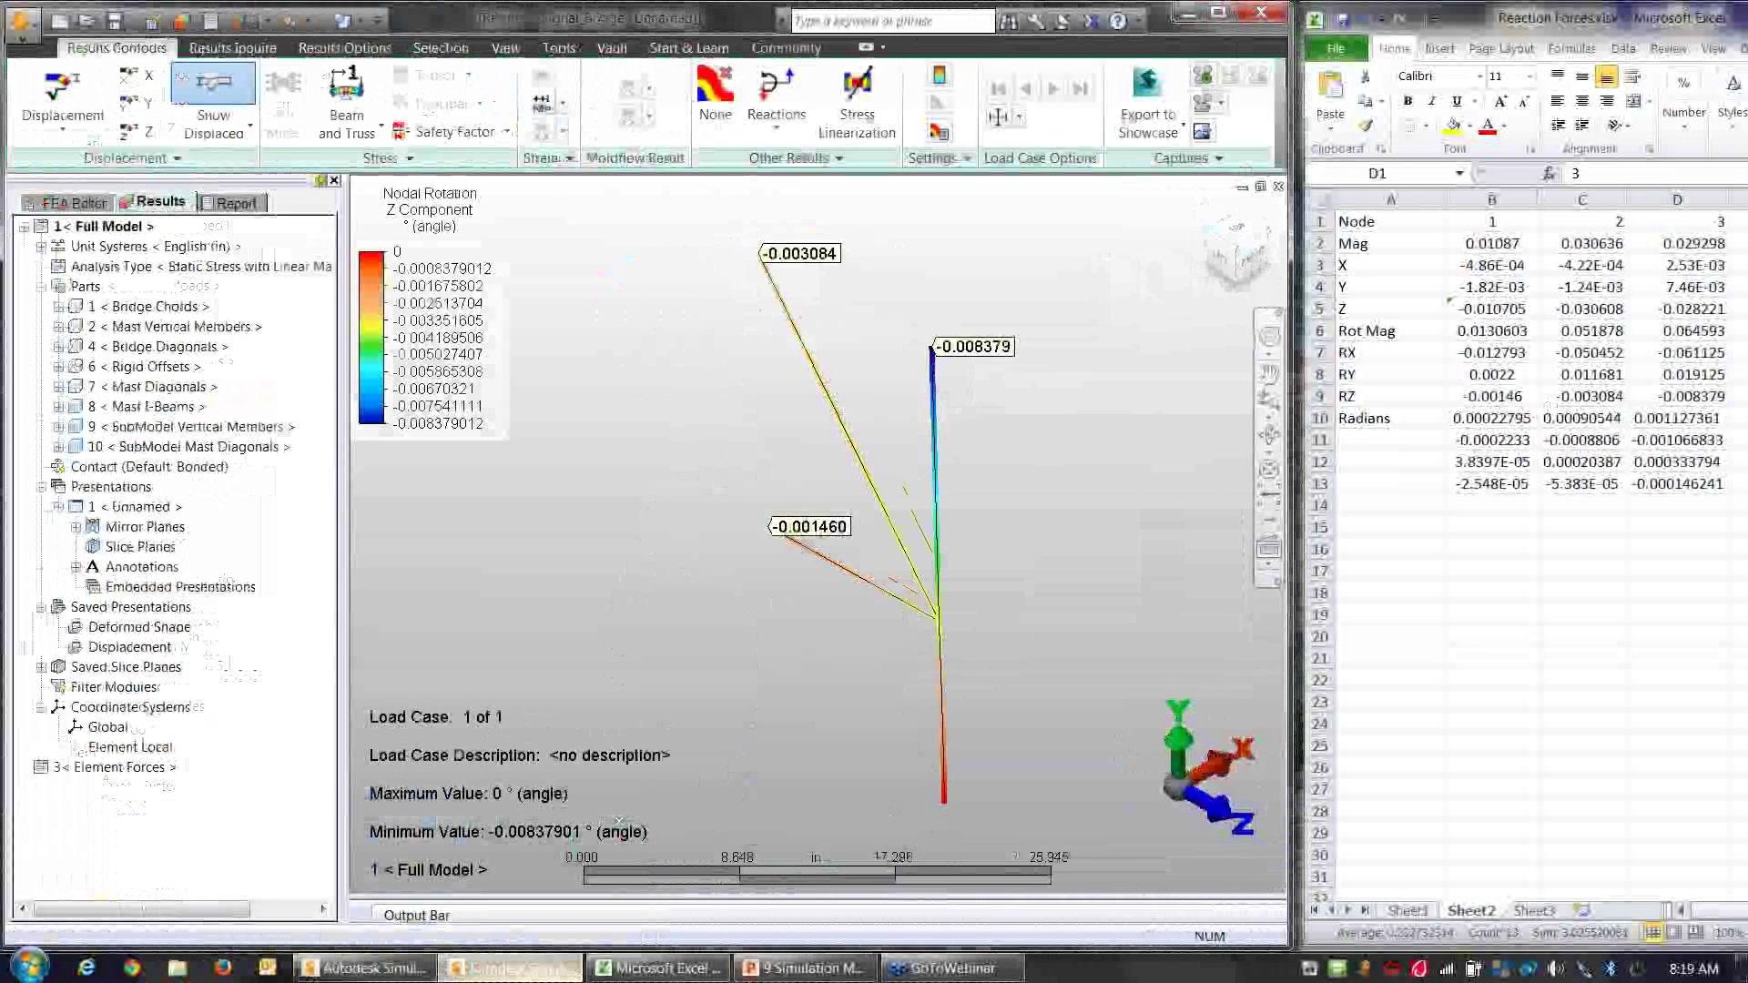
pyautogui.click(423, 974)
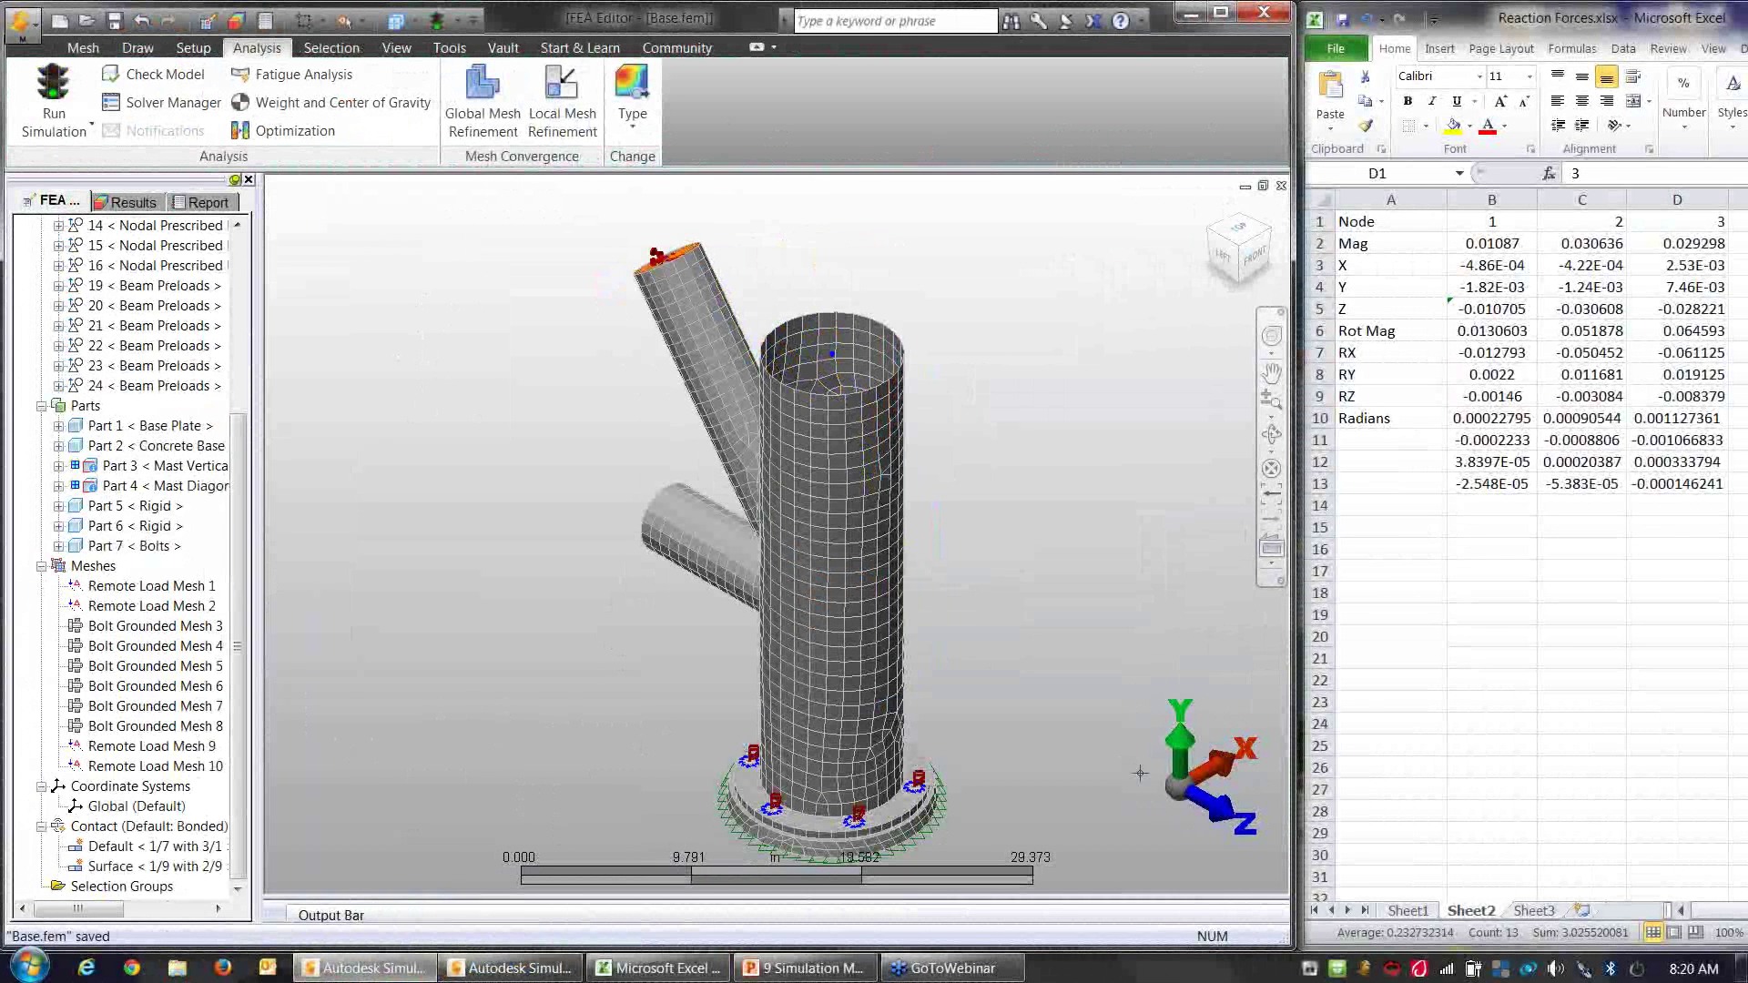
pyautogui.click(546, 973)
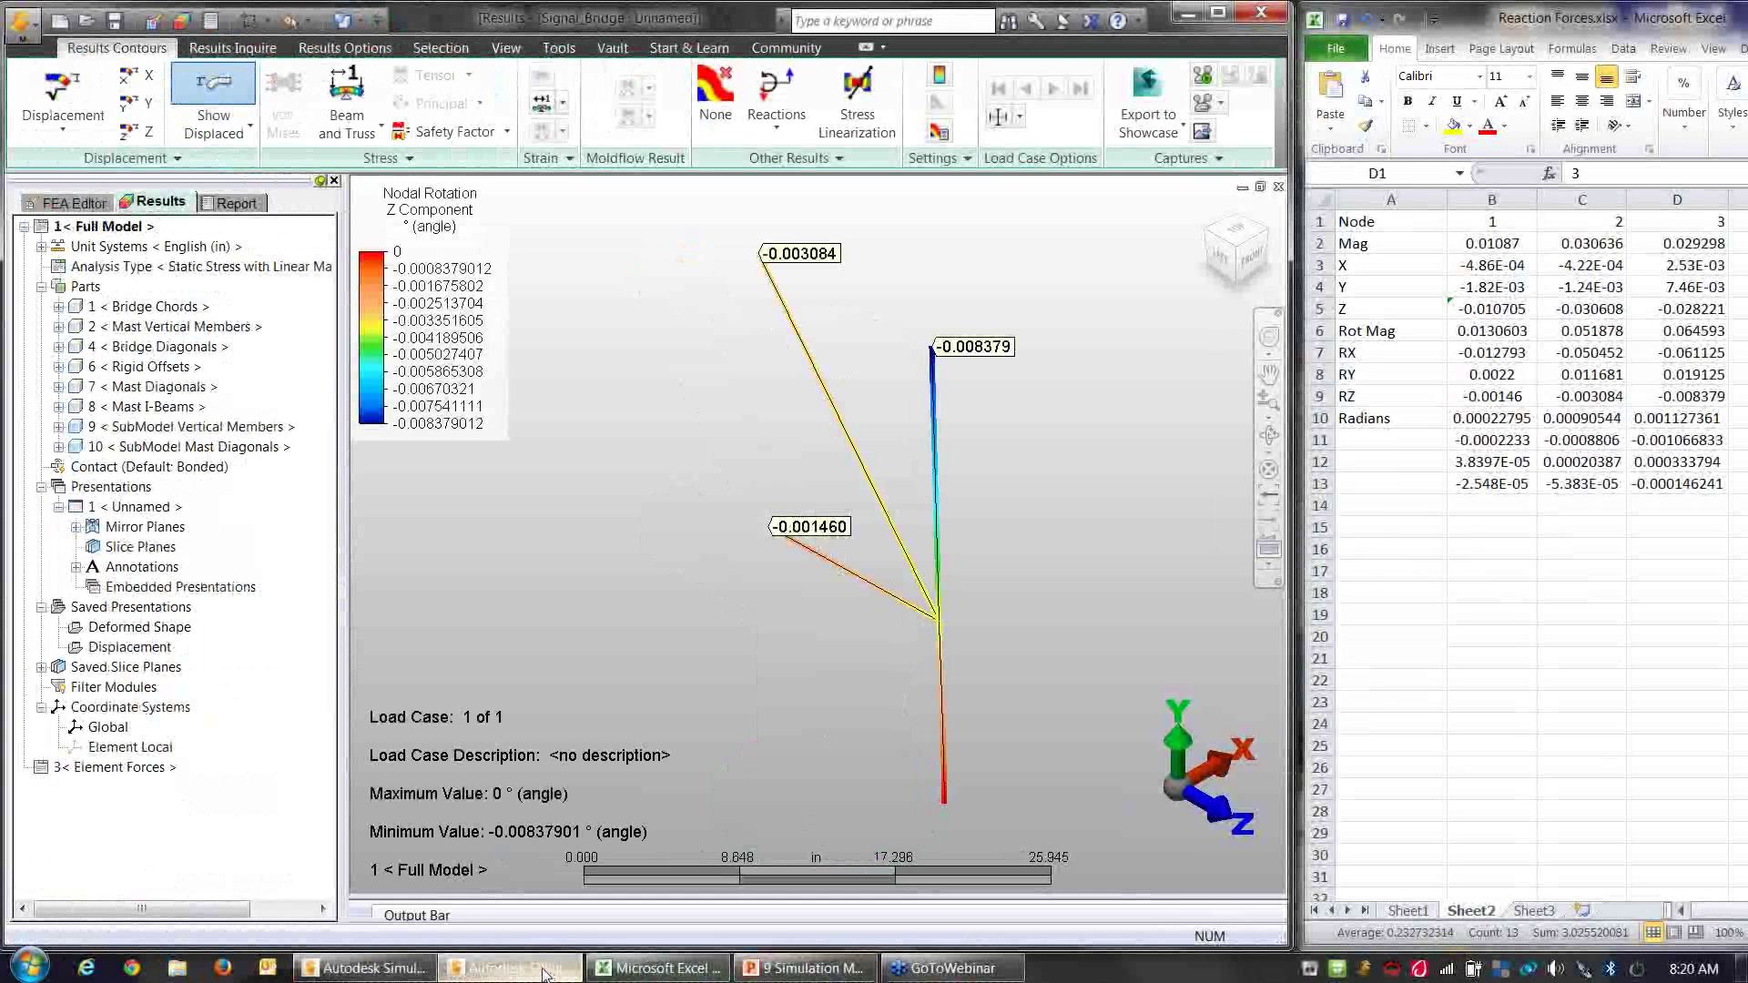
pyautogui.click(417, 974)
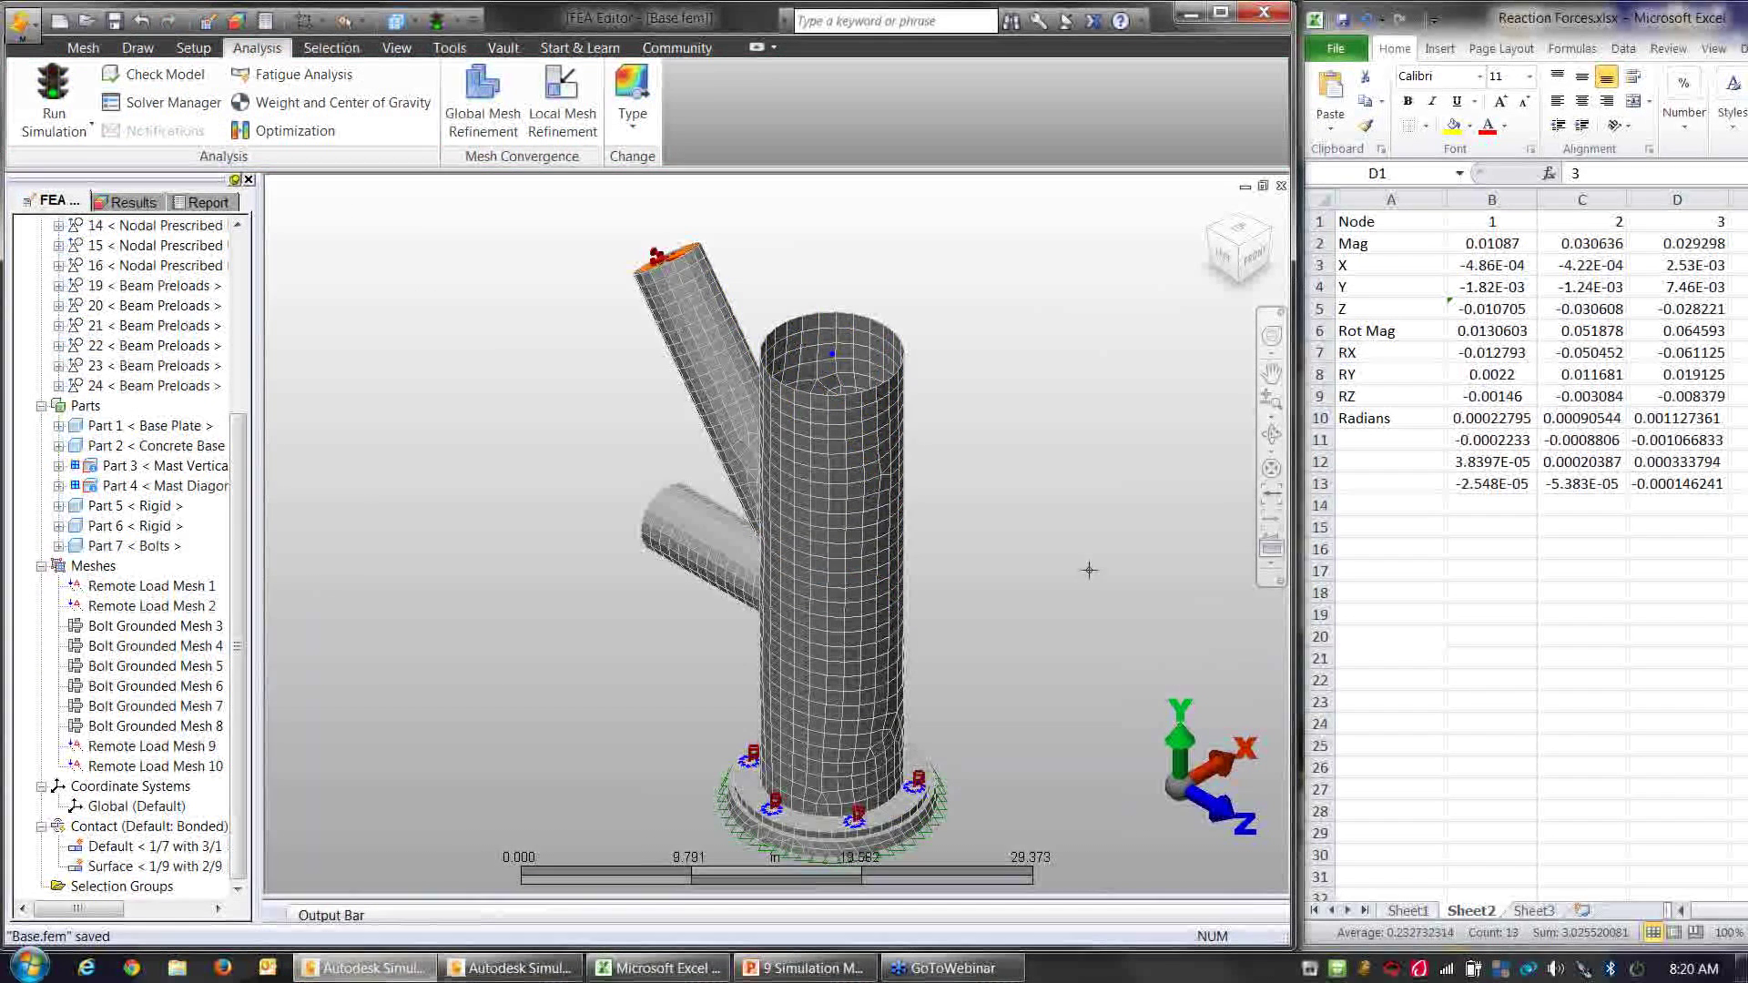
# Step: Start a remote load and constraint on the top circular edge of the vertical mast pipe, Part 3
pyautogui.click(347, 20)
pyautogui.click(318, 48)
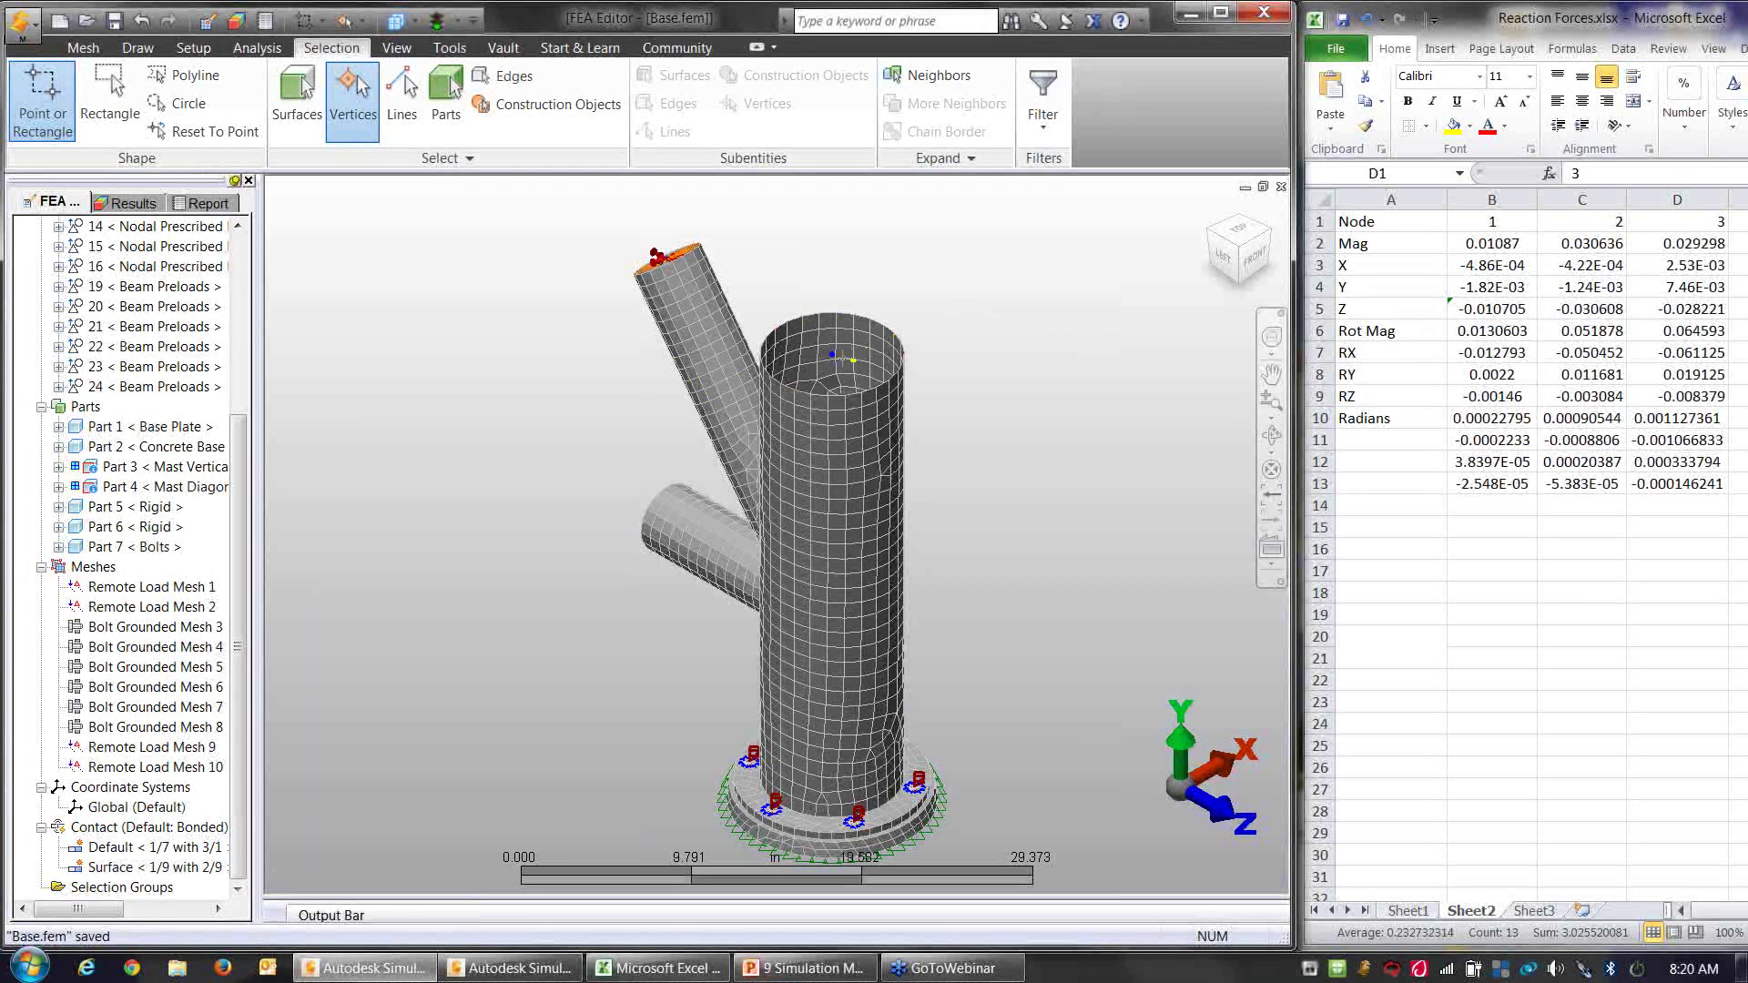
pyautogui.click(1009, 335)
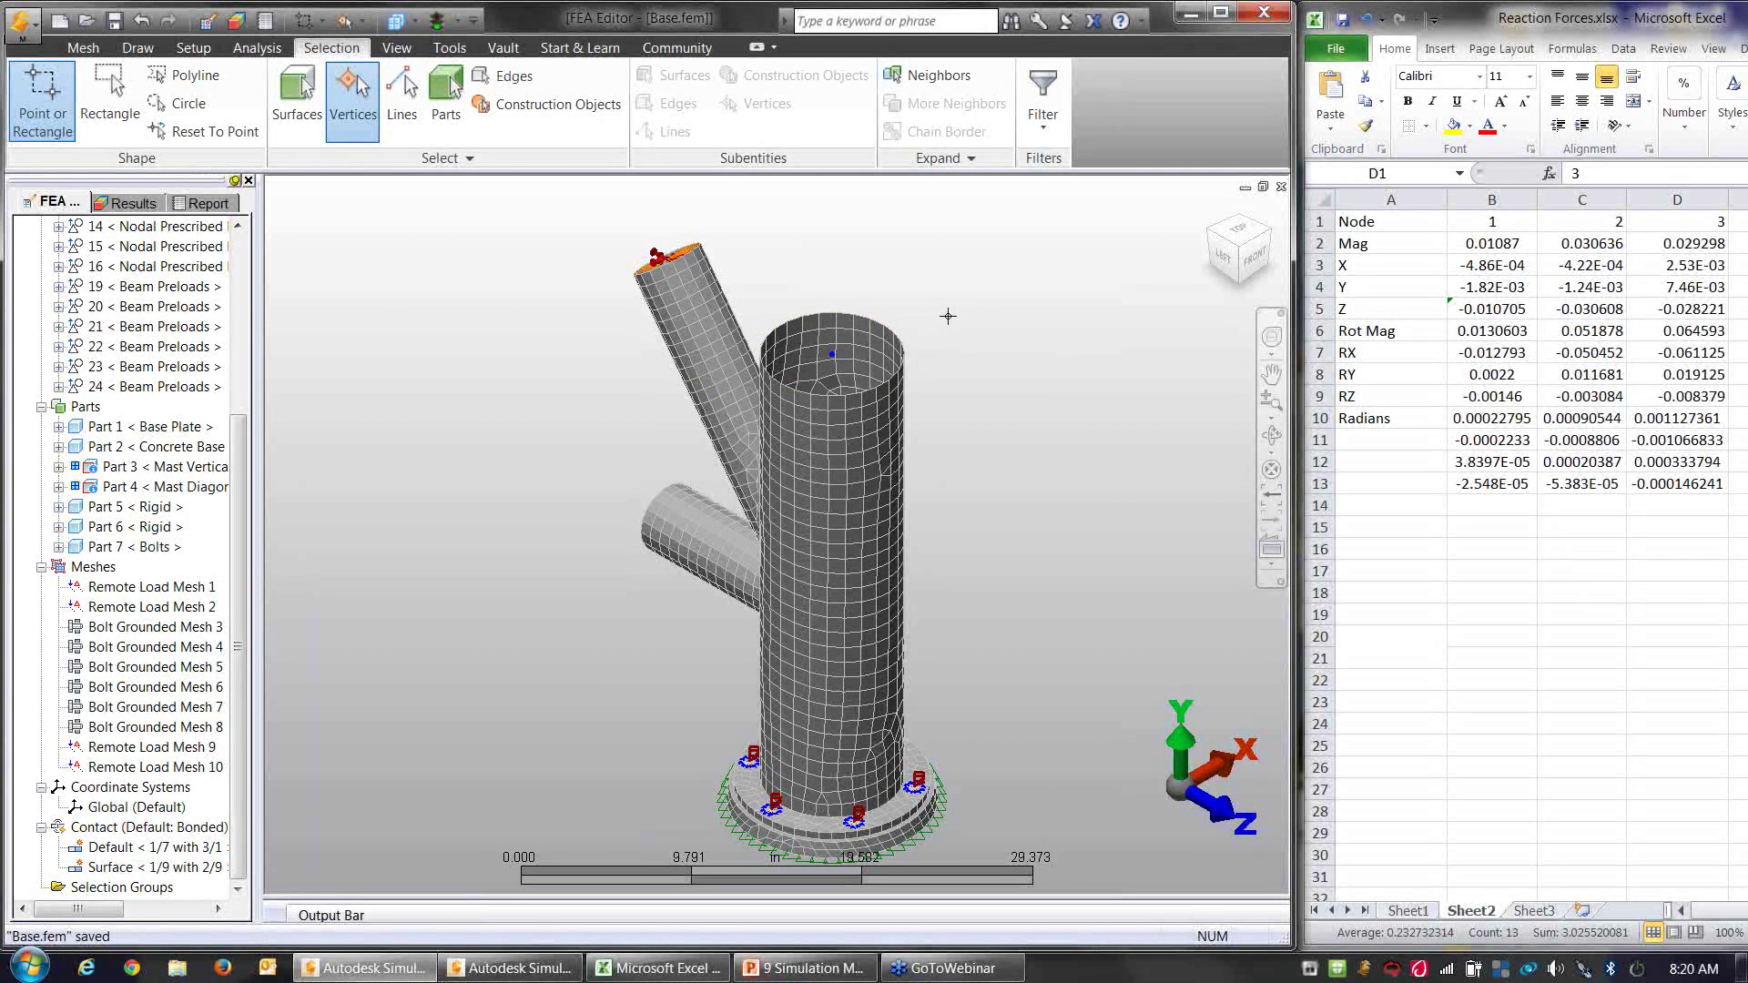
pyautogui.click(404, 100)
pyautogui.click(502, 76)
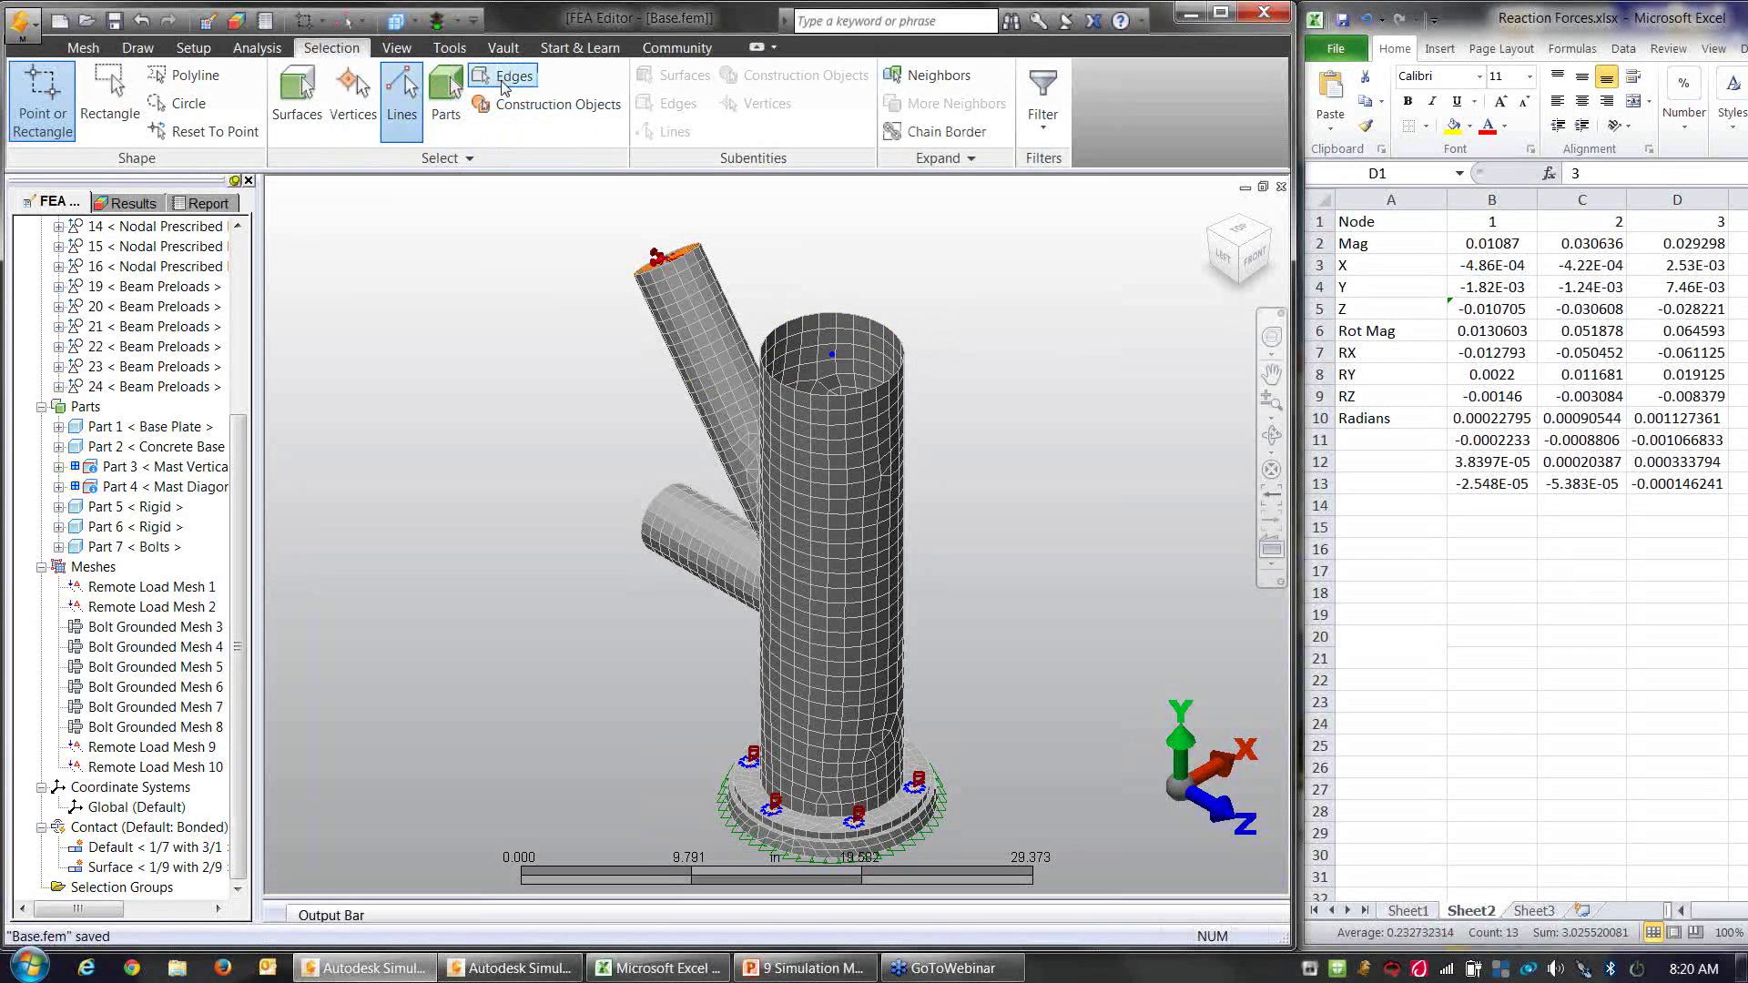
pyautogui.click(863, 307)
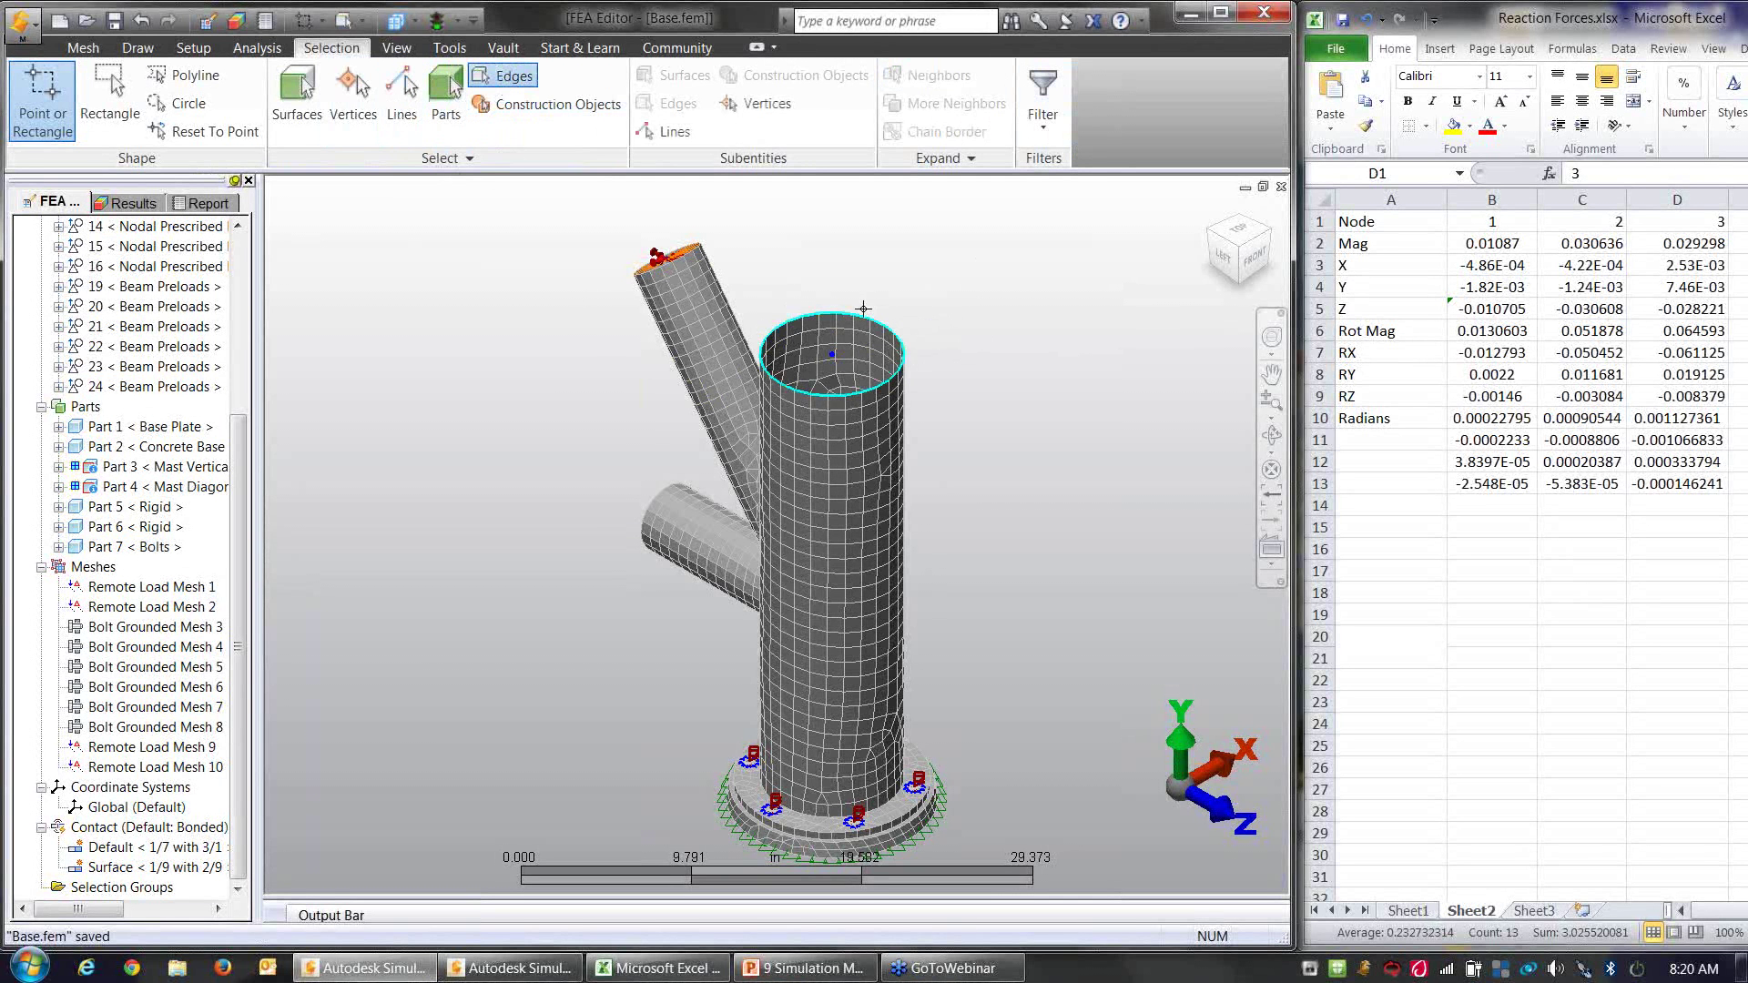
pyautogui.rightClick(544, 308)
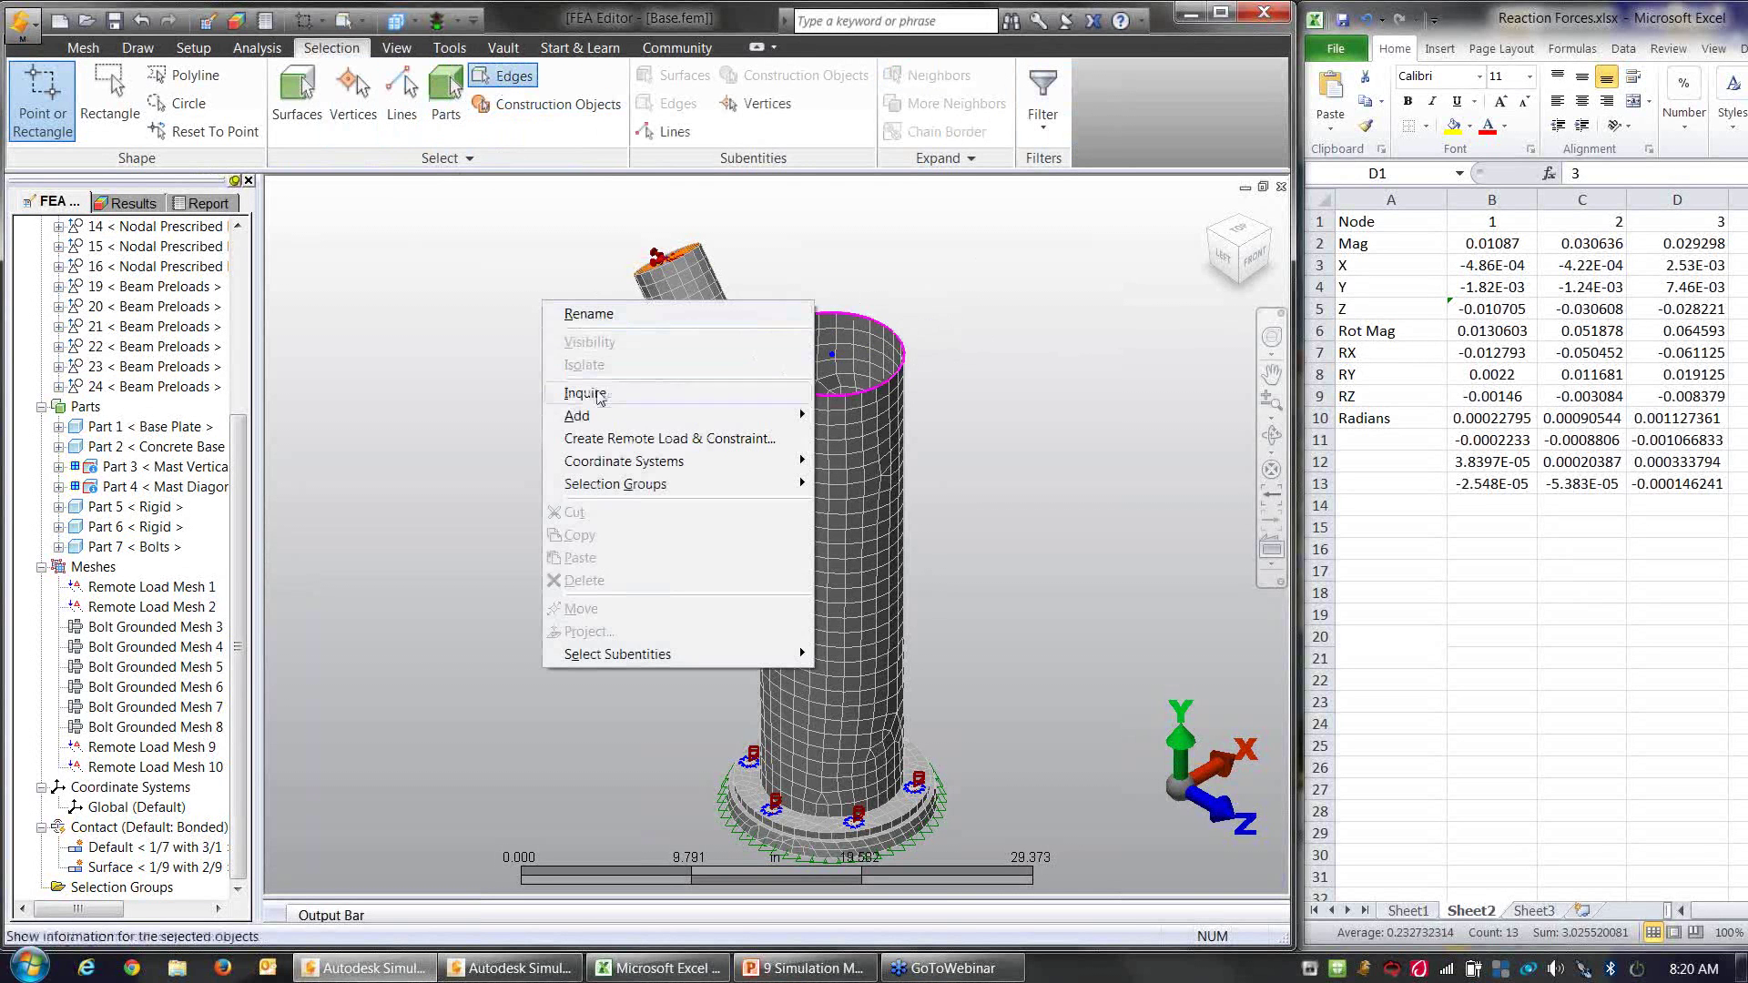
pyautogui.click(612, 440)
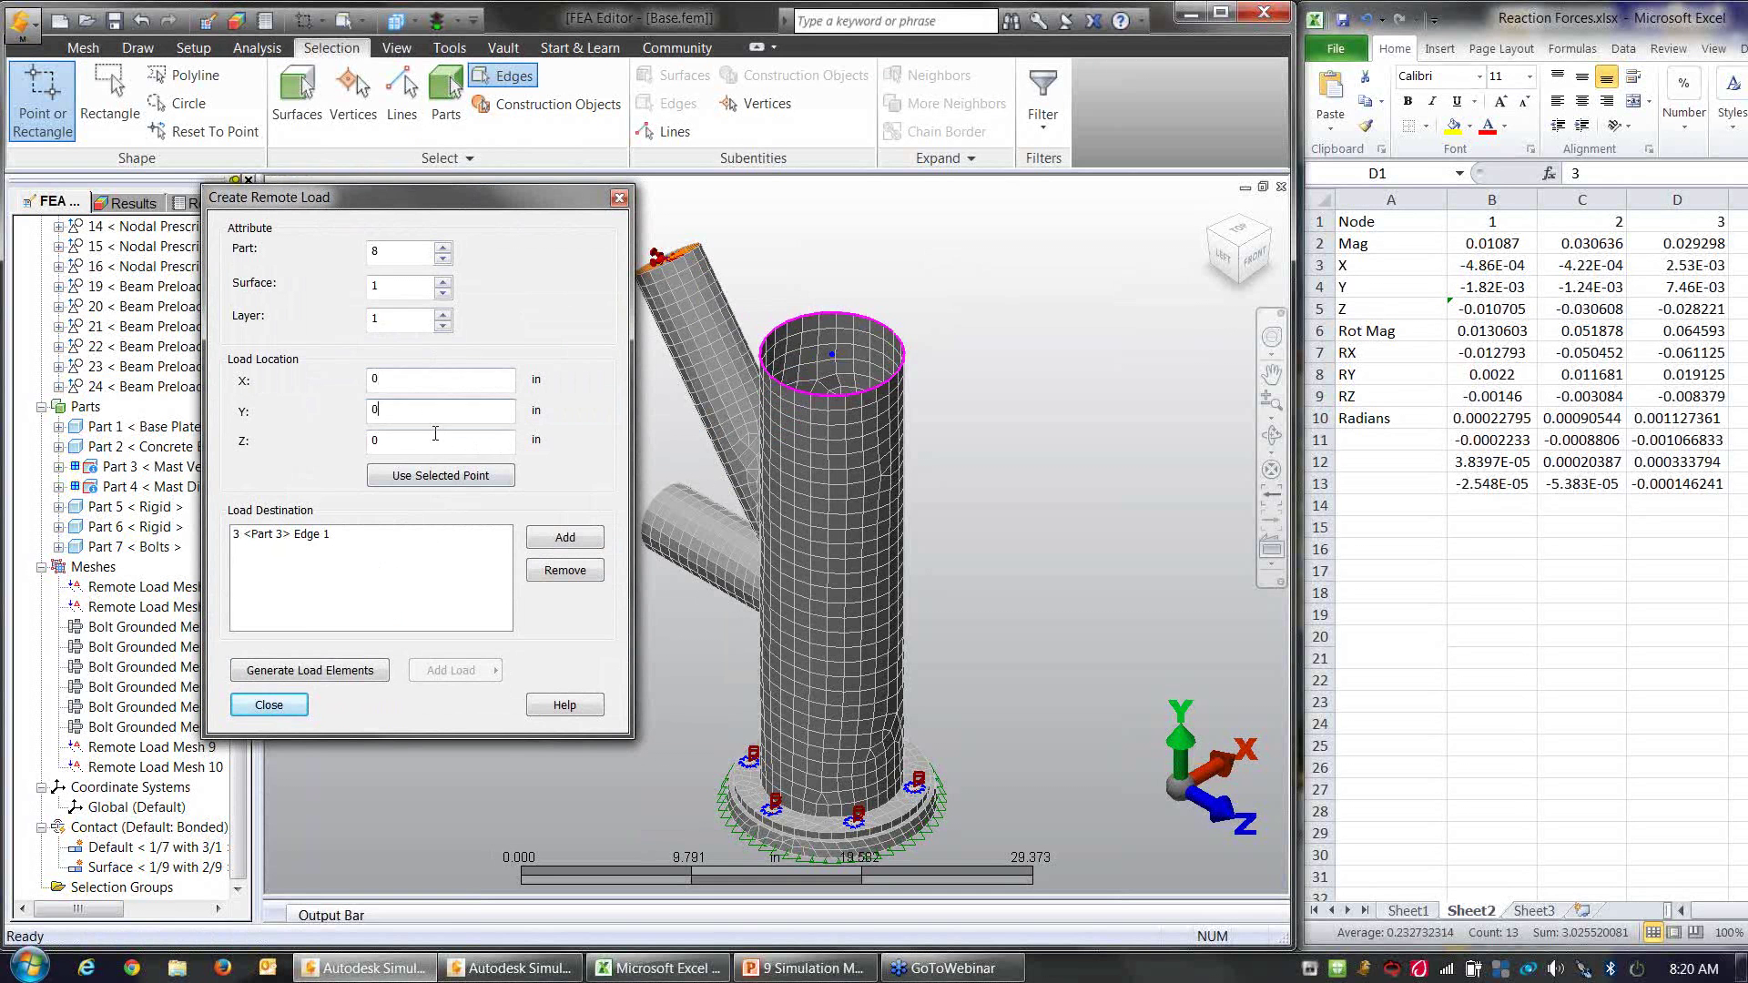
# Step: Use the vertex at the centre of the vertical pipe's top opening as the remote load location
pyautogui.click(434, 439)
pyautogui.click(352, 96)
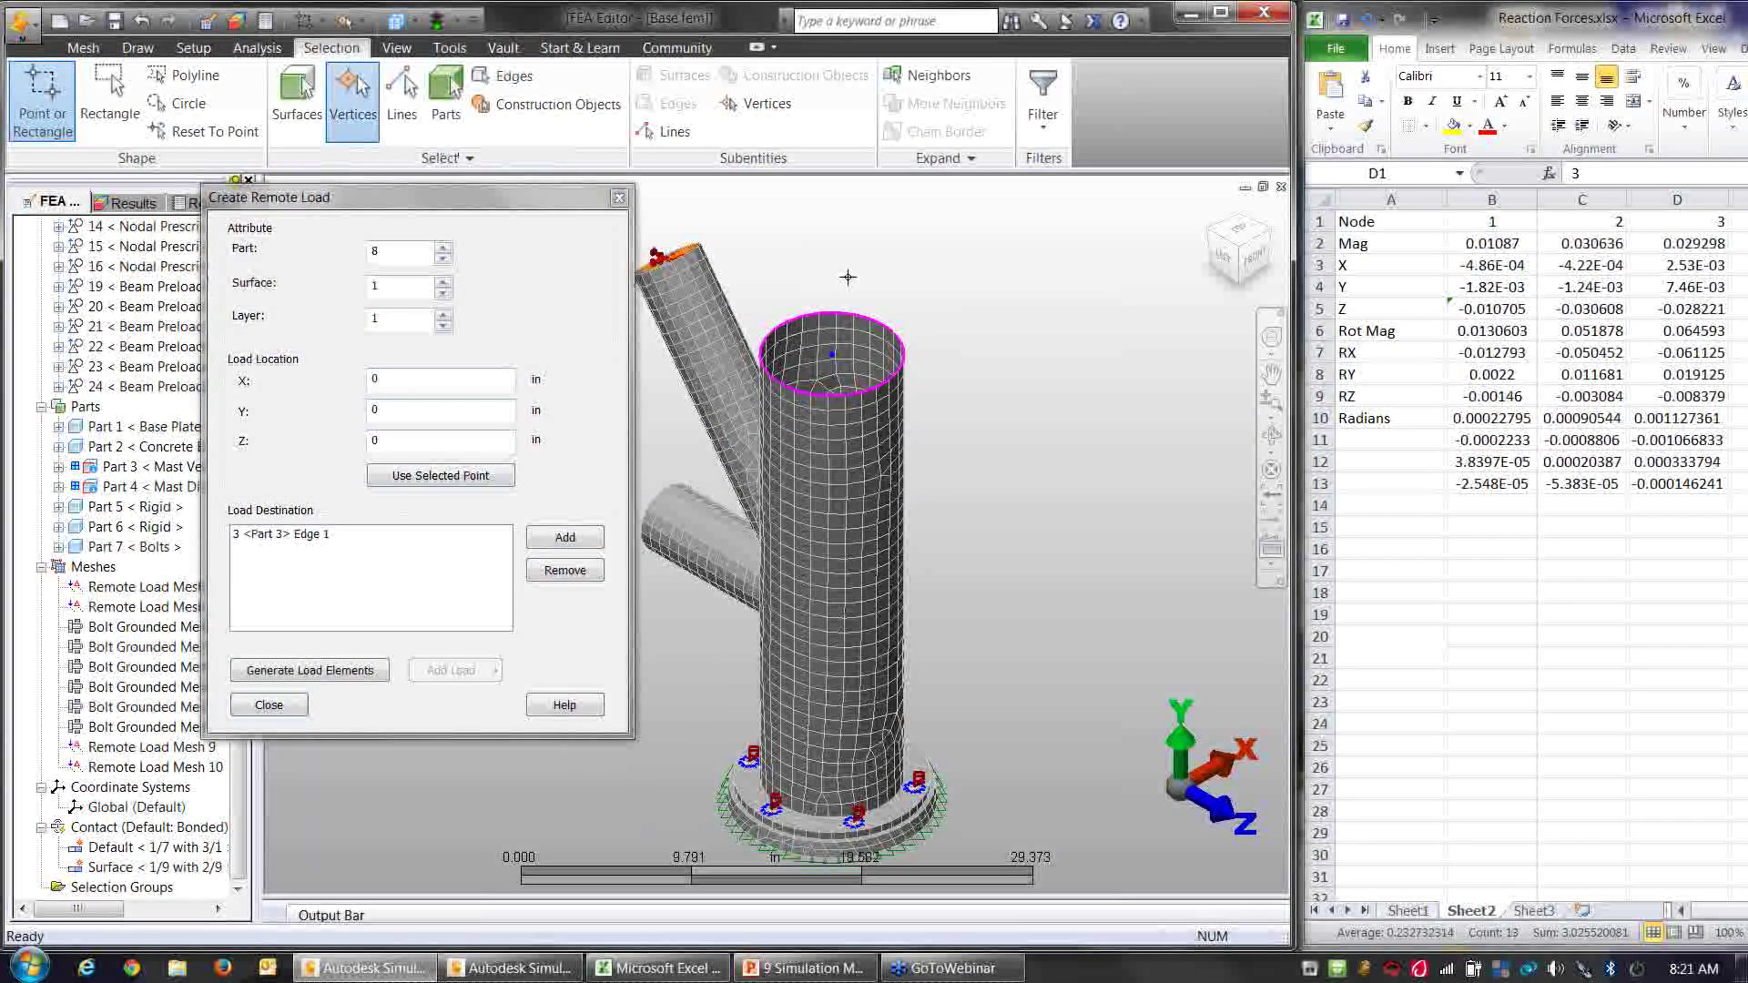
pyautogui.click(832, 354)
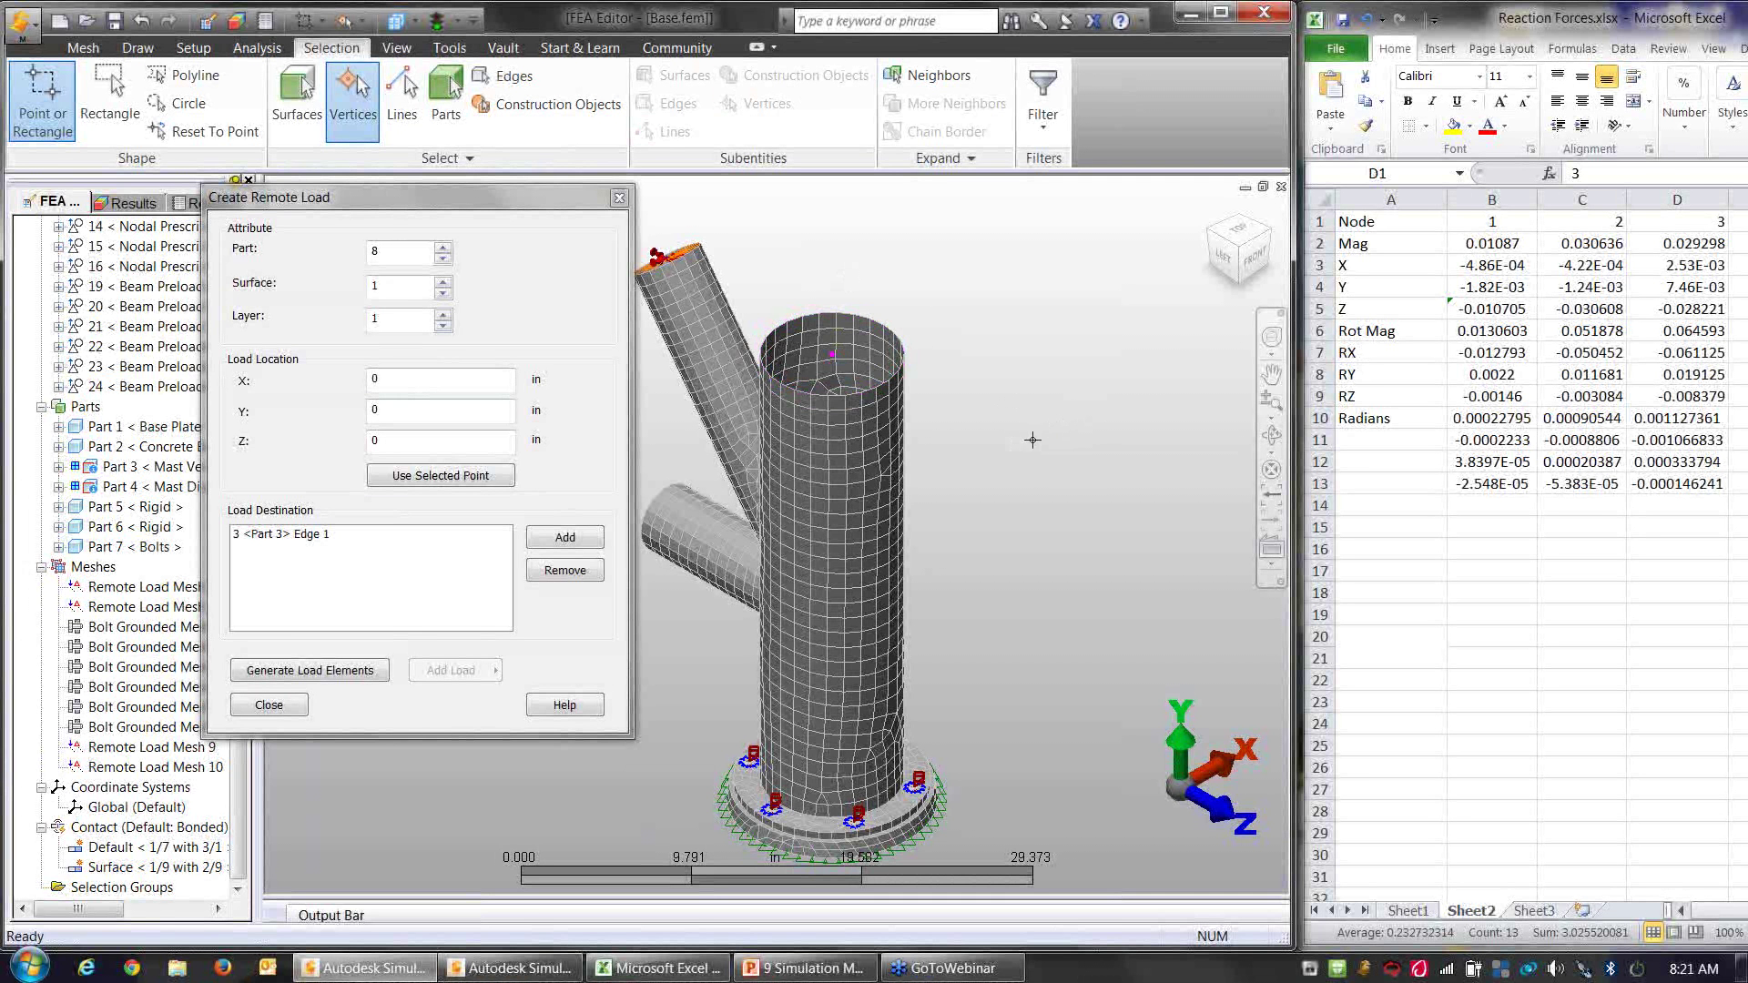
pyautogui.moveTo(1045, 465)
pyautogui.mouseDown(button='middle')
pyautogui.moveTo(1105, 397)
pyautogui.moveTo(1056, 487)
pyautogui.mouseUp(button='middle')
pyautogui.scroll(-2, 861, 372)
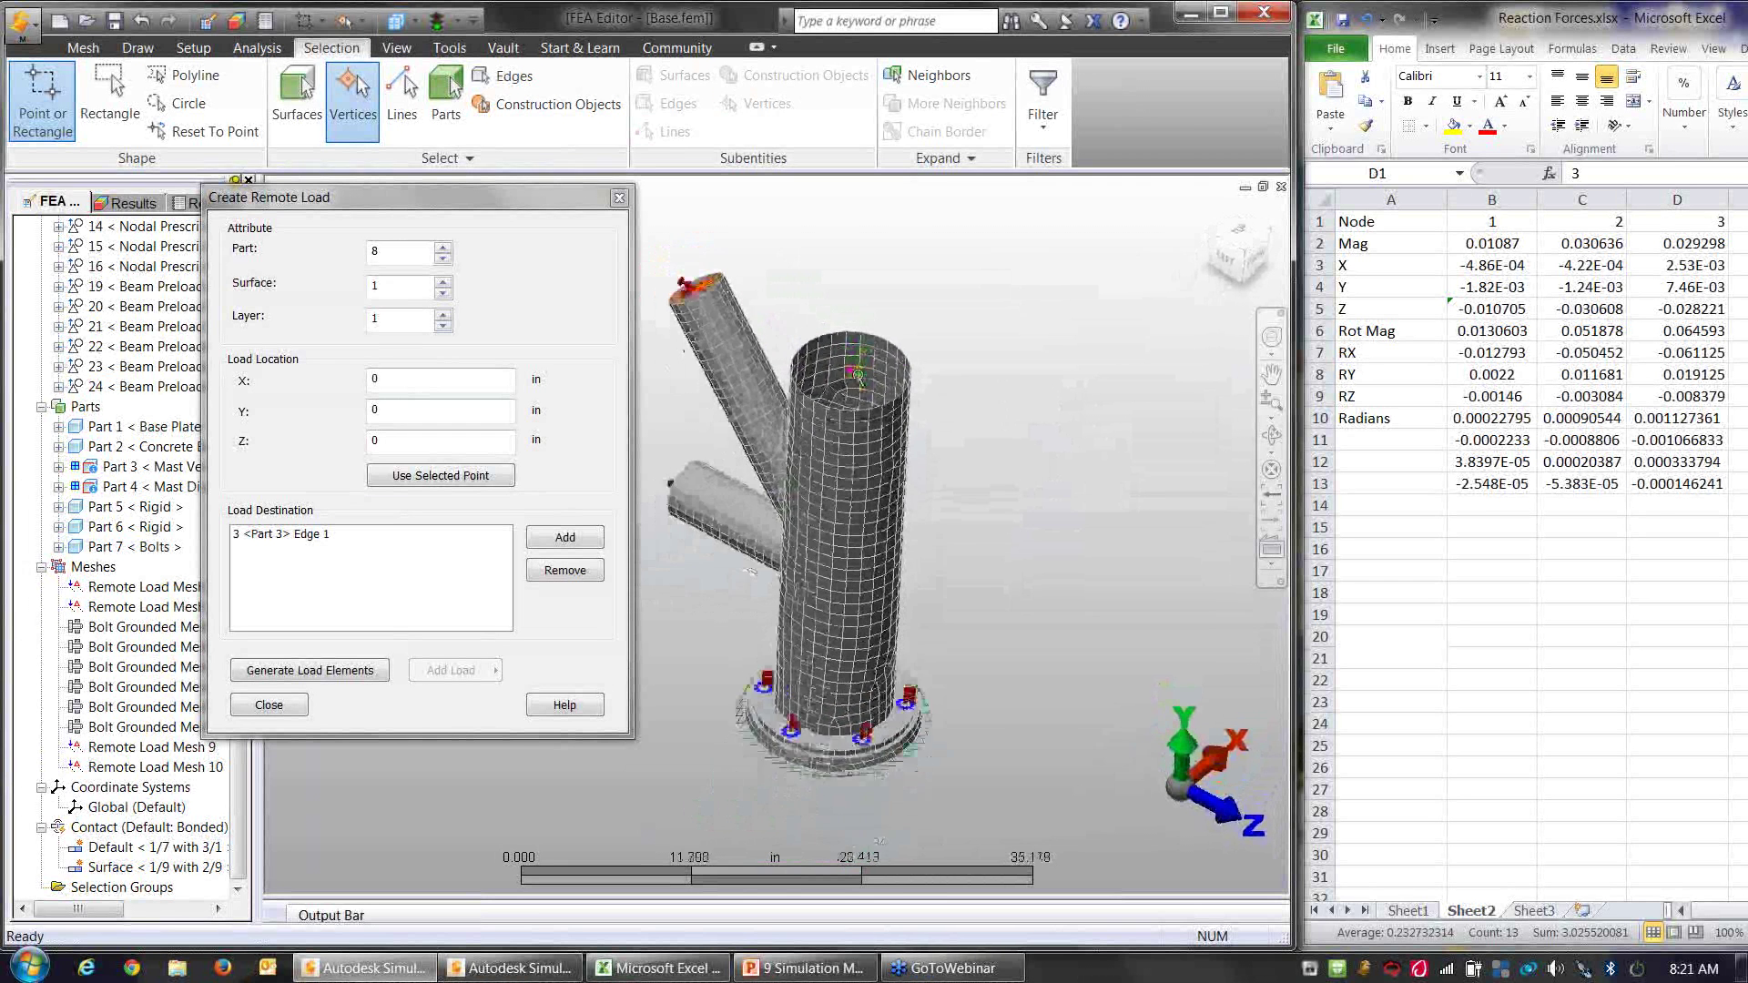
pyautogui.scroll(5, 859, 375)
pyautogui.scroll(3, 858, 375)
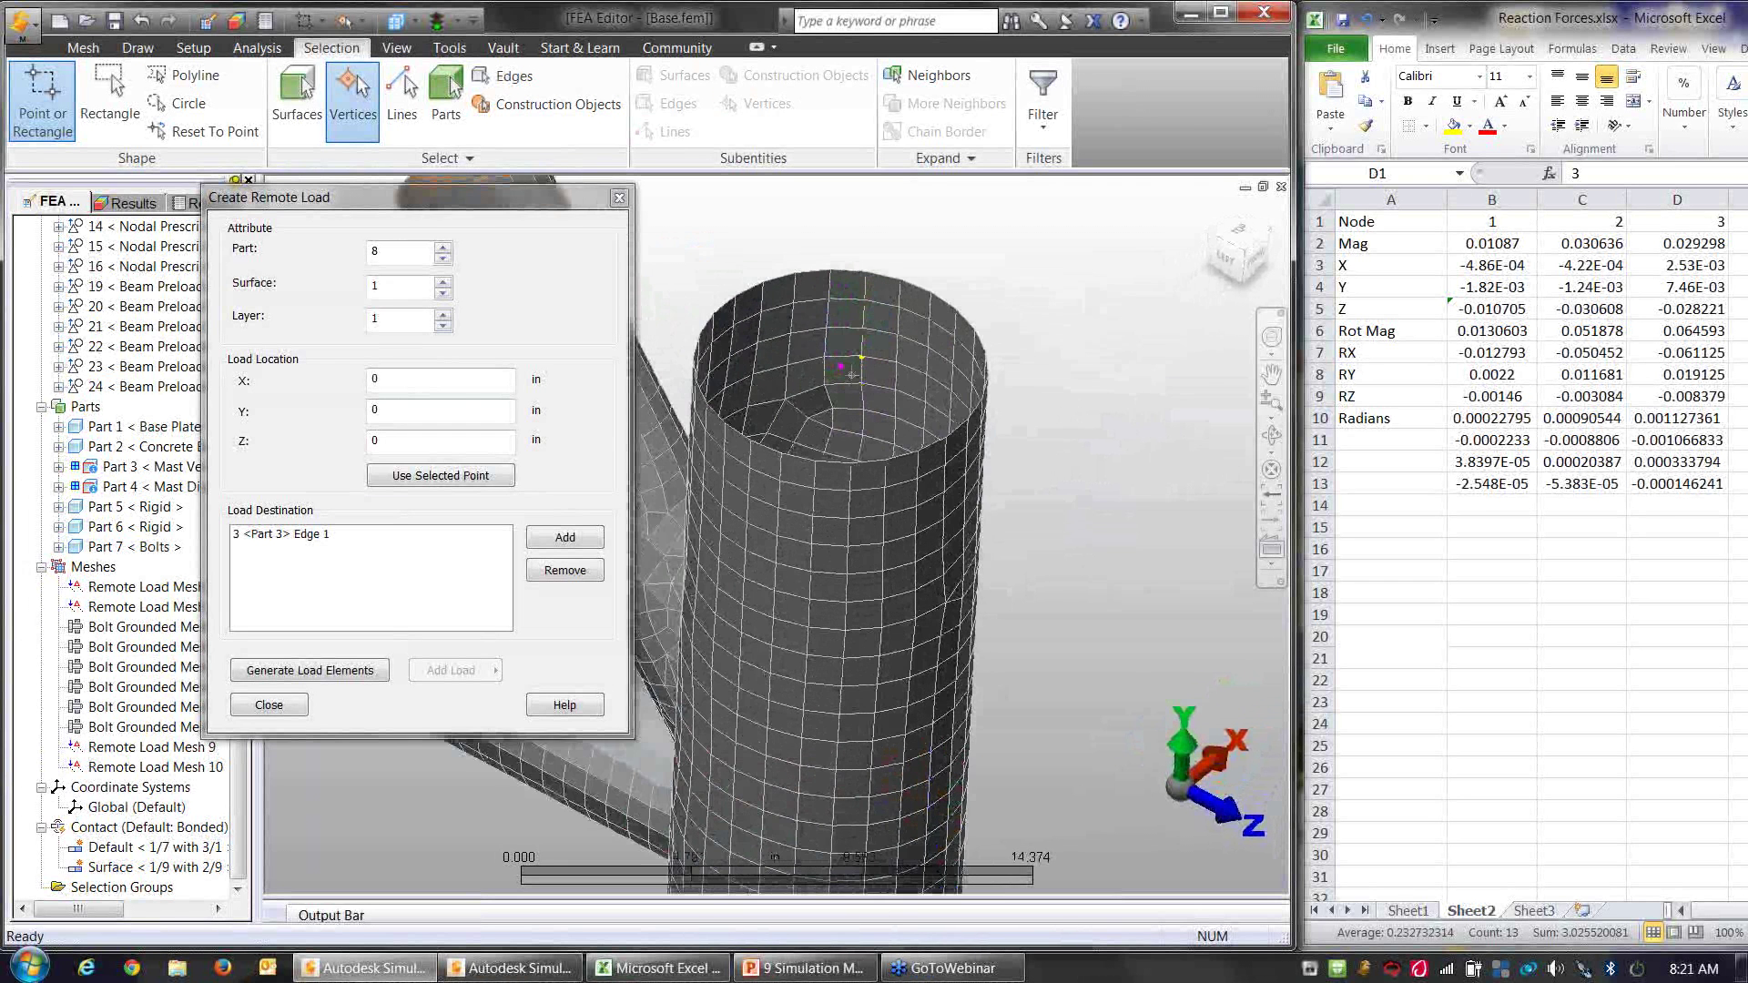
pyautogui.click(421, 479)
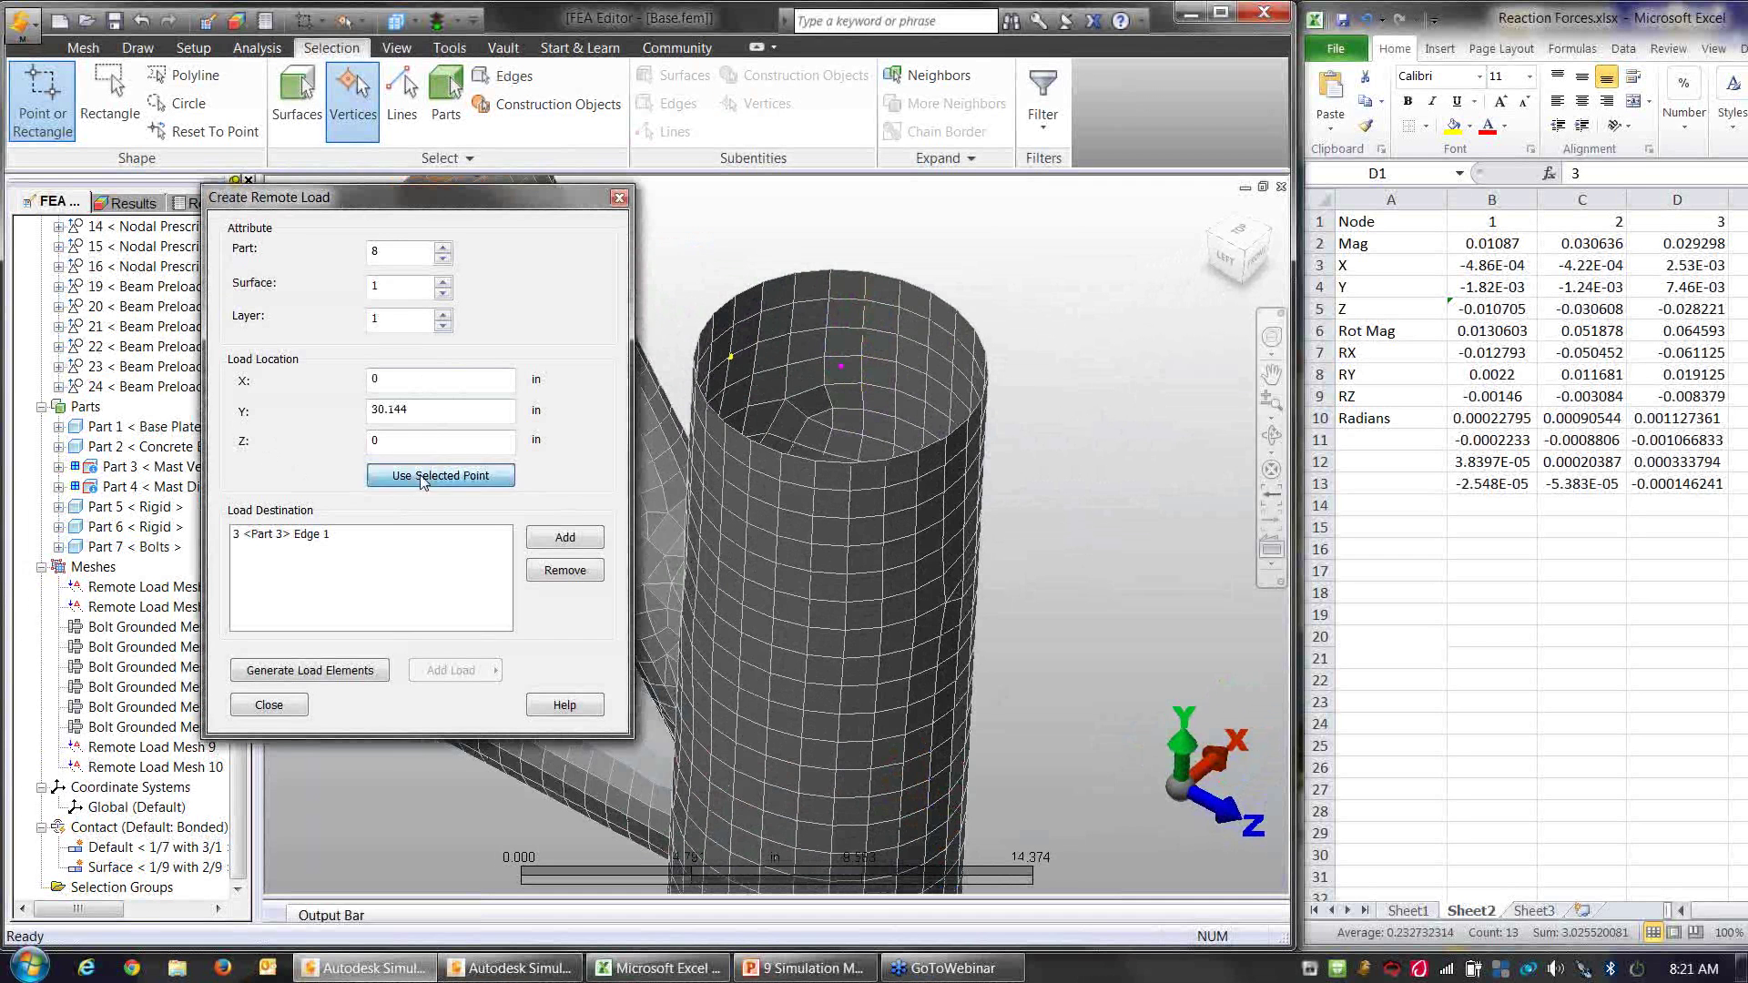
# Step: Generate the remote load elements as Part 8 and set that part's element type to Rigid
pyautogui.click(333, 672)
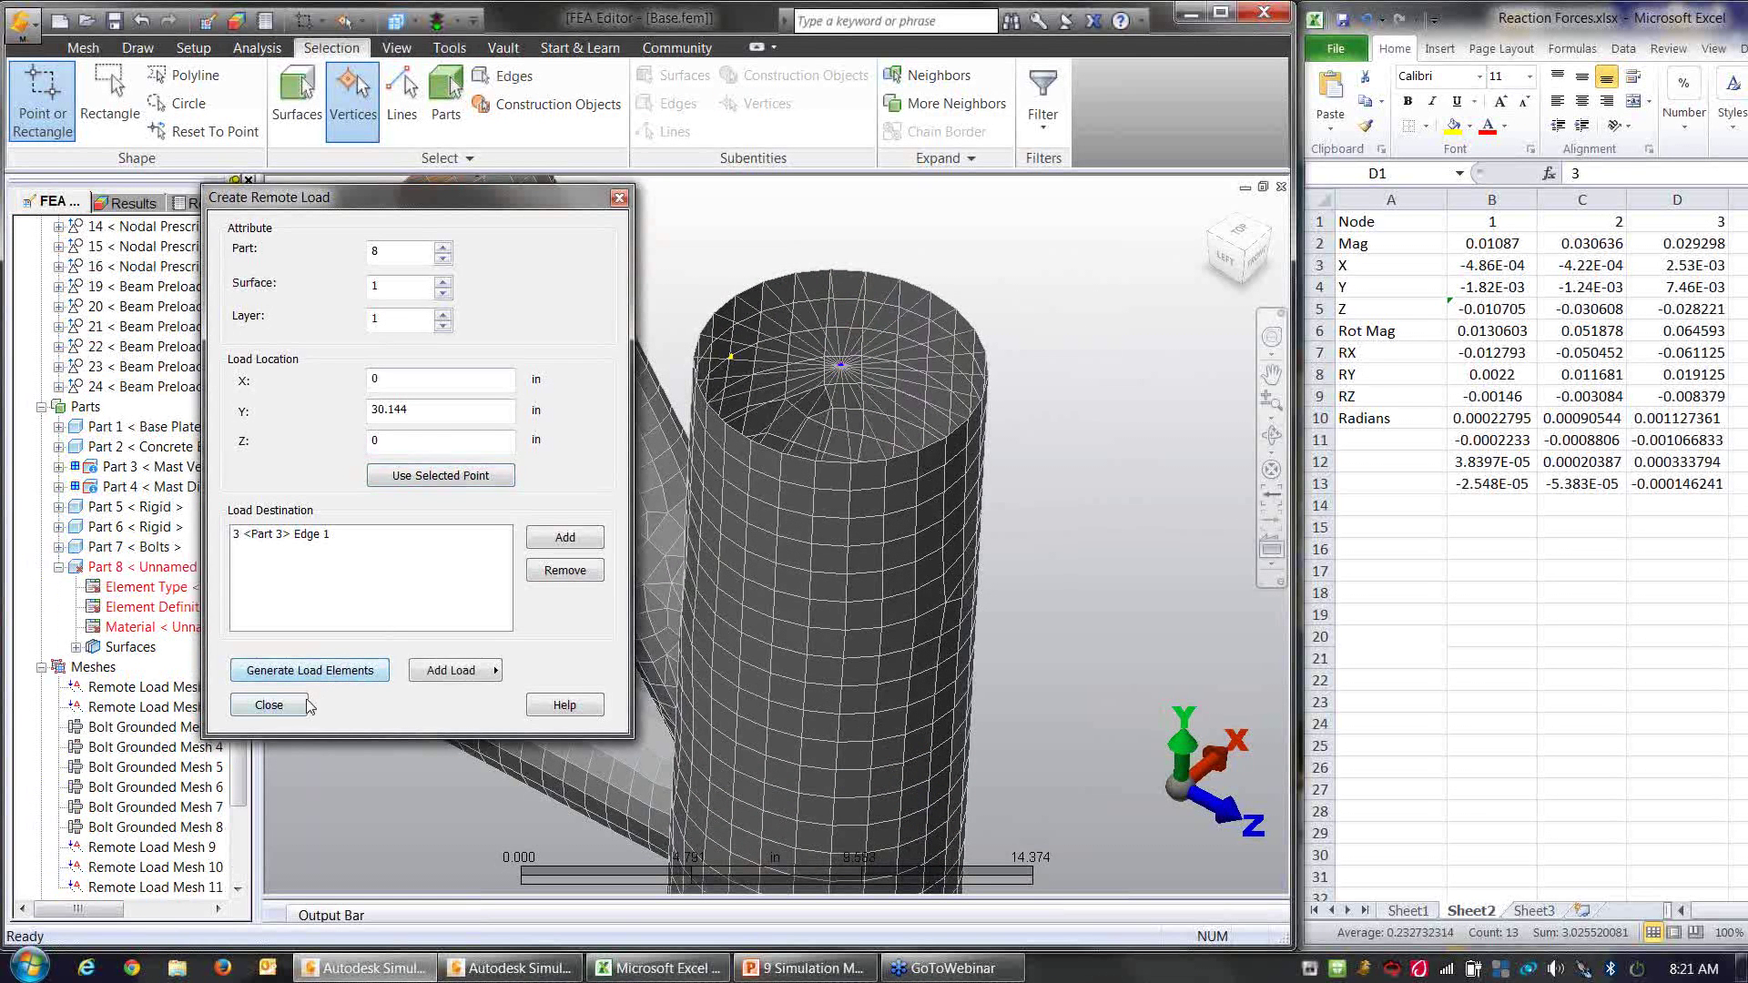
pyautogui.moveTo(1150, 478); pyautogui.dragTo(1134, 465, button='middle')
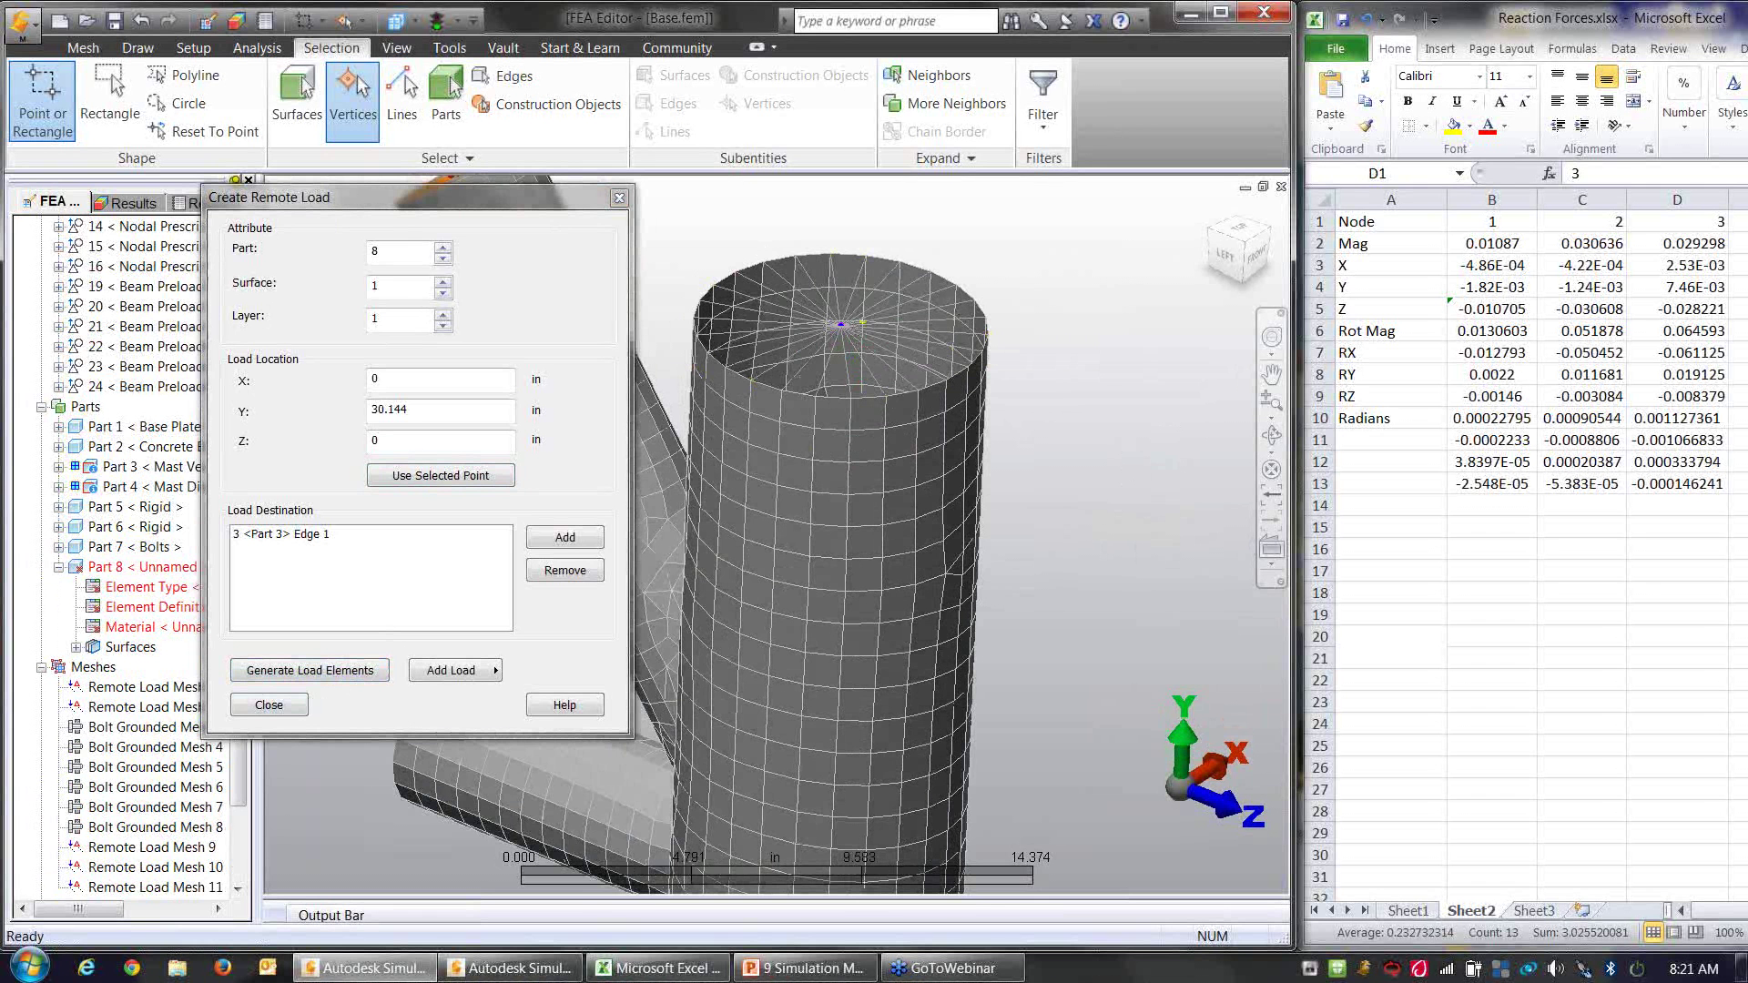
pyautogui.click(269, 706)
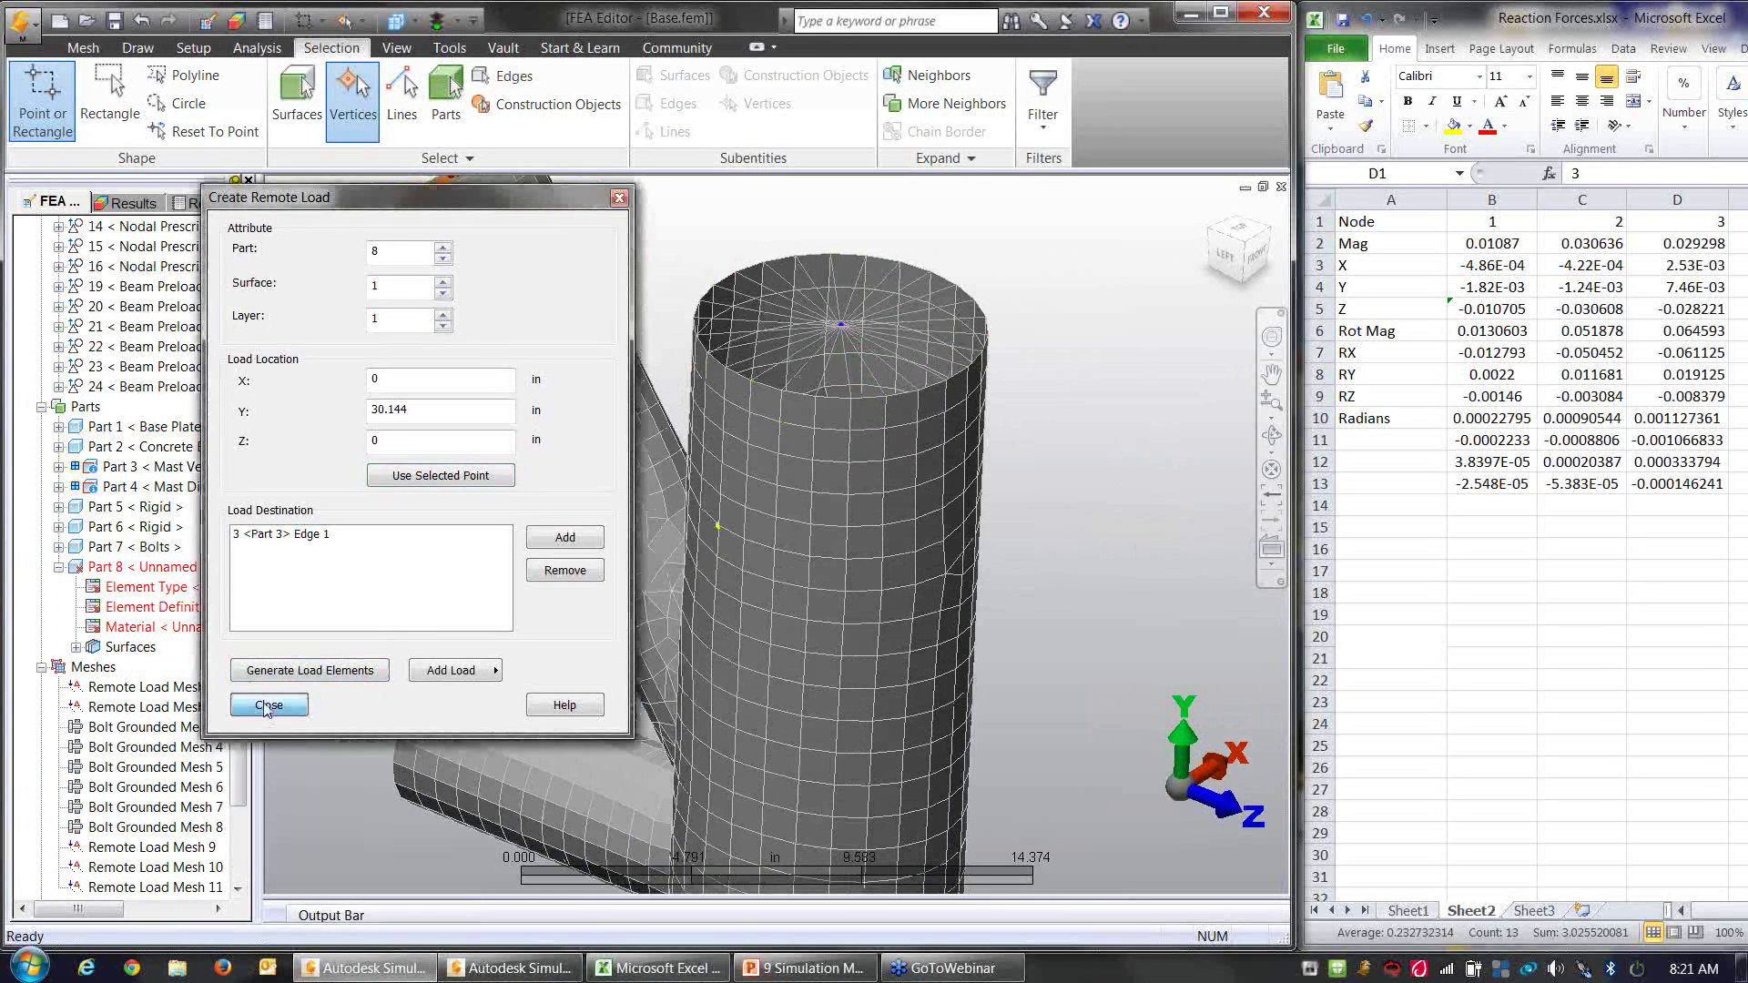
pyautogui.rightClick(204, 589)
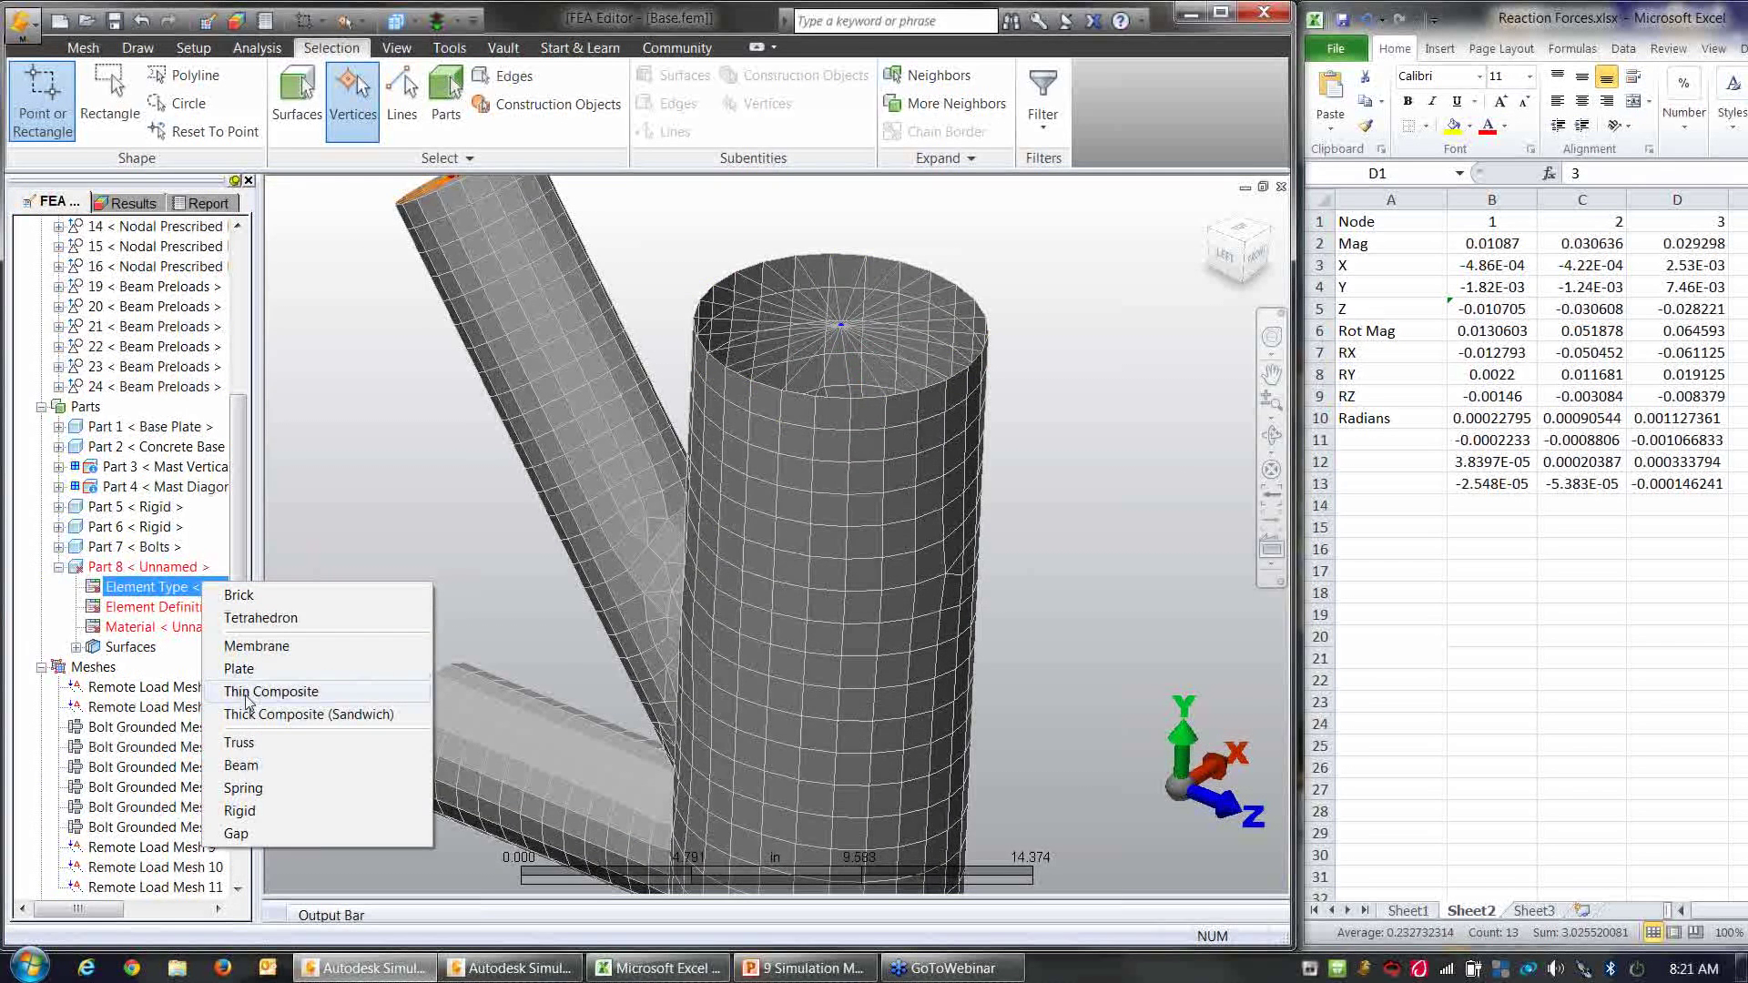
pyautogui.click(239, 809)
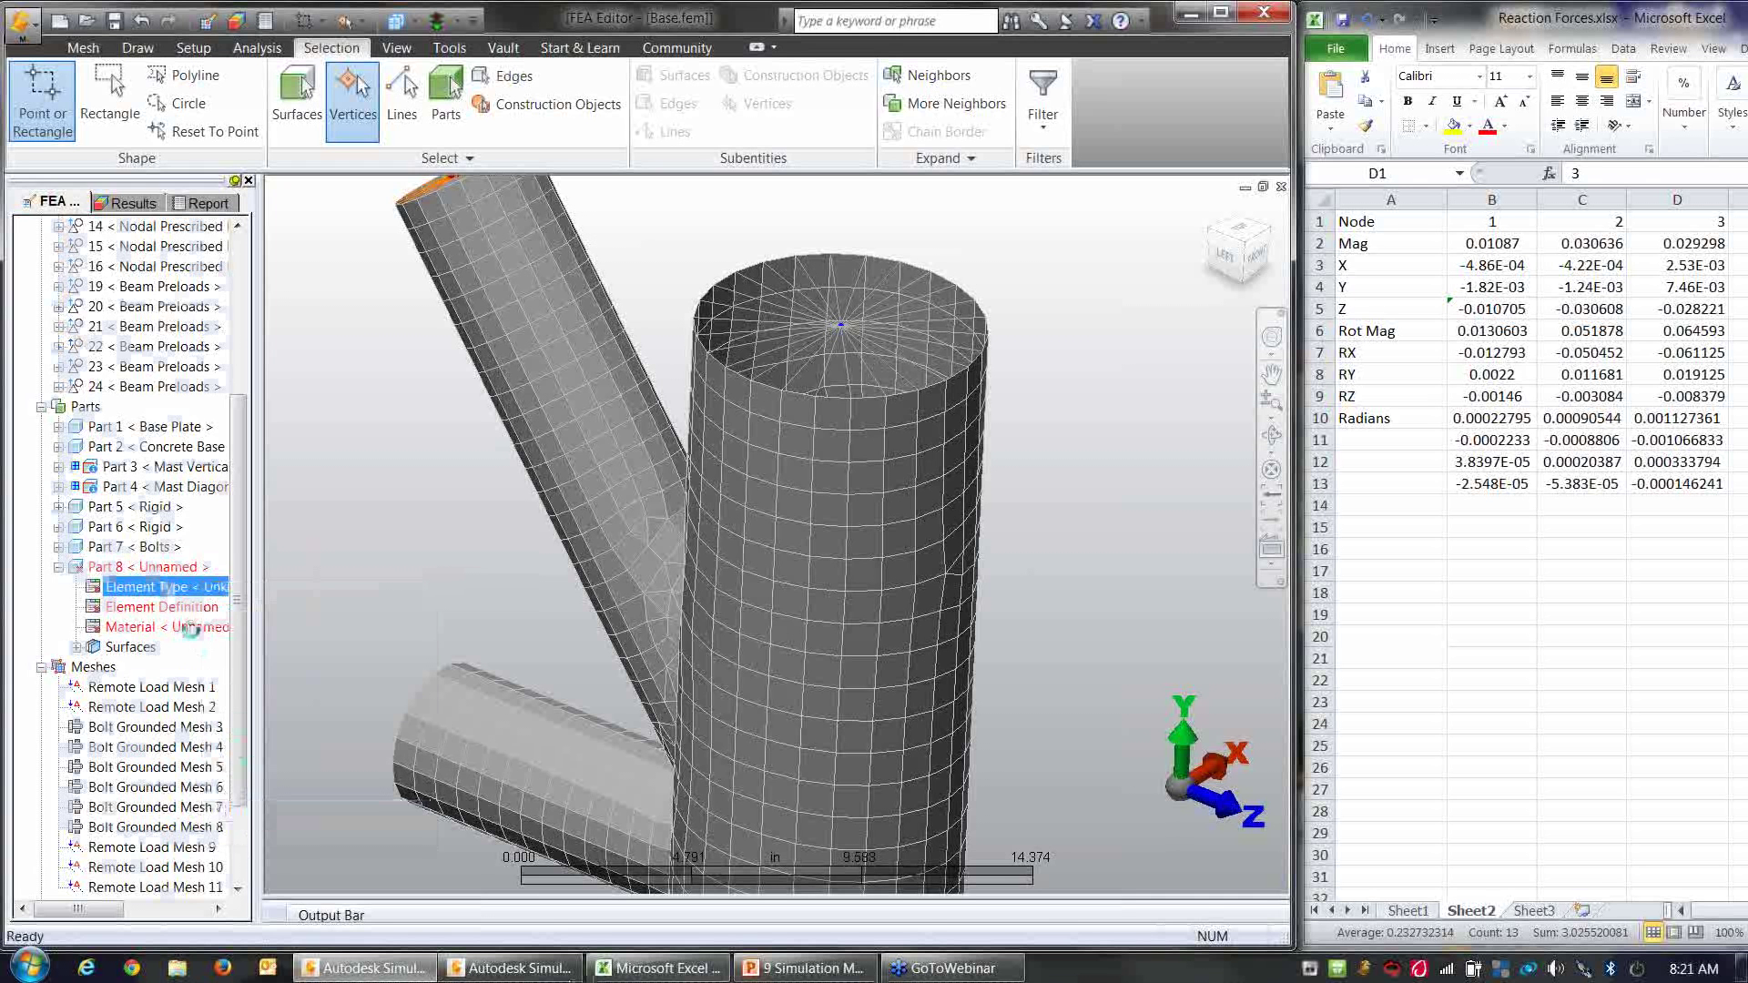
pyautogui.click(166, 608)
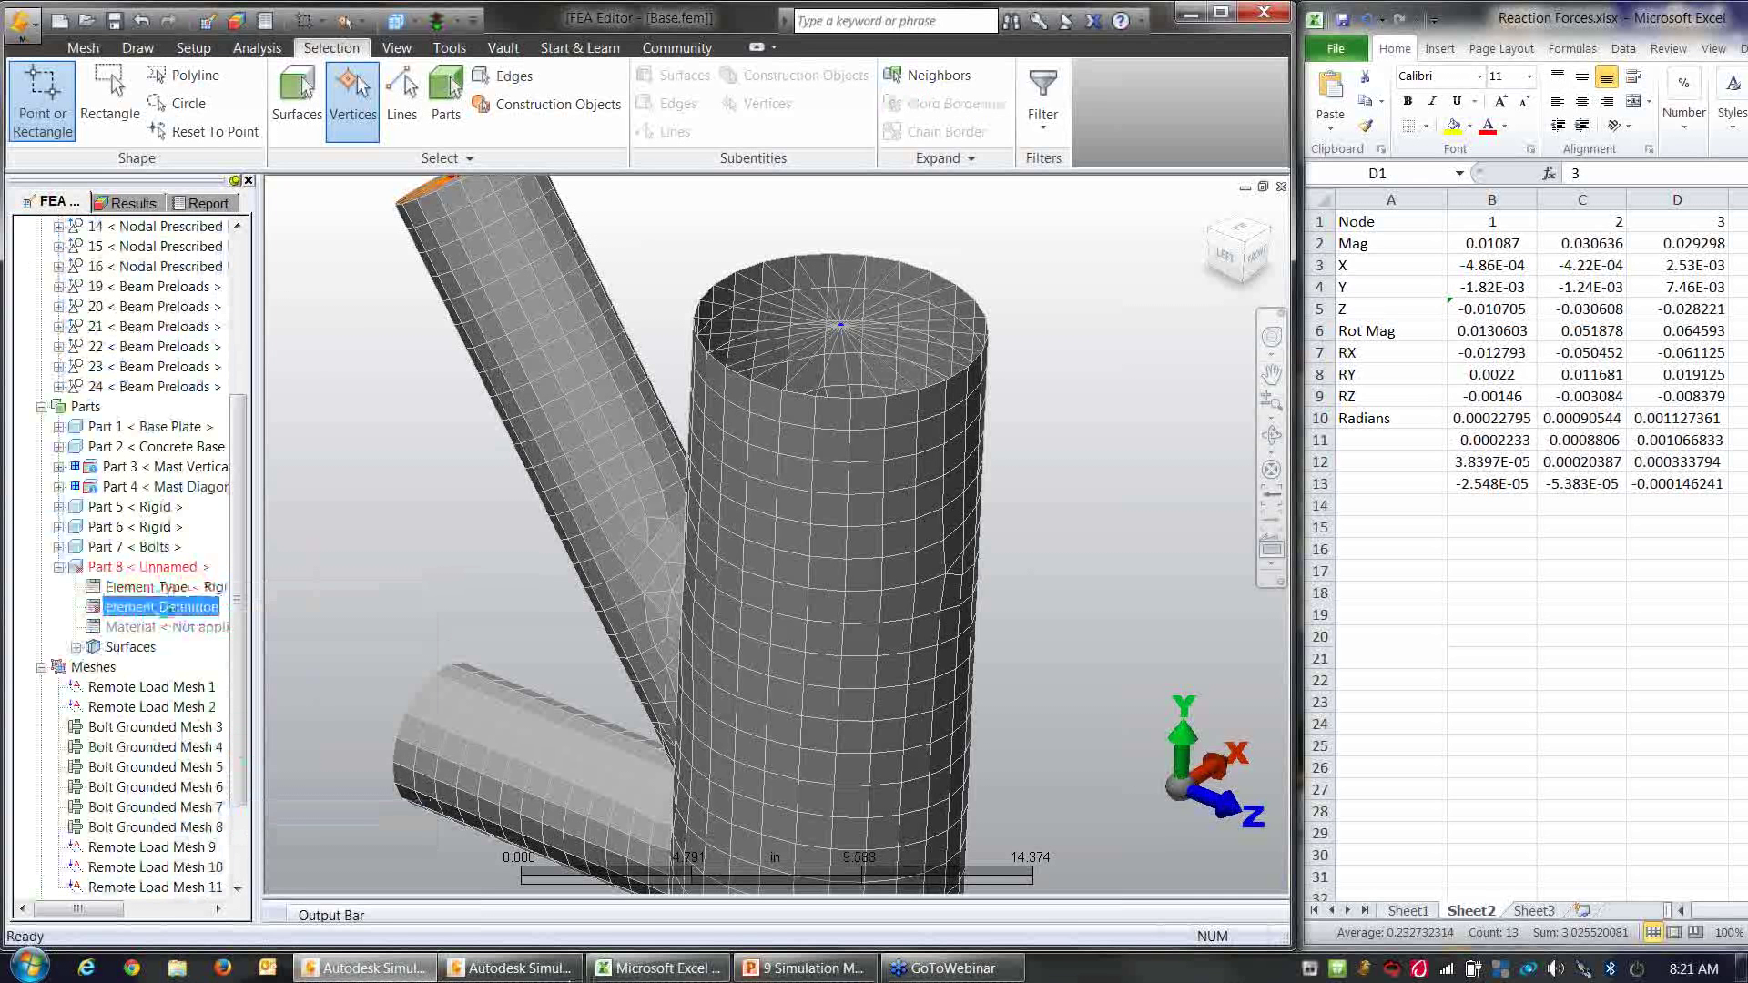
pyautogui.doubleClick(164, 608)
pyautogui.click(657, 417)
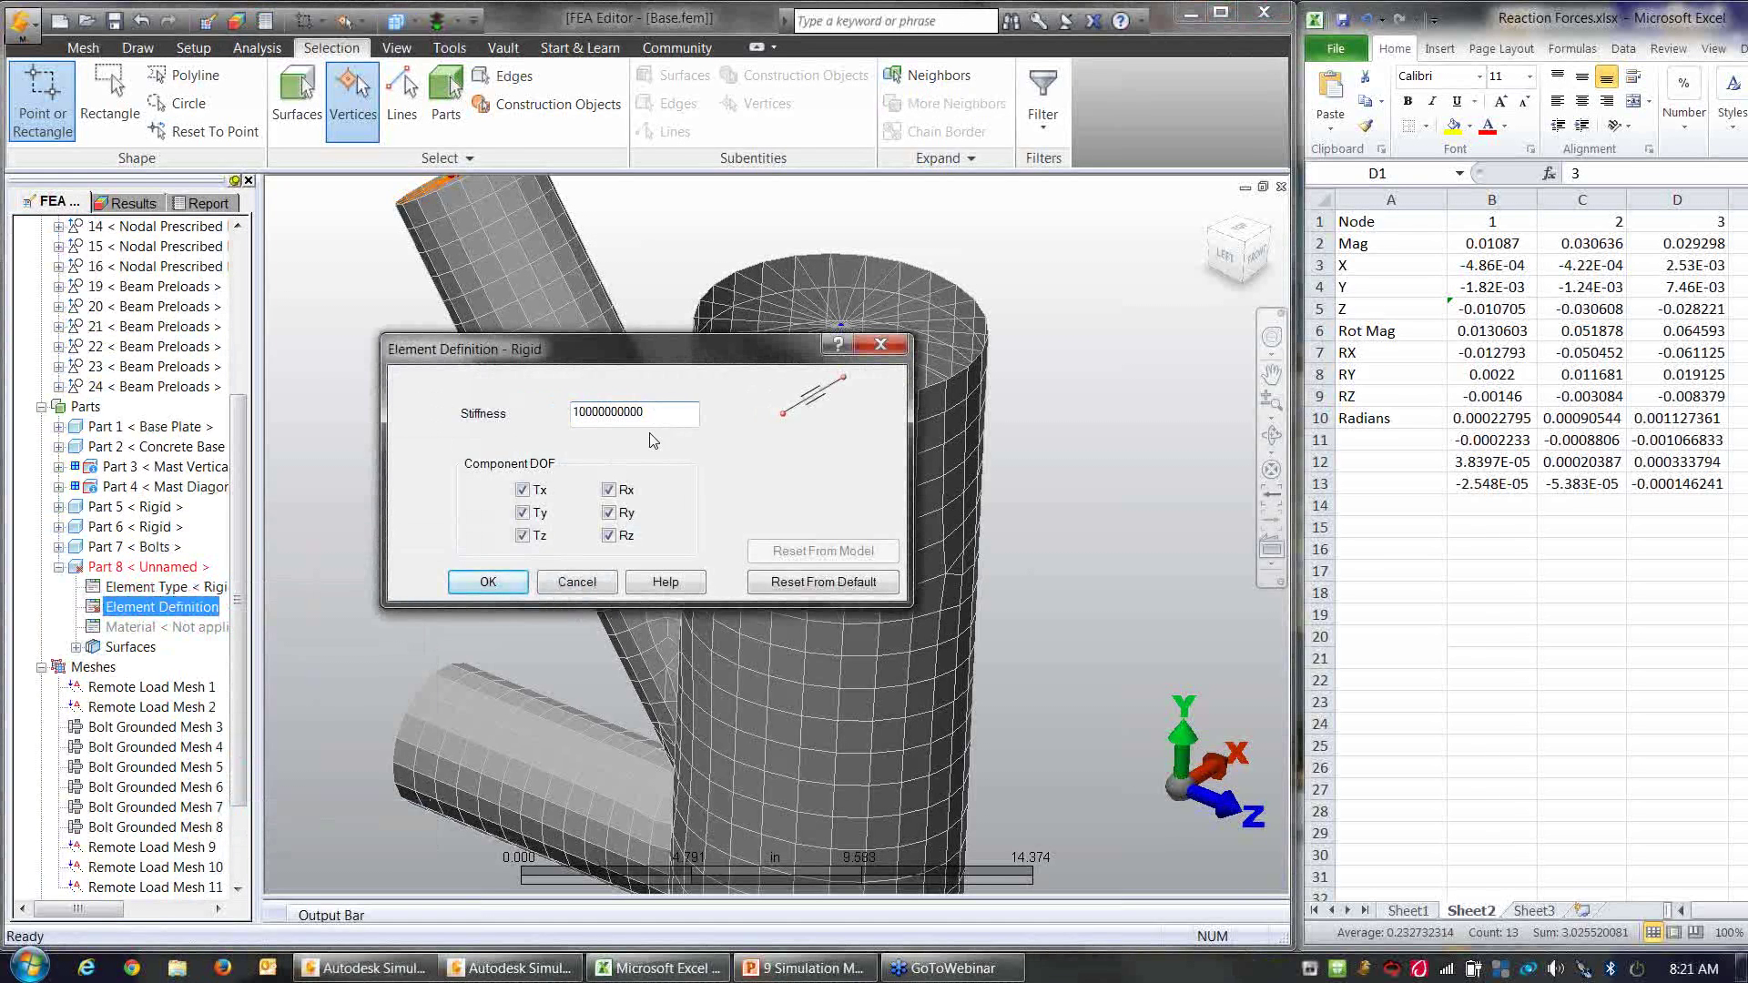
pyautogui.click(497, 585)
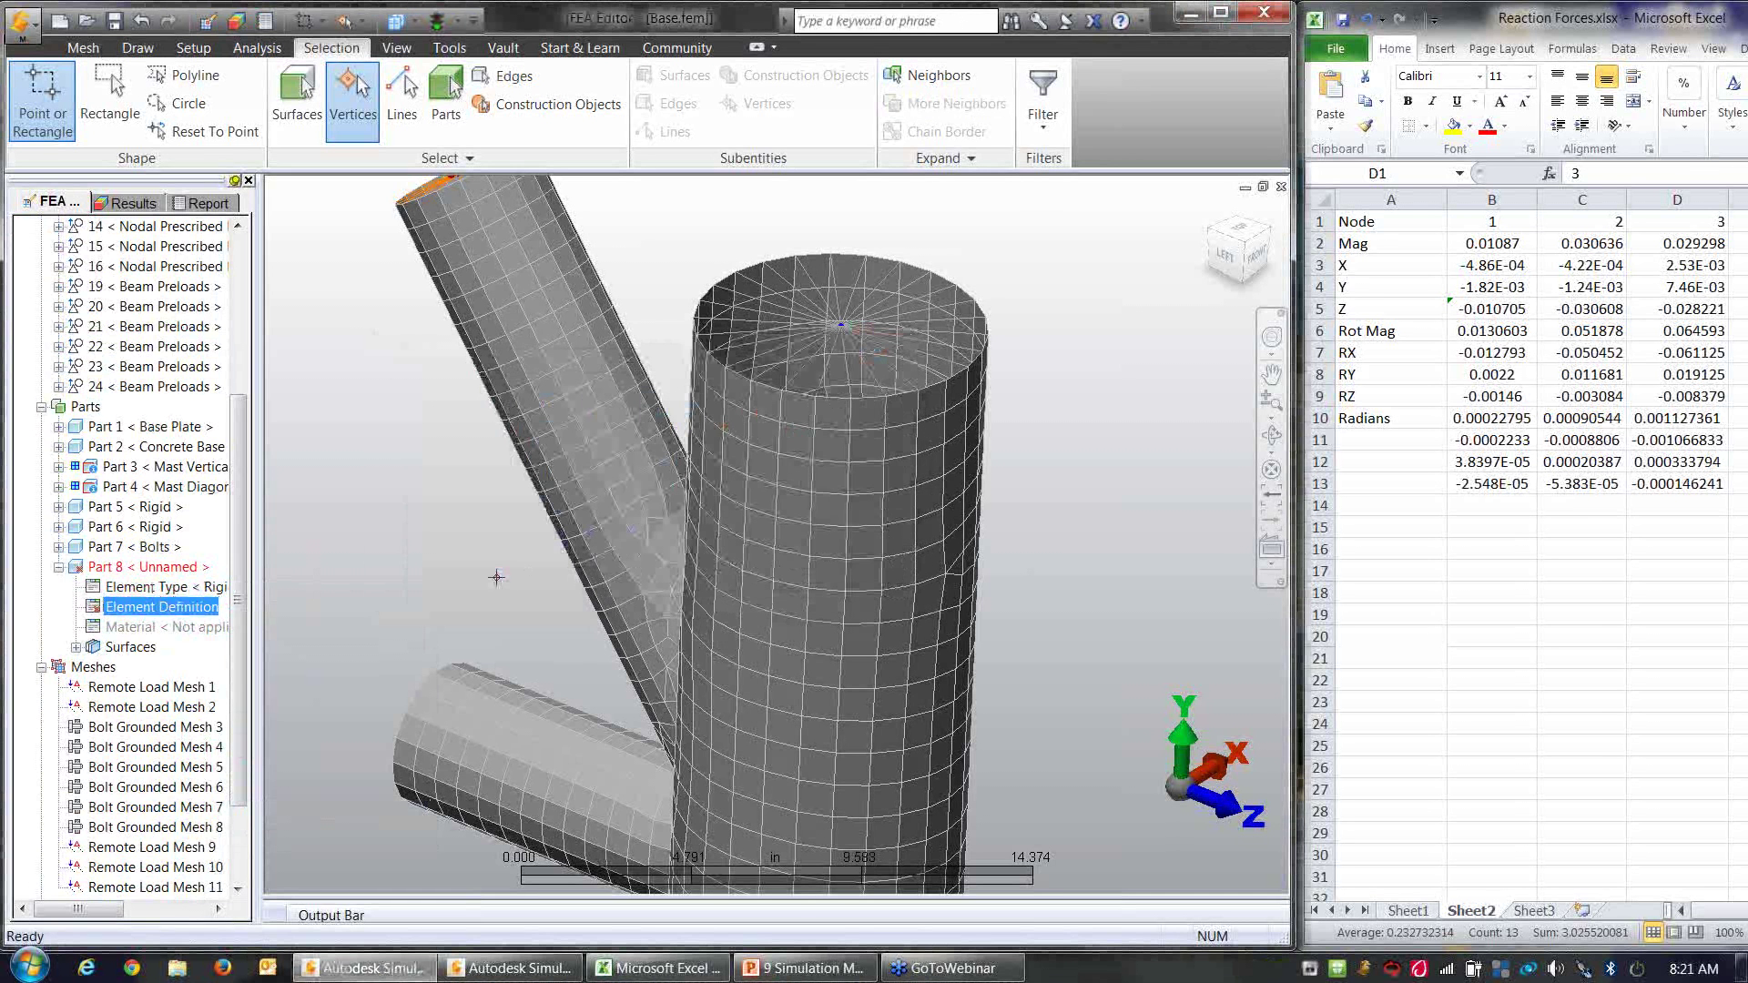
# Step: Rename Part 8 as Rigid
pyautogui.rightClick(167, 566)
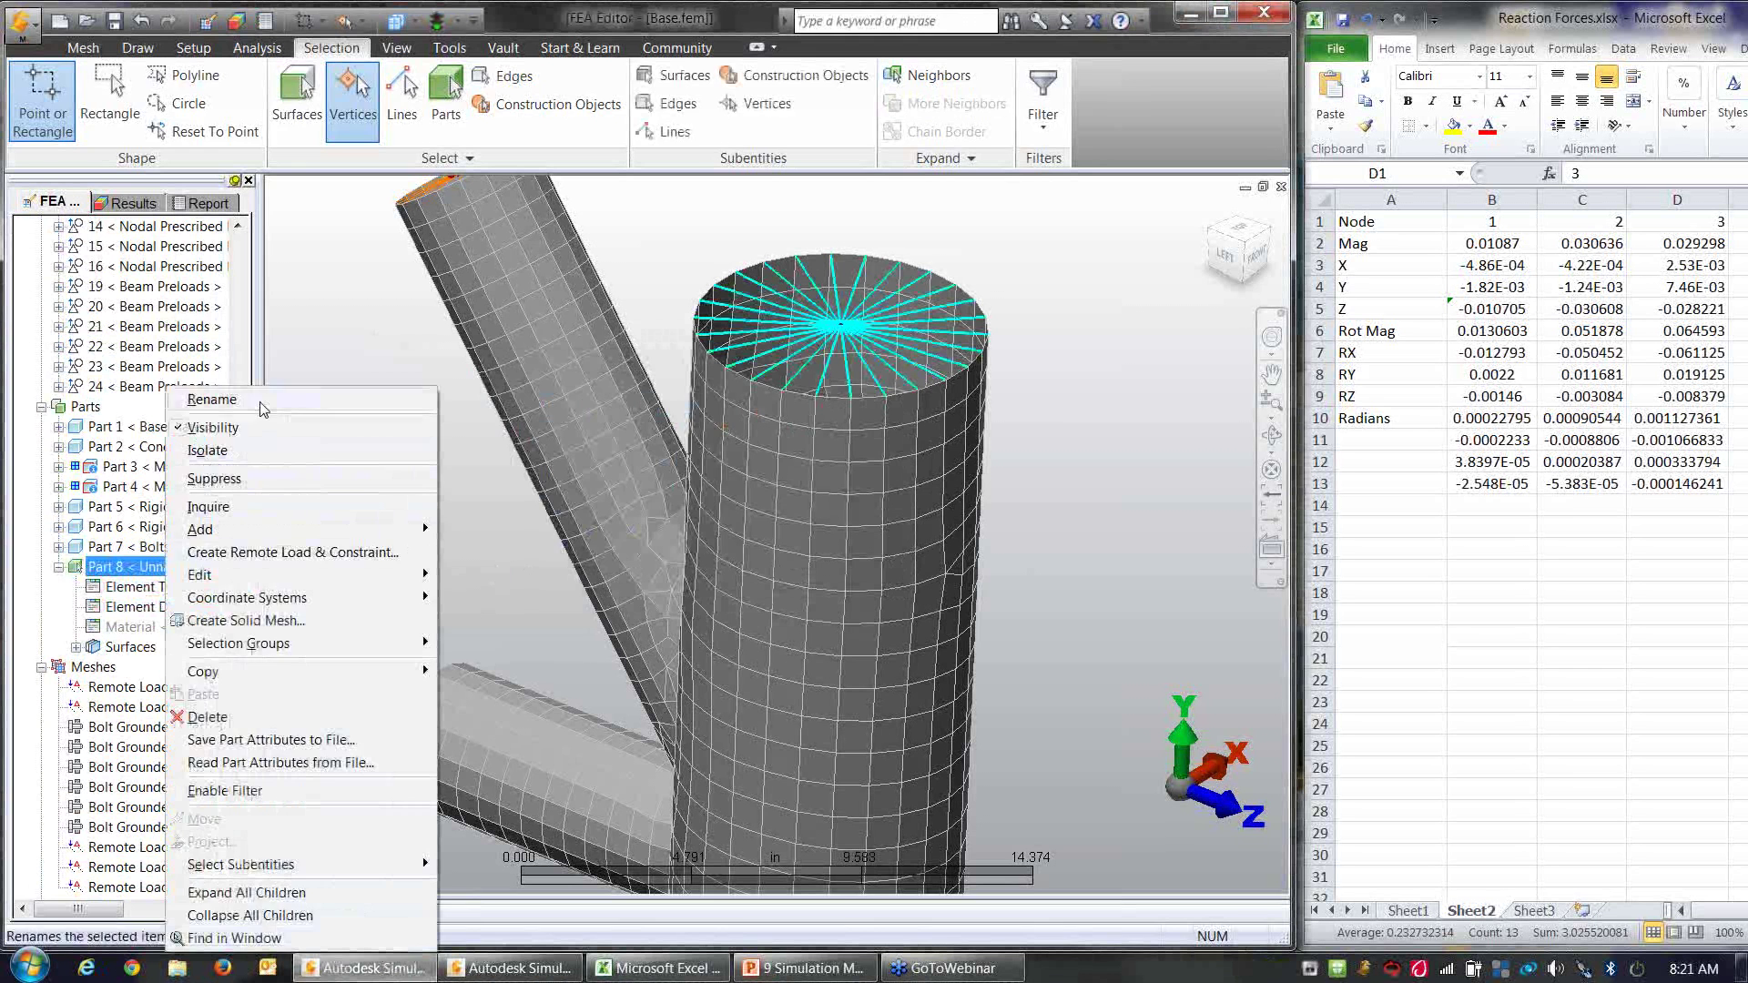
pyautogui.click(262, 405)
pyautogui.write('Rigid')
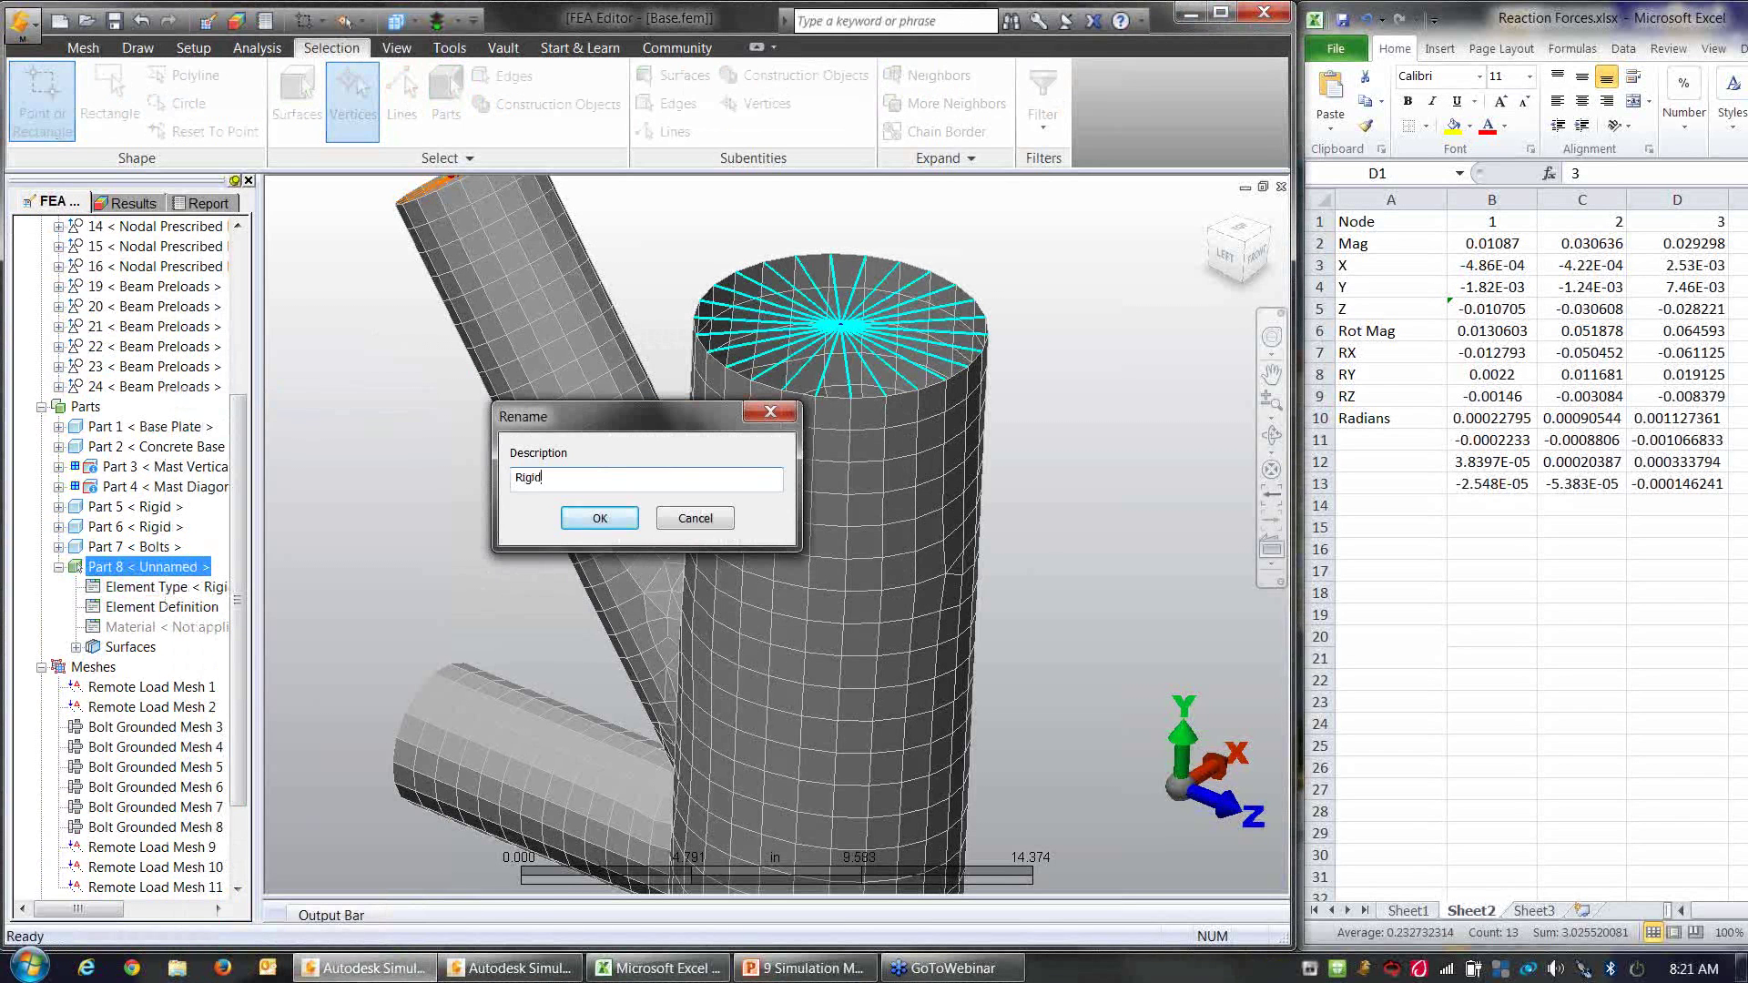
pyautogui.press('Return')
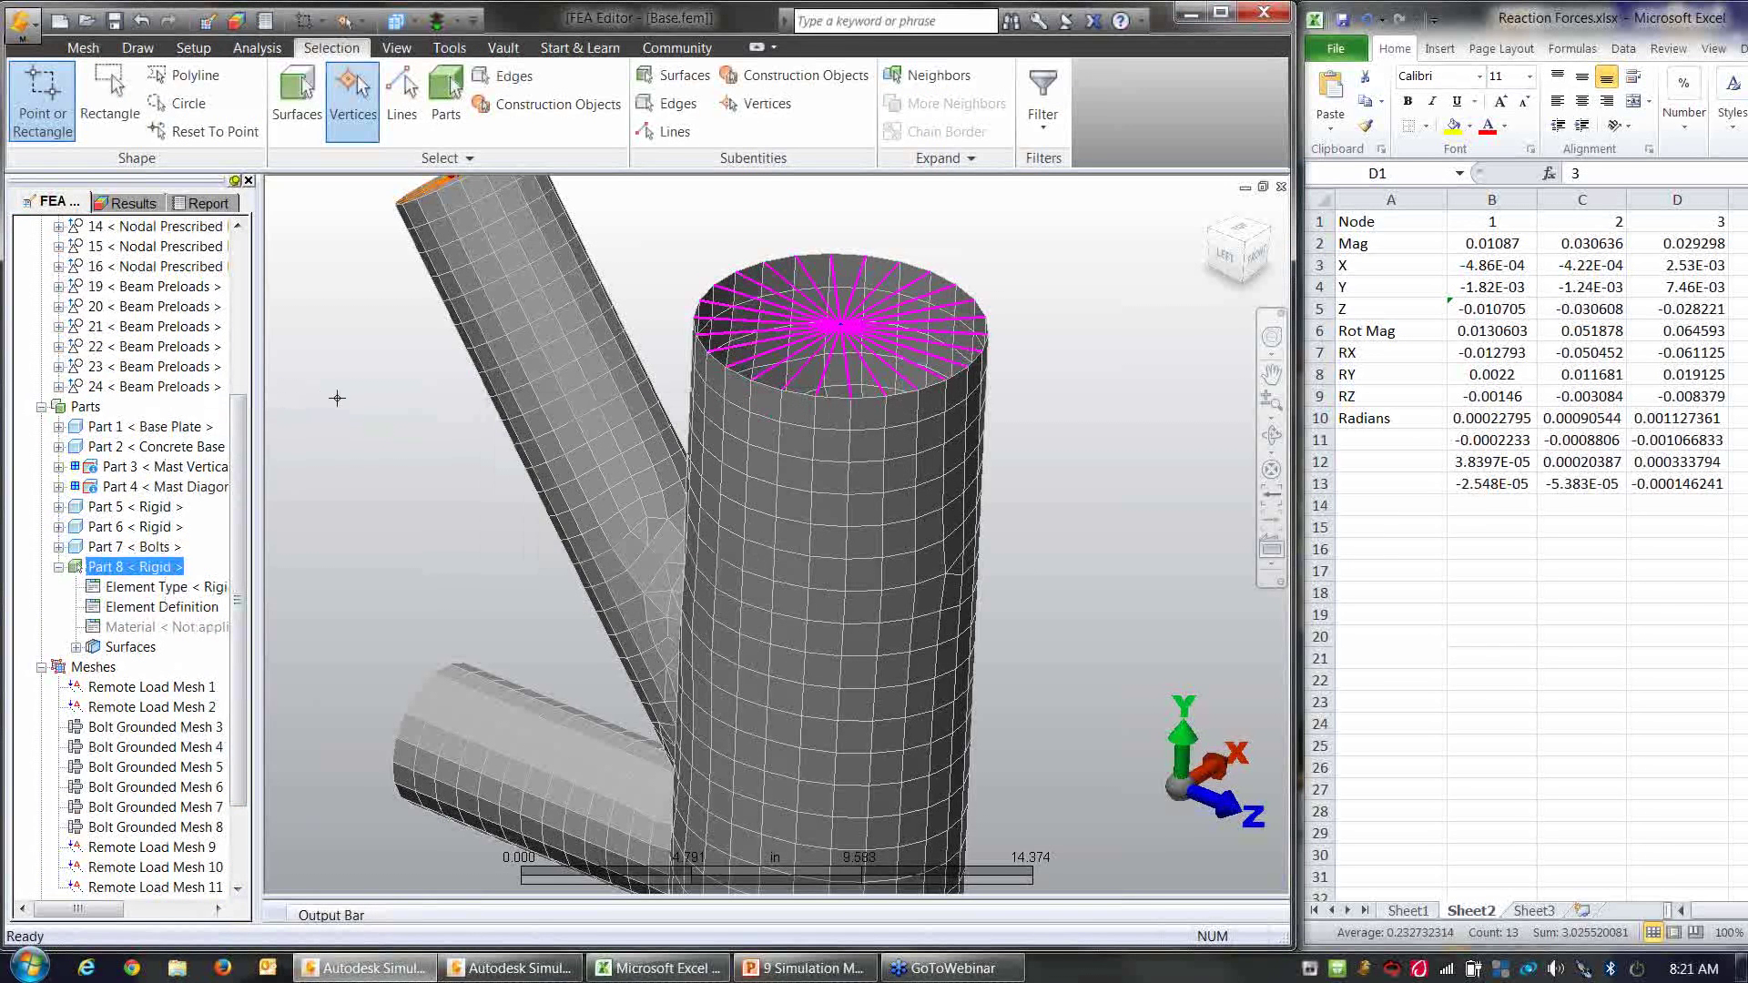
pyautogui.click(339, 399)
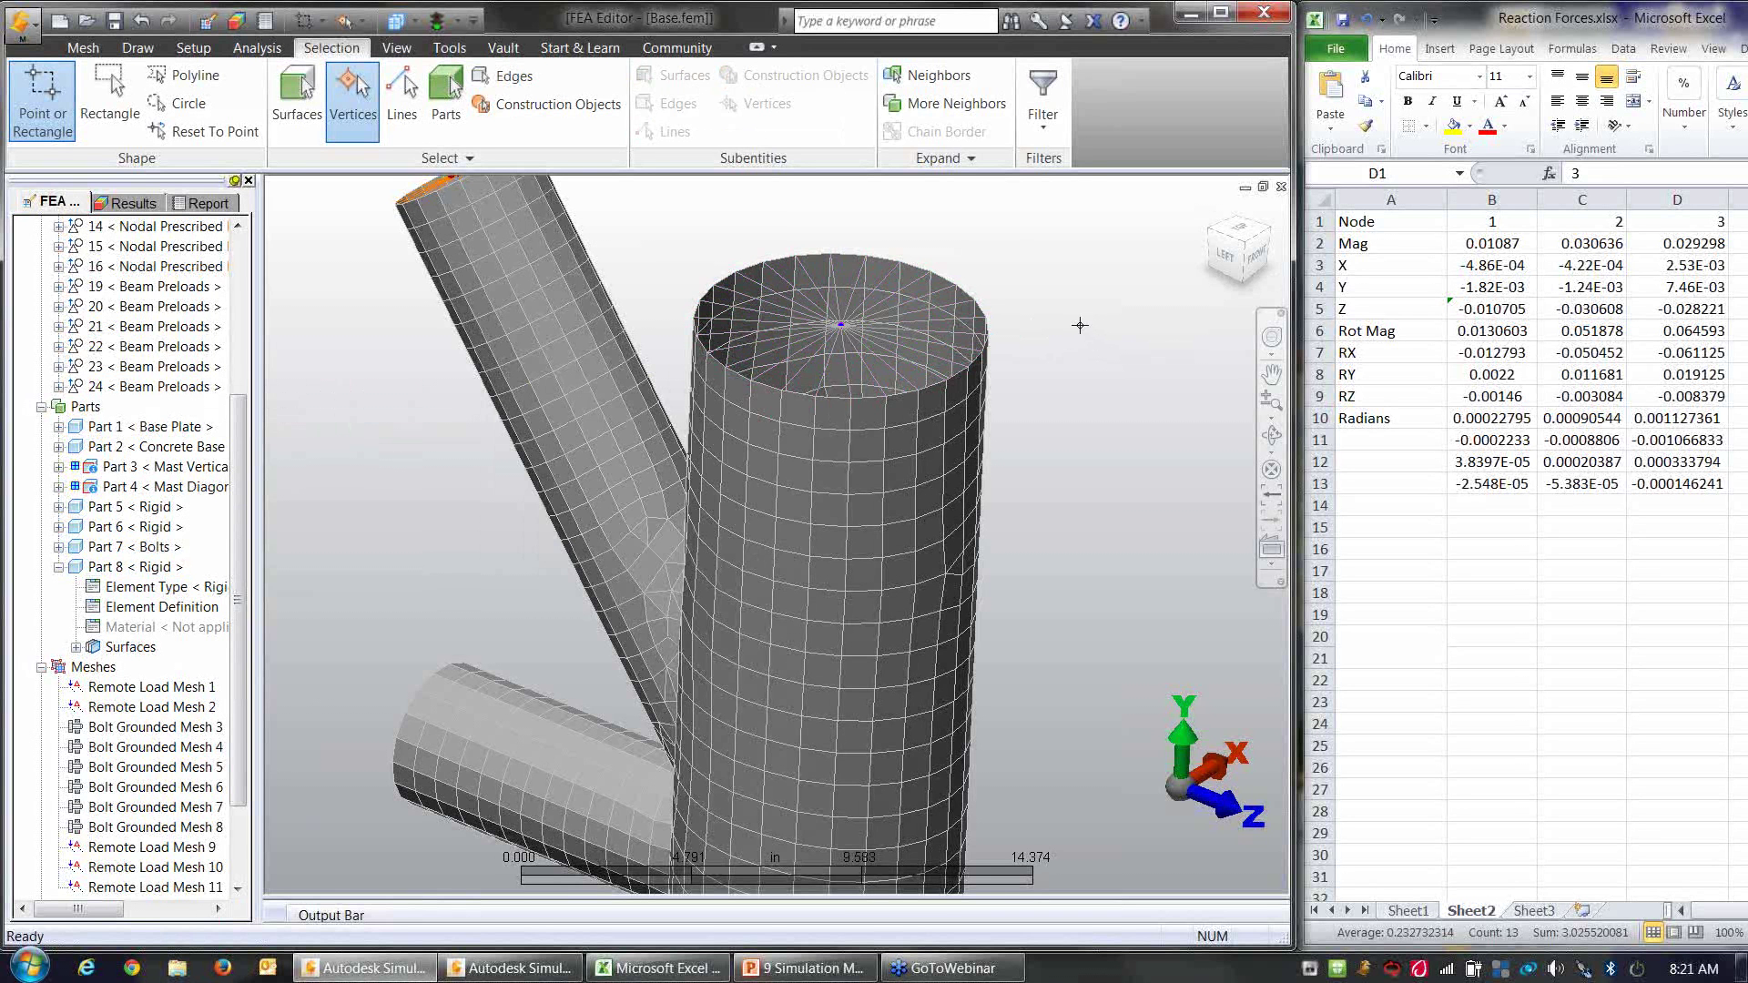
# Step: Start a translational nodal prescribed displacement at the vertical pipe's centre vertex, with node 3's magnitude of 0.029298 in copied from Excel
pyautogui.rightClick(1019, 250)
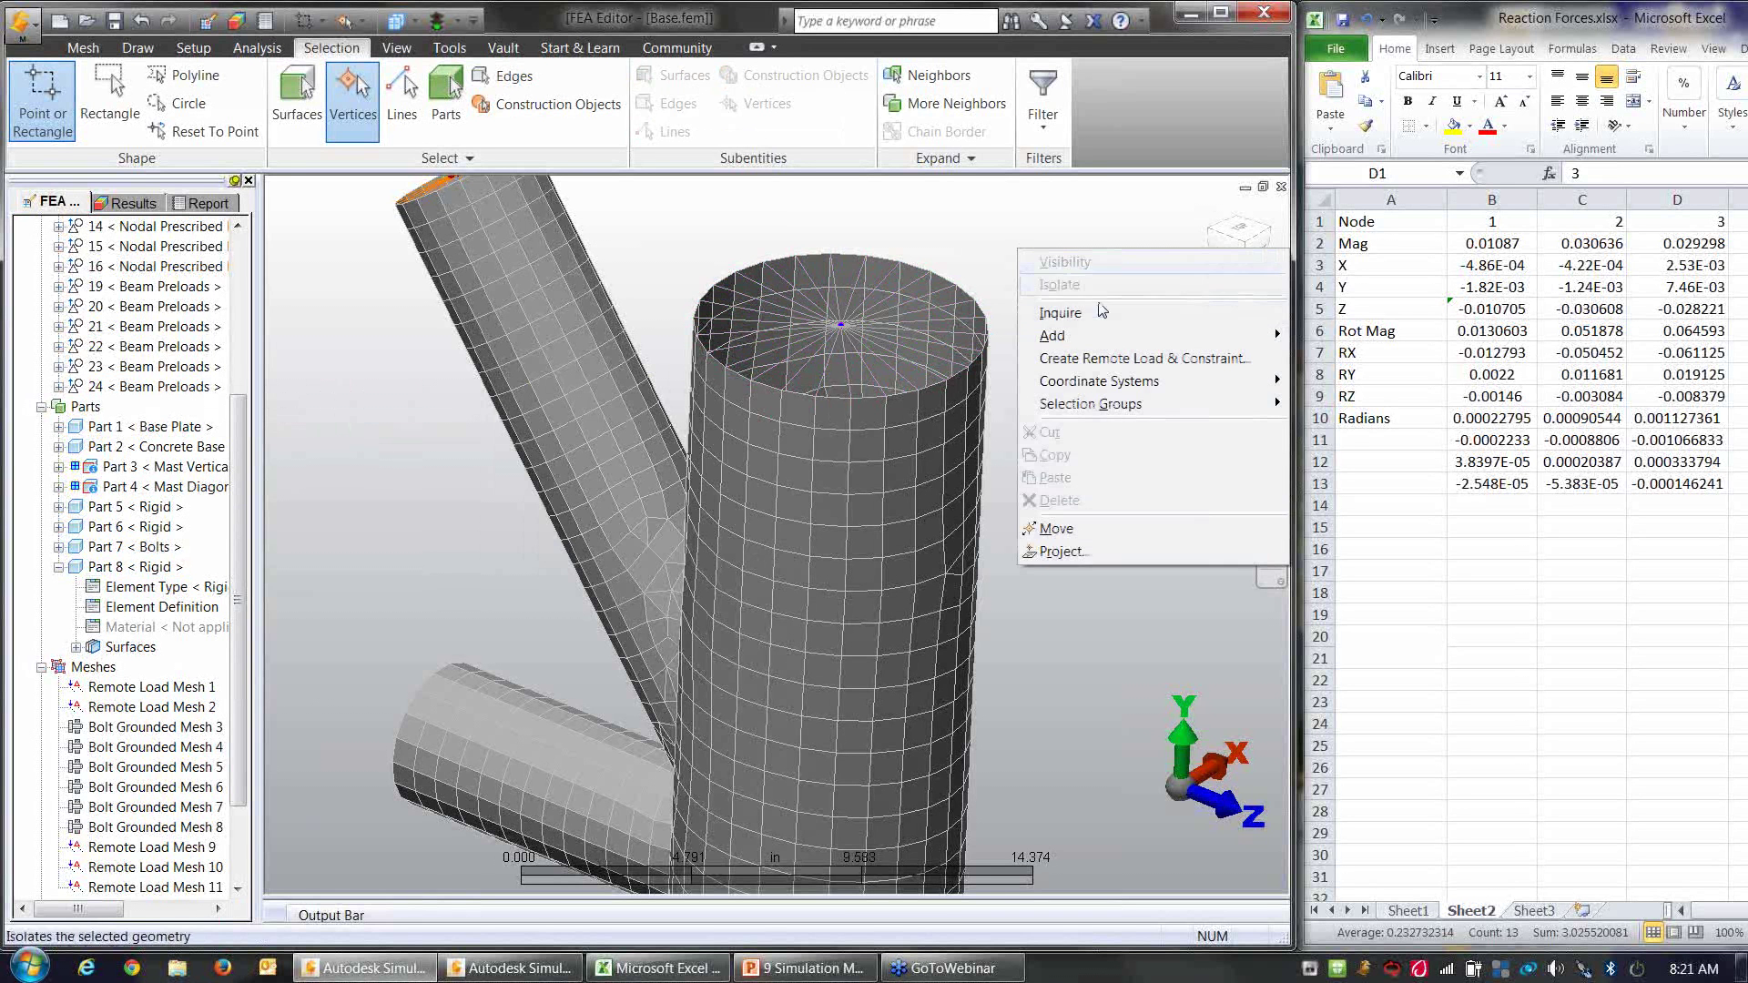
pyautogui.moveTo(1184, 336)
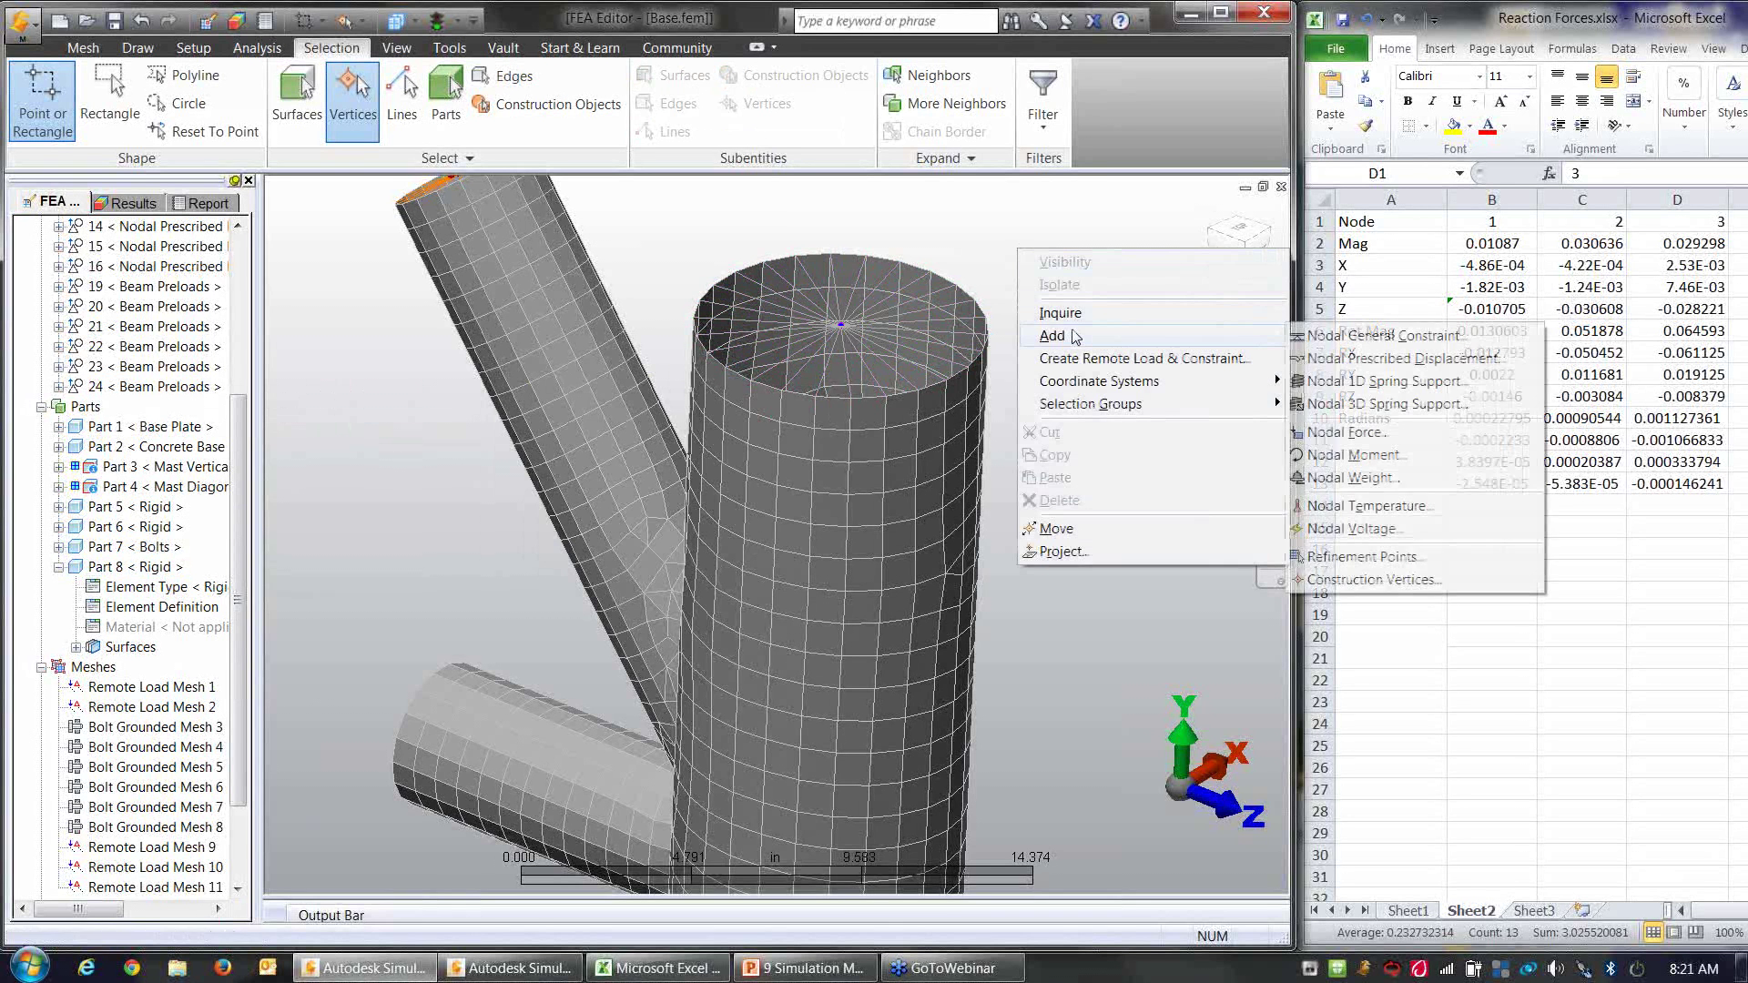
pyautogui.click(1366, 360)
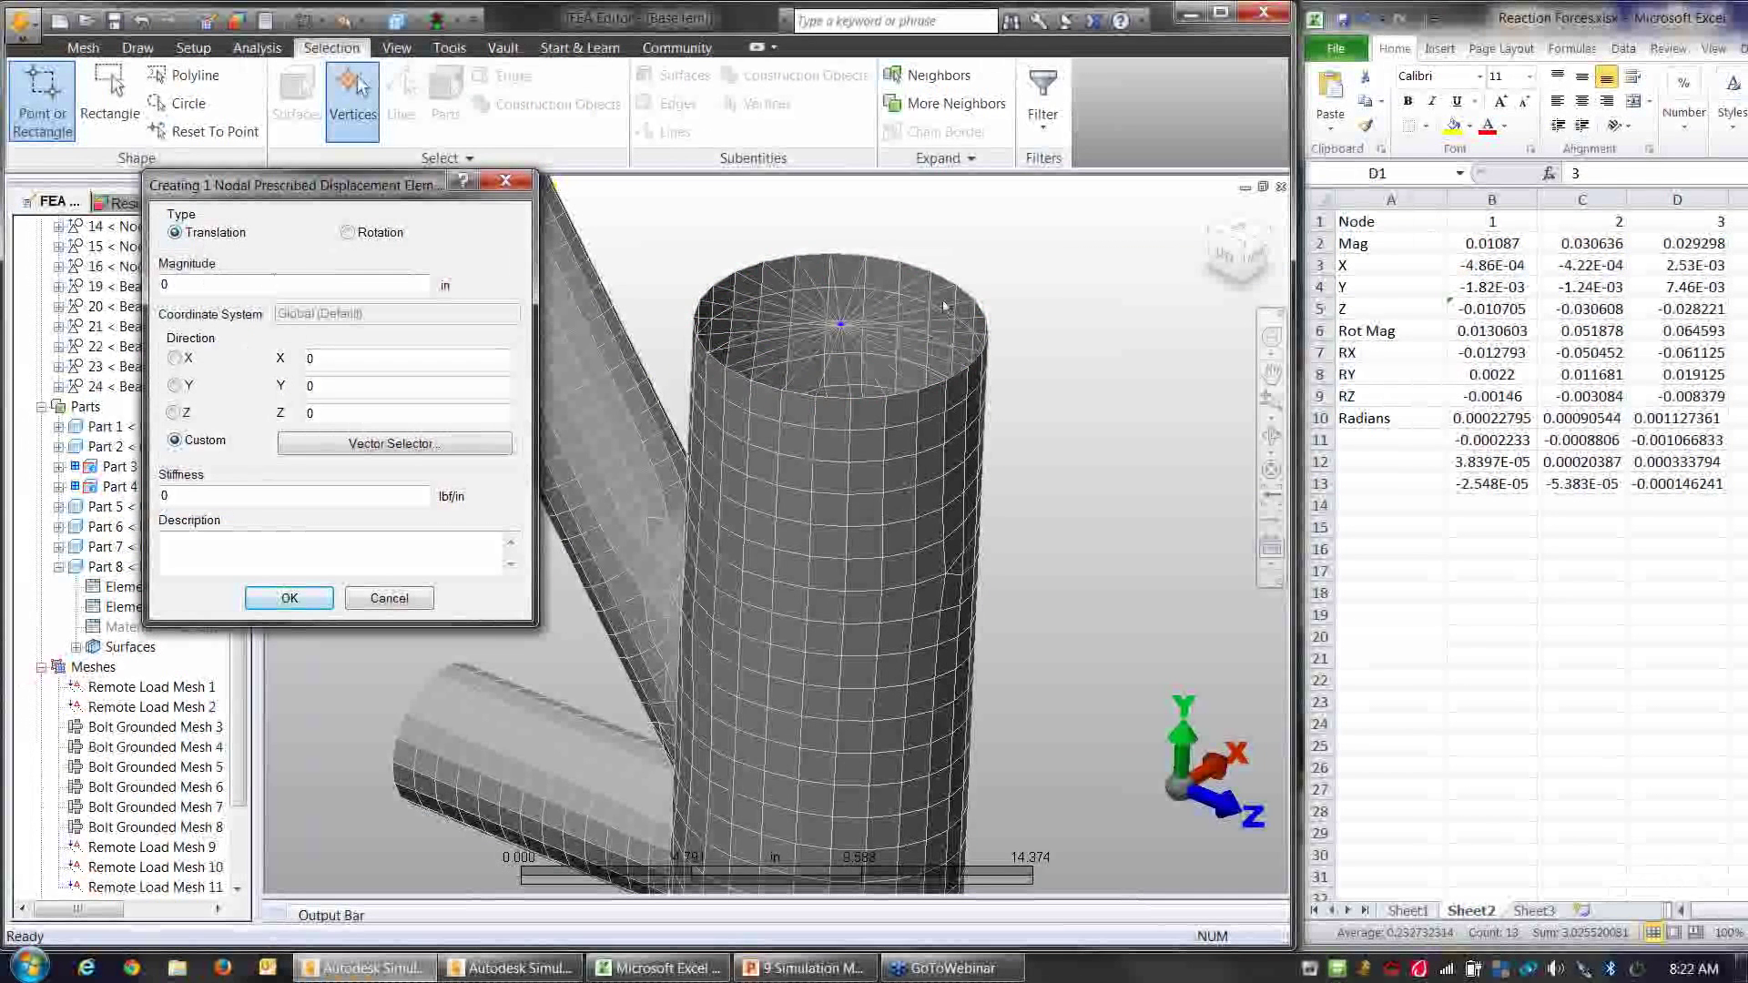
pyautogui.click(1670, 243)
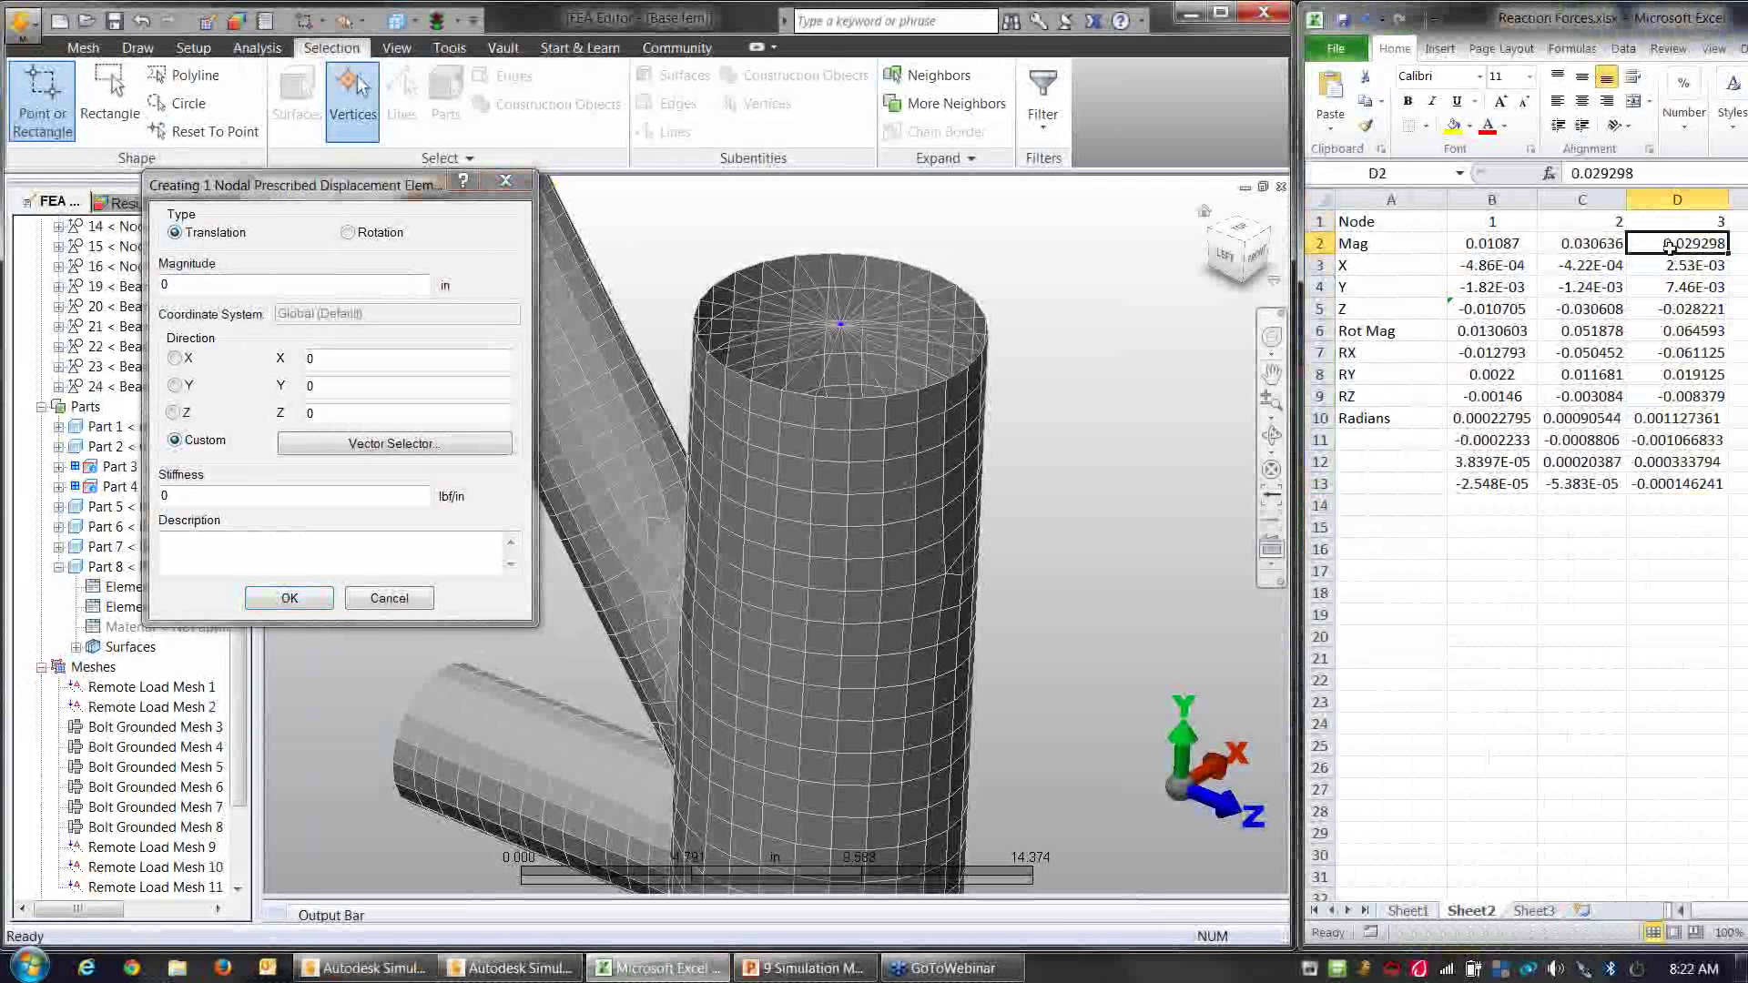
pyautogui.hotkey('ctrl', 'c')
pyautogui.click(242, 283)
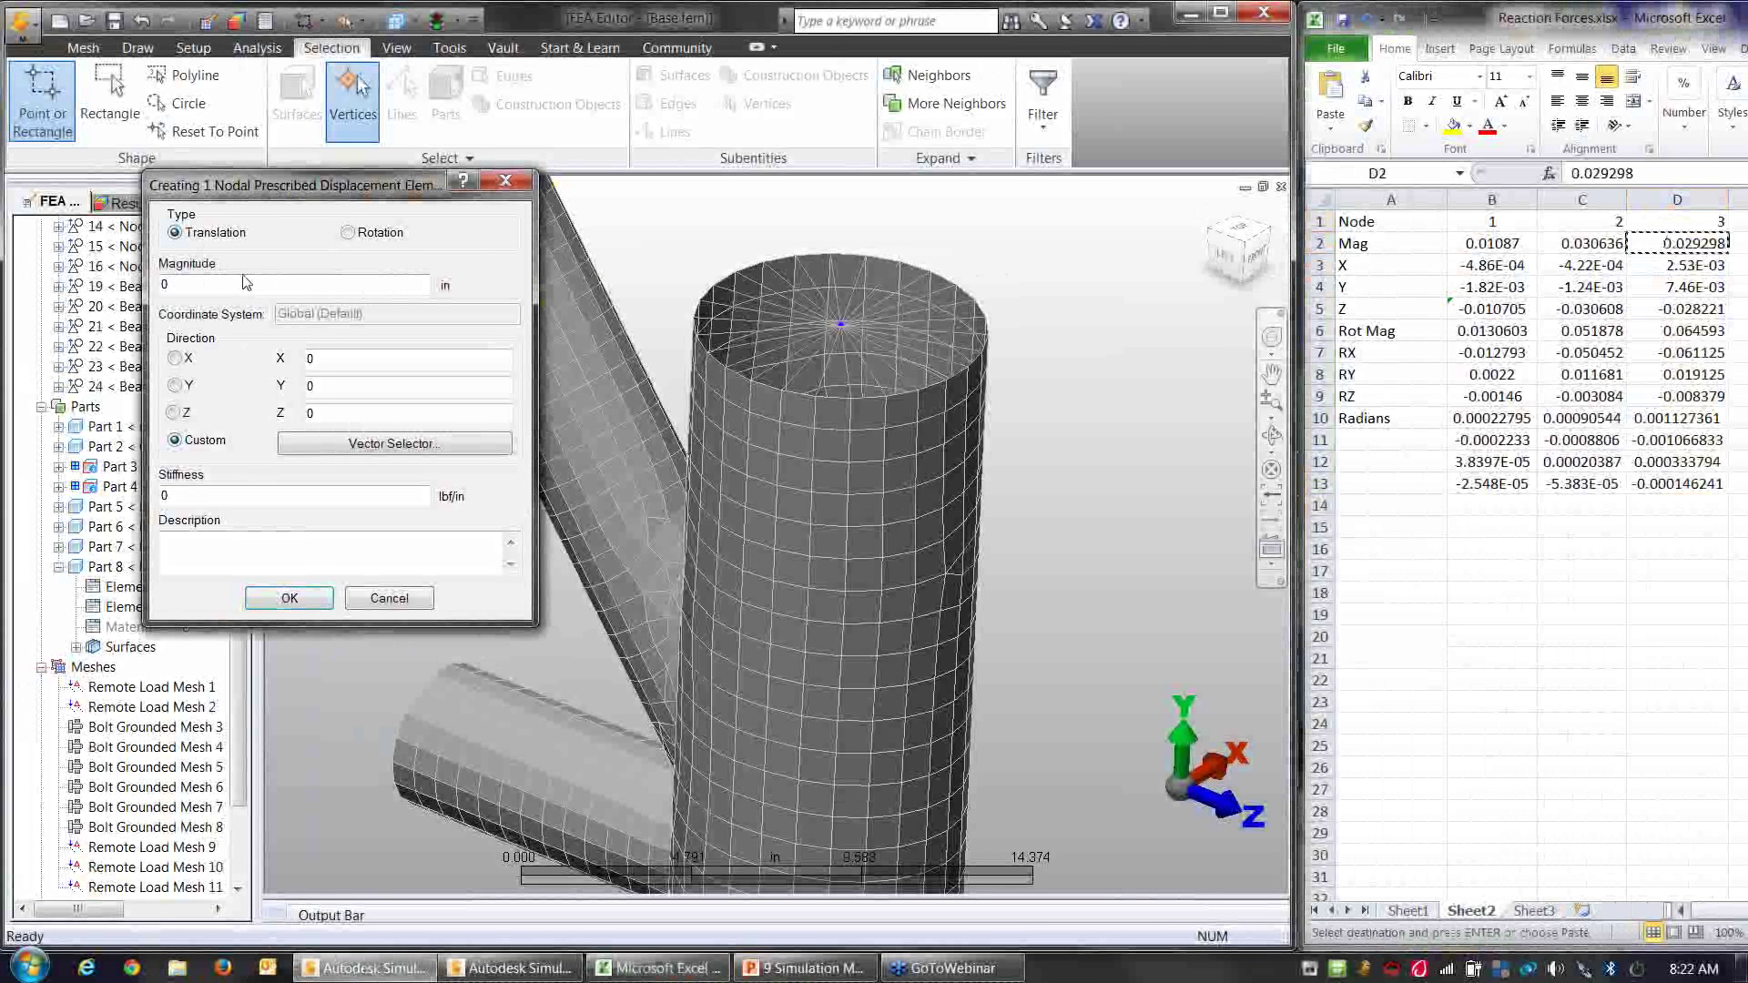
pyautogui.doubleClick(242, 283)
pyautogui.rightClick(235, 280)
pyautogui.click(293, 368)
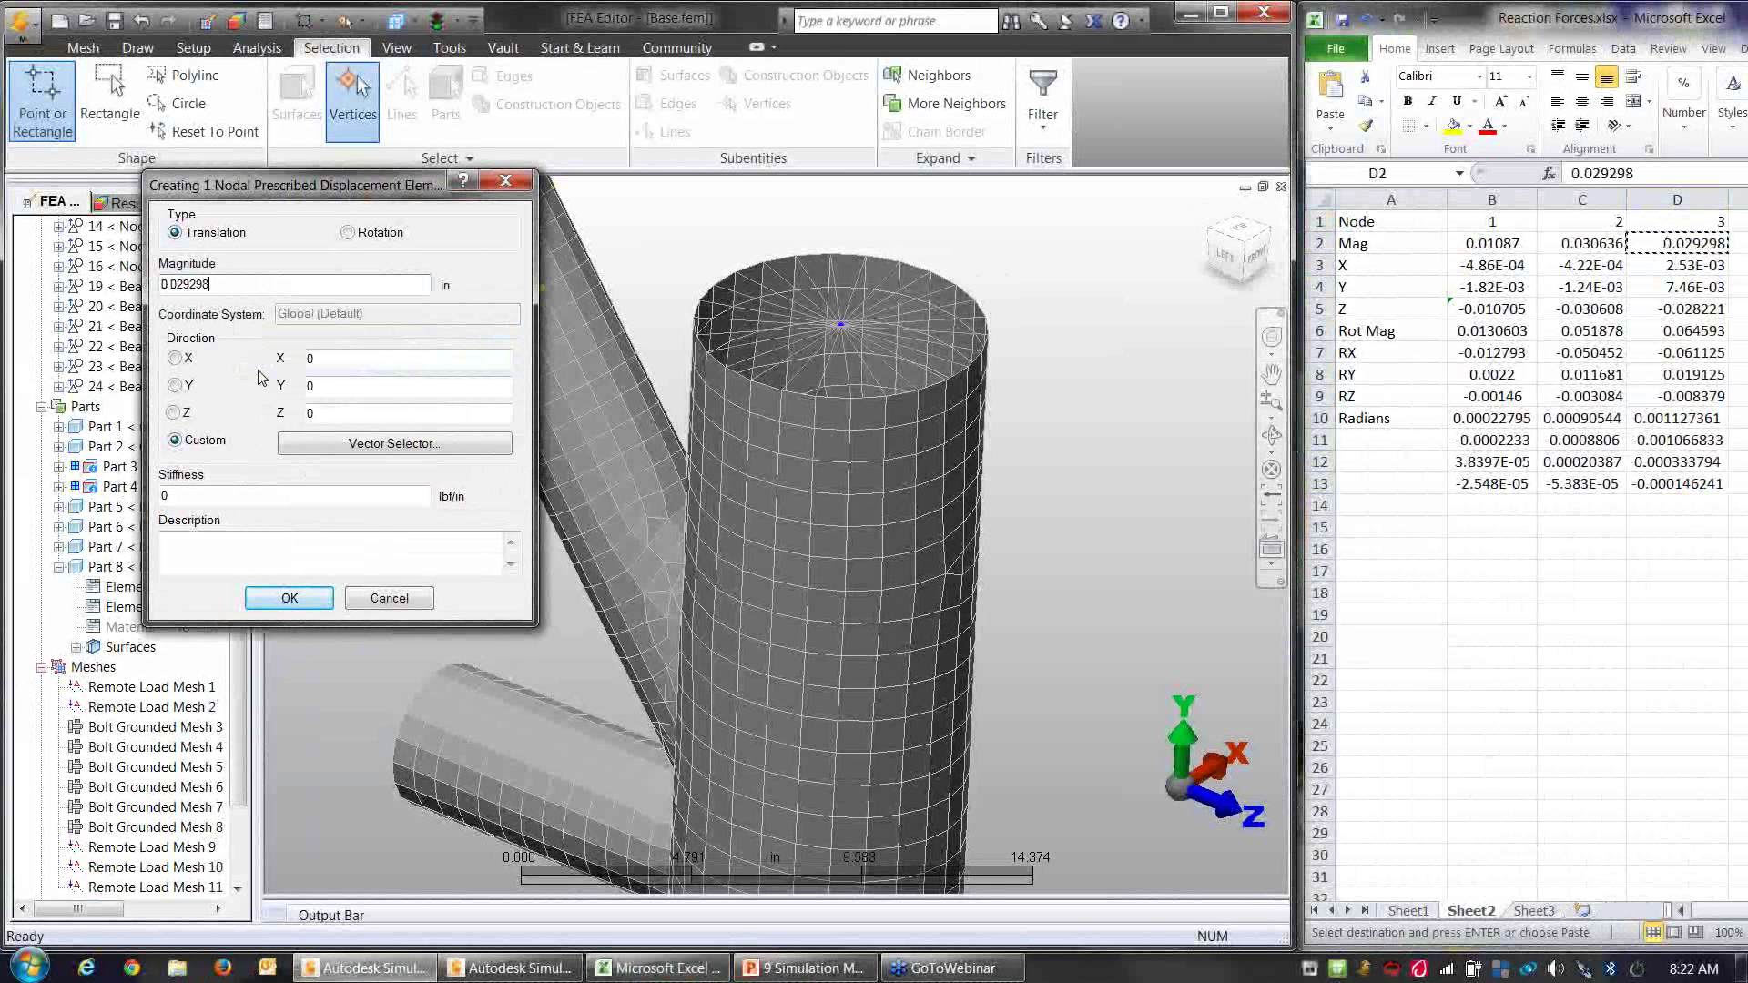
# Step: Copy node 3's X and Y displacements from Excel into the custom direction, as 2.53E-03 and 7.46E-03
pyautogui.click(1656, 270)
pyautogui.click(1684, 266)
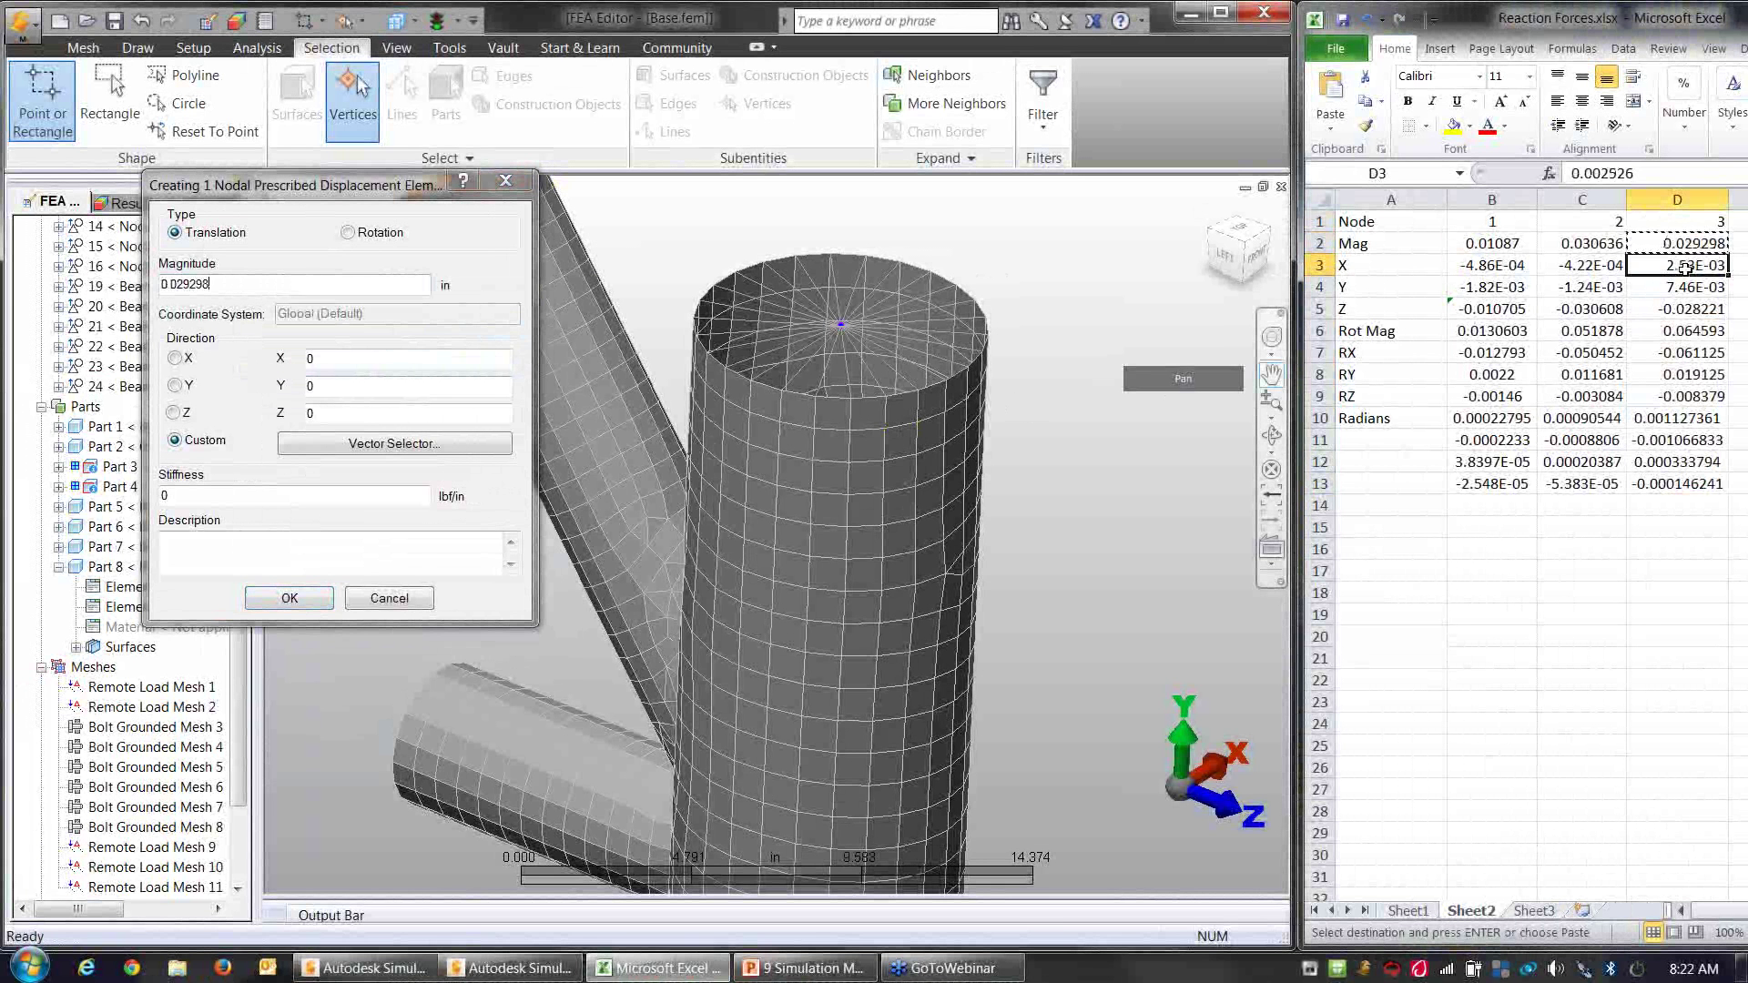
pyautogui.hotkey('ctrl', 'c')
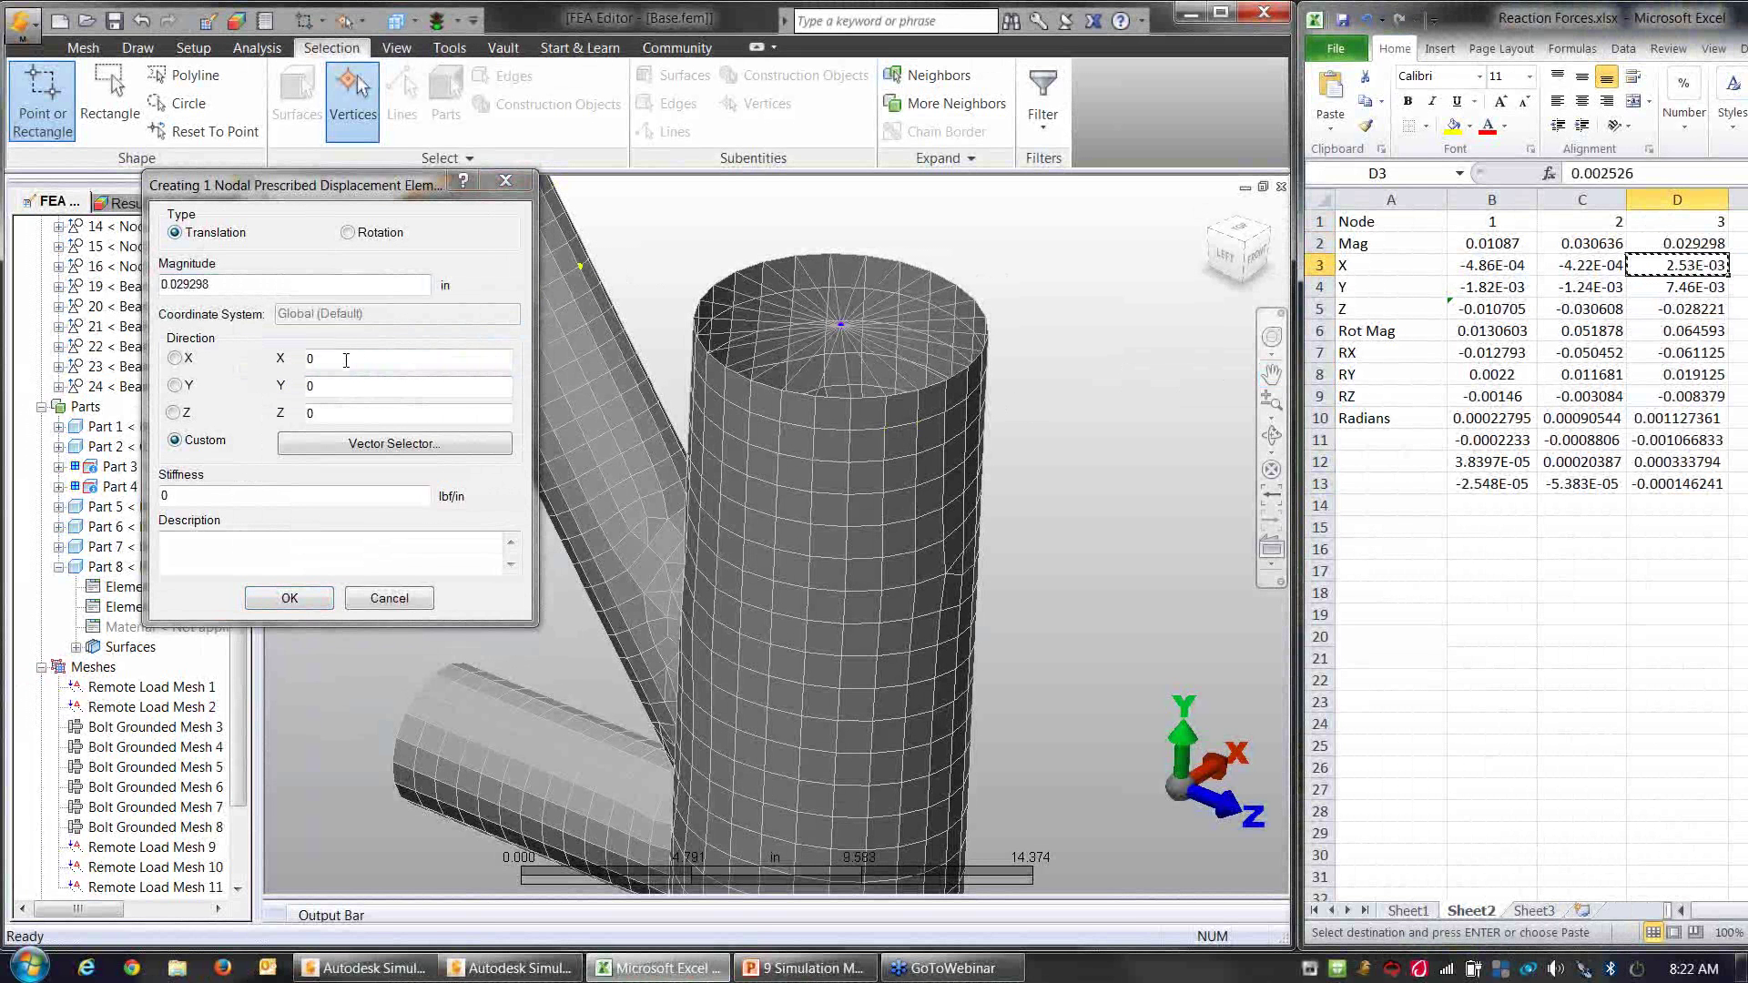
pyautogui.doubleClick(346, 364)
pyautogui.rightClick(346, 357)
pyautogui.click(410, 426)
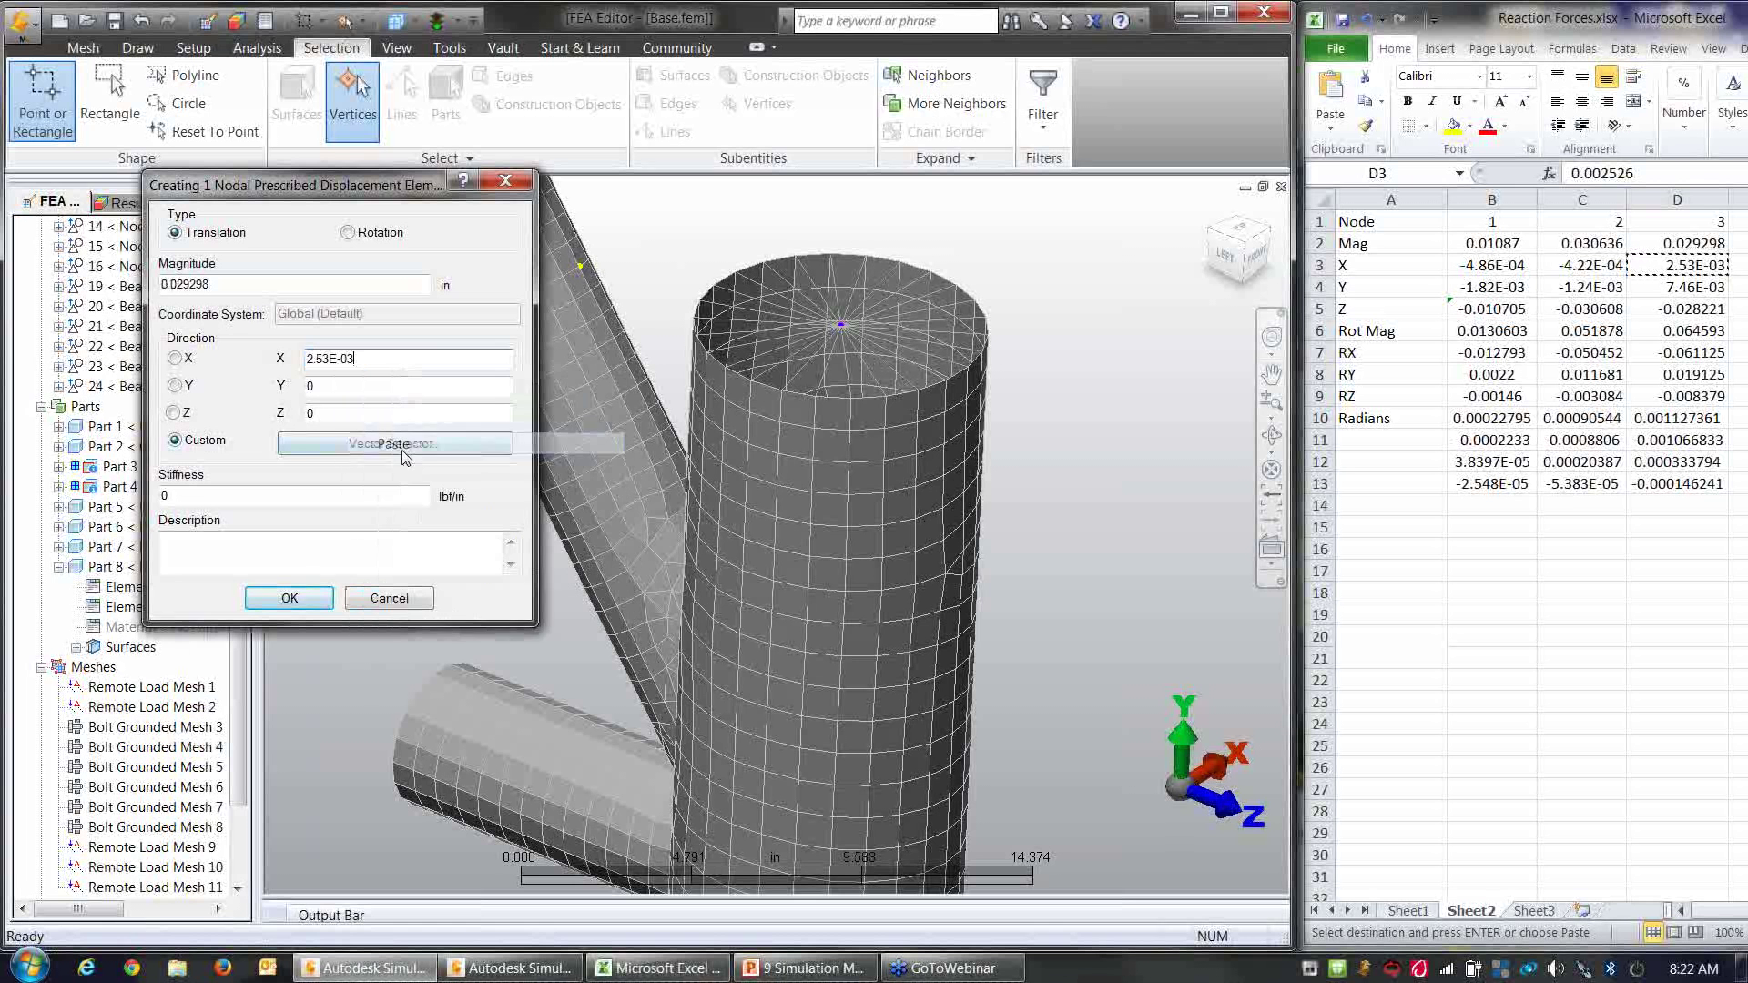
pyautogui.click(1694, 285)
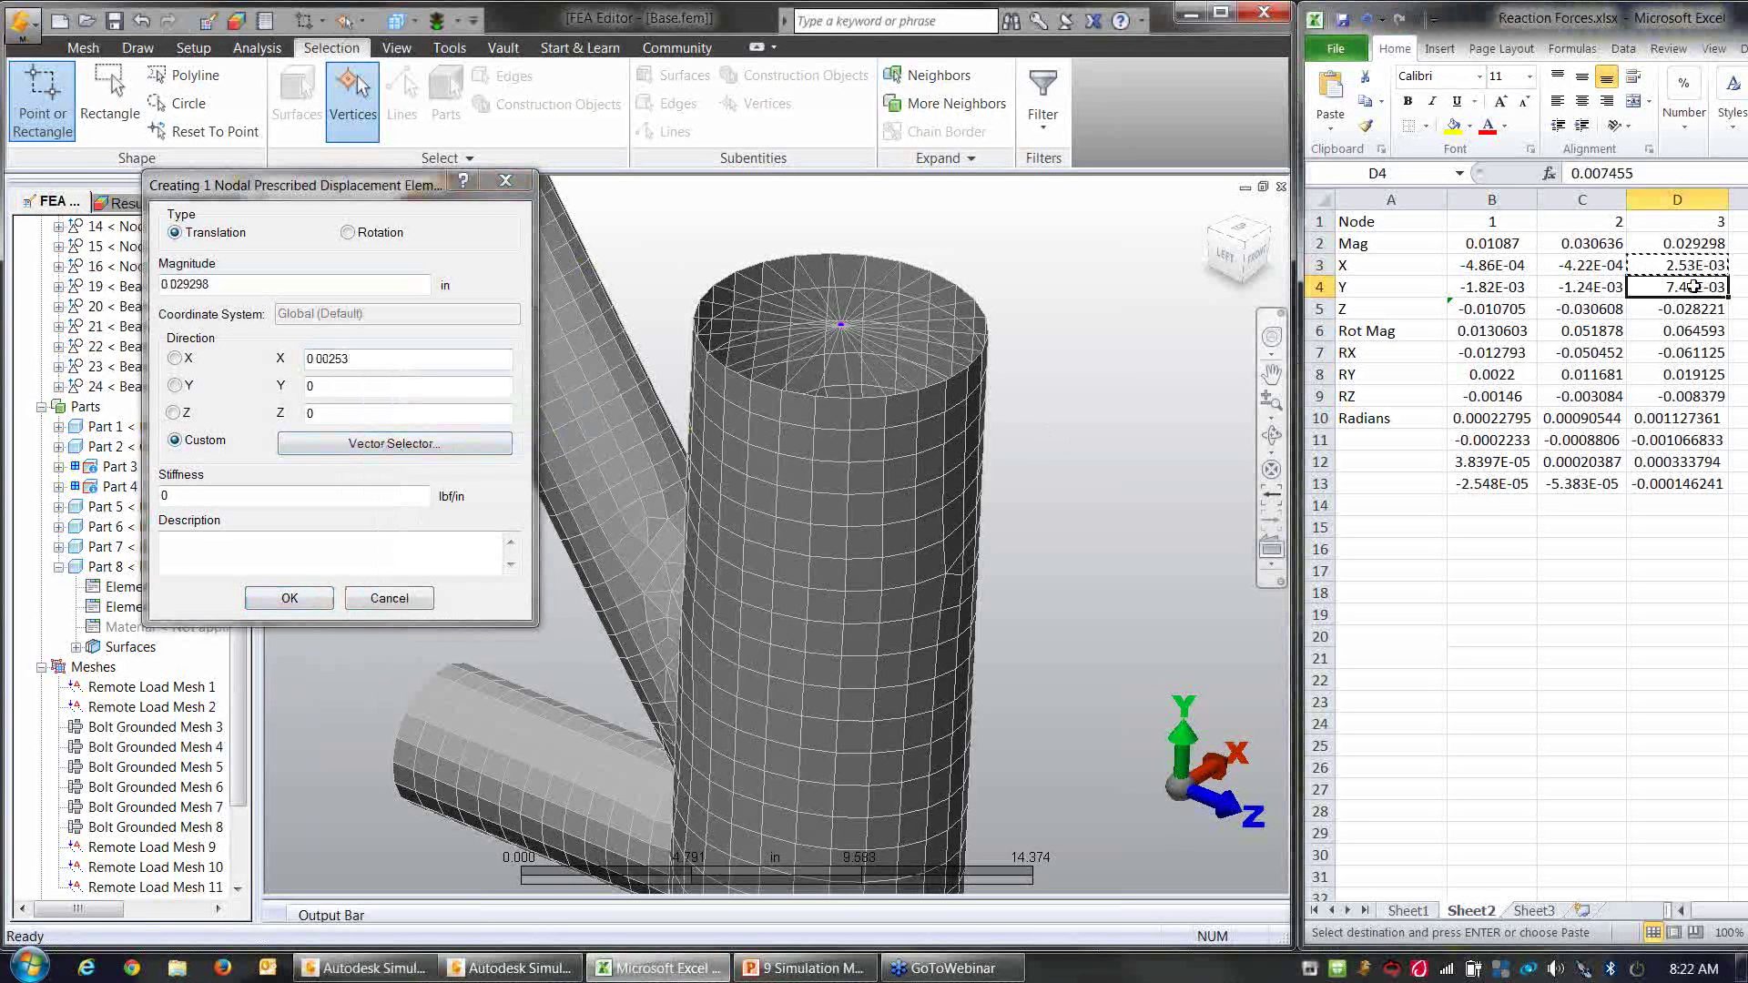
pyautogui.hotkey('ctrl', 'c')
pyautogui.doubleClick(348, 386)
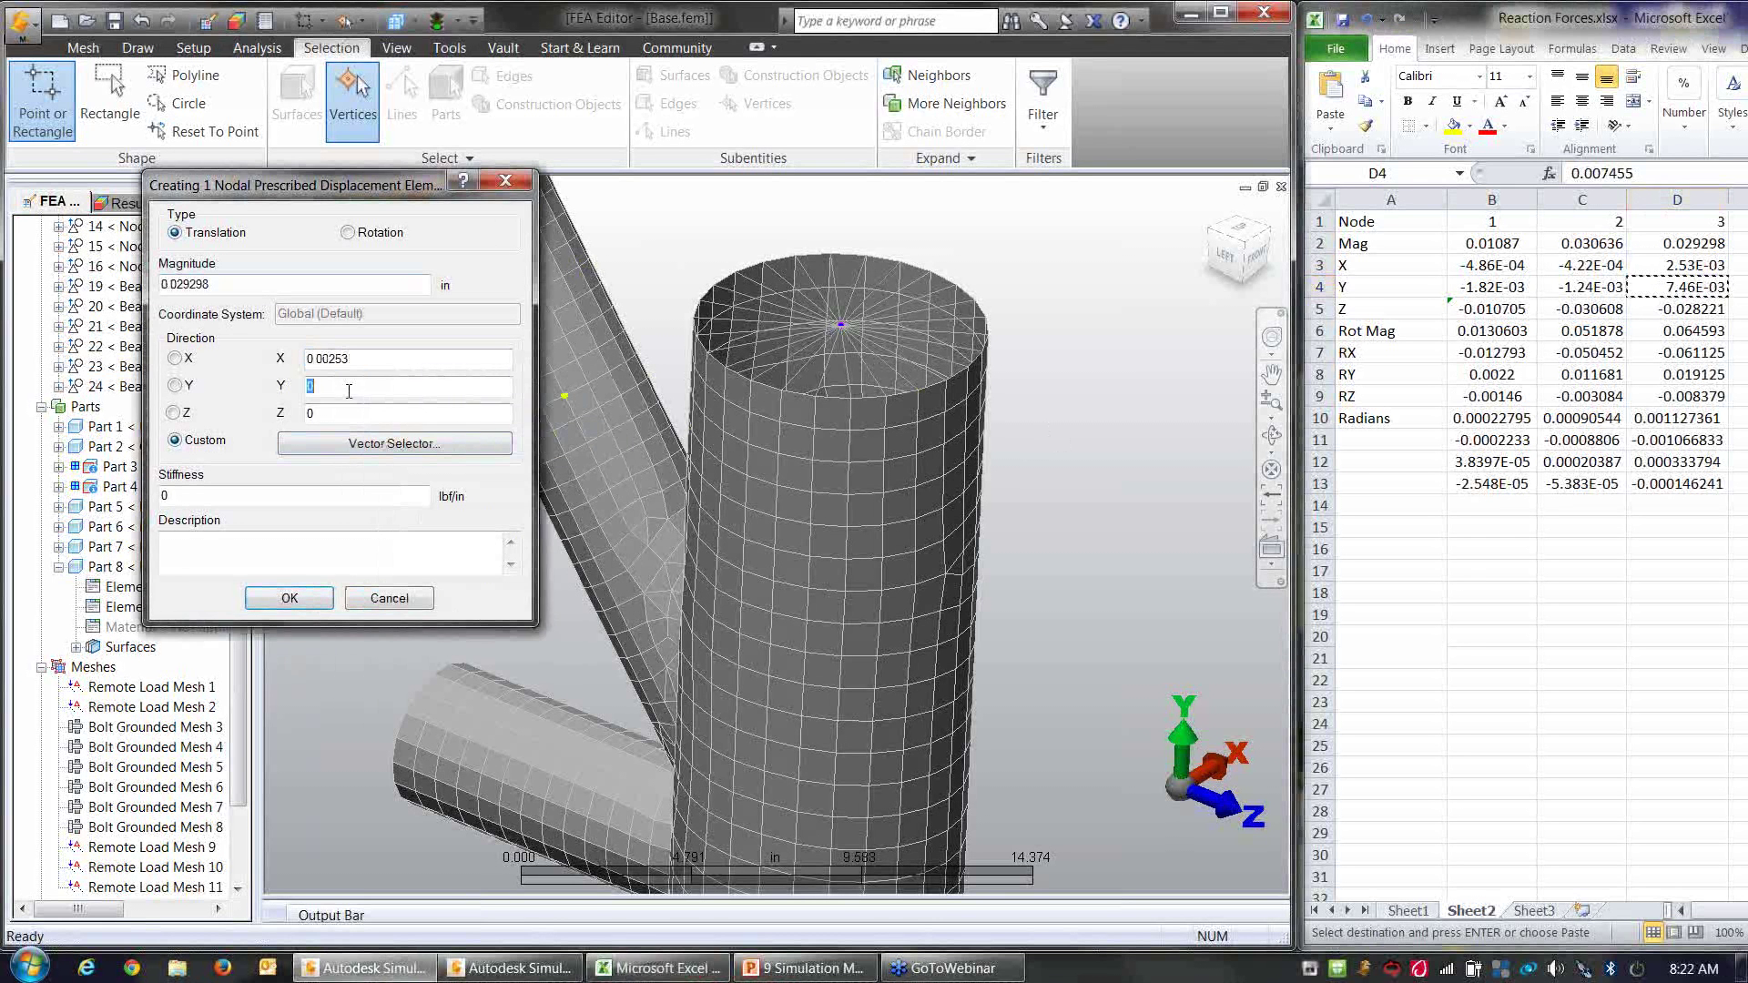
pyautogui.rightClick(347, 388)
pyautogui.click(396, 476)
pyautogui.click(1694, 308)
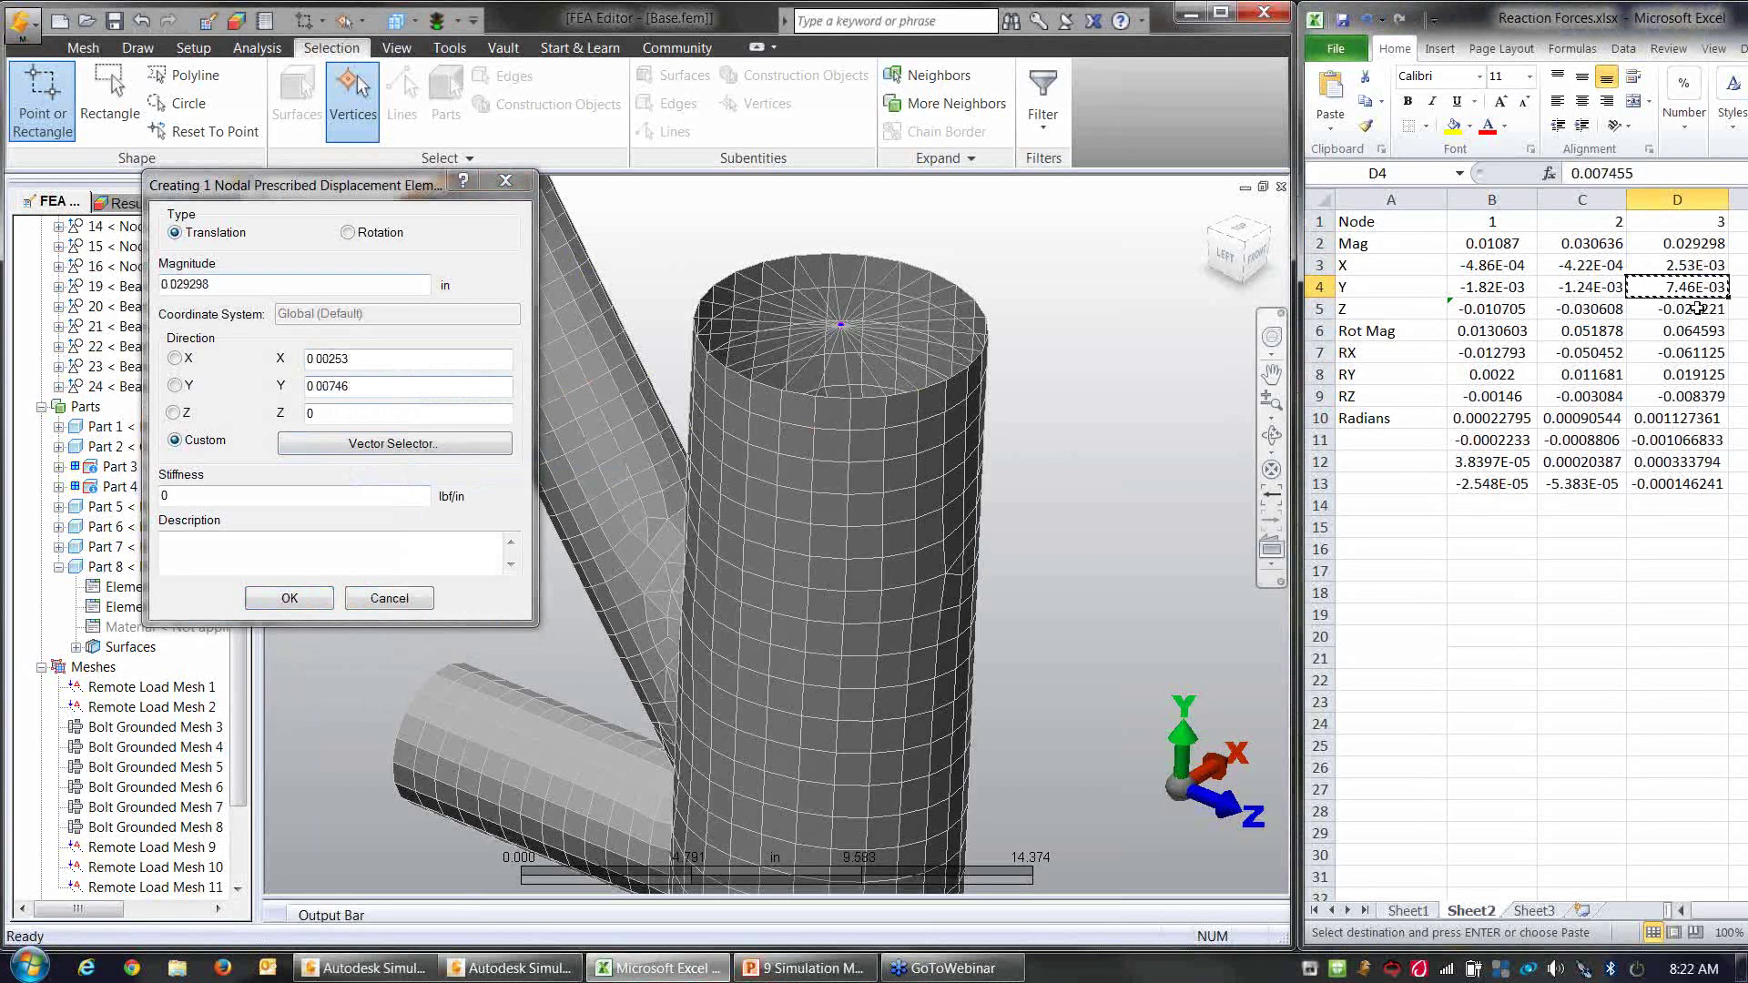
pyautogui.hotkey('ctrl', 'c')
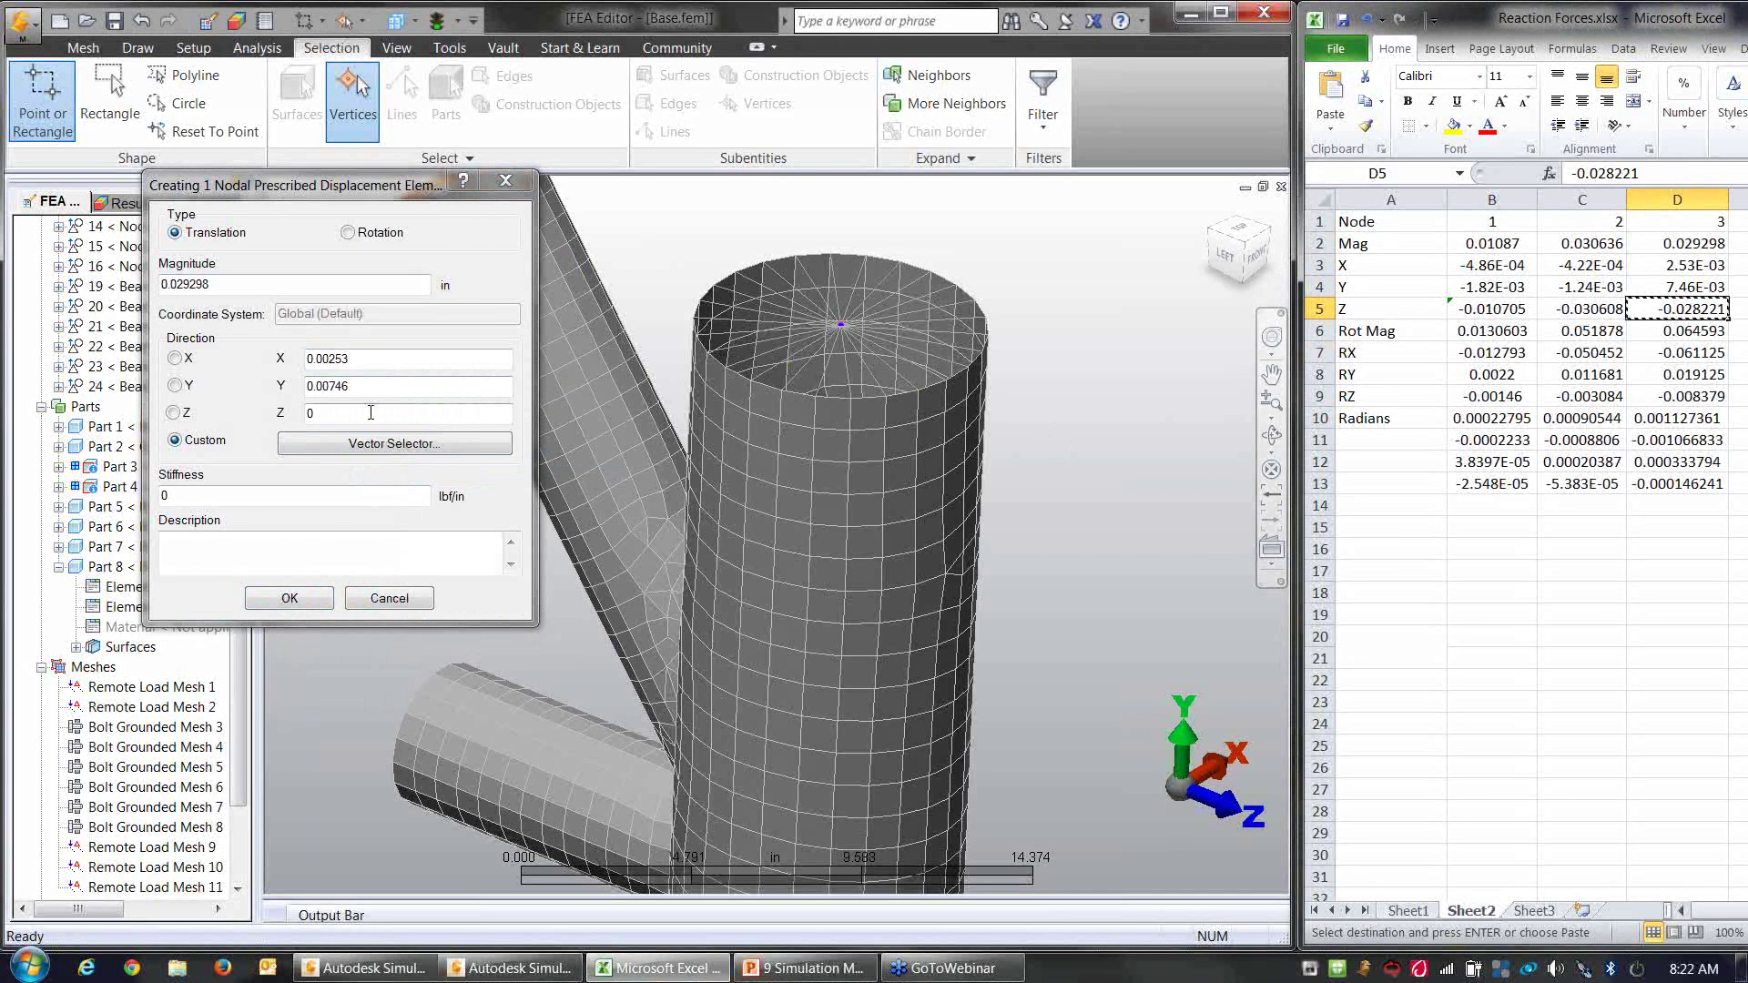
pyautogui.doubleClick(369, 413)
pyautogui.rightClick(369, 413)
pyautogui.click(419, 498)
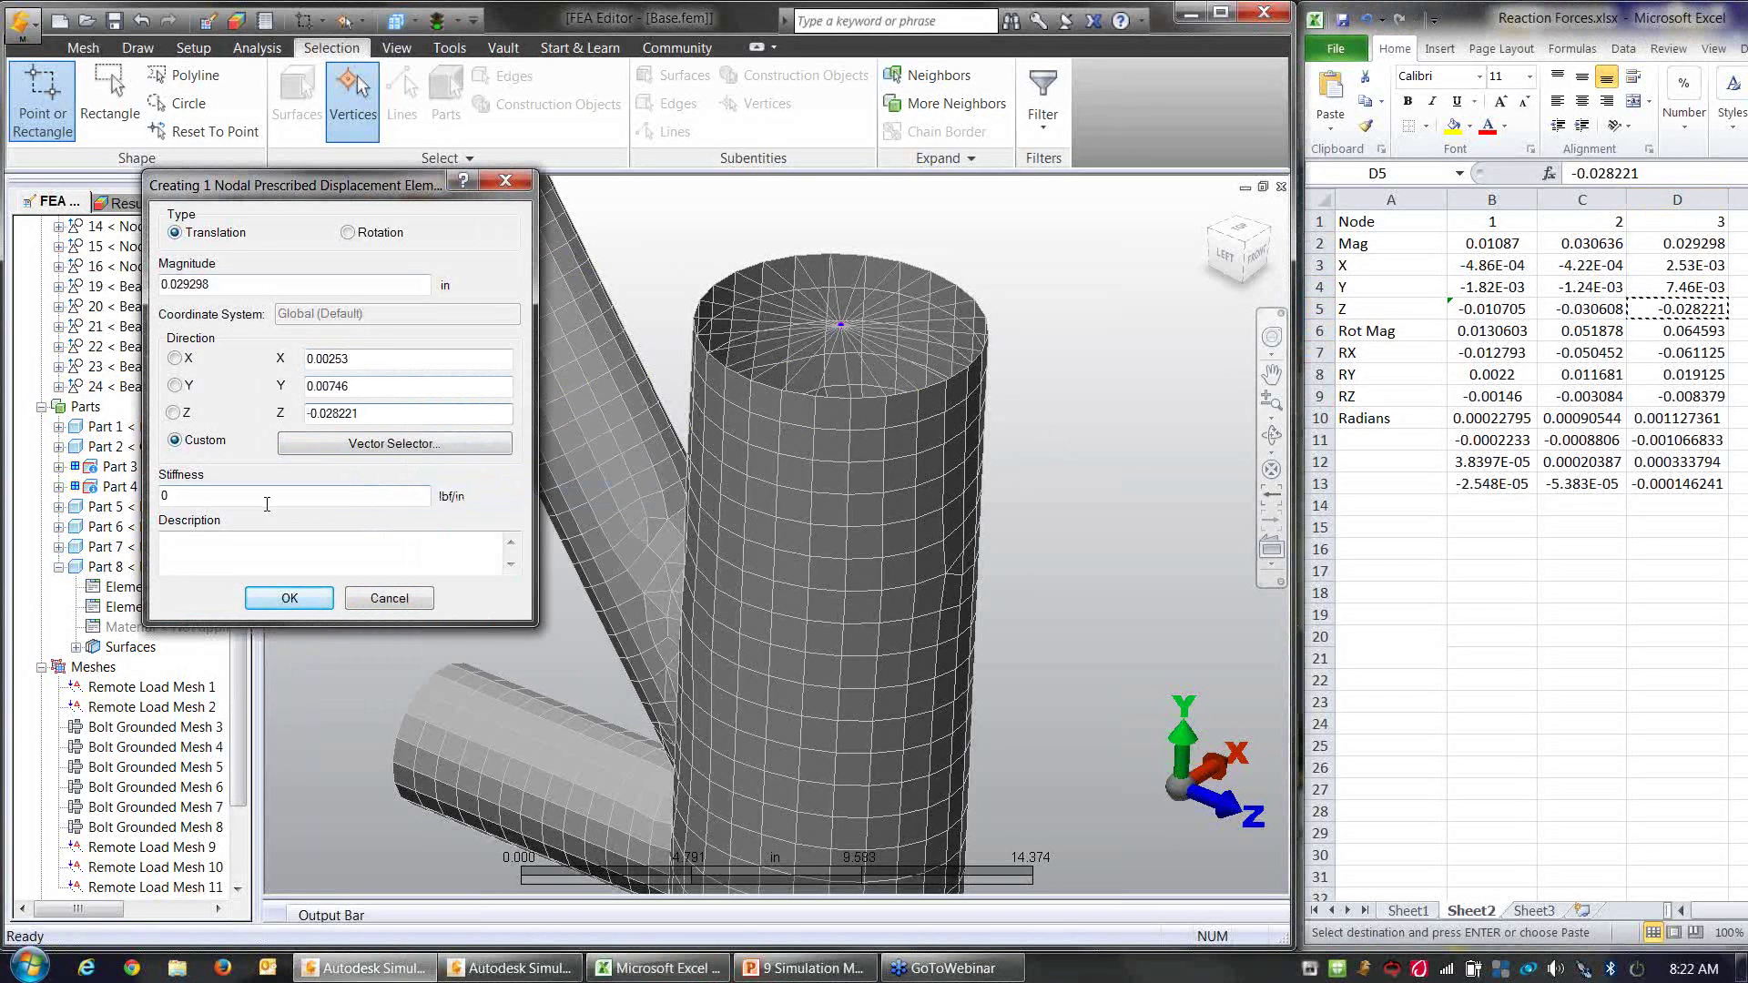
pyautogui.doubleClick(273, 496)
pyautogui.click(286, 559)
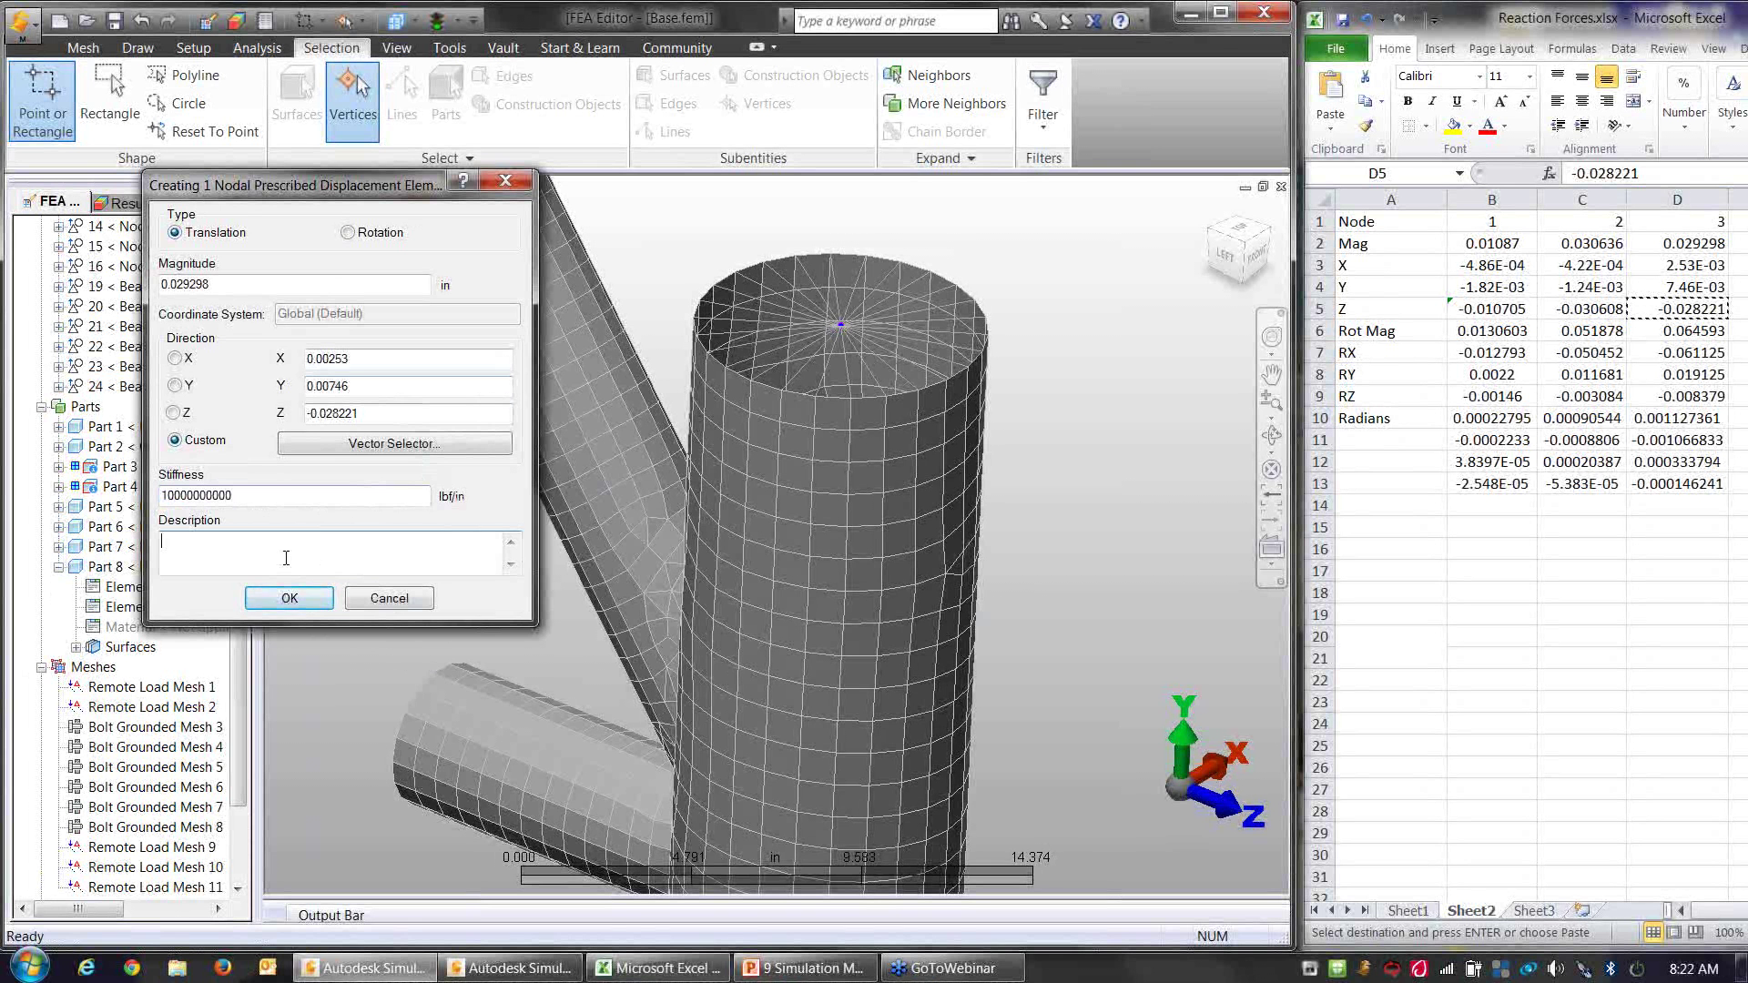
pyautogui.click(296, 602)
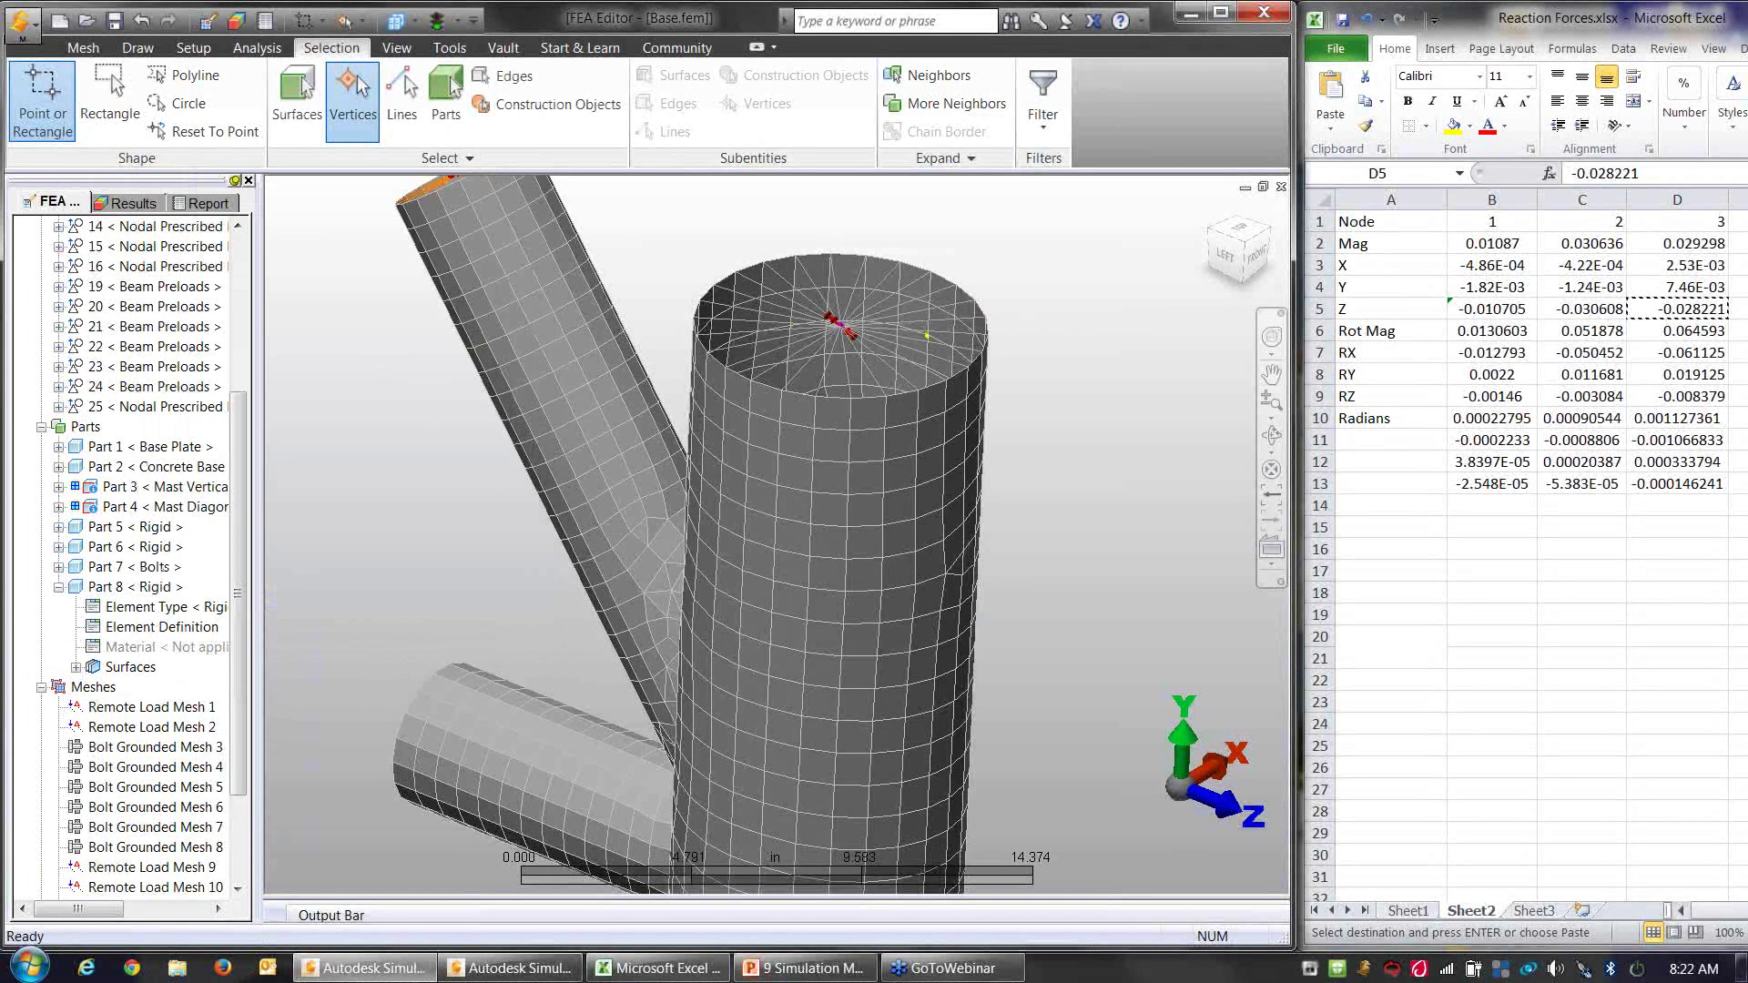
# Step: Start a second nodal prescribed displacement at the same vertex as a rotation, with node 3's magnitude of 0.001127361 rad copied from Excel
pyautogui.moveTo(860, 356); pyautogui.dragTo(861, 391, button='middle')
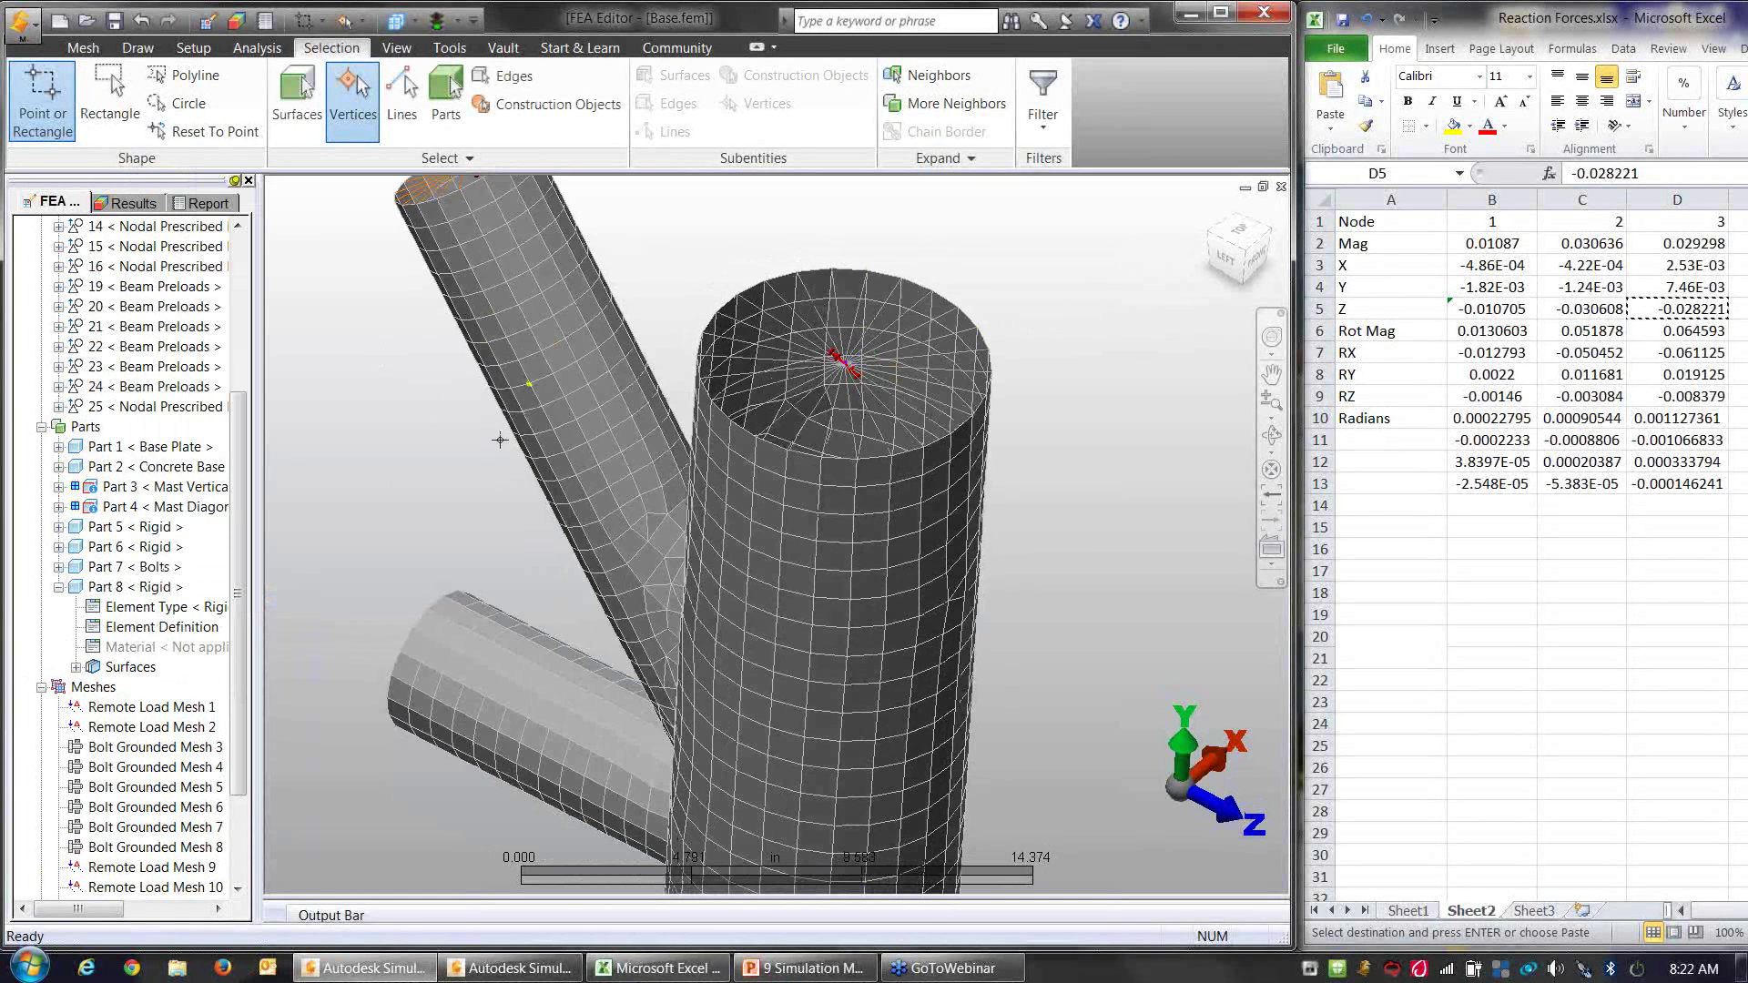
pyautogui.rightClick(416, 402)
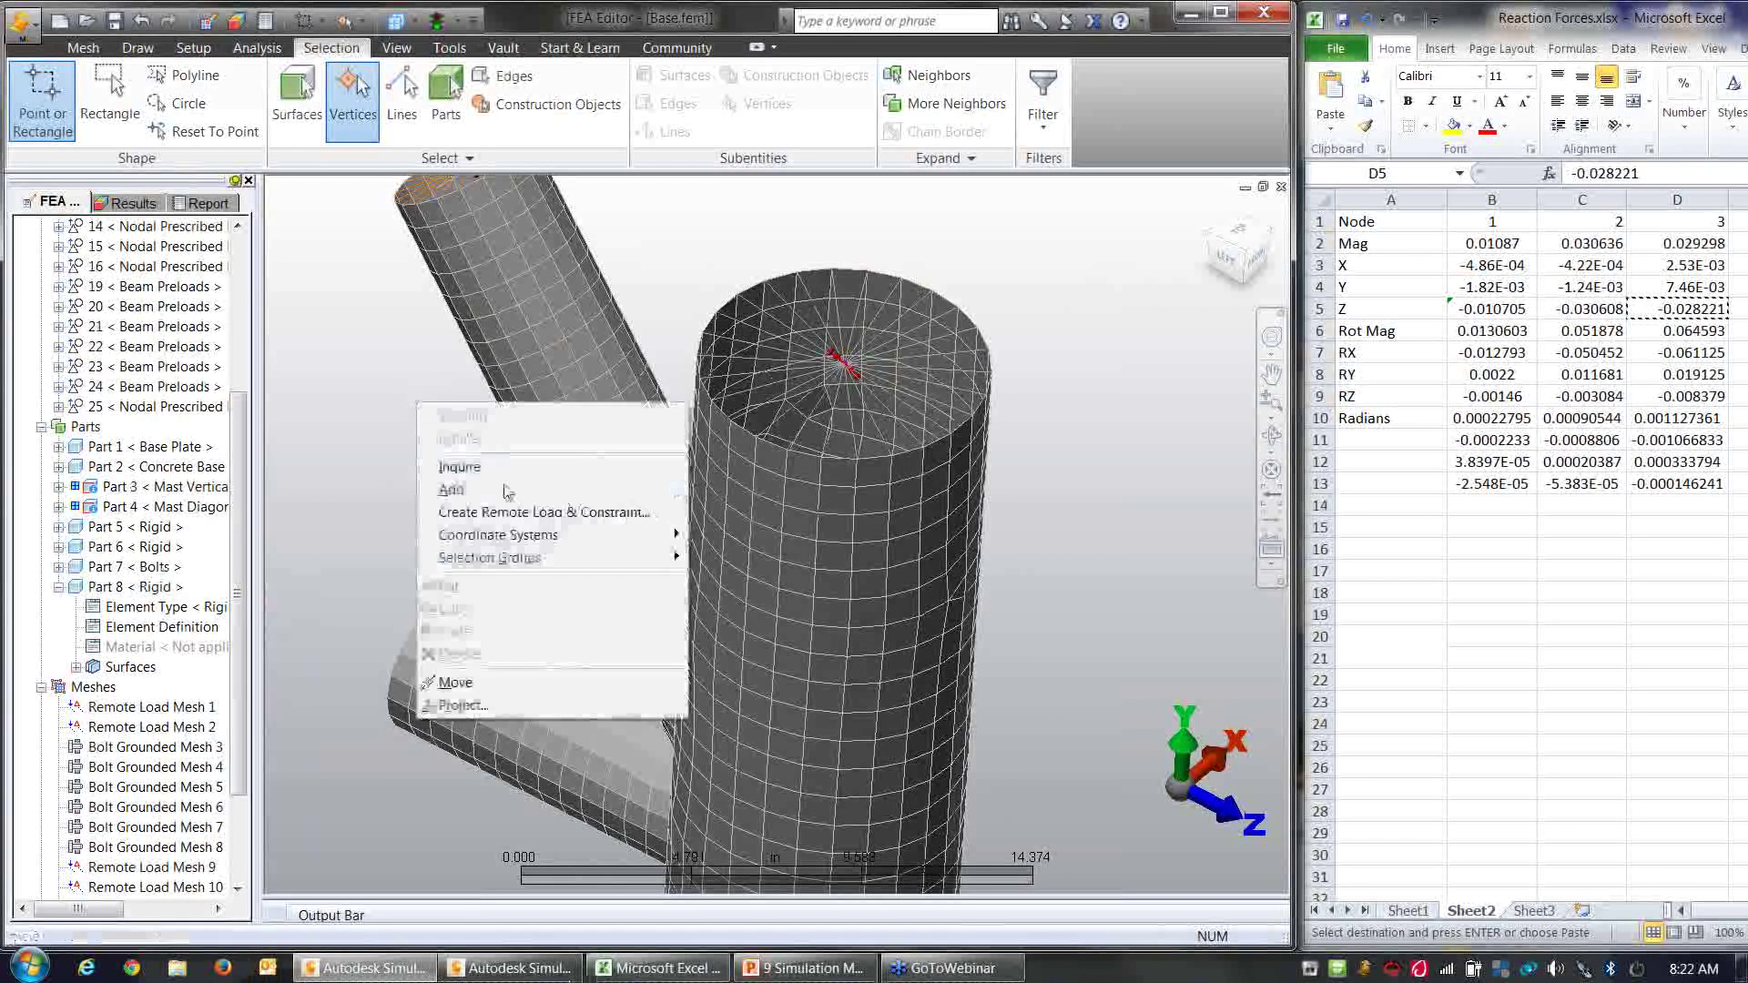
pyautogui.moveTo(510, 491)
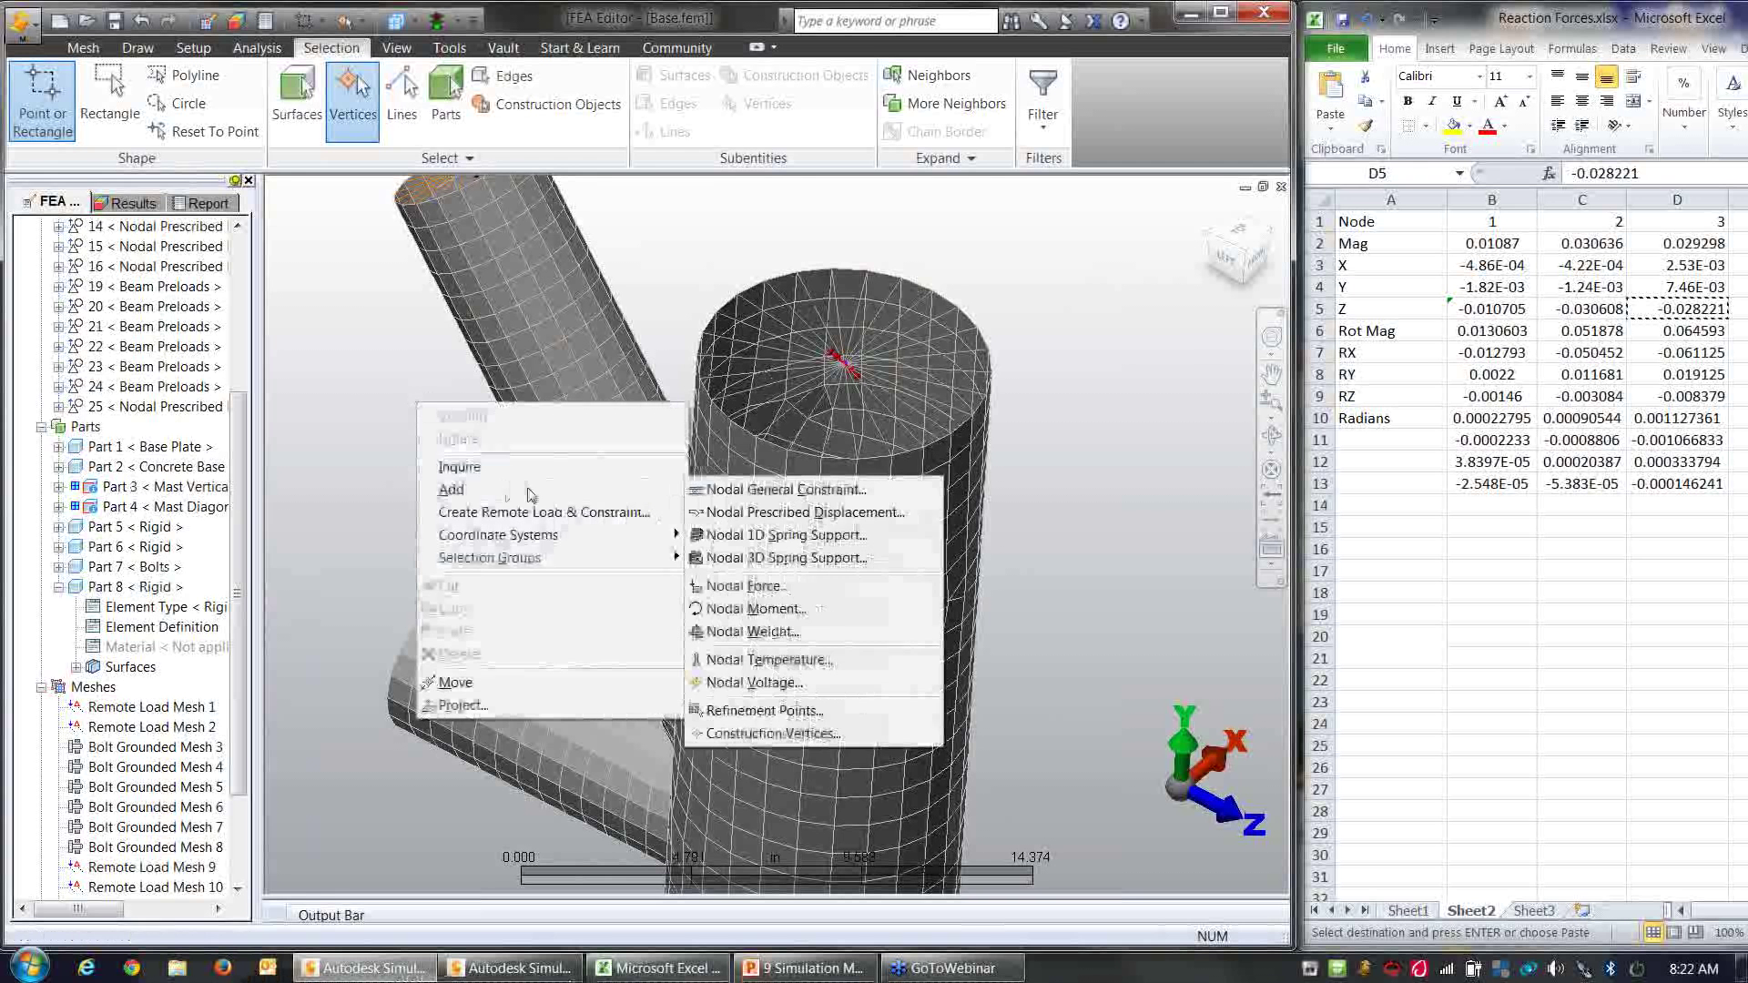
pyautogui.click(828, 515)
pyautogui.click(351, 234)
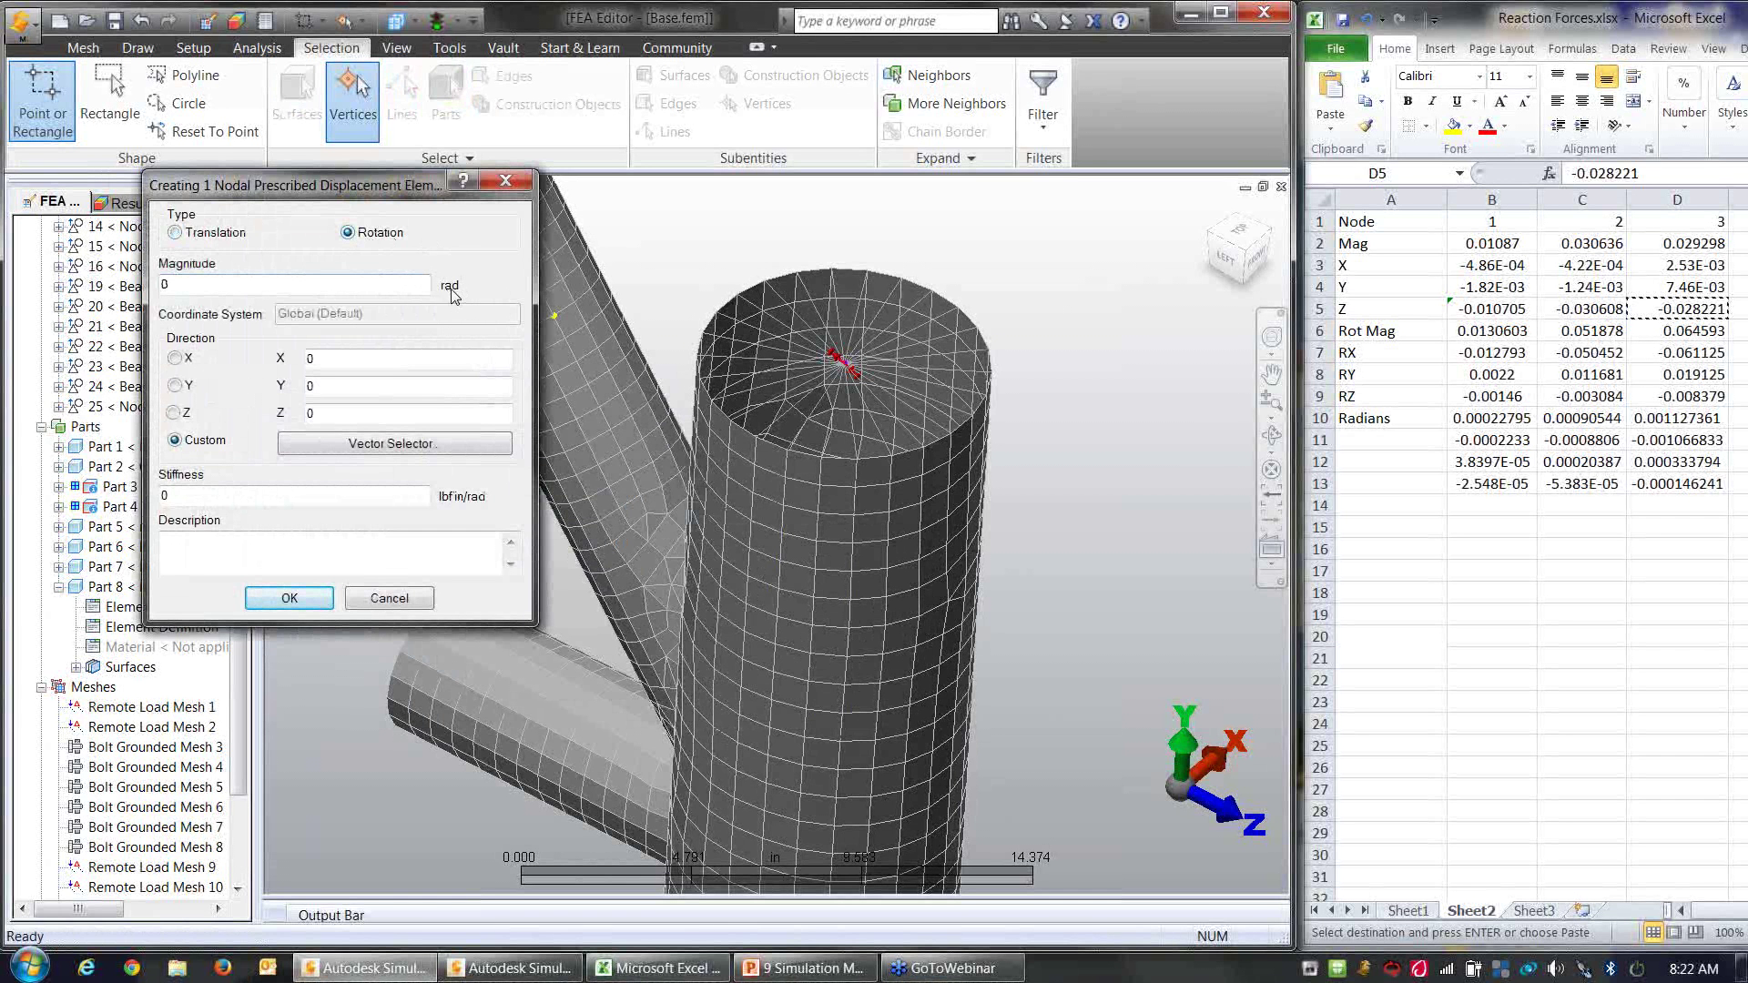
pyautogui.click(1699, 419)
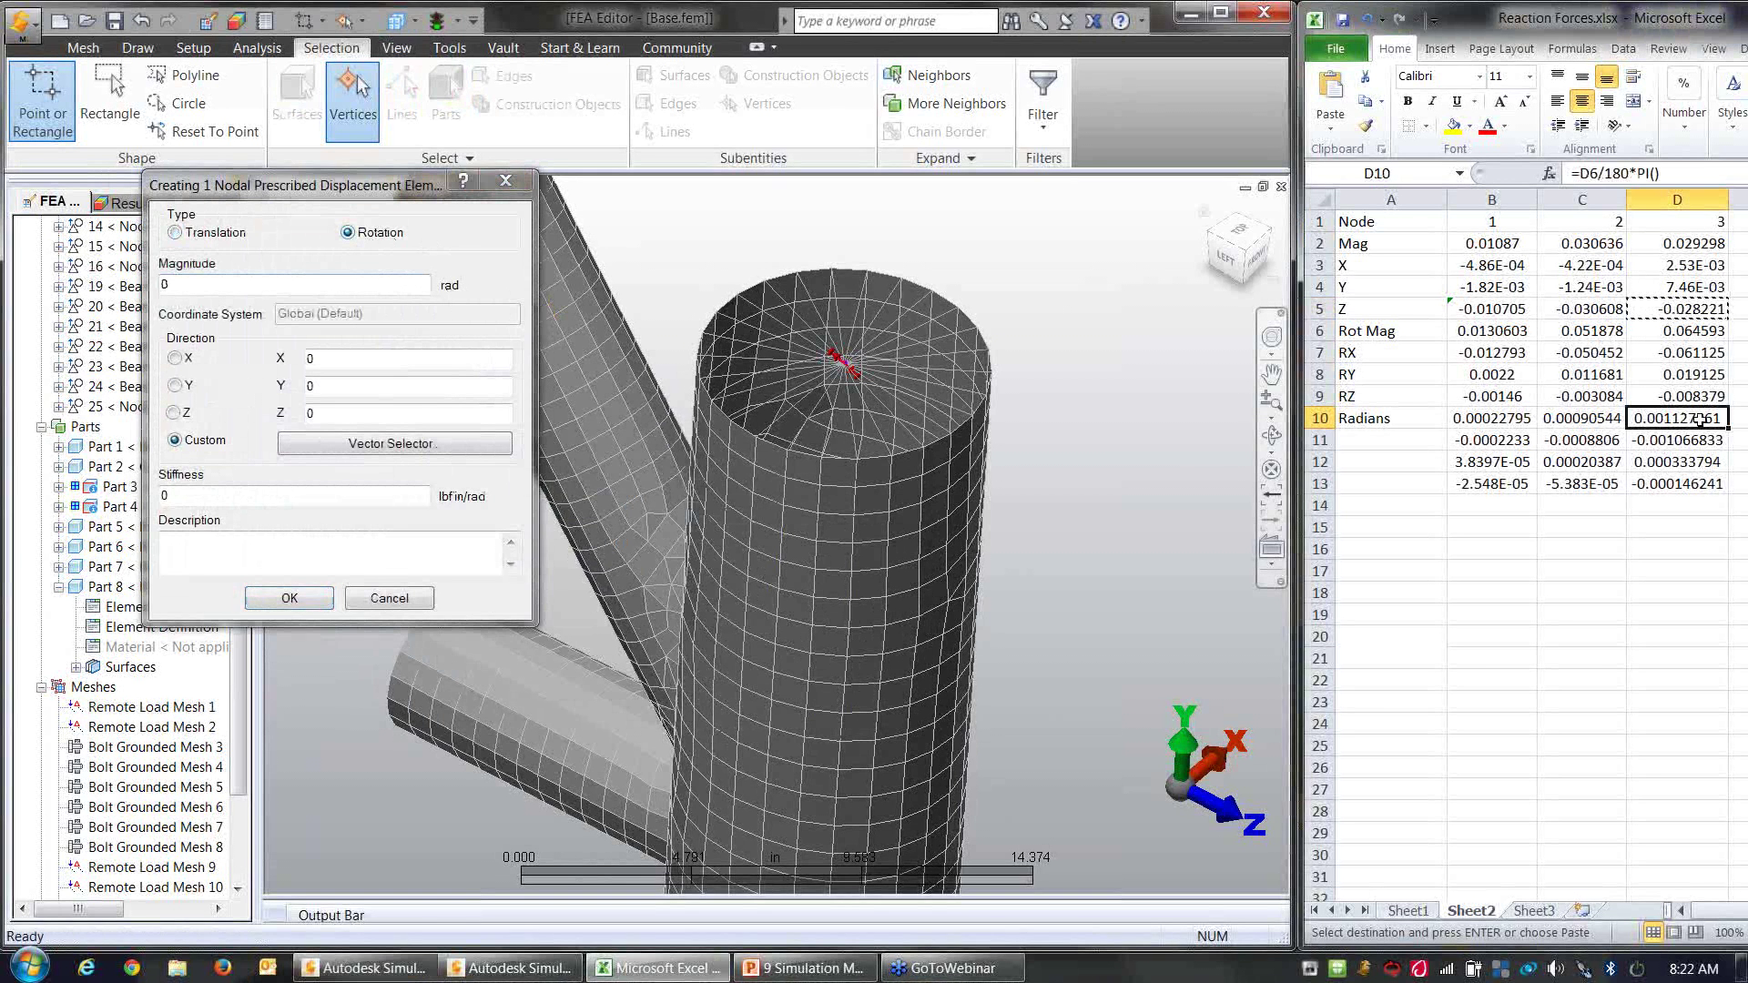
pyautogui.hotkey('ctrl', 'c')
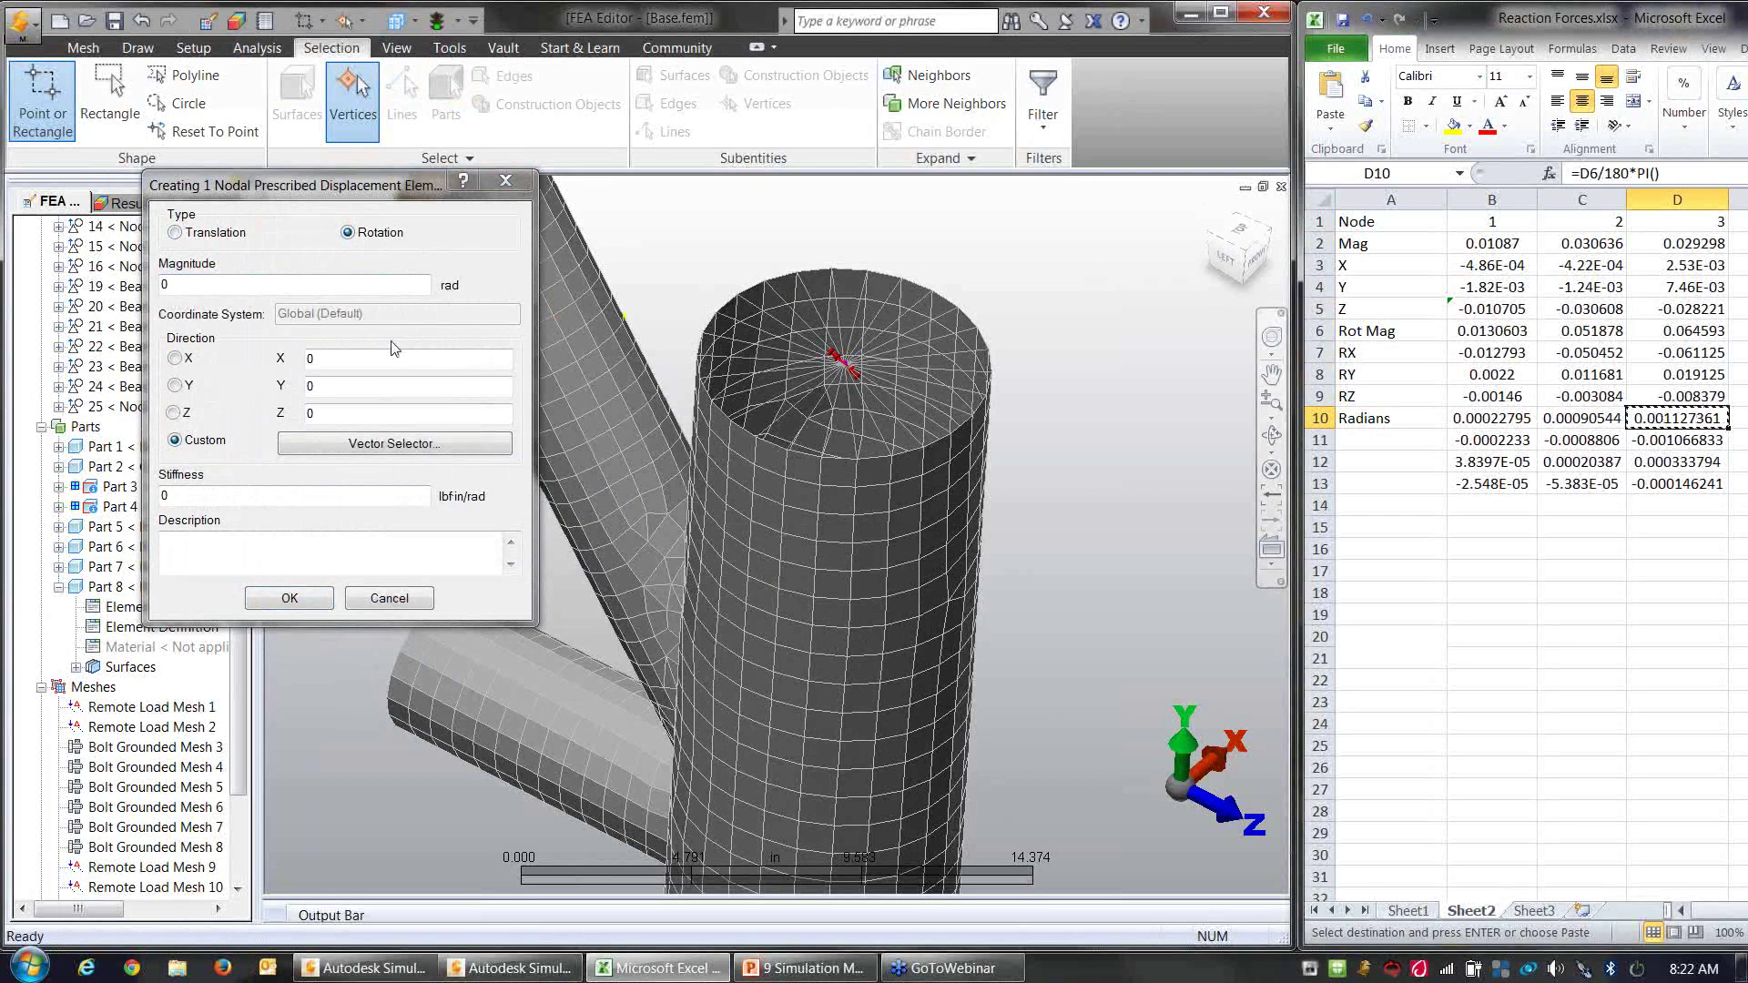
pyautogui.click(285, 282)
pyautogui.rightClick(285, 283)
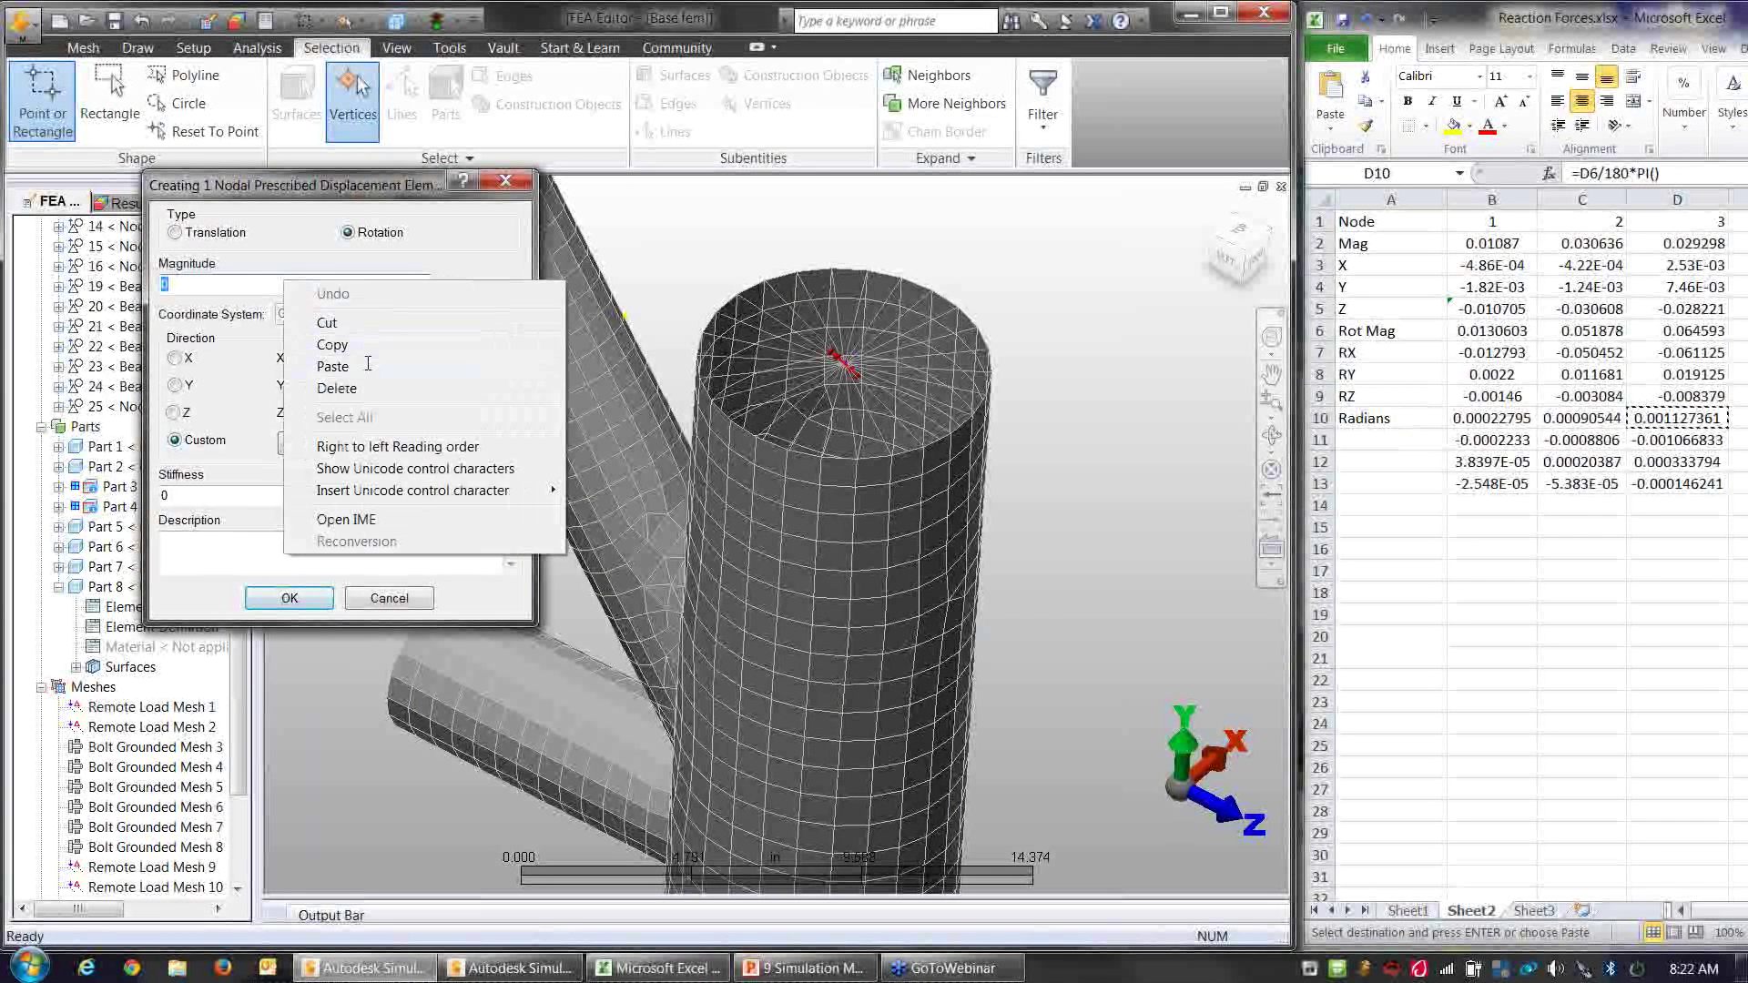
pyautogui.click(371, 368)
# Step: Copy node 3's X and Y rotations in radians from Excel into the custom direction, as -0.001066833 and 0.000333794
pyautogui.click(1662, 440)
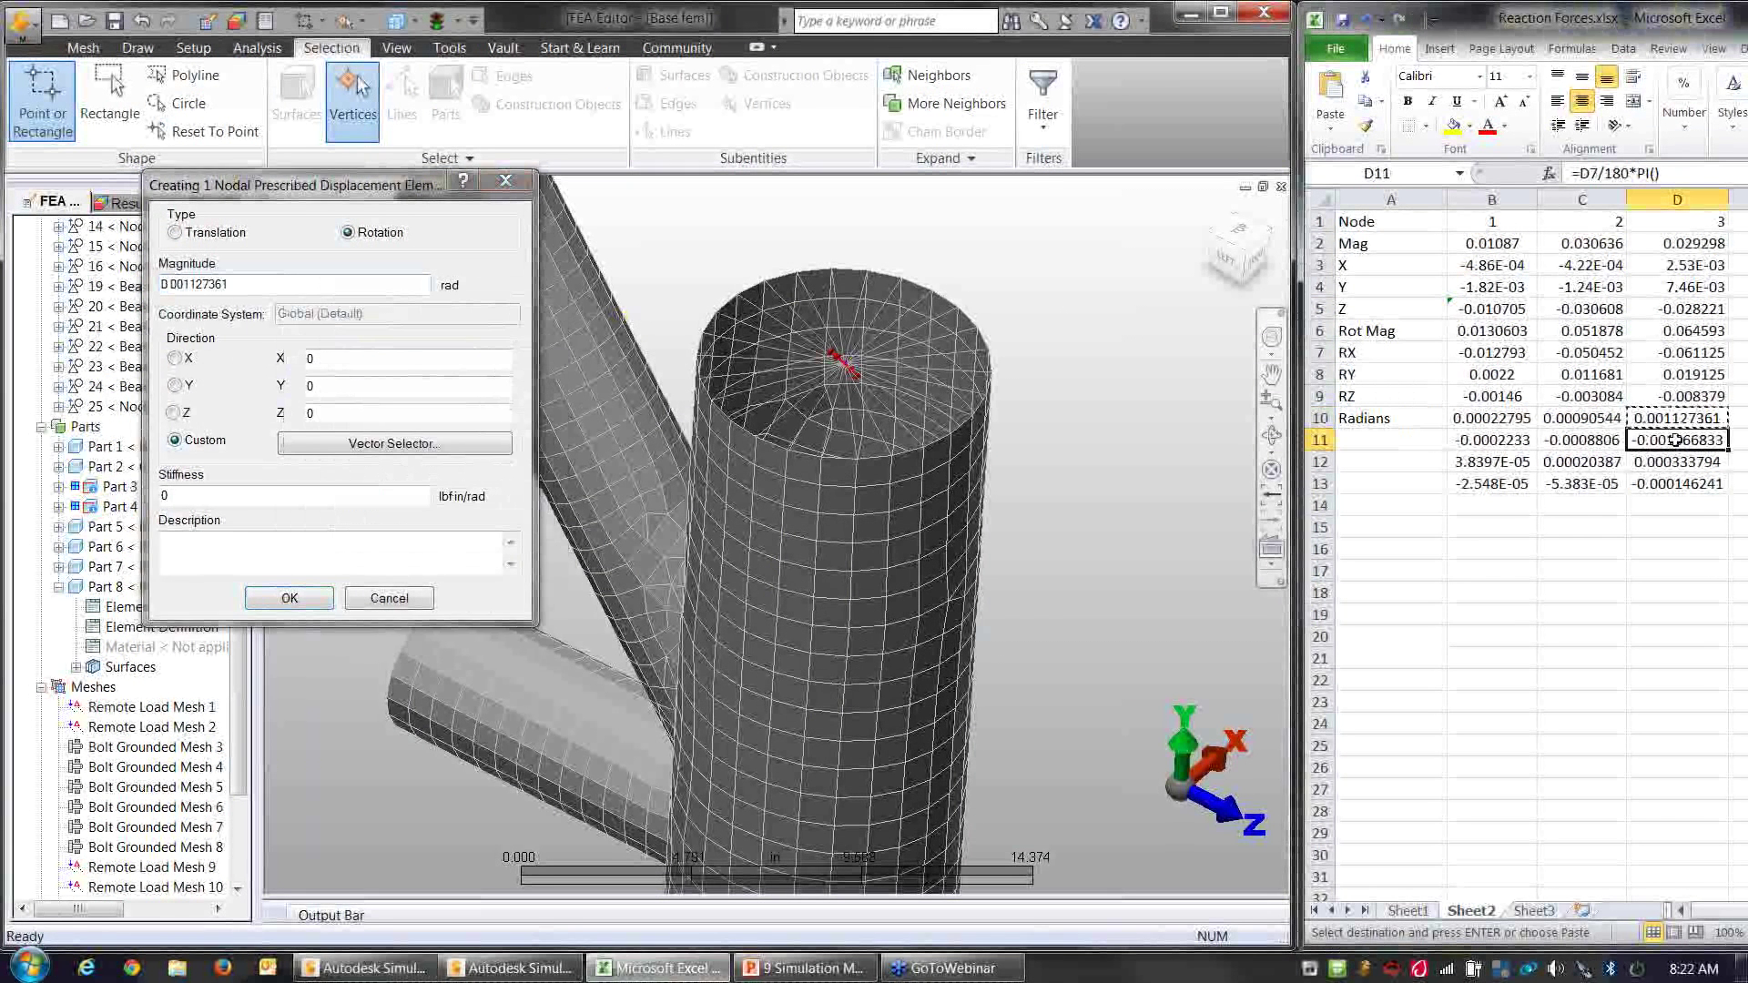
pyautogui.hotkey('ctrl', 'c')
pyautogui.click(408, 368)
pyautogui.rightClick(408, 368)
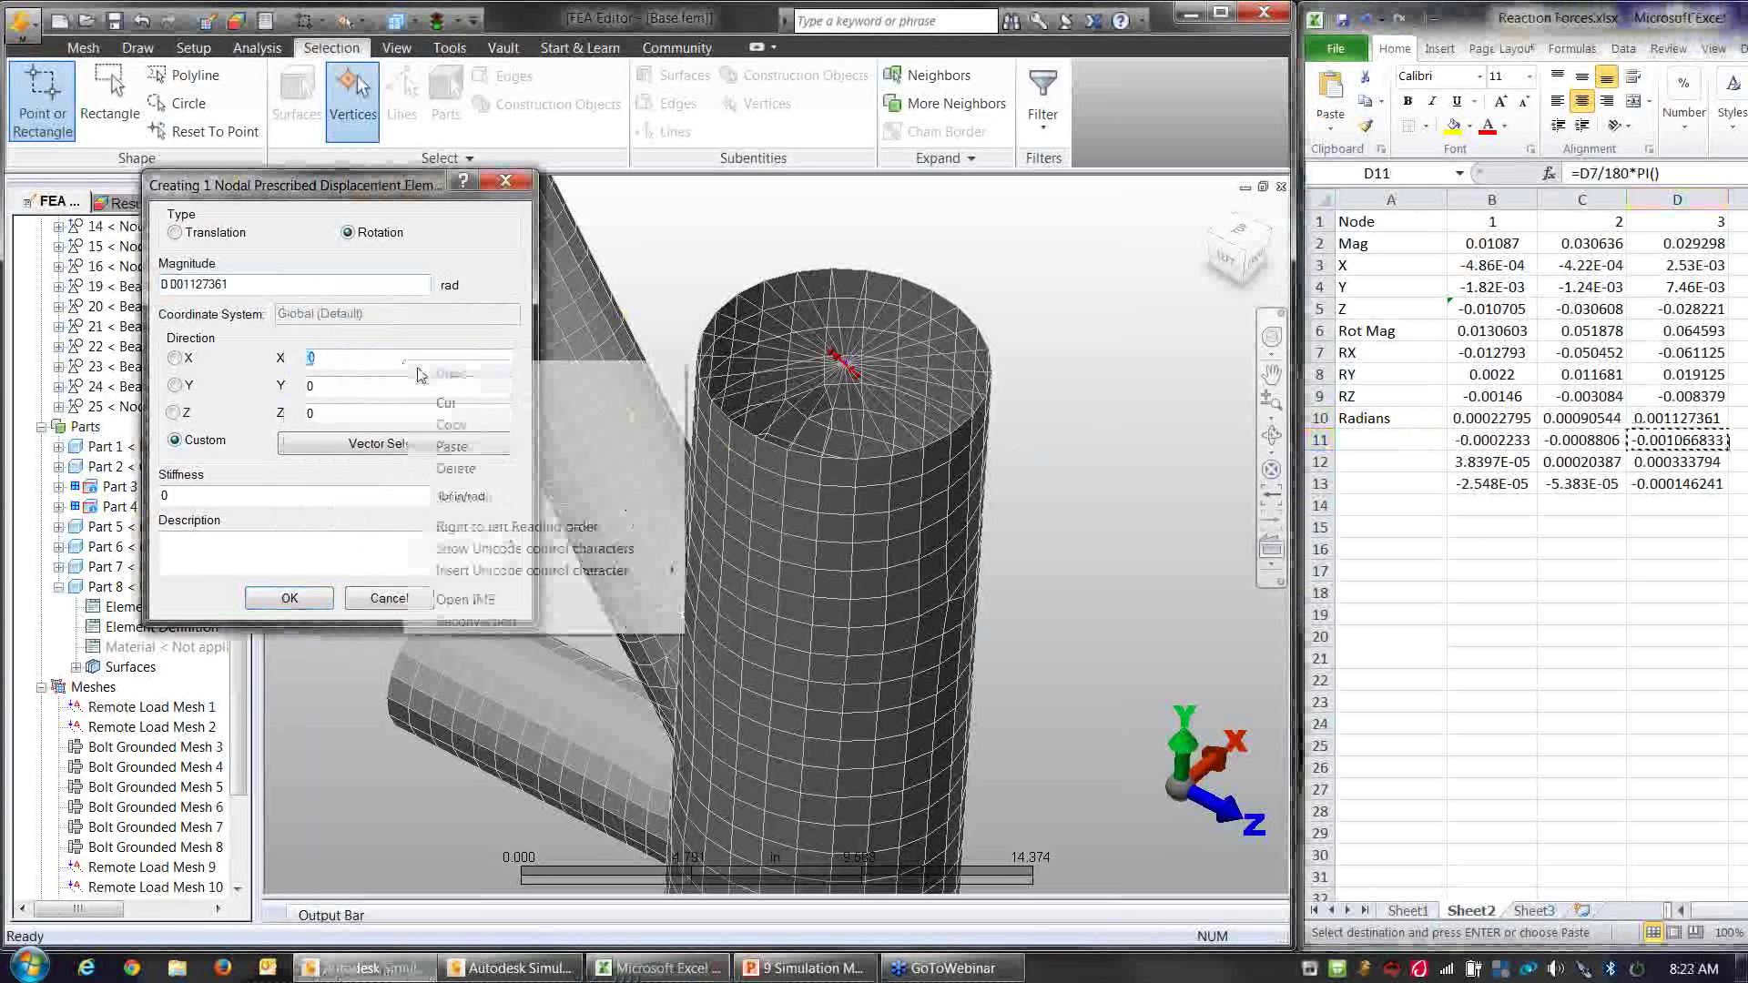
pyautogui.click(454, 445)
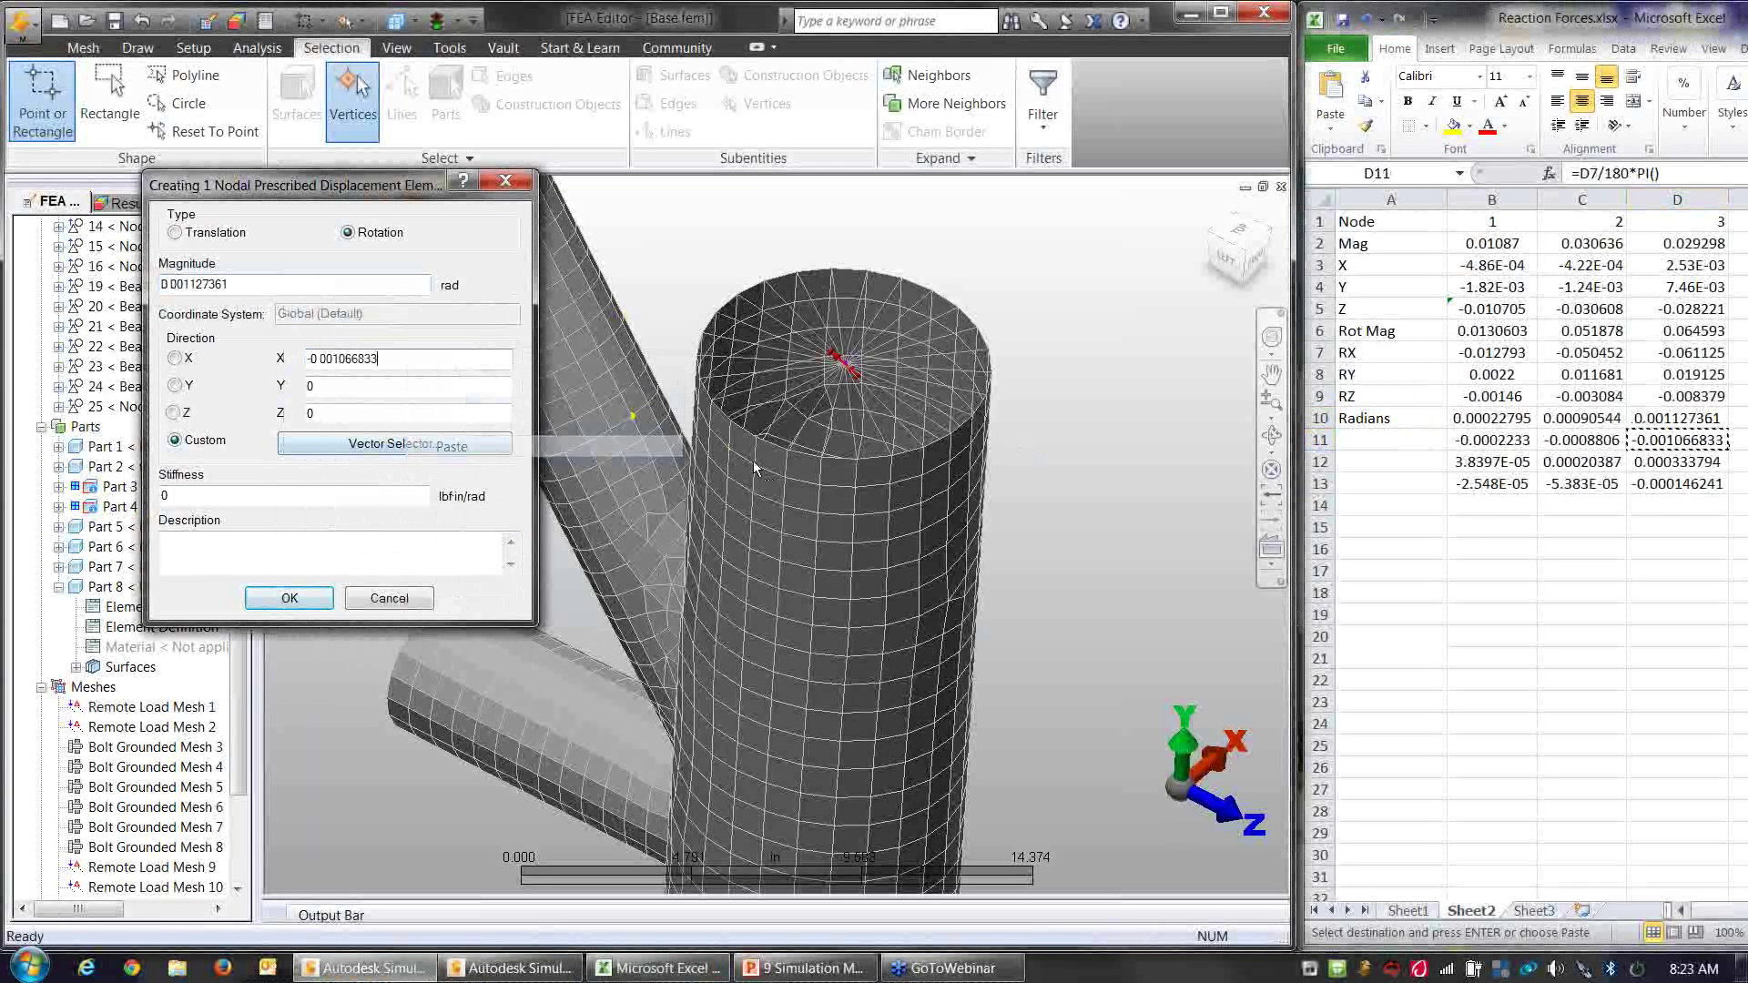
pyautogui.click(1676, 462)
pyautogui.hotkey('ctrl', 'c')
pyautogui.click(374, 386)
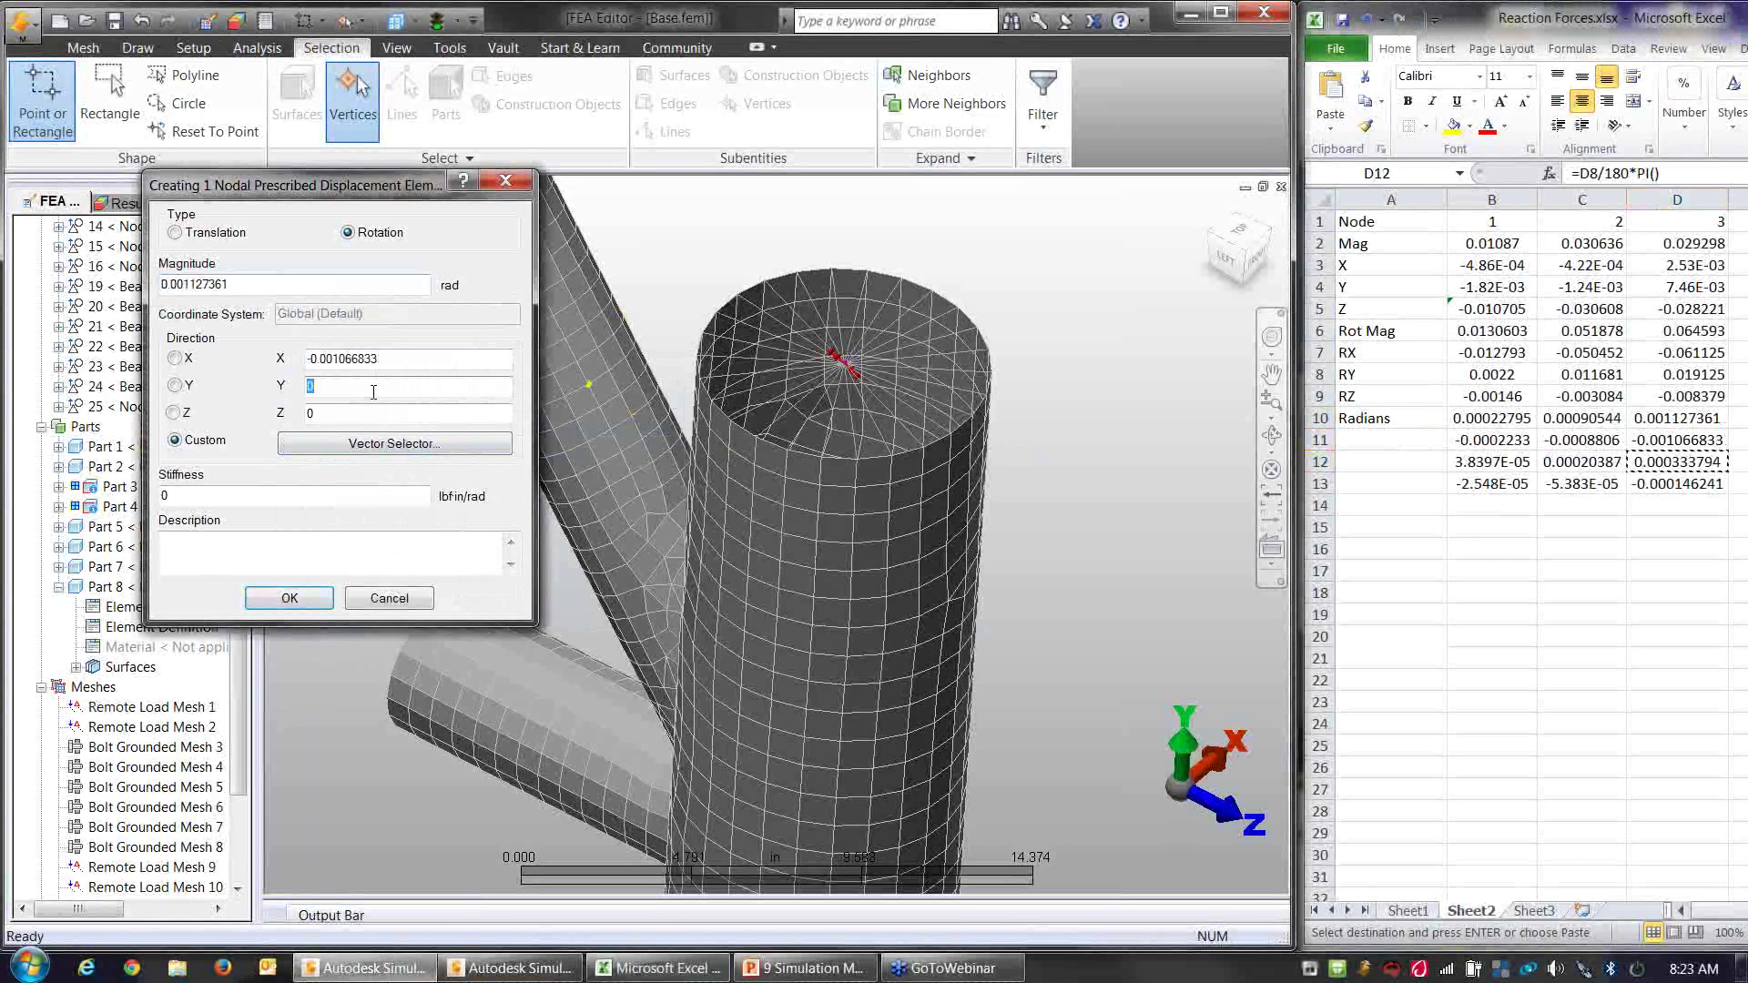
pyautogui.rightClick(374, 387)
pyautogui.click(437, 478)
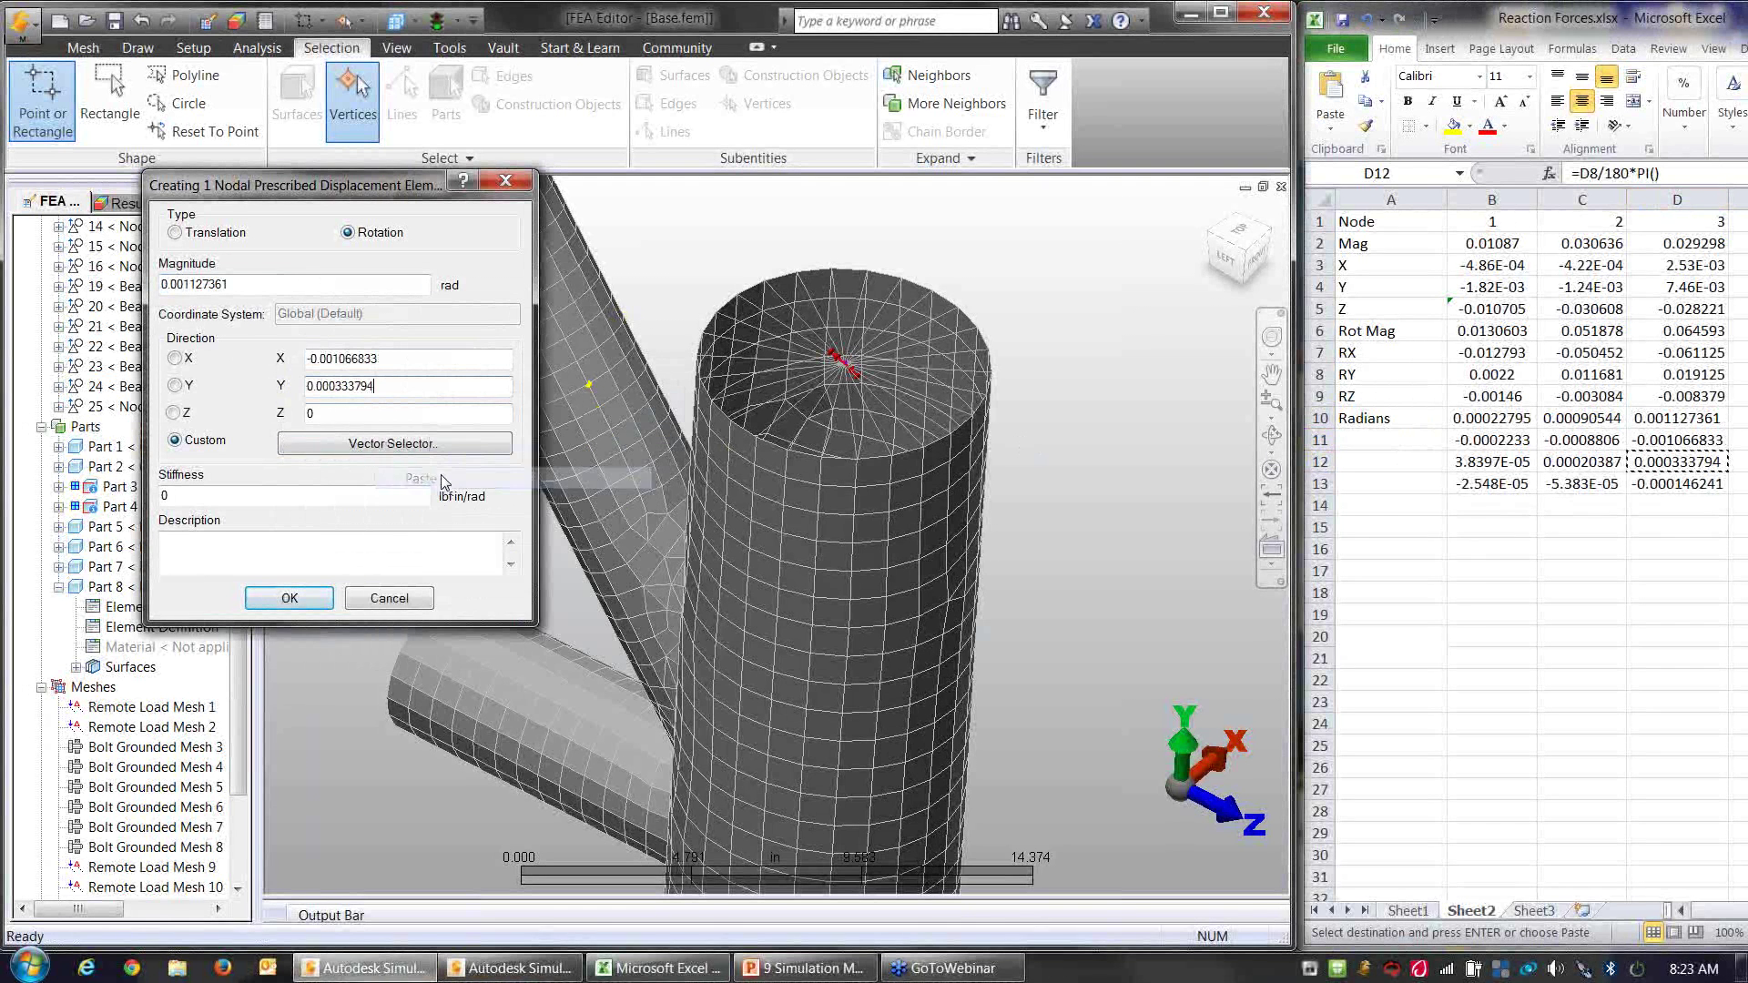
pyautogui.click(1670, 484)
pyautogui.hotkey('ctrl', 'c')
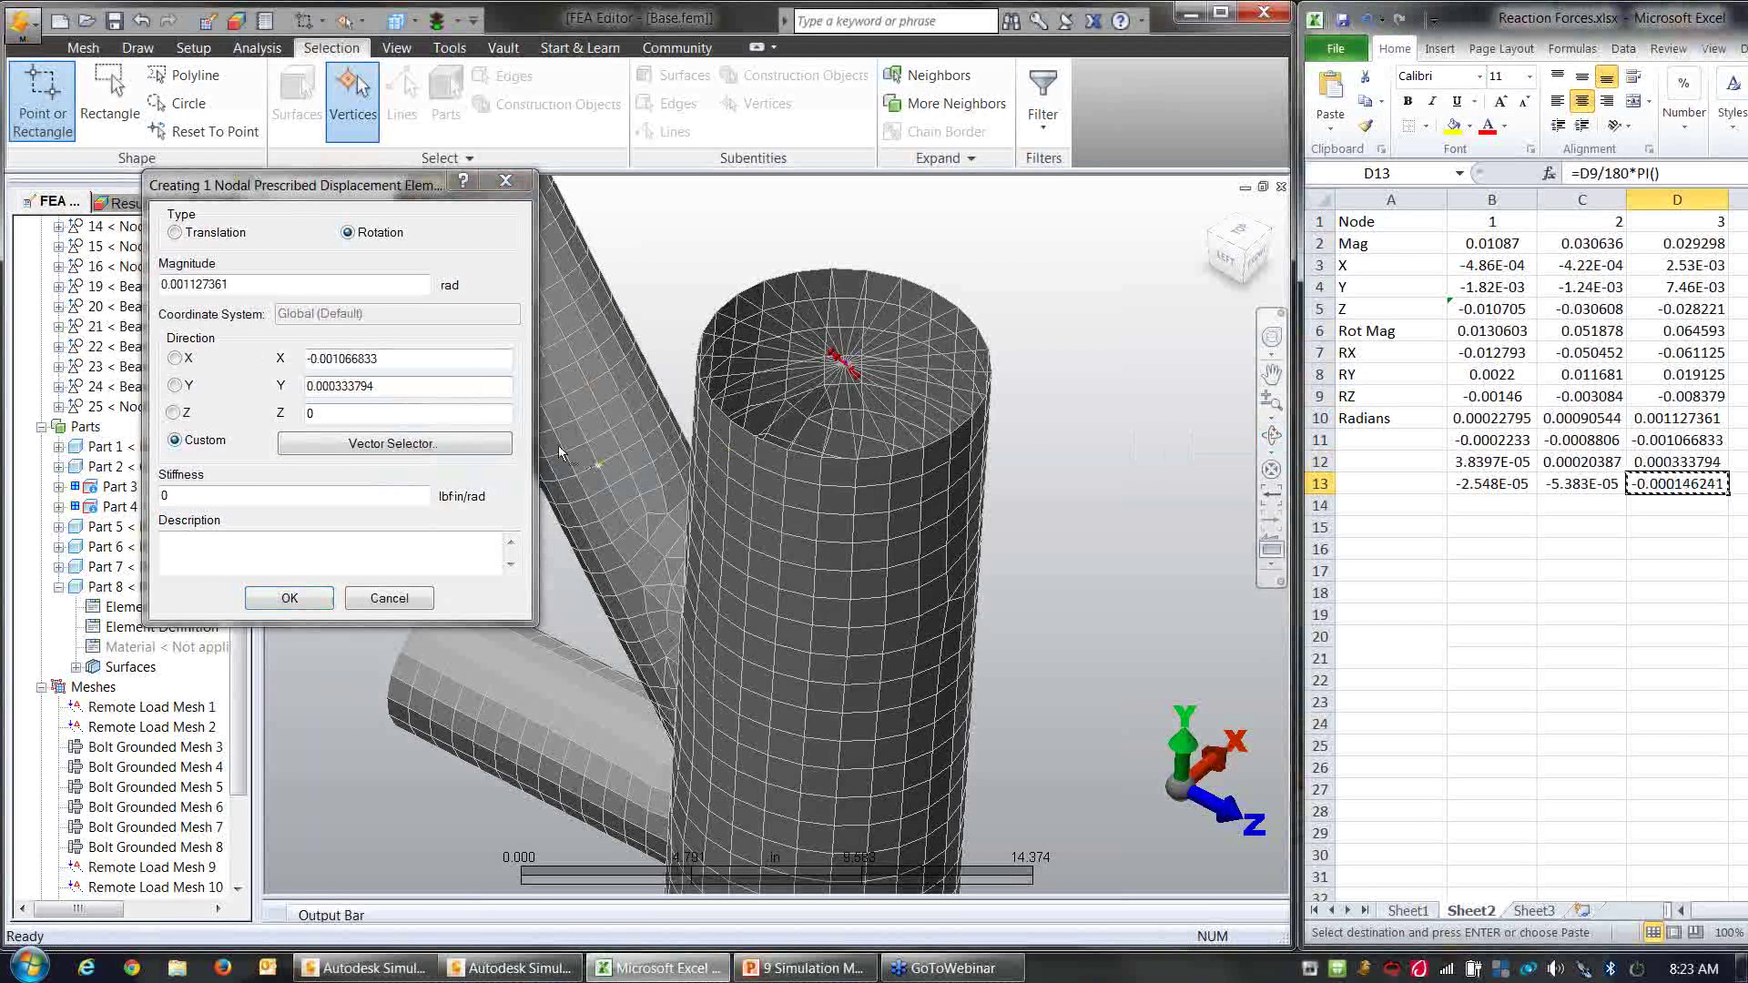
pyautogui.click(383, 415)
pyautogui.rightClick(383, 415)
pyautogui.click(437, 502)
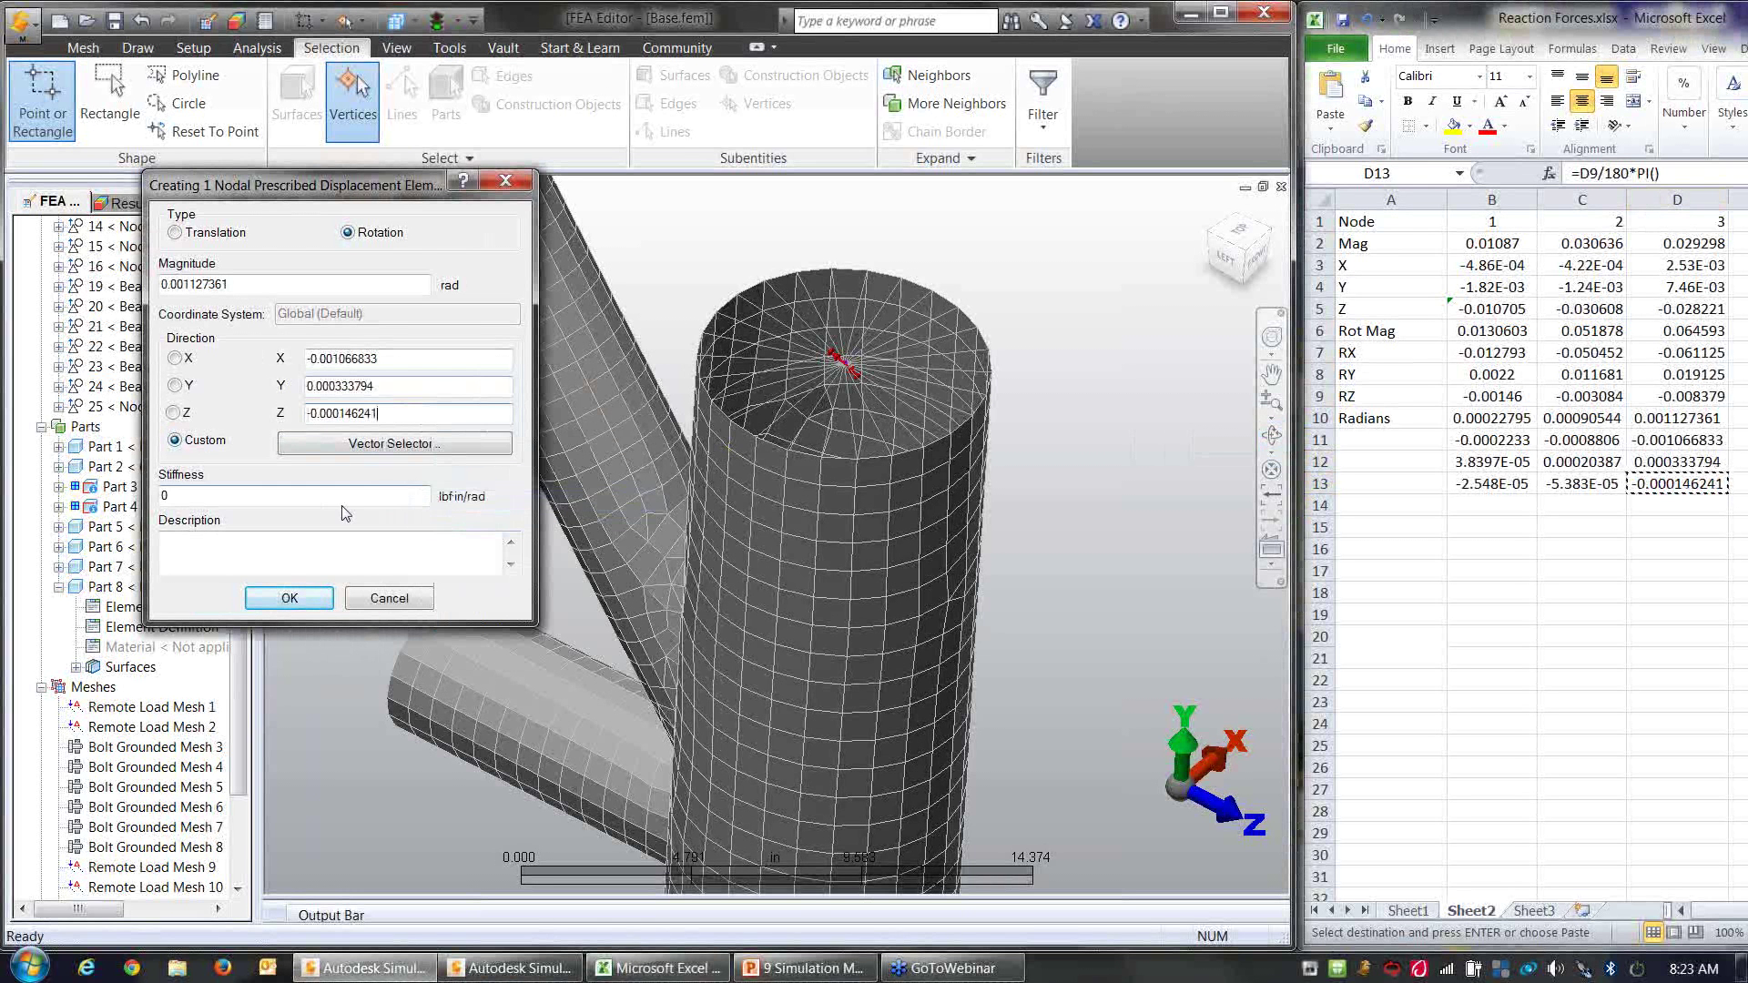
pyautogui.click(288, 495)
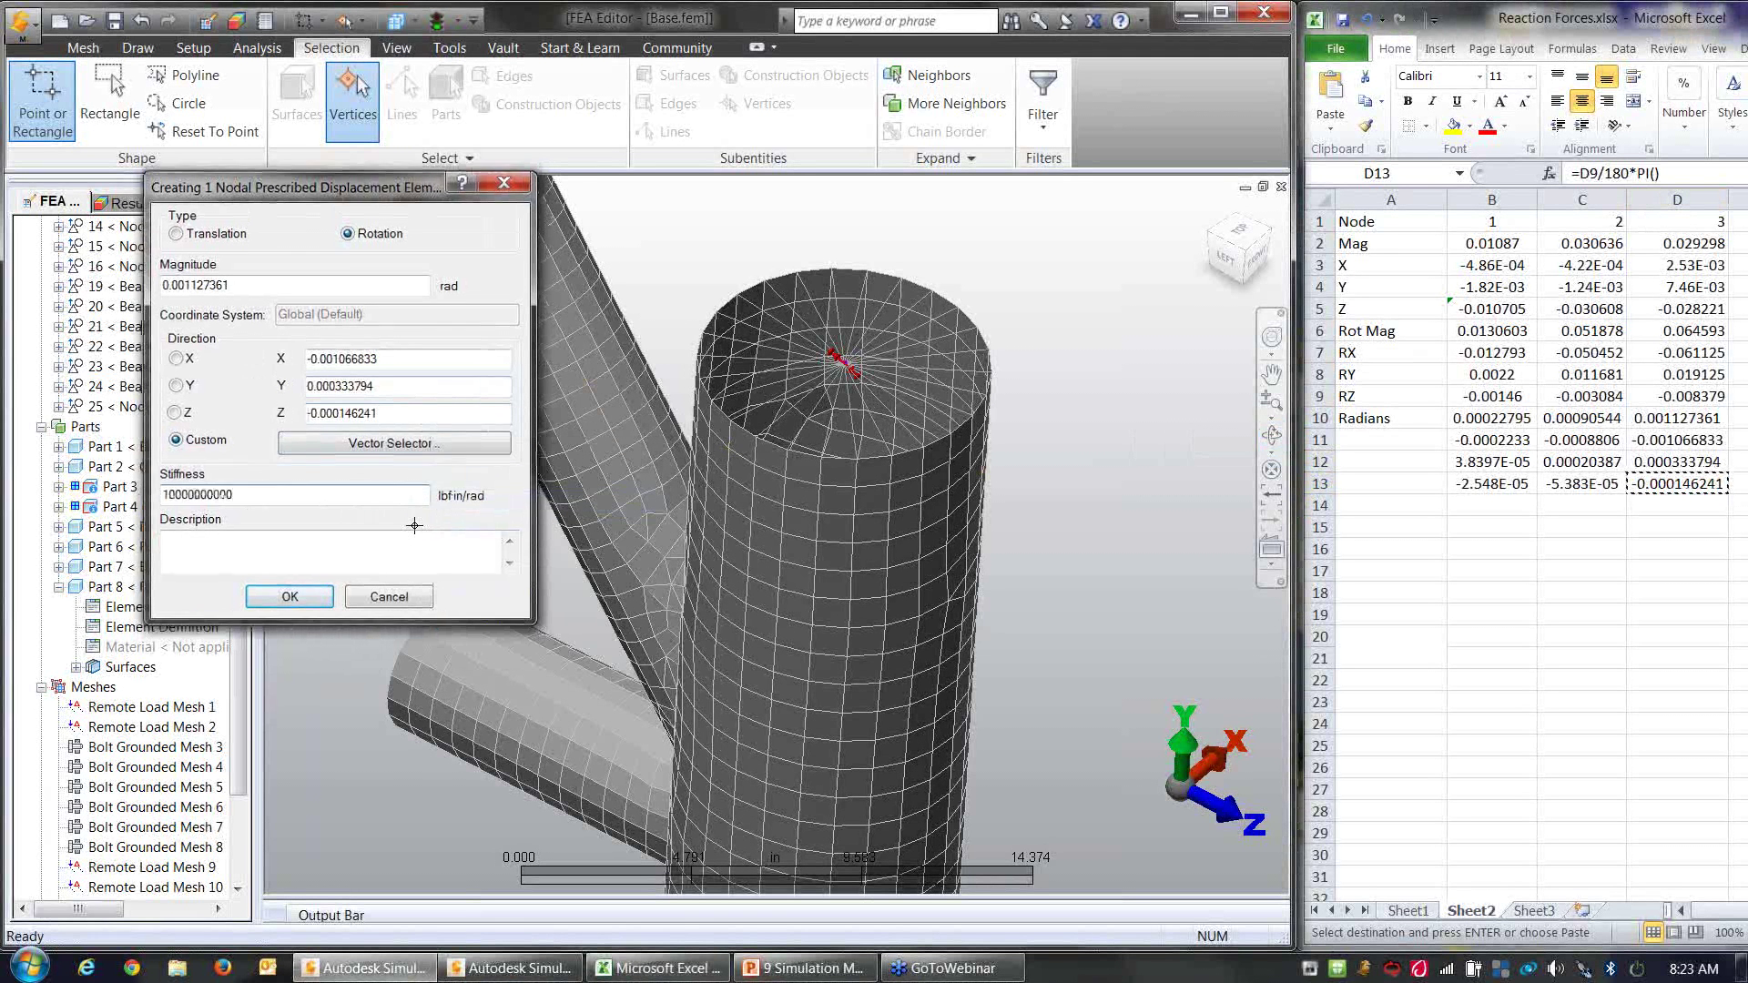
pyautogui.click(290, 598)
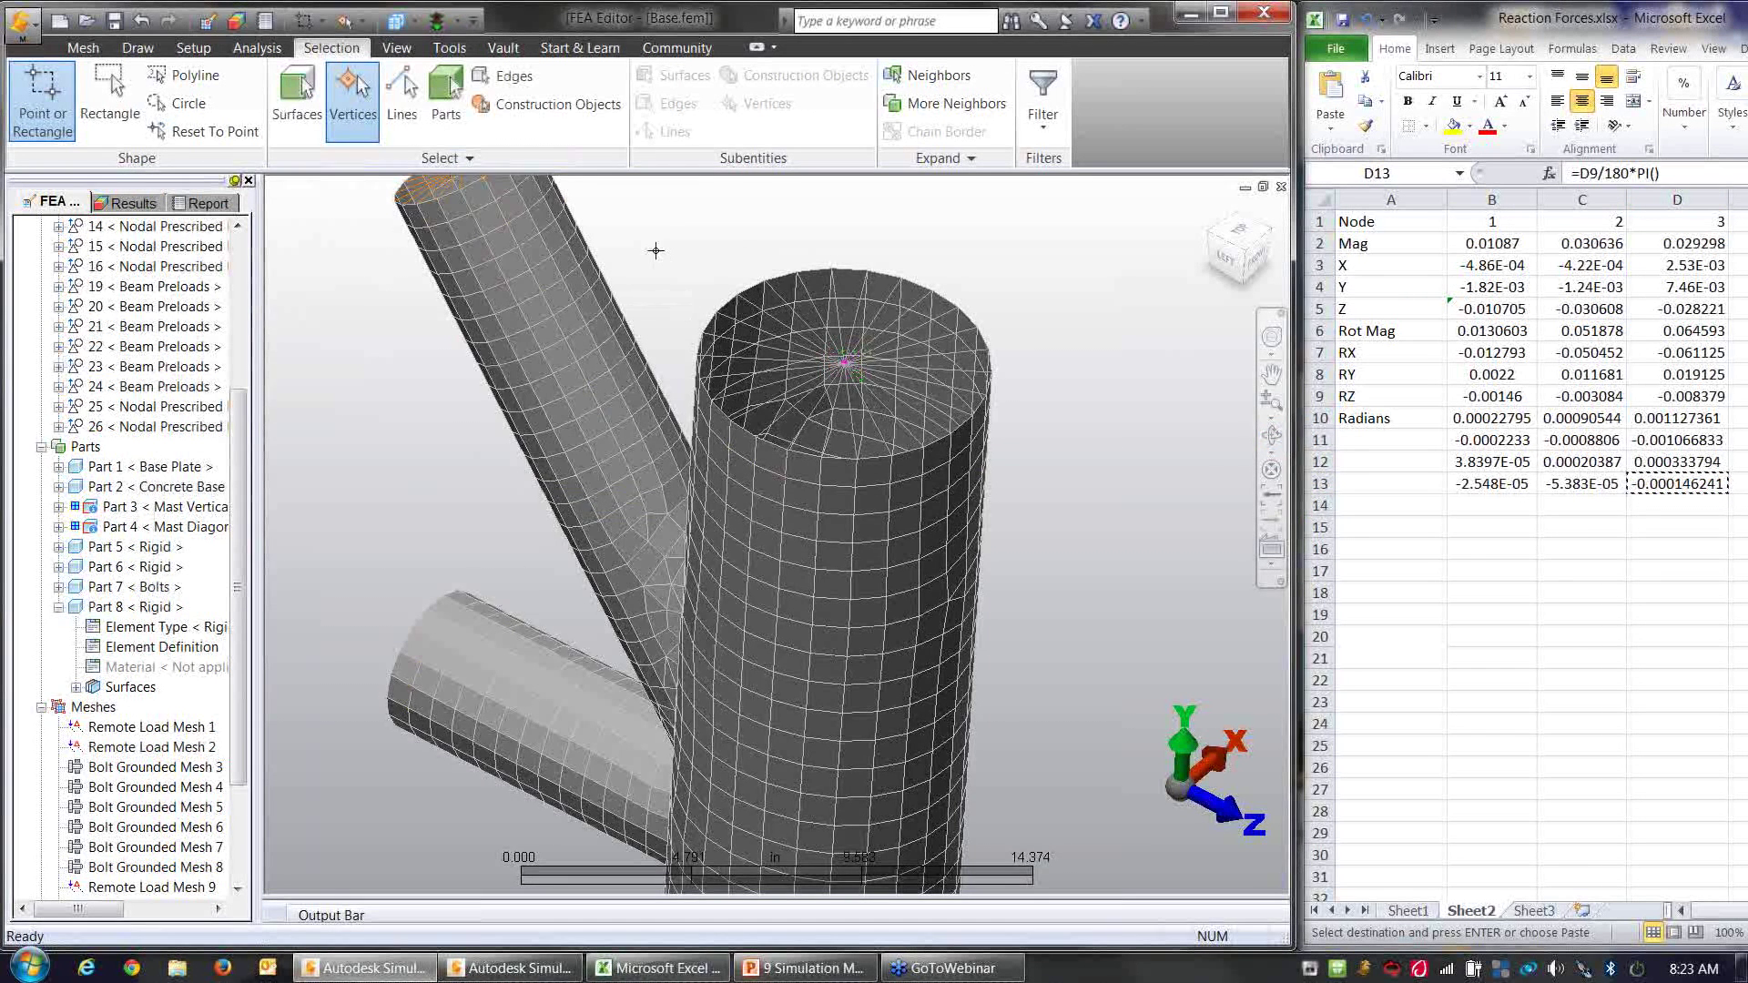
# Step: In the analysis parameters, set the load case's gravity/acceleration multiplier to 1 after checking the standard gravity settings
pyautogui.scroll(-3, 564, 319)
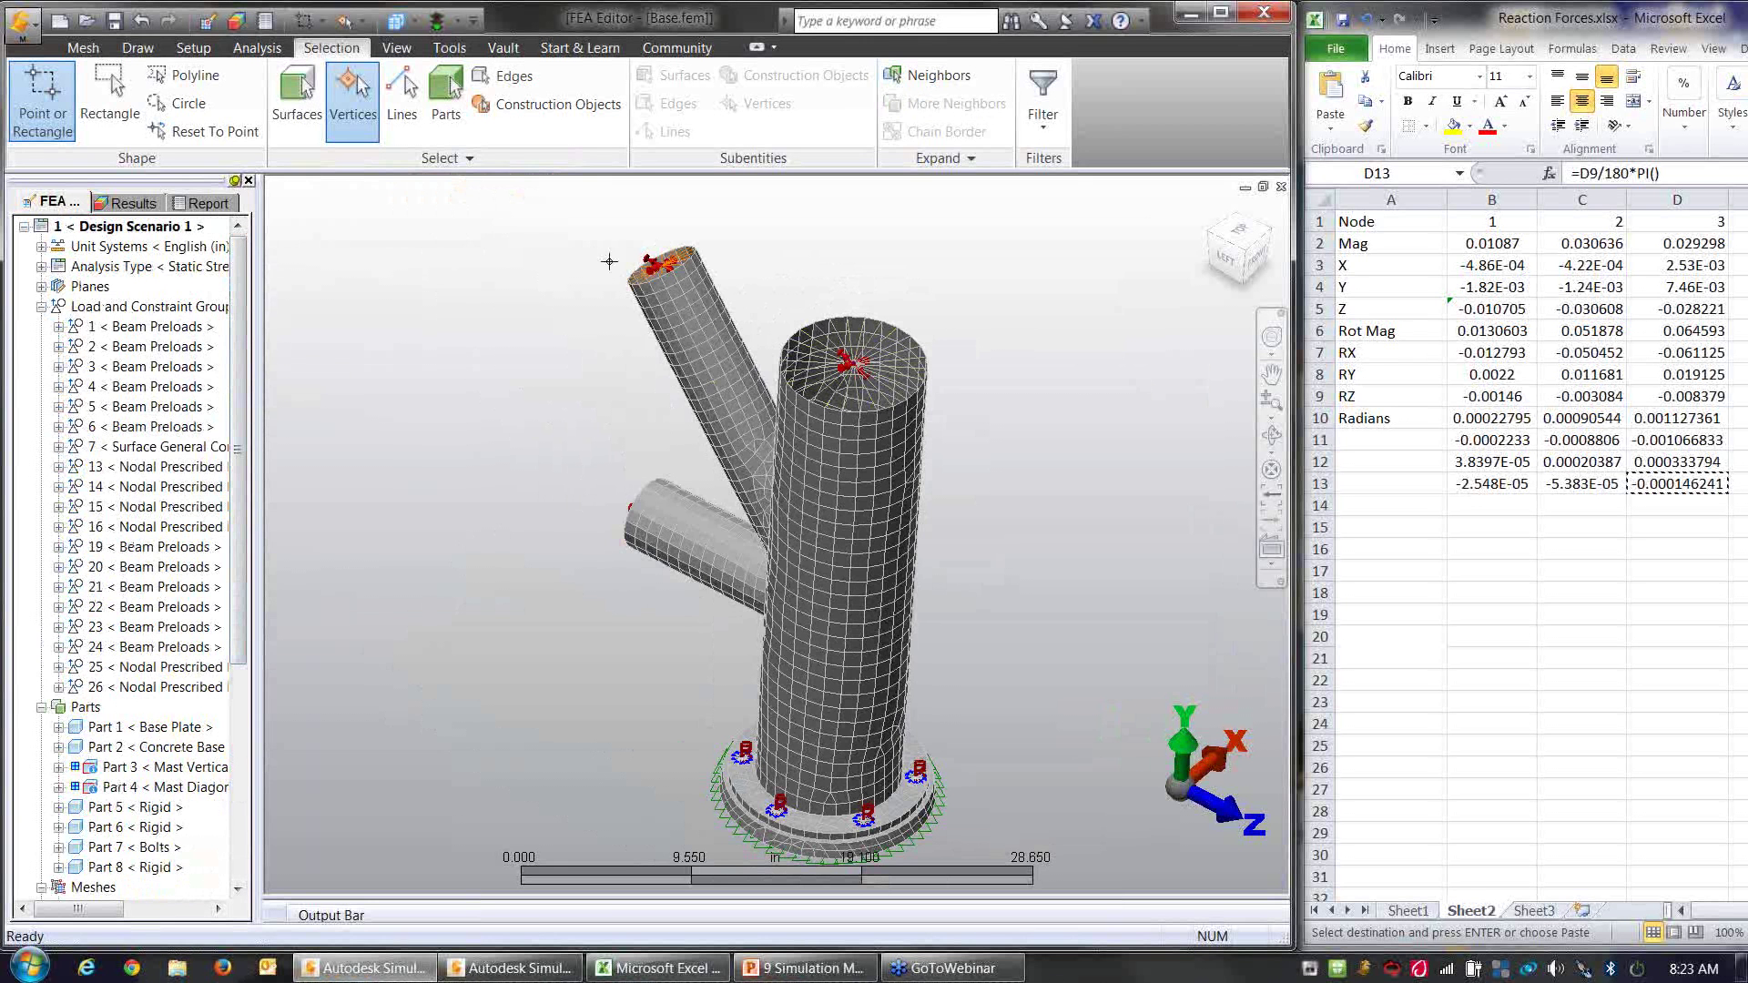
pyautogui.click(194, 47)
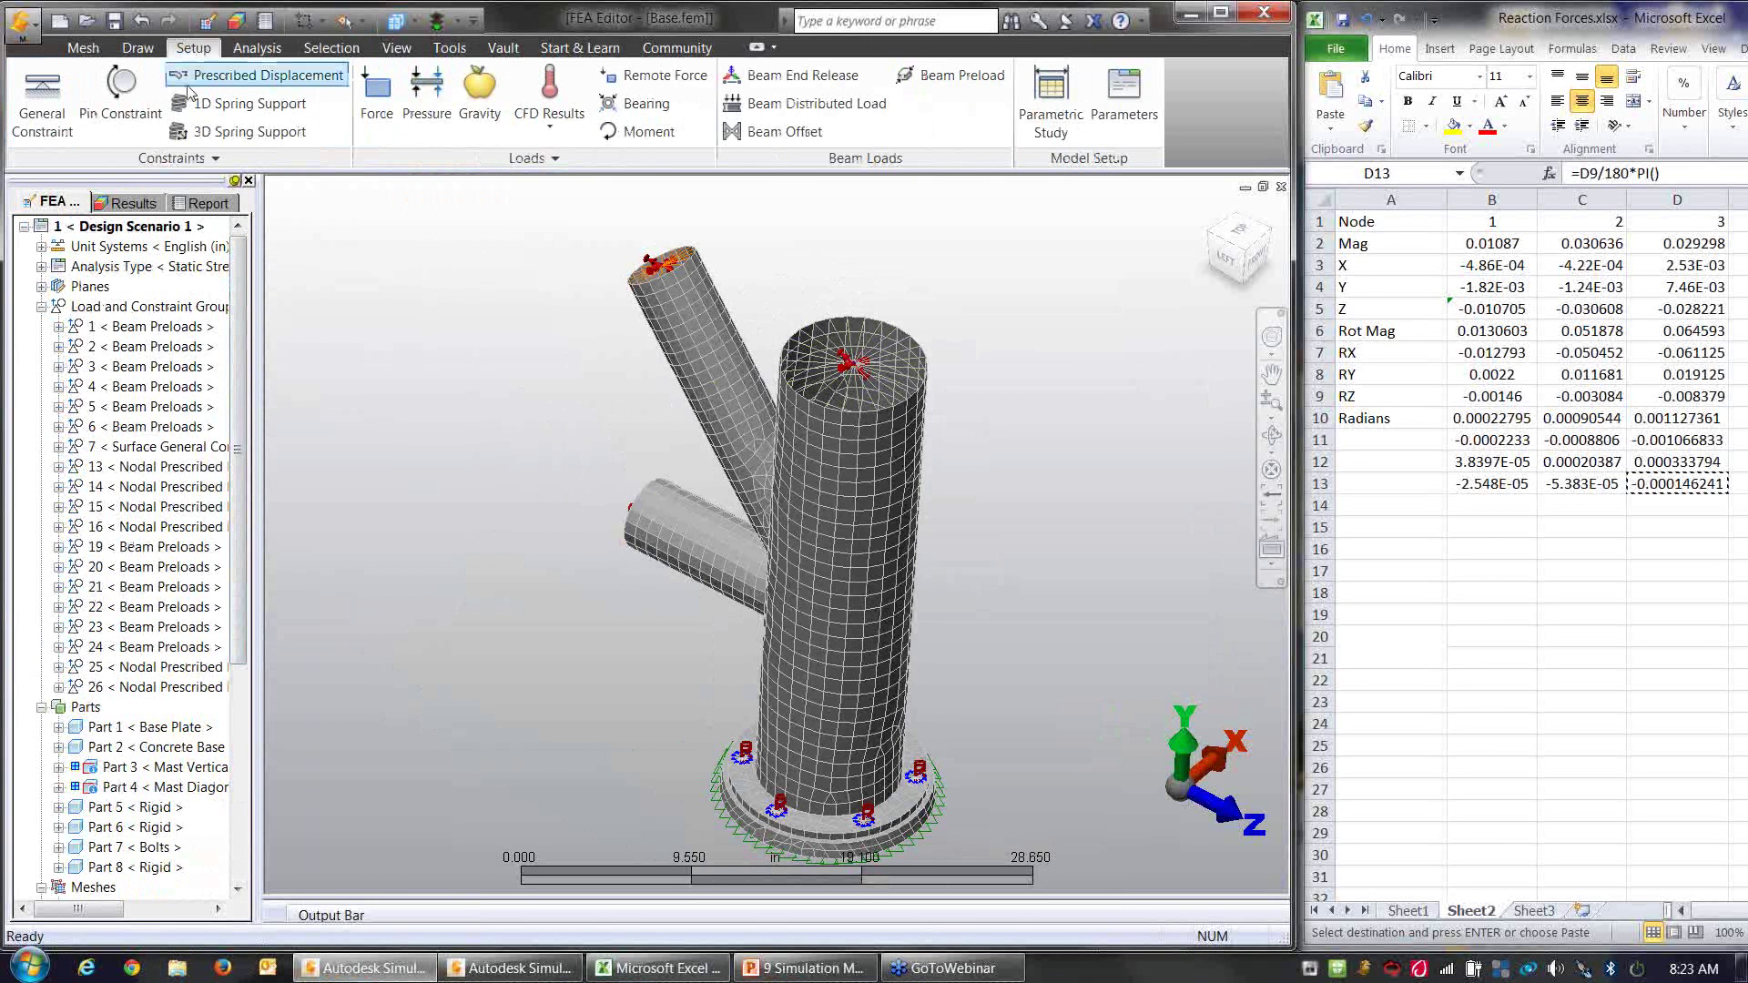
pyautogui.click(1125, 92)
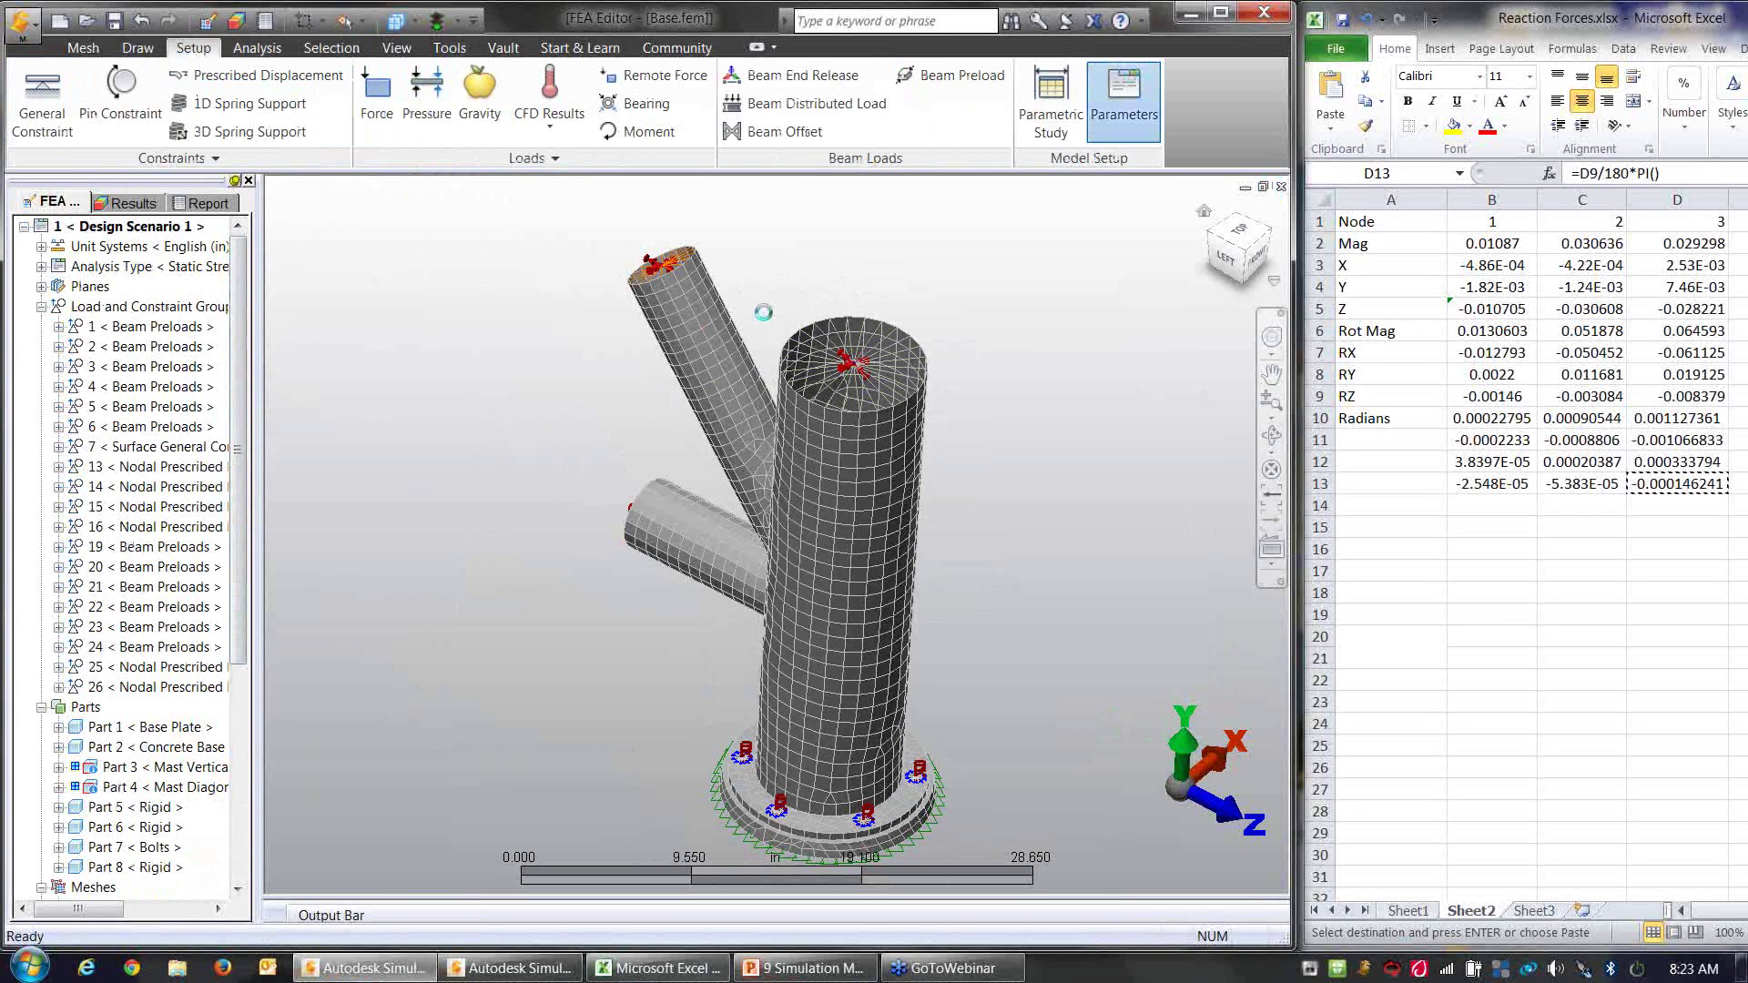
pyautogui.click(814, 347)
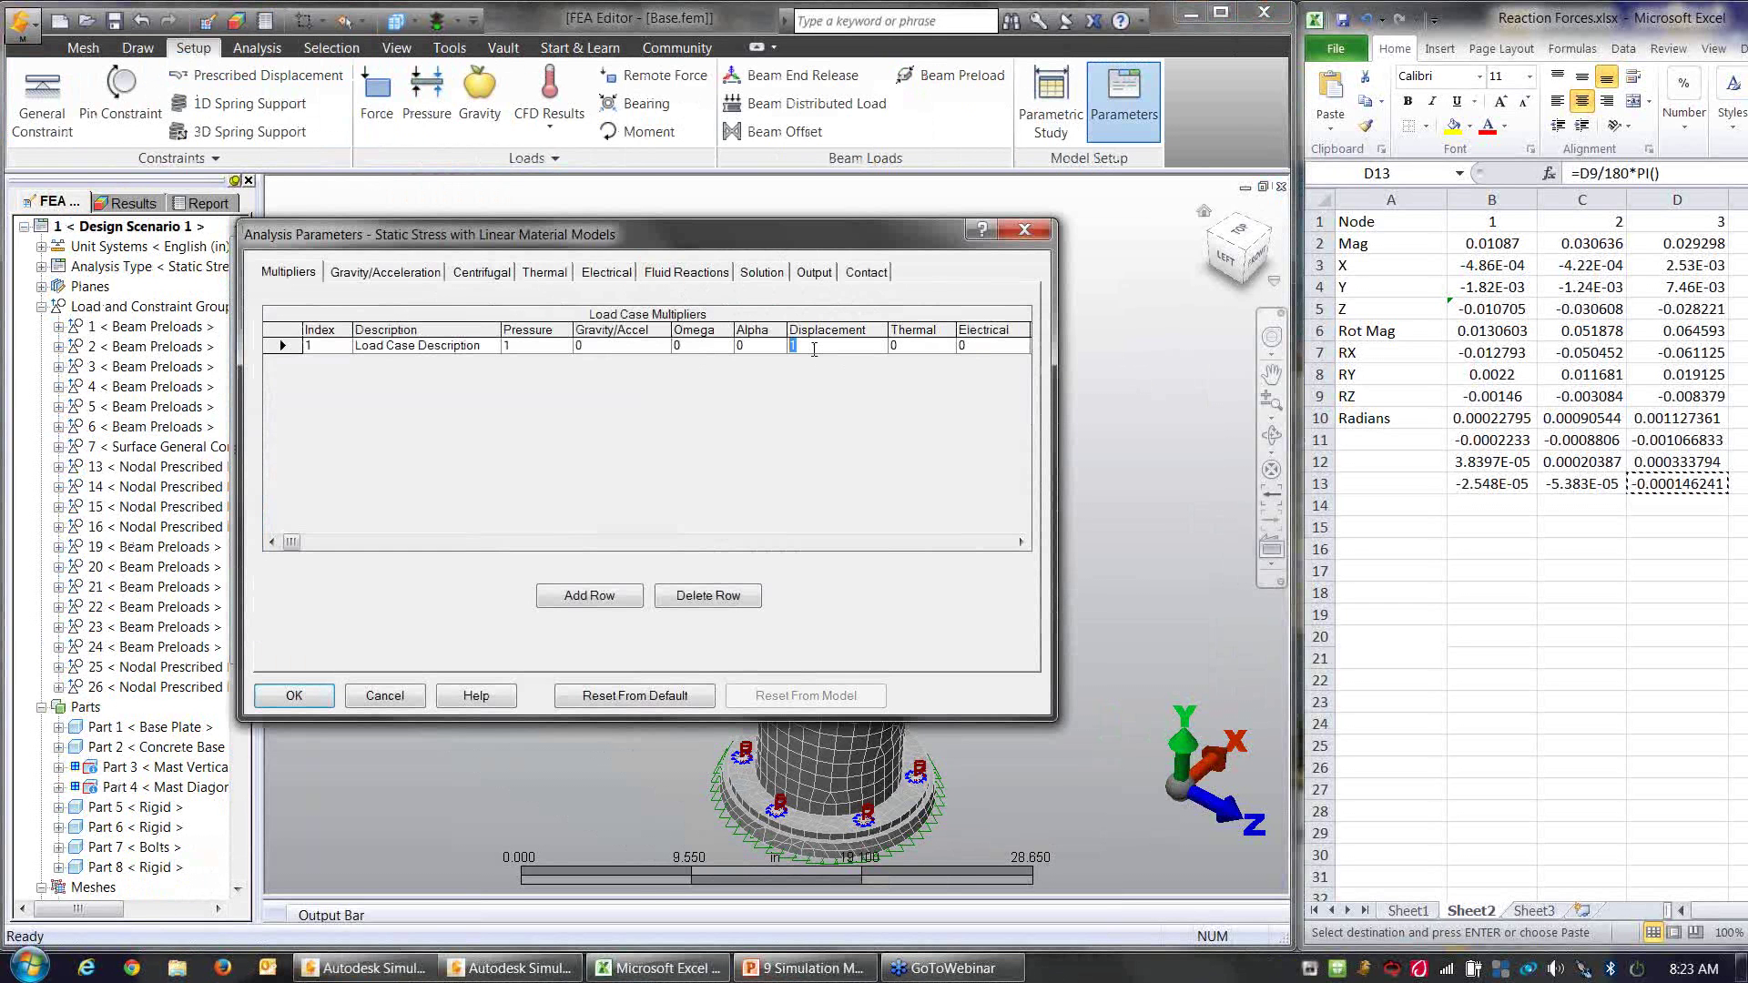
pyautogui.click(382, 273)
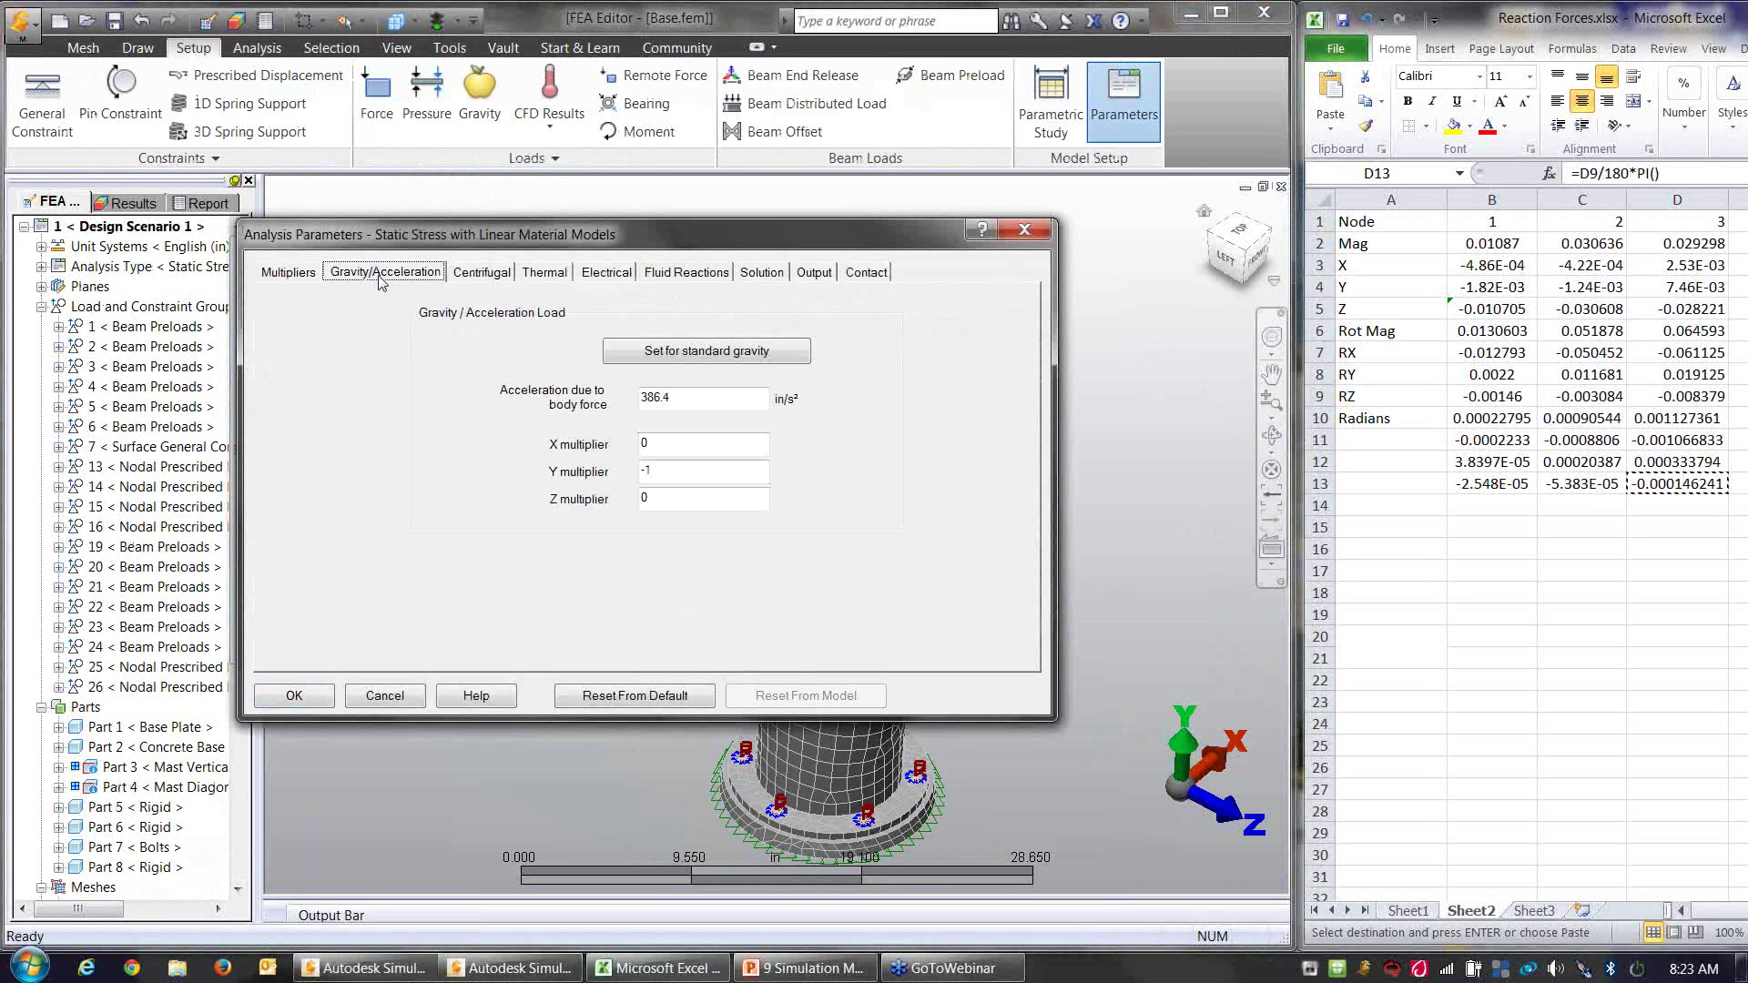
pyautogui.click(288, 271)
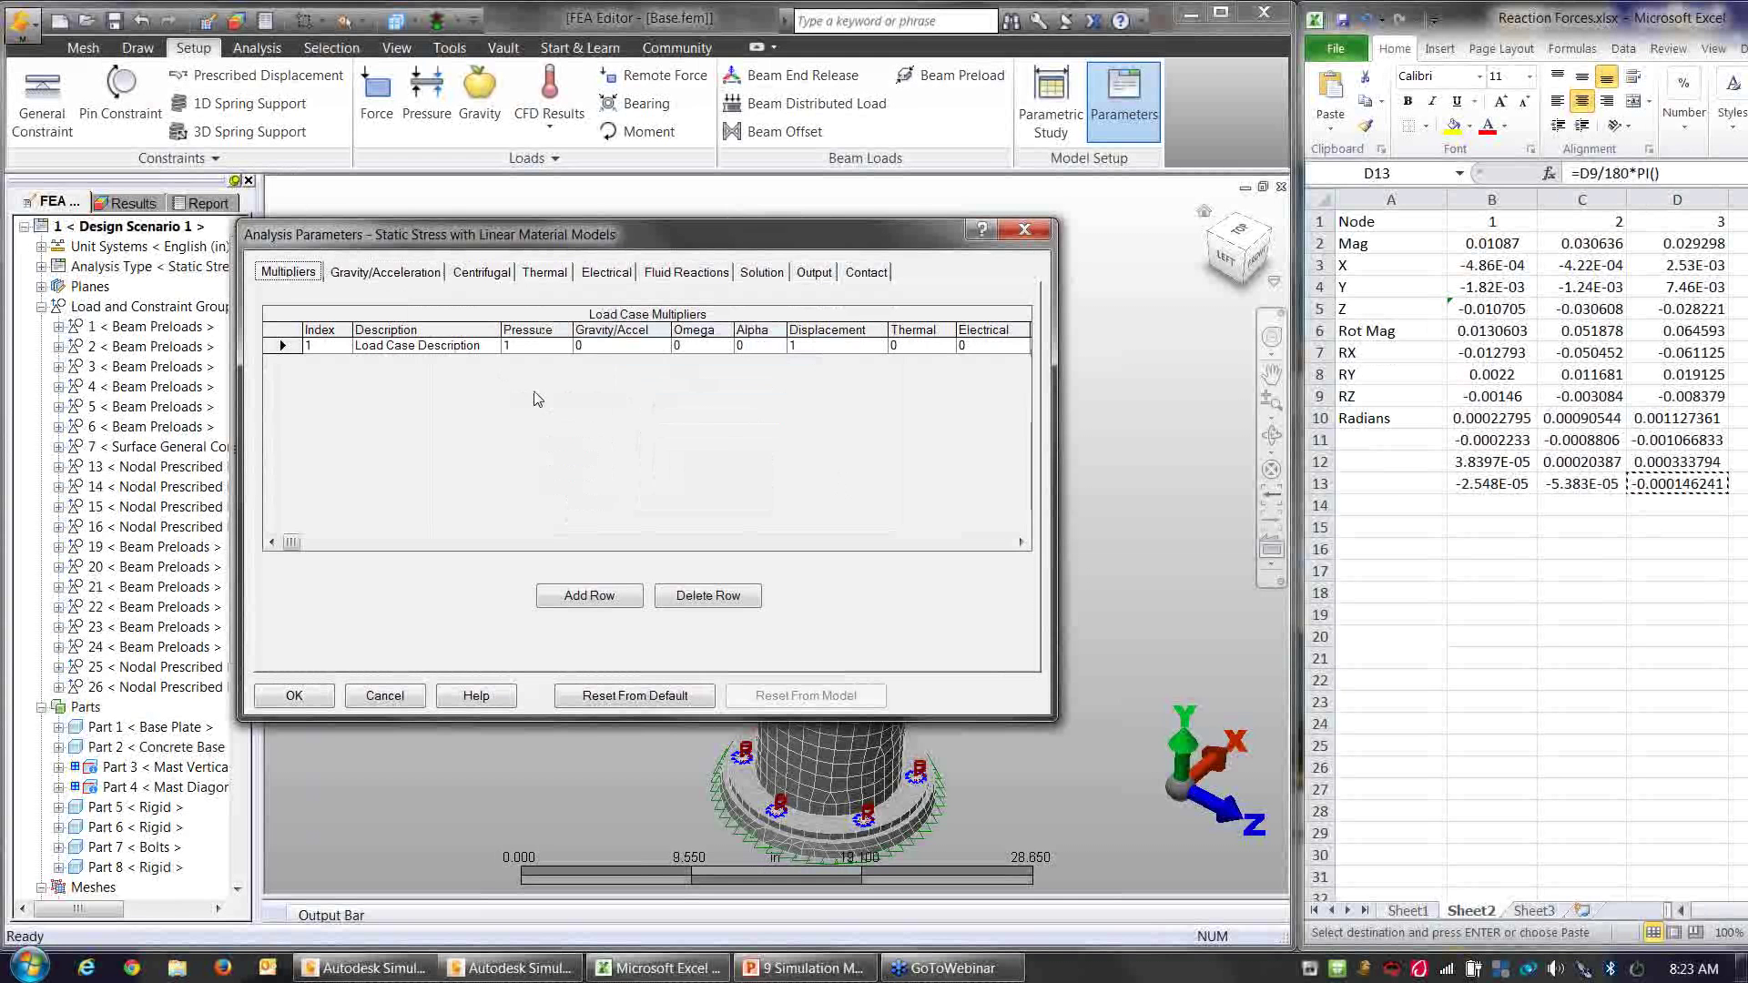
pyautogui.click(625, 346)
pyautogui.write('1')
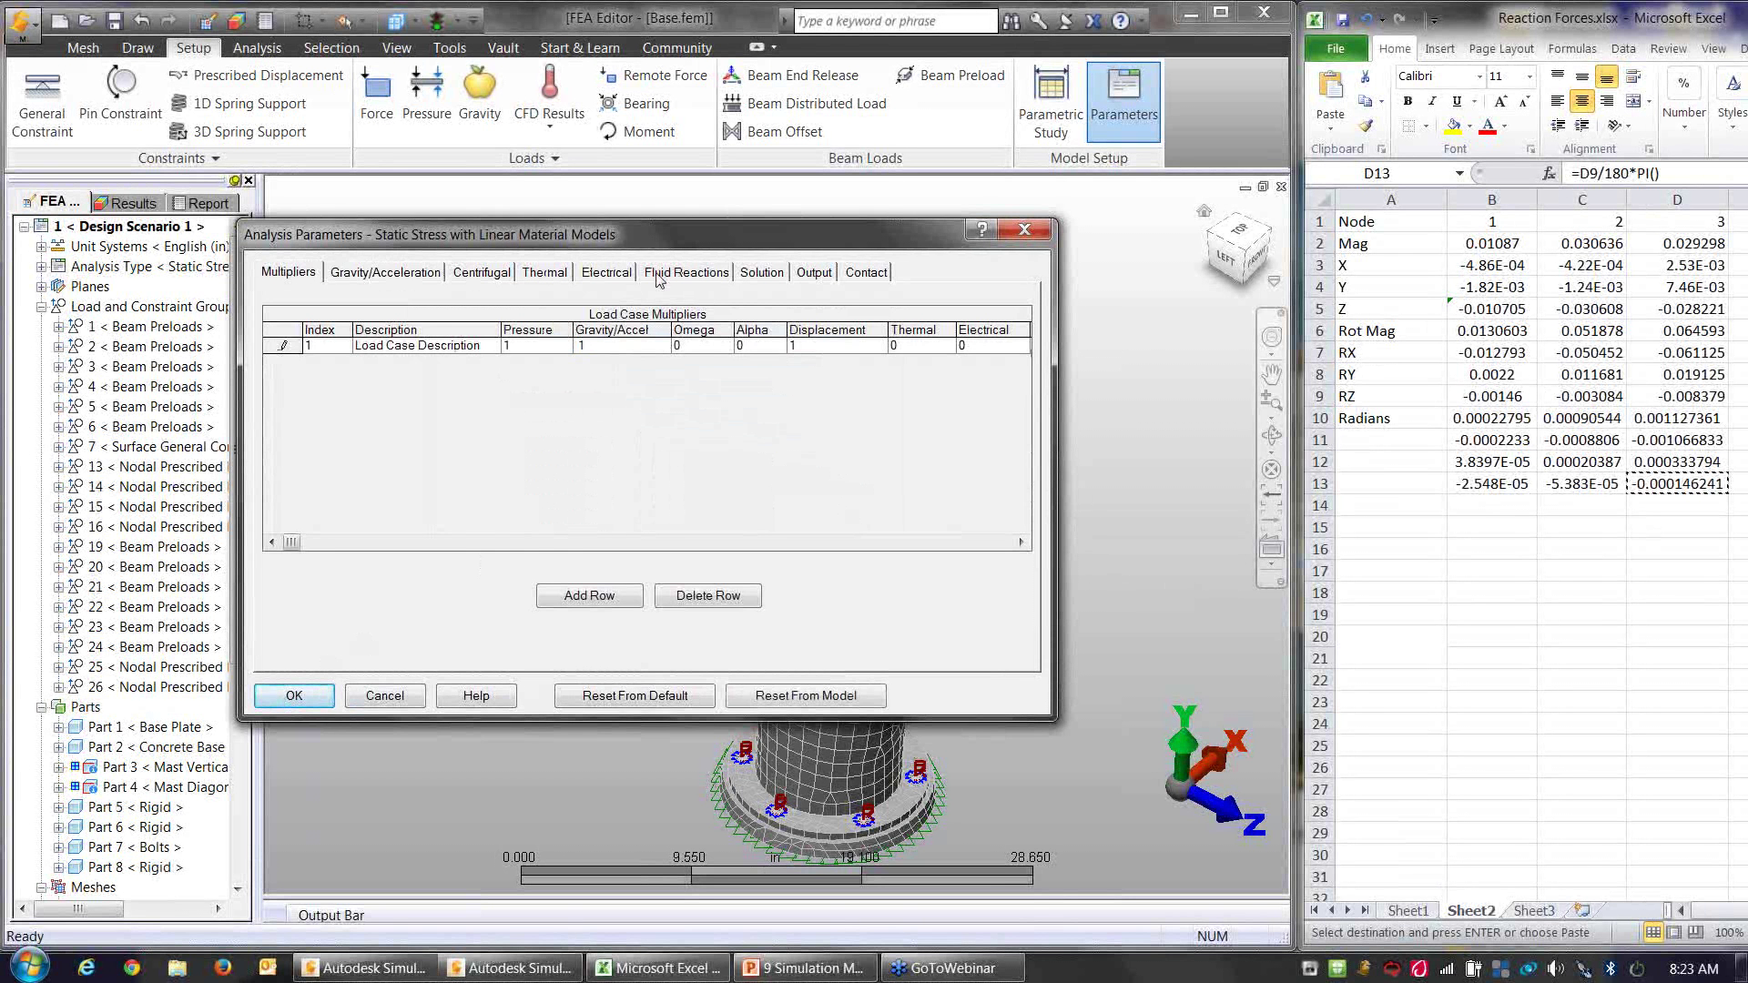
# Step: Open the solution's internal reaction force setup and cycle the Concrete Base's reaction method back to Nodes and Elements
pyautogui.click(757, 276)
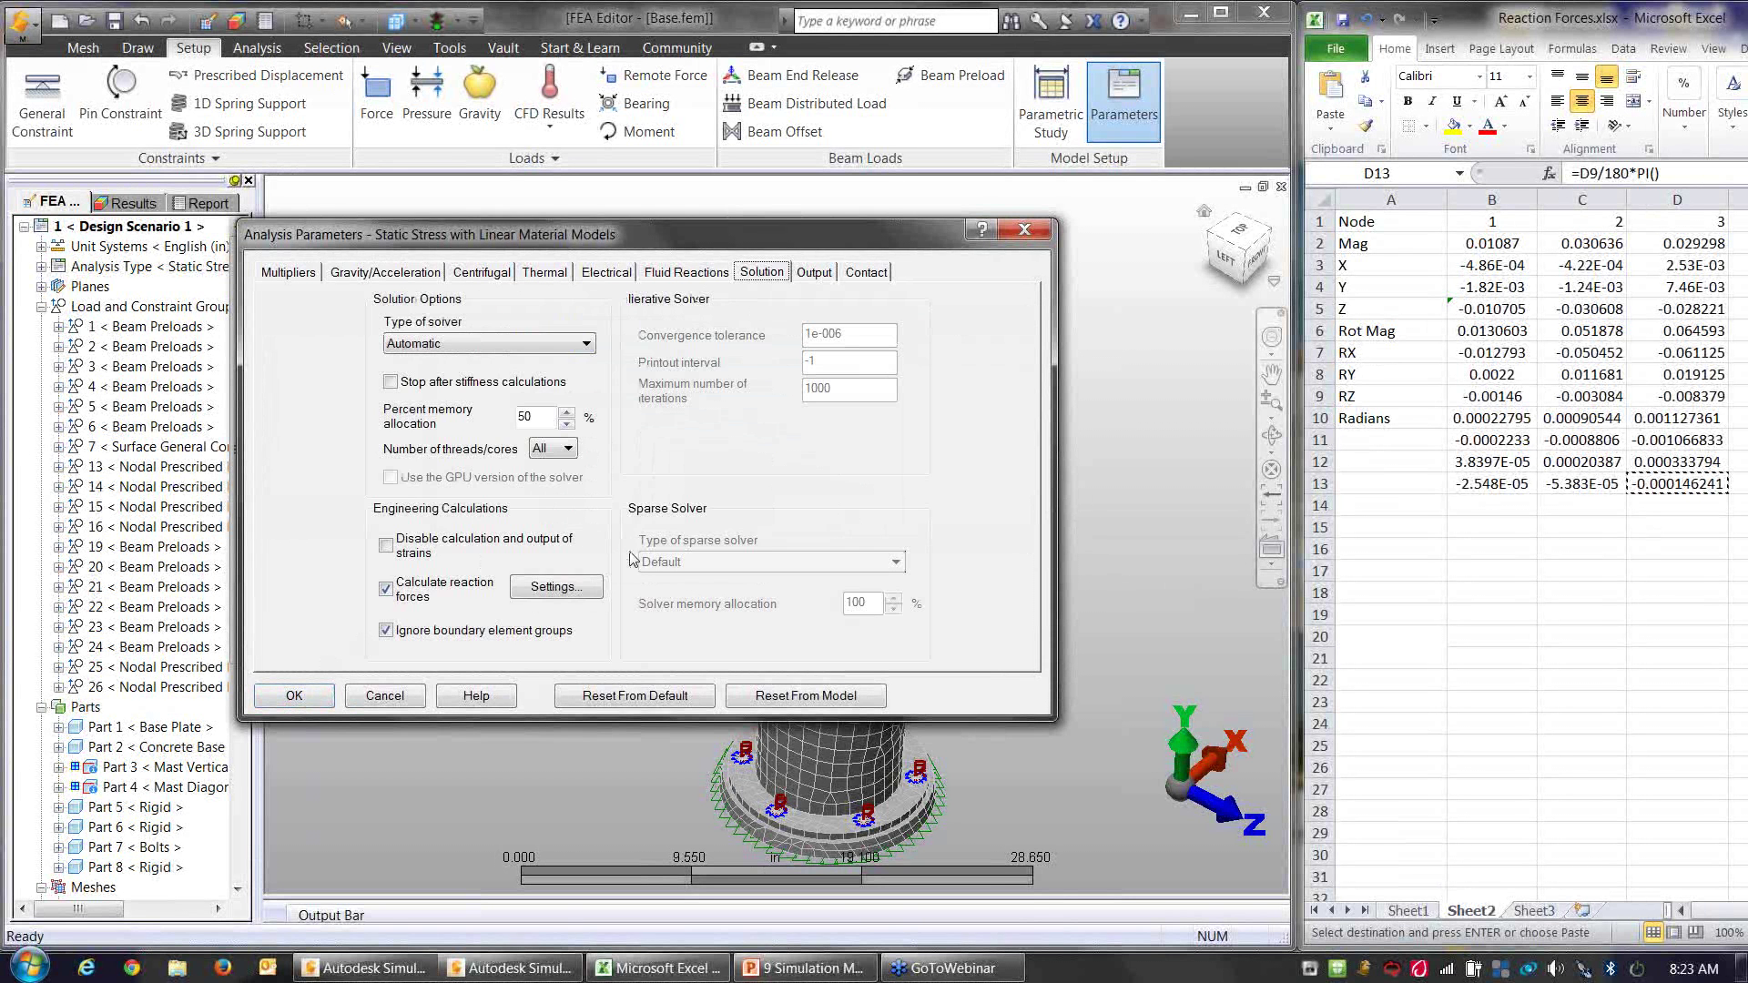
pyautogui.click(557, 589)
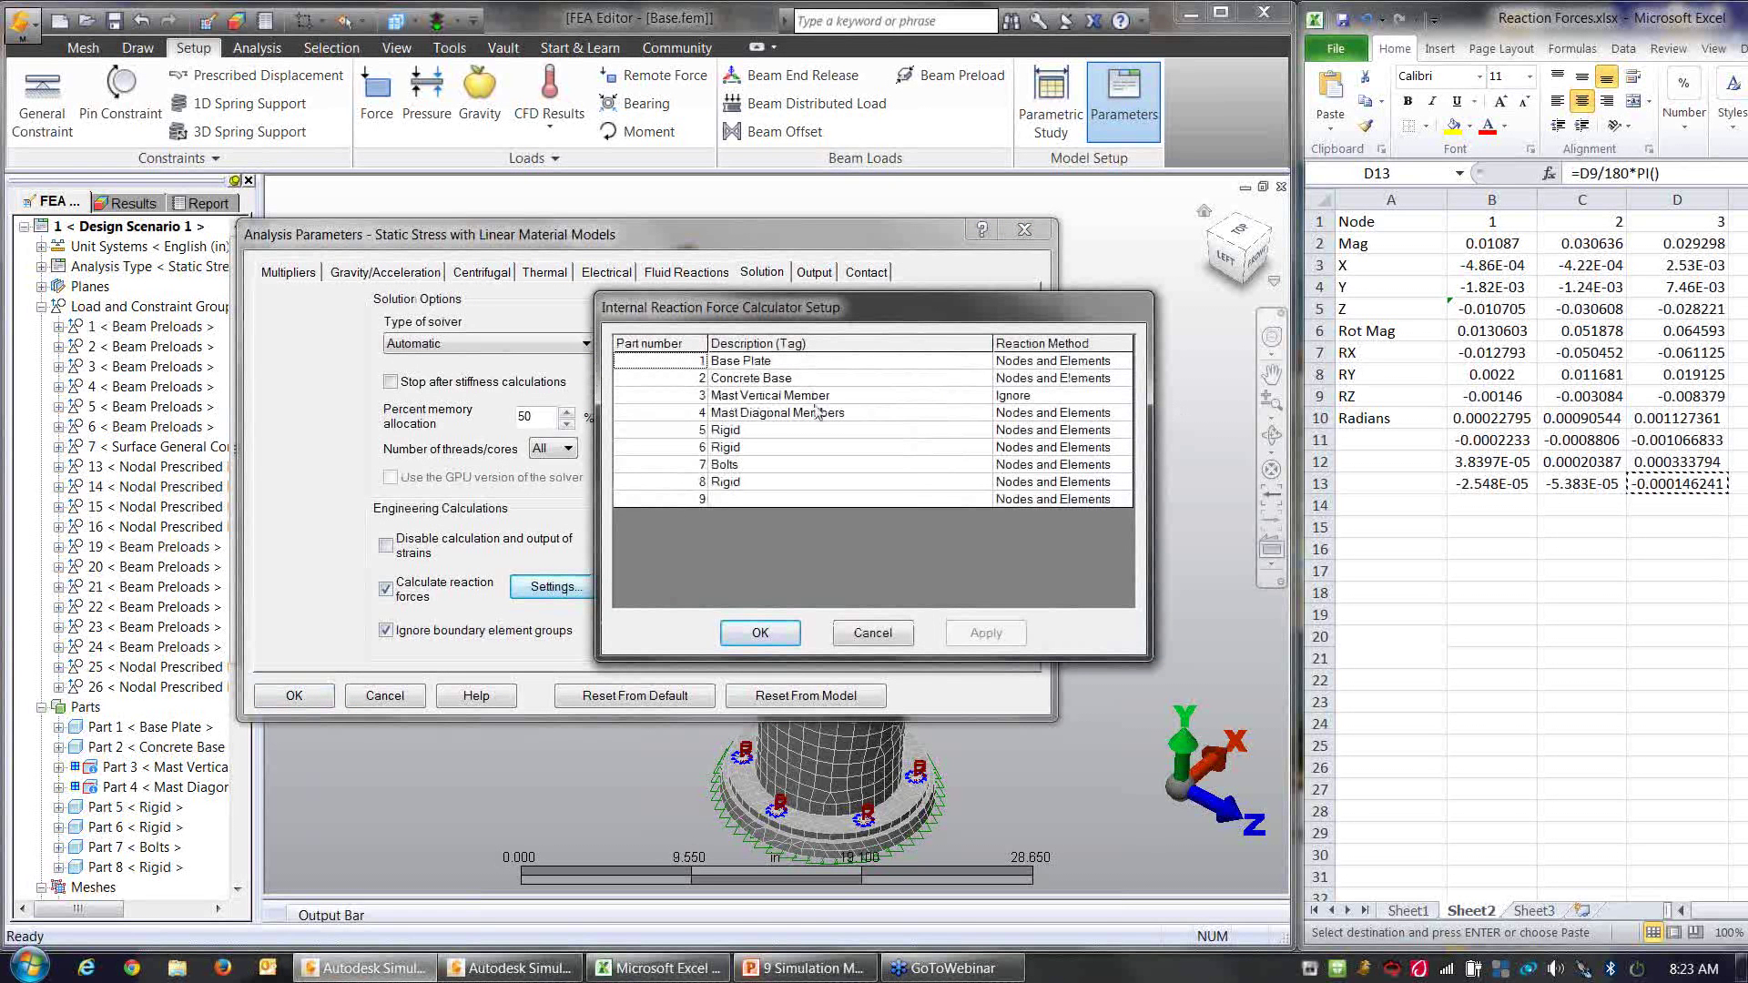
pyautogui.moveTo(894, 309); pyautogui.dragTo(680, 309)
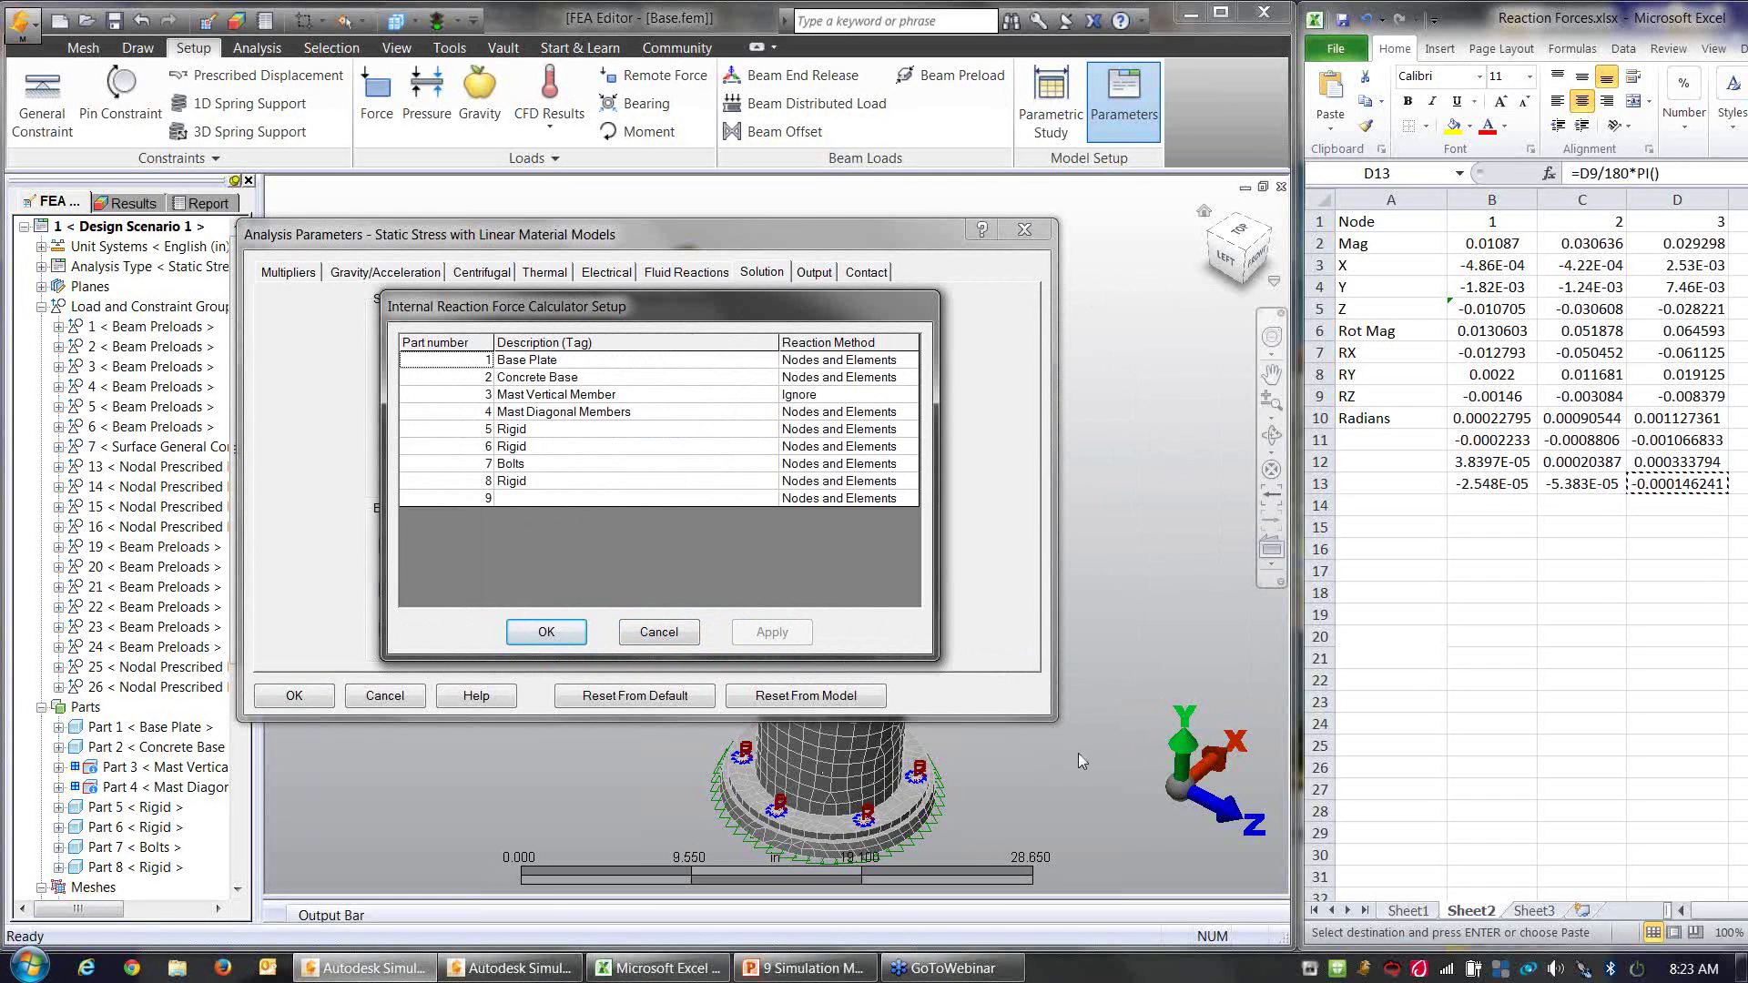
pyautogui.click(861, 380)
pyautogui.click(856, 379)
pyautogui.click(847, 379)
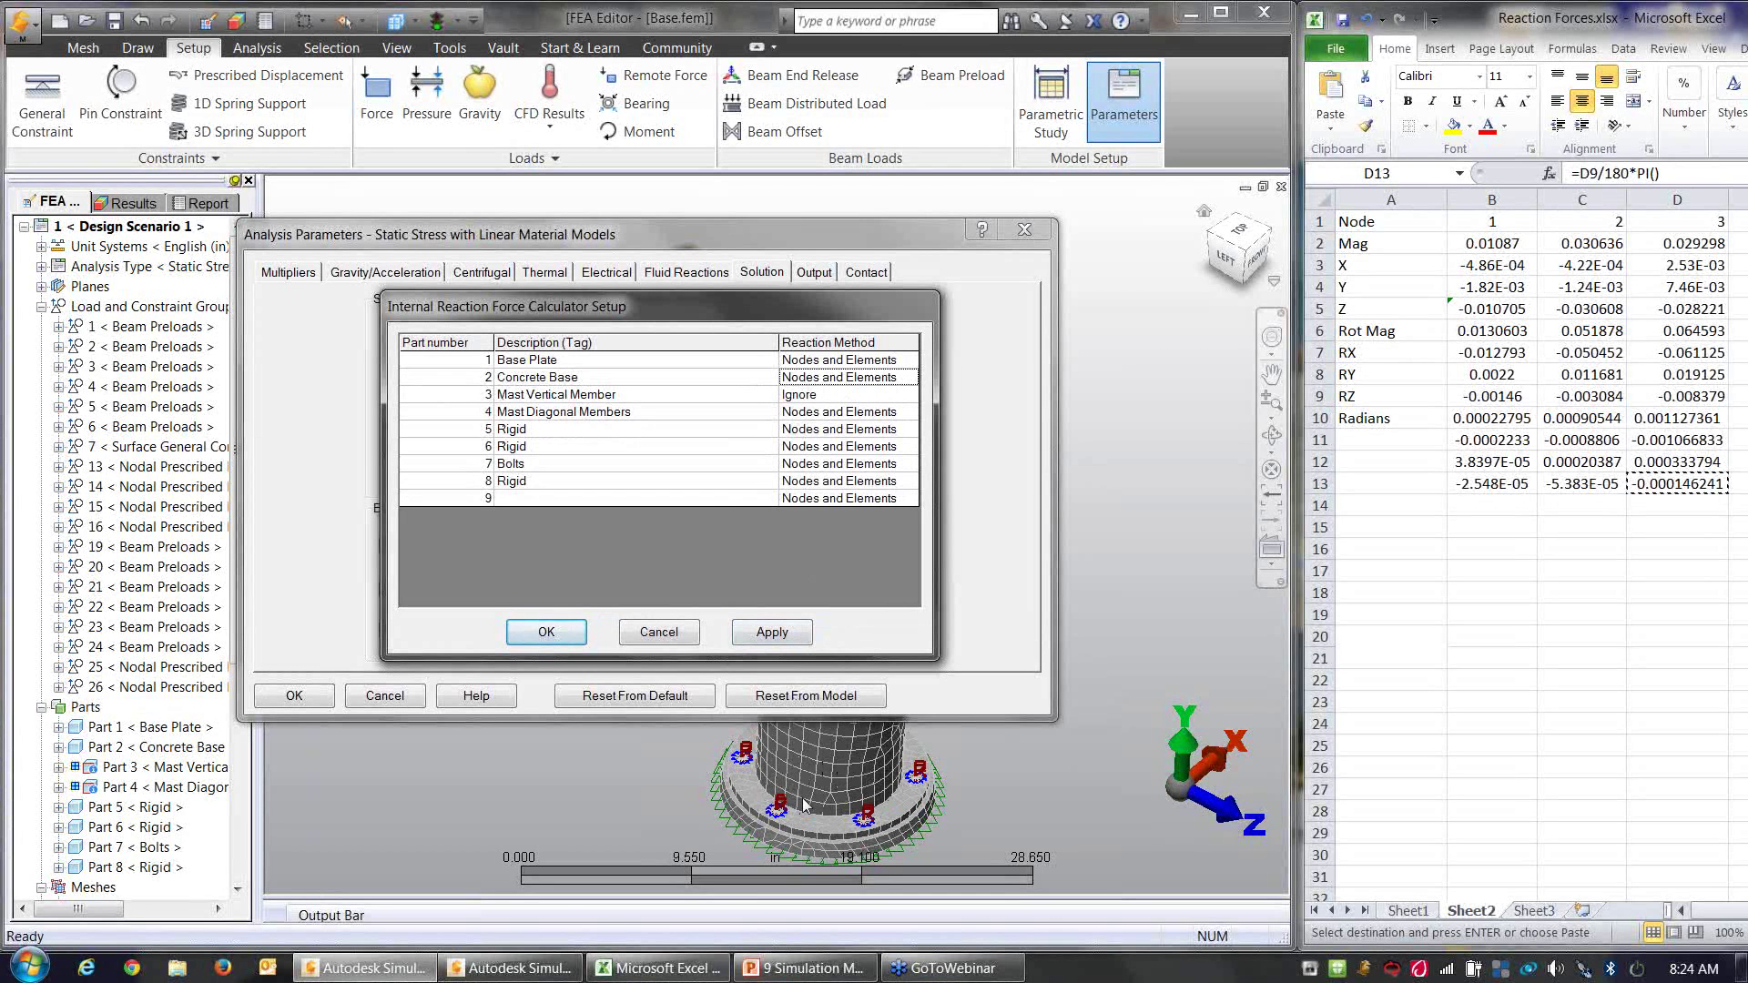
pyautogui.click(770, 637)
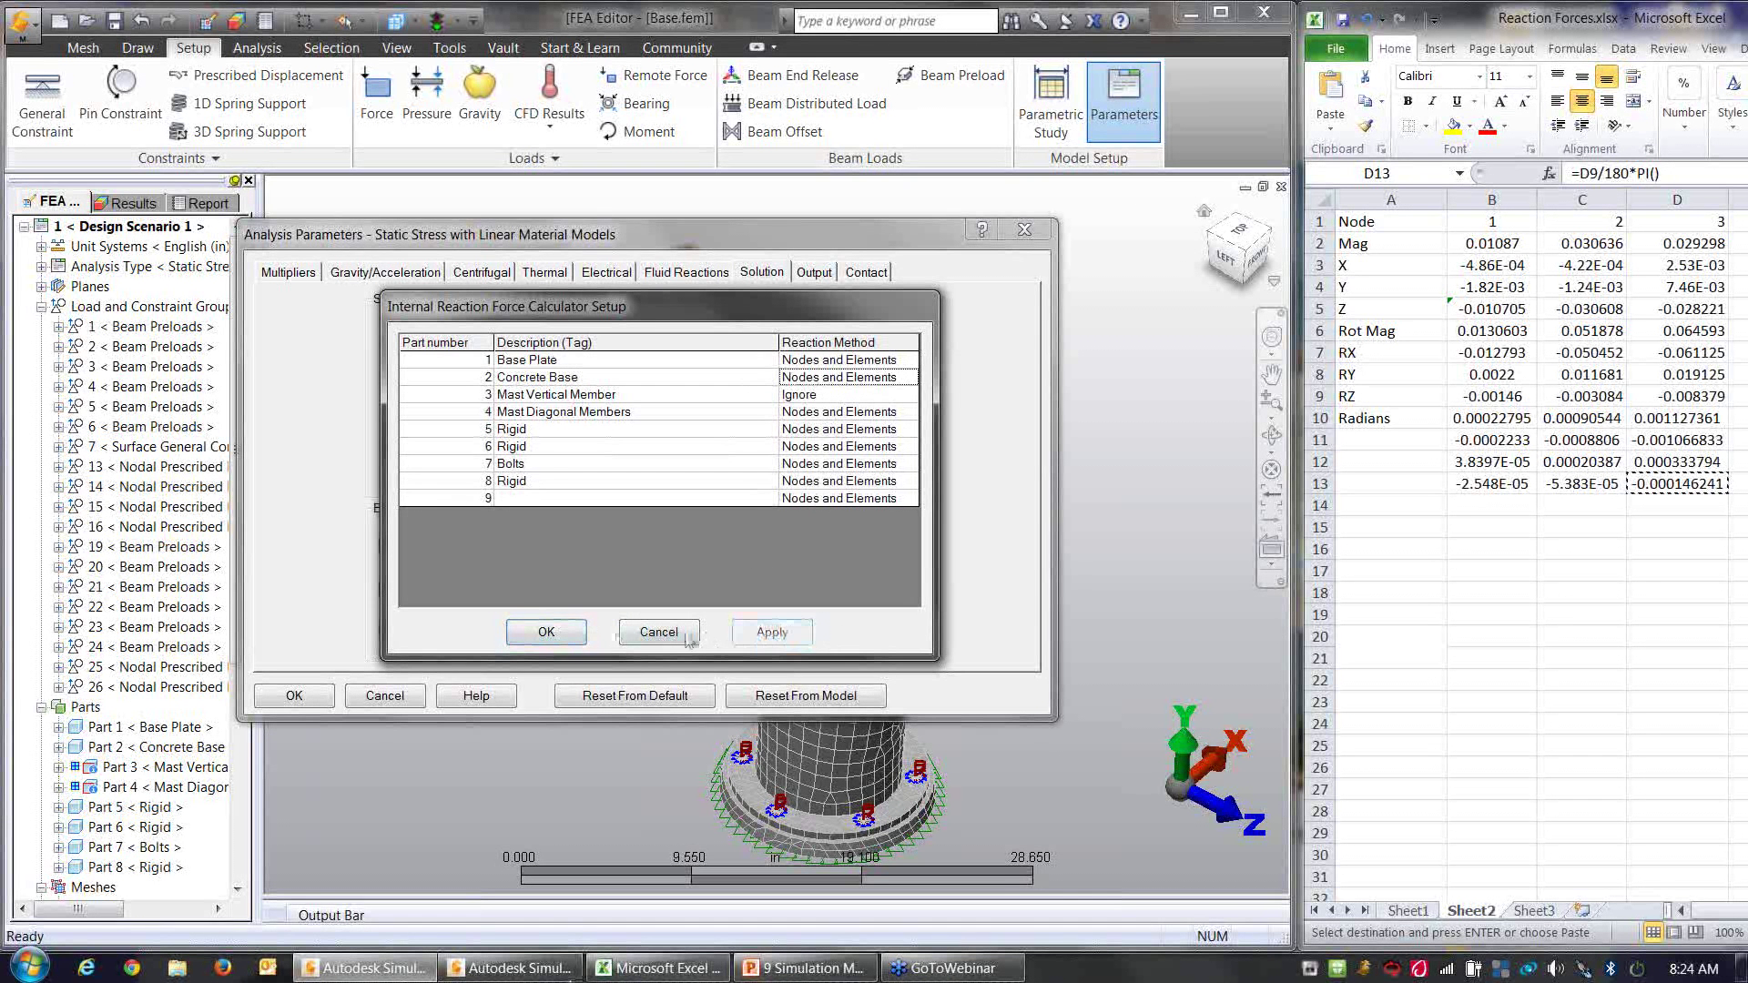
pyautogui.click(558, 638)
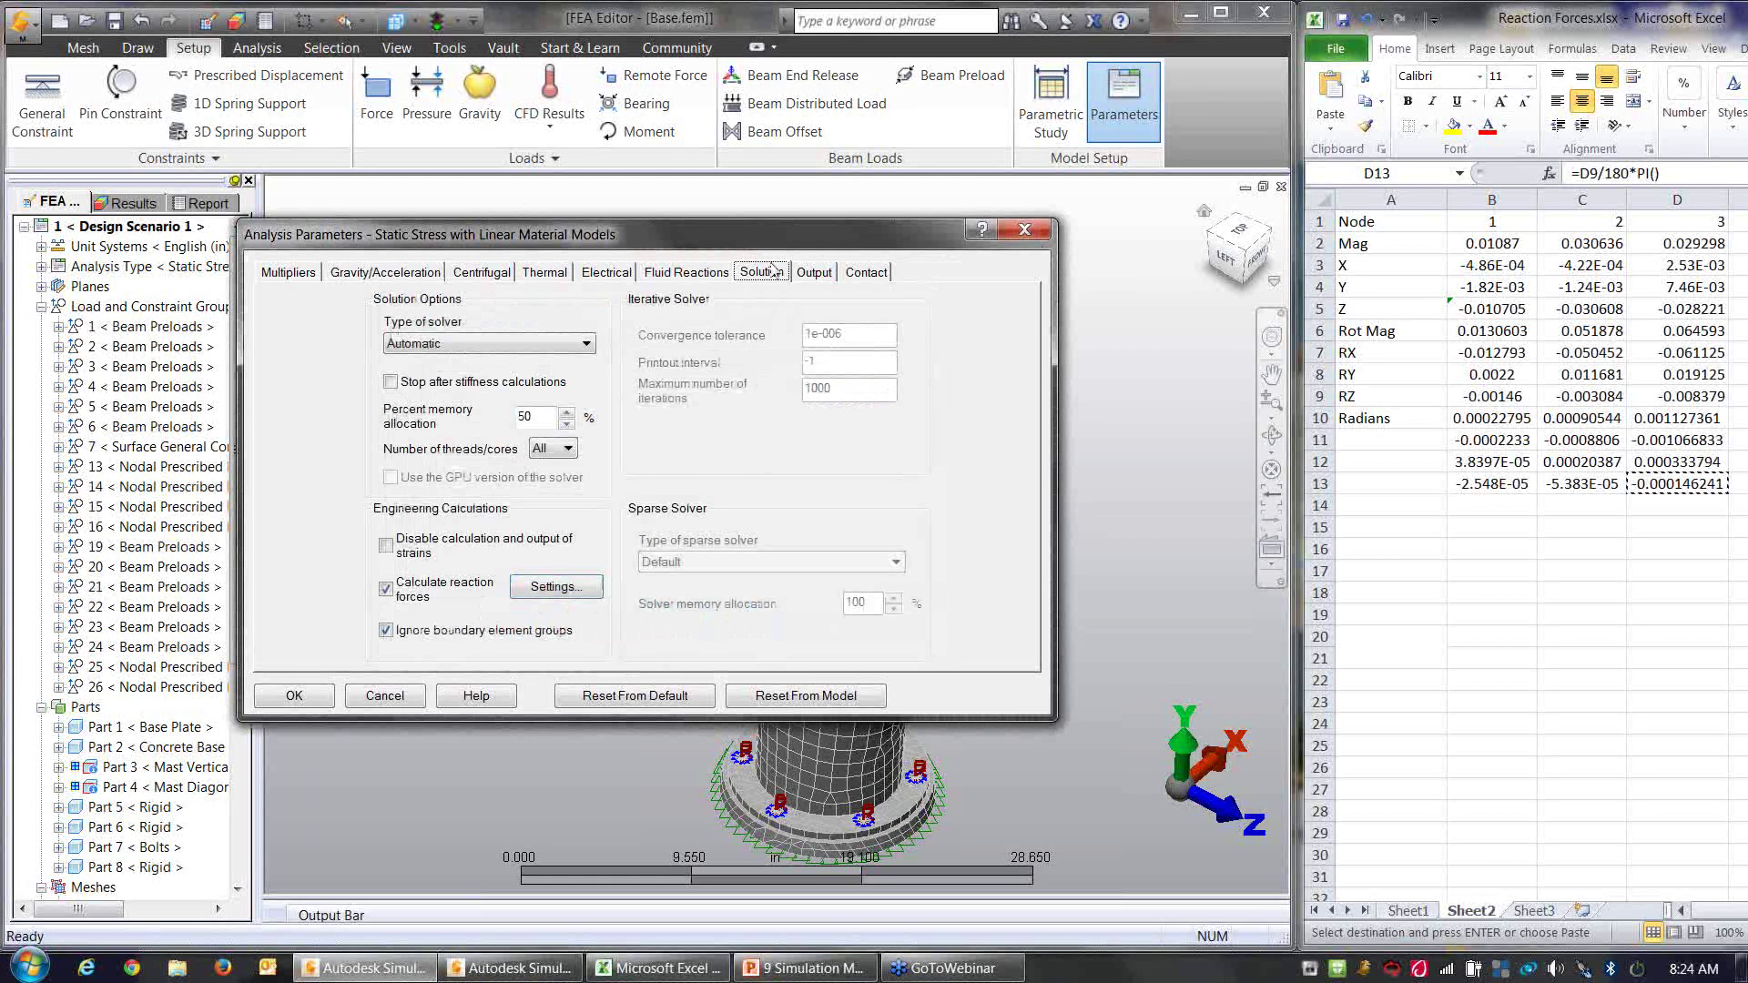
# Step: Try Ignore as the reaction method for the Mast Diagonal Members, and return it to Nodes and Elements
pyautogui.click(558, 587)
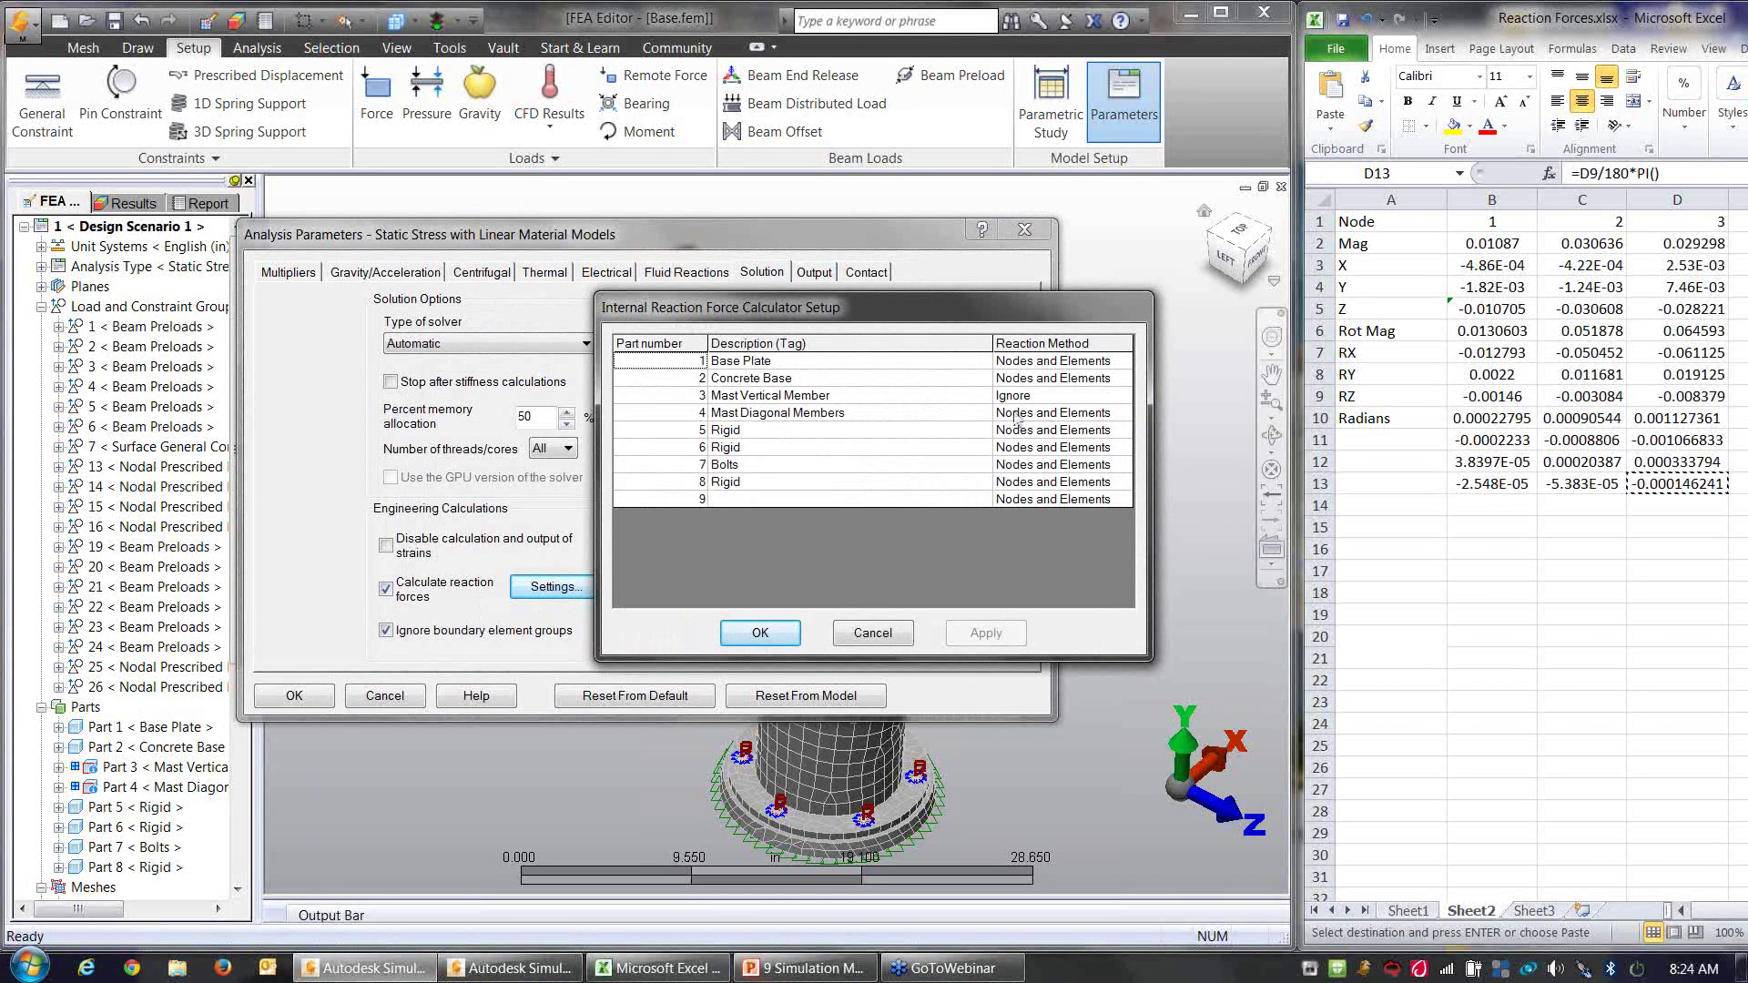
pyautogui.click(1067, 415)
pyautogui.click(1068, 415)
pyautogui.click(1065, 415)
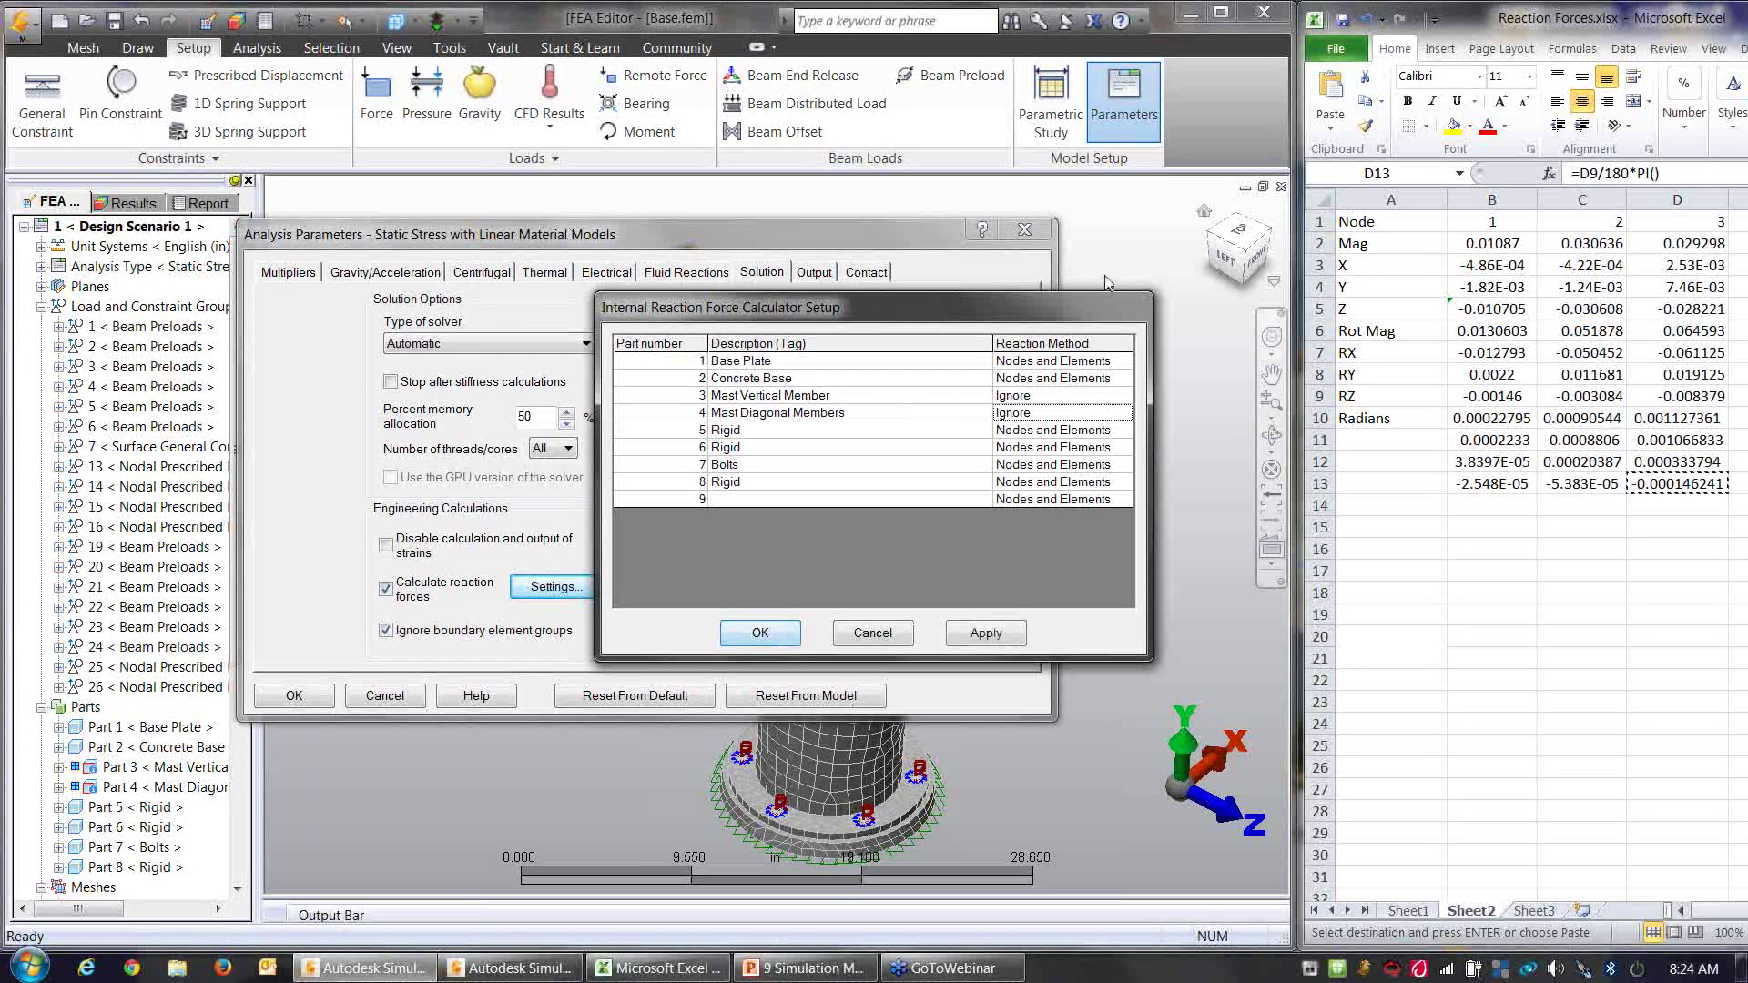
pyautogui.click(1053, 418)
pyautogui.click(761, 632)
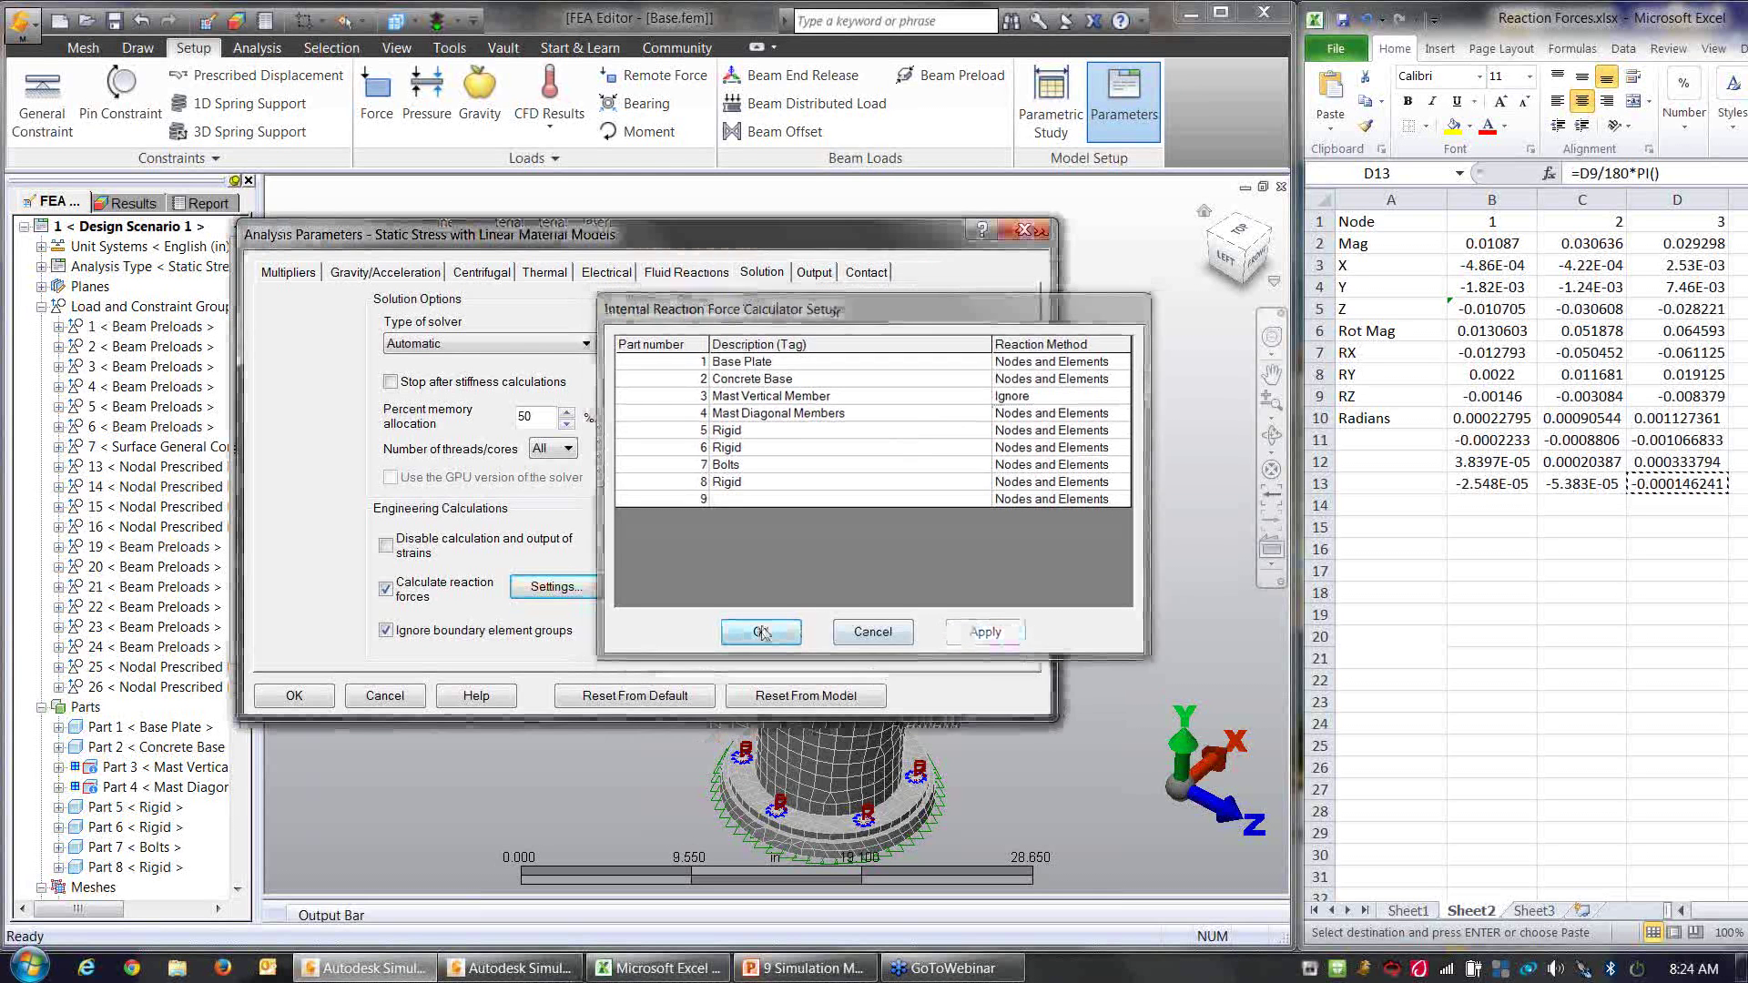
# Step: Accept the analysis parameters and run the static stress simulation of the Base.fem submodel
pyautogui.click(294, 696)
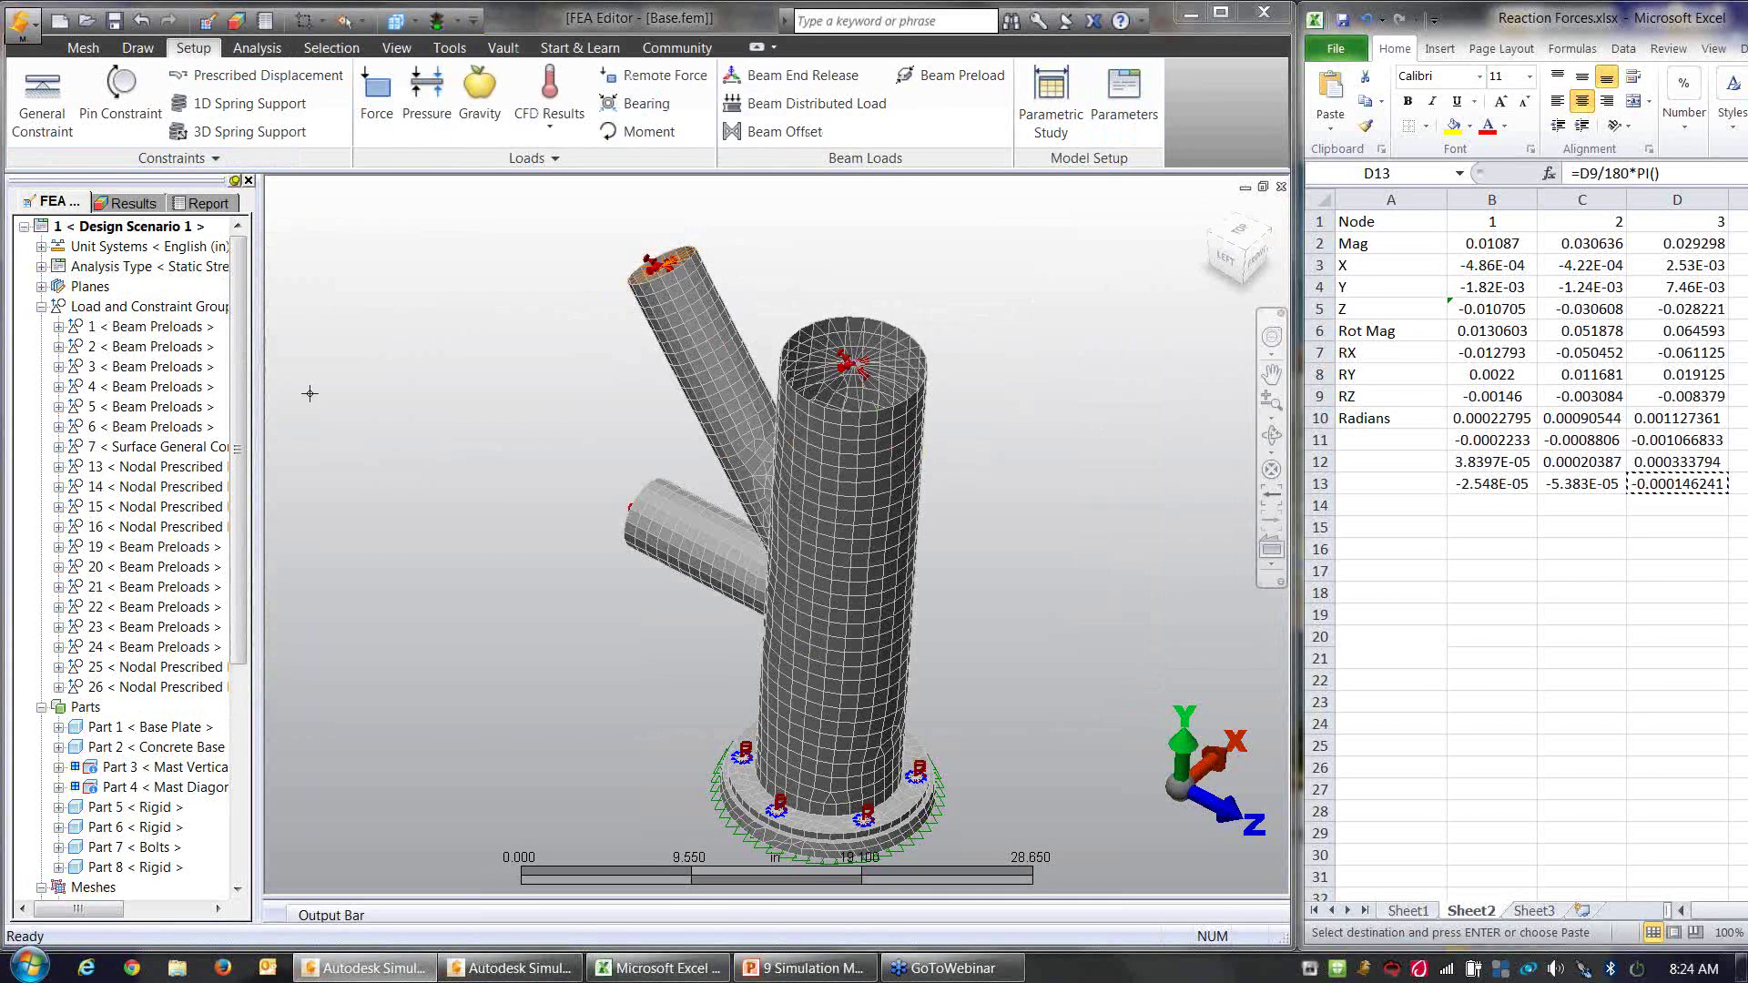
pyautogui.click(45, 266)
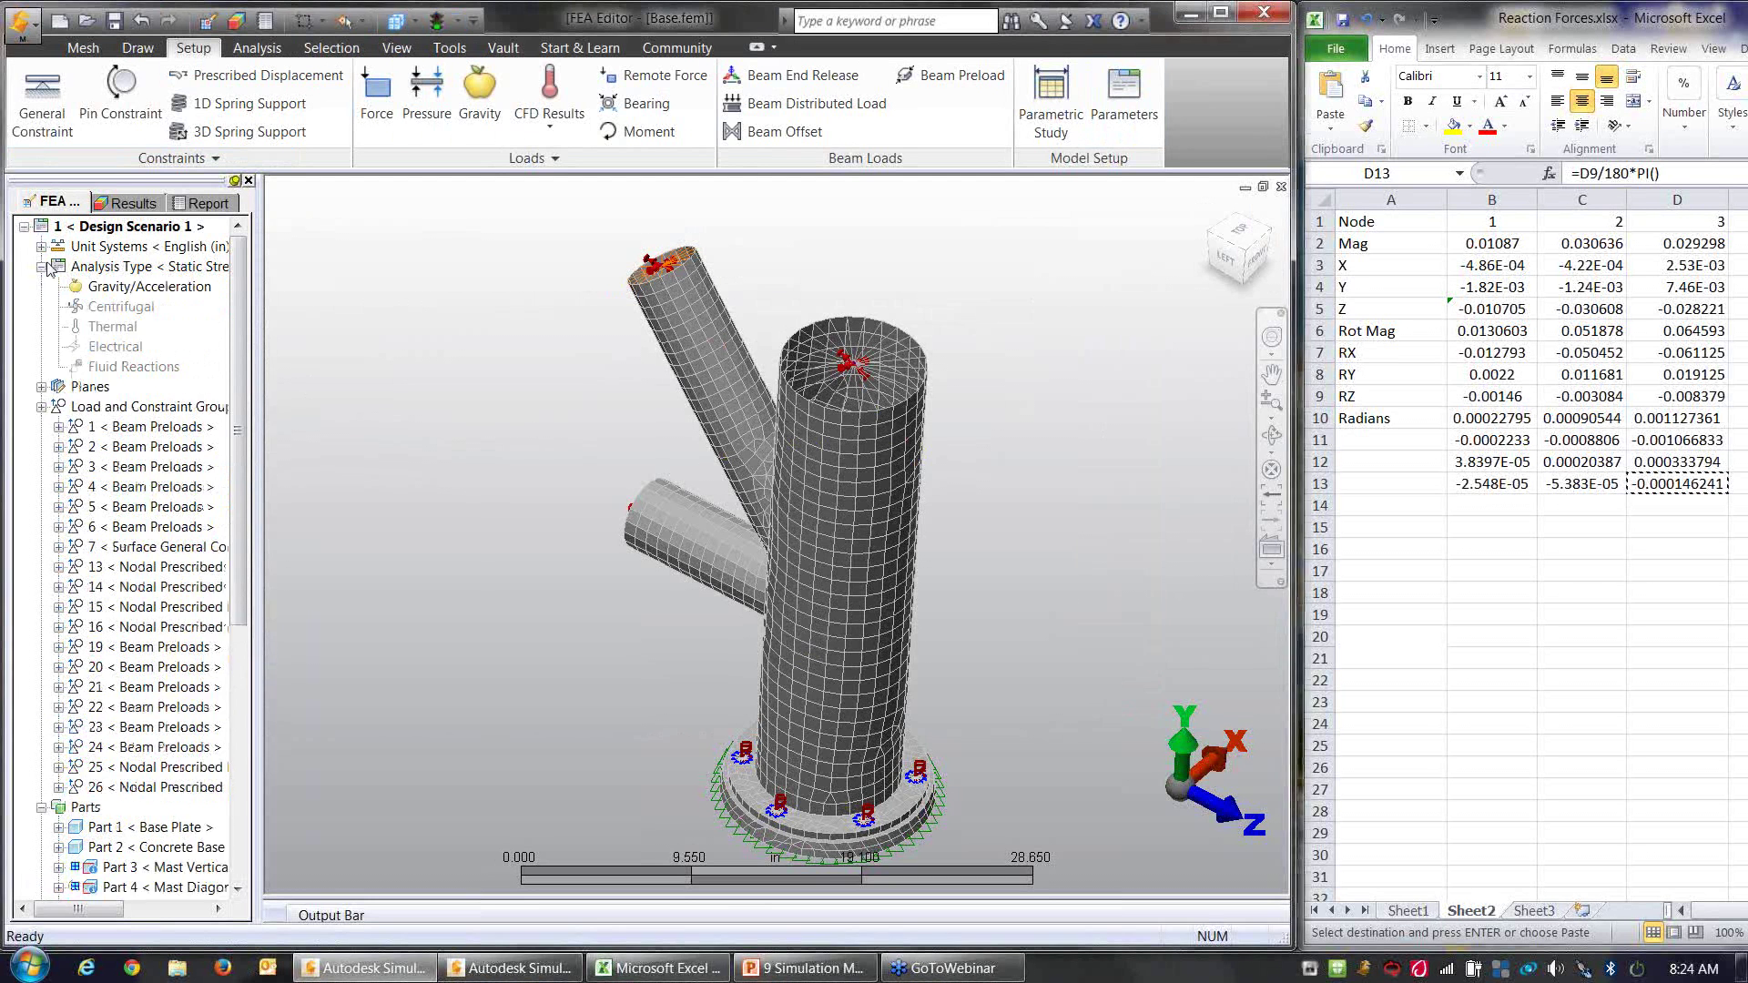
pyautogui.click(41, 267)
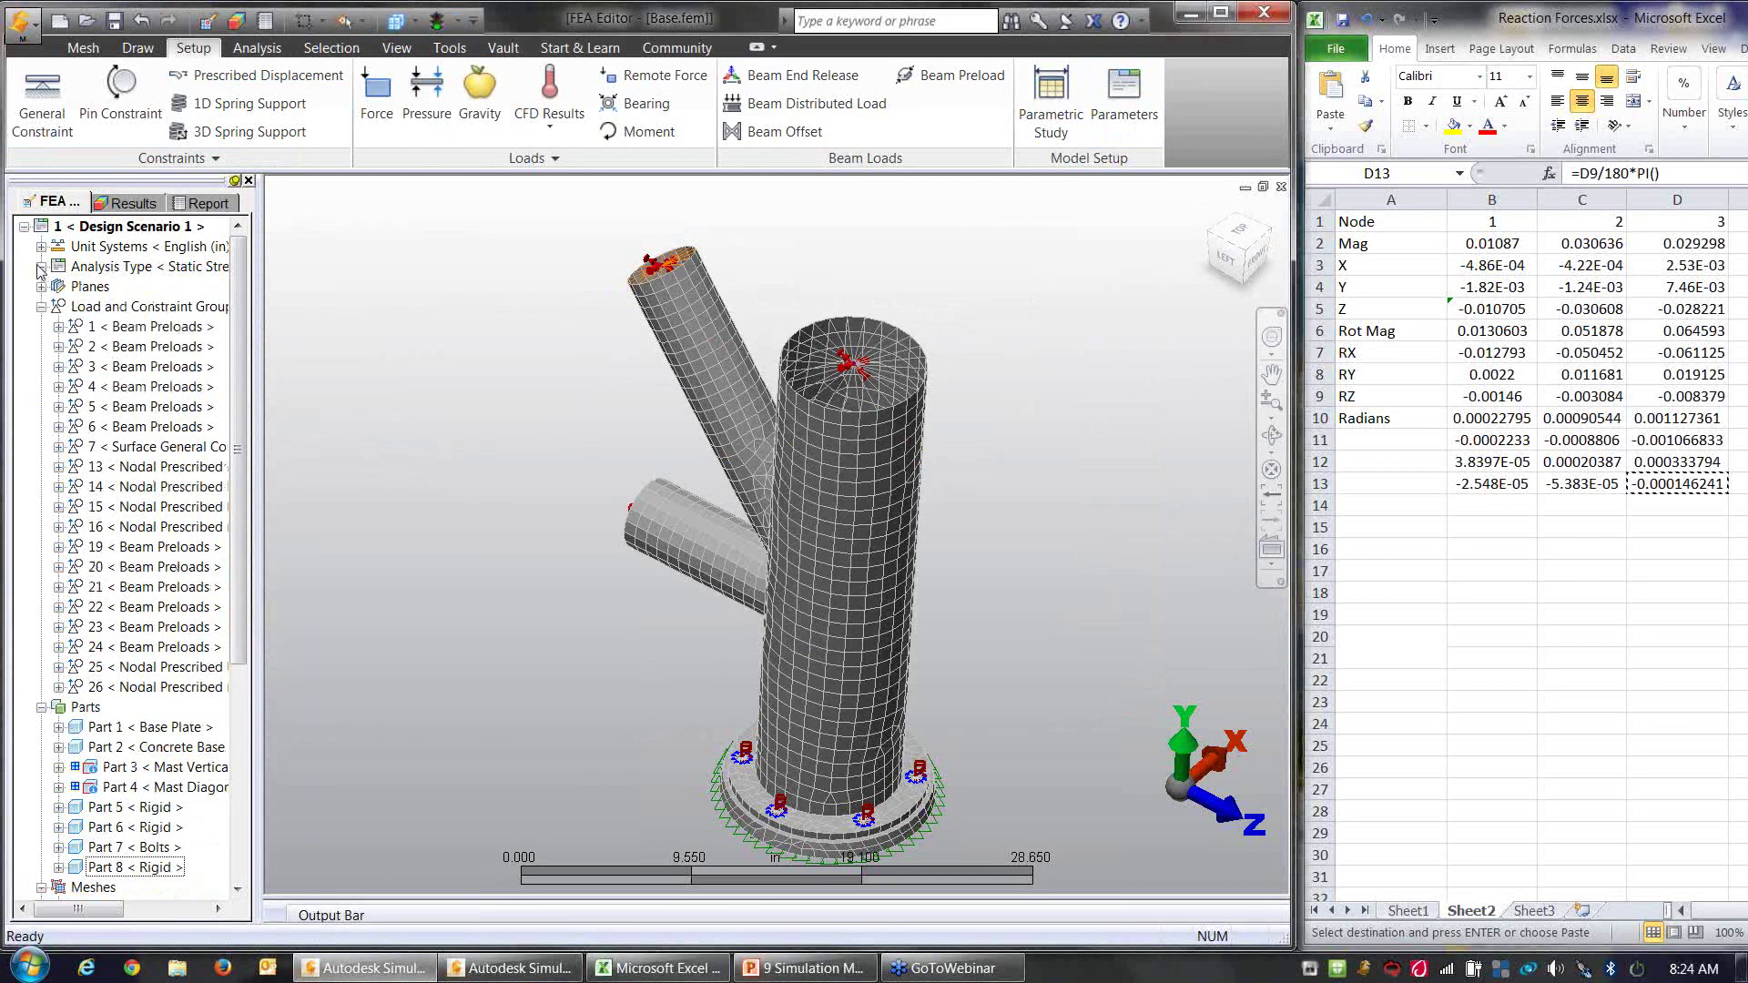
pyautogui.click(258, 49)
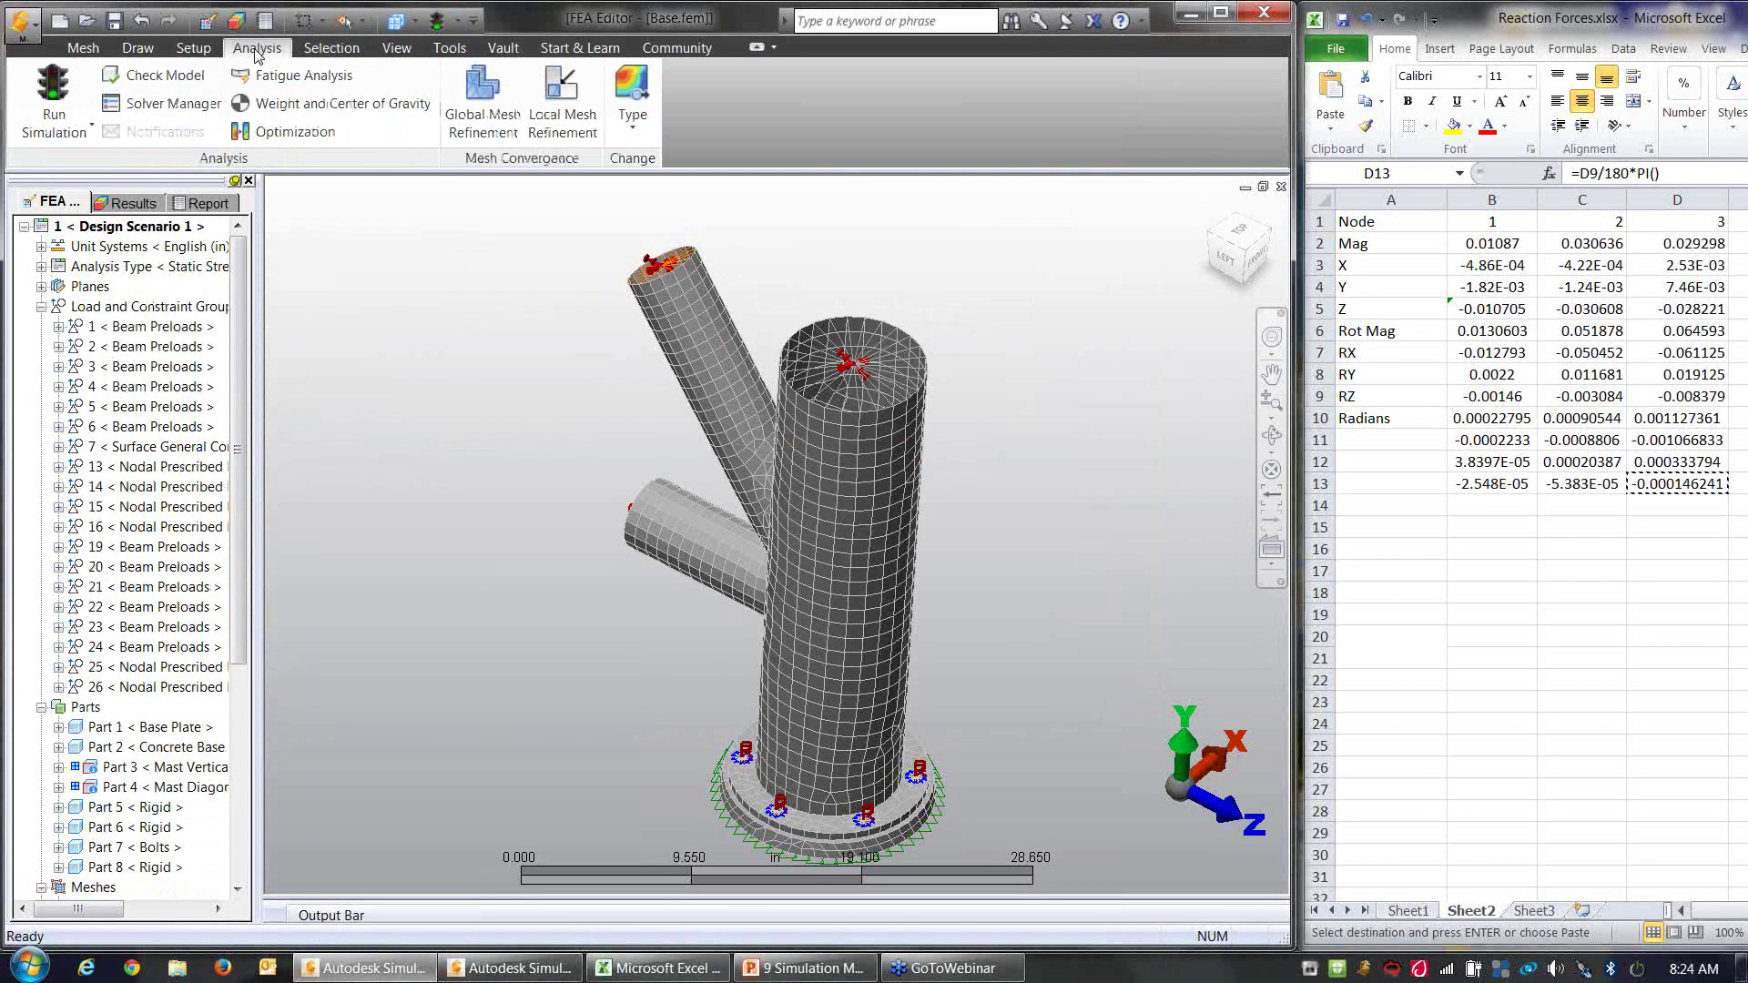
pyautogui.click(60, 88)
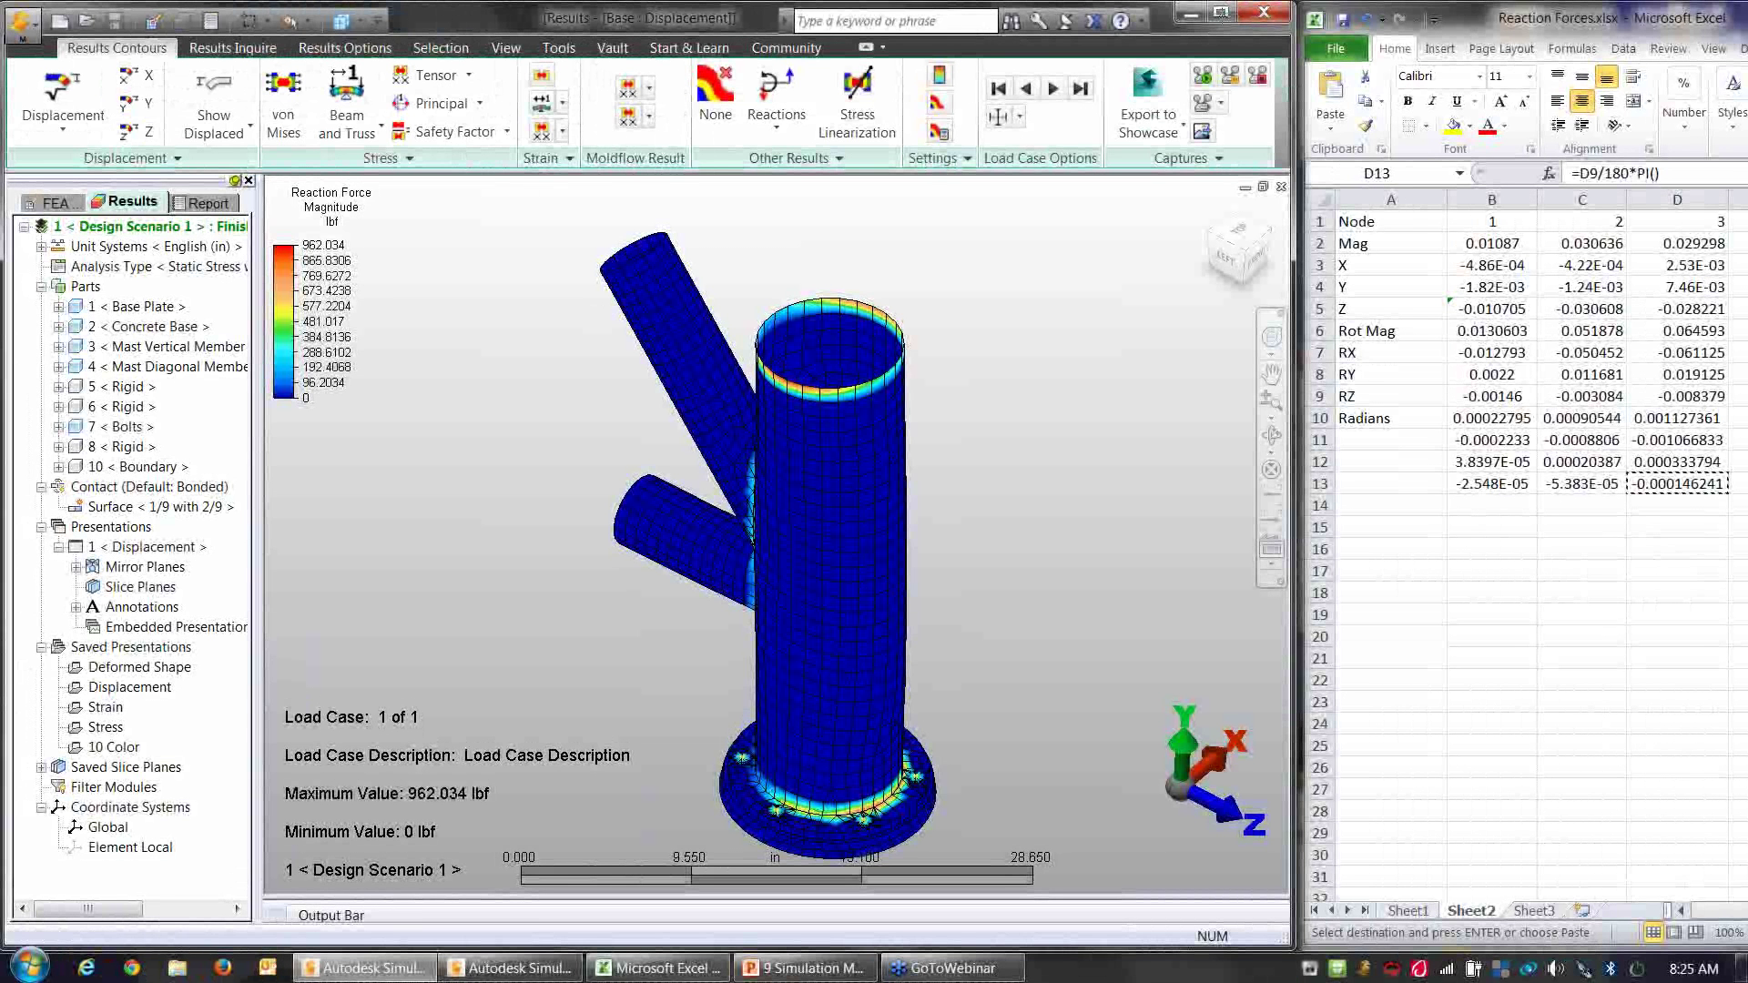
# Step: Maximize the results window and display the displacement magnitude contour on the submodel
pyautogui.click(1221, 12)
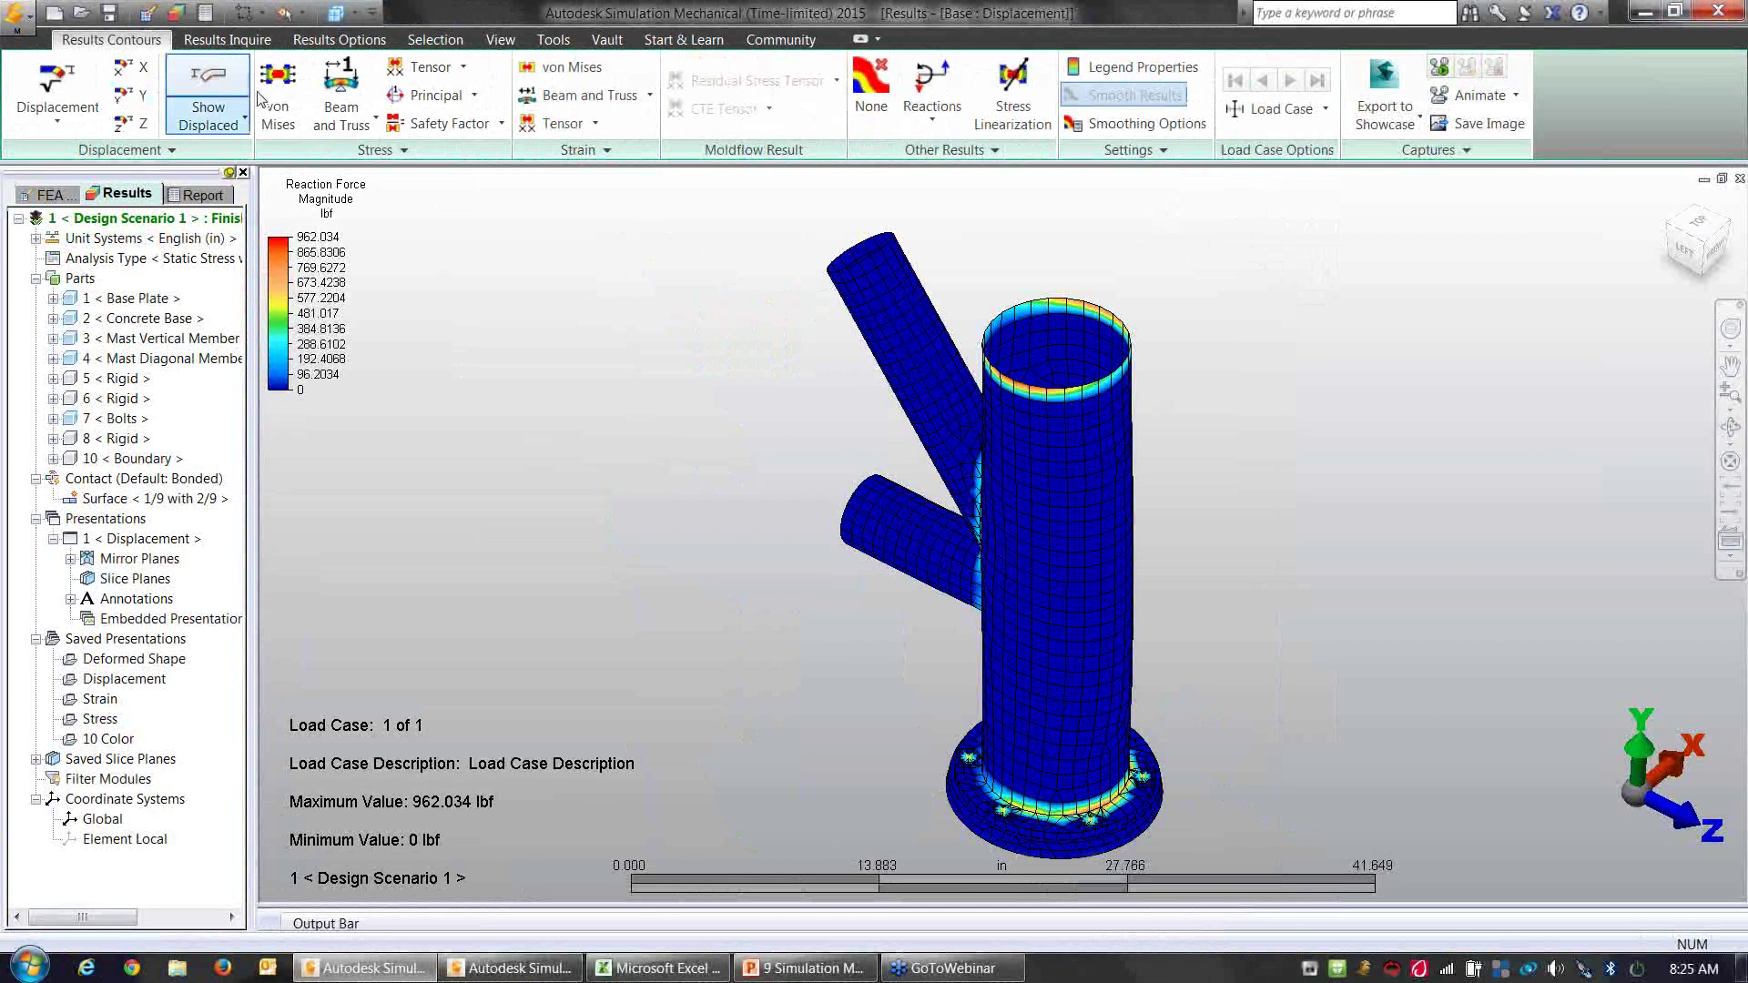
pyautogui.click(55, 87)
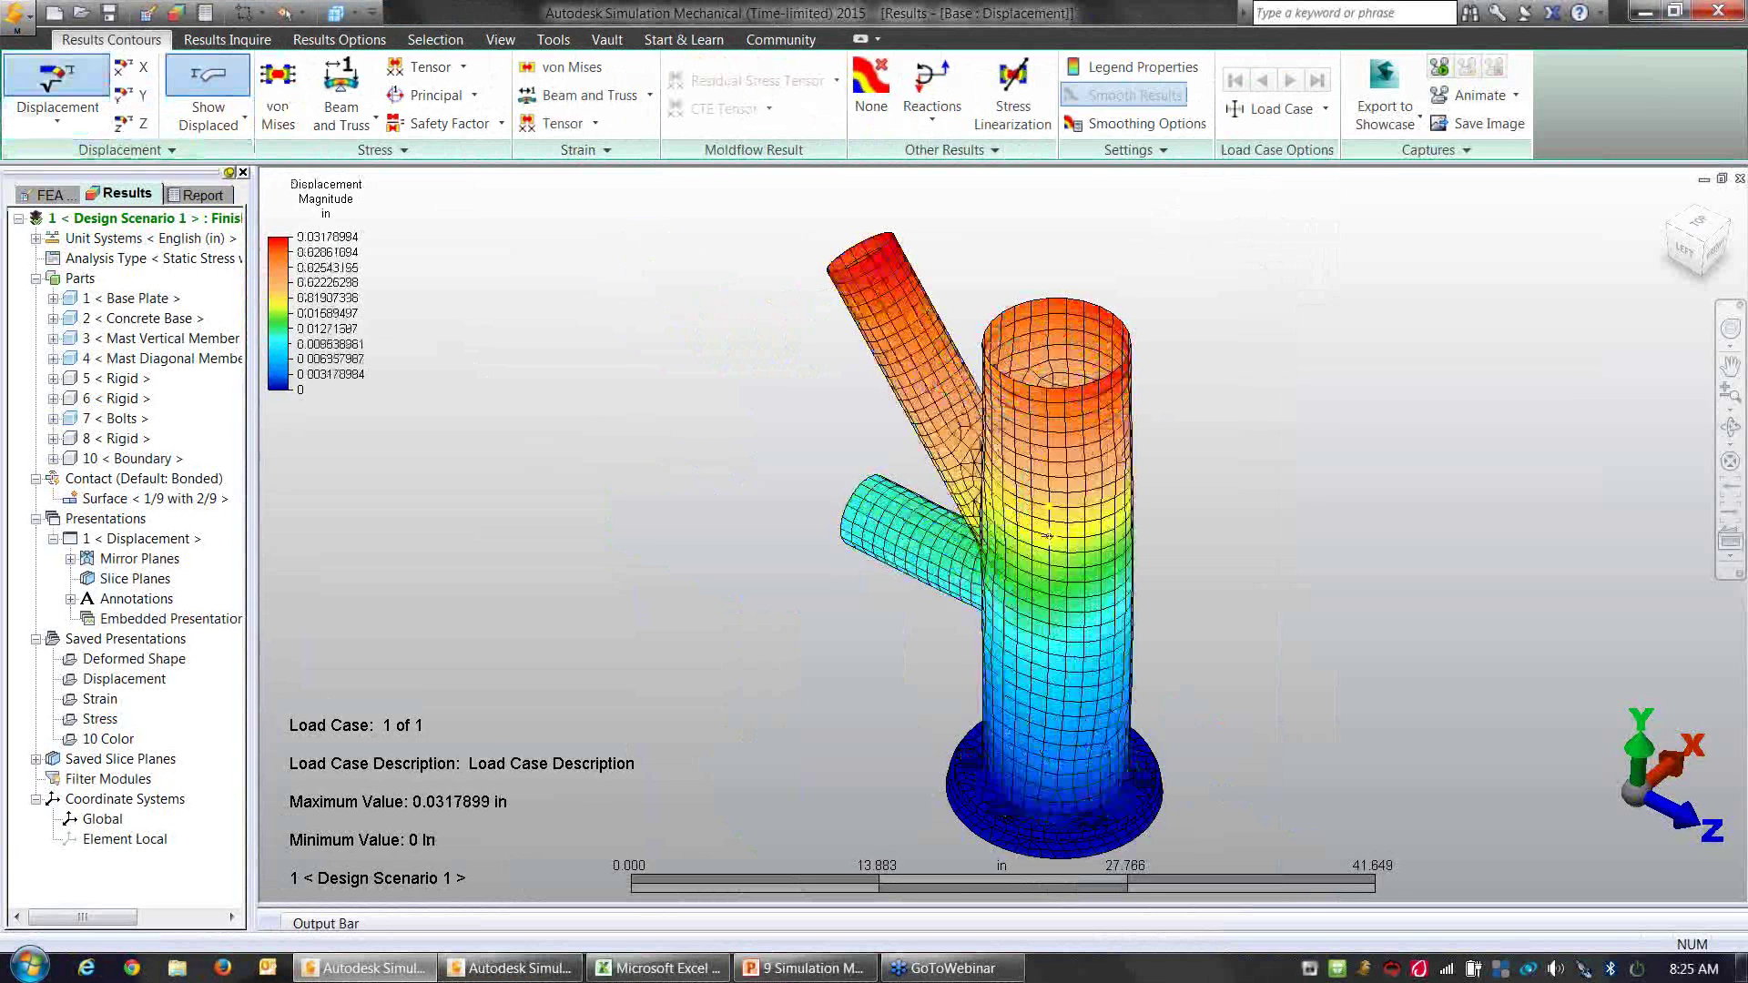
pyautogui.moveTo(1049, 537); pyautogui.dragTo(1254, 656, button='middle')
# Step: Display the von Mises stress contour and examine it close up where the vertical mast meets the base plate
pyautogui.click(277, 91)
pyautogui.keyDown('ctrl'); pyautogui.moveTo(1172, 800); pyautogui.dragTo(1027, 684, button='middle'); pyautogui.keyUp('ctrl')
pyautogui.scroll(2, 999, 678)
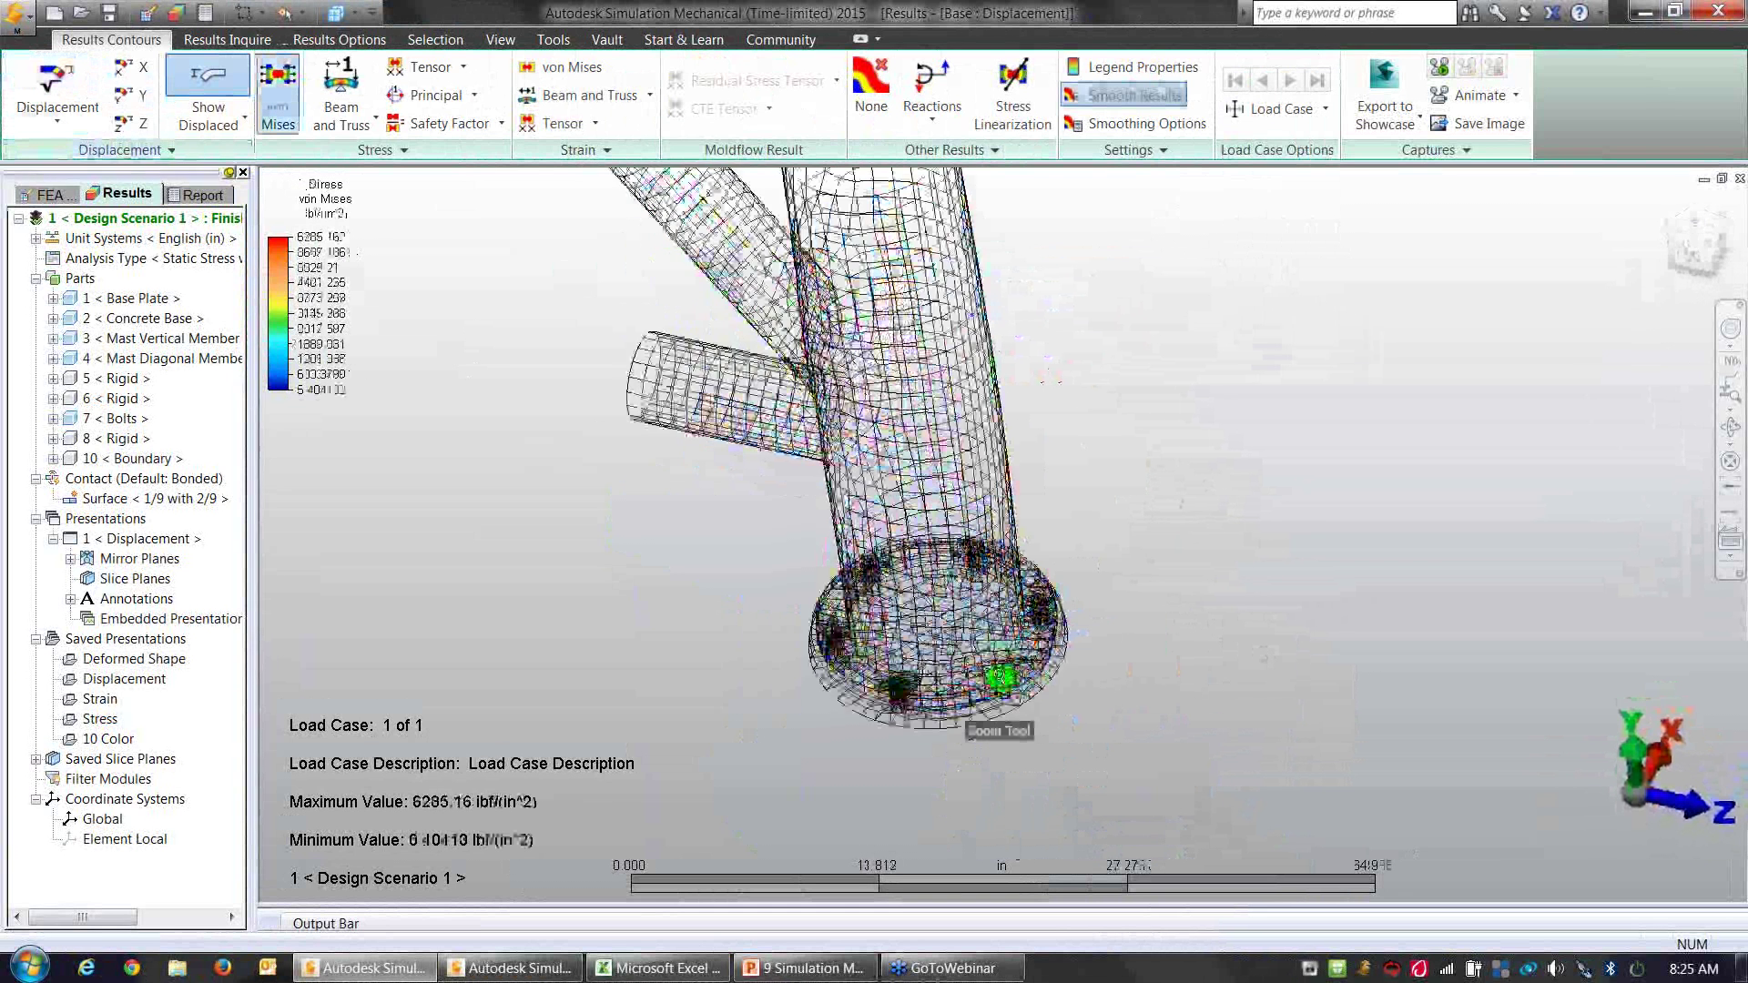
pyautogui.scroll(4, 1000, 678)
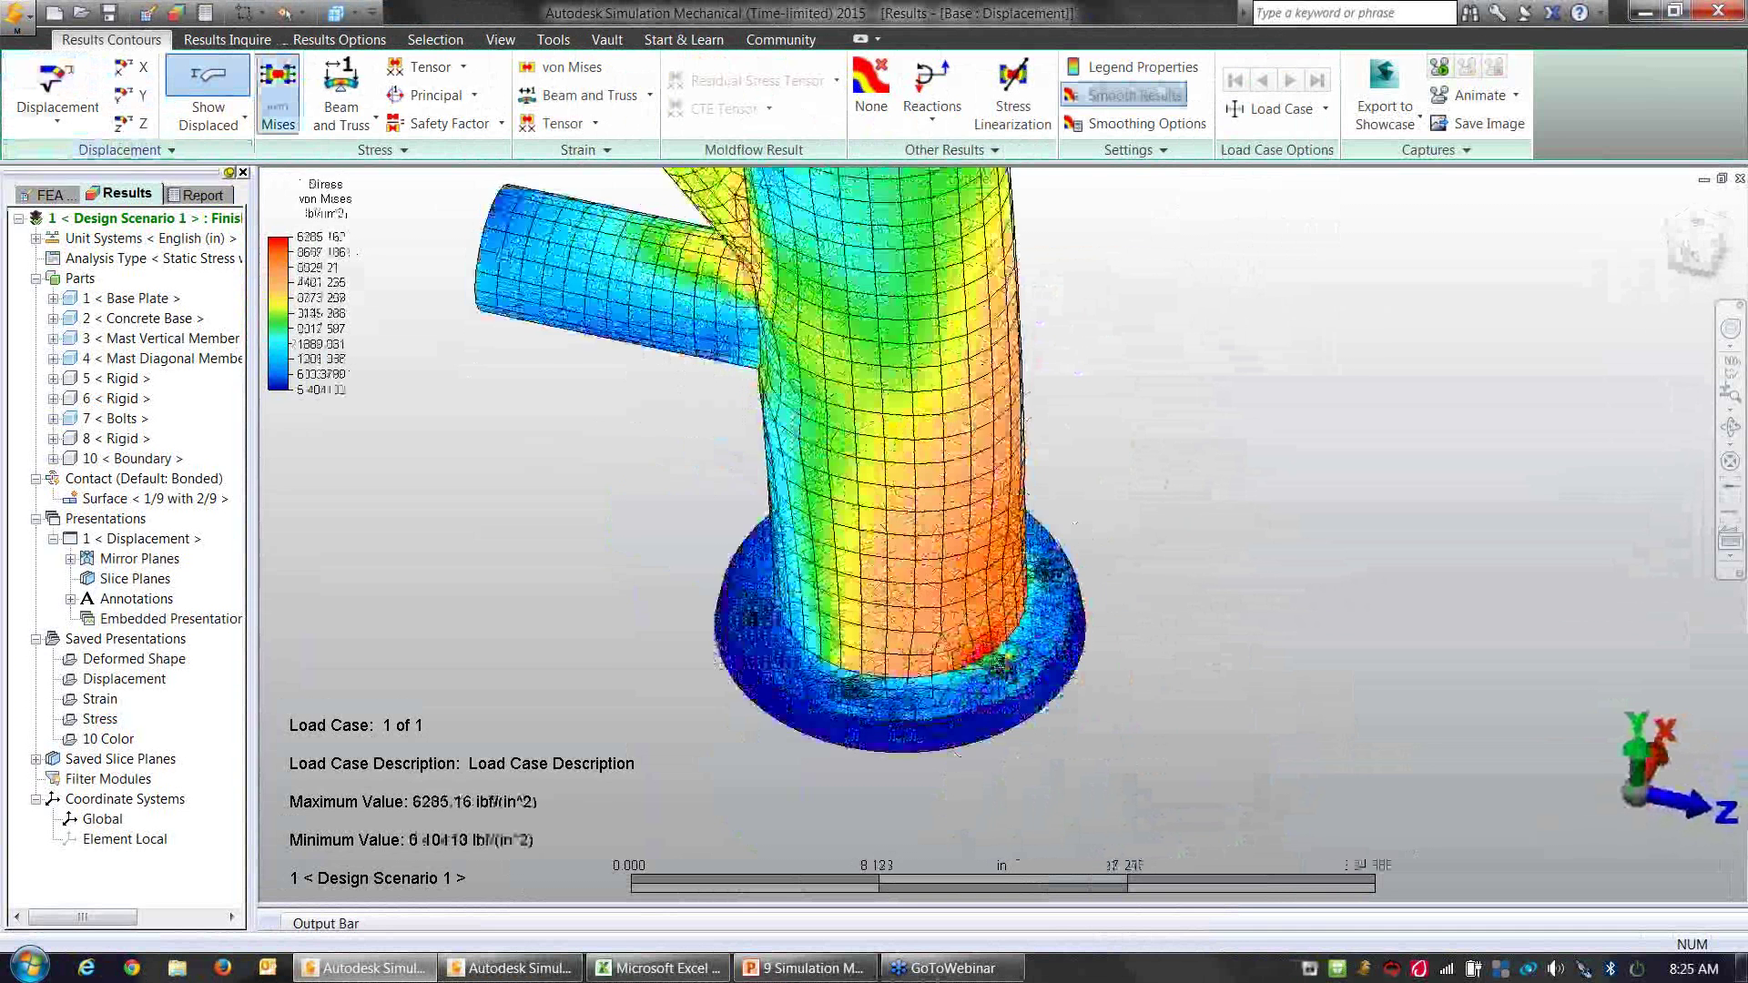
pyautogui.moveTo(1000, 674); pyautogui.dragTo(1011, 674, button='middle')
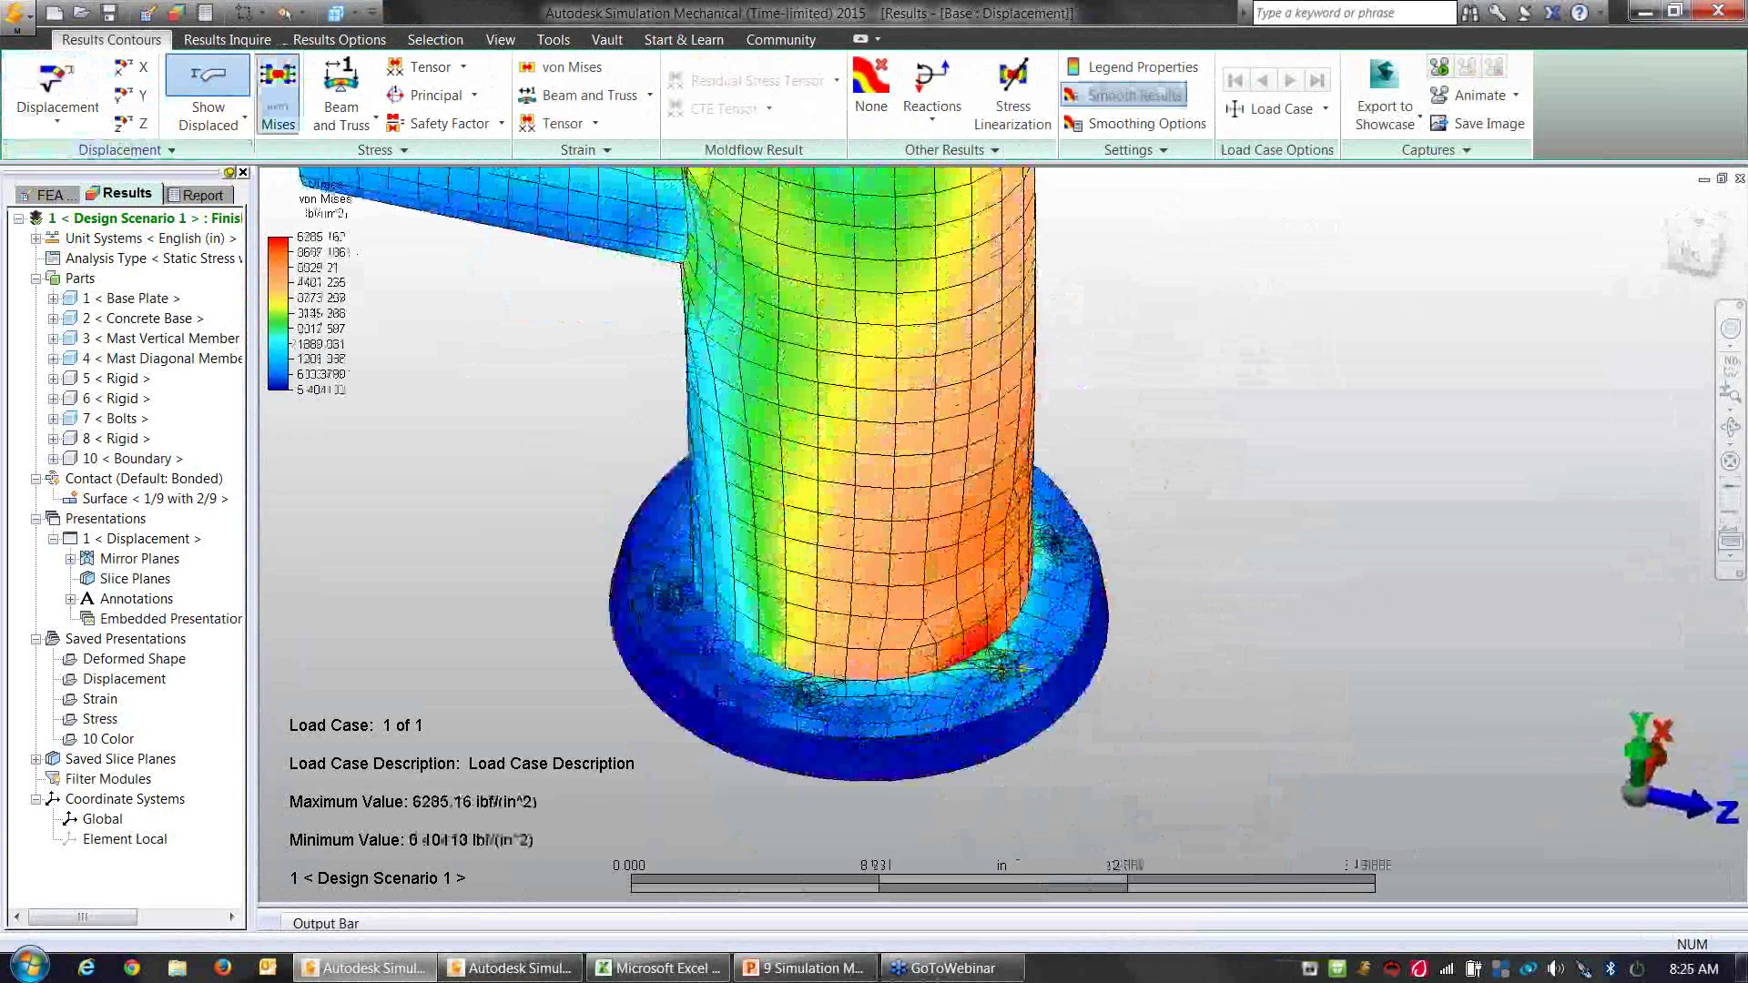
pyautogui.scroll(2, 1001, 672)
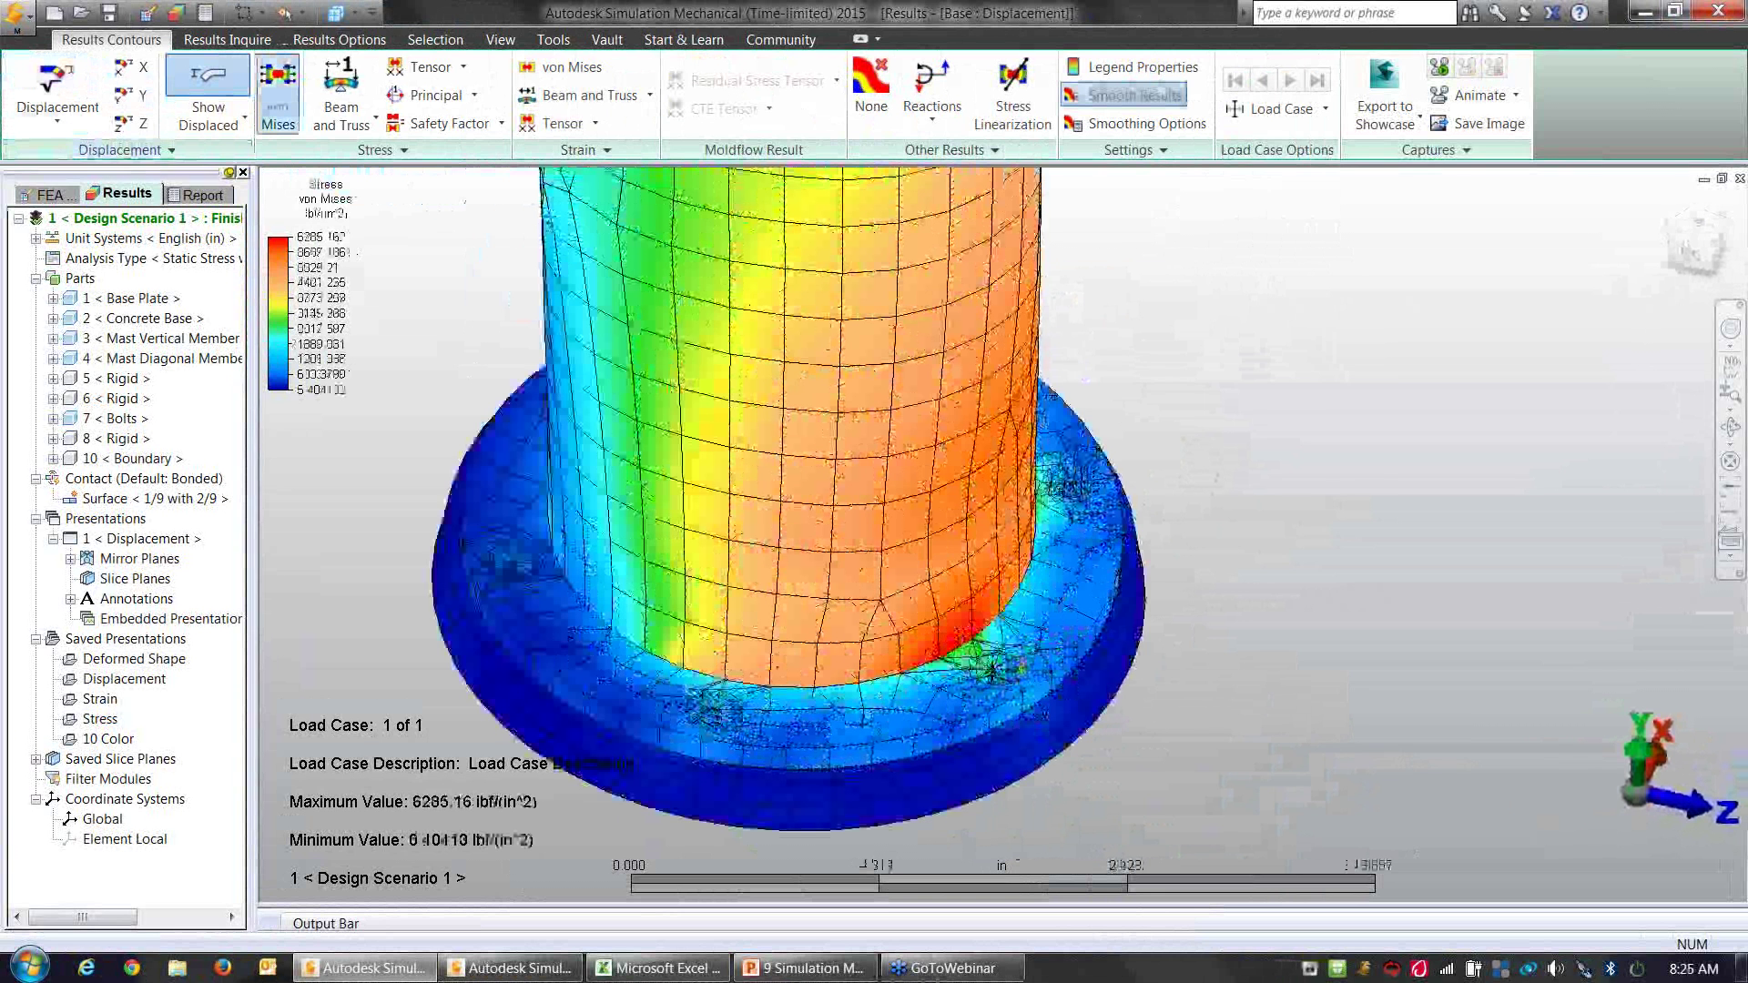
pyautogui.moveTo(1024, 662); pyautogui.dragTo(1025, 662, button='middle')
pyautogui.scroll(-5, 1022, 660)
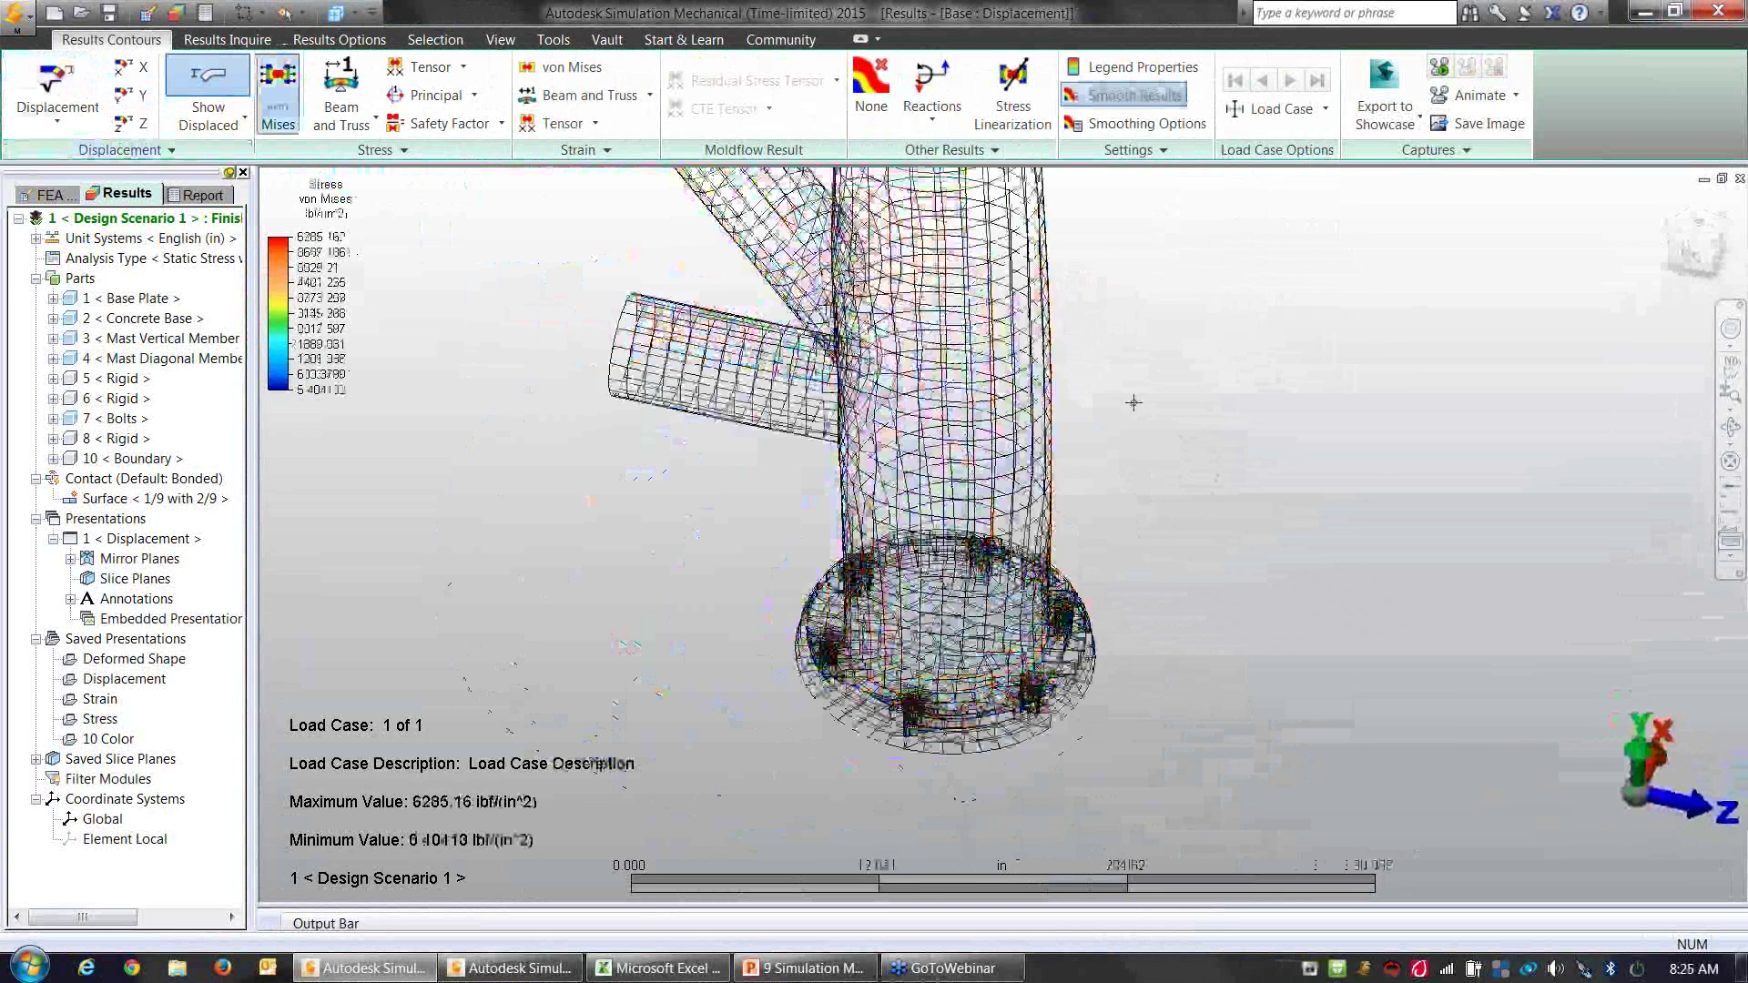
# Step: Examine the von Mises stress along the vertical mast and its diagonal pipes, from the base joint to the whole submodel
pyautogui.moveTo(1175, 818); pyautogui.dragTo(1190, 811, button='middle')
pyautogui.scroll(1, 1190, 801)
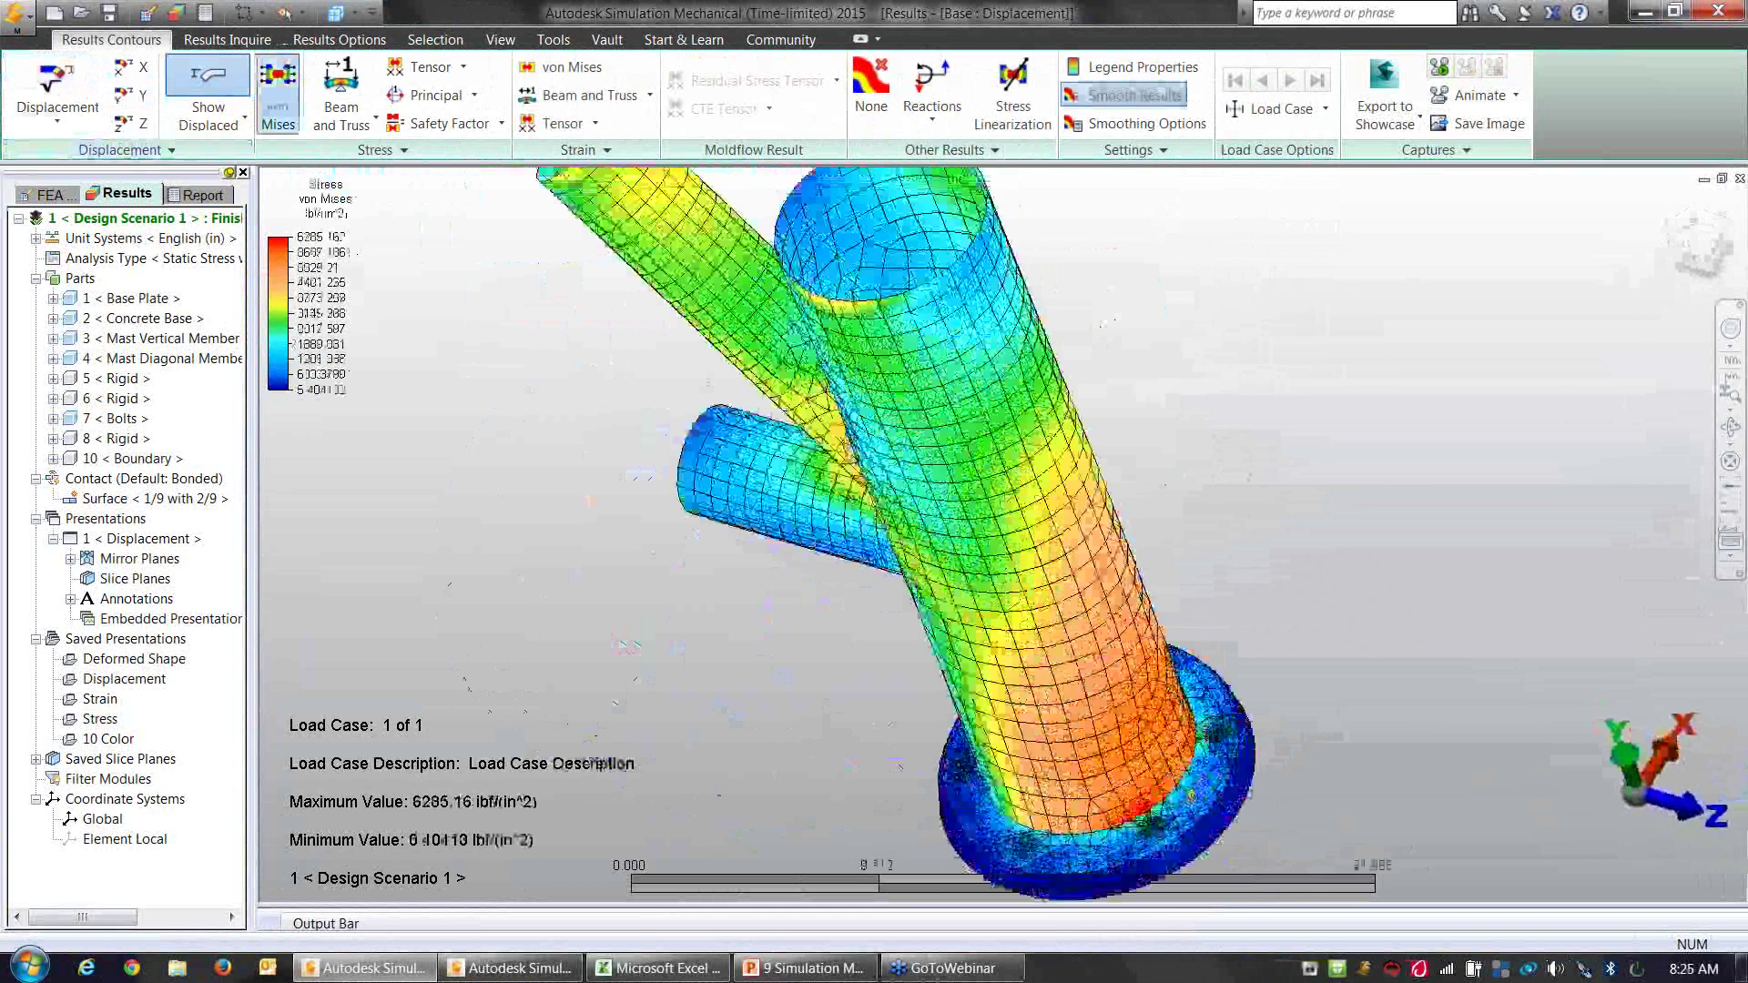
pyautogui.scroll(3, 1191, 796)
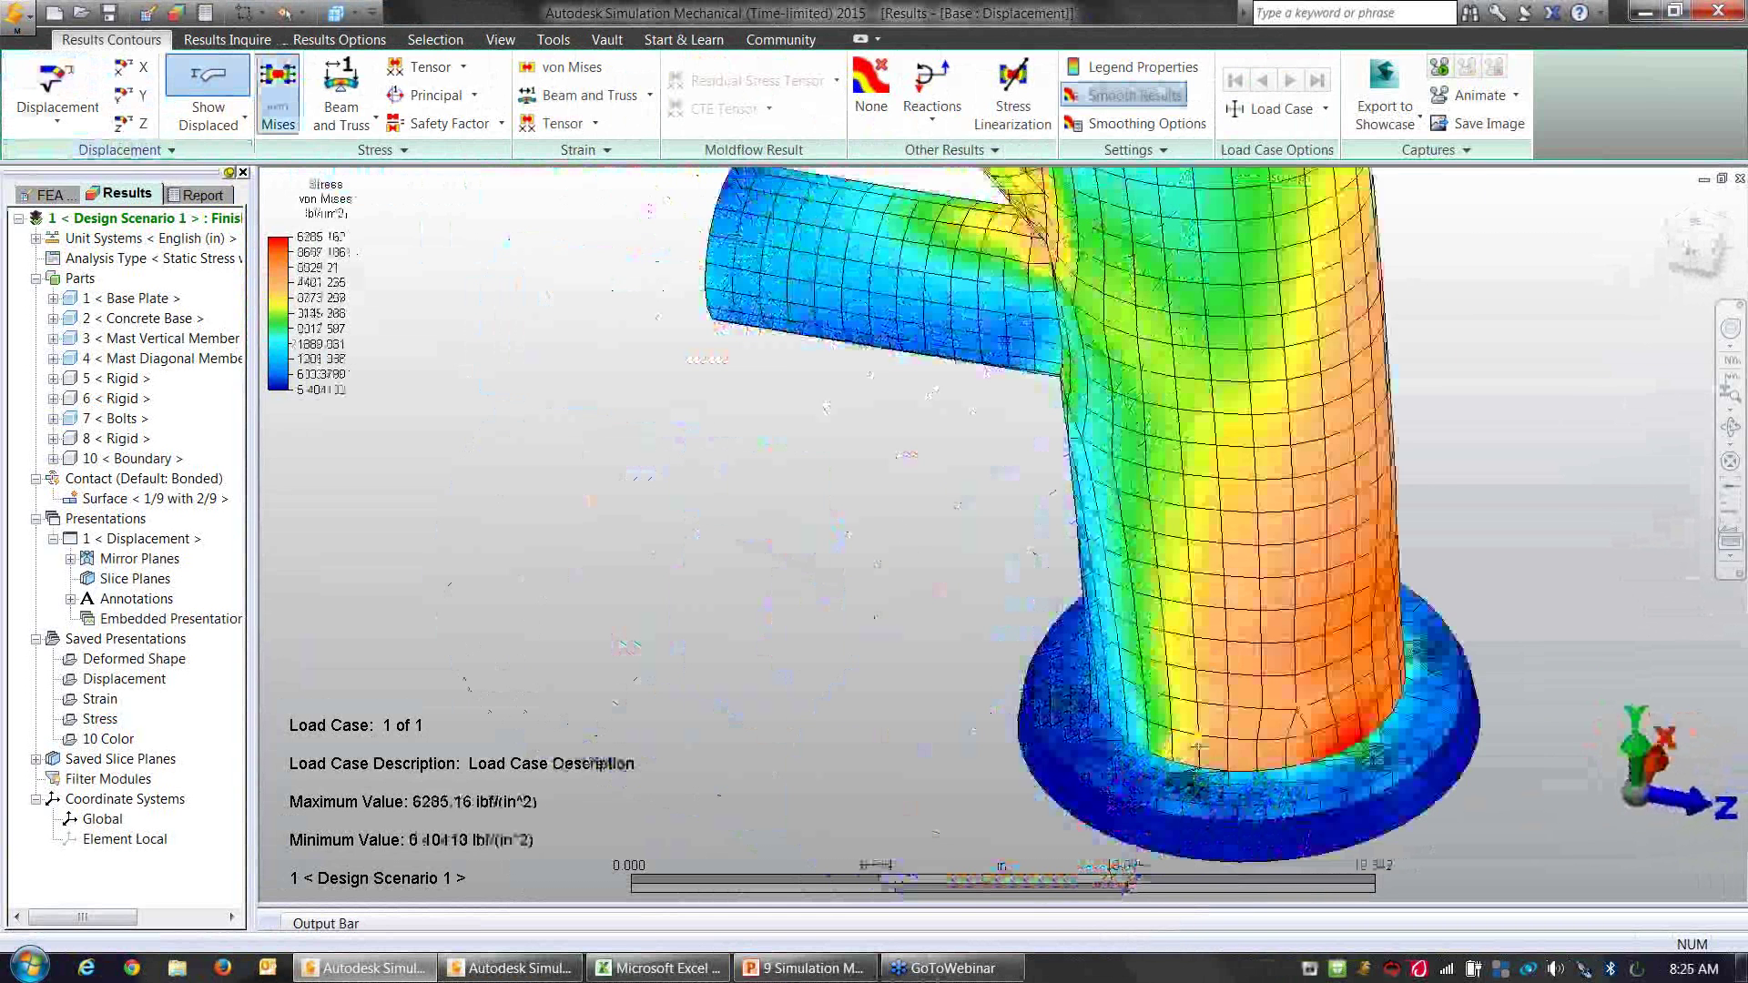
pyautogui.moveTo(1198, 747); pyautogui.dragTo(1219, 711, button='middle')
pyautogui.moveTo(1422, 724)
pyautogui.mouseDown(button='middle')
pyautogui.moveTo(1410, 541)
pyautogui.moveTo(1112, 644)
pyautogui.mouseUp(button='middle')
pyautogui.moveTo(941, 613)
pyautogui.mouseDown(button='middle')
pyautogui.moveTo(982, 681)
pyautogui.moveTo(1067, 630)
pyautogui.moveTo(1102, 659)
pyautogui.moveTo(1188, 671)
pyautogui.mouseUp(button='middle')
pyautogui.middleClick(943, 612)
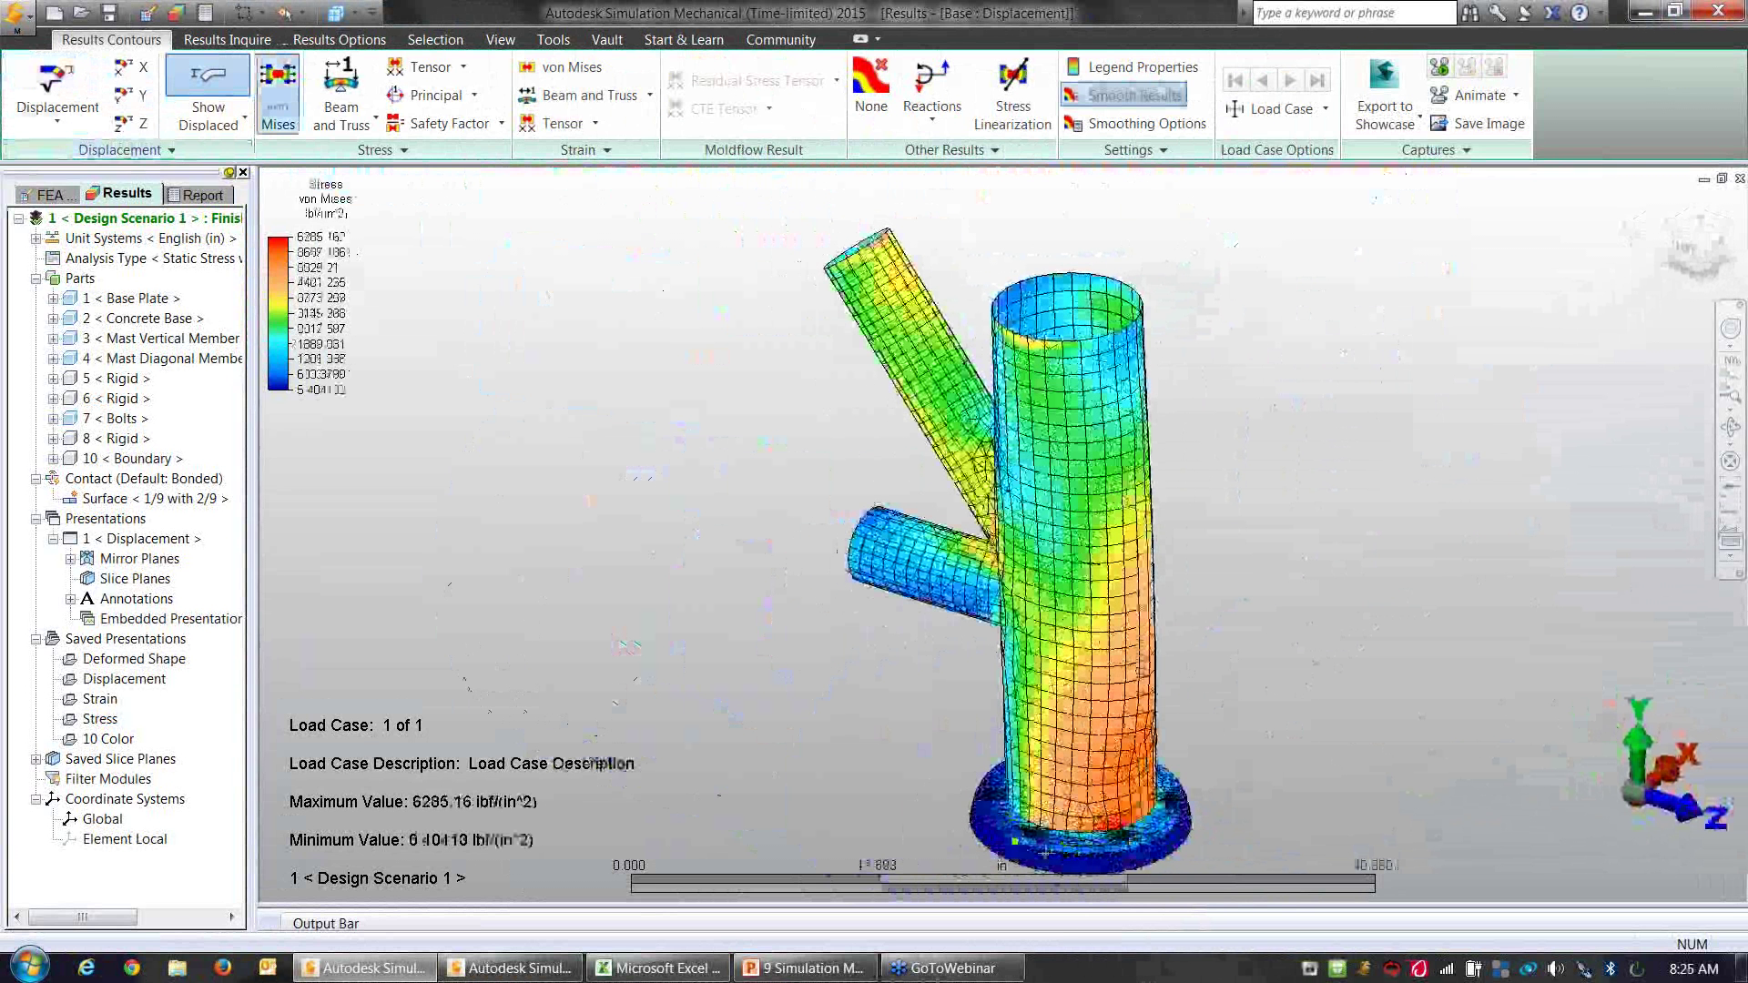
# Step: Examine the von Mises stress around the mast-to-diagonal pipe joint, the base plate connection and the whole submodel from several angles
pyautogui.middleClick(875, 648)
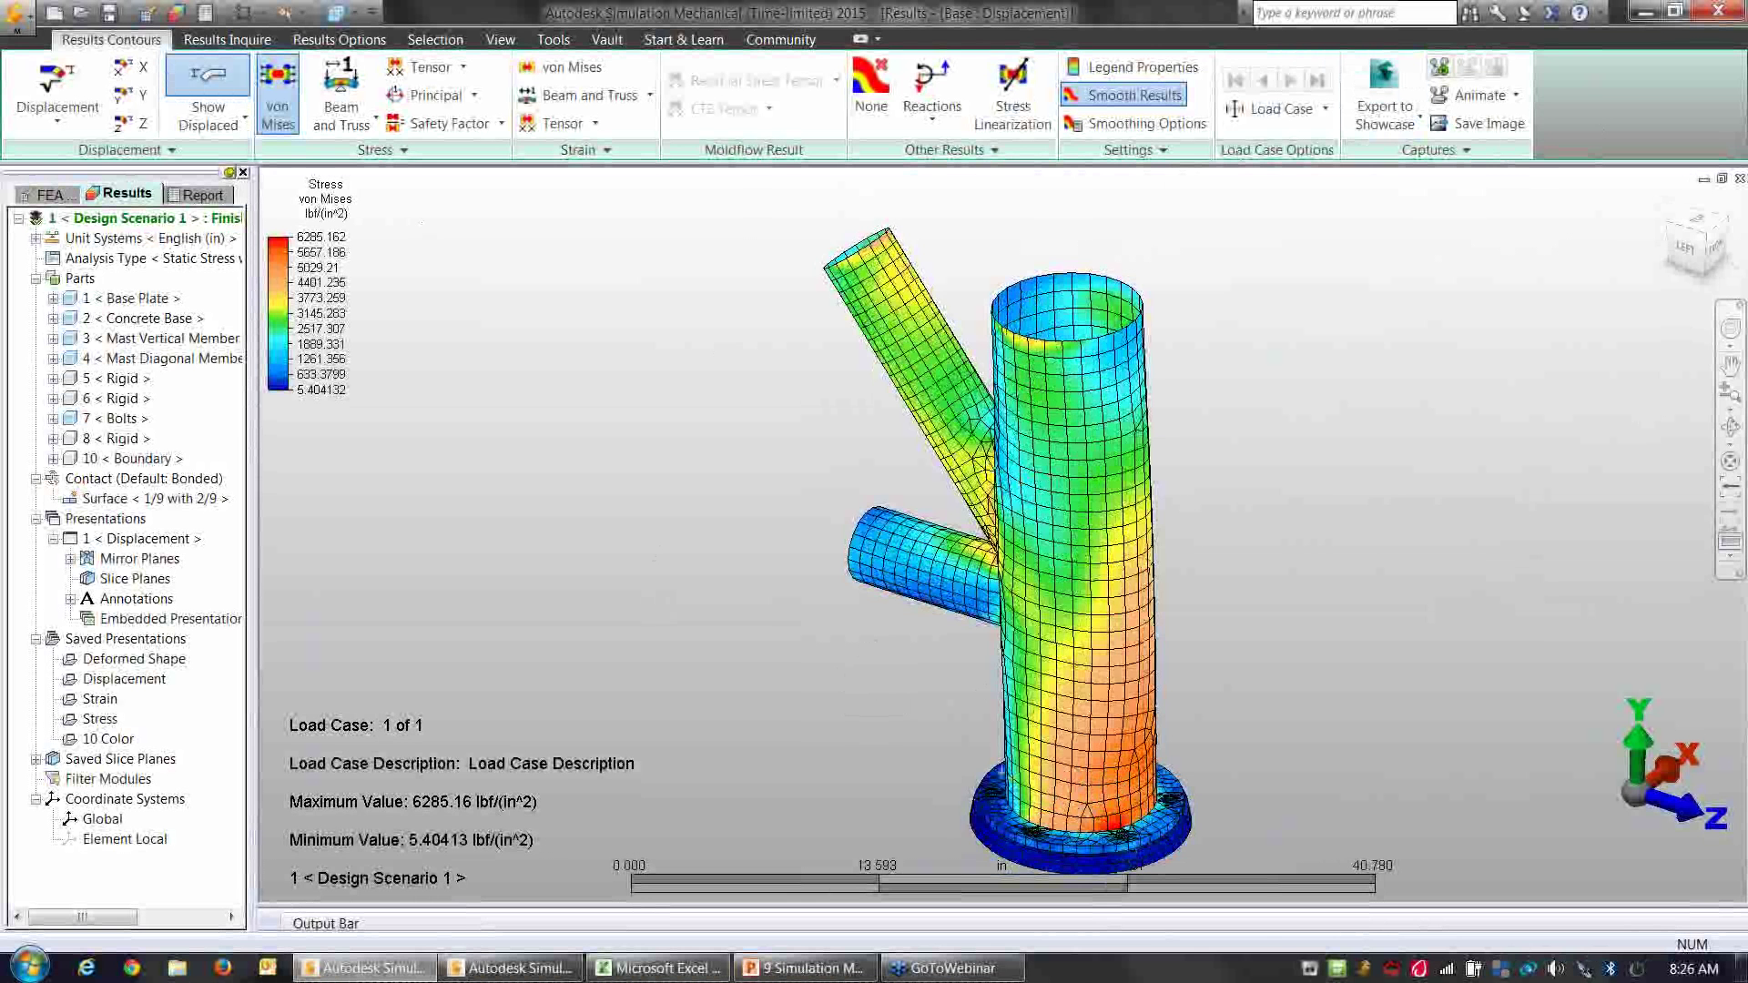
pyautogui.scroll(3, 1065, 783)
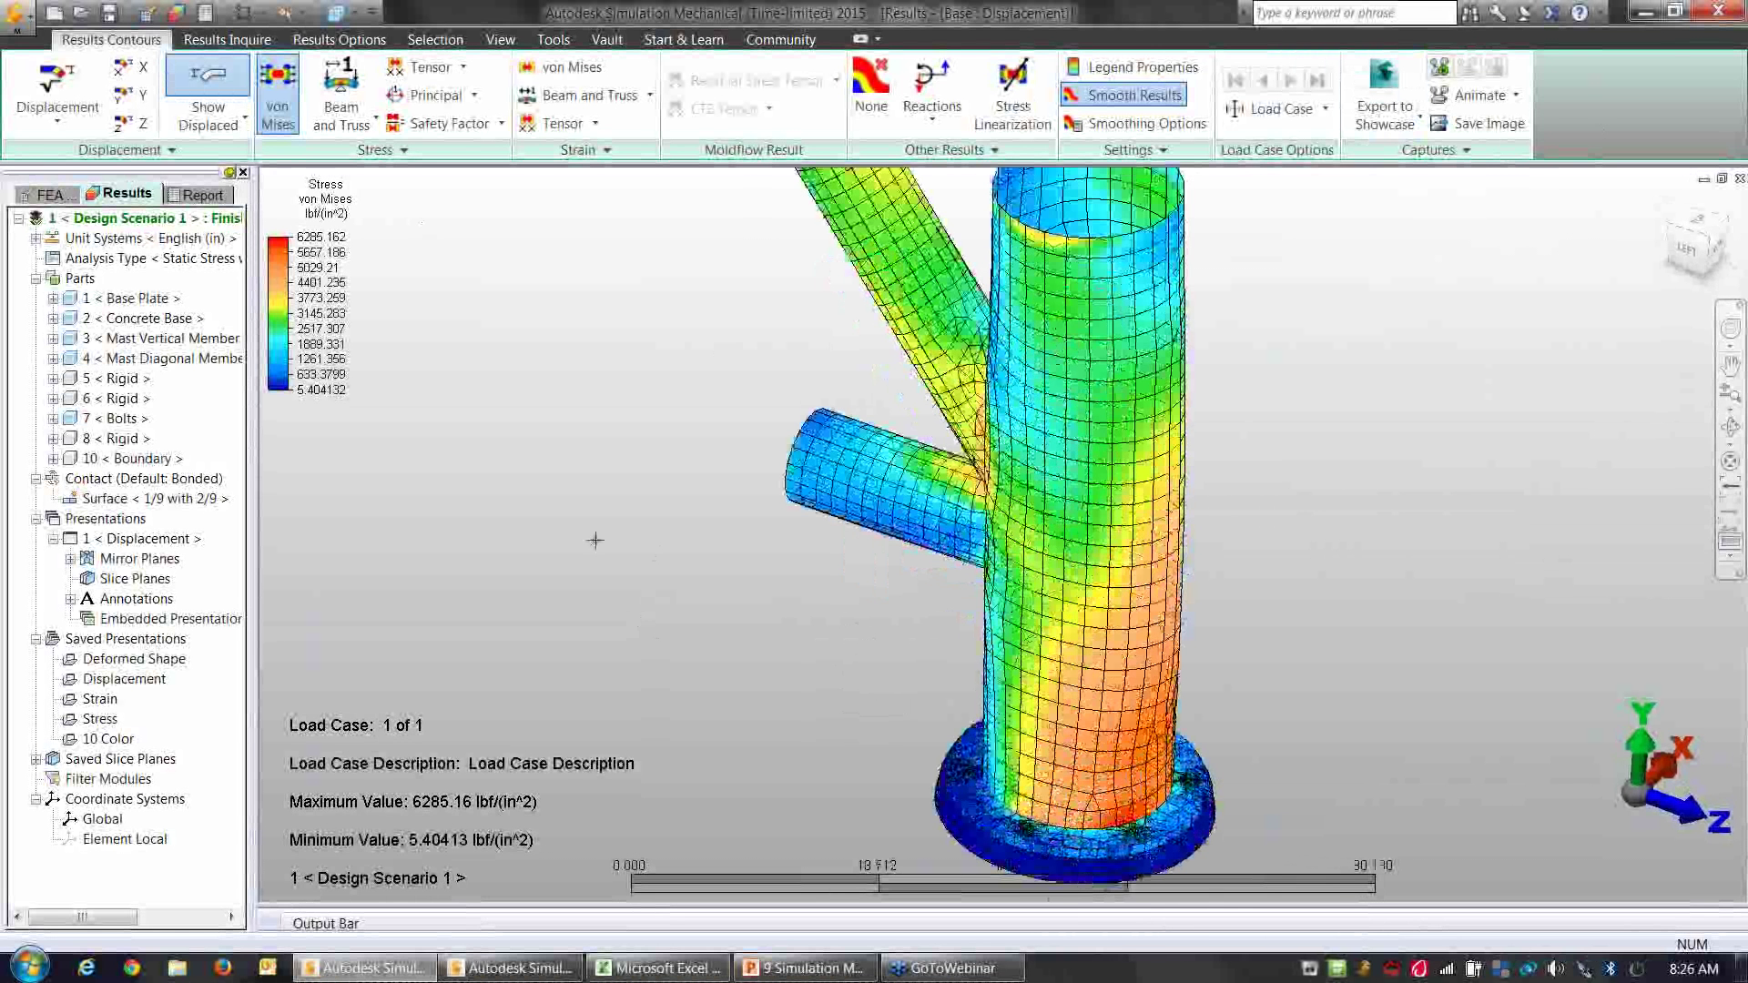
pyautogui.moveTo(789, 566)
pyautogui.mouseDown(button='middle')
pyautogui.moveTo(816, 571)
pyautogui.moveTo(897, 506)
pyautogui.moveTo(1093, 613)
pyautogui.mouseUp(button='middle')
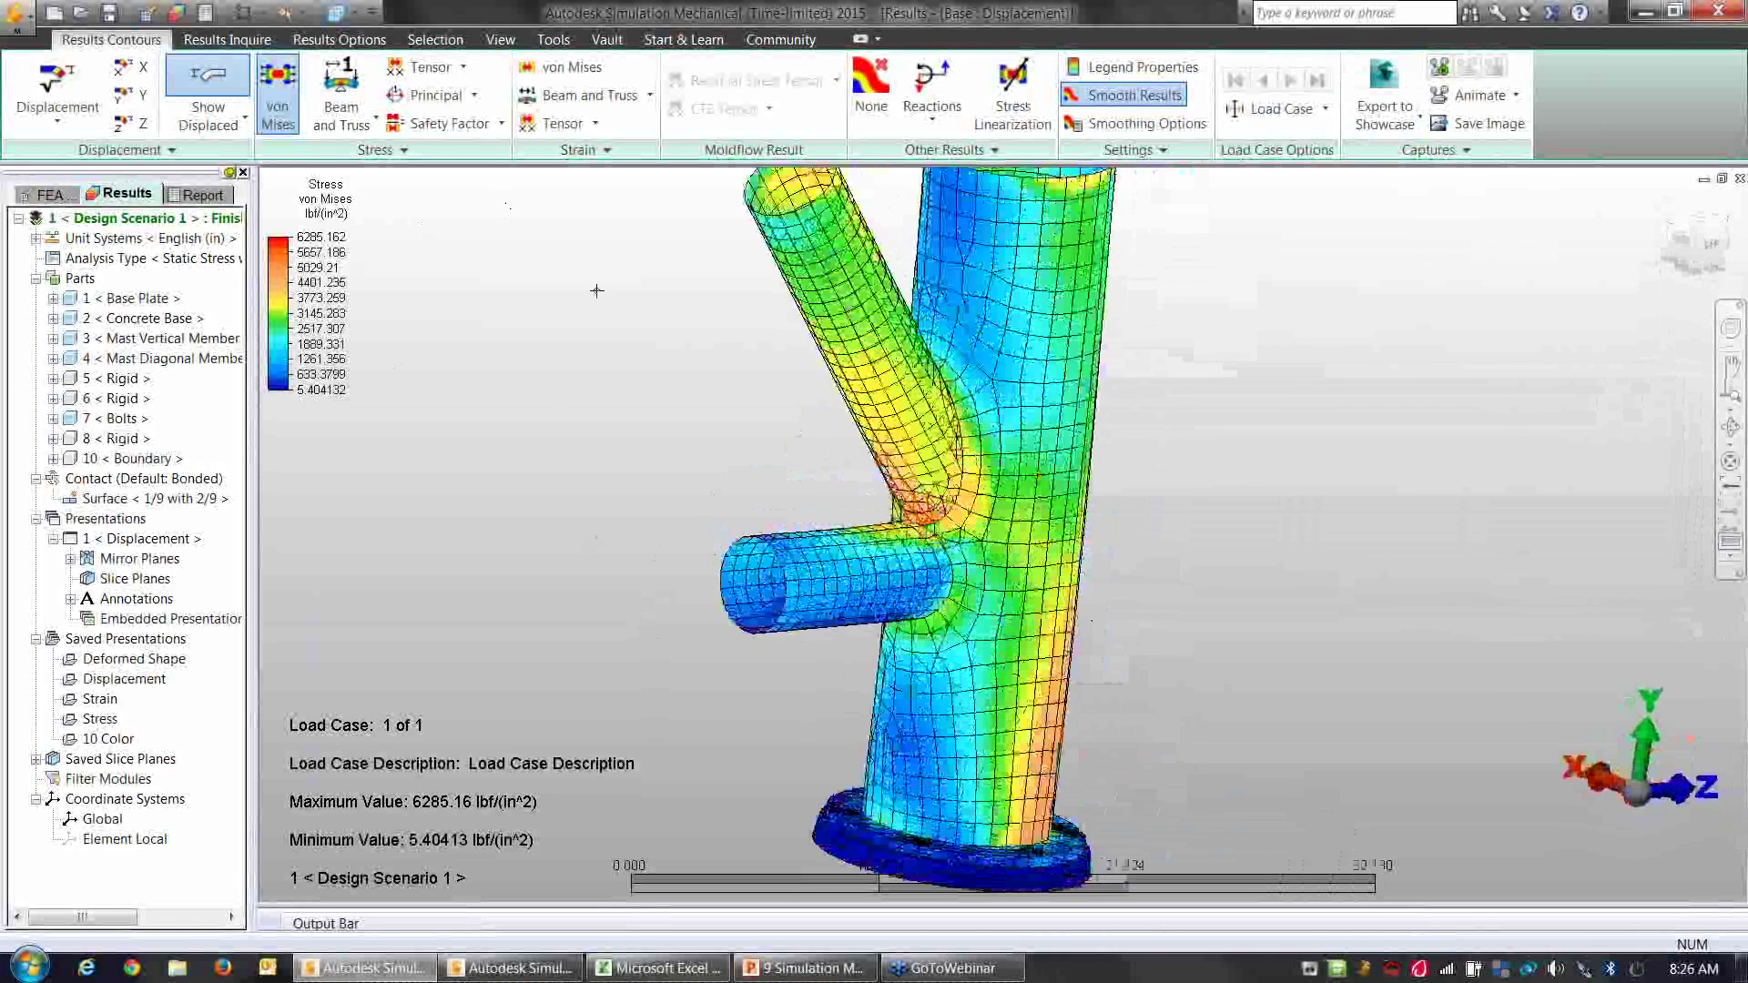
pyautogui.moveTo(1162, 722); pyautogui.dragTo(1169, 558, button='middle')
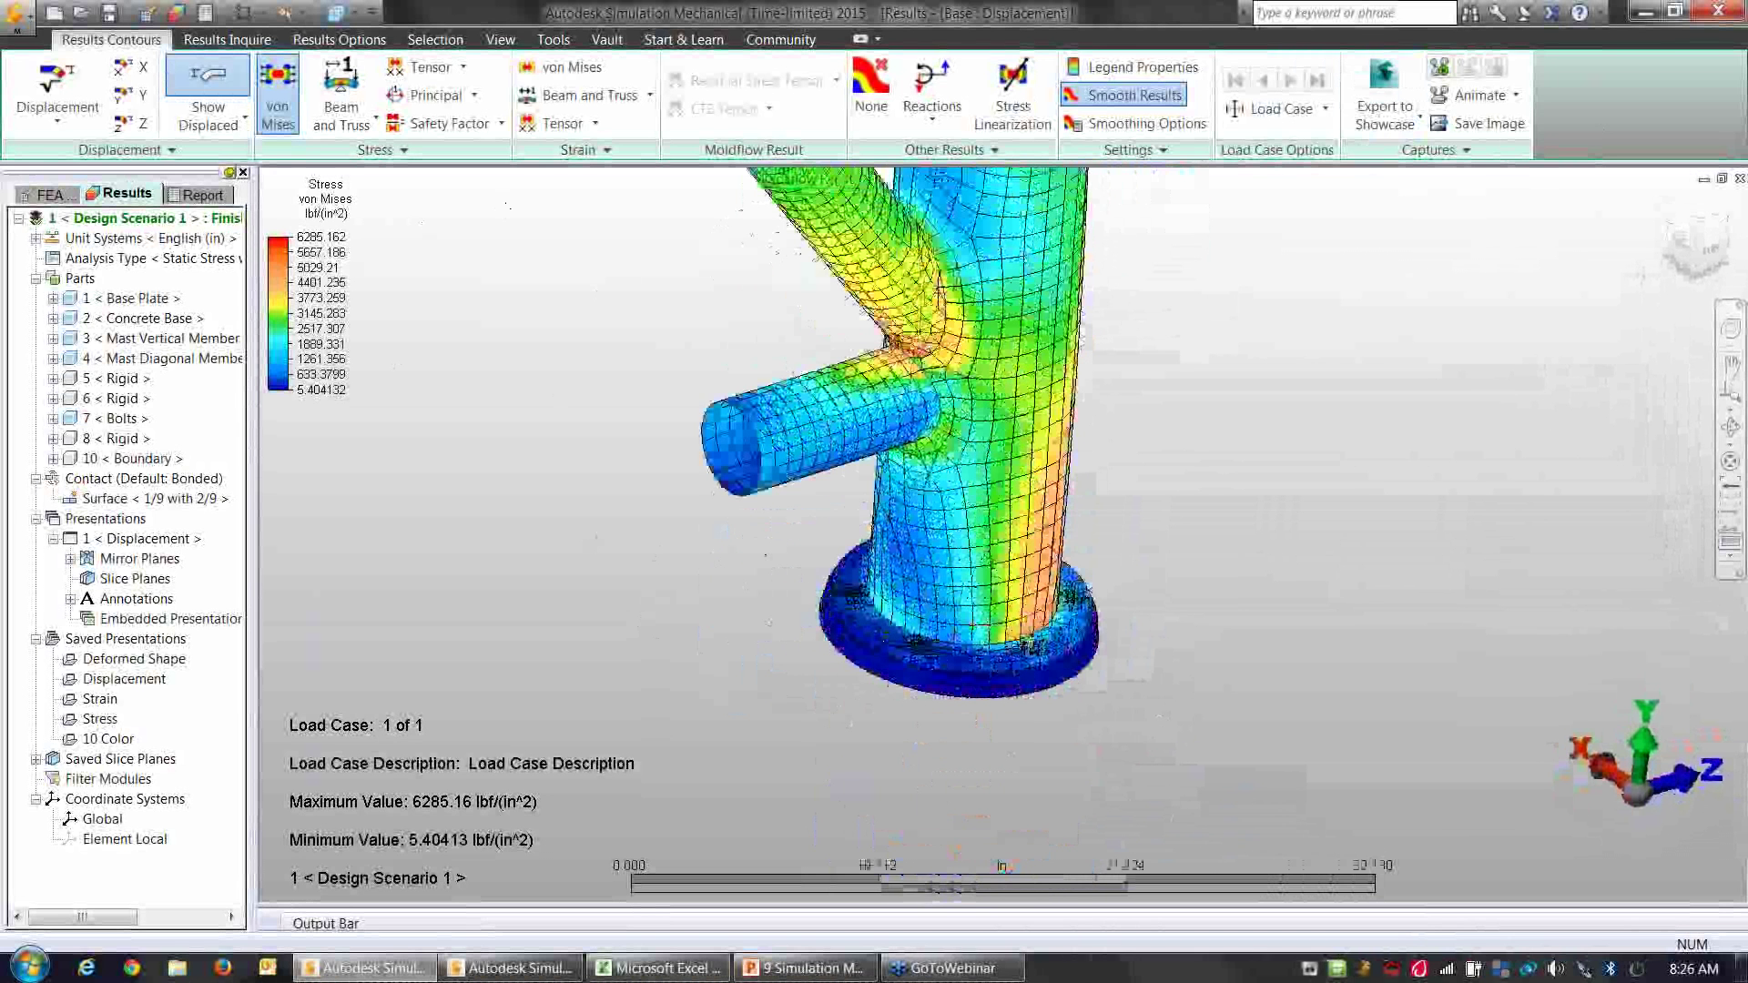
pyautogui.scroll(3, 1025, 651)
pyautogui.scroll(2, 1025, 652)
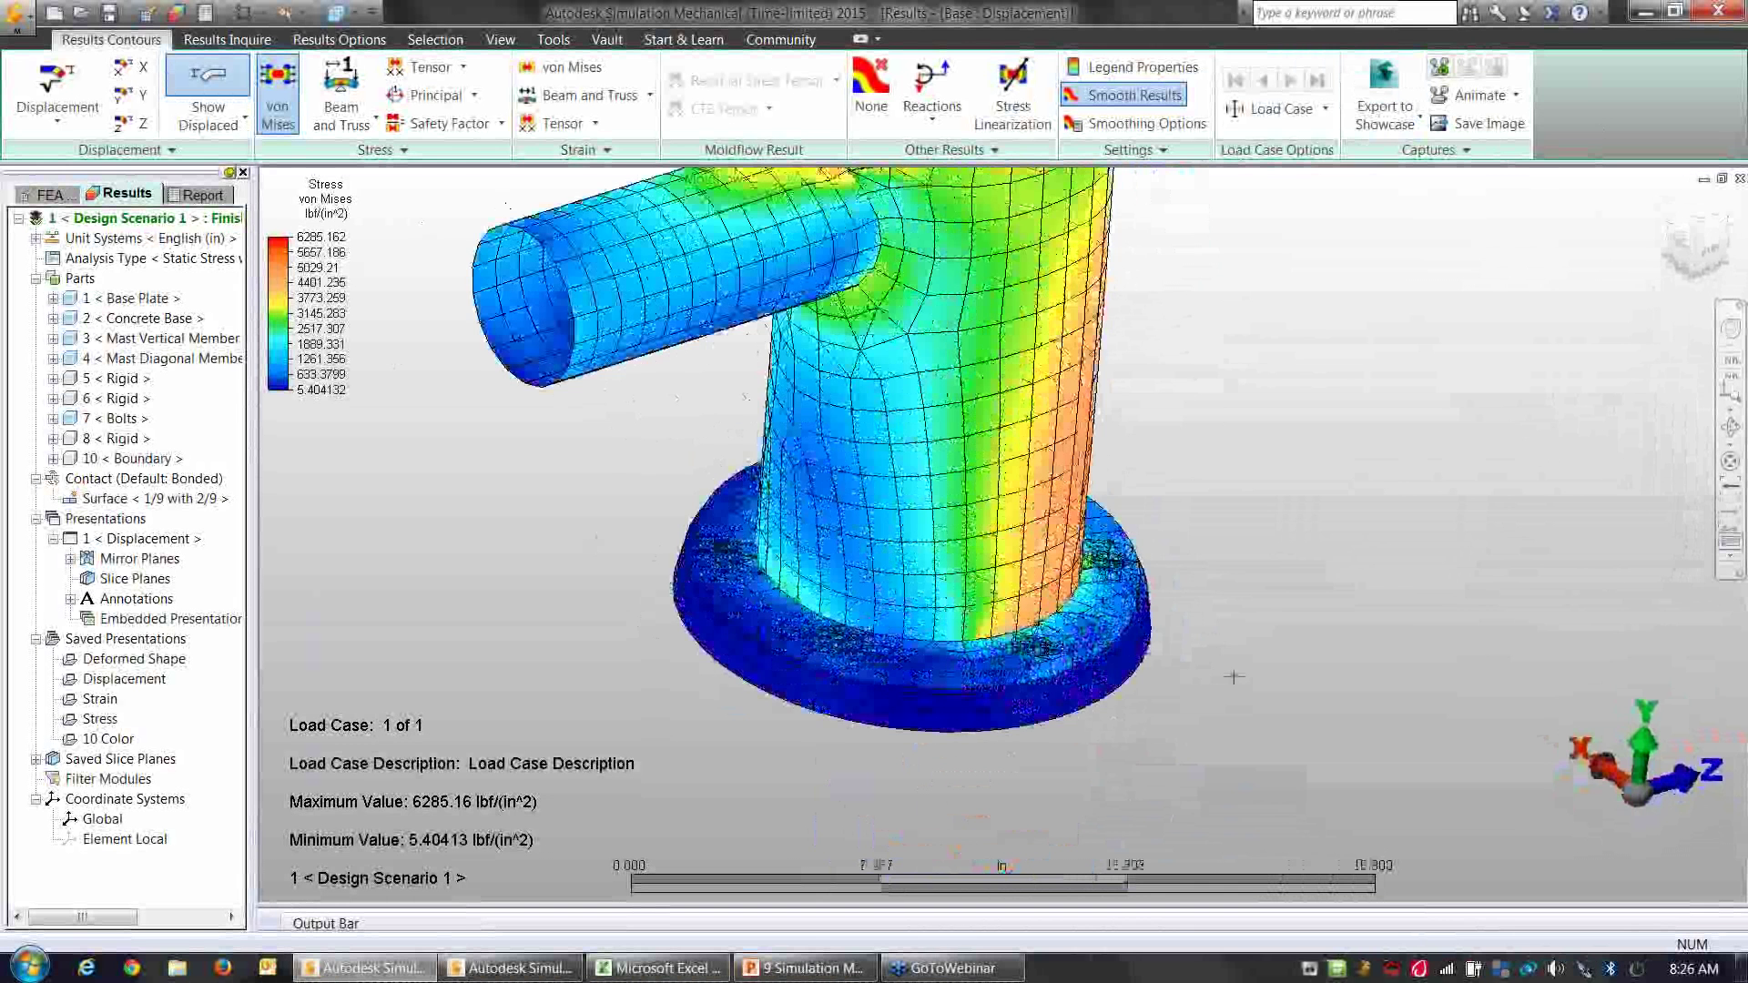
pyautogui.moveTo(1233, 677)
pyautogui.mouseDown(button='middle')
pyautogui.moveTo(1080, 664)
pyautogui.moveTo(1104, 514)
pyautogui.moveTo(1116, 597)
pyautogui.mouseUp(button='middle')
pyautogui.scroll(-4, 1333, 590)
pyautogui.moveTo(1328, 592)
pyautogui.mouseDown(button='middle')
pyautogui.moveTo(1296, 594)
pyautogui.moveTo(1325, 547)
pyautogui.mouseUp(button='middle')
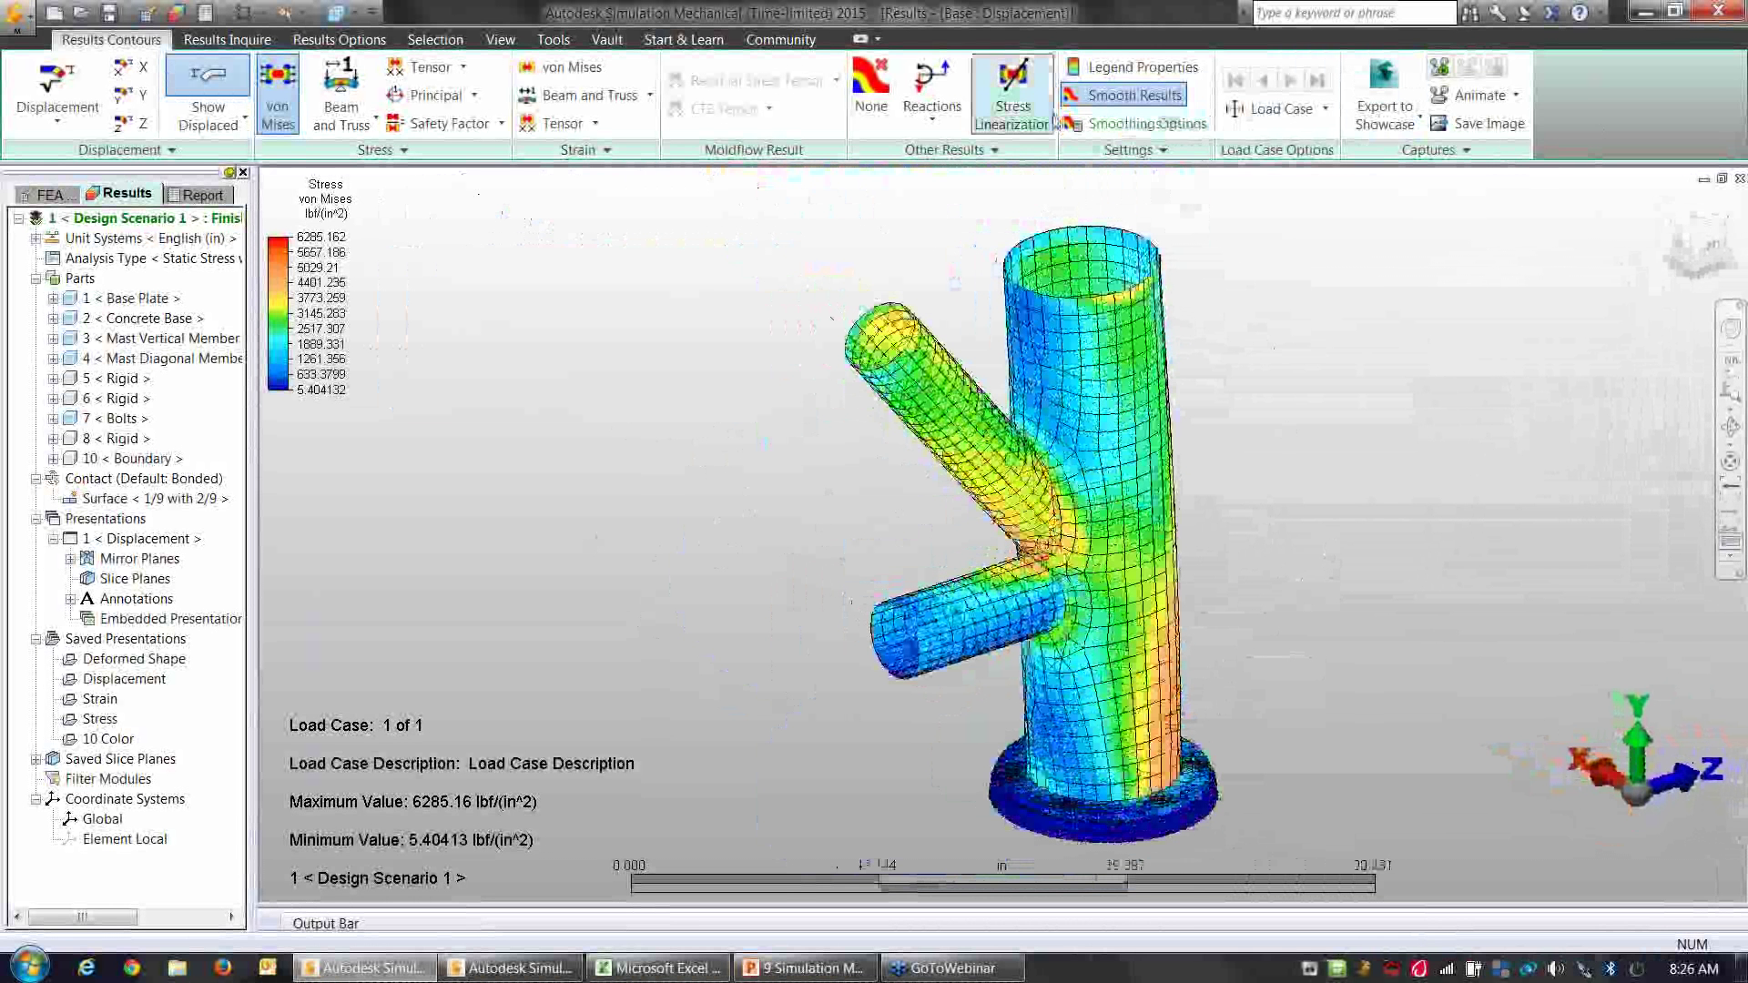
pyautogui.scroll(1, 1044, 581)
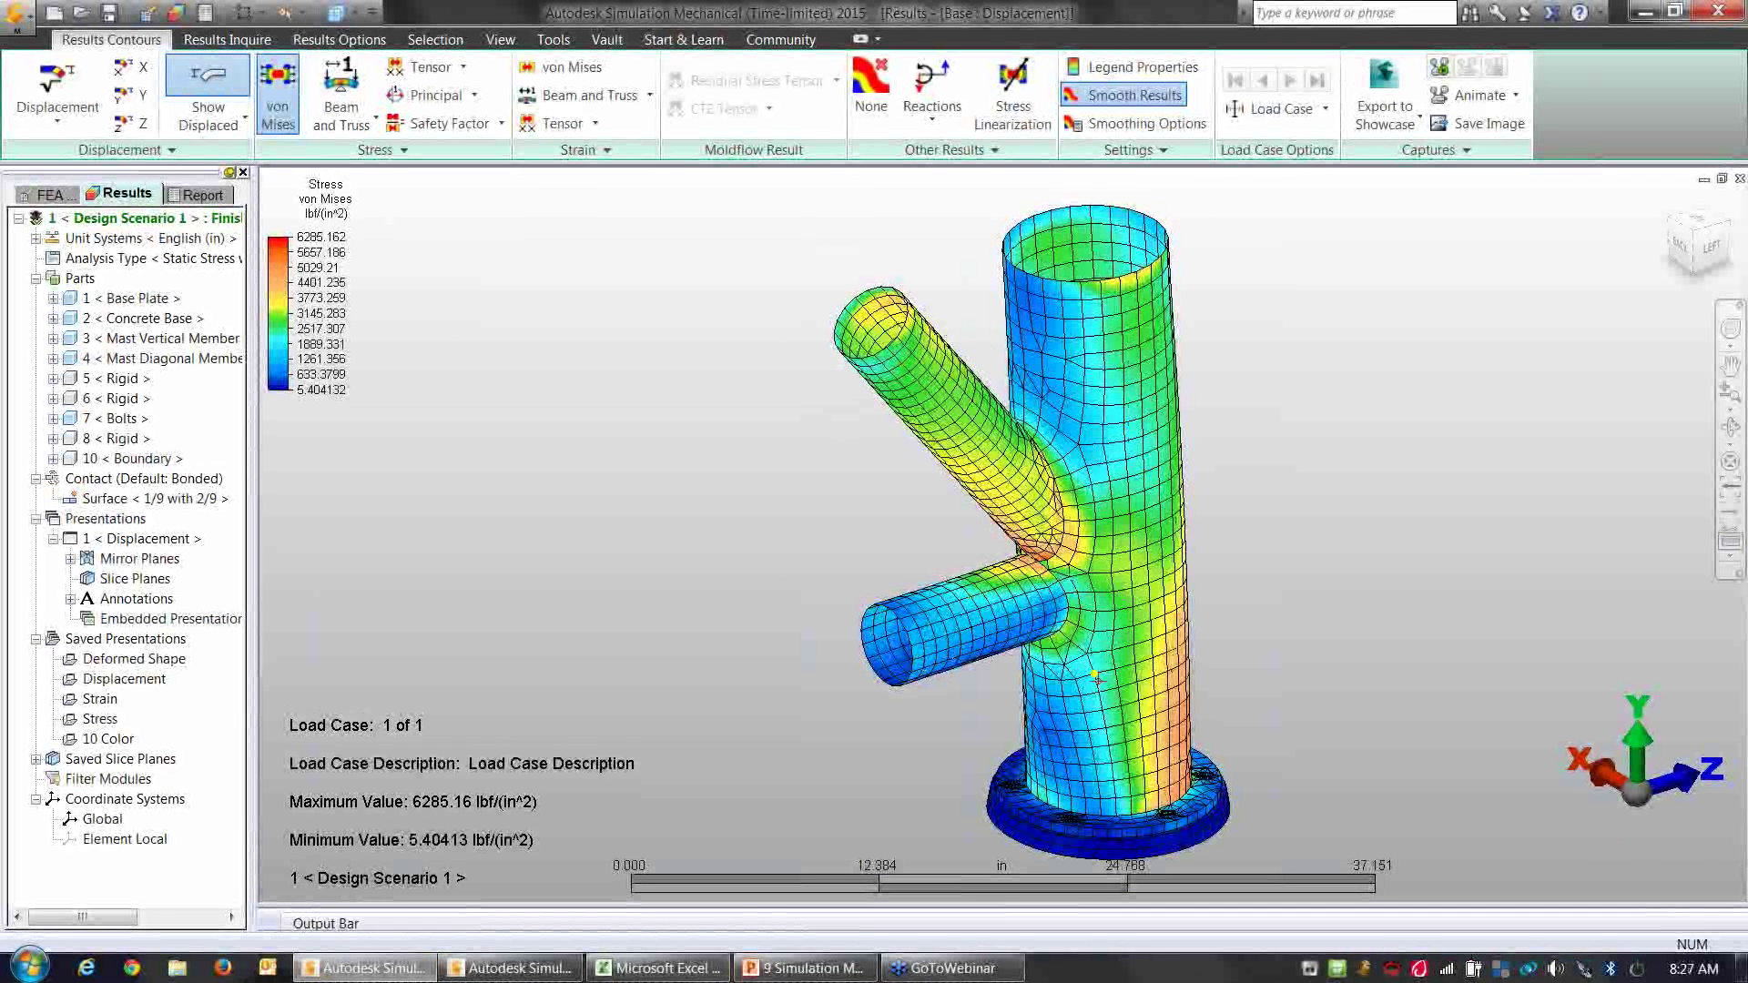
# Step: Display the reaction force magnitude contour and examine it at the diagonal pipe joint and over the whole submodel
pyautogui.scroll(3, 1047, 572)
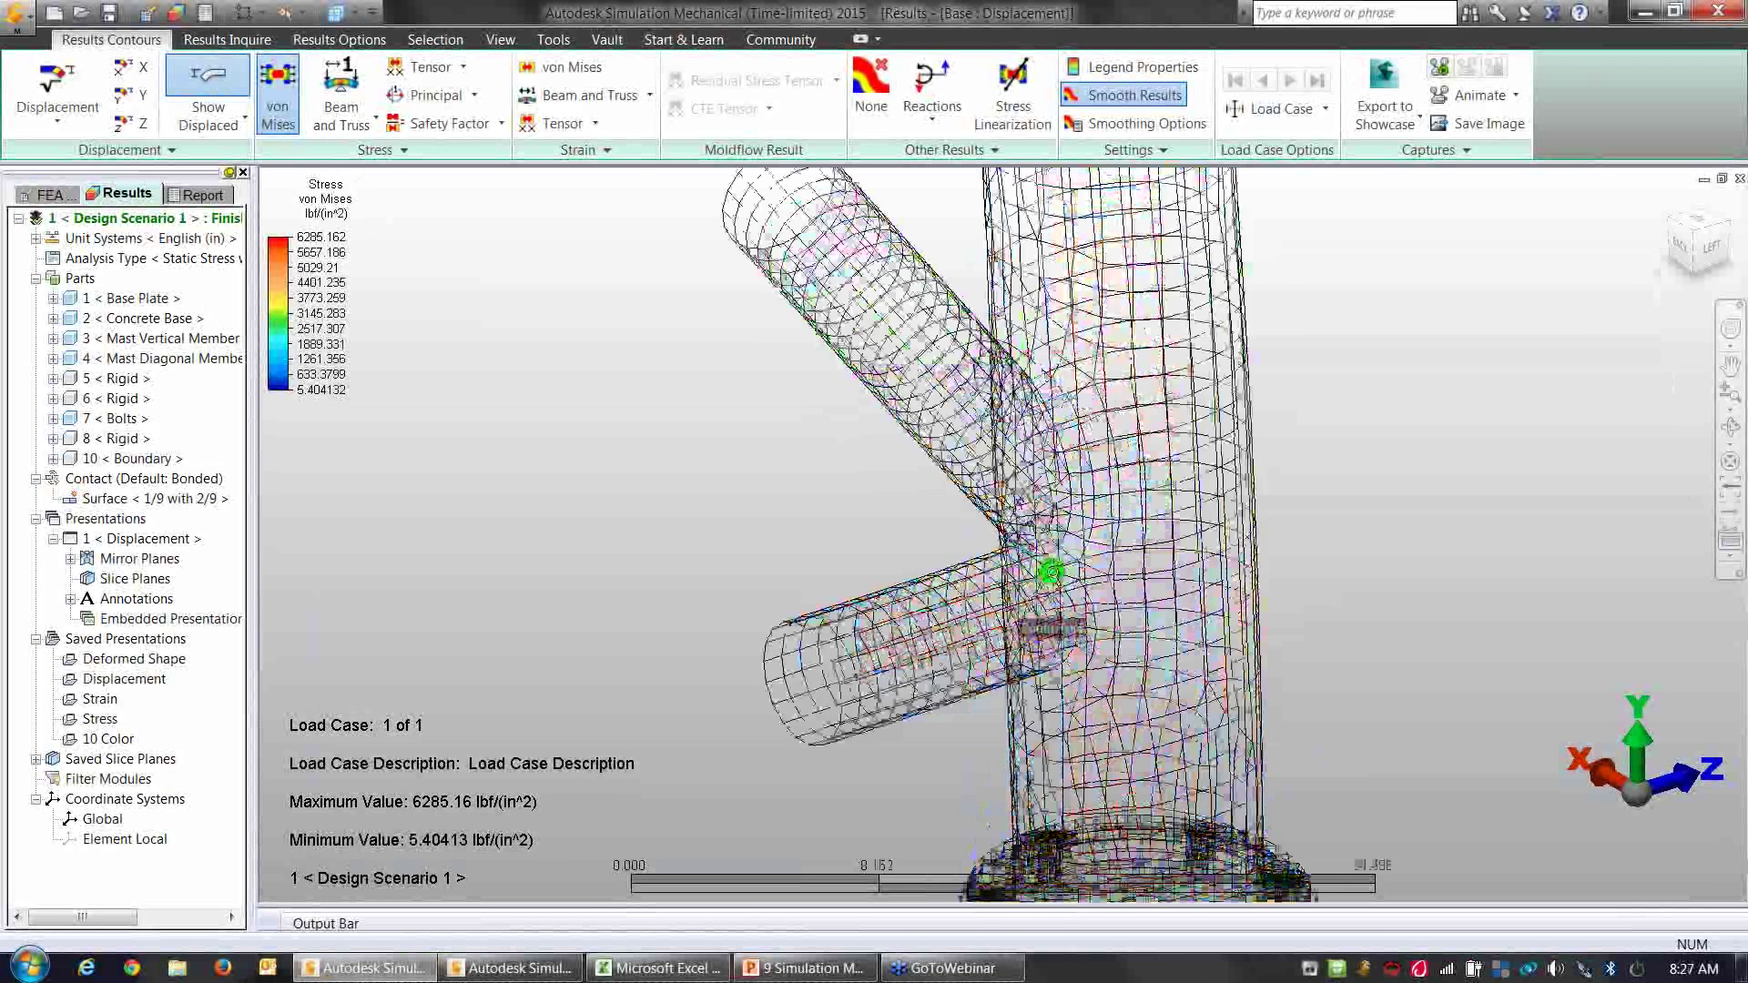
pyautogui.click(935, 132)
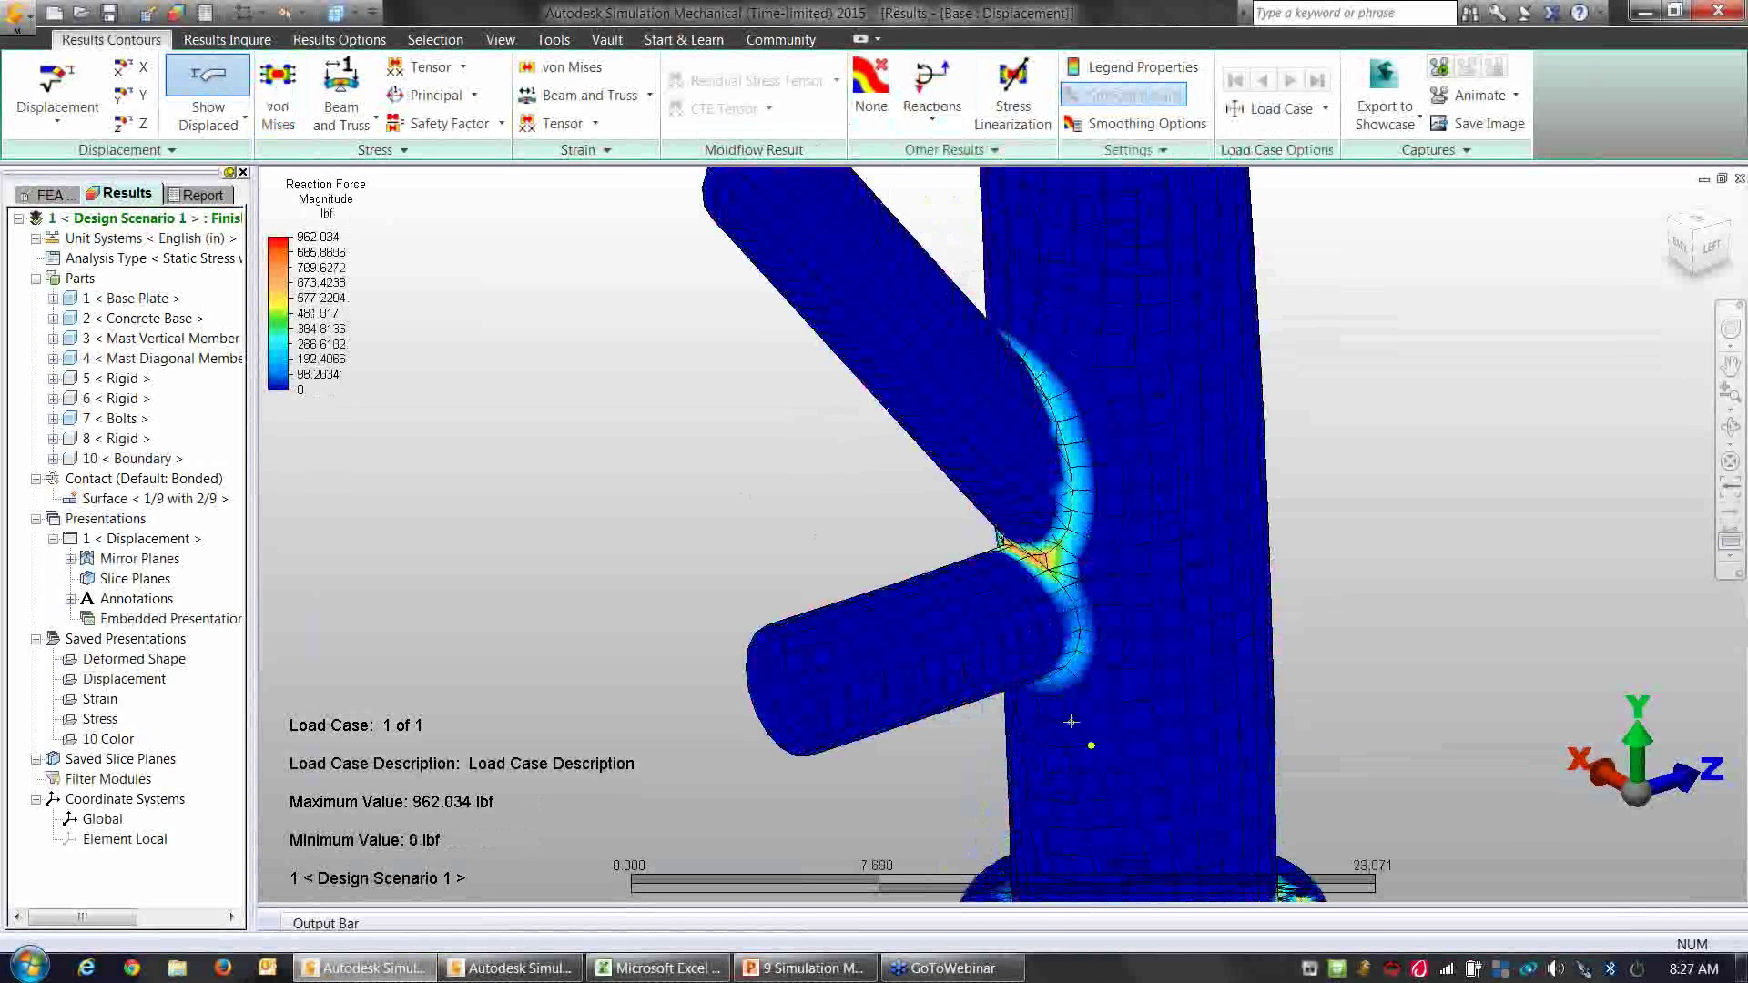
pyautogui.scroll(-1, 1118, 697)
pyautogui.scroll(3, 1117, 688)
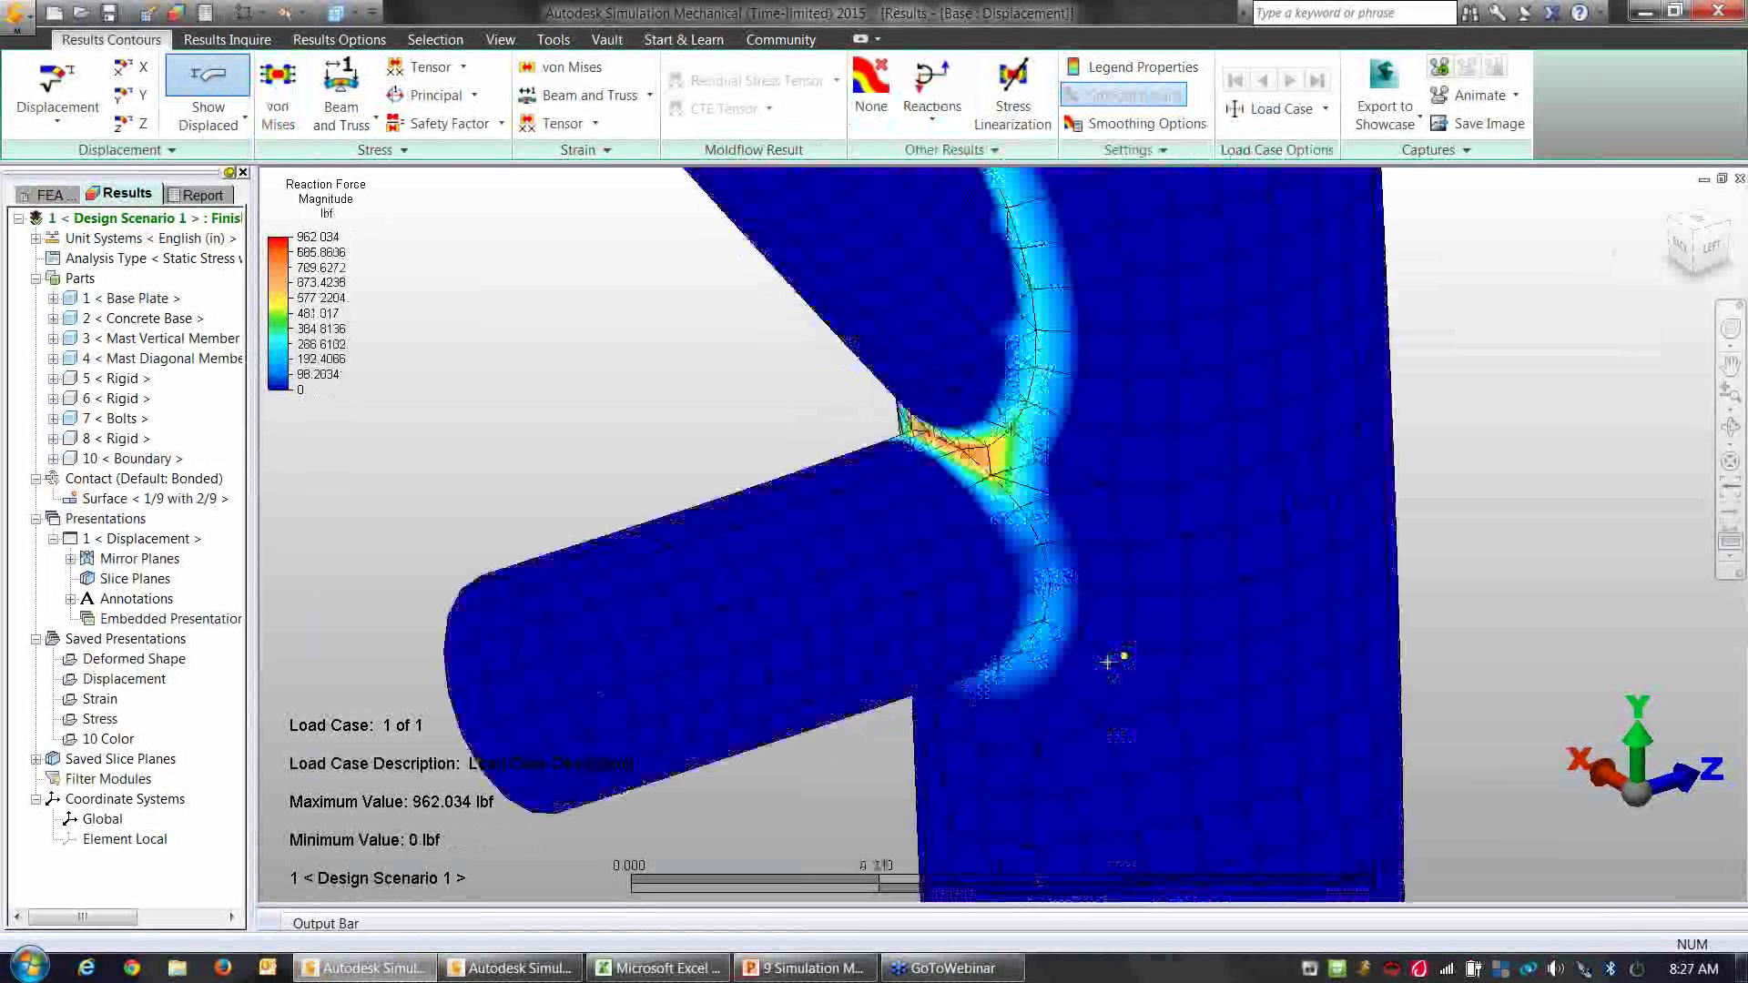
pyautogui.keyDown('shift'); pyautogui.moveTo(1379, 599); pyautogui.dragTo(1322, 530, button='middle'); pyautogui.keyUp('shift')
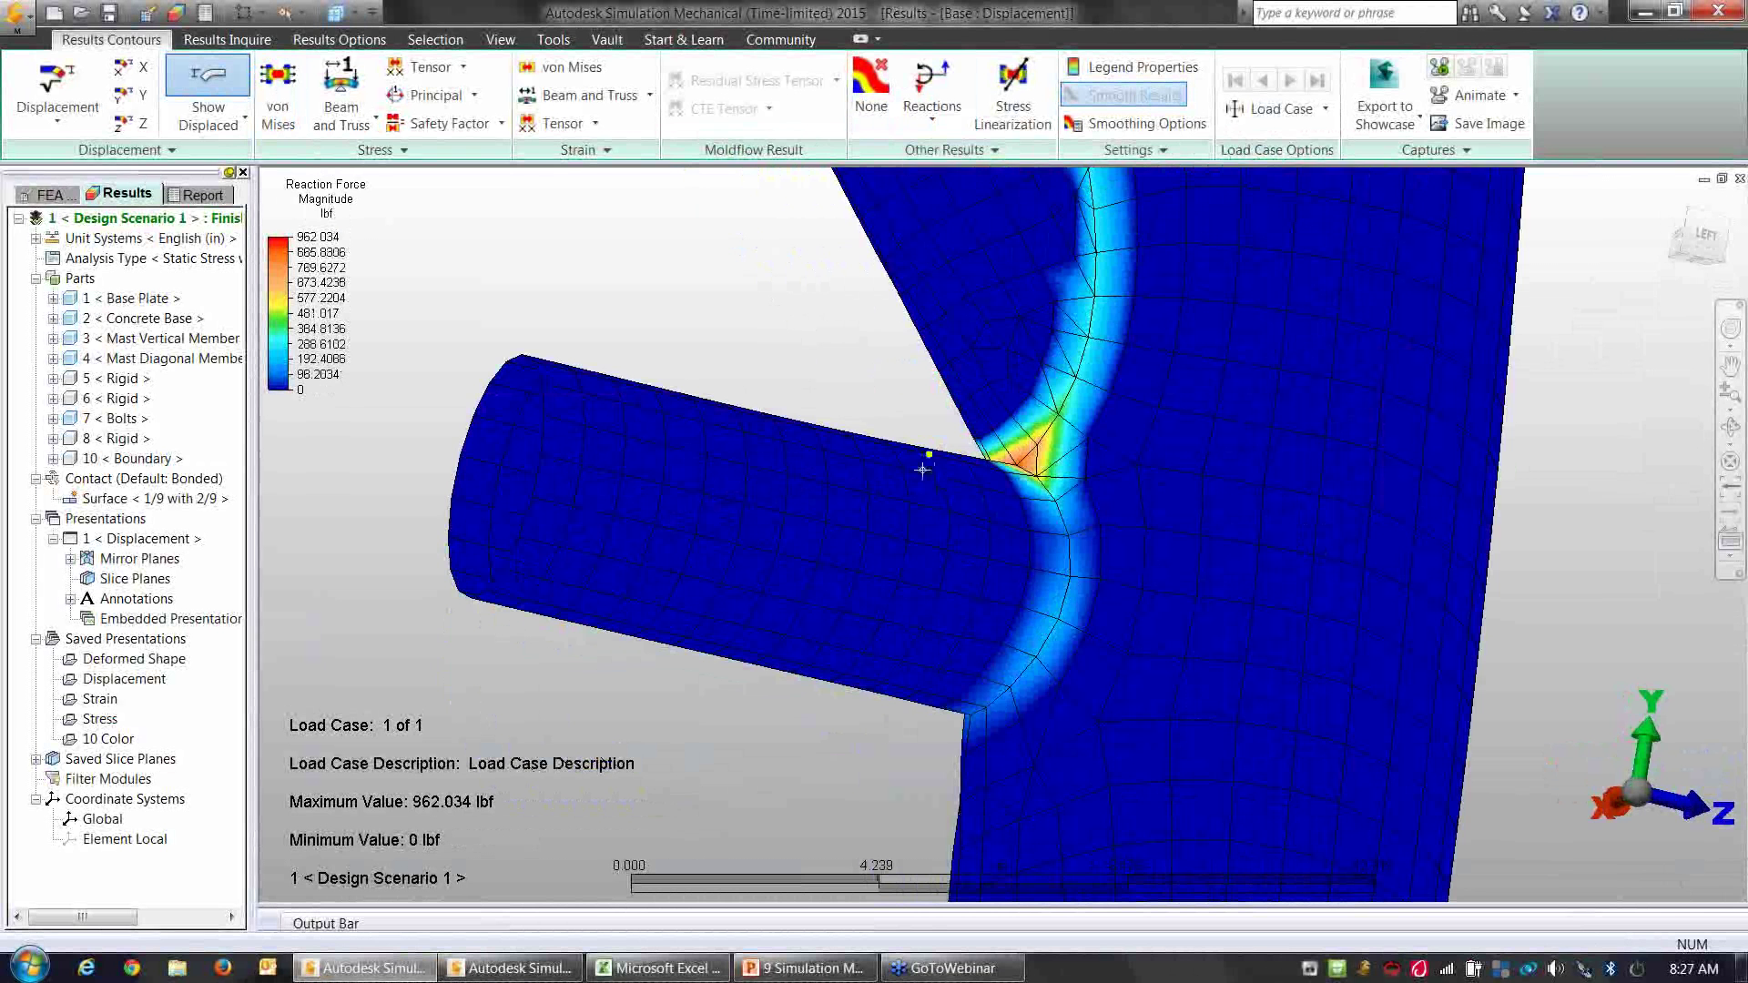
pyautogui.scroll(-5, 919, 464)
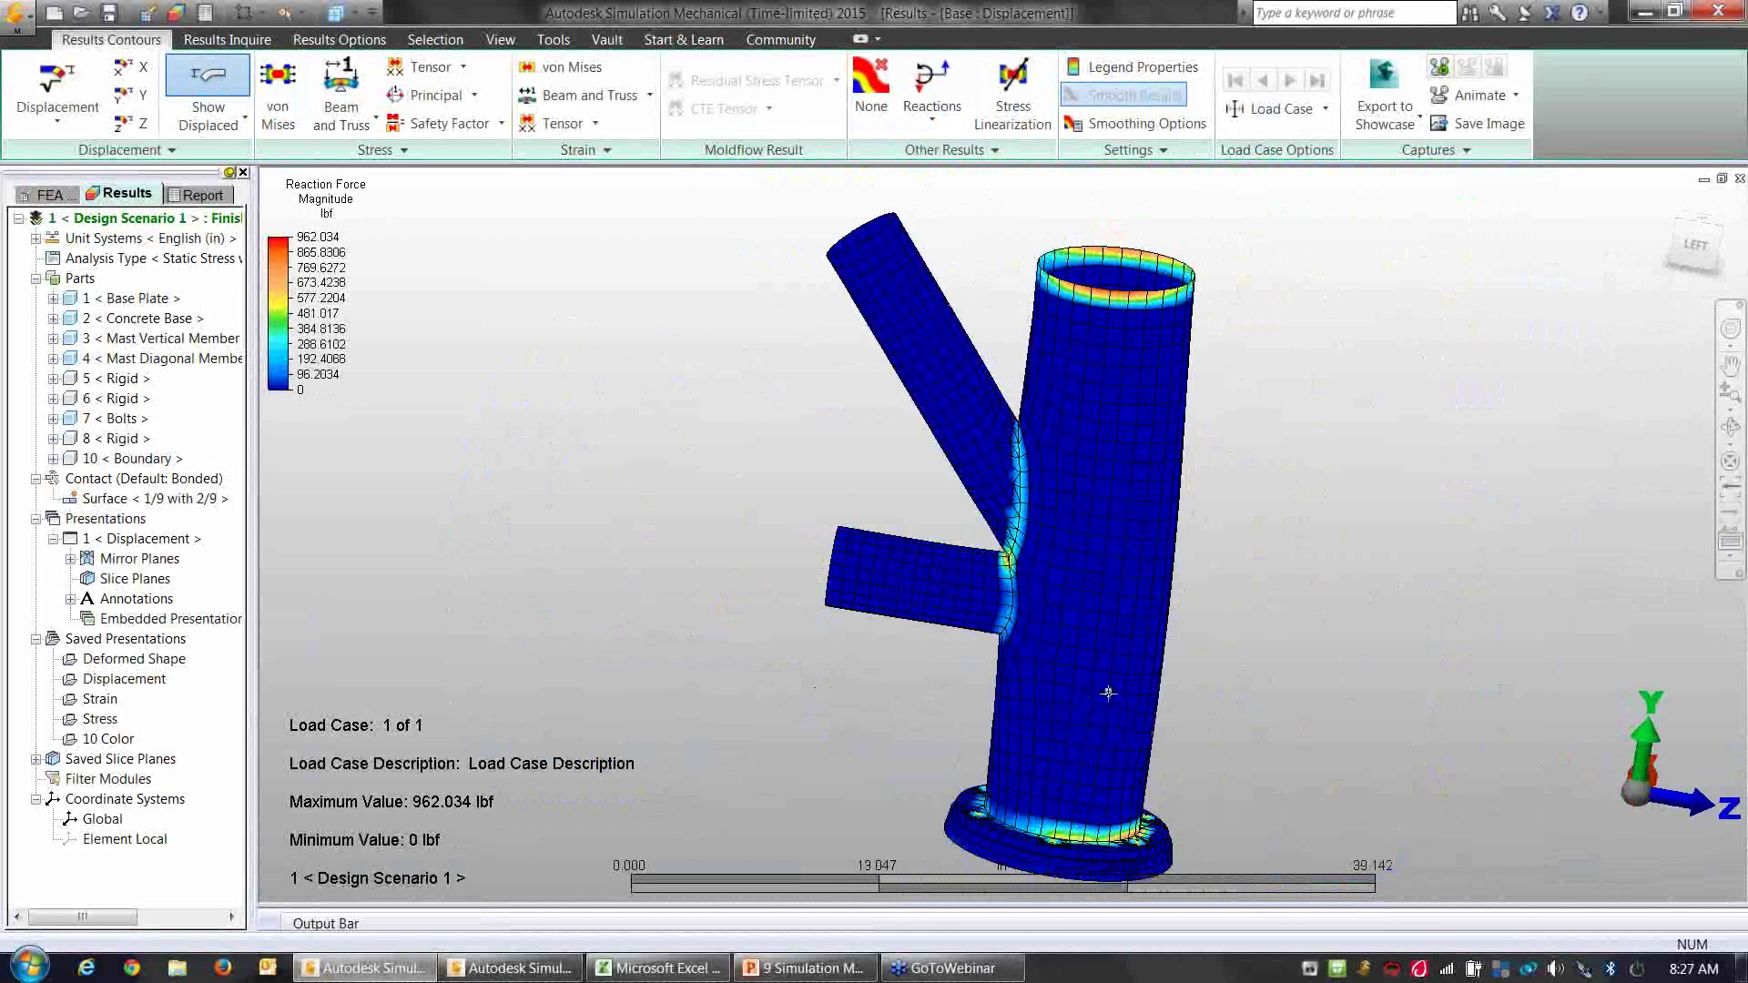
pyautogui.moveTo(1206, 575)
pyautogui.mouseDown(button='middle')
pyautogui.moveTo(1023, 642)
pyautogui.moveTo(1047, 596)
pyautogui.moveTo(1035, 579)
pyautogui.mouseUp(button='middle')
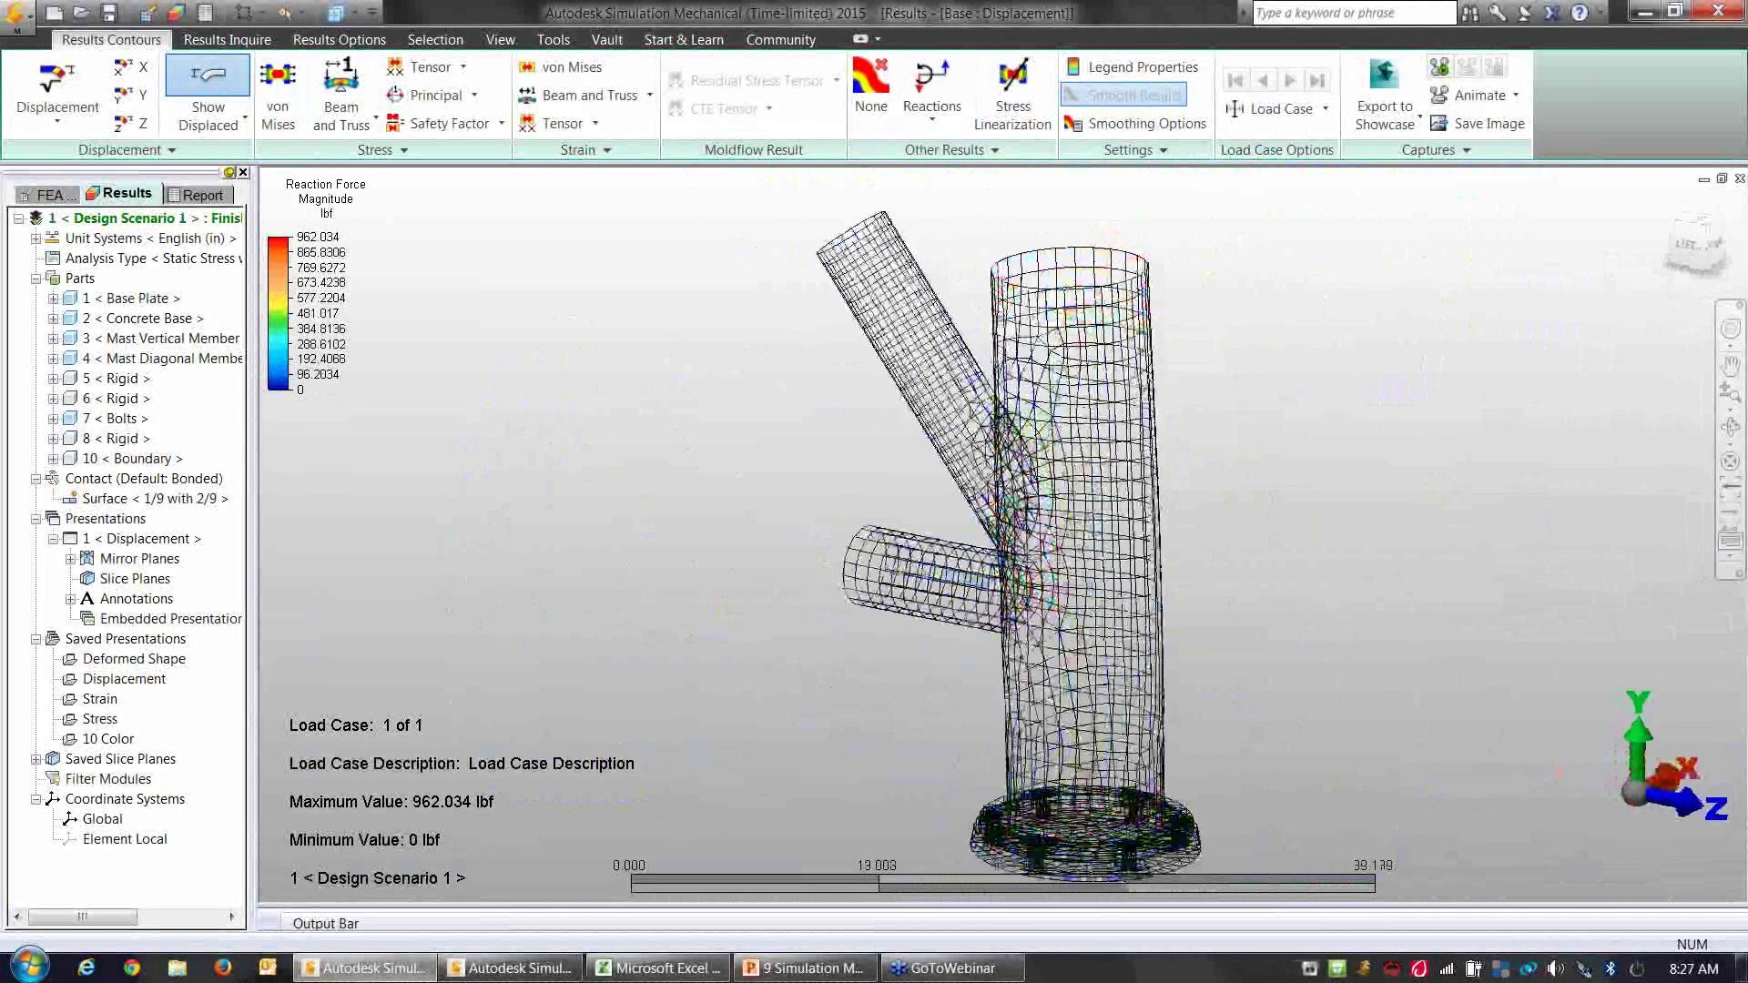
# Step: Return to the submodel's FEA Editor and review the linear analysis types available for its current design scenario
pyautogui.click(51, 195)
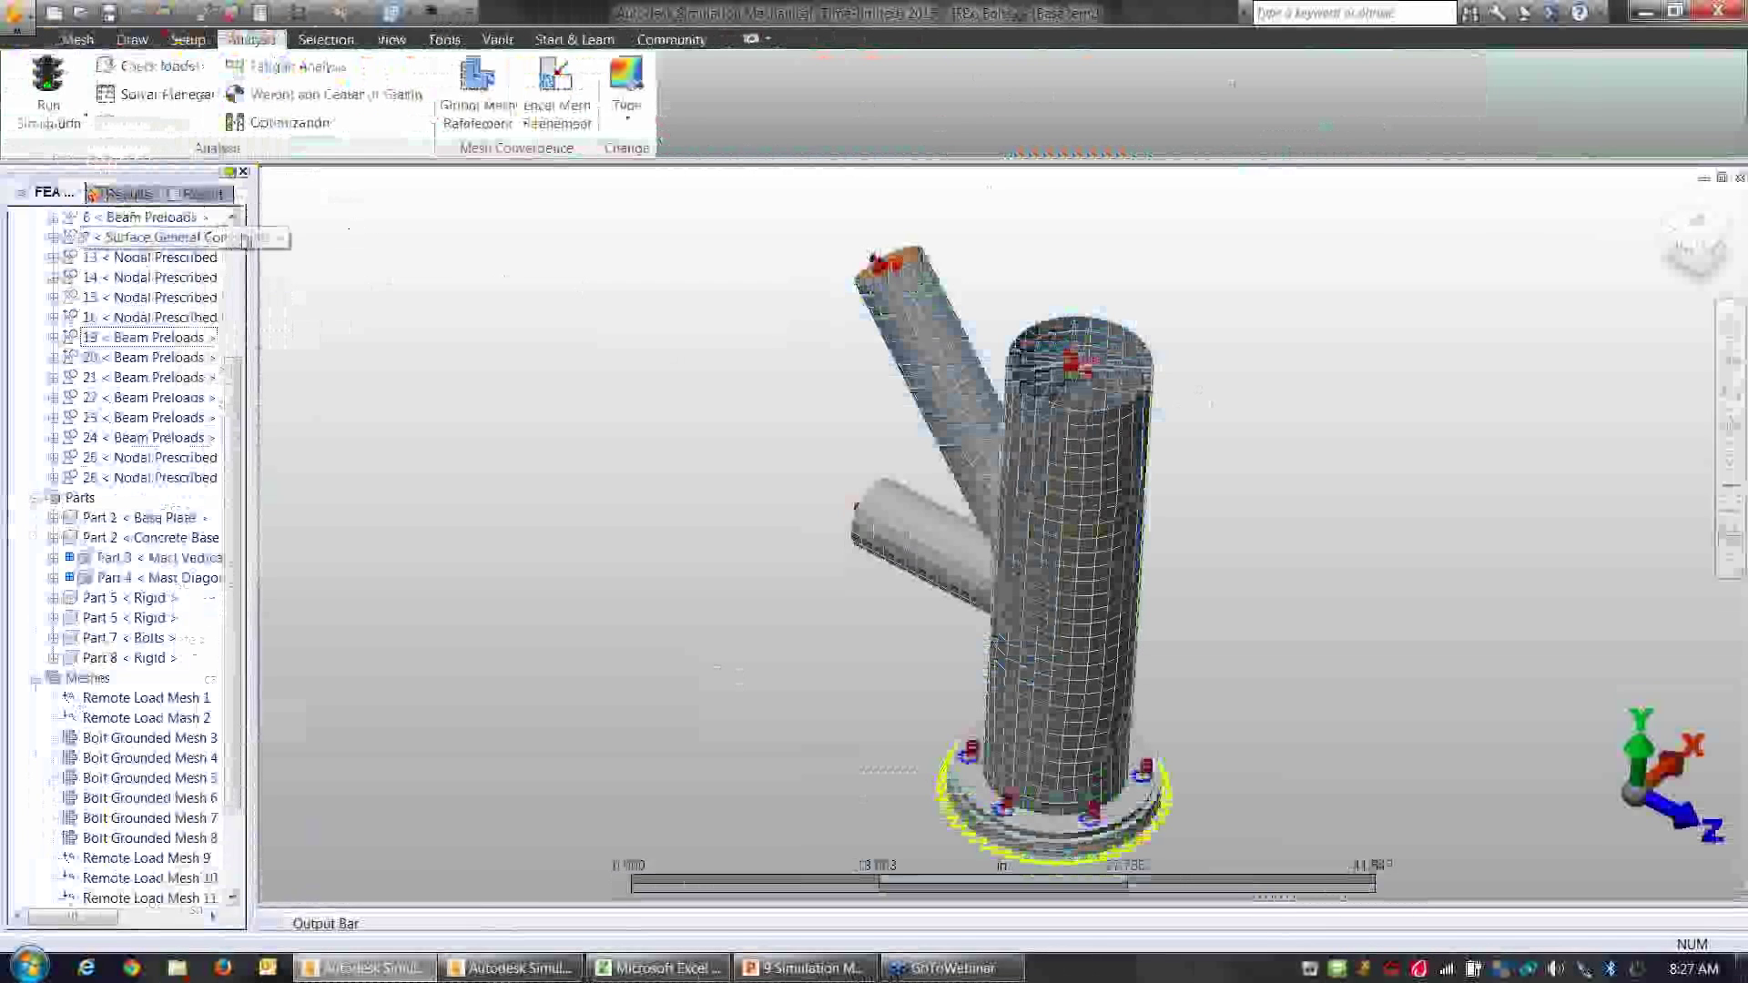
pyautogui.scroll(3, 146, 273)
pyautogui.rightClick(137, 257)
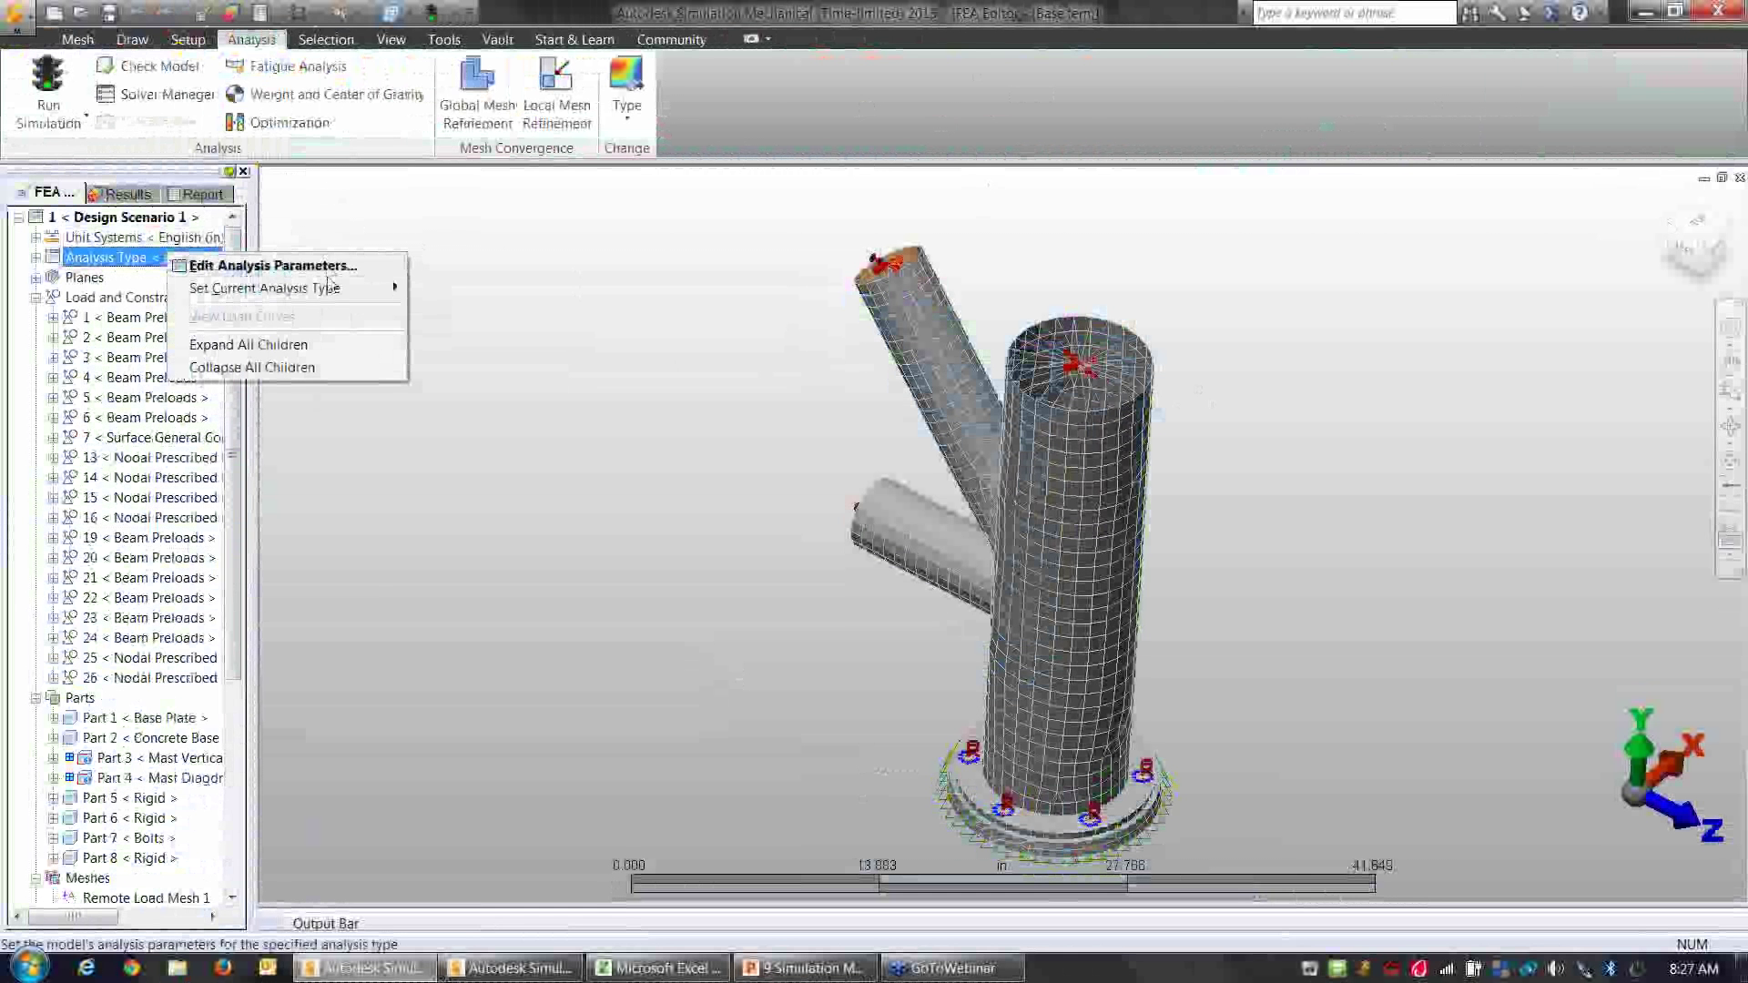
pyautogui.moveTo(328, 288)
pyautogui.moveTo(515, 292)
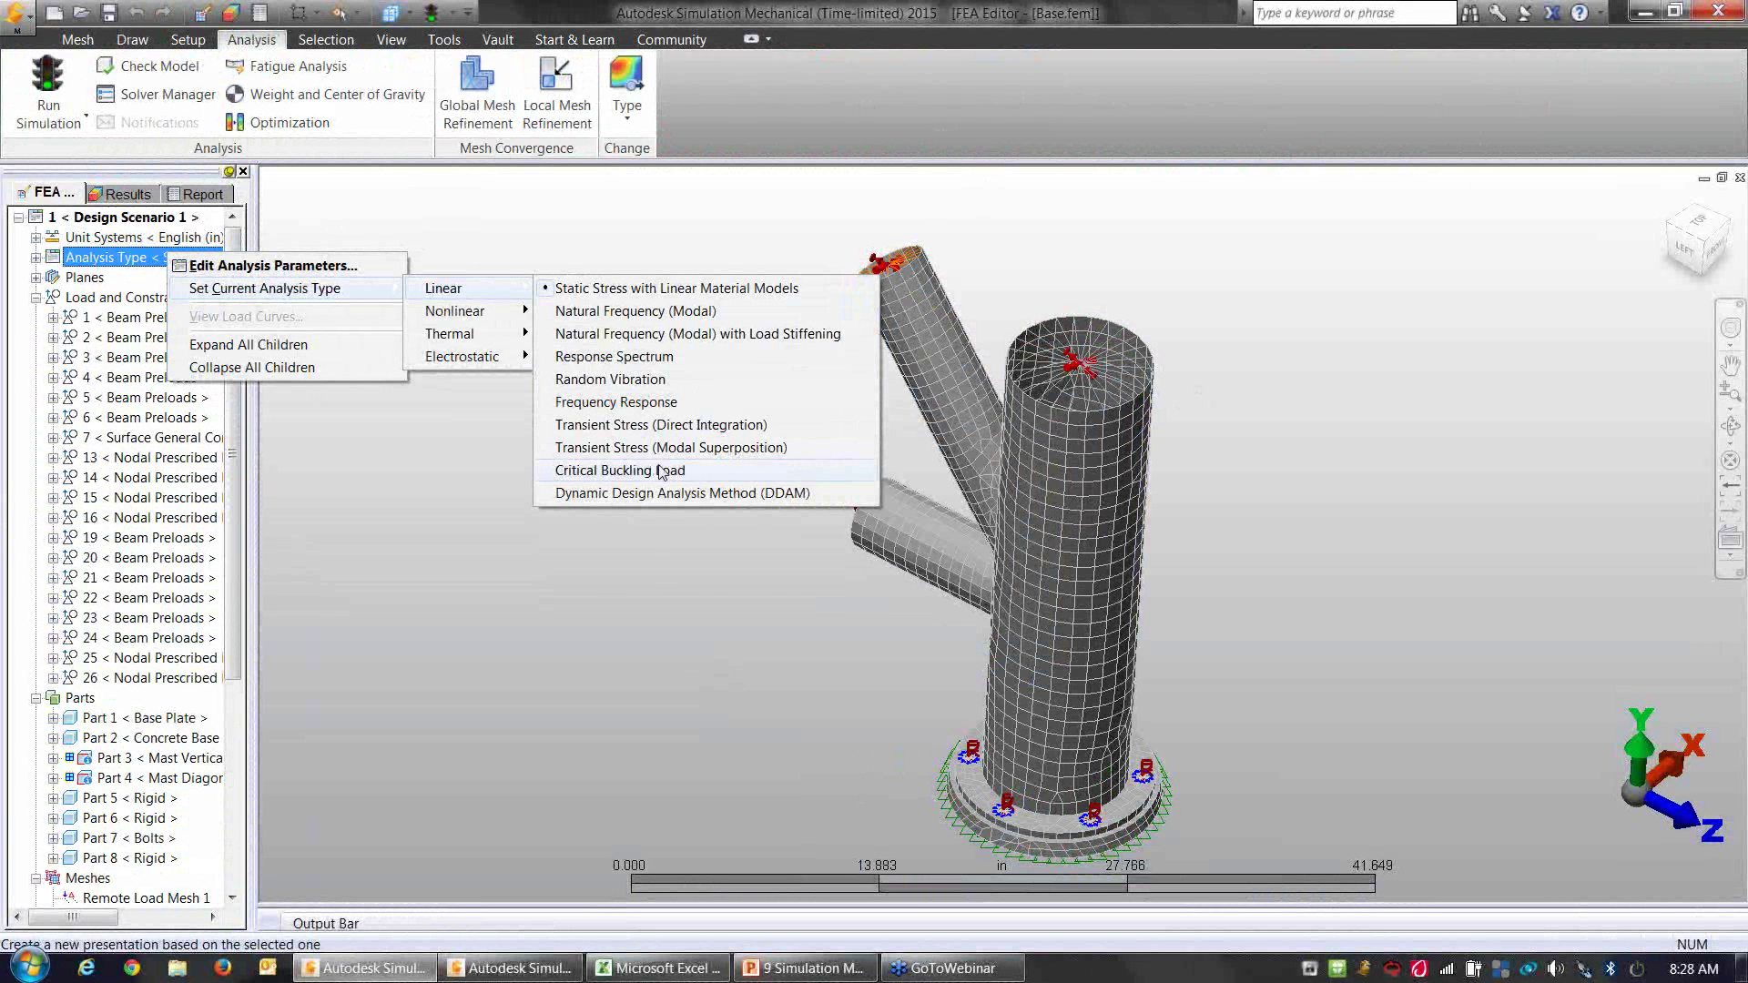
pyautogui.click(1071, 662)
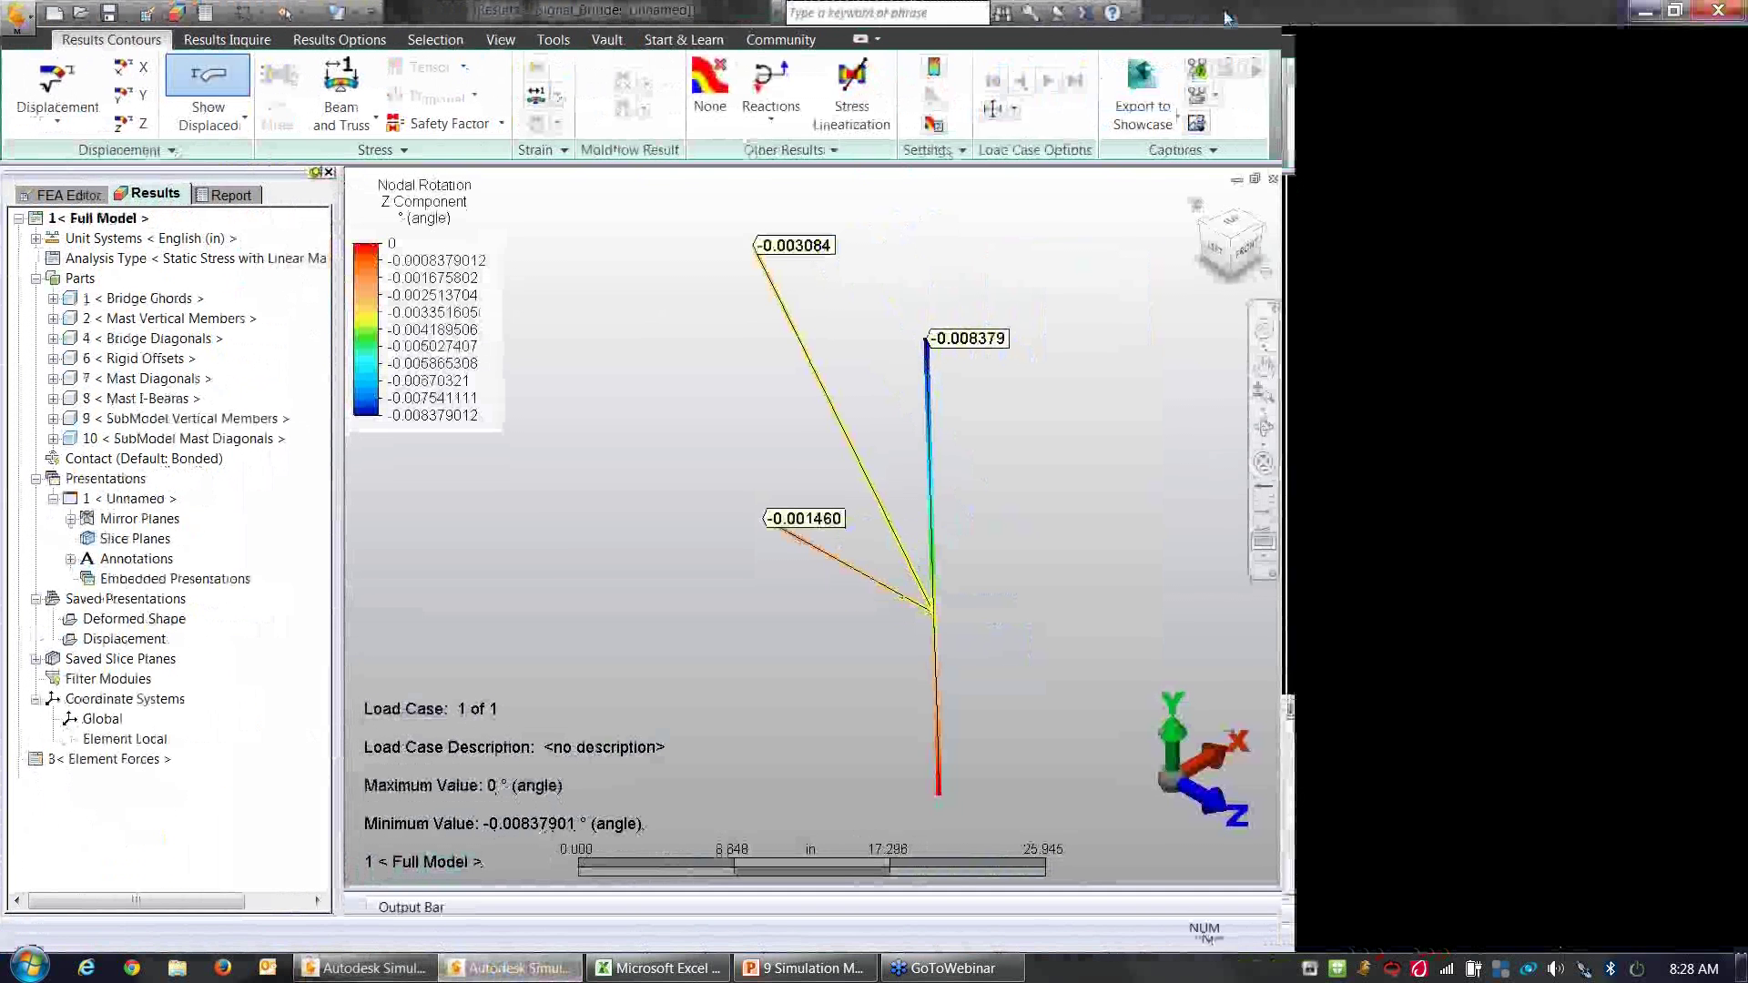
# Step: In the full signal bridge results, make the parts from Bridge Chords through Mast I-Beams visible and view the entire bridge
pyautogui.click(141, 298)
pyautogui.keyDown('shift'); pyautogui.click(146, 398); pyautogui.keyUp('shift')
pyautogui.rightClick(150, 401)
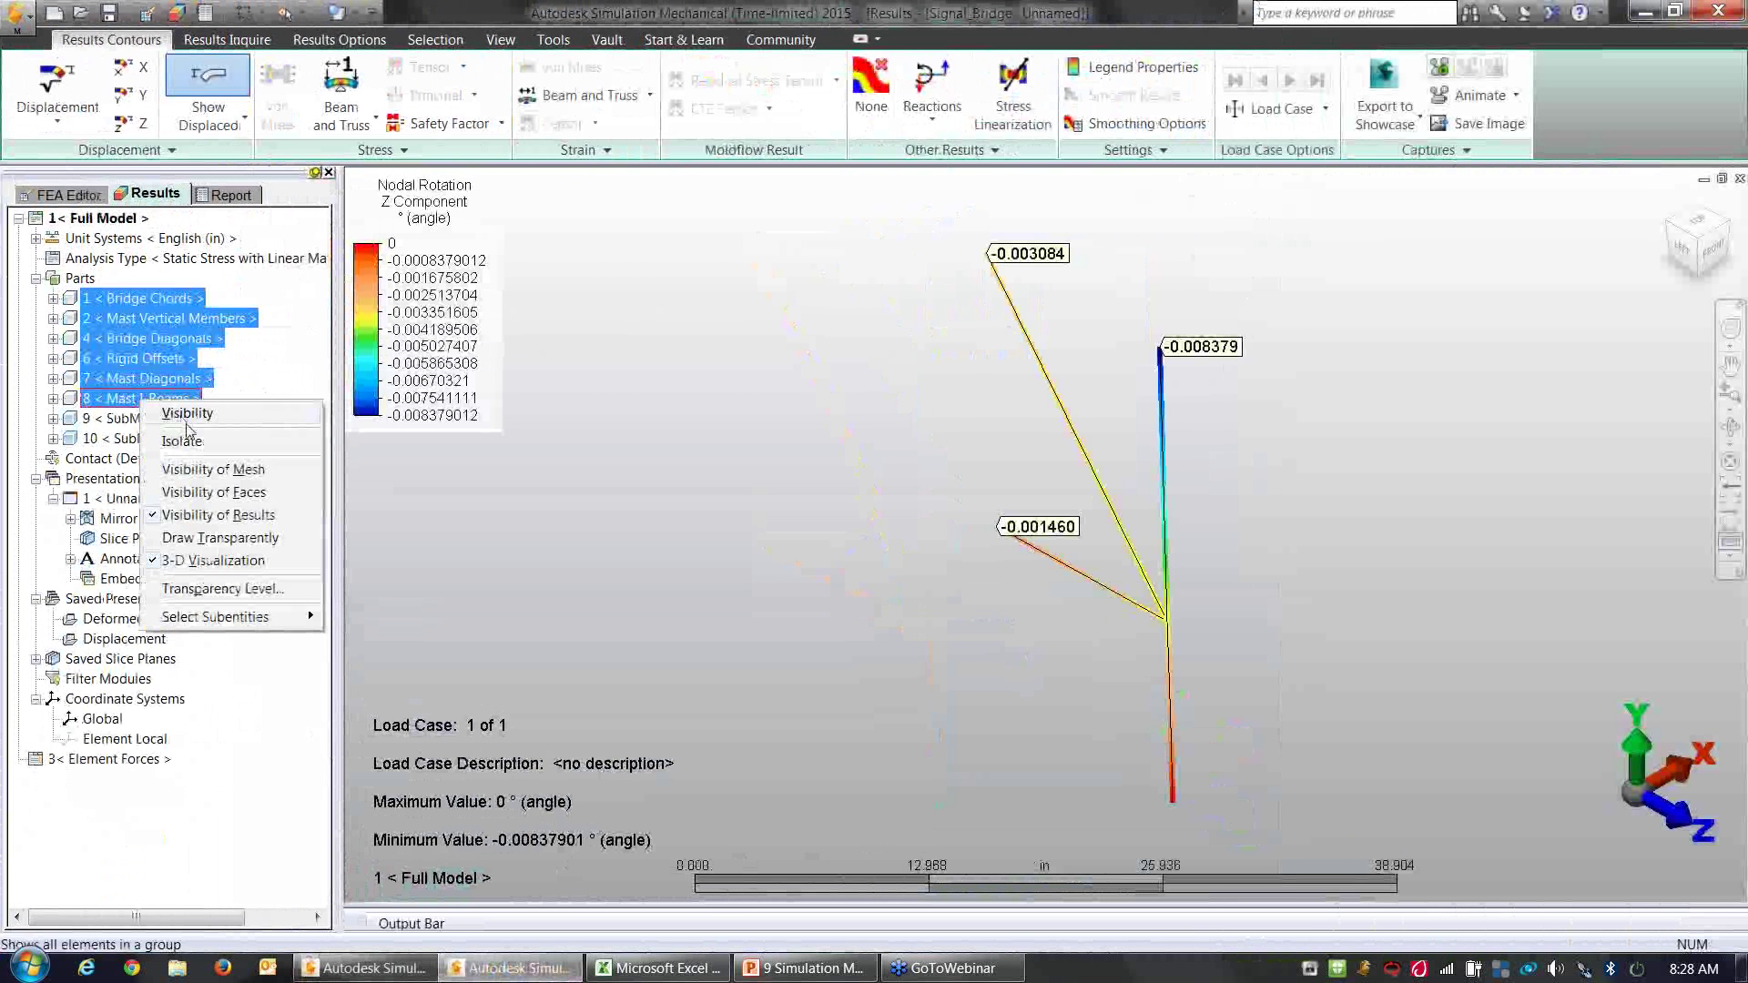
pyautogui.click(187, 414)
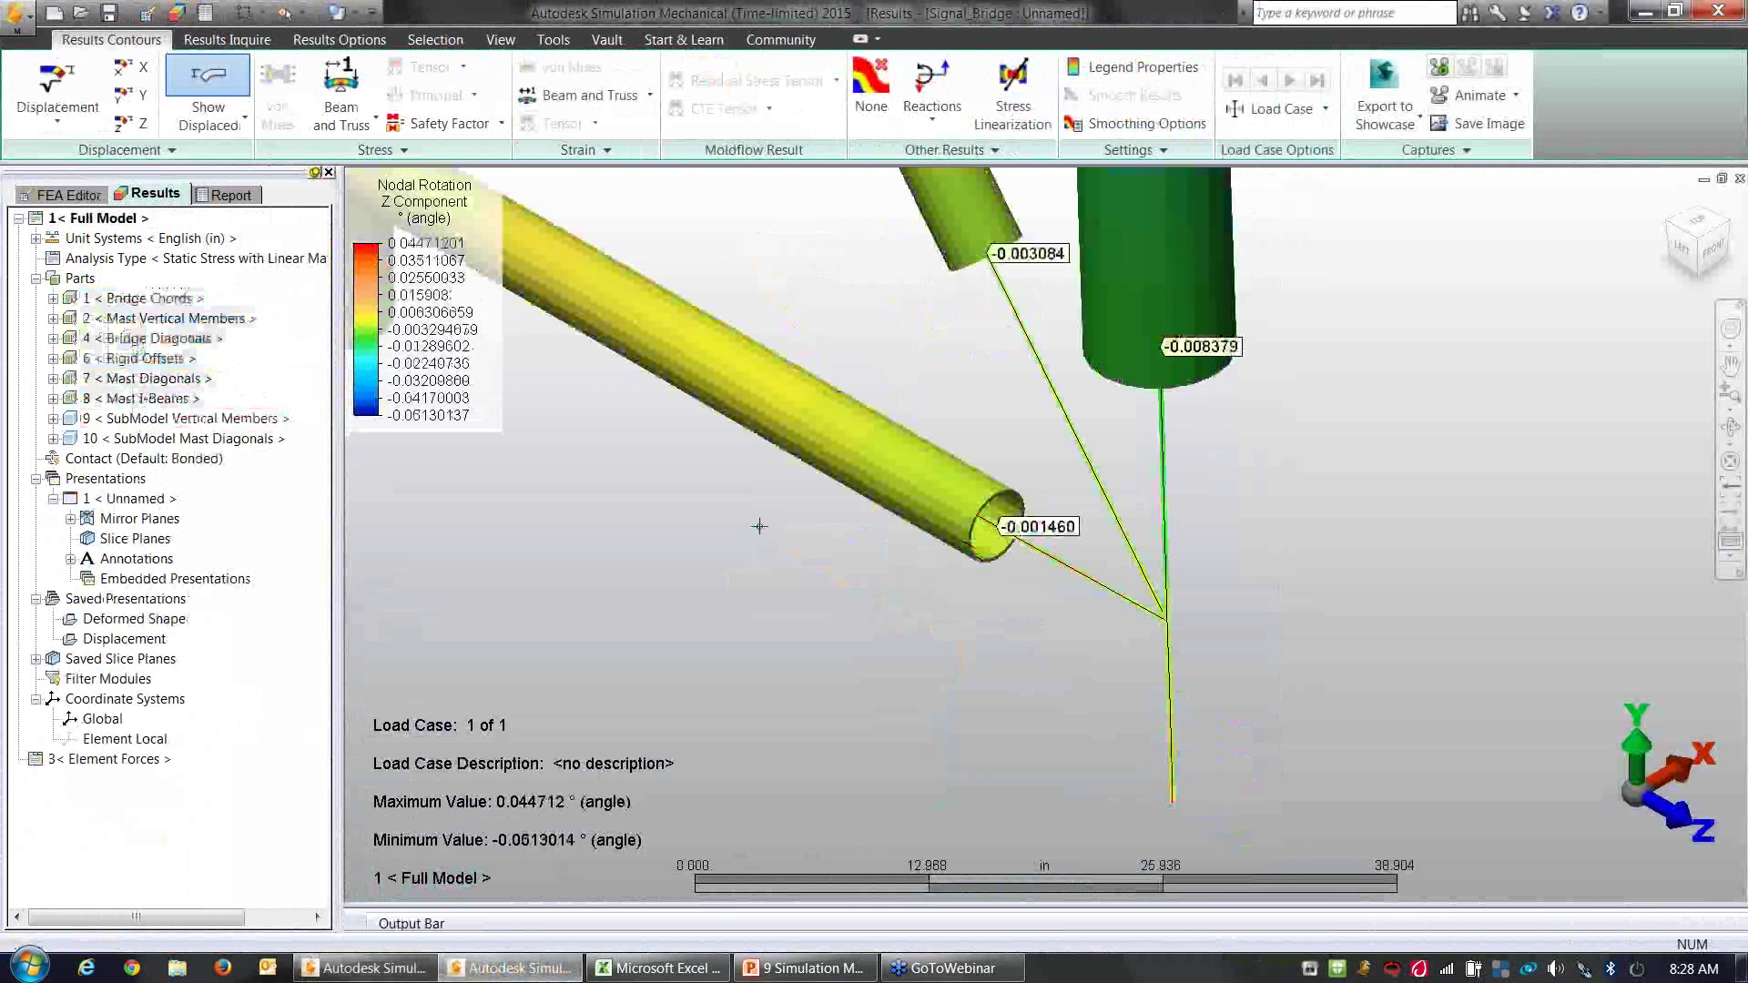
pyautogui.scroll(-4, 759, 526)
pyautogui.scroll(-5, 760, 526)
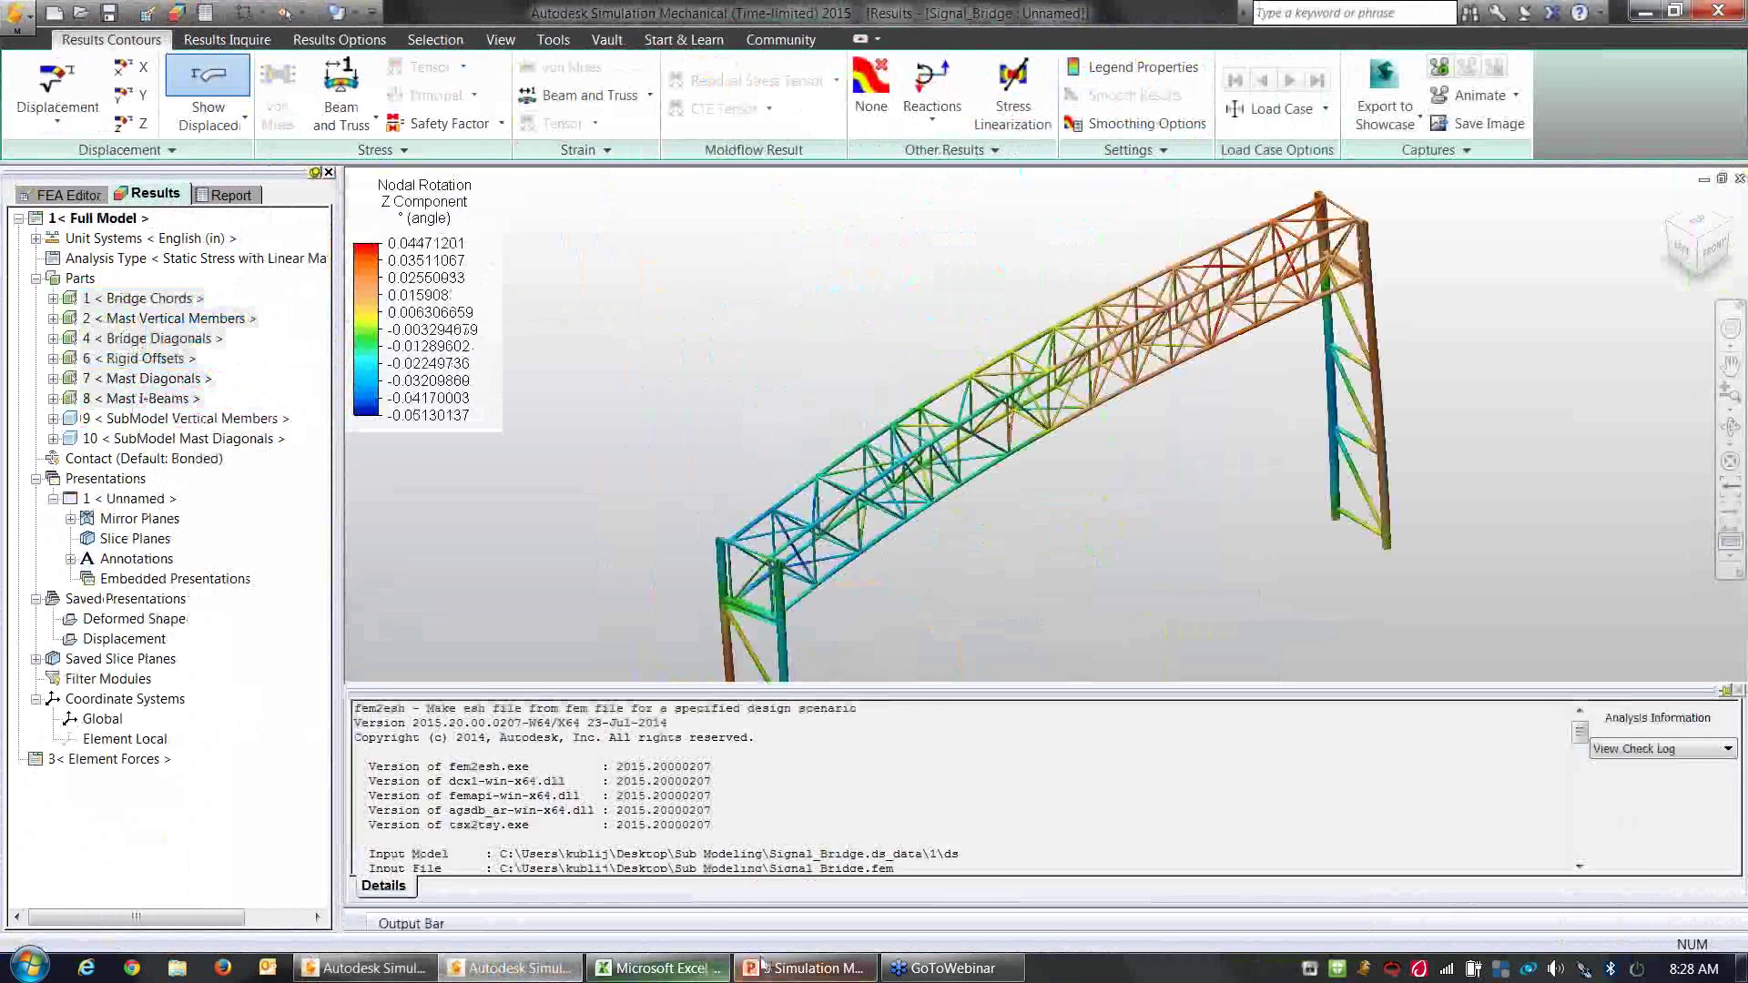
# Step: Switch to the PowerPoint webinar presentation and go to slide 11 with the question mark picture
pyautogui.click(510, 968)
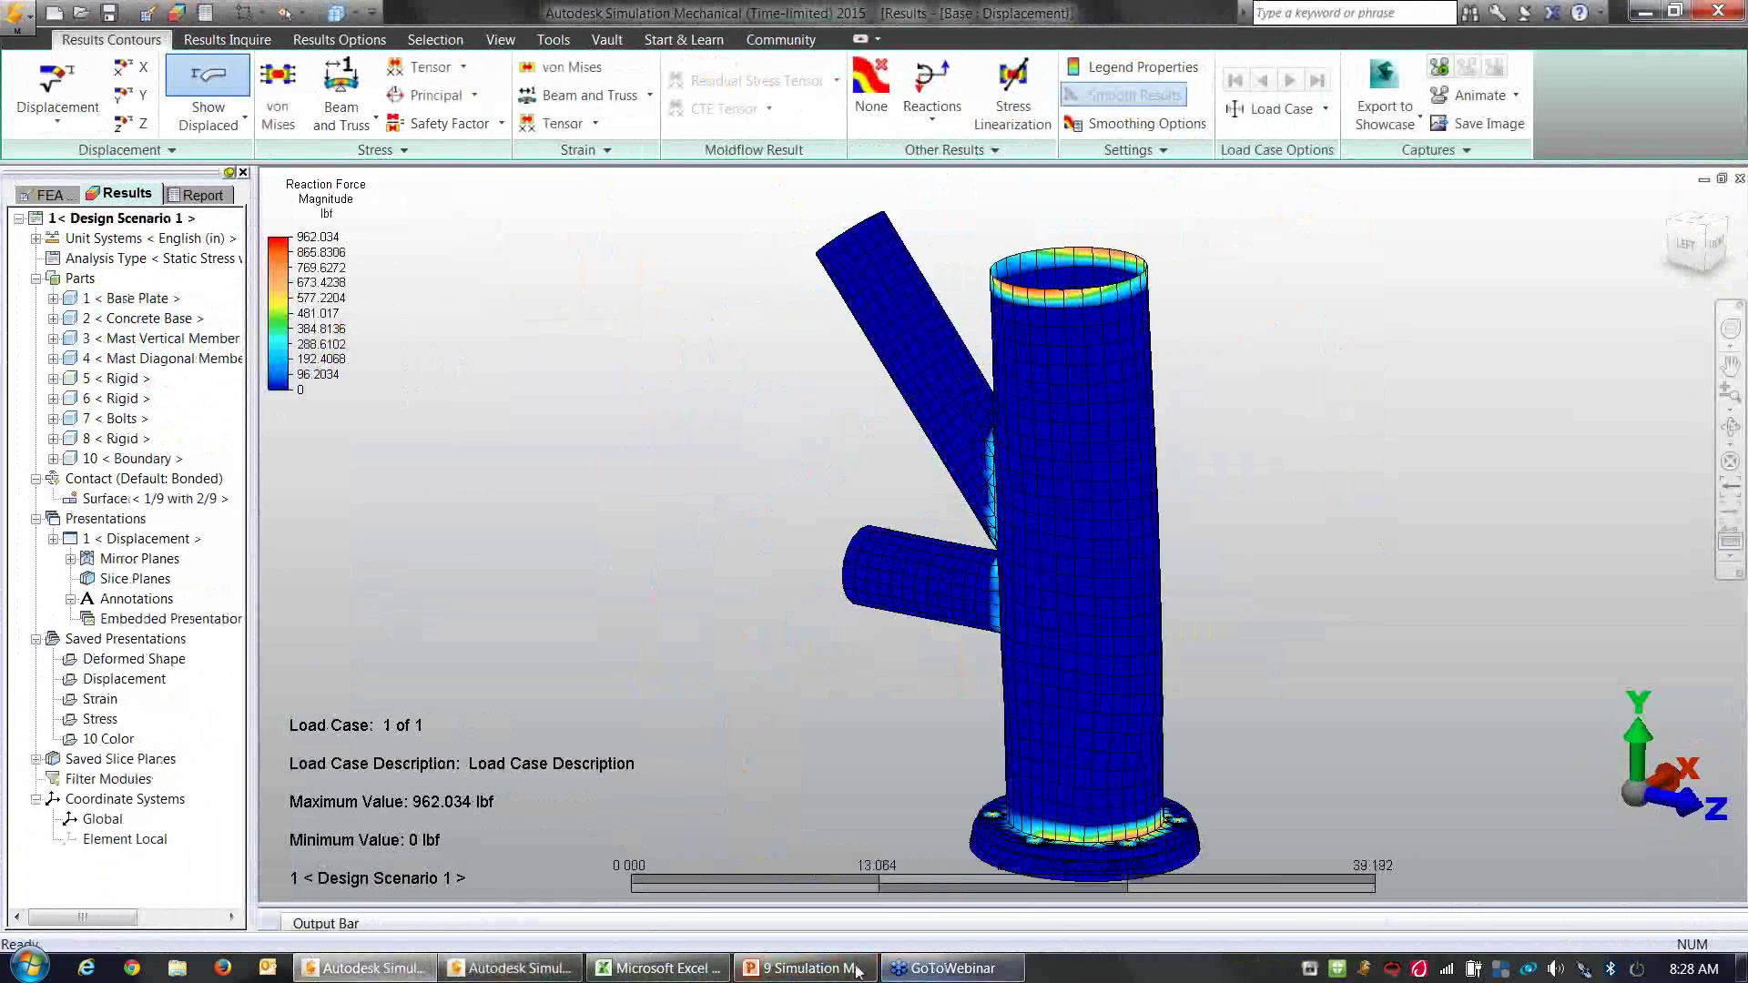
pyautogui.click(806, 968)
pyautogui.press('Down')
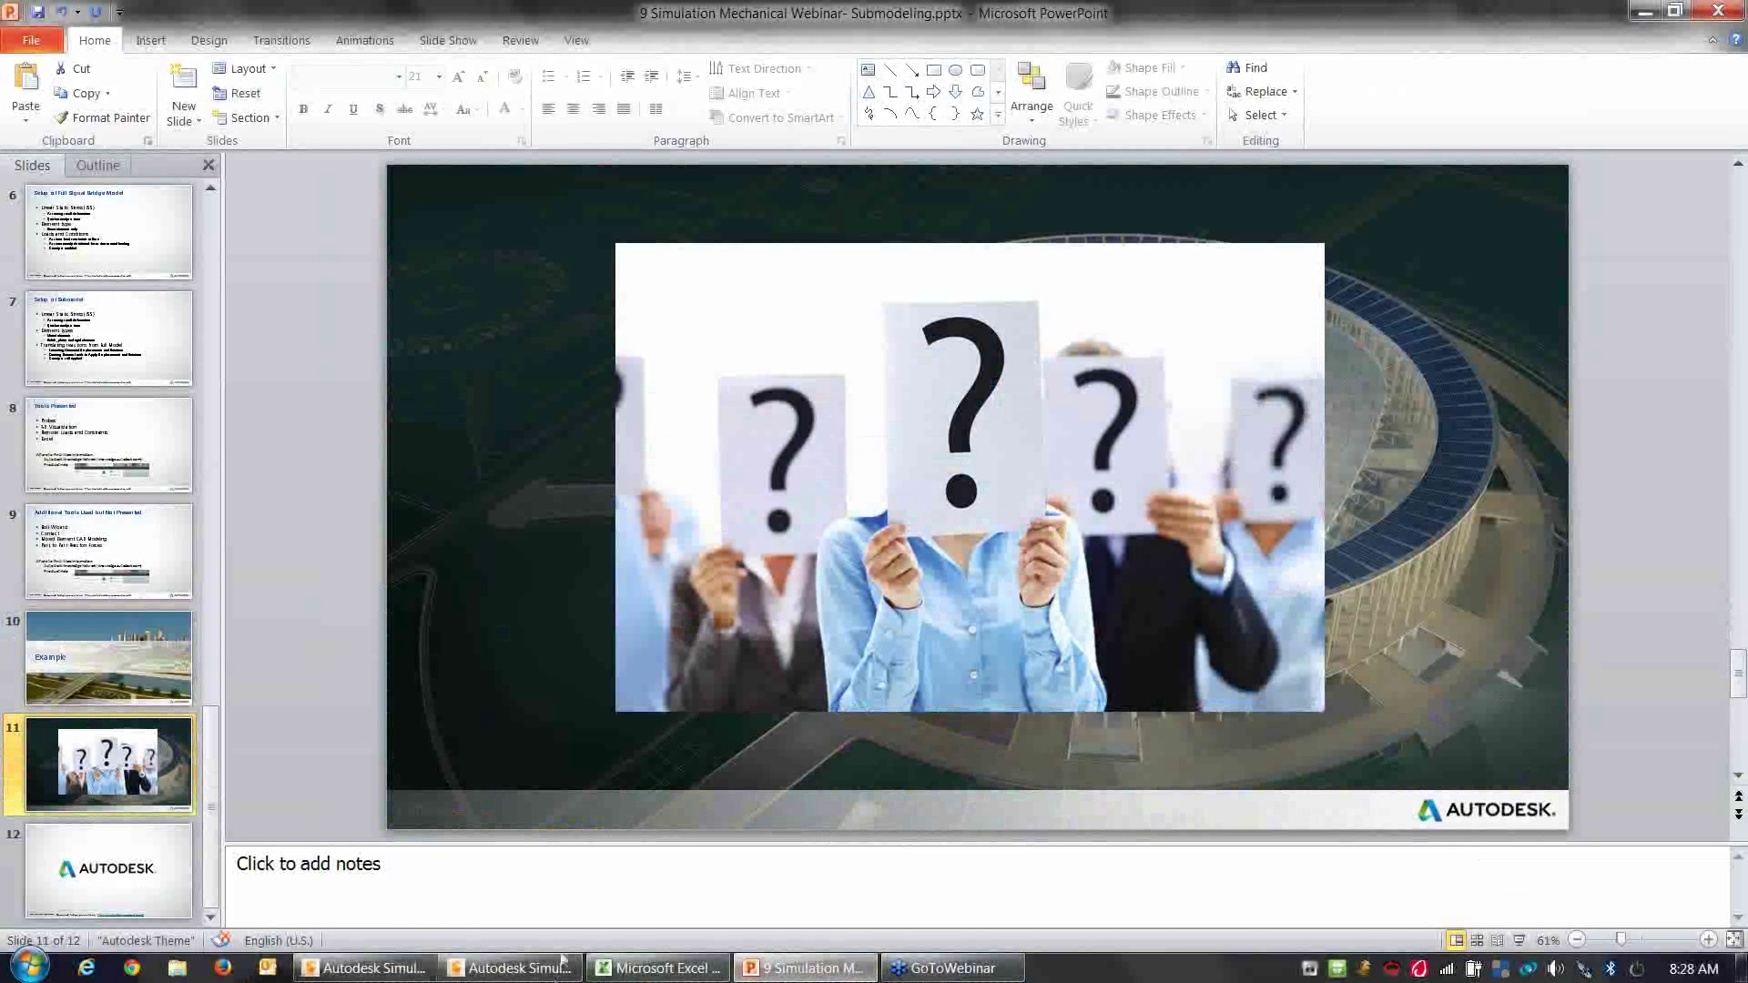
# Step: Switch back to the Base submodel results in Simulation Mechanical and inspect the reaction force contour and the rigid parts
pyautogui.click(512, 970)
pyautogui.click(369, 968)
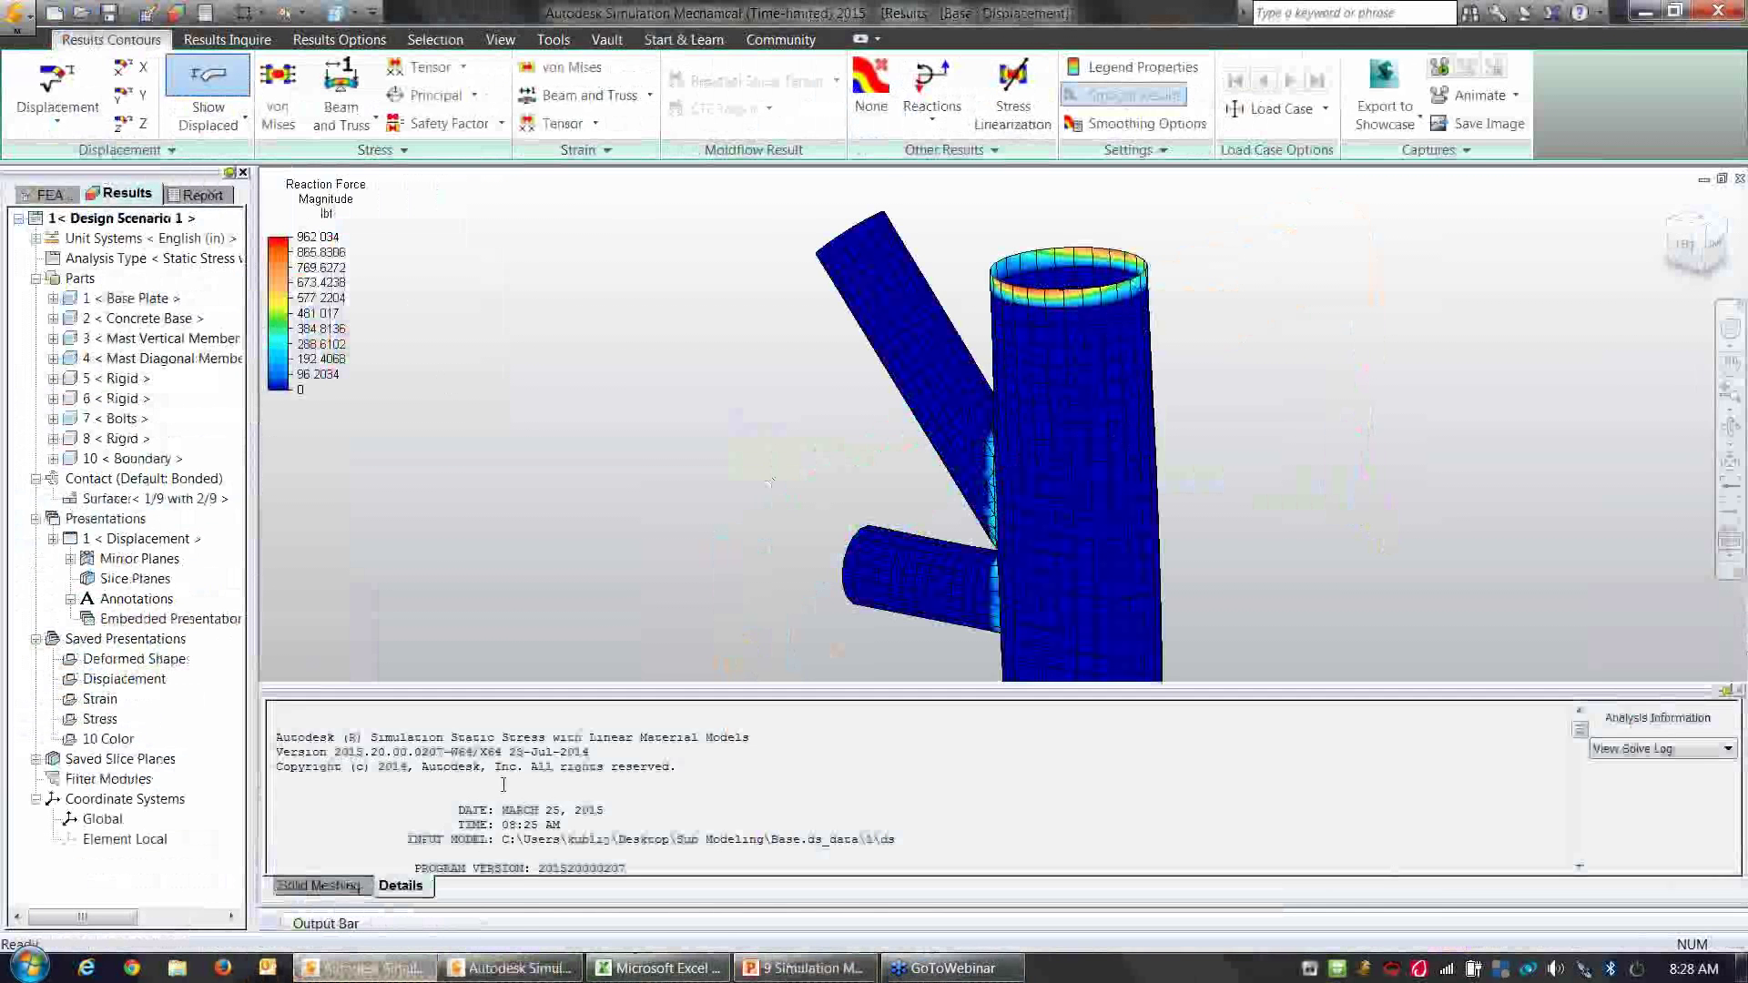
pyautogui.moveTo(753, 437); pyautogui.dragTo(1044, 511, button='middle')
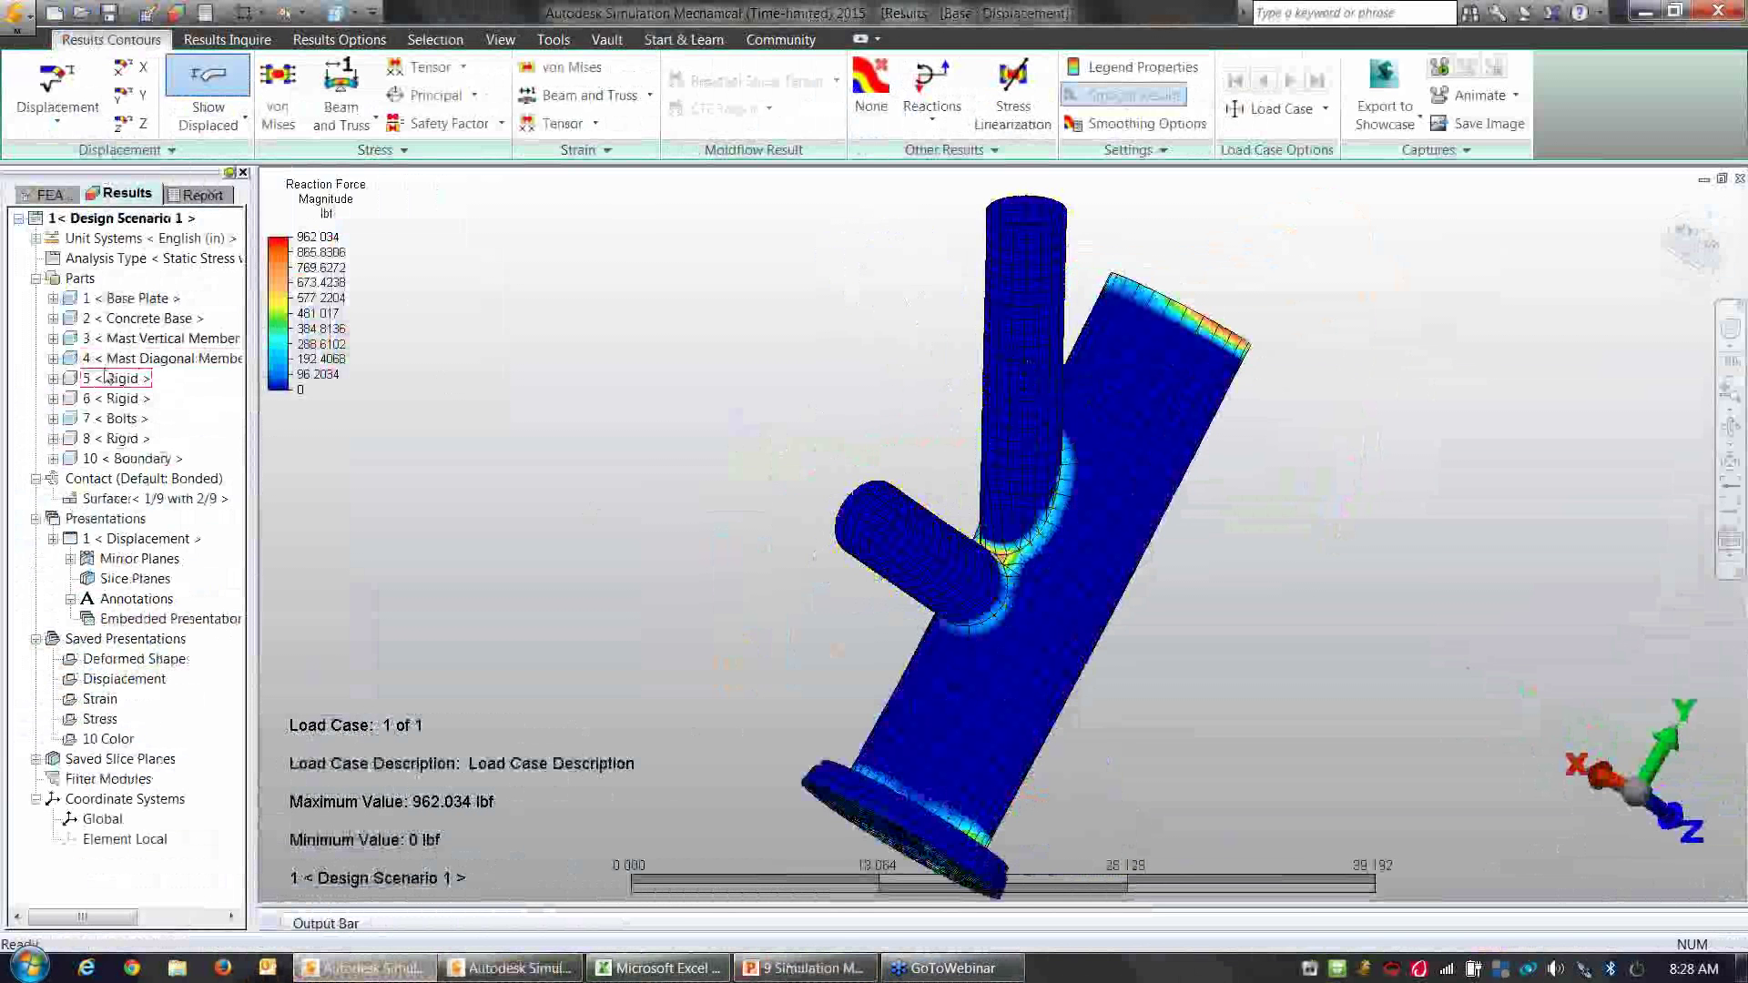
pyautogui.moveTo(111, 379); pyautogui.dragTo(133, 401)
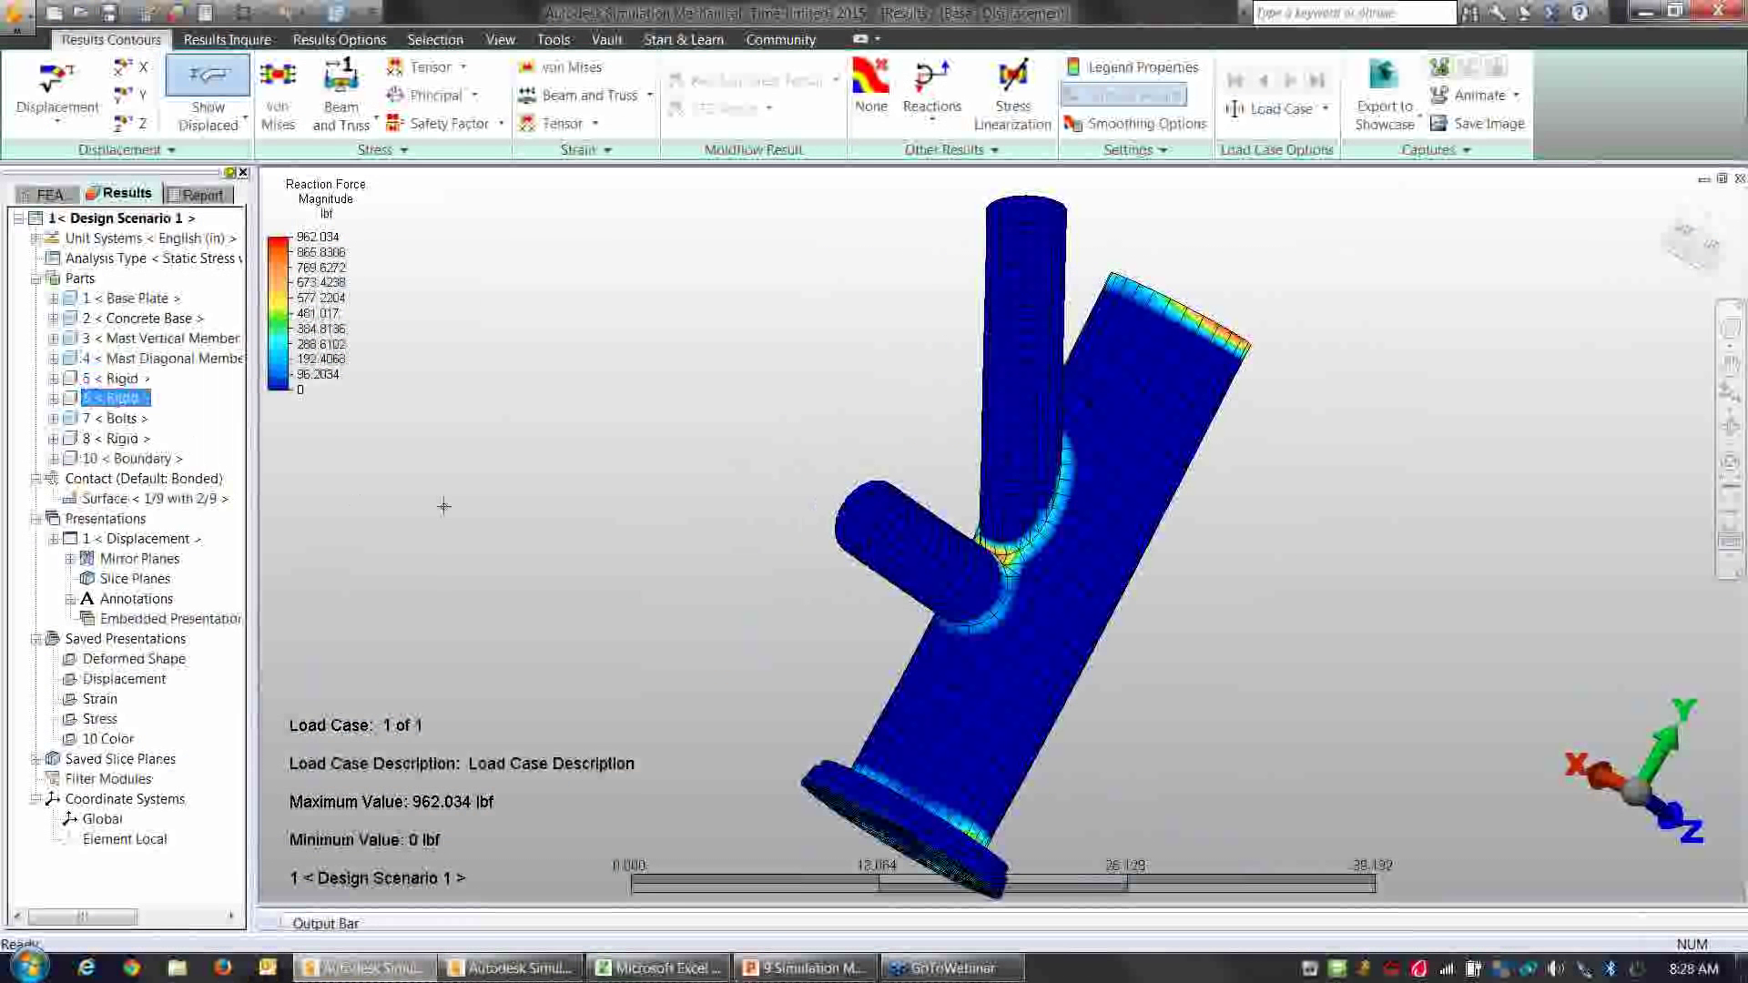
pyautogui.click(124, 446)
pyautogui.moveTo(1151, 372); pyautogui.dragTo(1331, 429, button='middle')
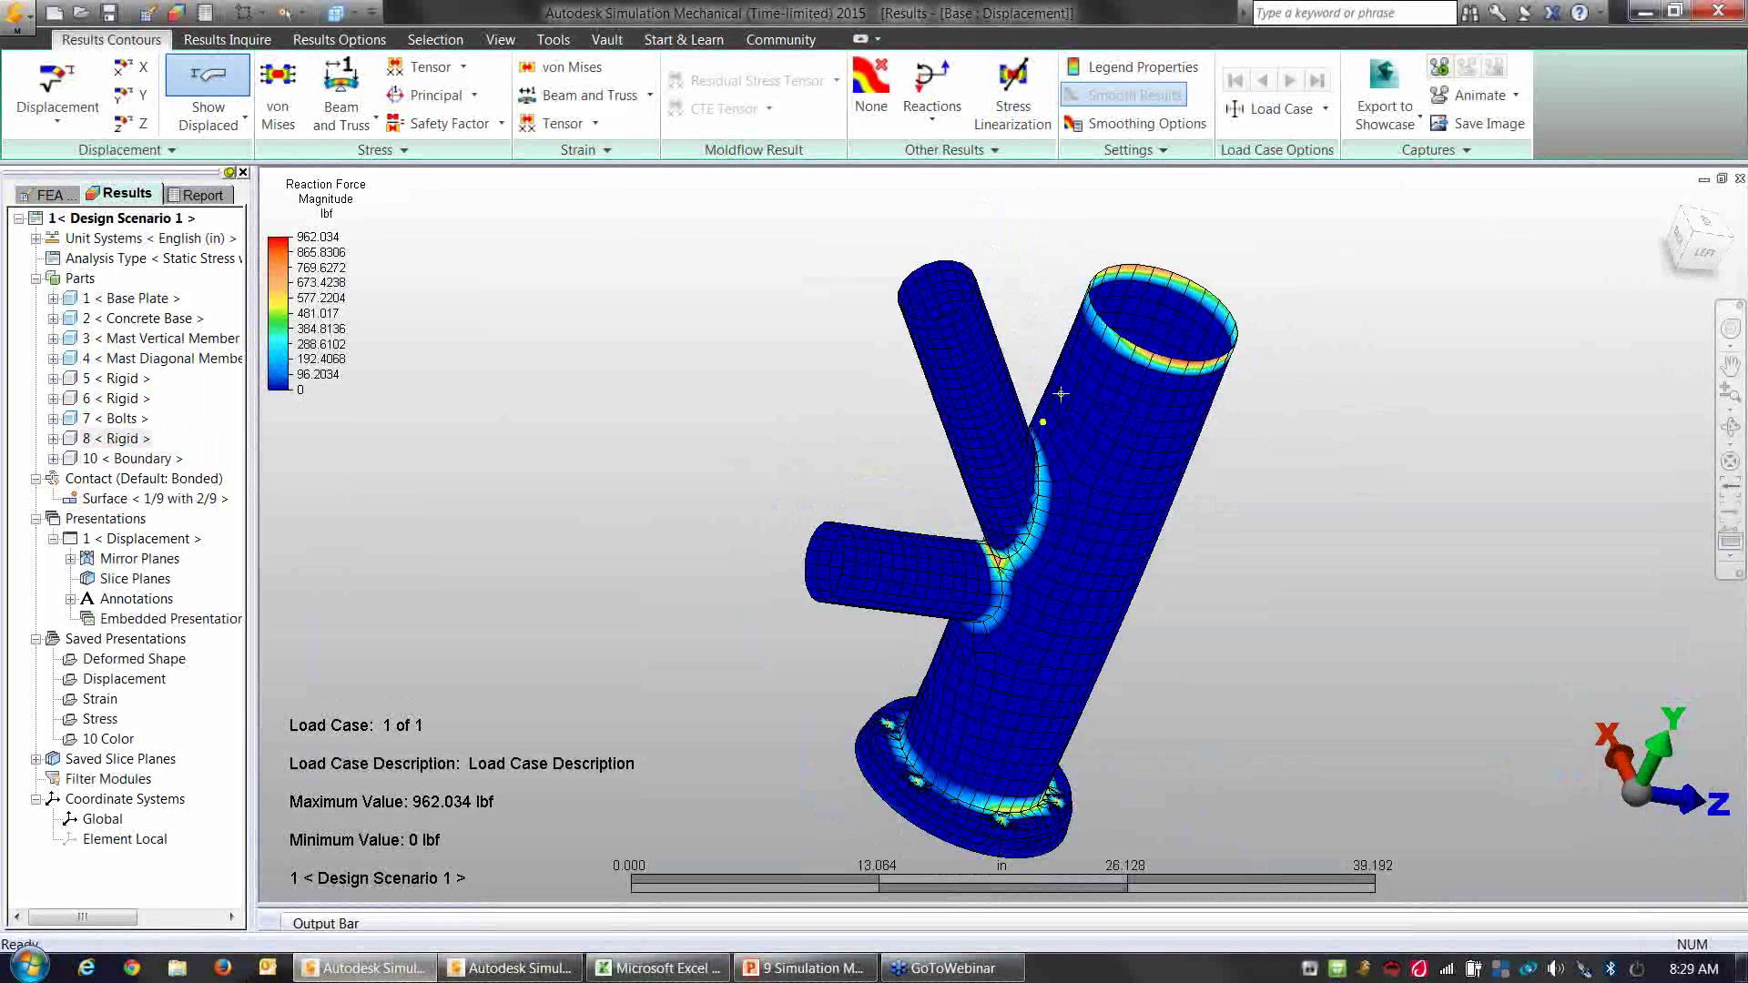
# Step: Display the residual force magnitude contour on the submodel
pyautogui.rightClick(705, 227)
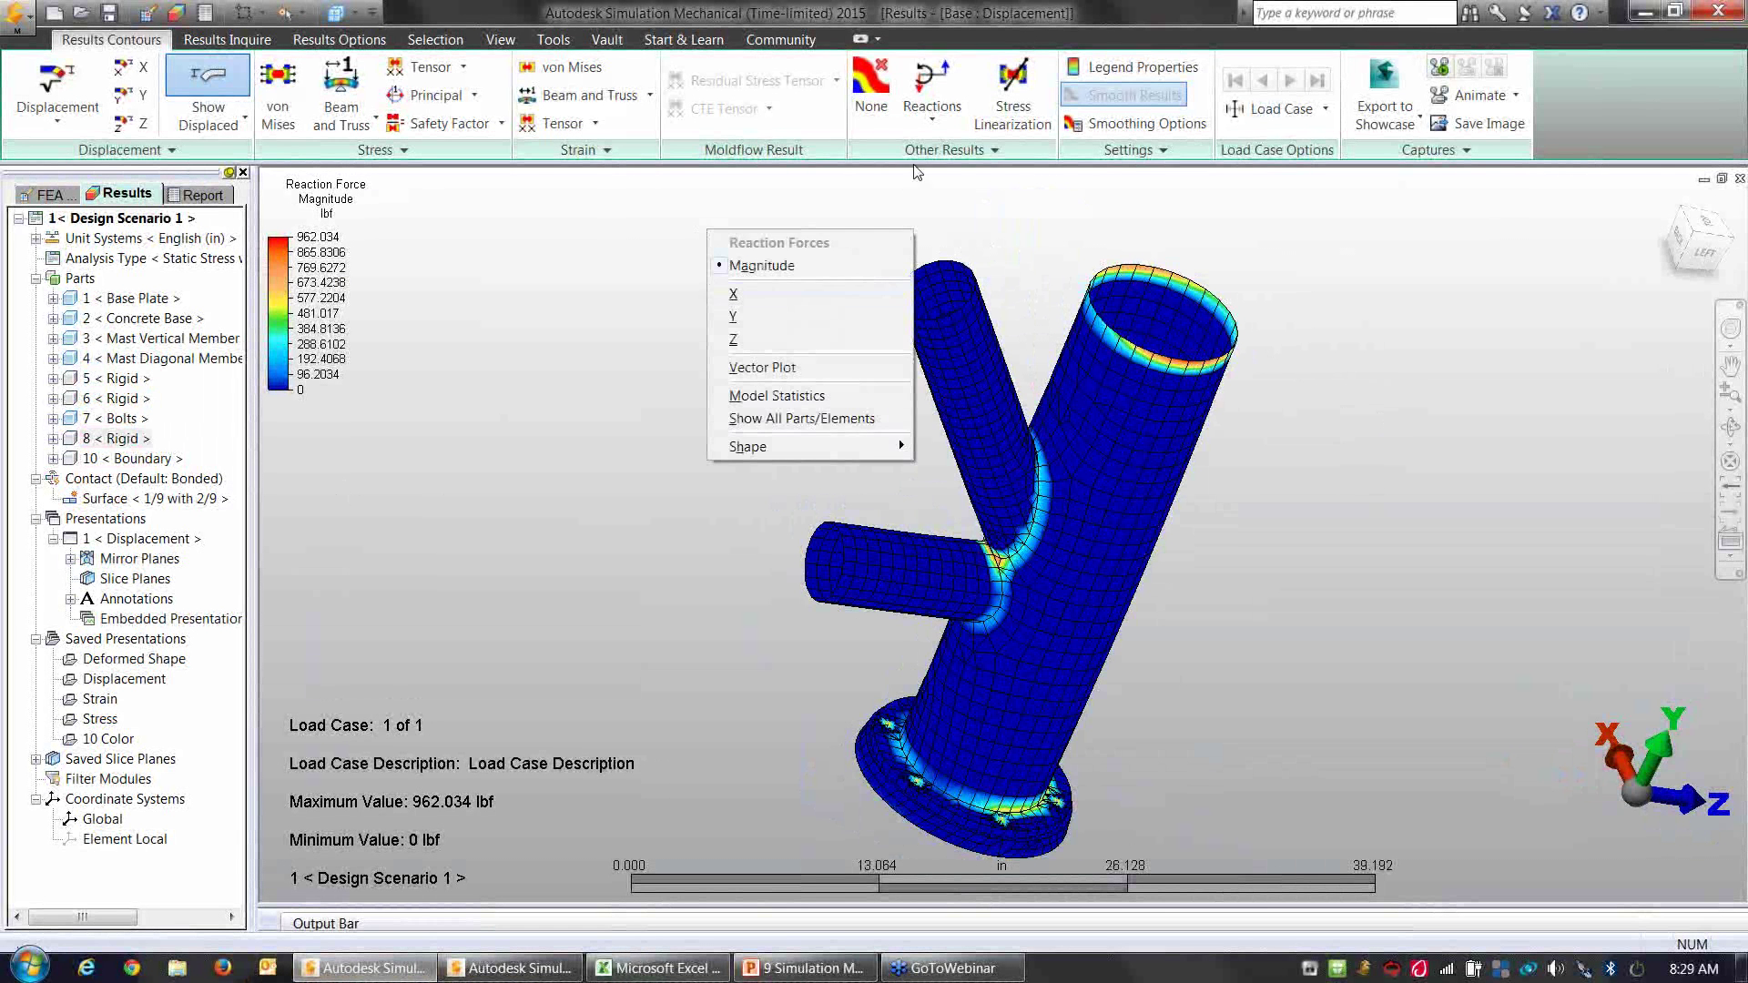
pyautogui.click(927, 127)
pyautogui.click(926, 126)
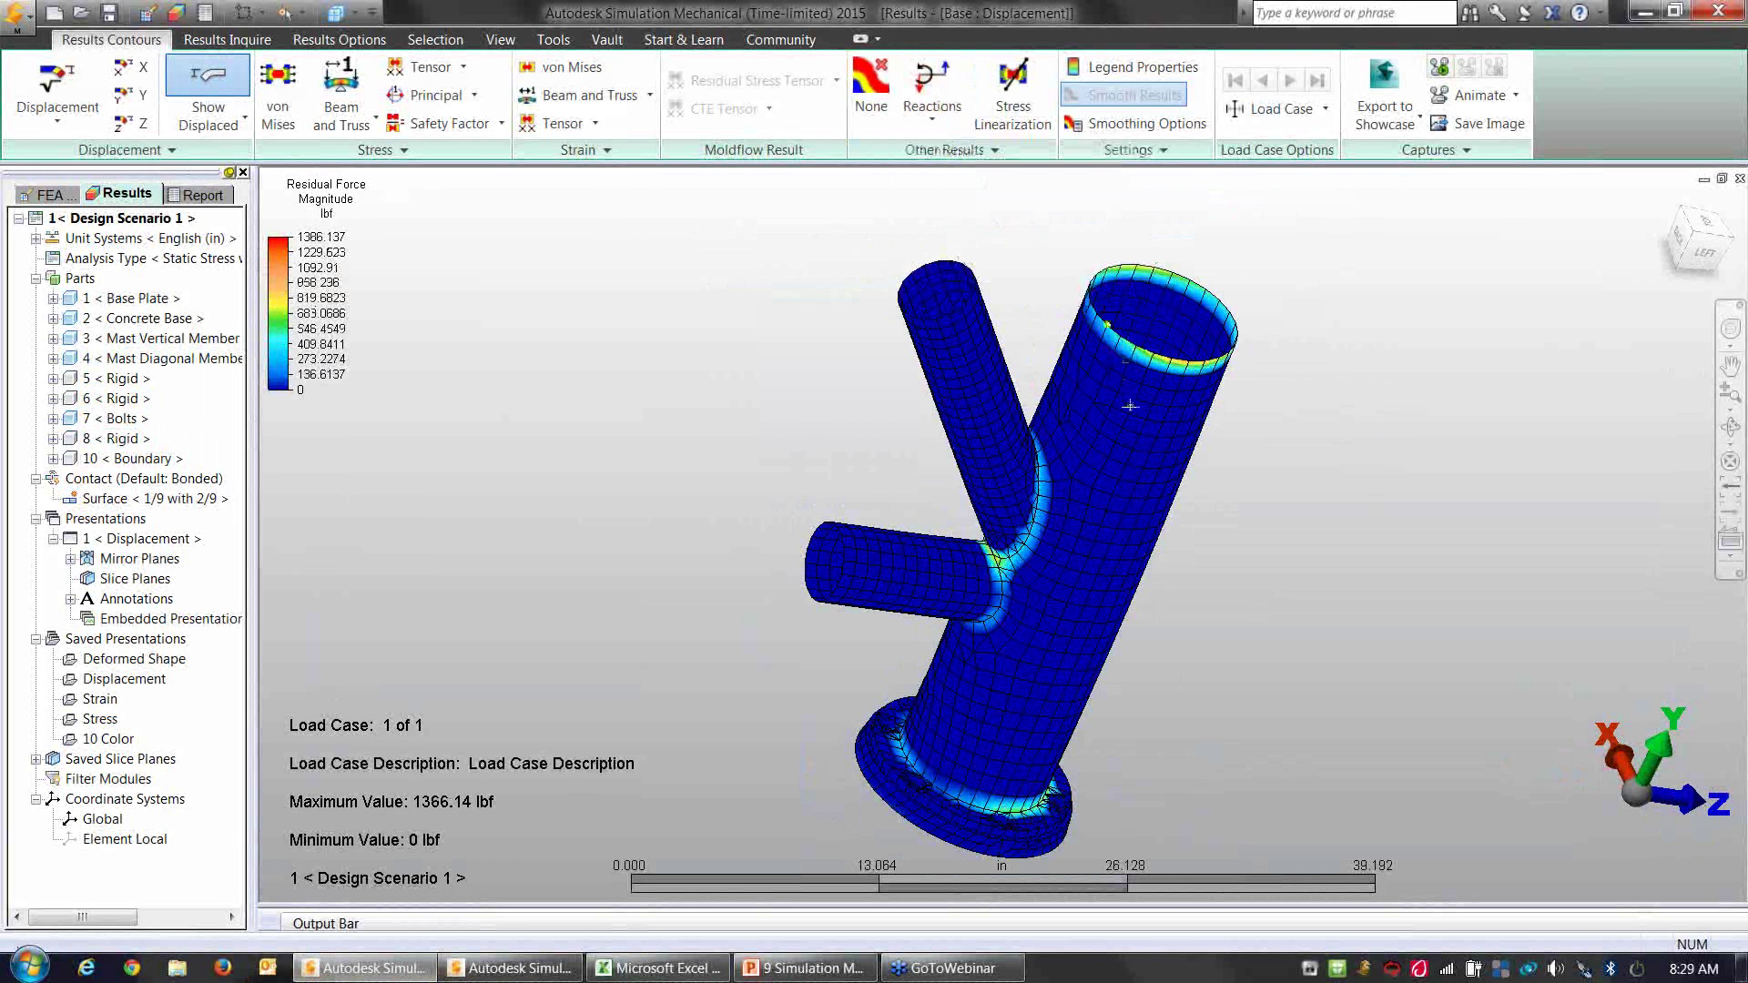
pyautogui.moveTo(1131, 487)
pyautogui.mouseDown(button='middle')
pyautogui.moveTo(1016, 411)
pyautogui.moveTo(1115, 477)
pyautogui.mouseUp(button='middle')
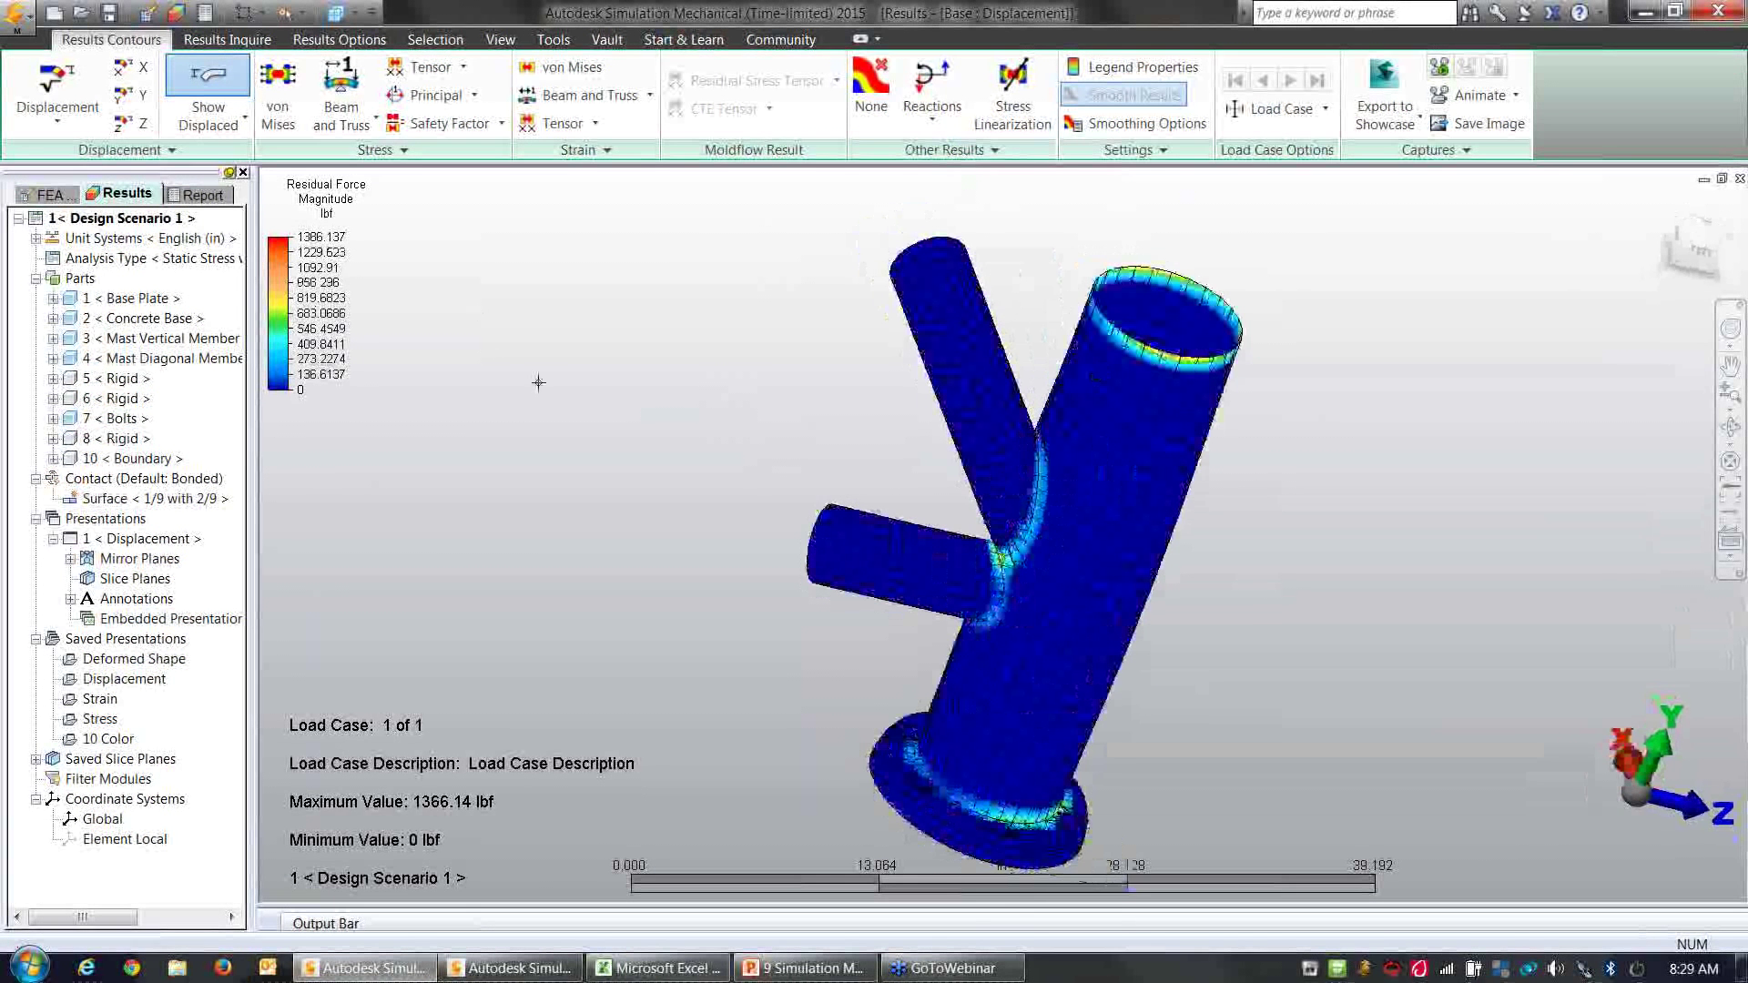
# Step: Make rigid part 5 visible and examine the residual force at the open end of the upper diagonal pipe
pyautogui.rightClick(105, 381)
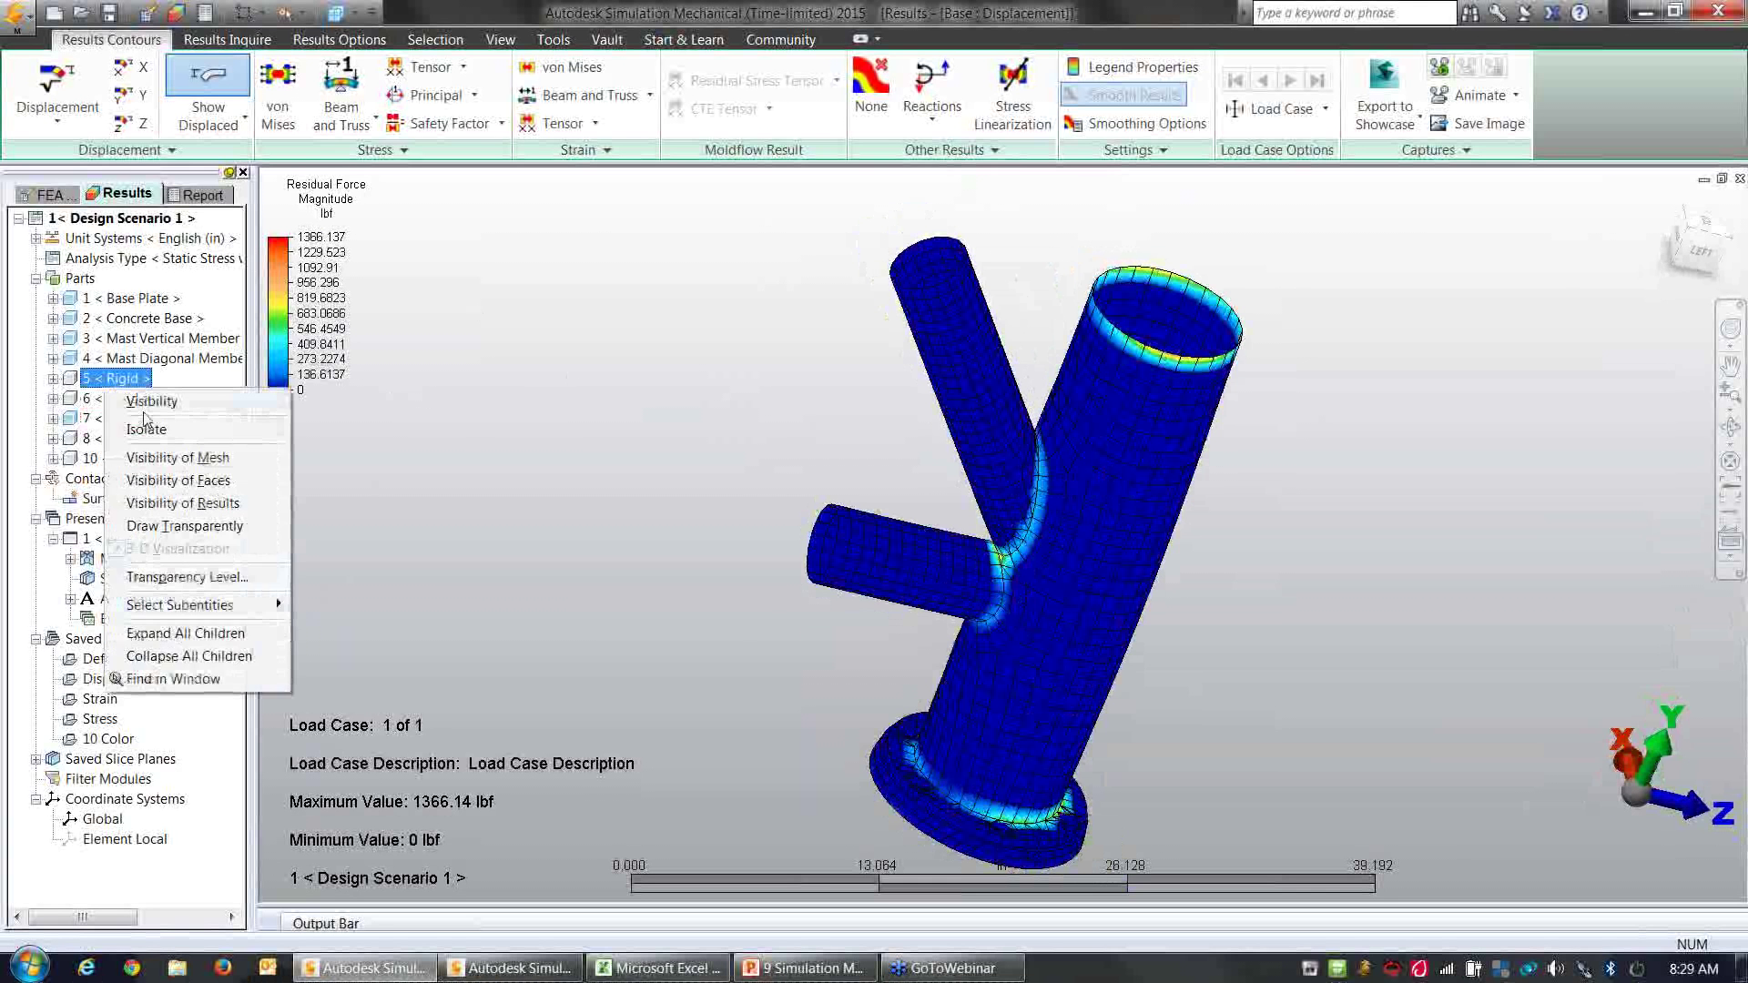
pyautogui.click(145, 403)
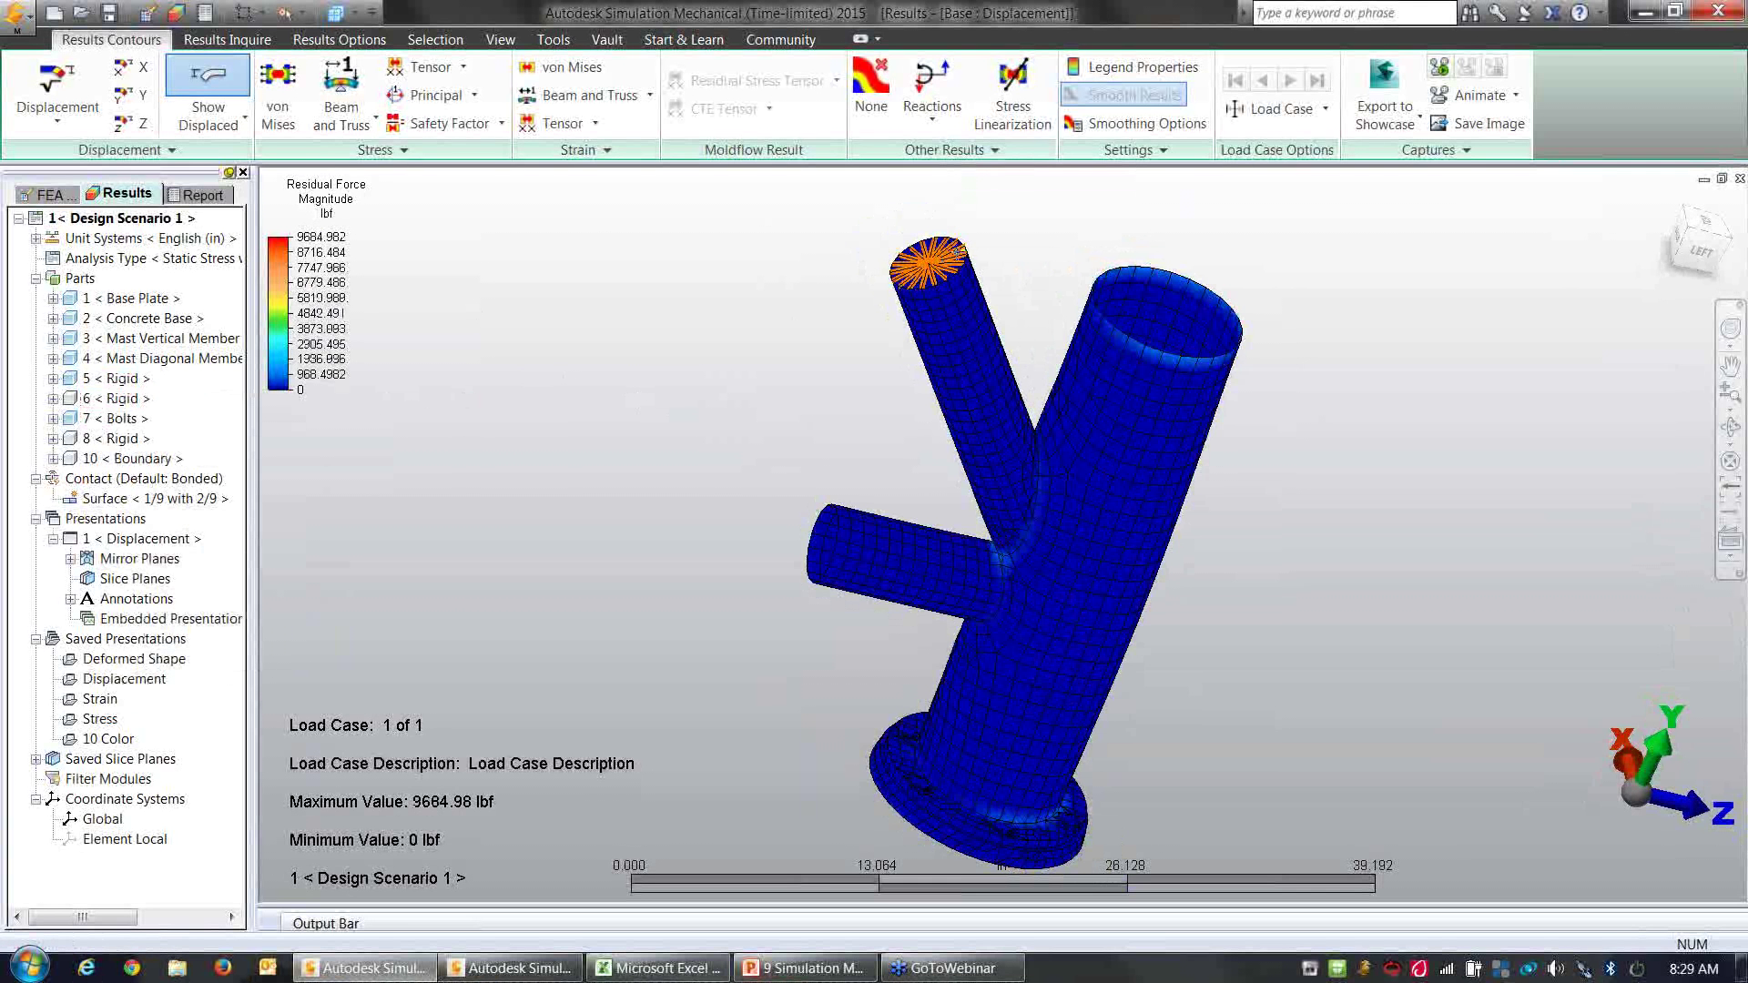
pyautogui.rightClick(596, 346)
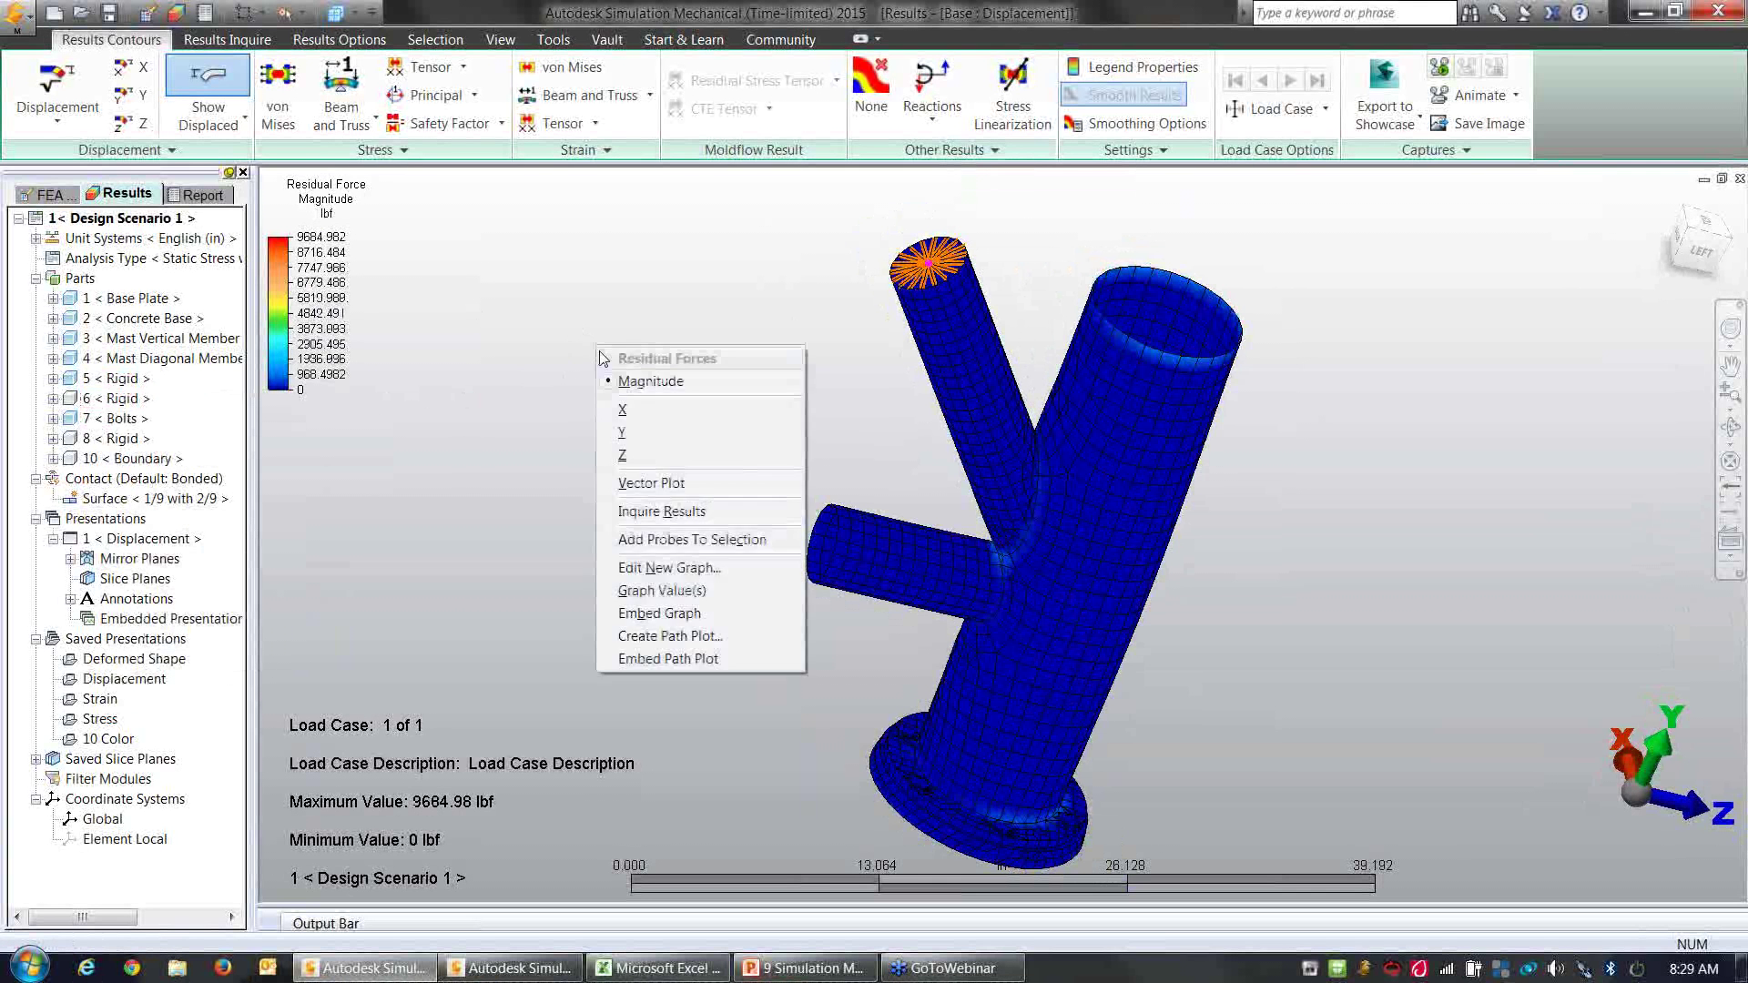
pyautogui.click(500, 337)
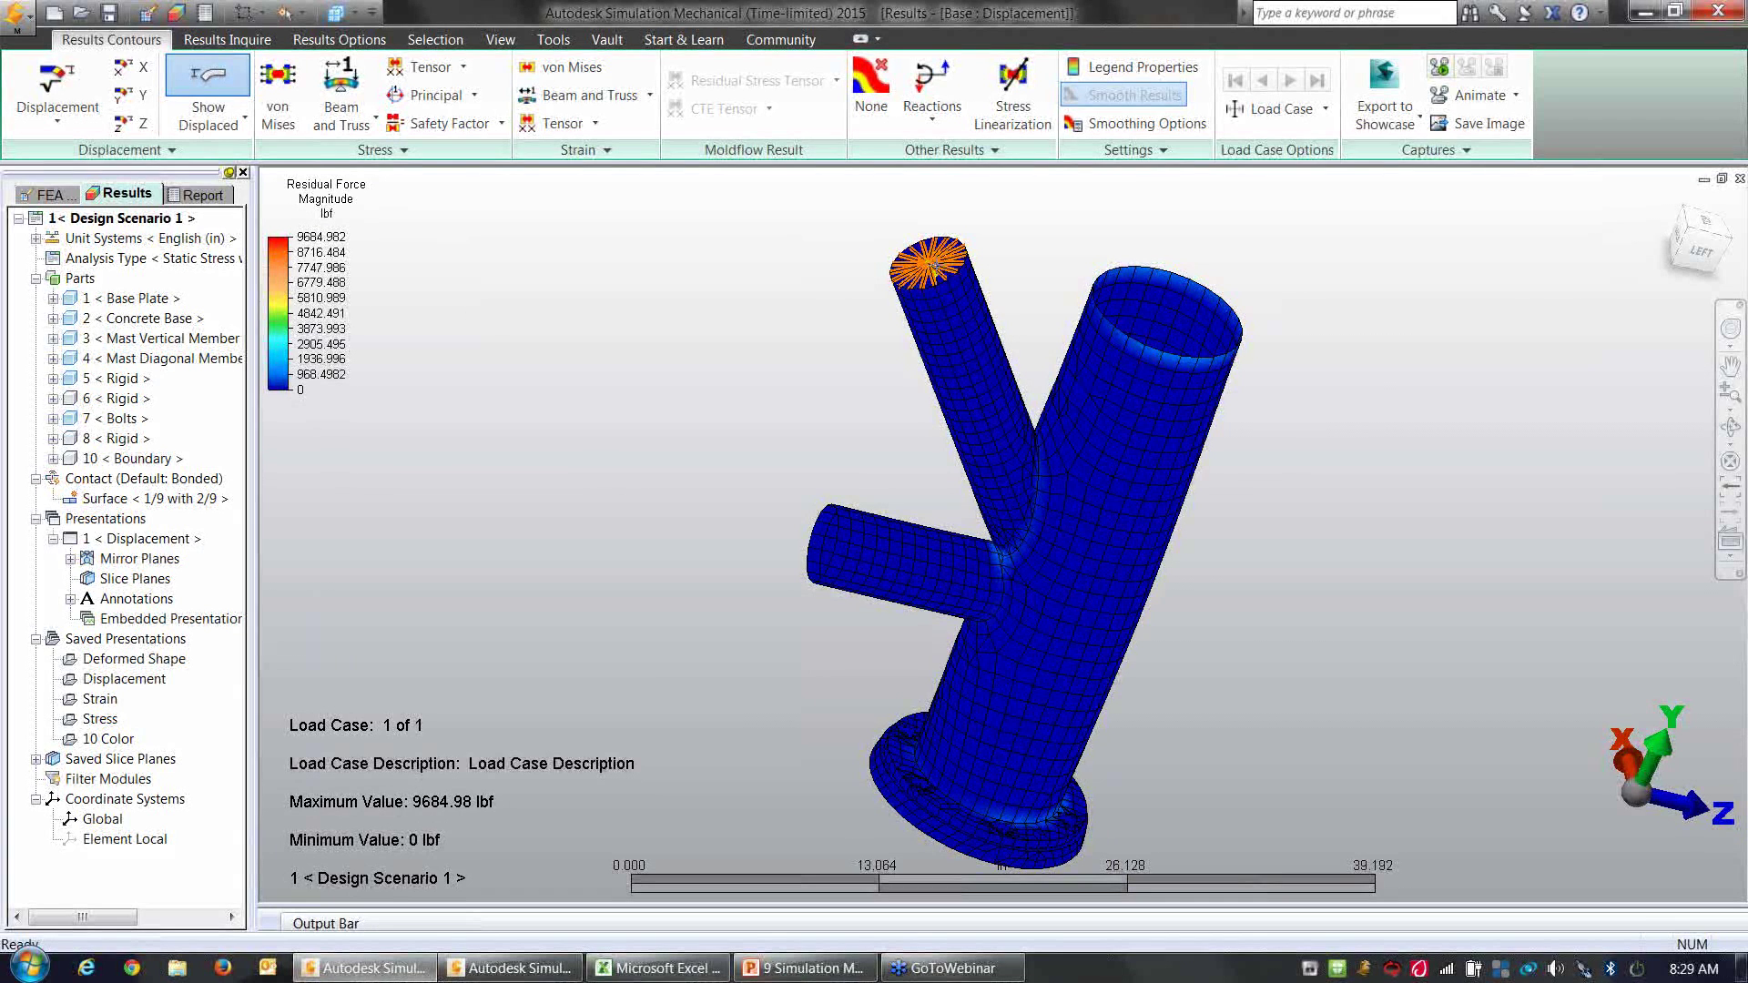
pyautogui.scroll(5, 866, 324)
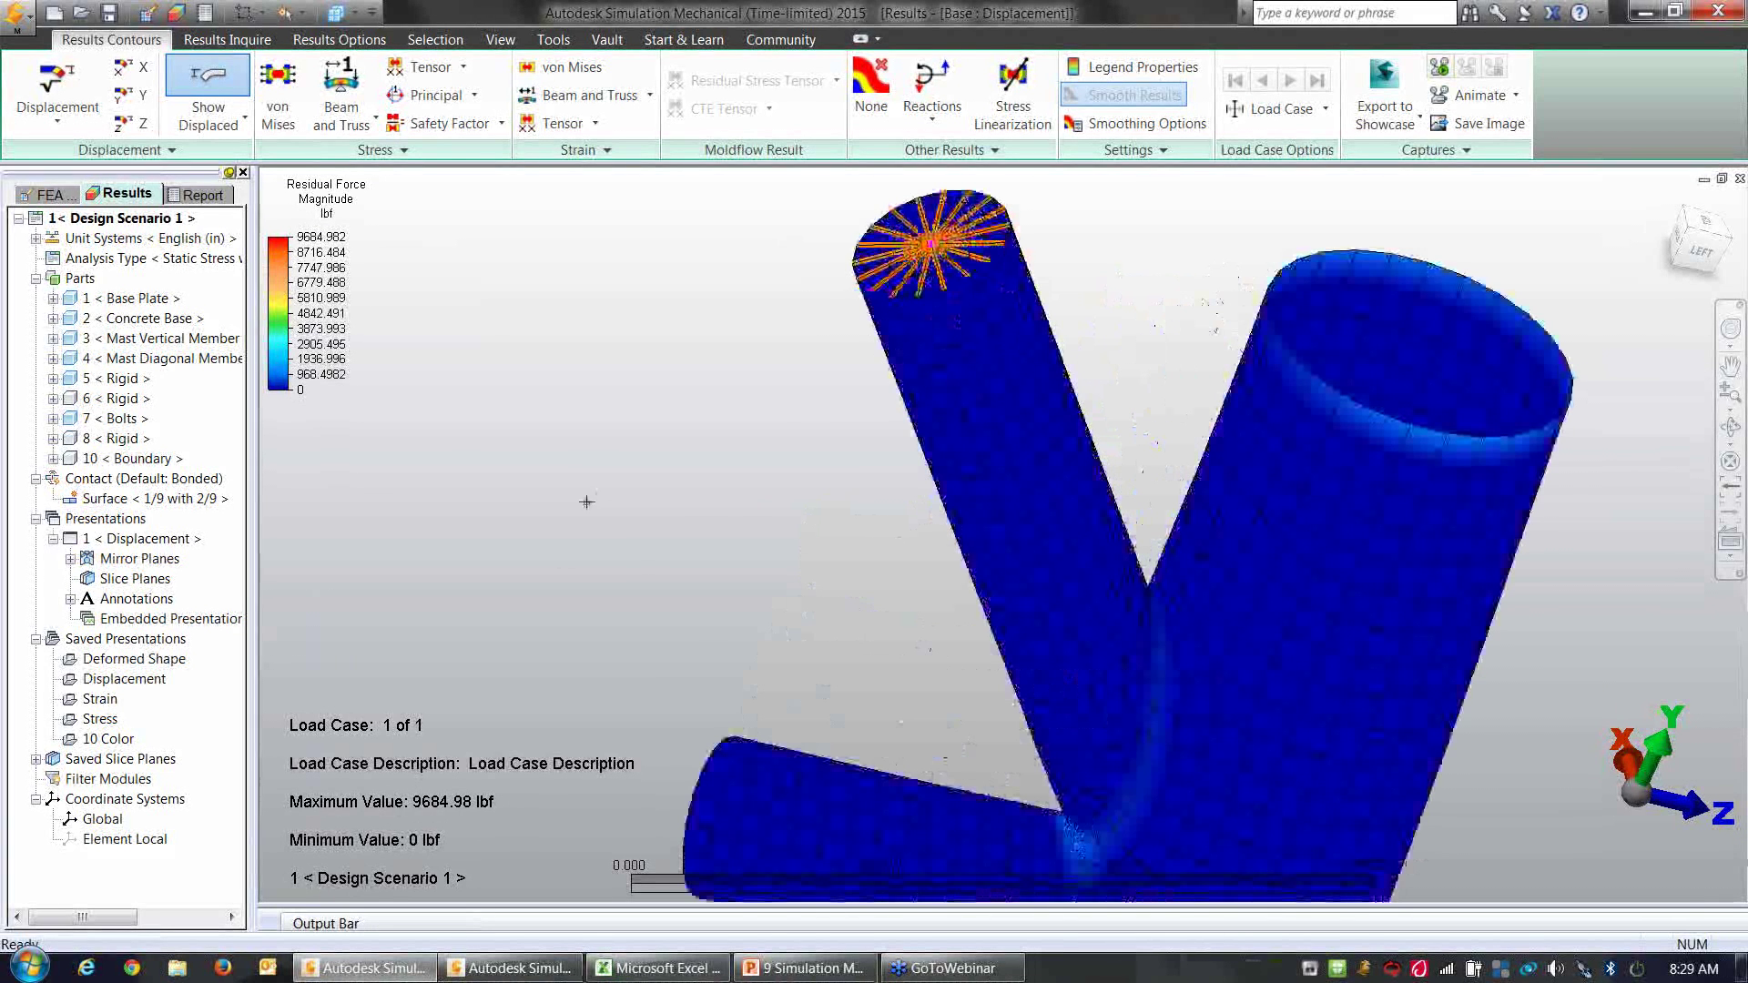
pyautogui.moveTo(588, 500); pyautogui.dragTo(664, 501, button='middle')
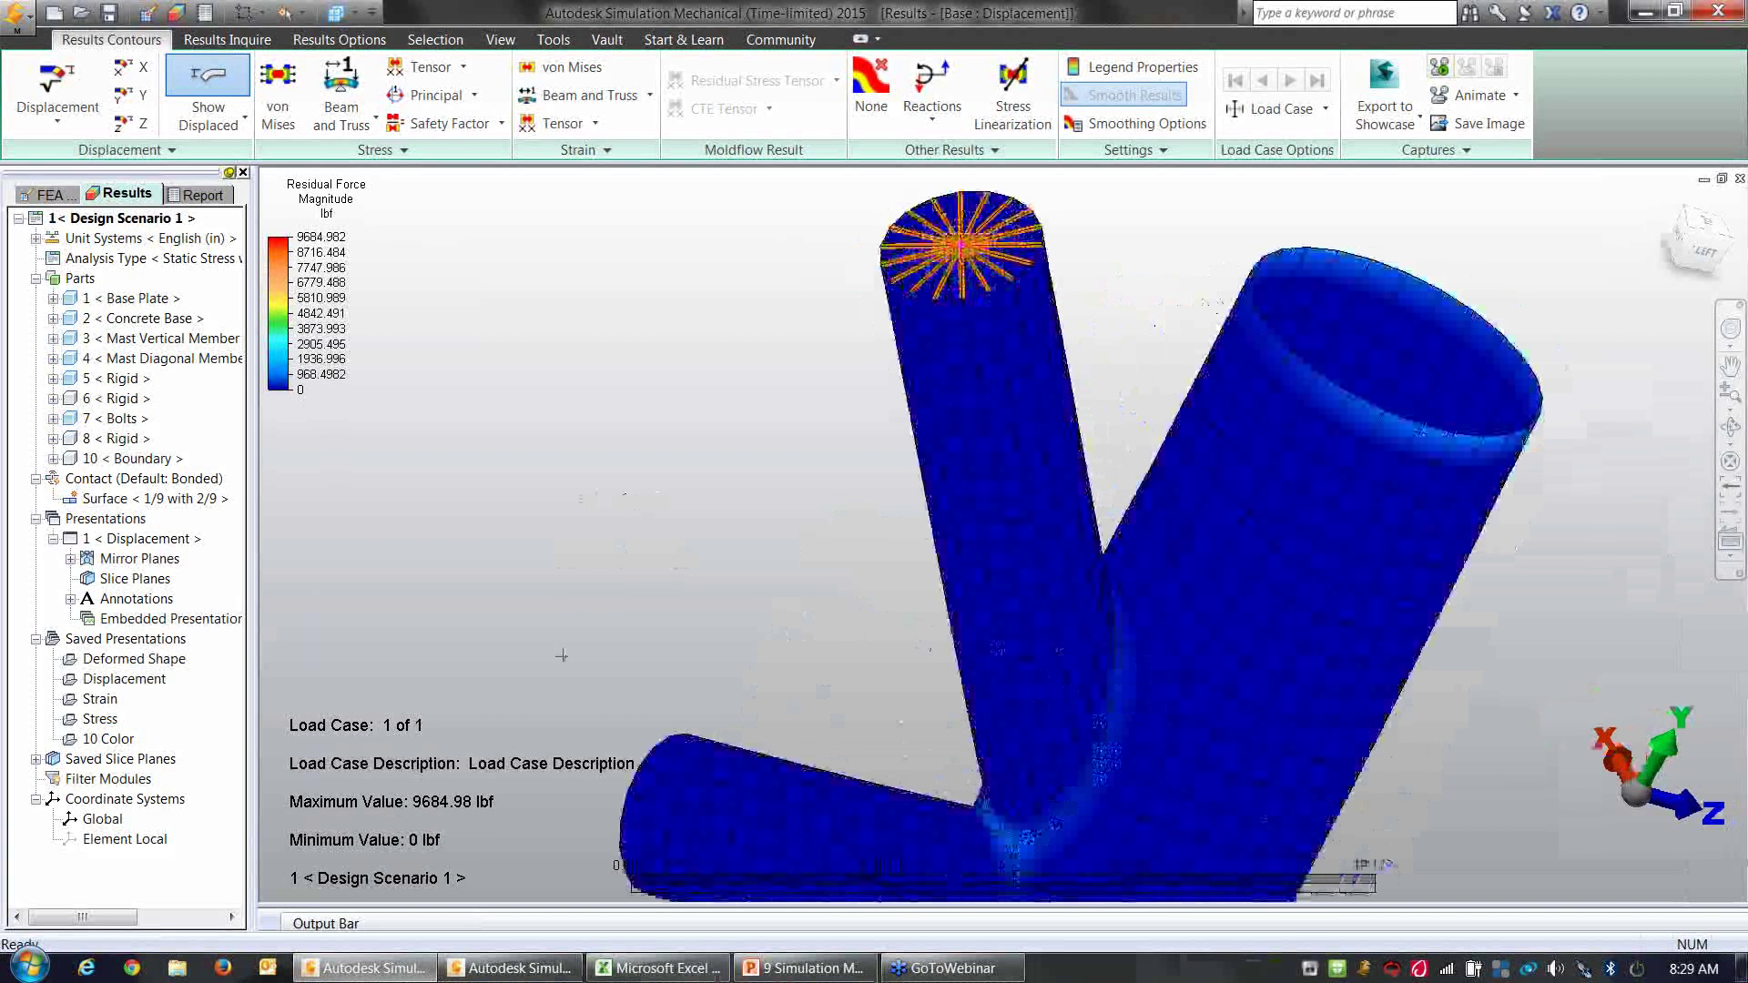
# Step: Make rigid part 6 visible and examine the residual force at the open end of the lower diagonal pipe
pyautogui.click(122, 398)
pyautogui.rightClick(122, 399)
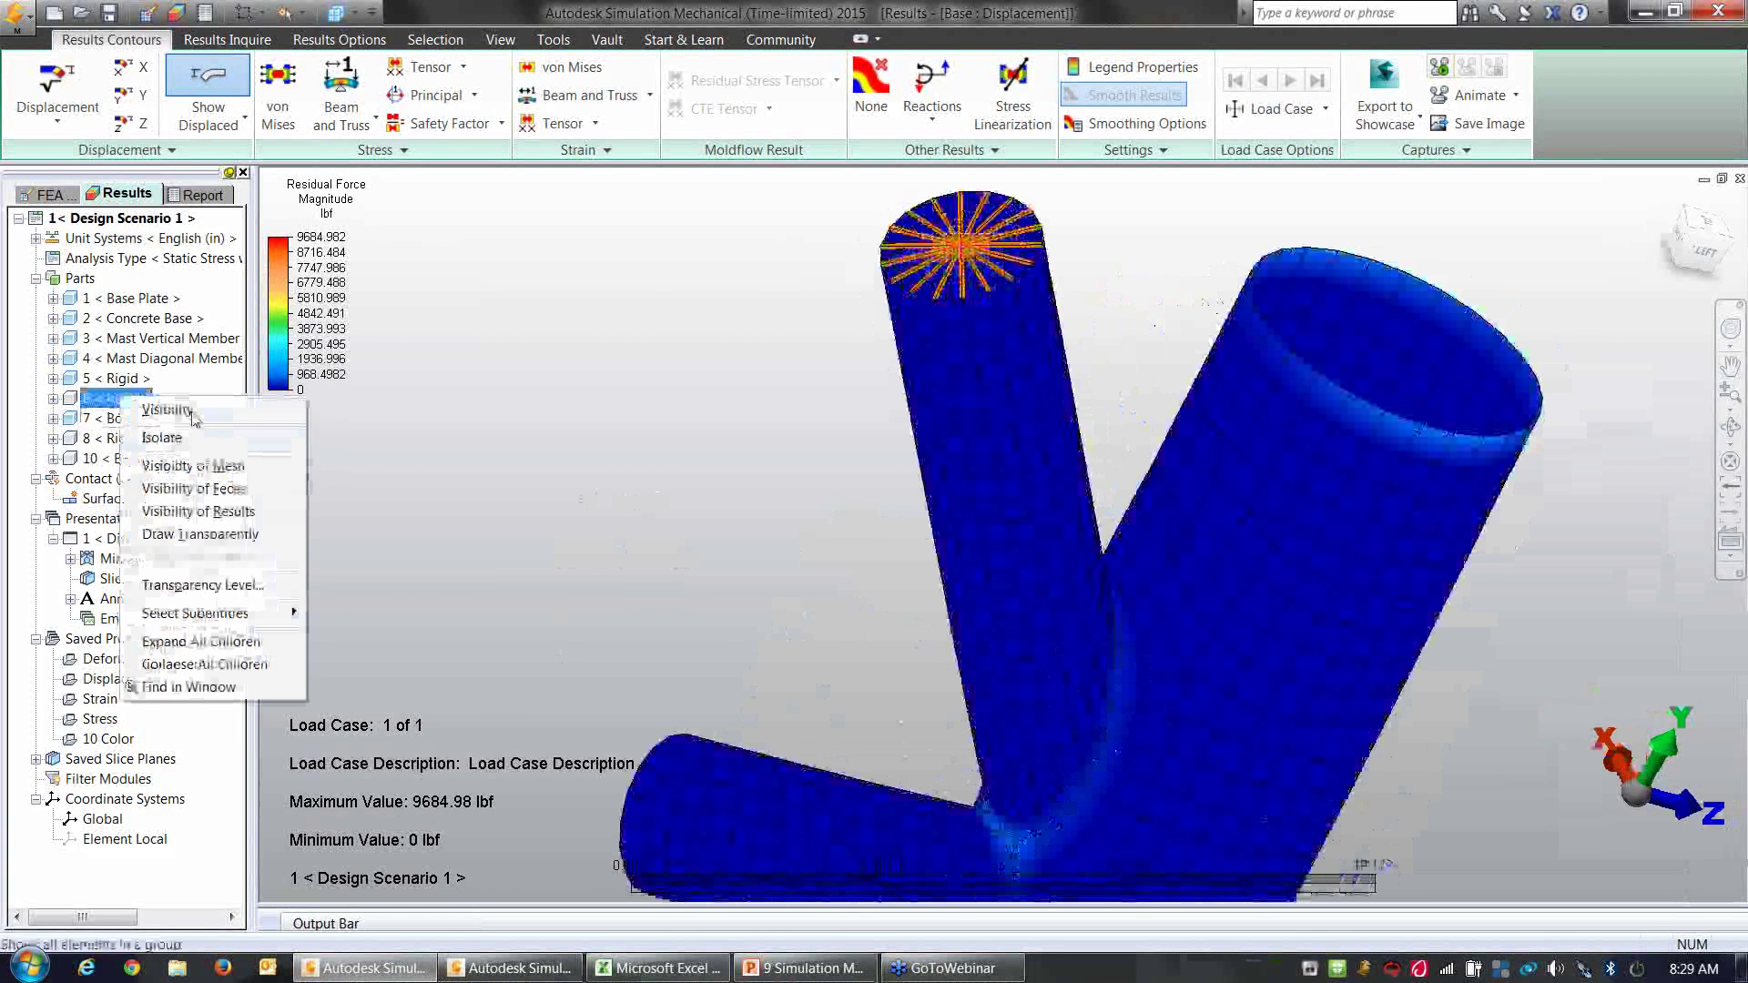
pyautogui.click(196, 430)
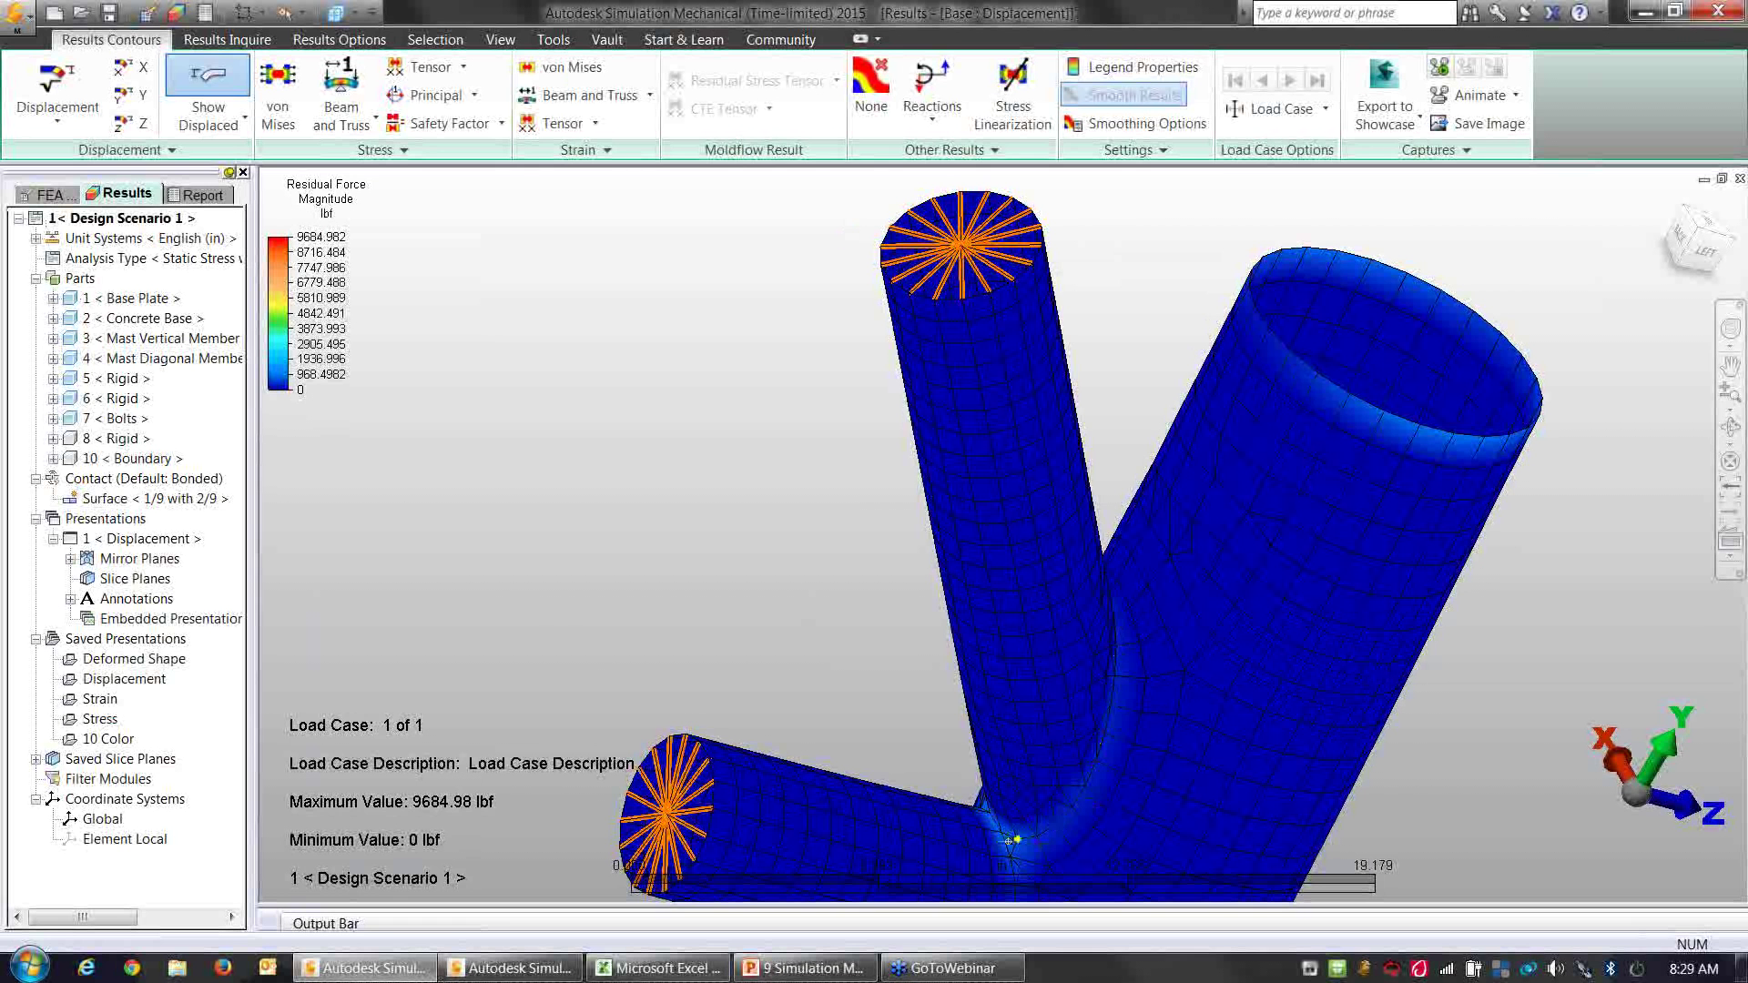
pyautogui.moveTo(1098, 750); pyautogui.dragTo(897, 423, button='middle')
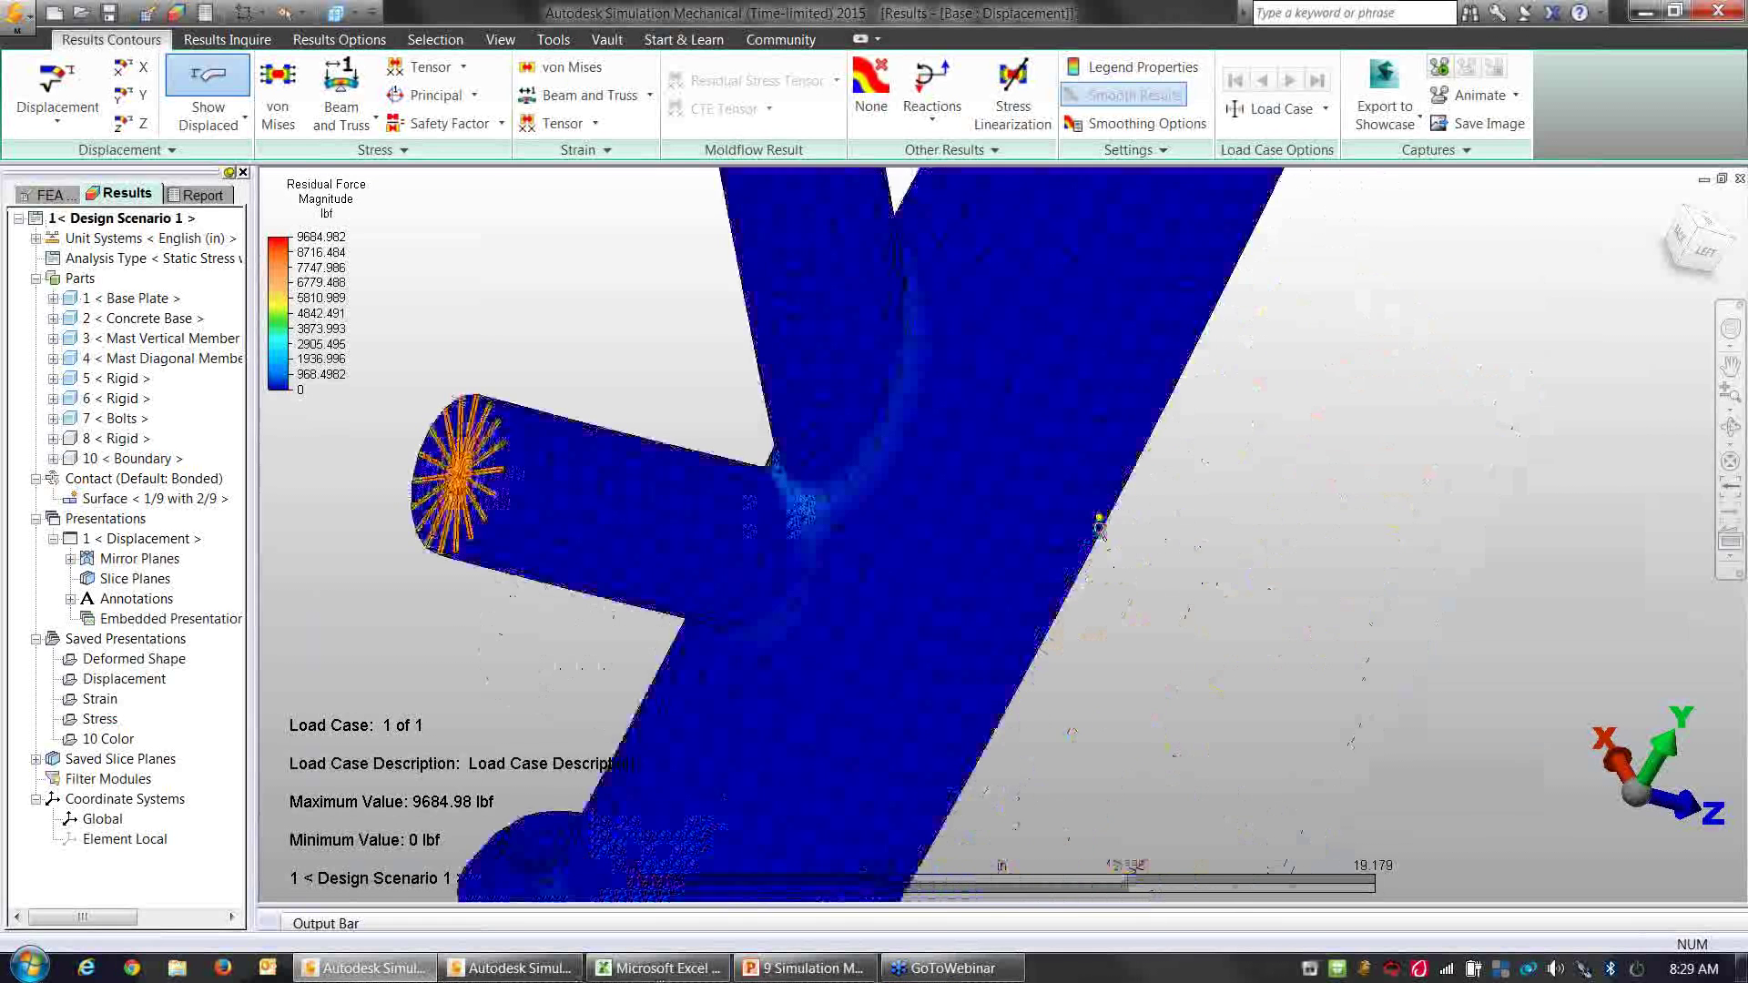
pyautogui.scroll(-5, 1096, 527)
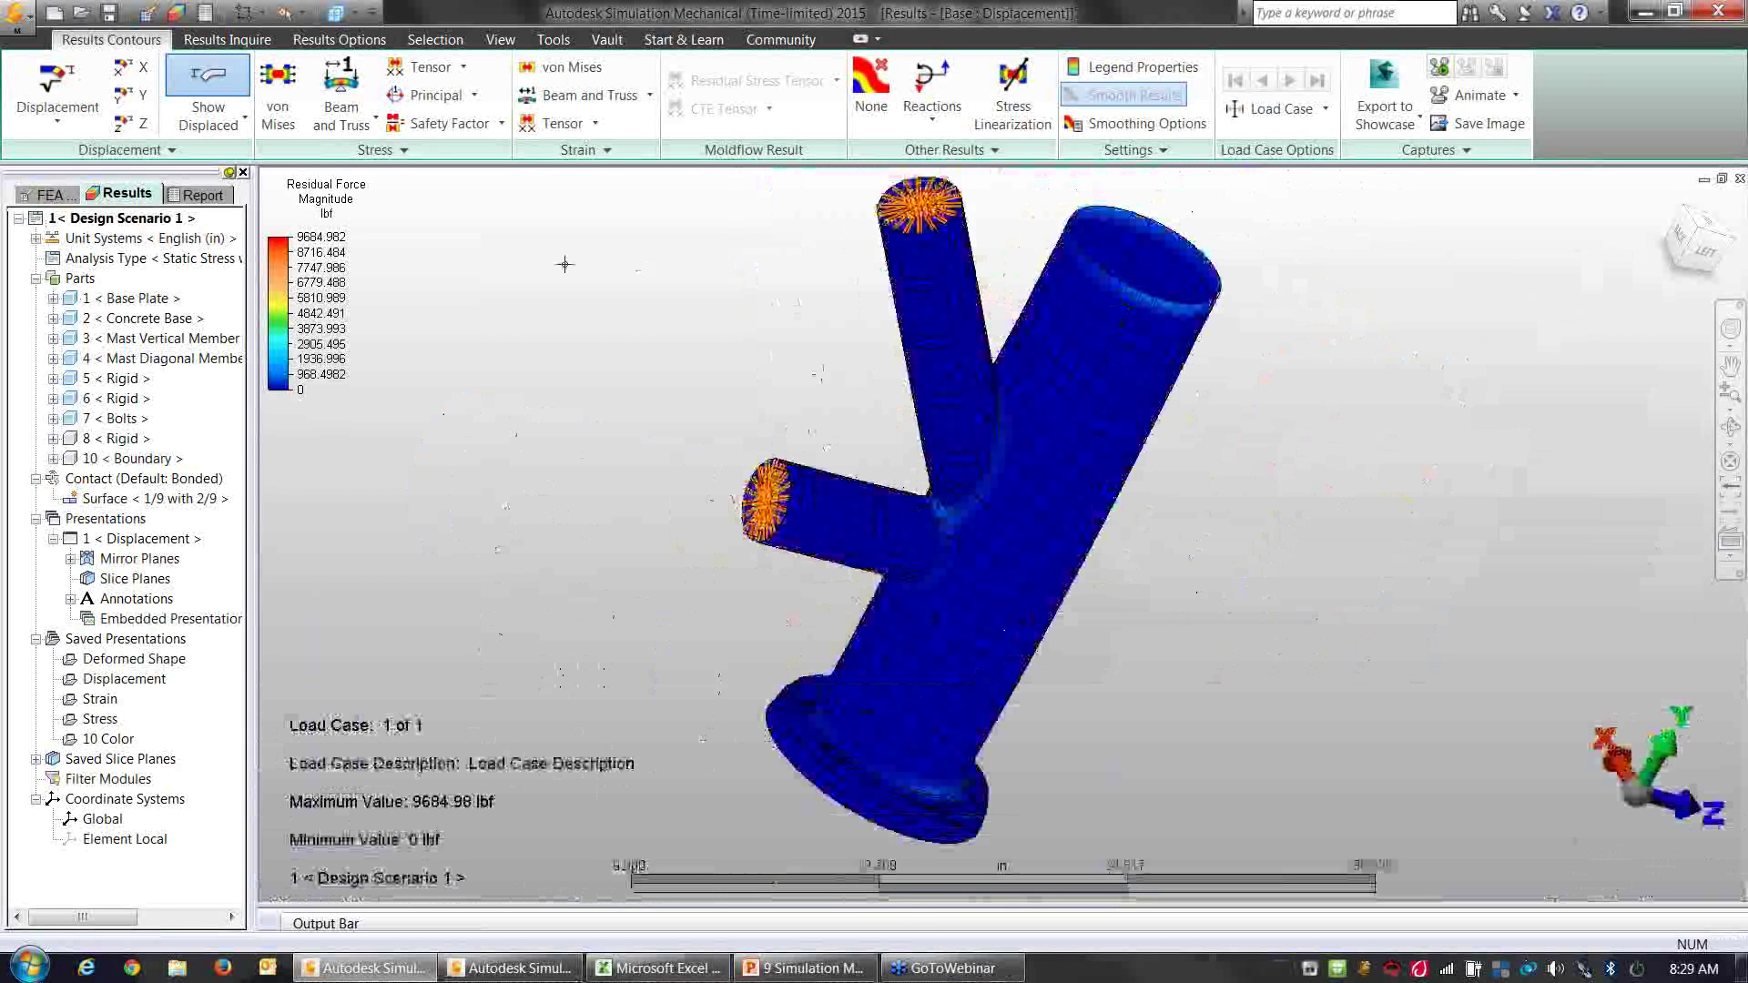
# Step: Display the internal force magnitude contour on the submodel and examine it around the pipe ends and base
pyautogui.click(933, 114)
pyautogui.moveTo(1075, 162)
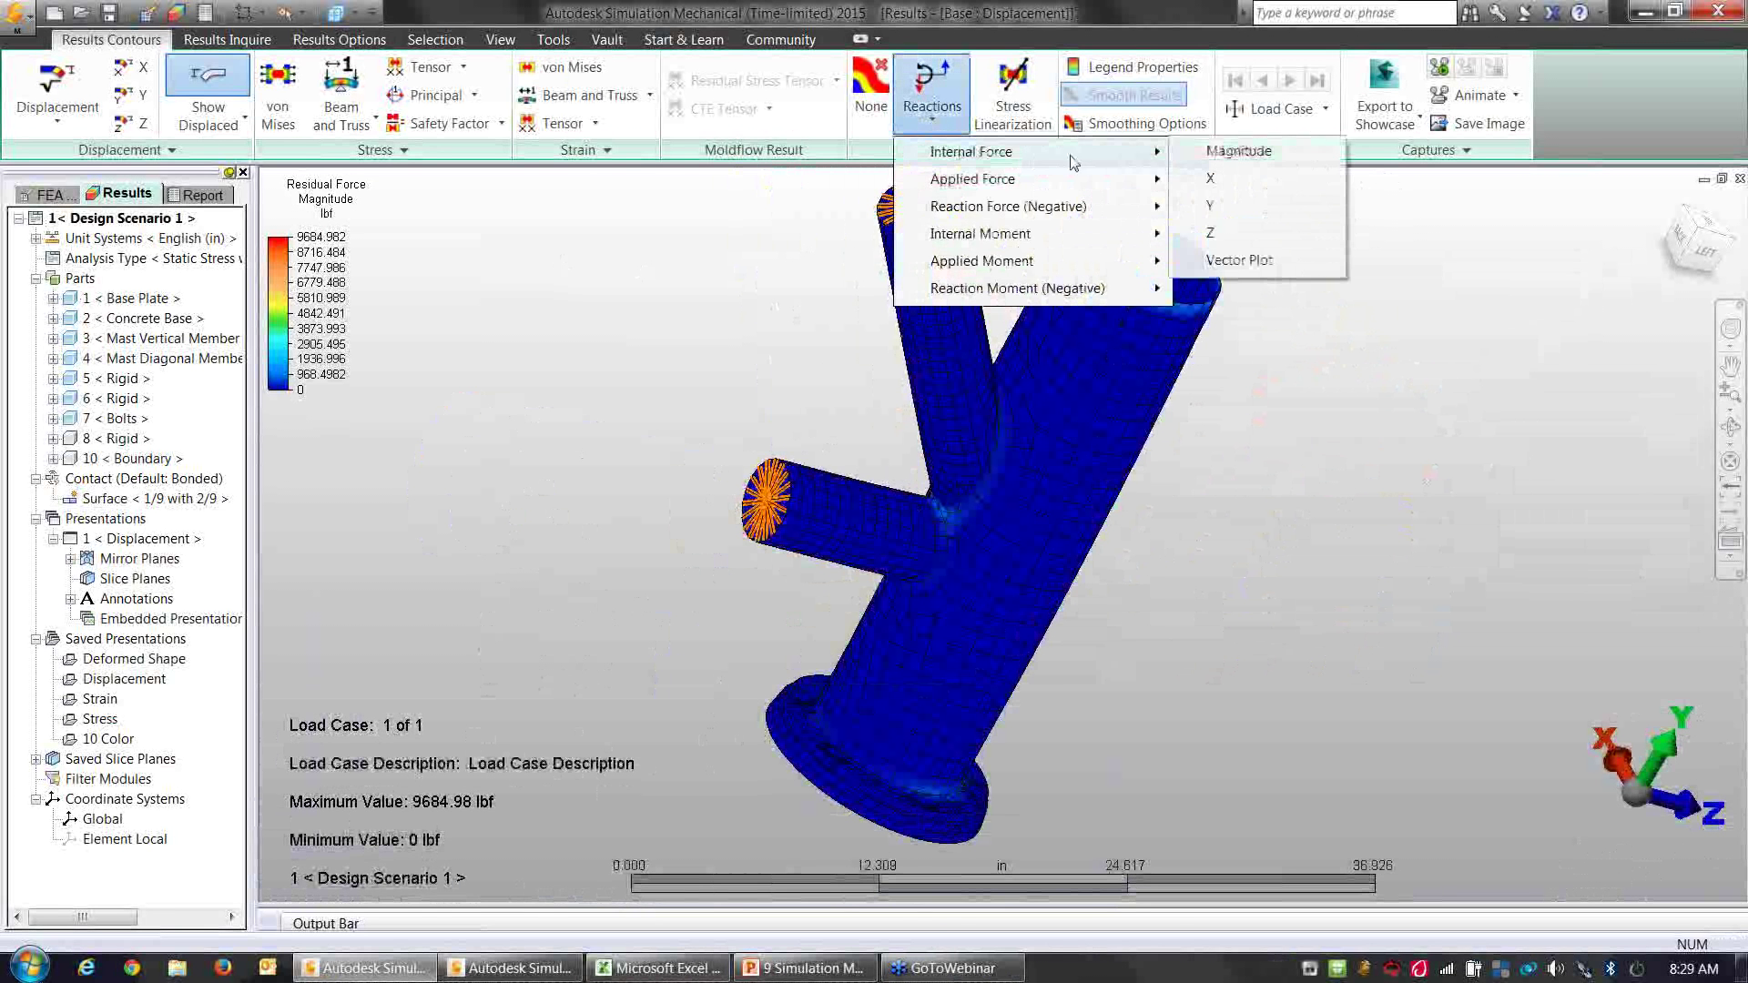
pyautogui.click(1239, 152)
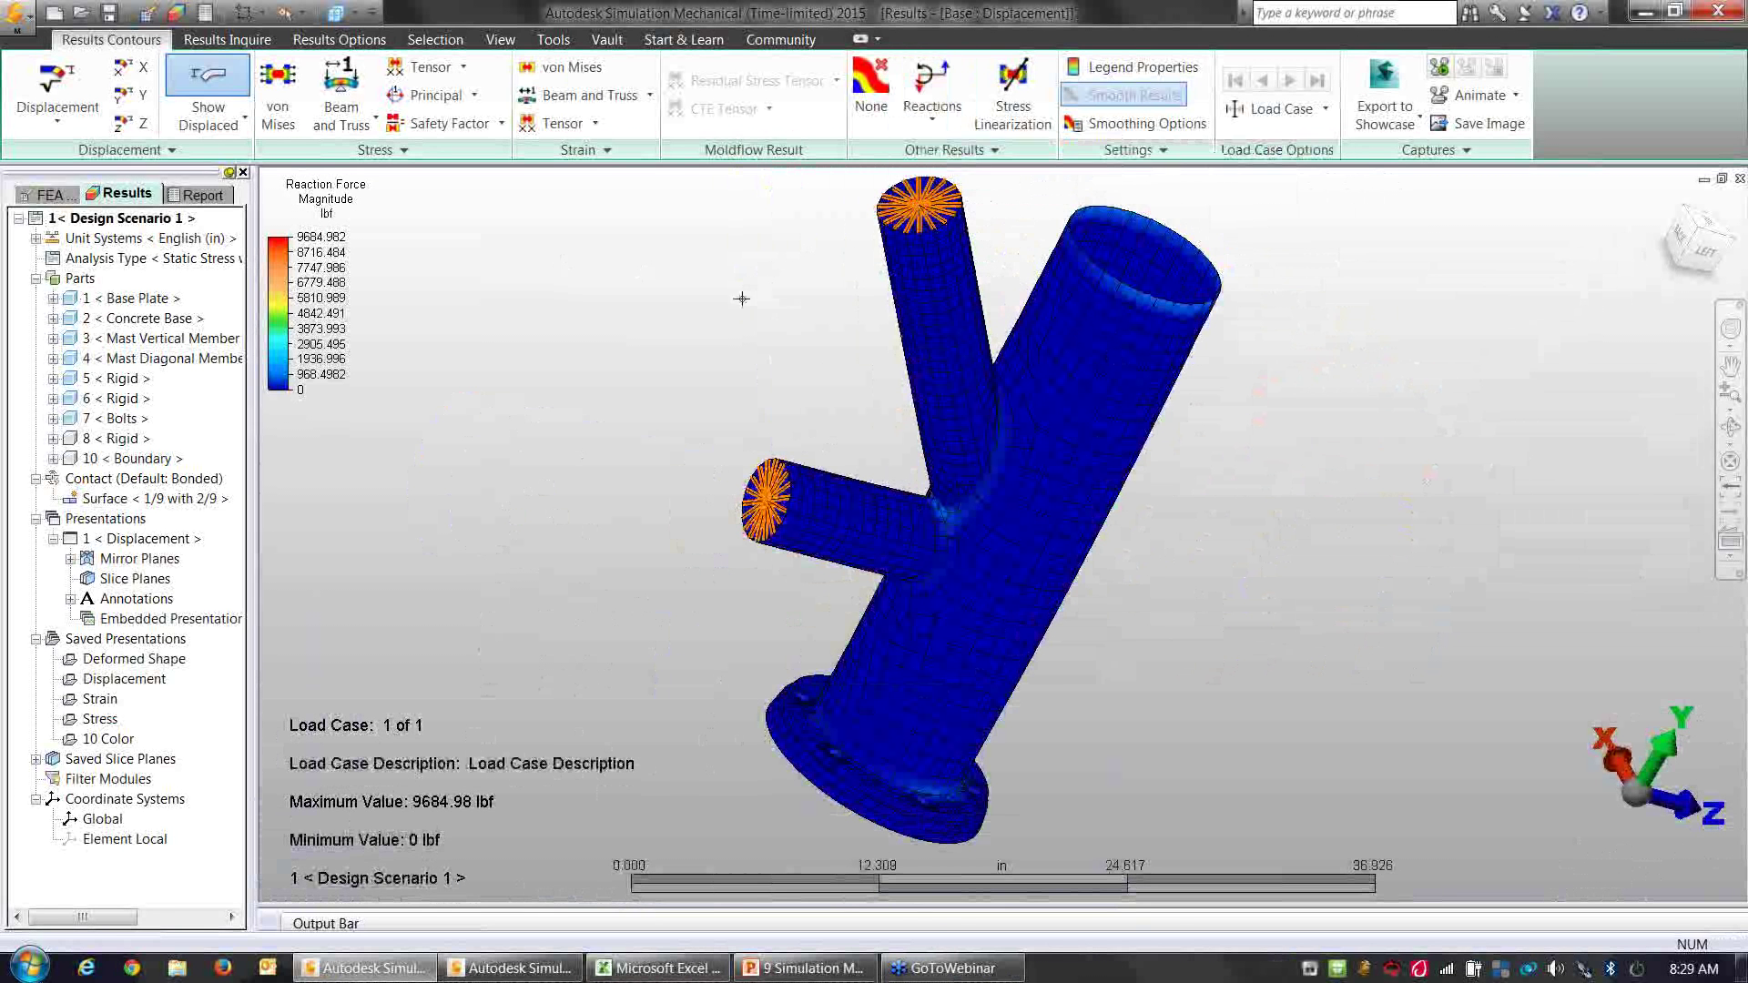
pyautogui.moveTo(865, 390); pyautogui.dragTo(800, 287, button='middle')
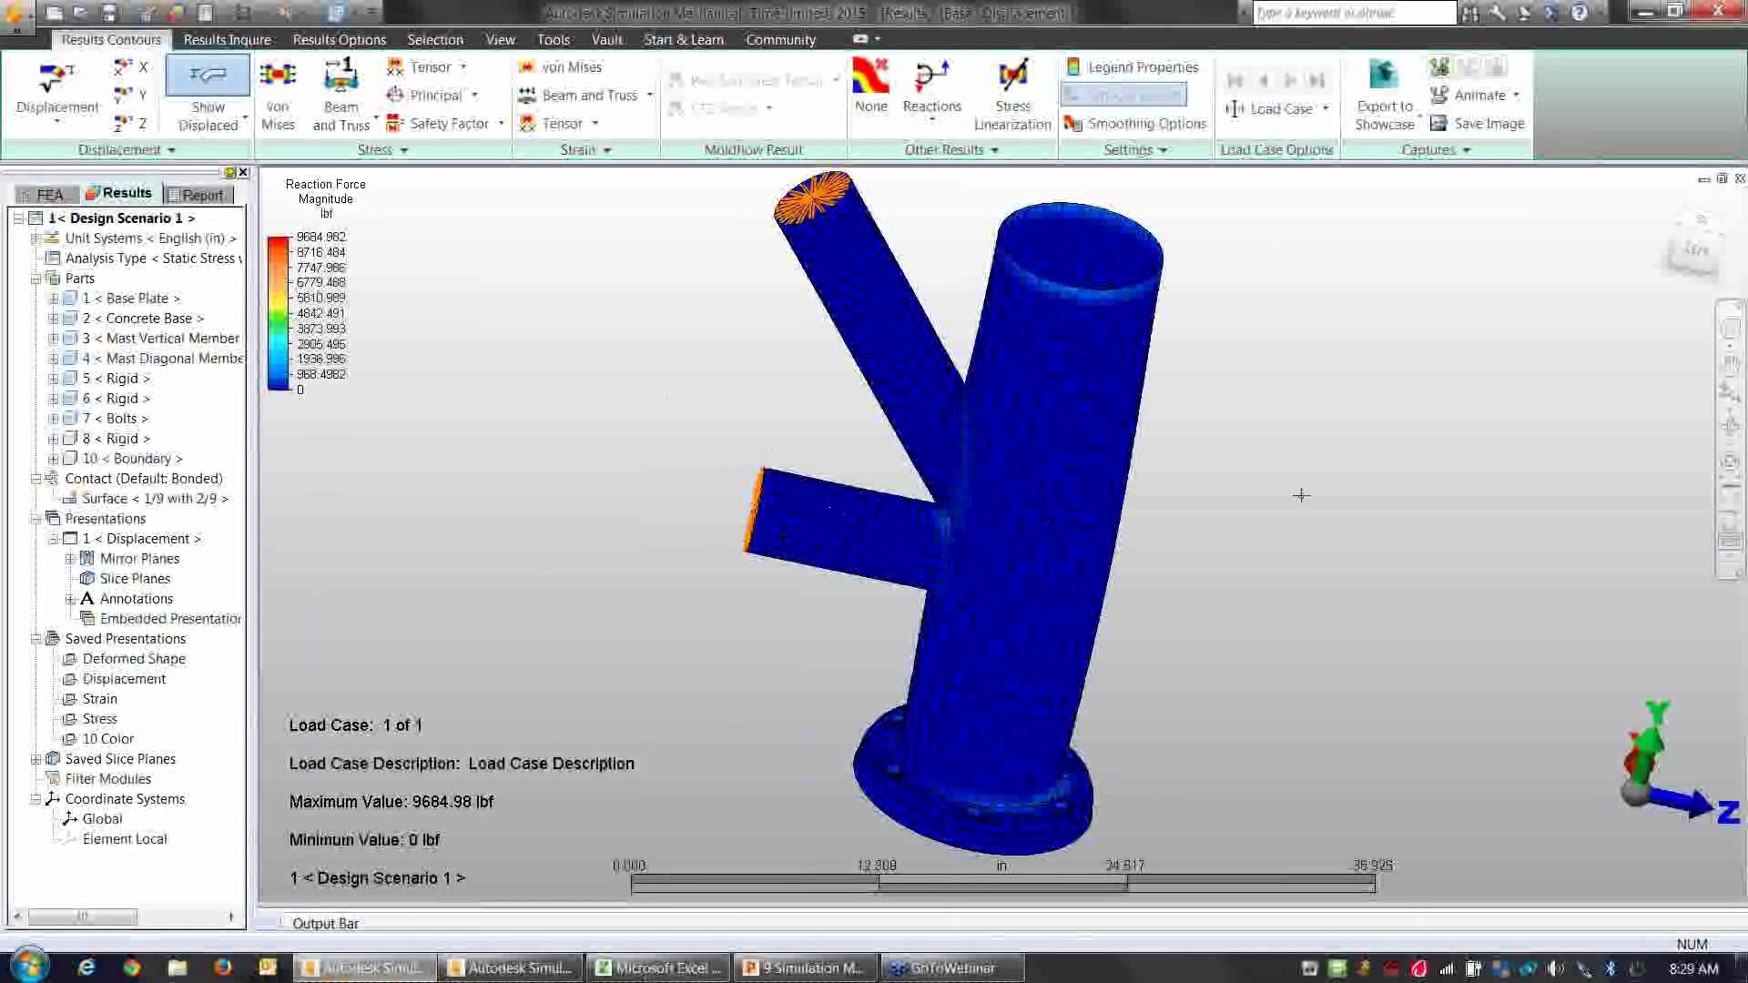
pyautogui.moveTo(1290, 480); pyautogui.dragTo(1332, 477, button='middle')
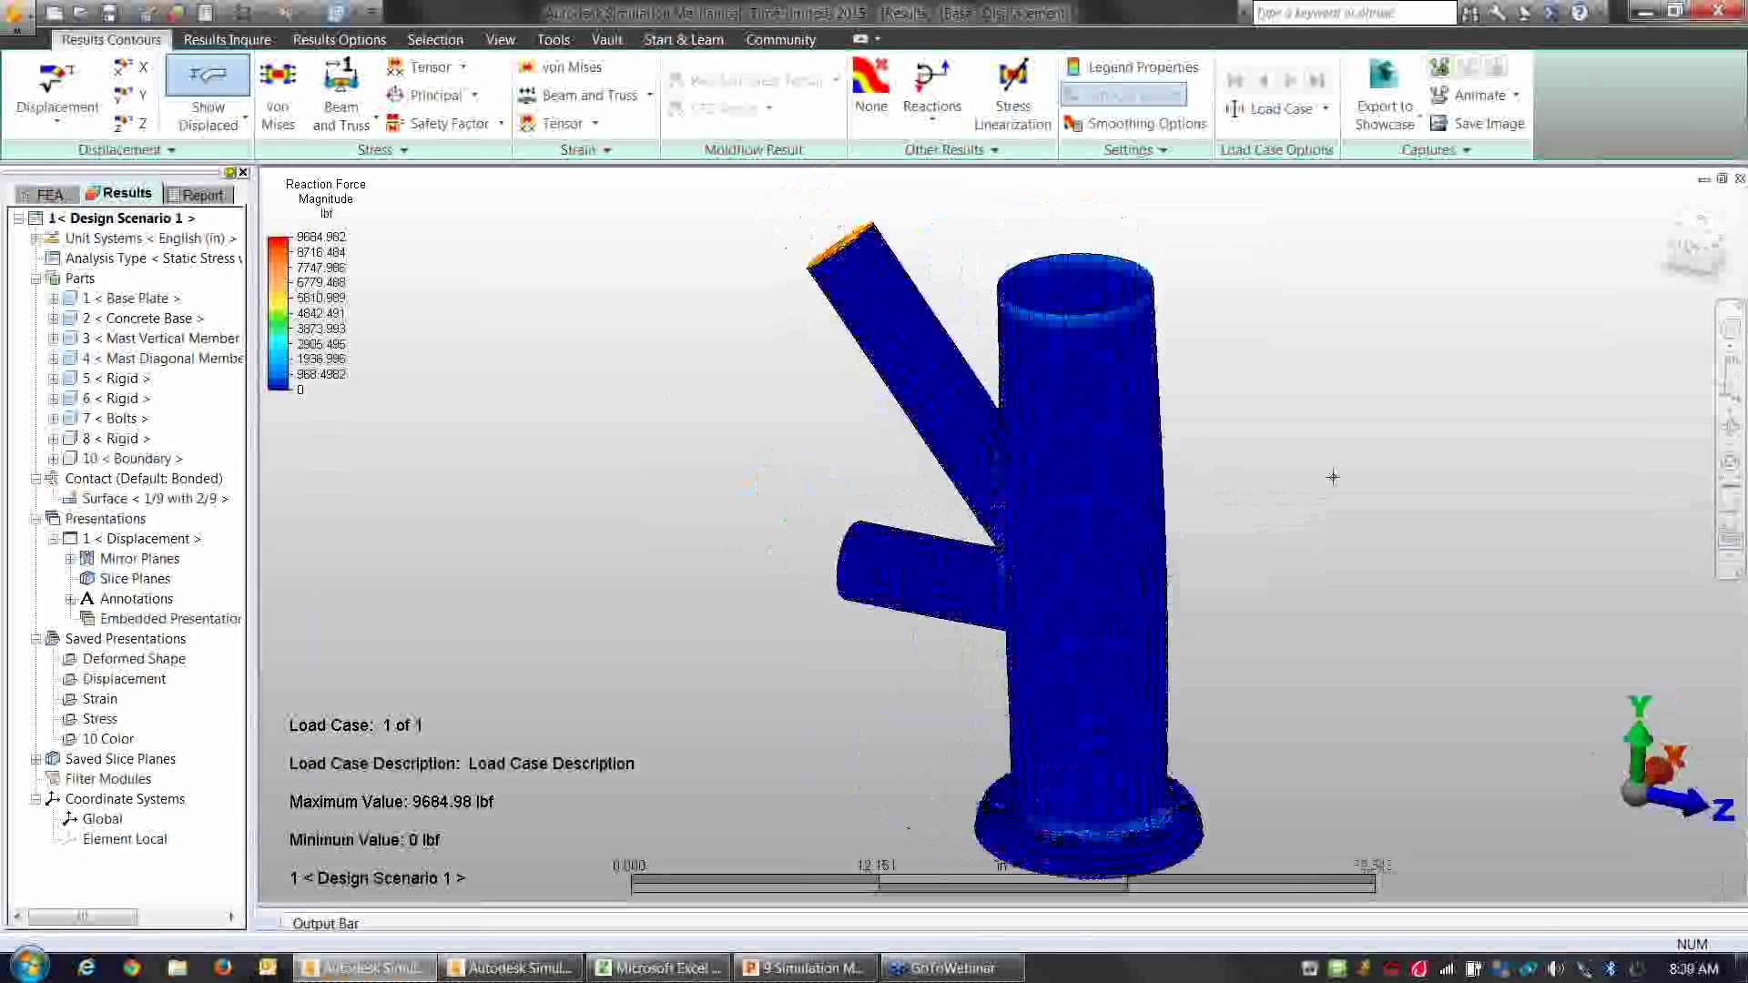
# Step: Hide rigid parts 5 and 6 together and examine the force contour on the remaining pipes
pyautogui.click(119, 379)
pyautogui.keyDown('ctrl'); pyautogui.click(122, 400); pyautogui.keyUp('ctrl')
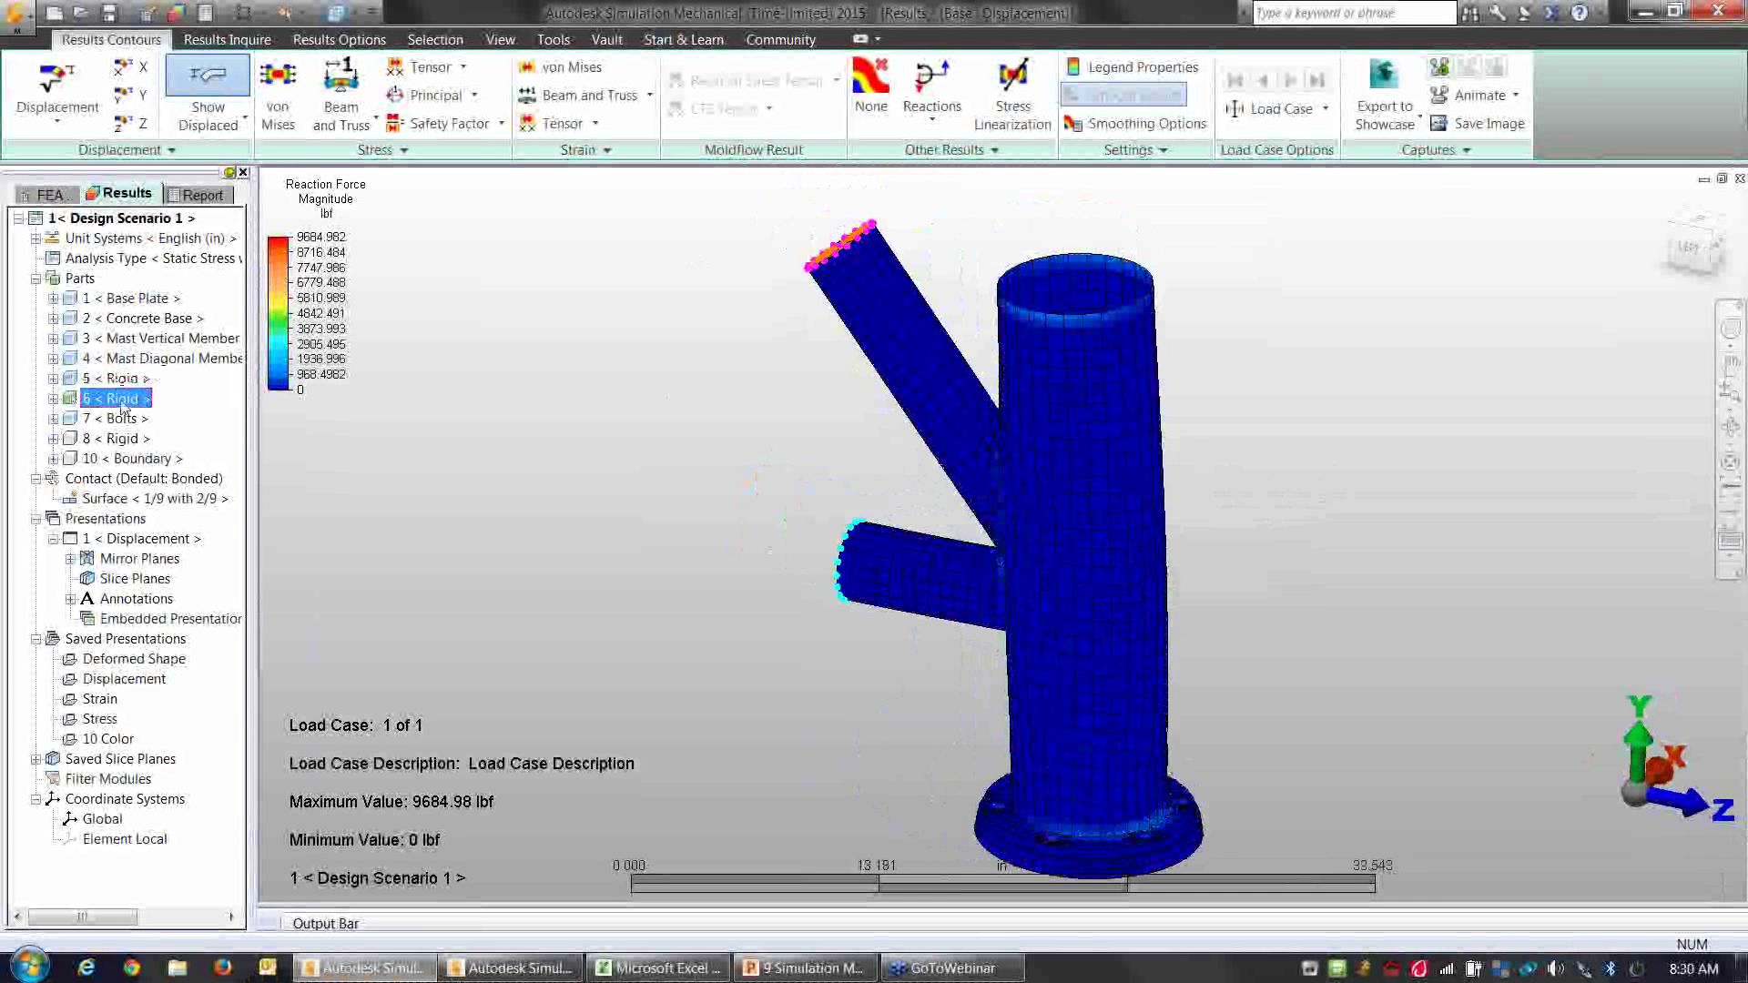
pyautogui.rightClick(122, 403)
pyautogui.click(159, 414)
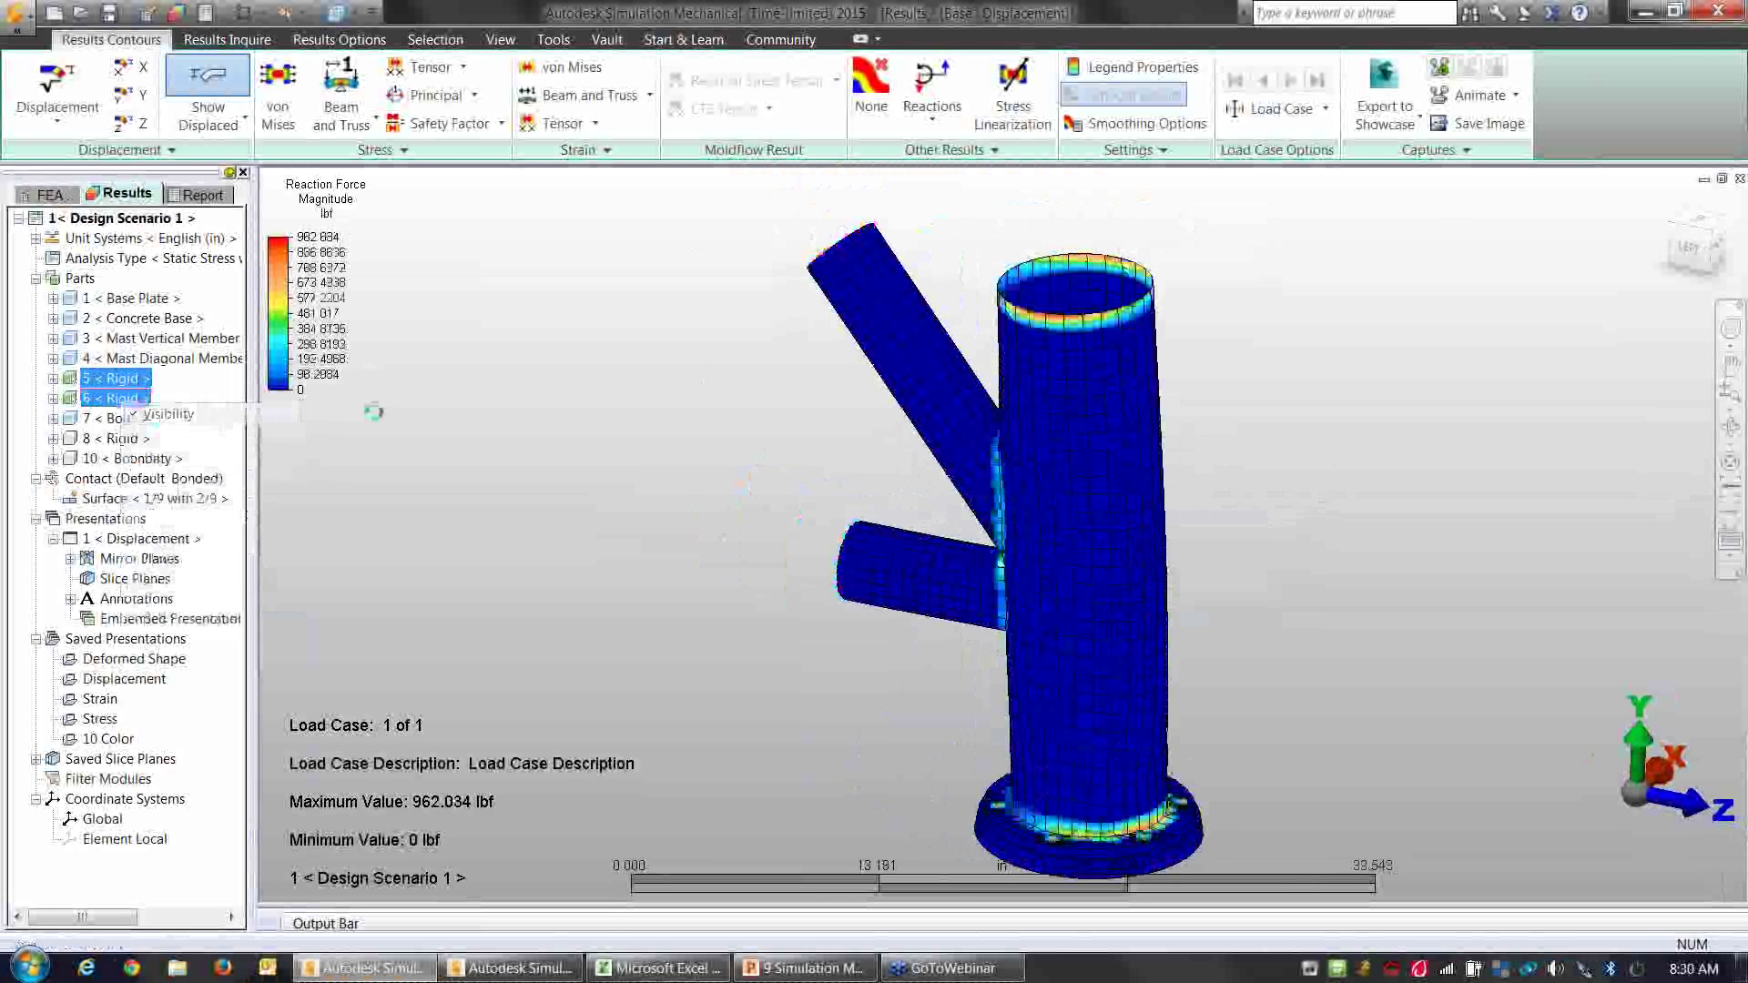
pyautogui.moveTo(669, 390); pyautogui.dragTo(694, 389, button='middle')
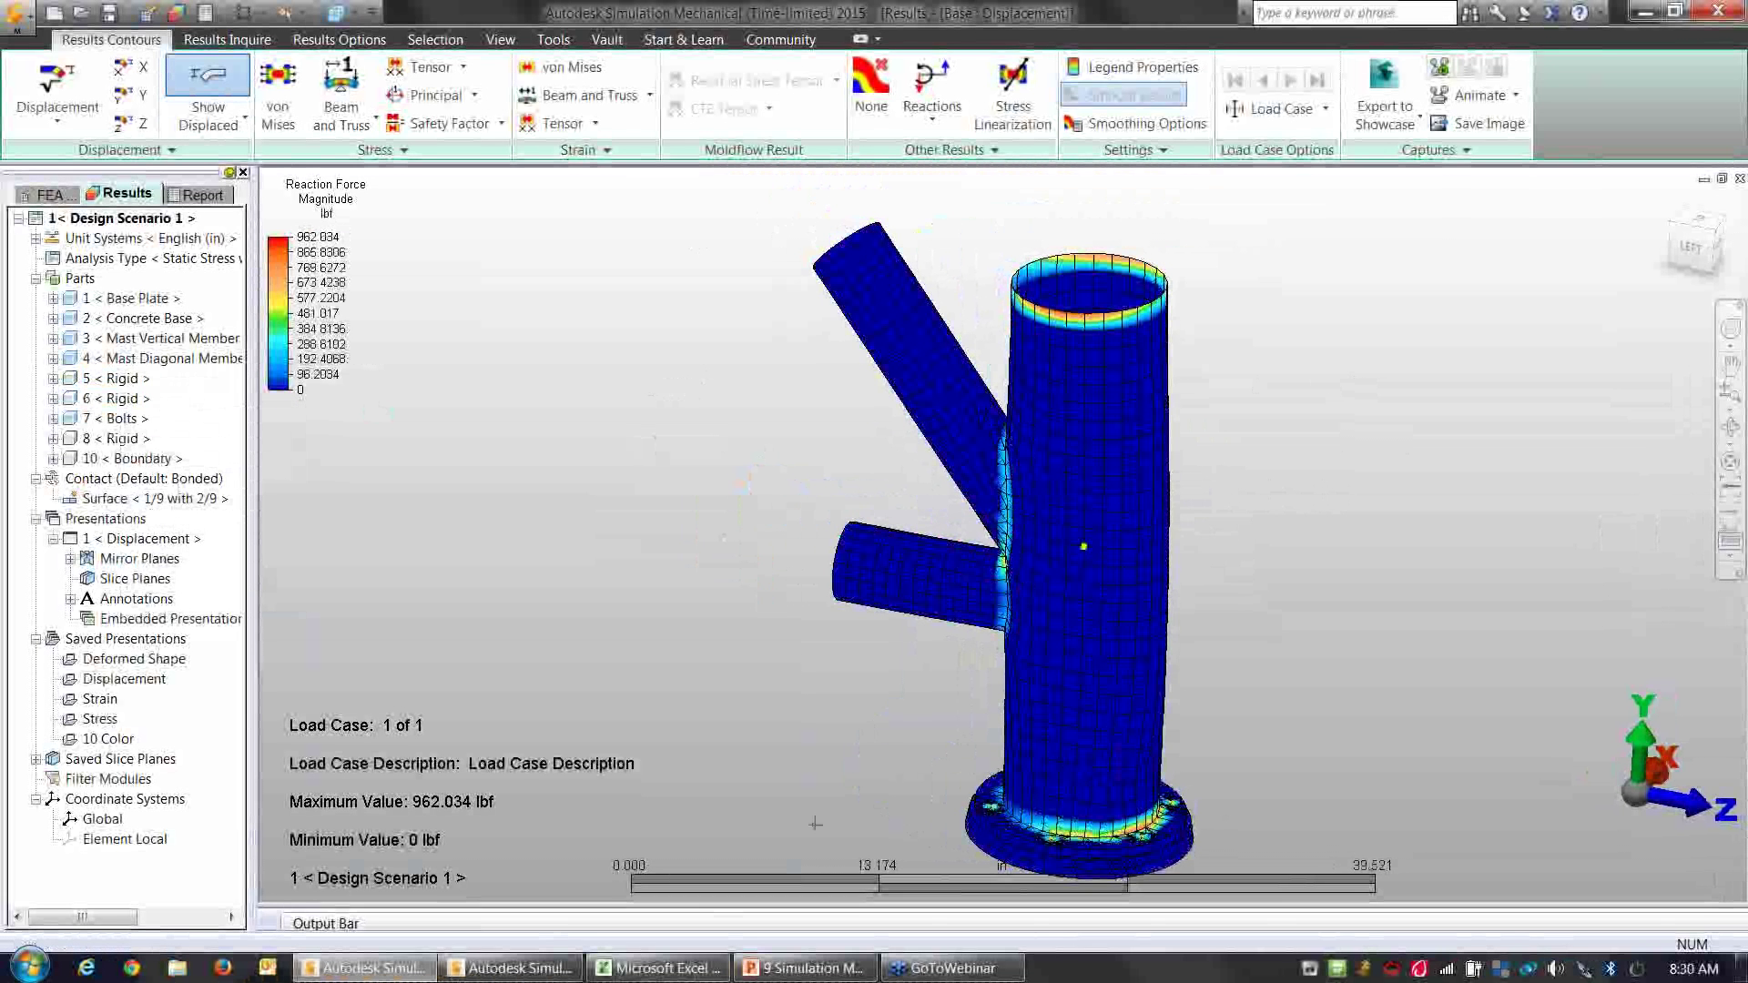
# Step: Switch to the full signal bridge model, return it to the FEA Editor and set the selection mode to lines
pyautogui.click(503, 971)
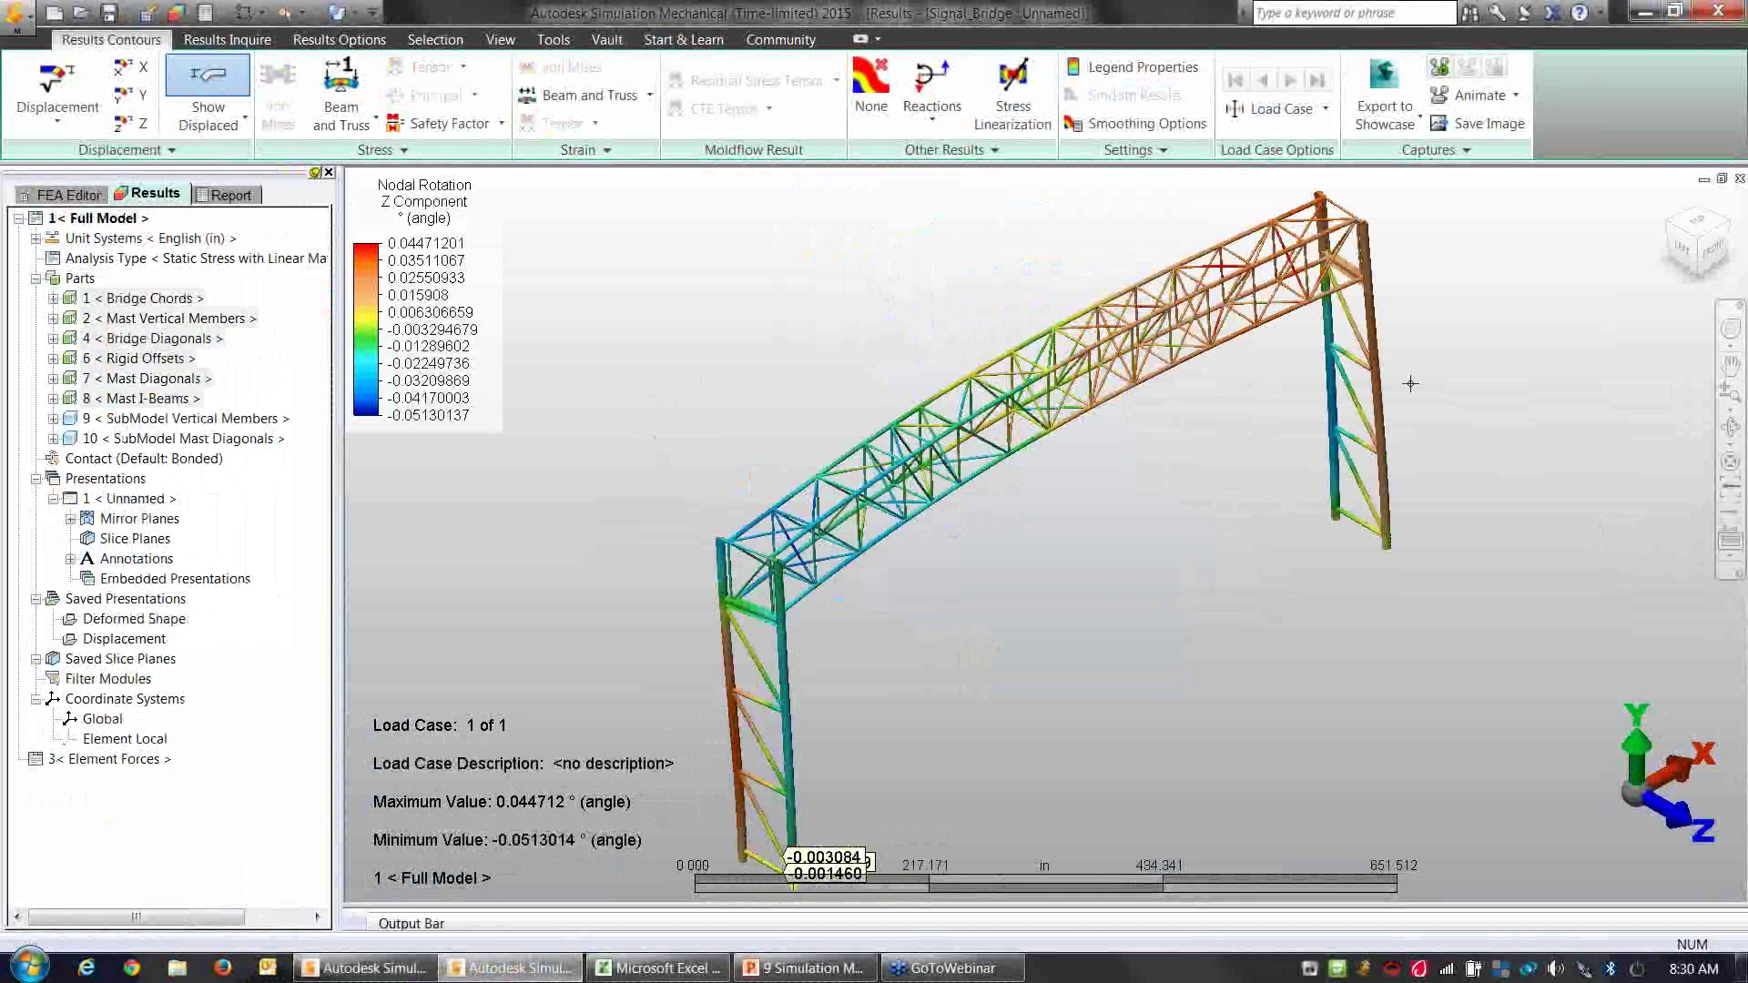
pyautogui.click(69, 194)
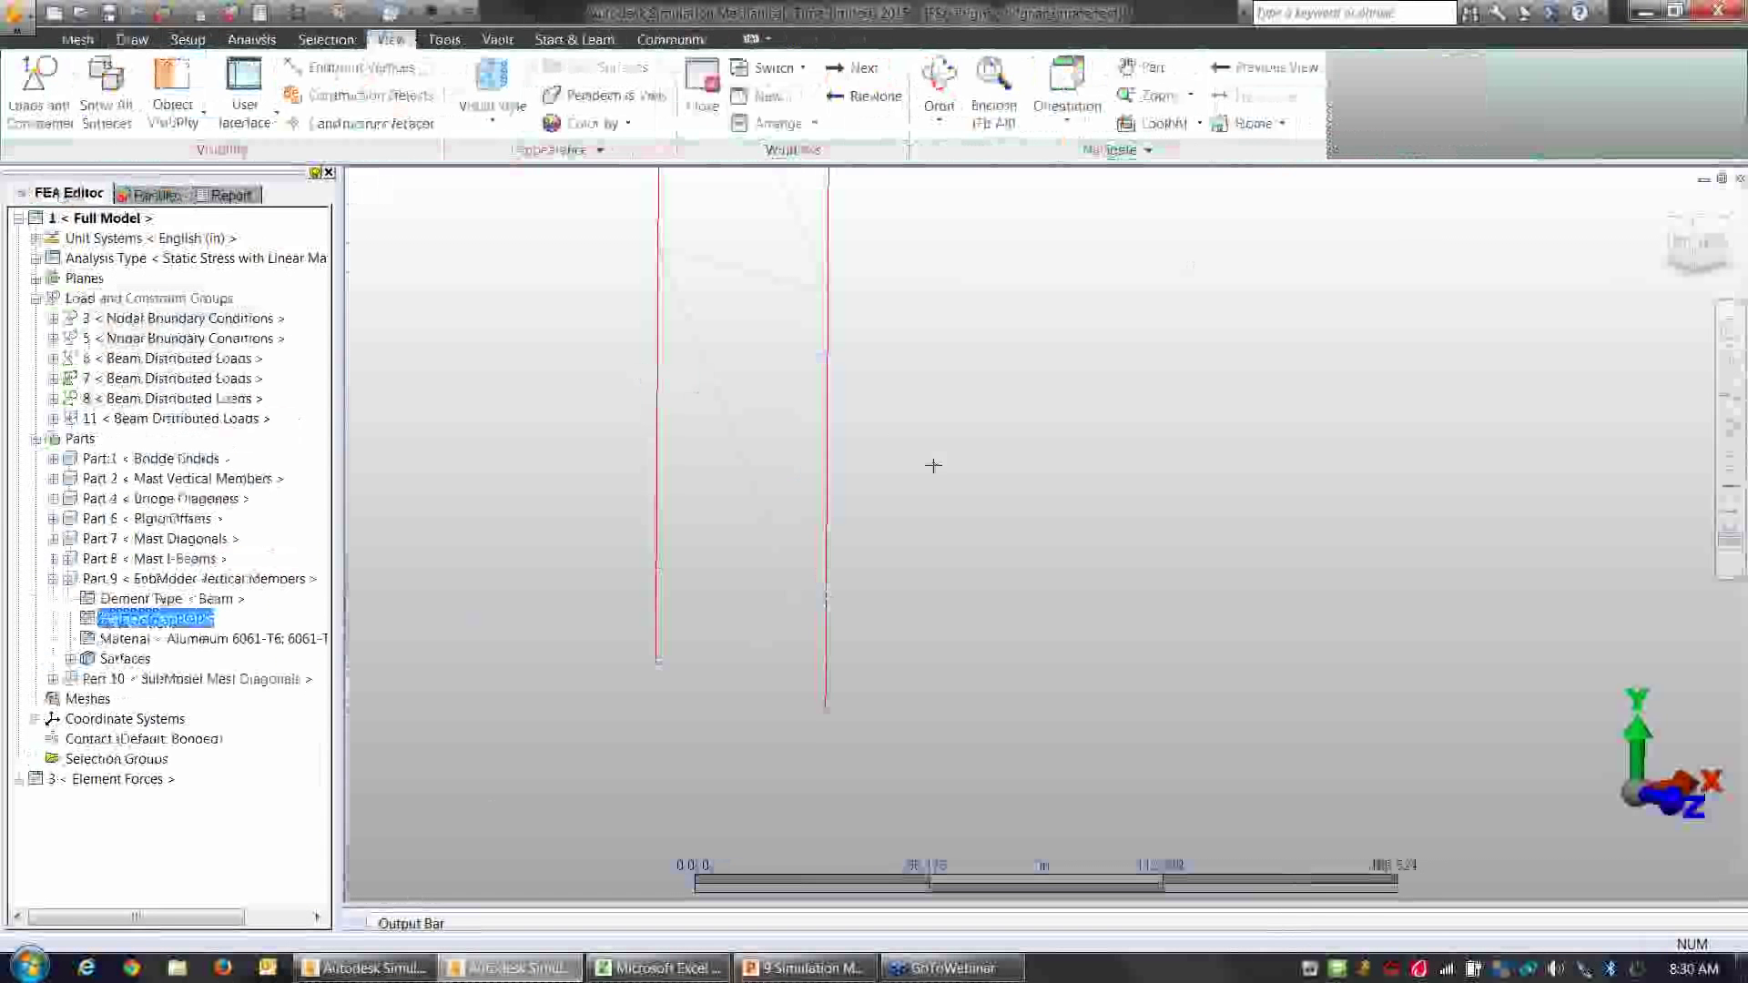
pyautogui.click(830, 409)
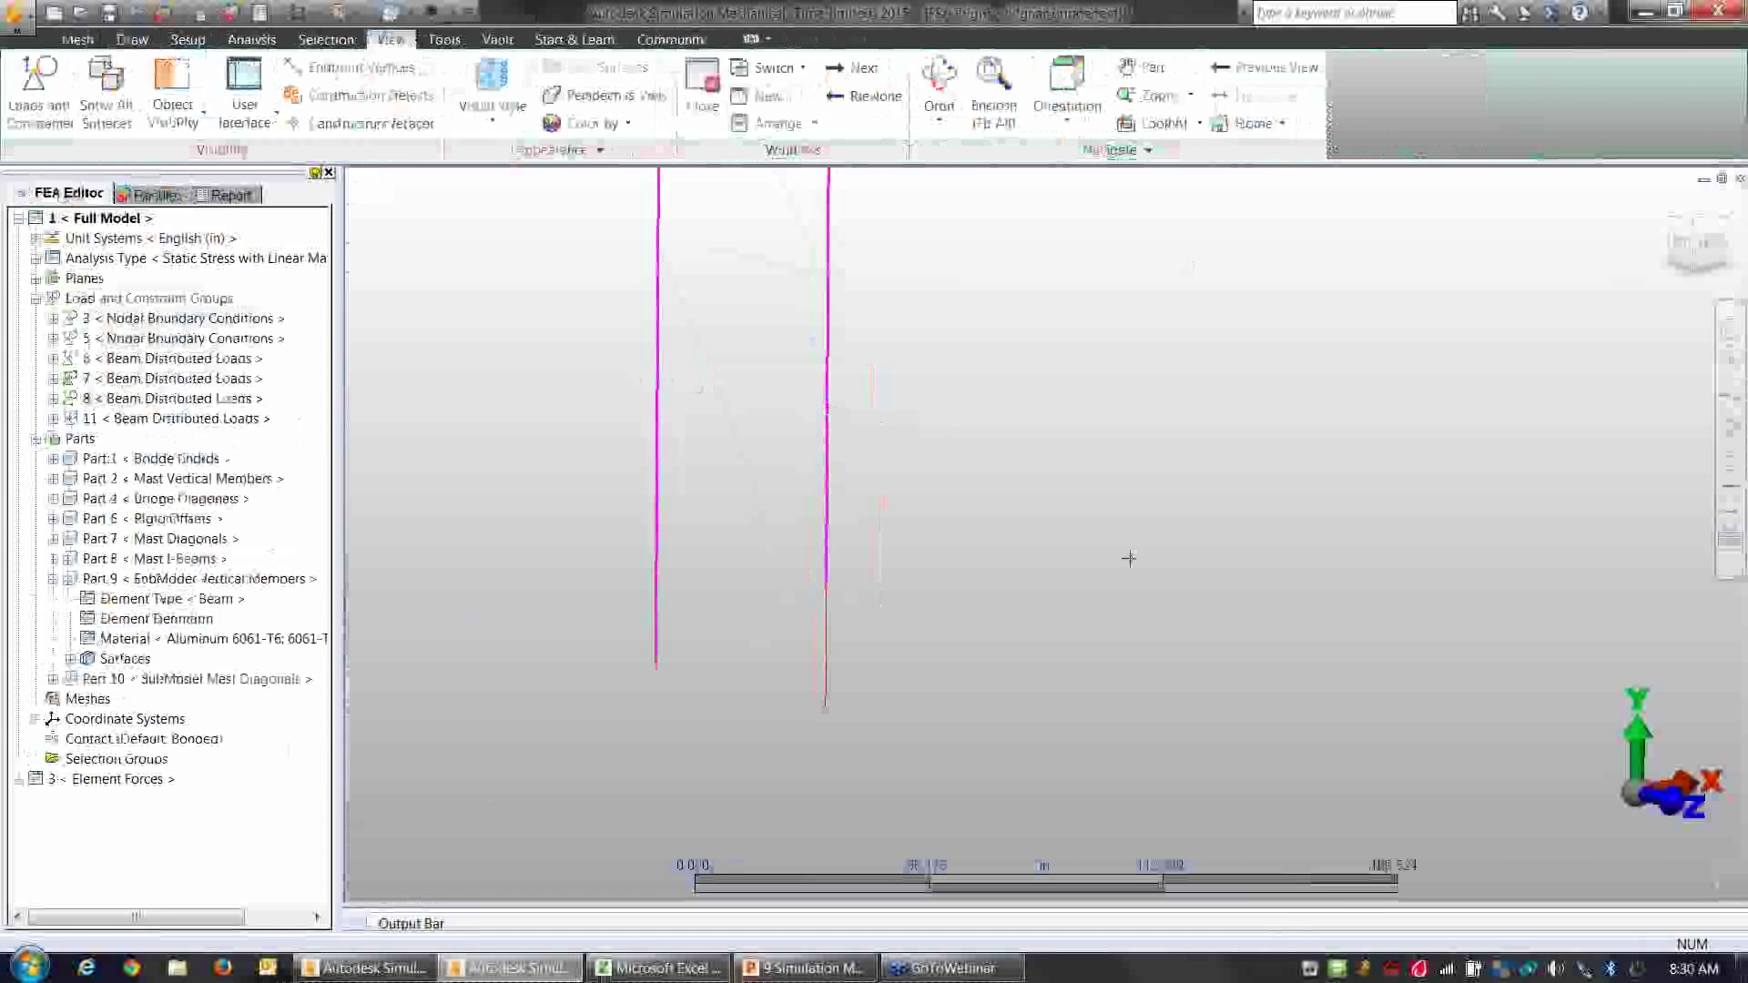
pyautogui.click(326, 39)
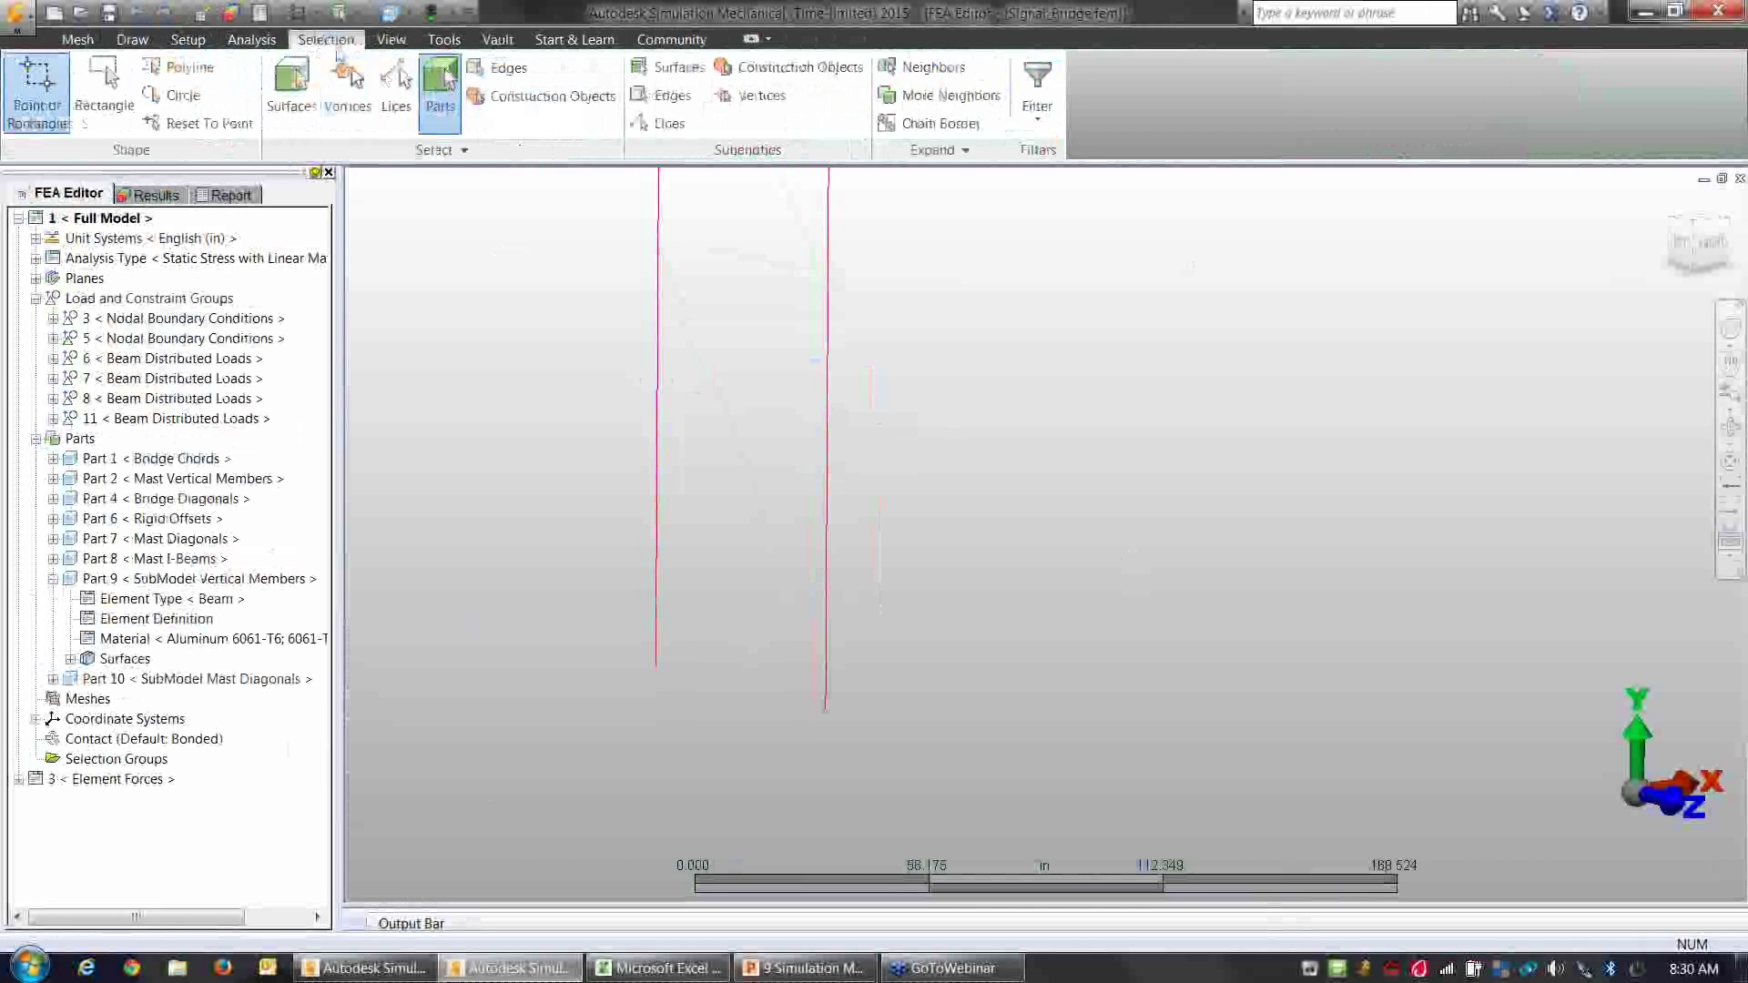
pyautogui.click(396, 87)
# Step: Select the lowest line of the mast diagonal where it joins the vertical member
pyautogui.click(836, 388)
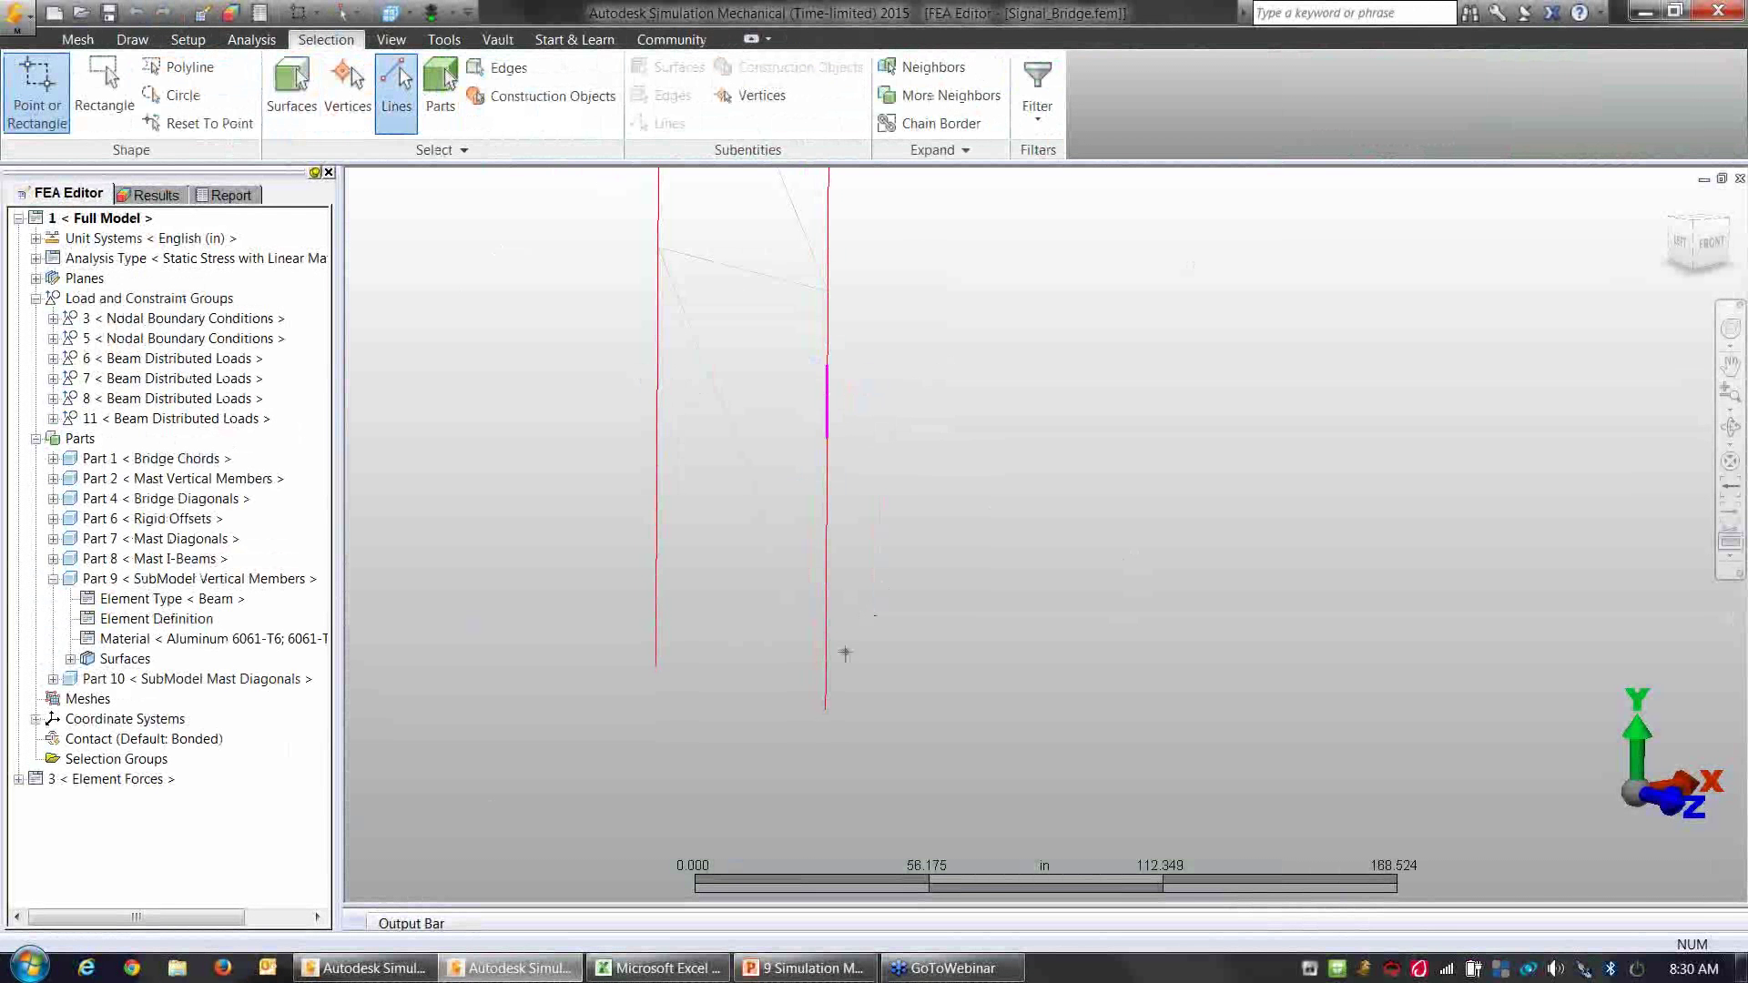
pyautogui.click(738, 640)
pyautogui.click(779, 538)
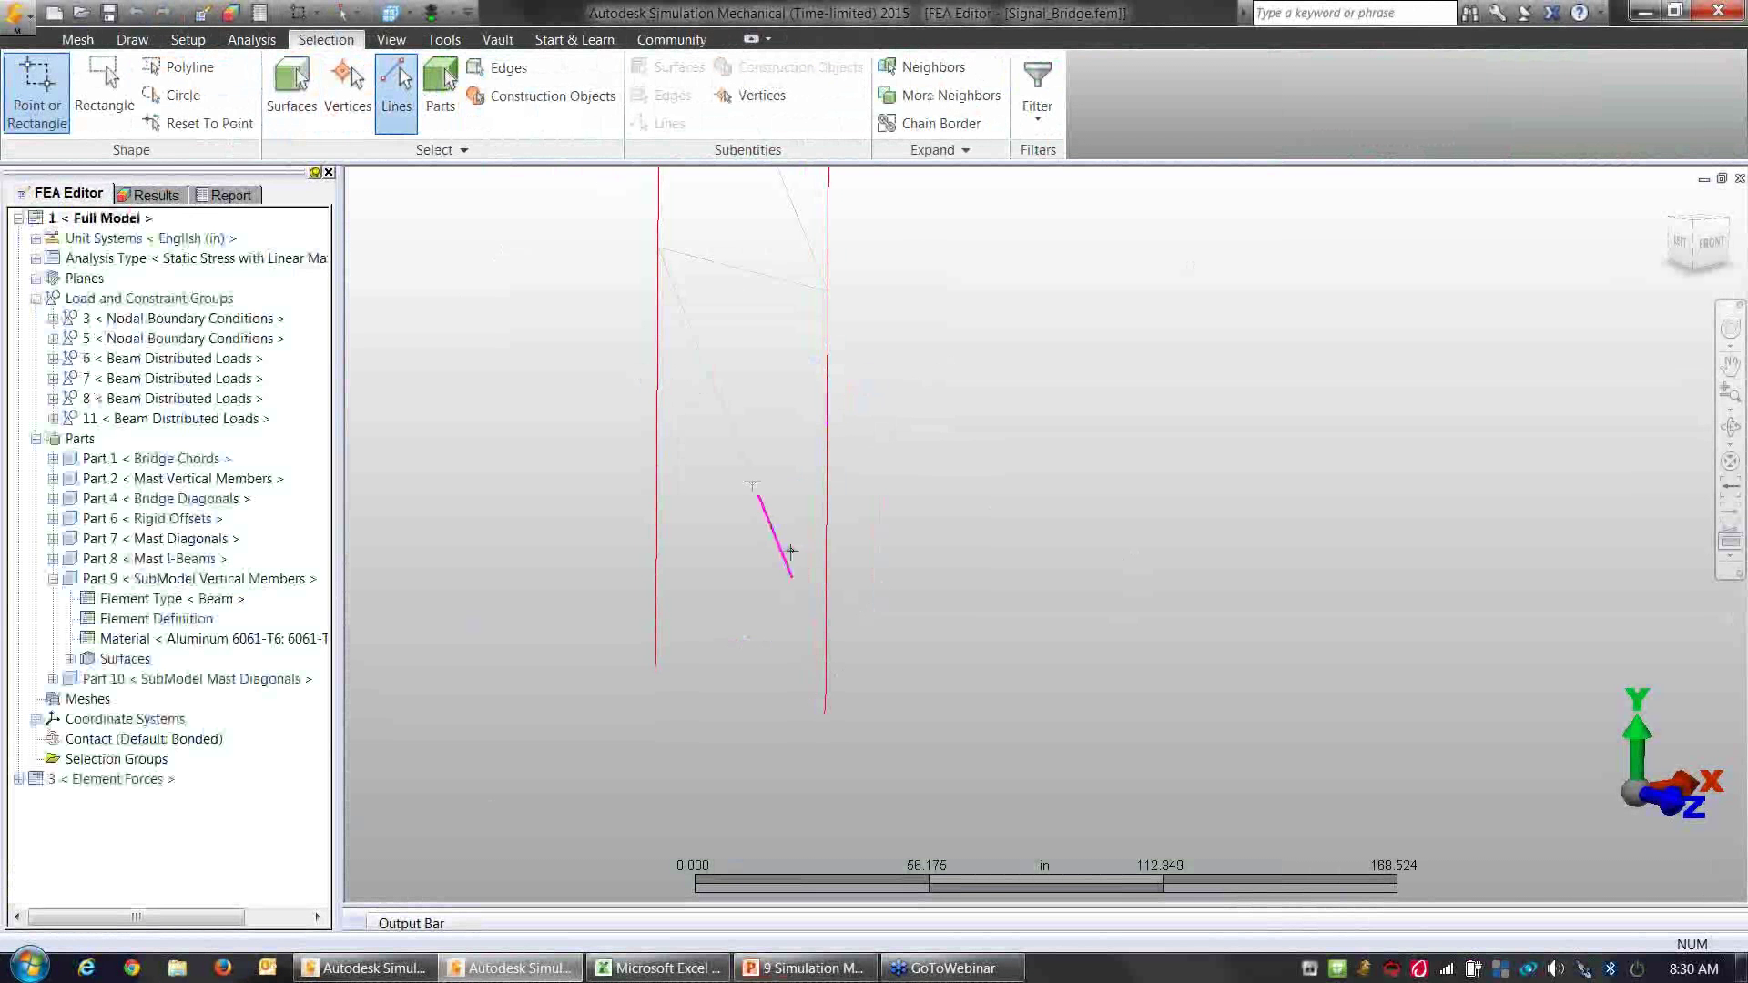
pyautogui.click(729, 424)
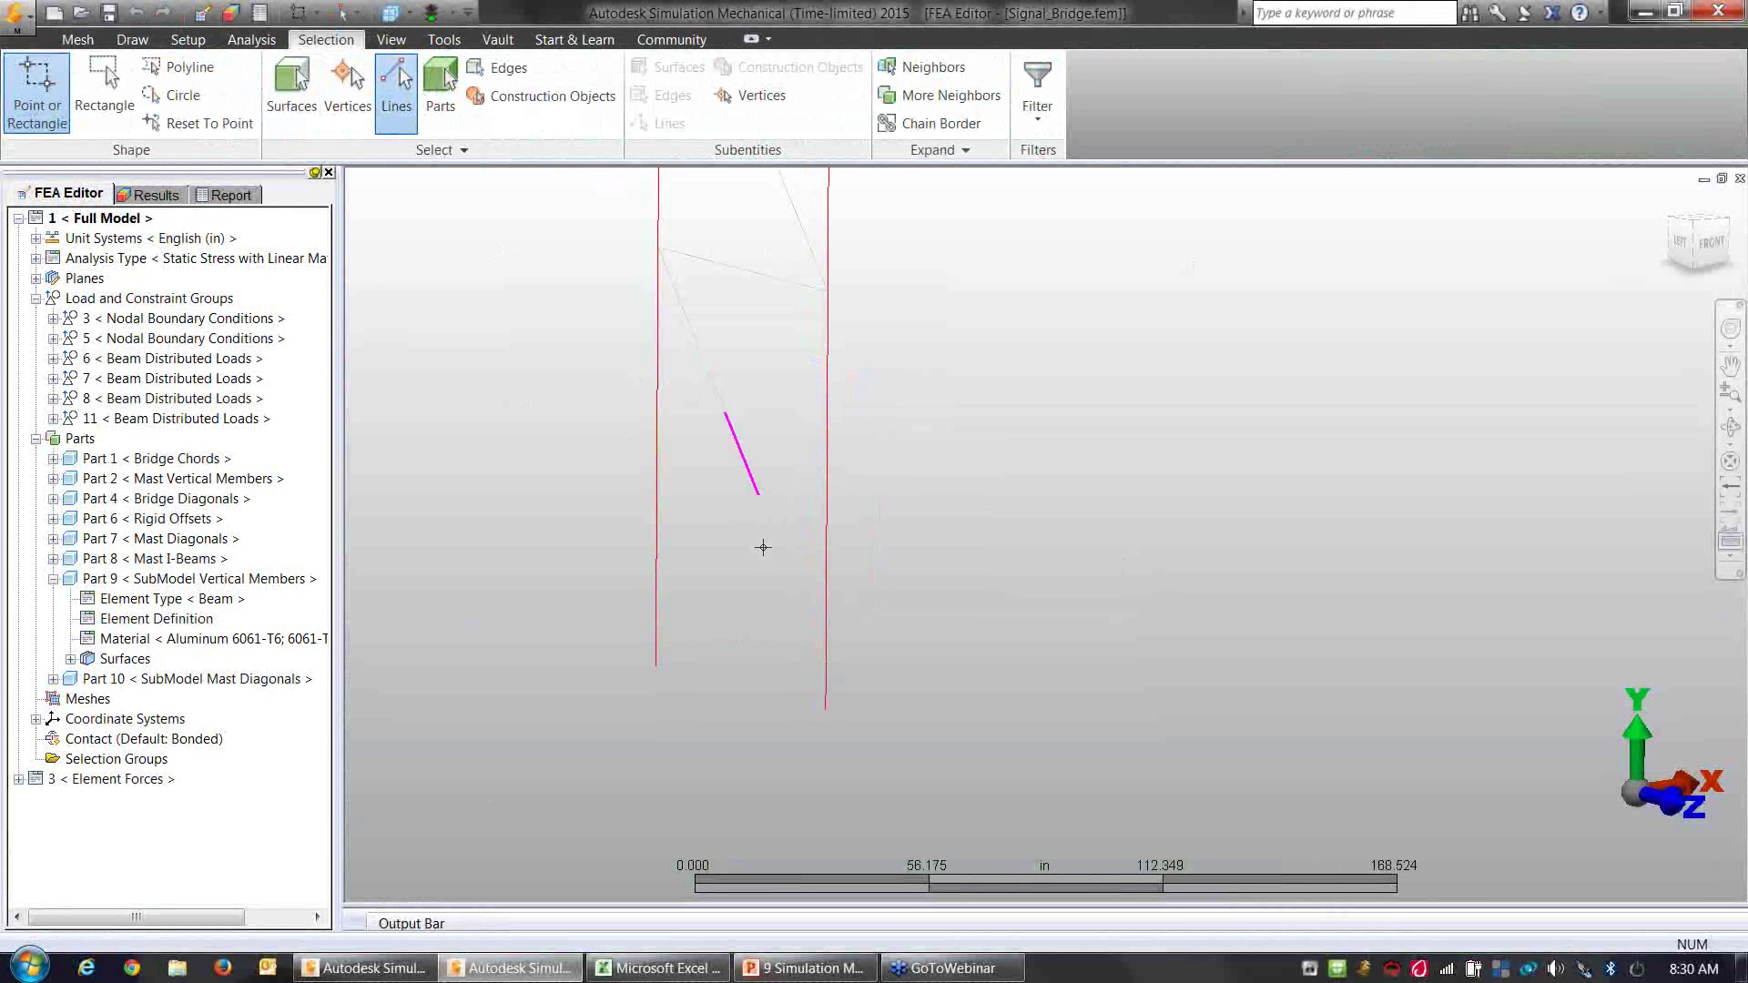
pyautogui.click(811, 618)
pyautogui.scroll(5, 823, 650)
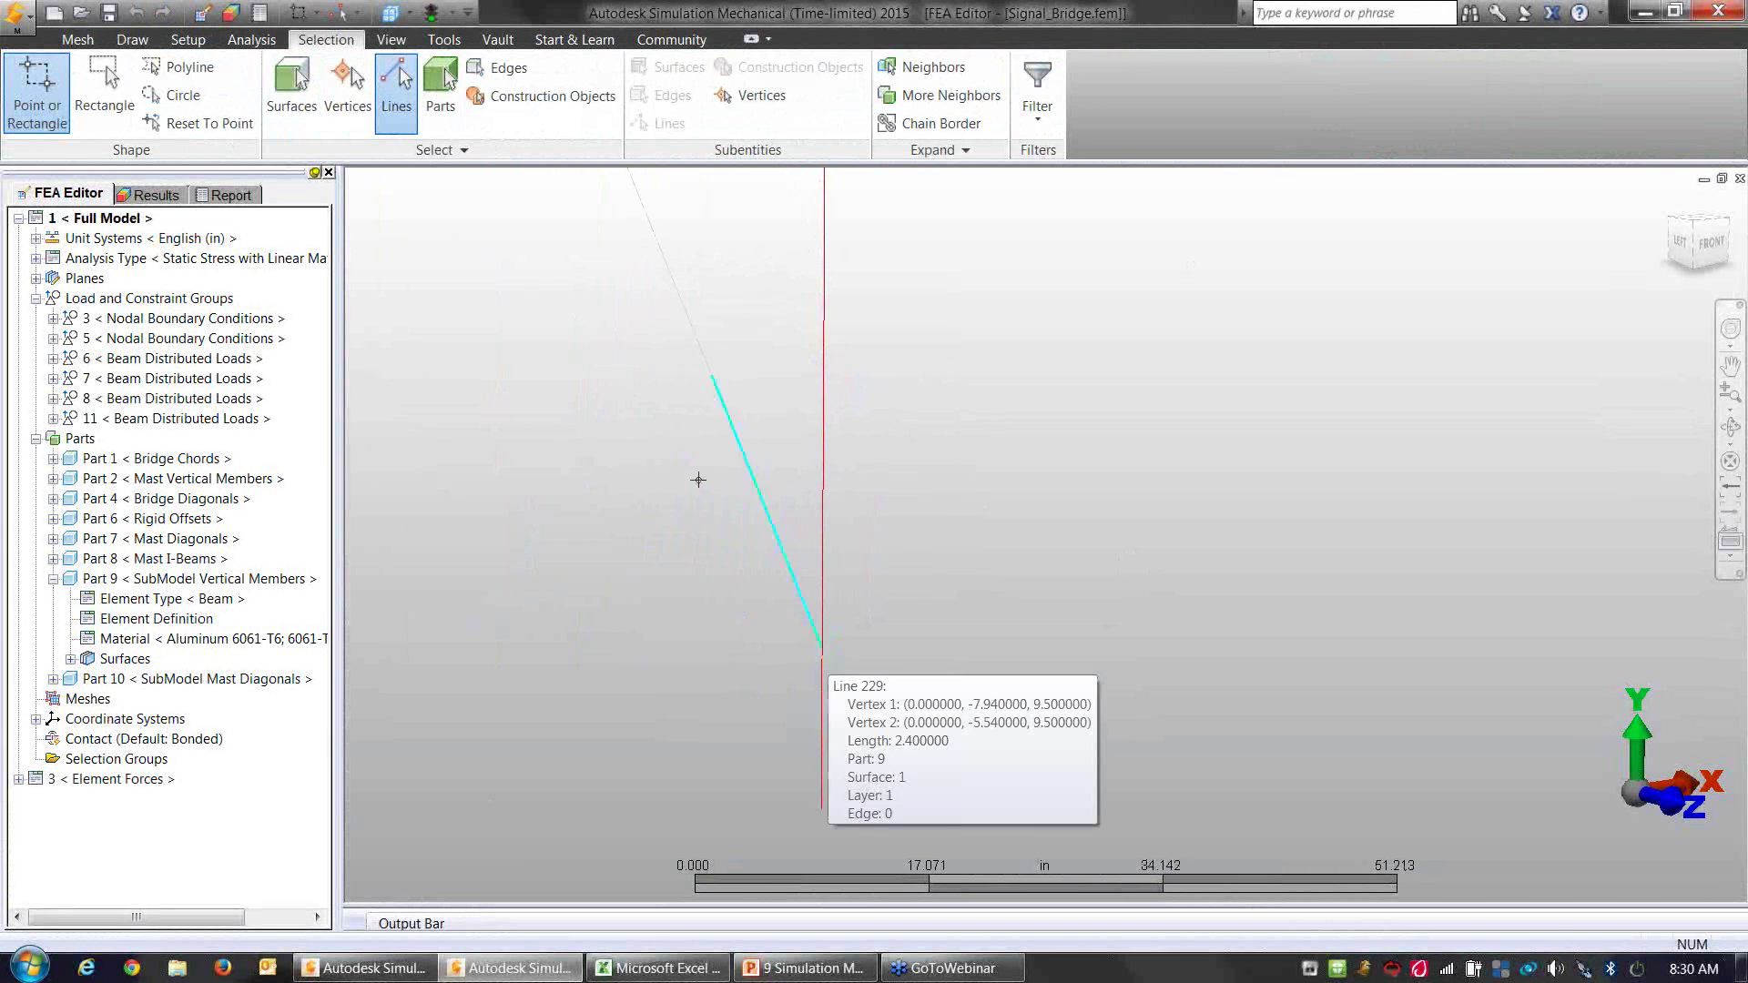
# Step: Turn on the display of the Element Axis 1 arrows for the beam elements
pyautogui.click(391, 39)
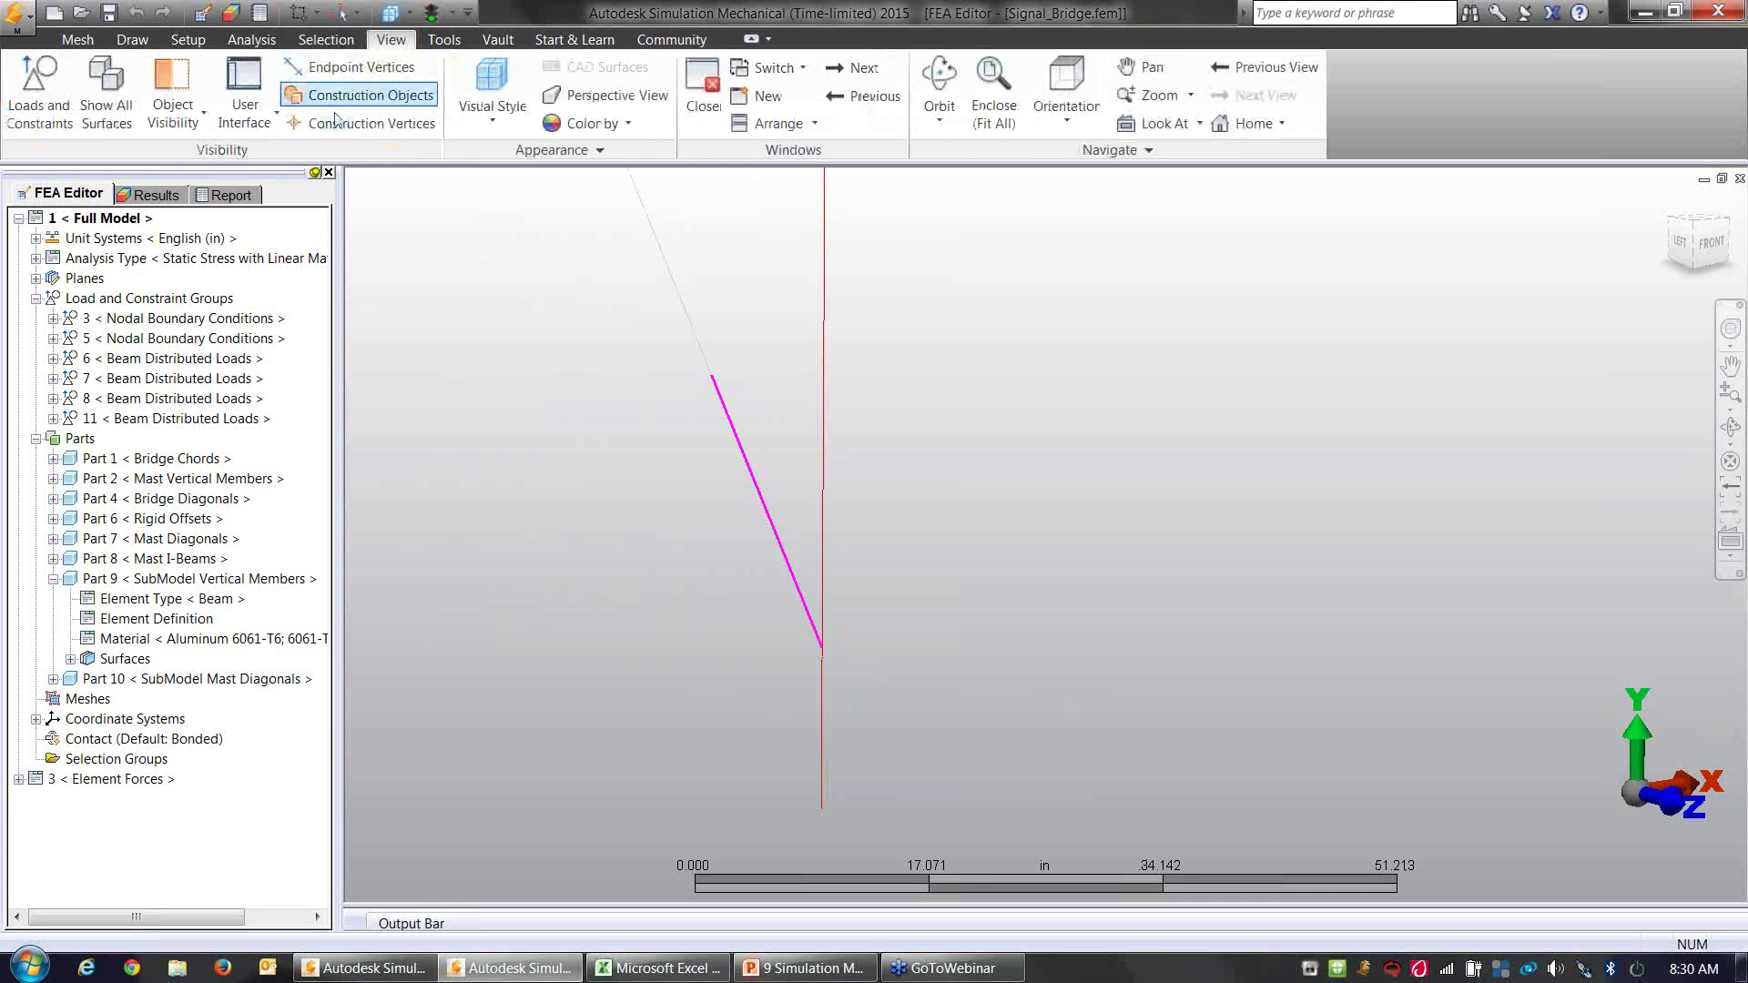
pyautogui.click(177, 119)
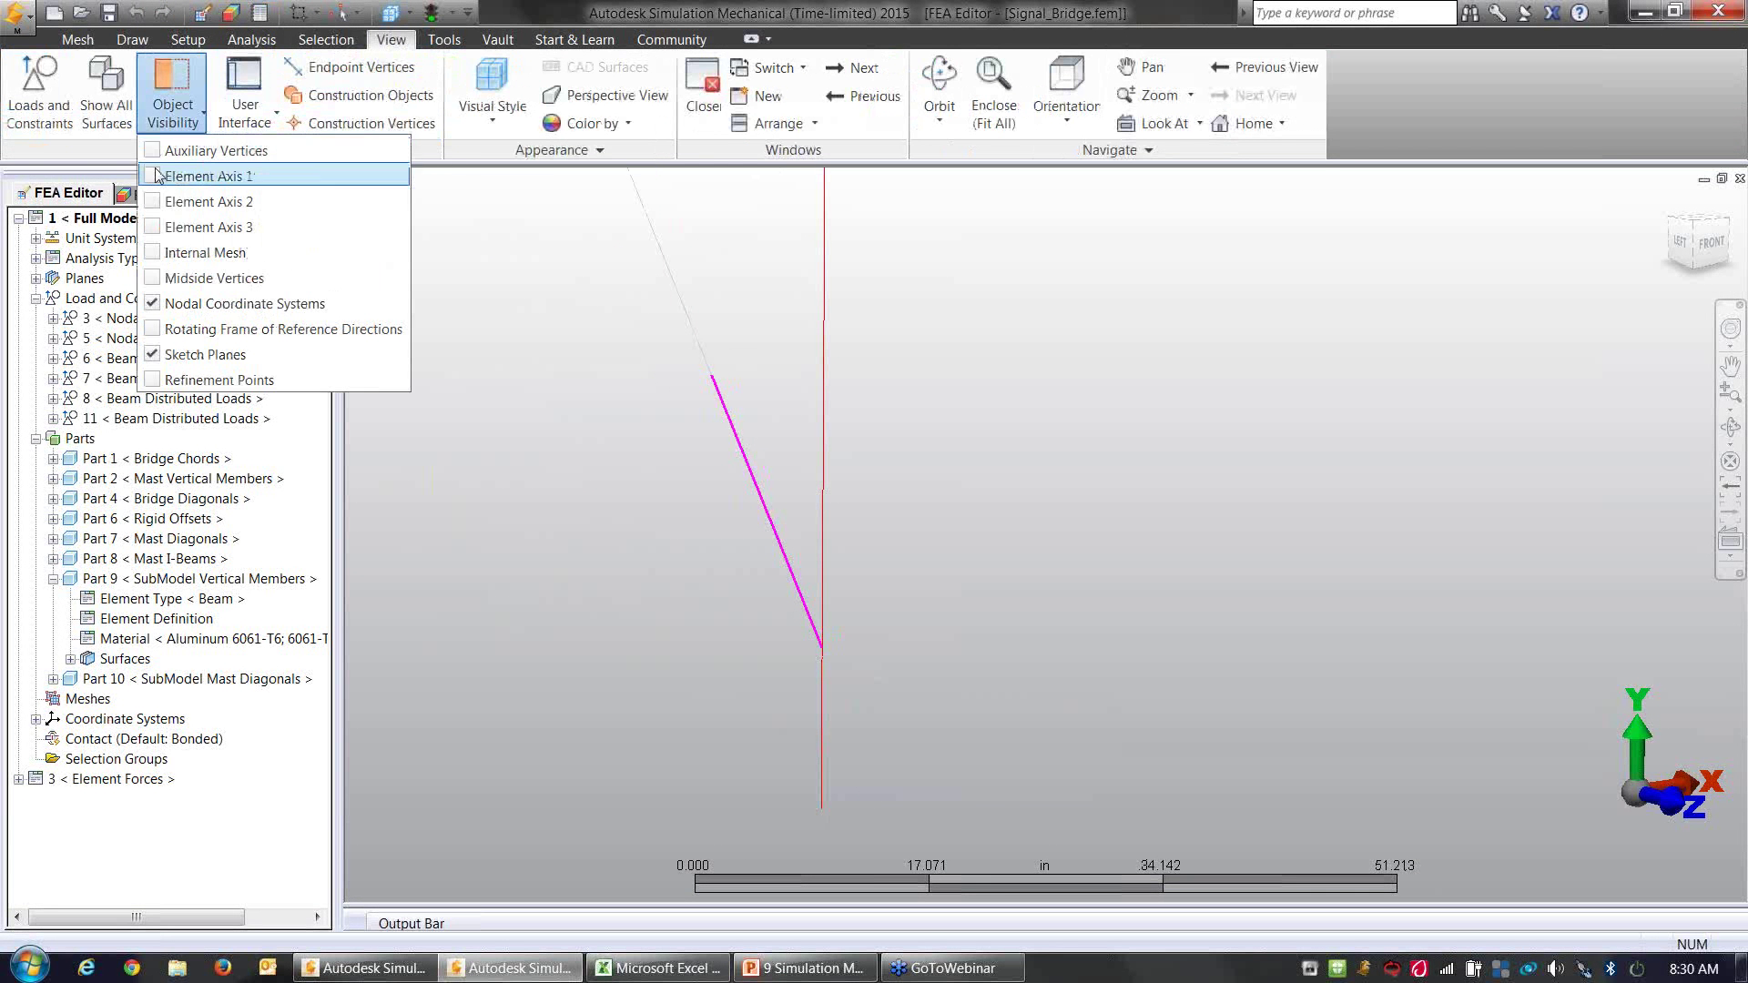
pyautogui.click(153, 177)
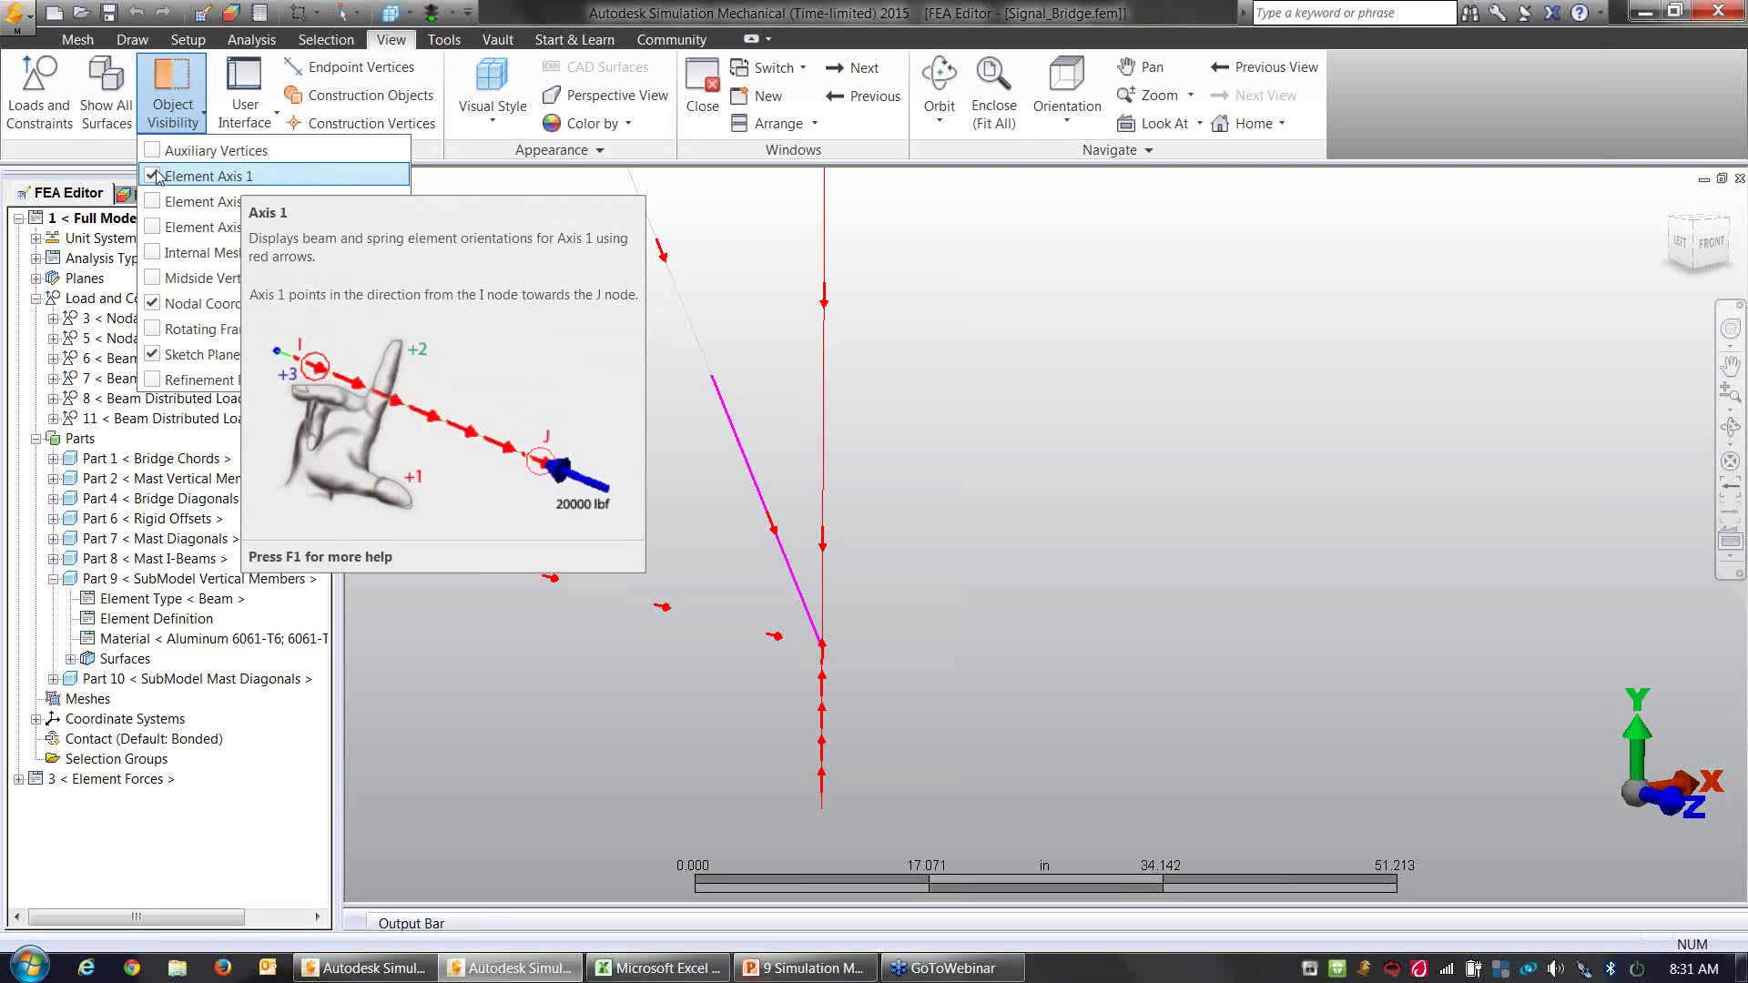
# Step: Add a beam end release to the selected diagonal line, releasing R1 and R2 at the J node
pyautogui.rightClick(952, 375)
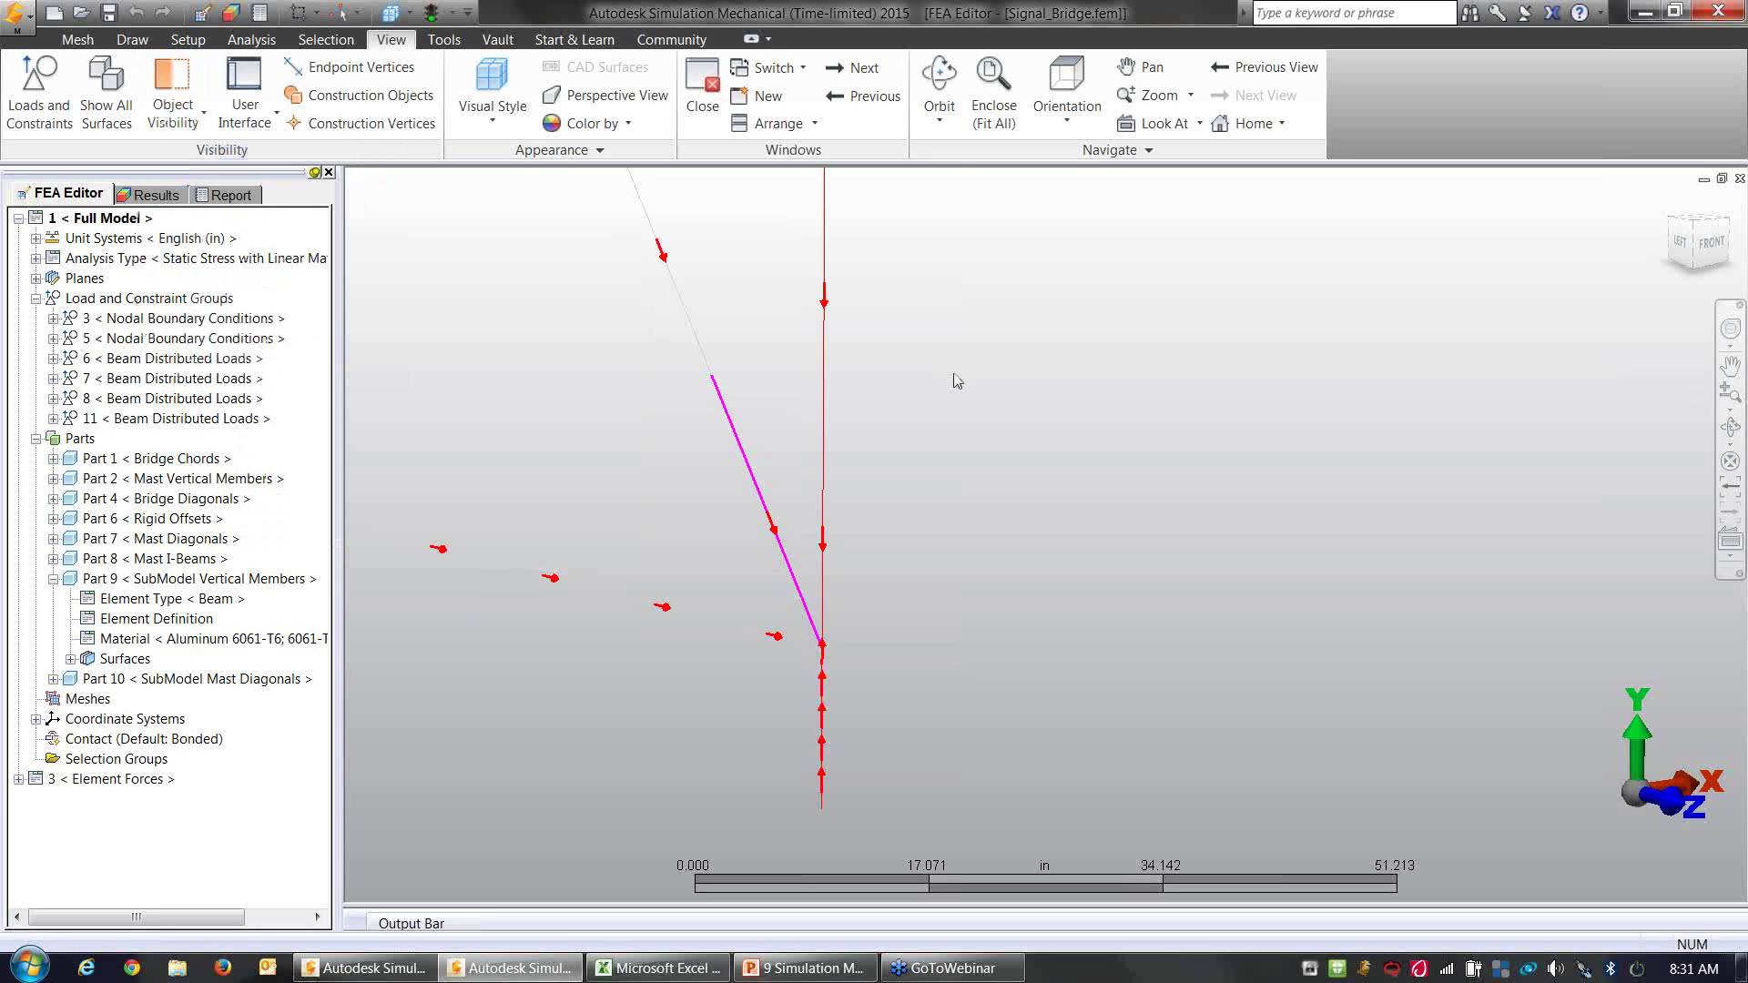
pyautogui.moveTo(1048, 504)
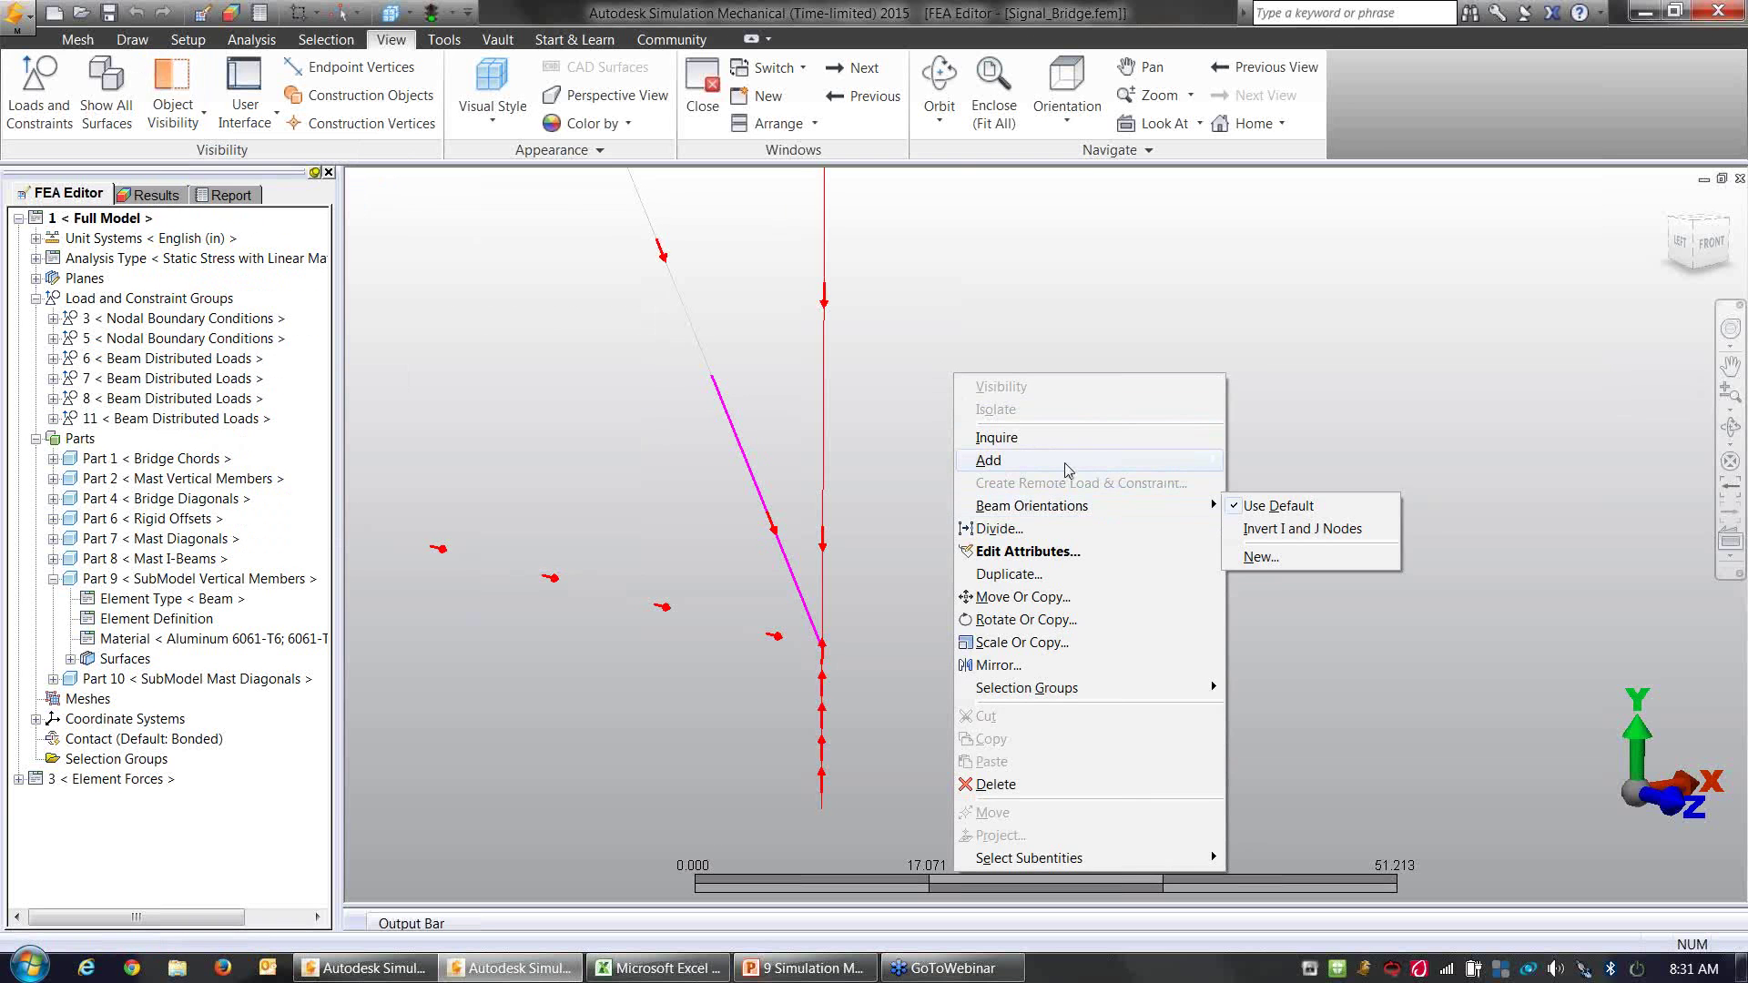
pyautogui.moveTo(1043, 461)
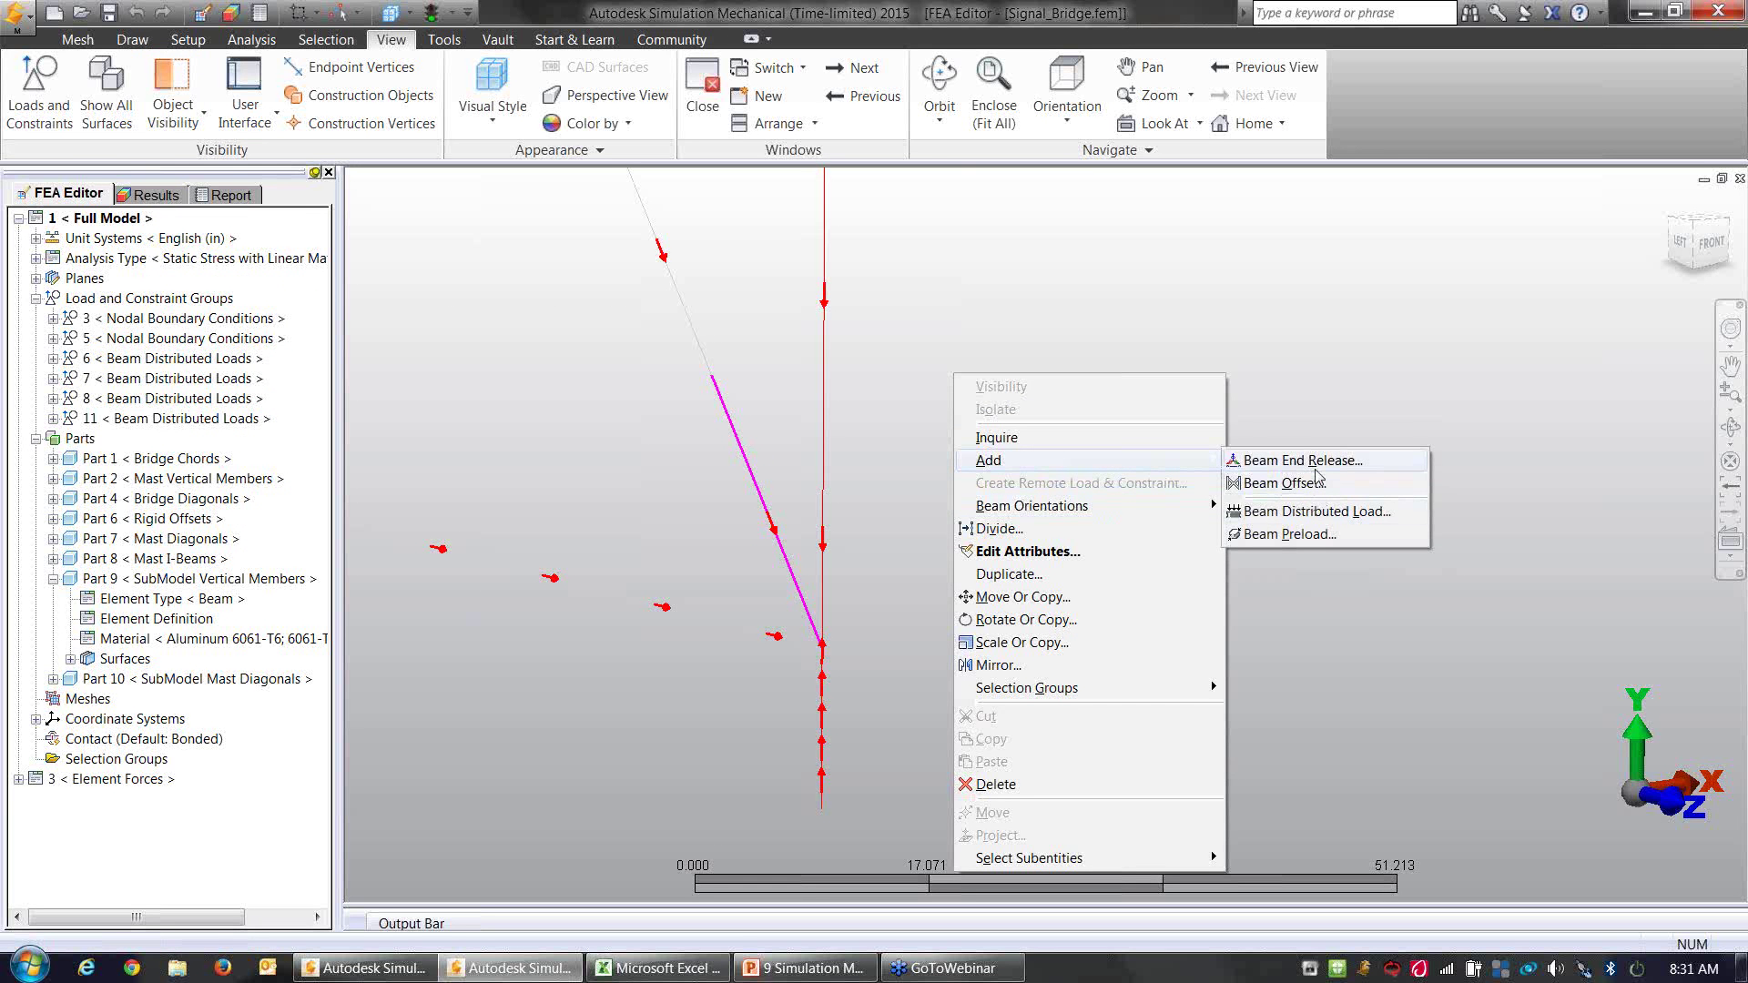
pyautogui.click(1317, 468)
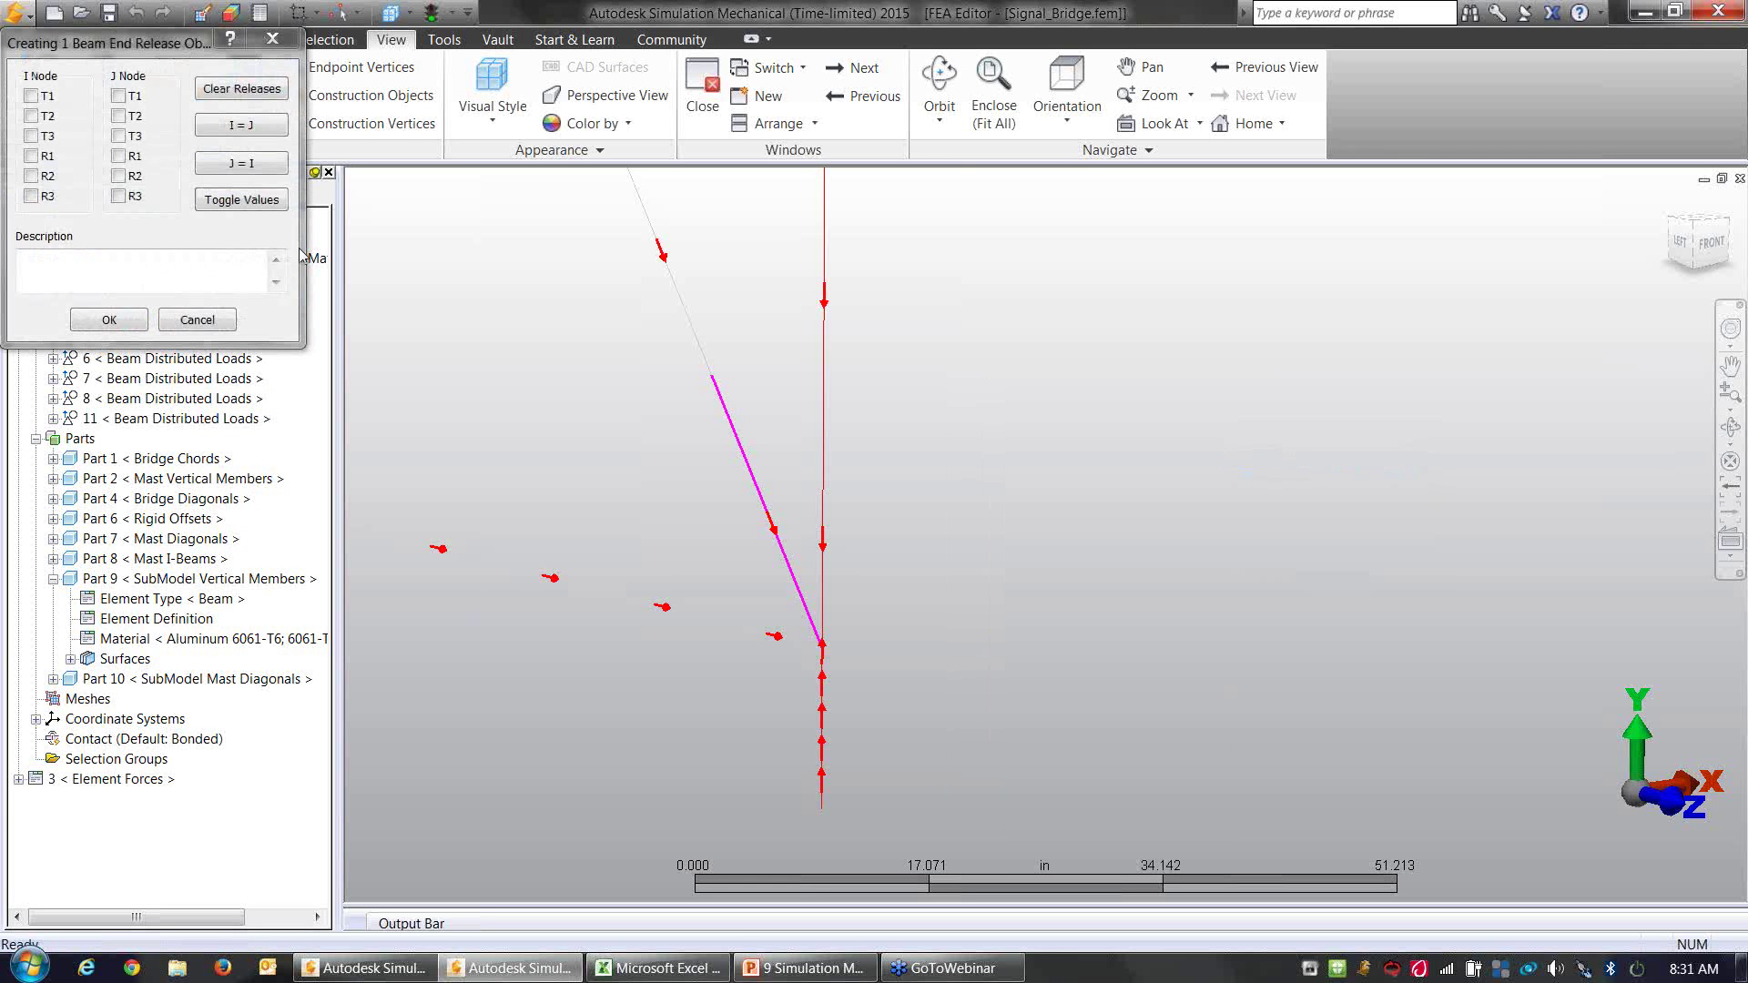
pyautogui.moveTo(165, 50); pyautogui.dragTo(1141, 376)
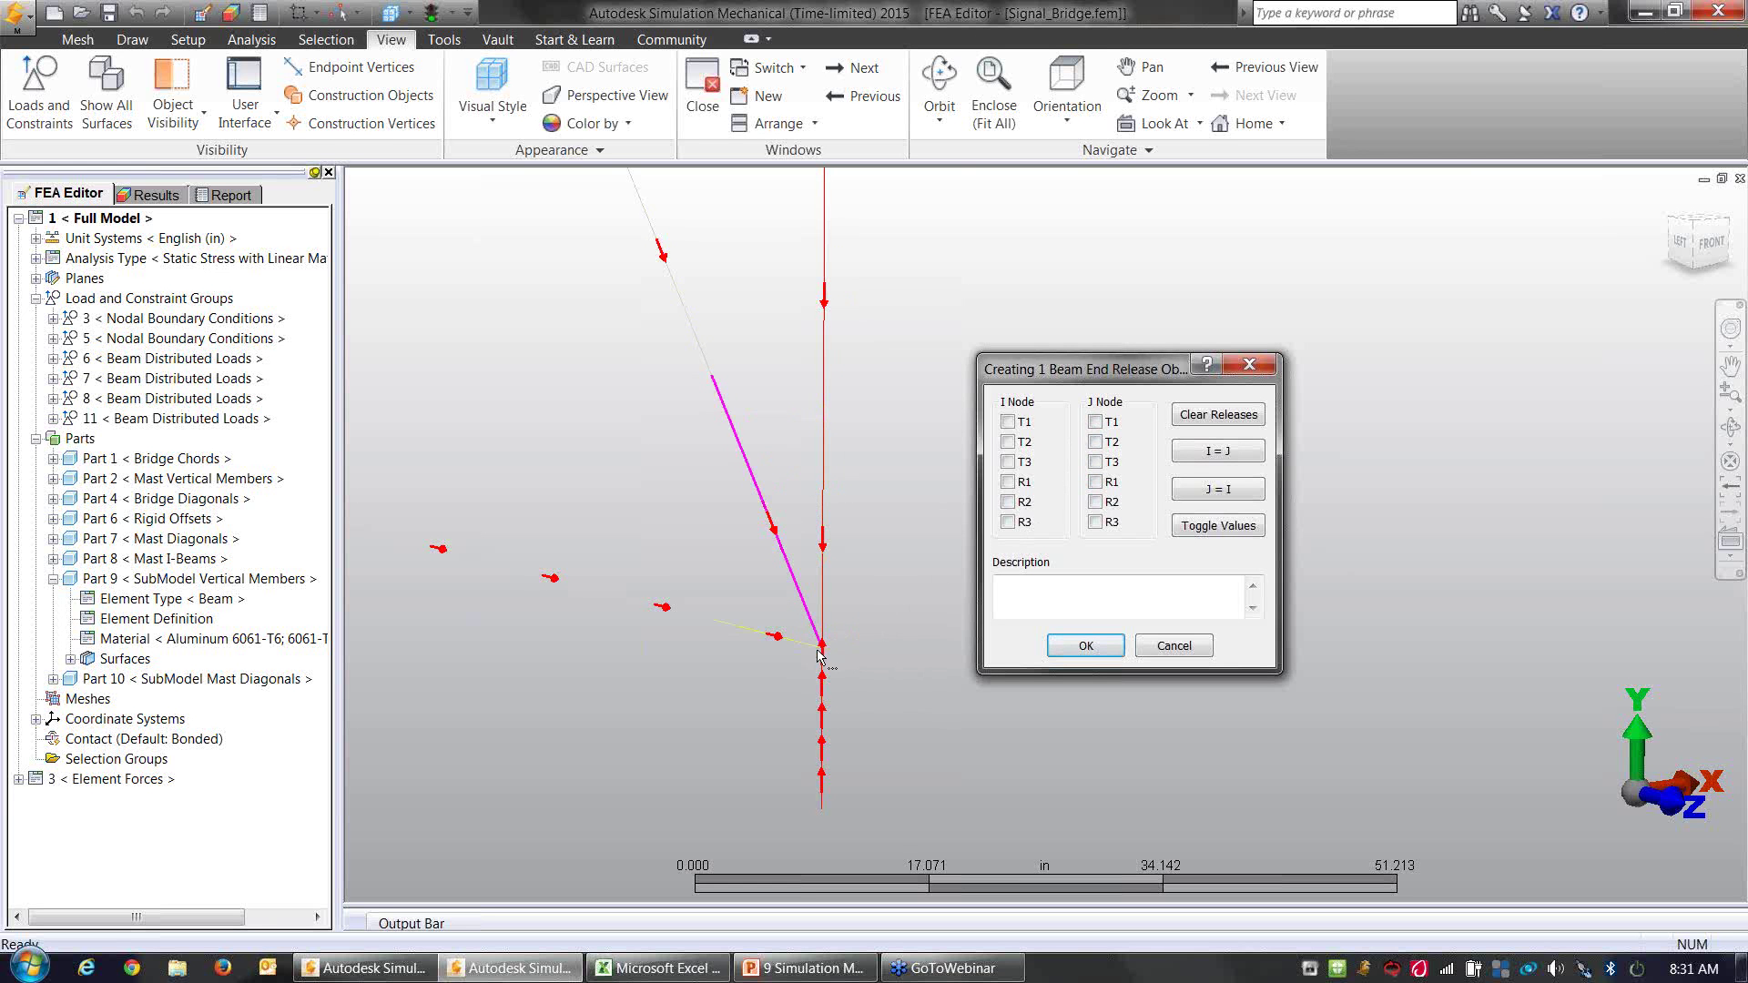
pyautogui.click(1096, 483)
pyautogui.click(1096, 502)
pyautogui.click(1088, 646)
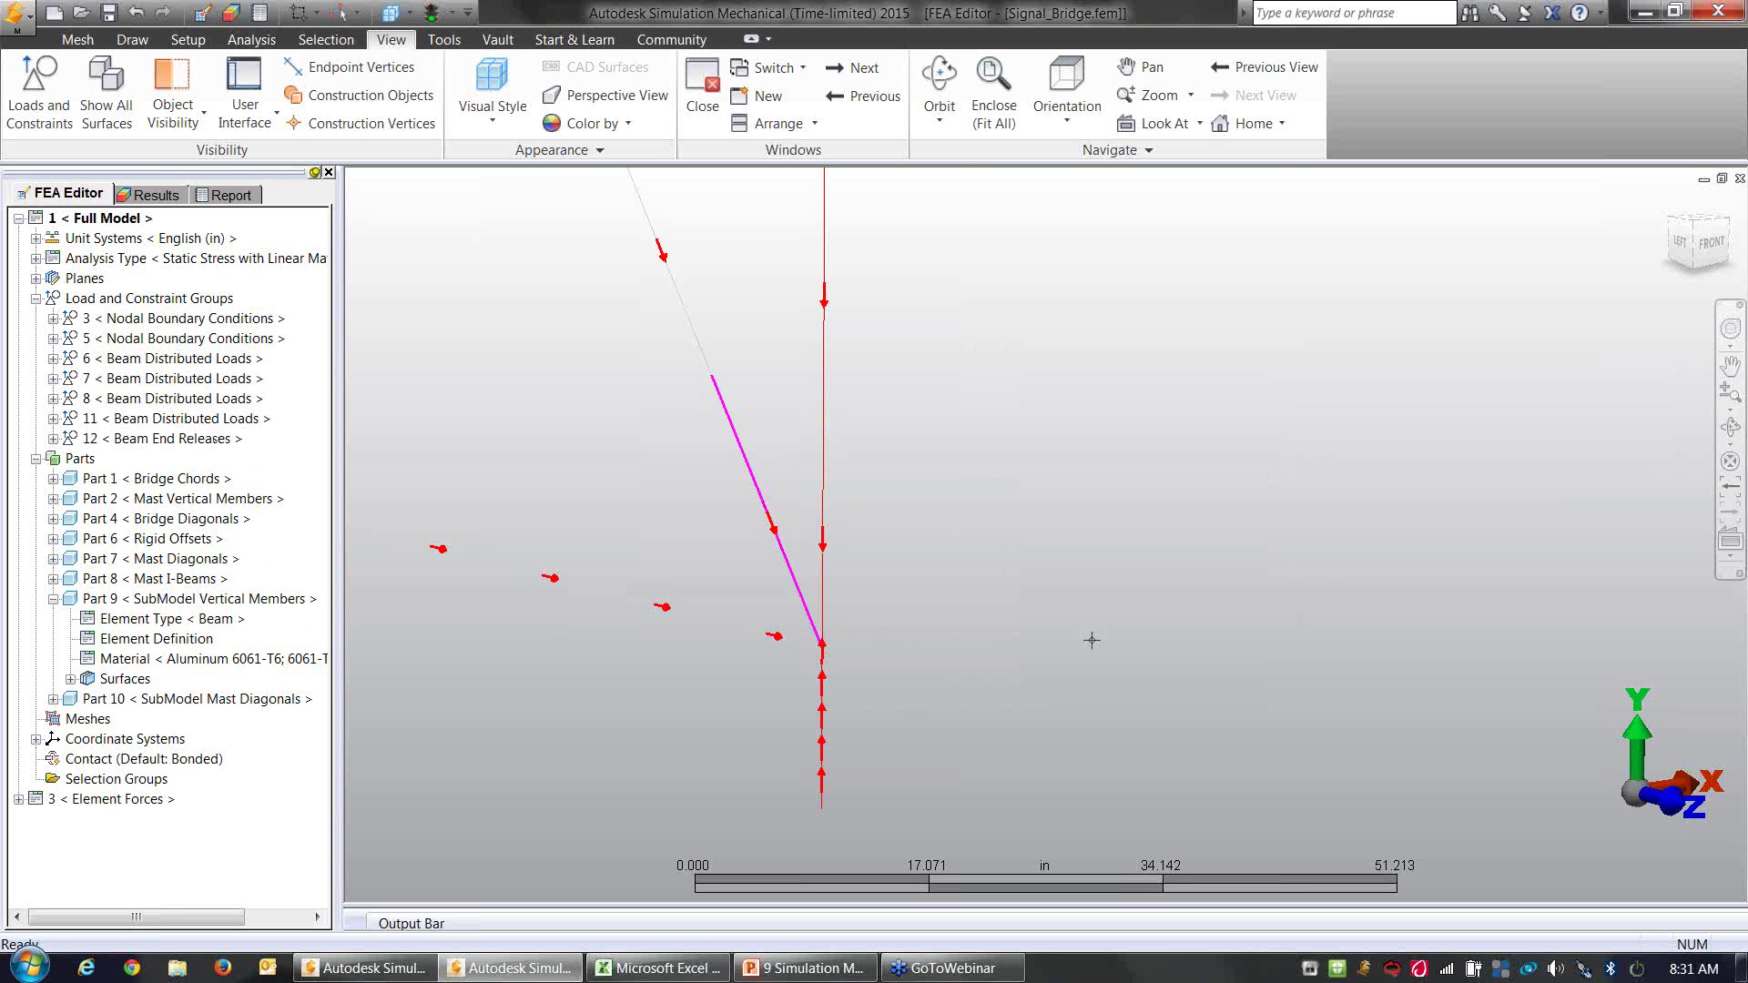
# Step: Turn on the display of loads and constraints and inspect the release symbol on the diagonal beam
pyautogui.click(547, 438)
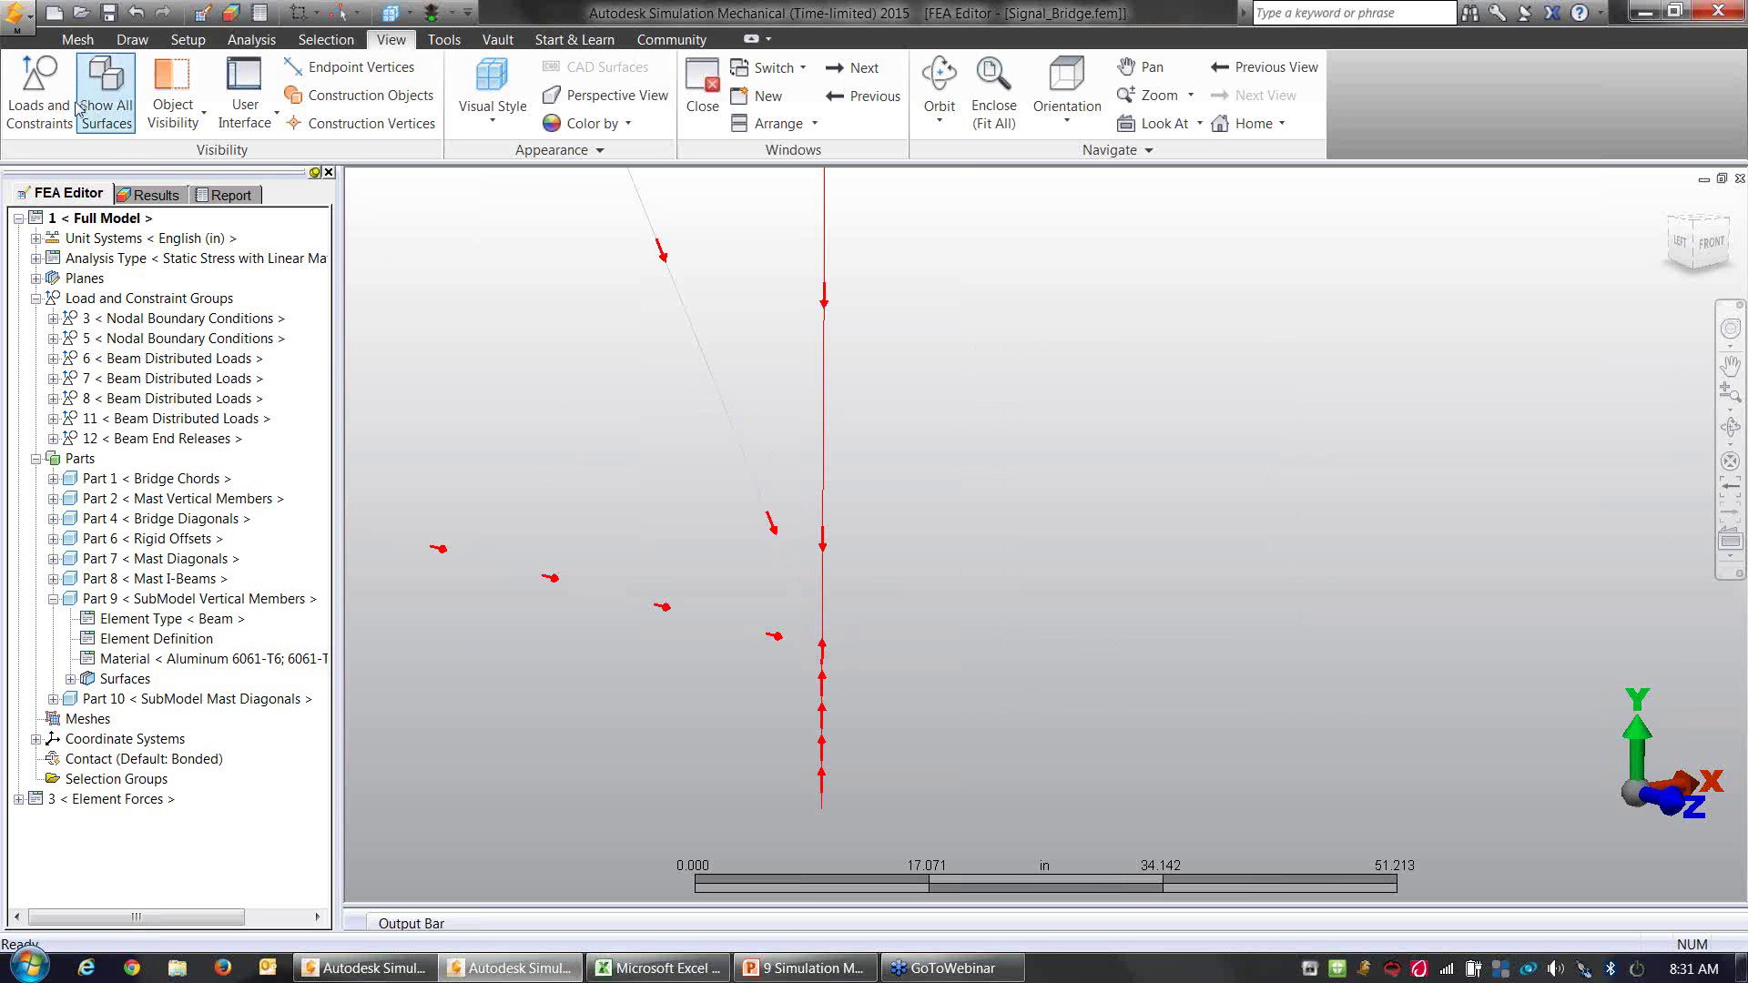
pyautogui.click(38, 91)
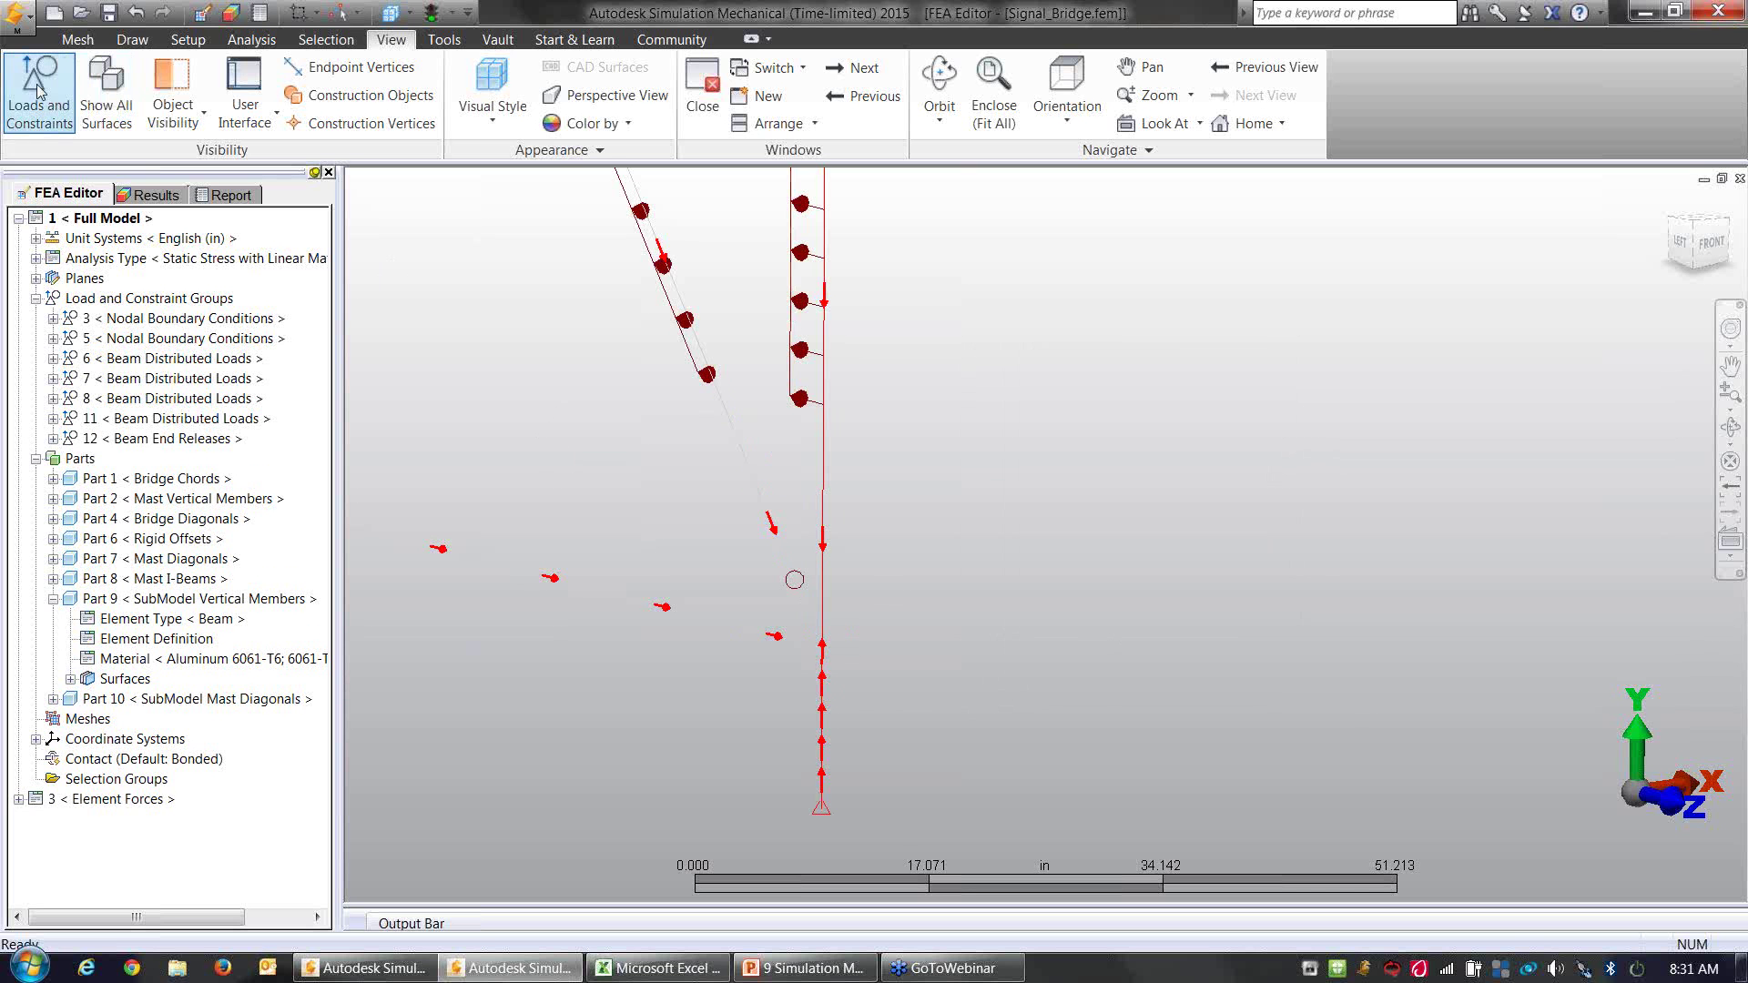
pyautogui.click(778, 577)
pyautogui.moveTo(961, 974)
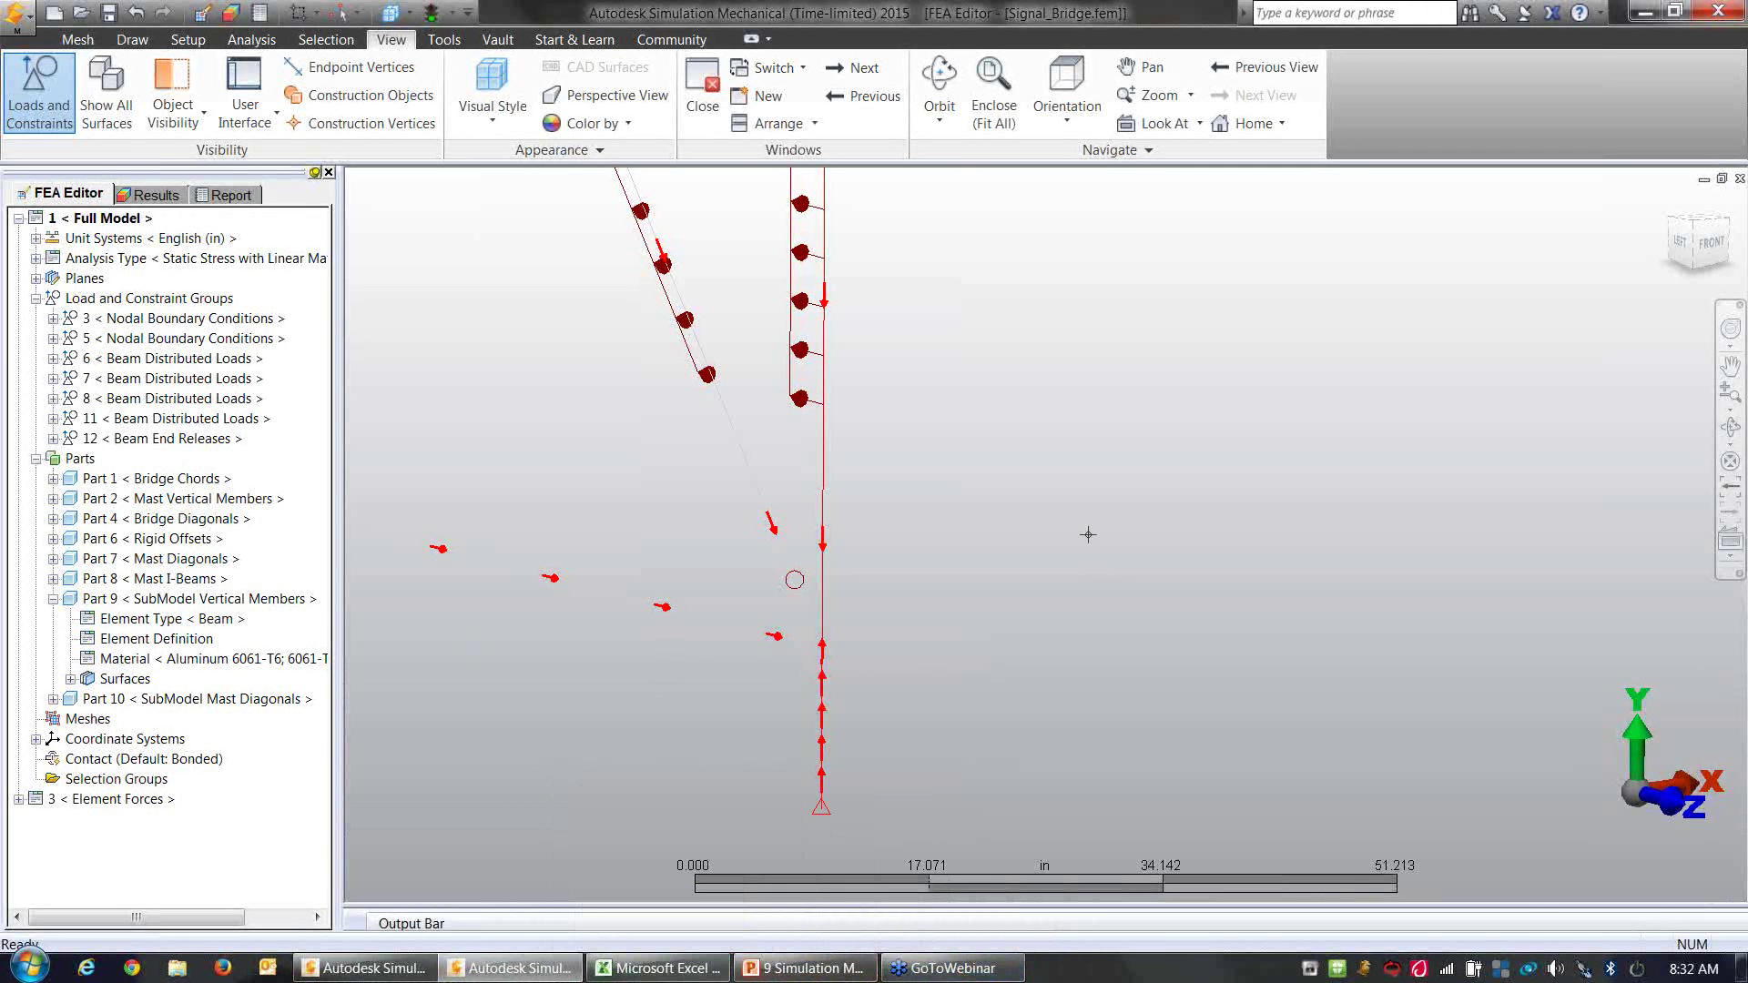
# Step: Delete the Beam End Releases group from the full model's load and constraint groups
pyautogui.click(208, 444)
pyautogui.rightClick(207, 445)
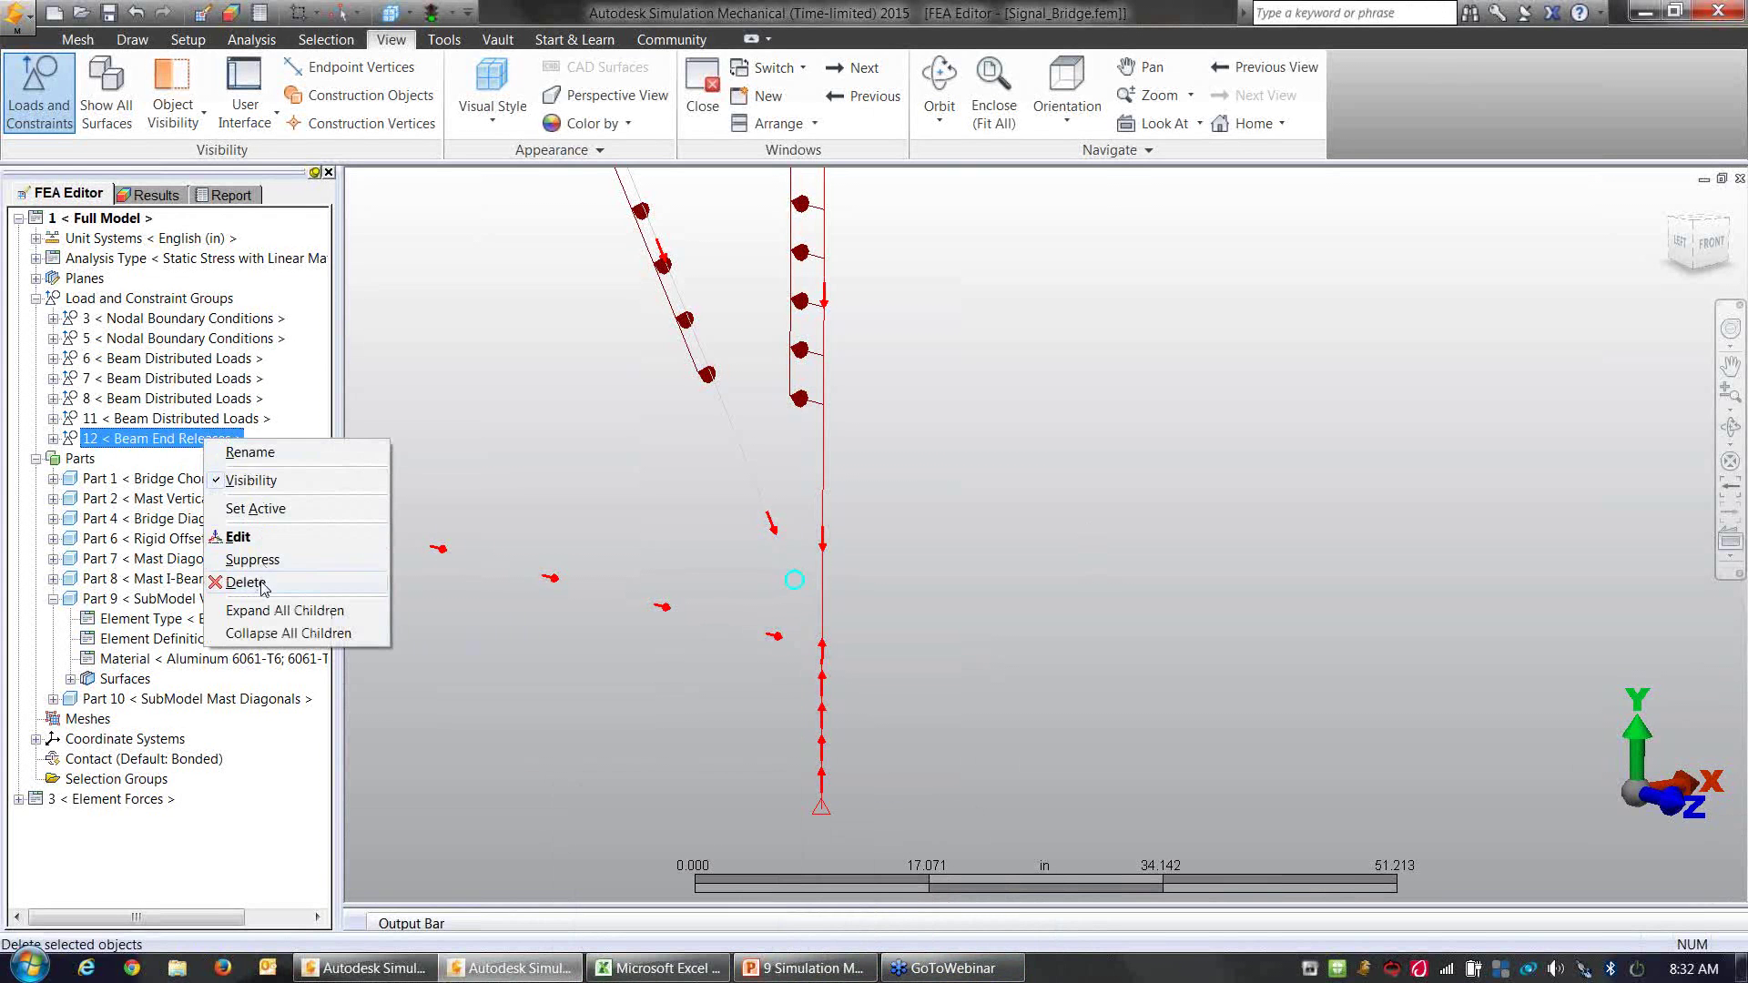
pyautogui.click(246, 582)
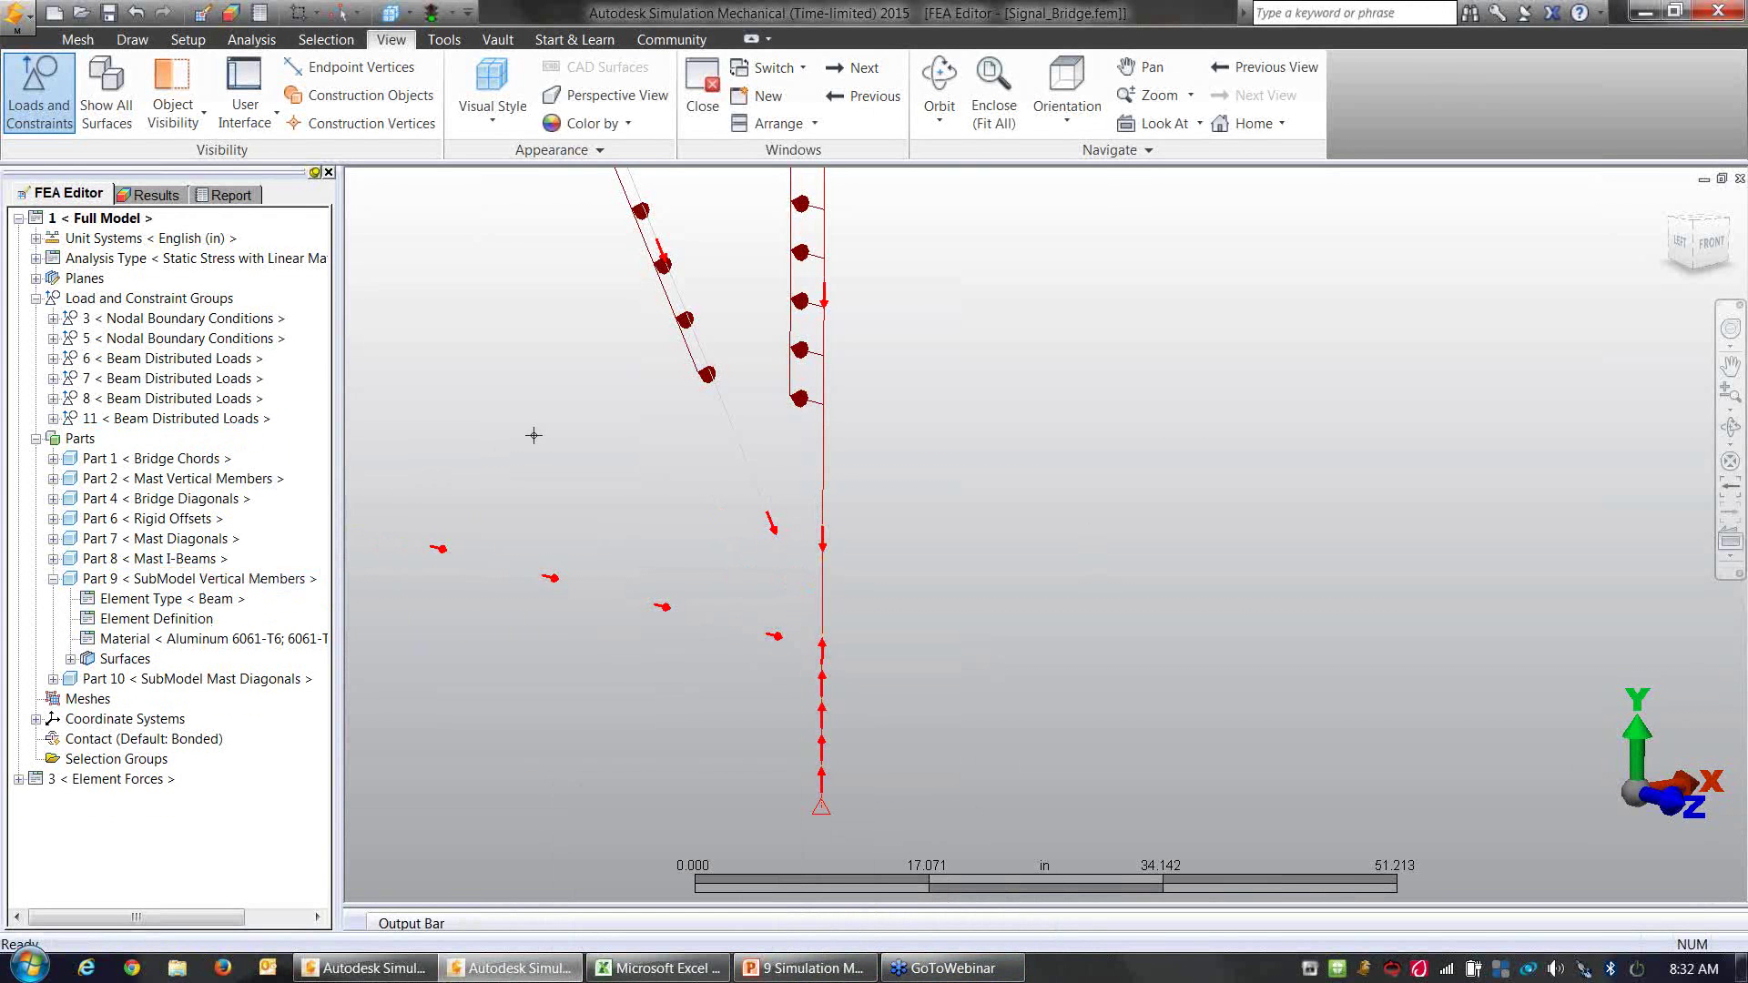
# Step: Switch back to the PowerPoint webinar presentation and start the slide show at slide 11
pyautogui.scroll(-3, 539, 418)
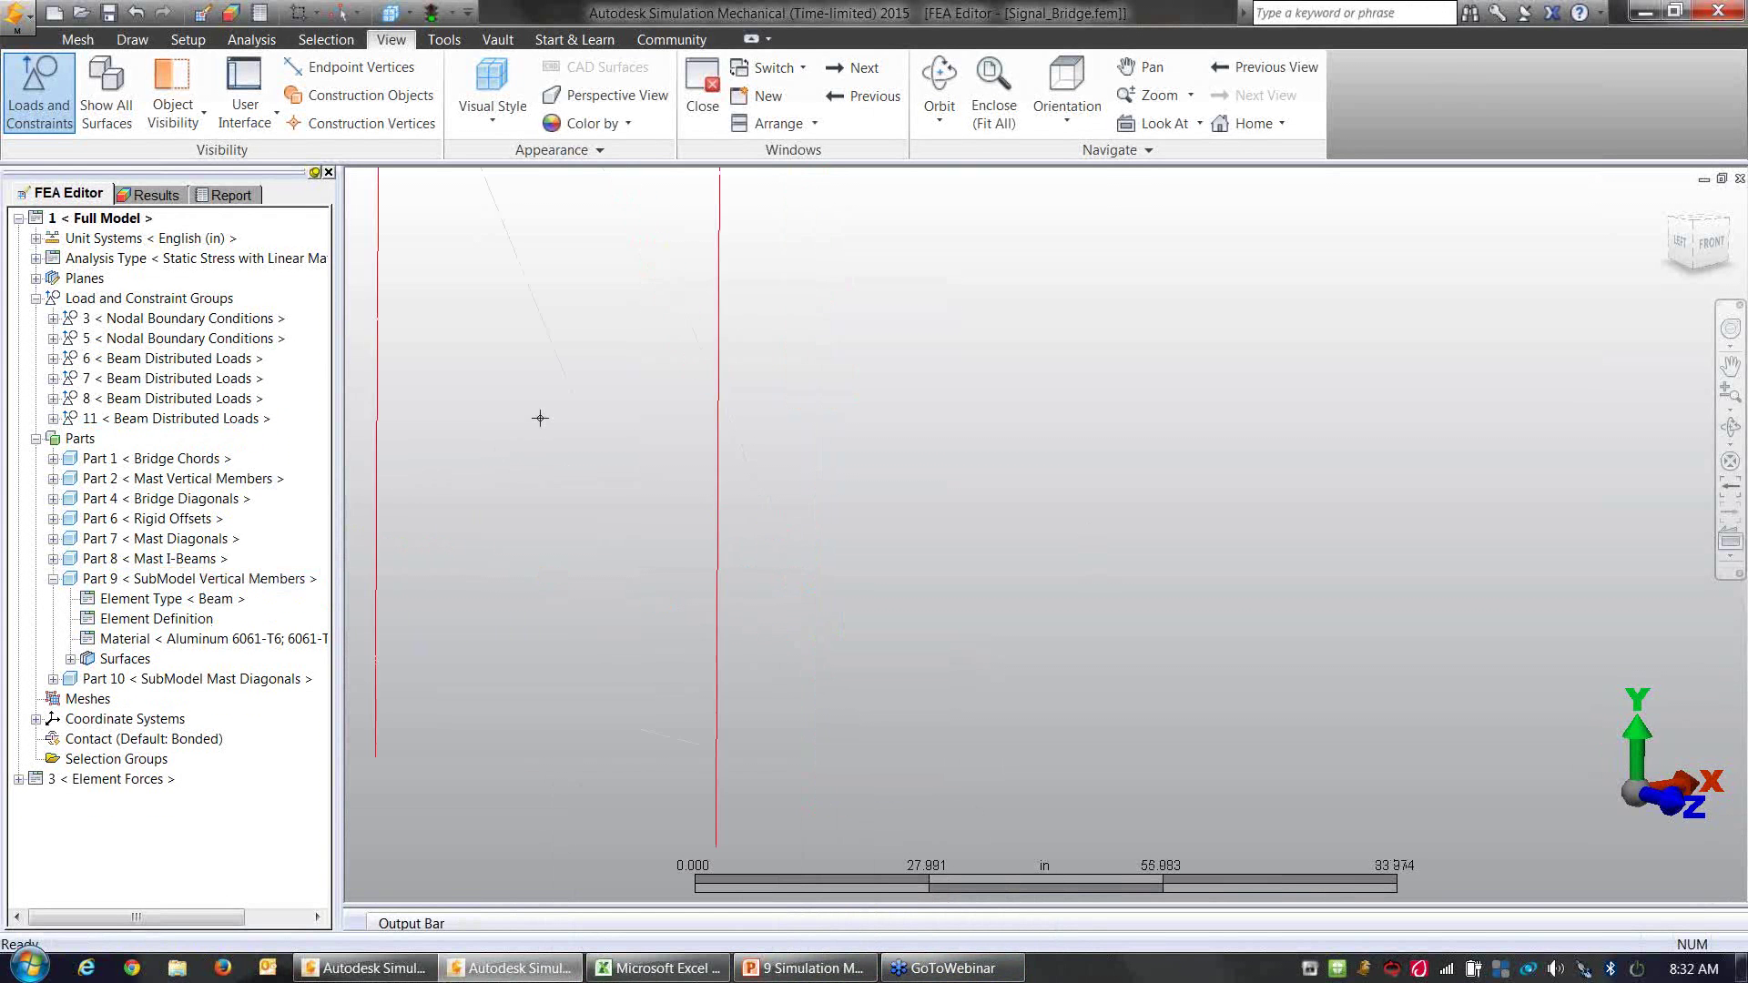
pyautogui.scroll(-5, 539, 418)
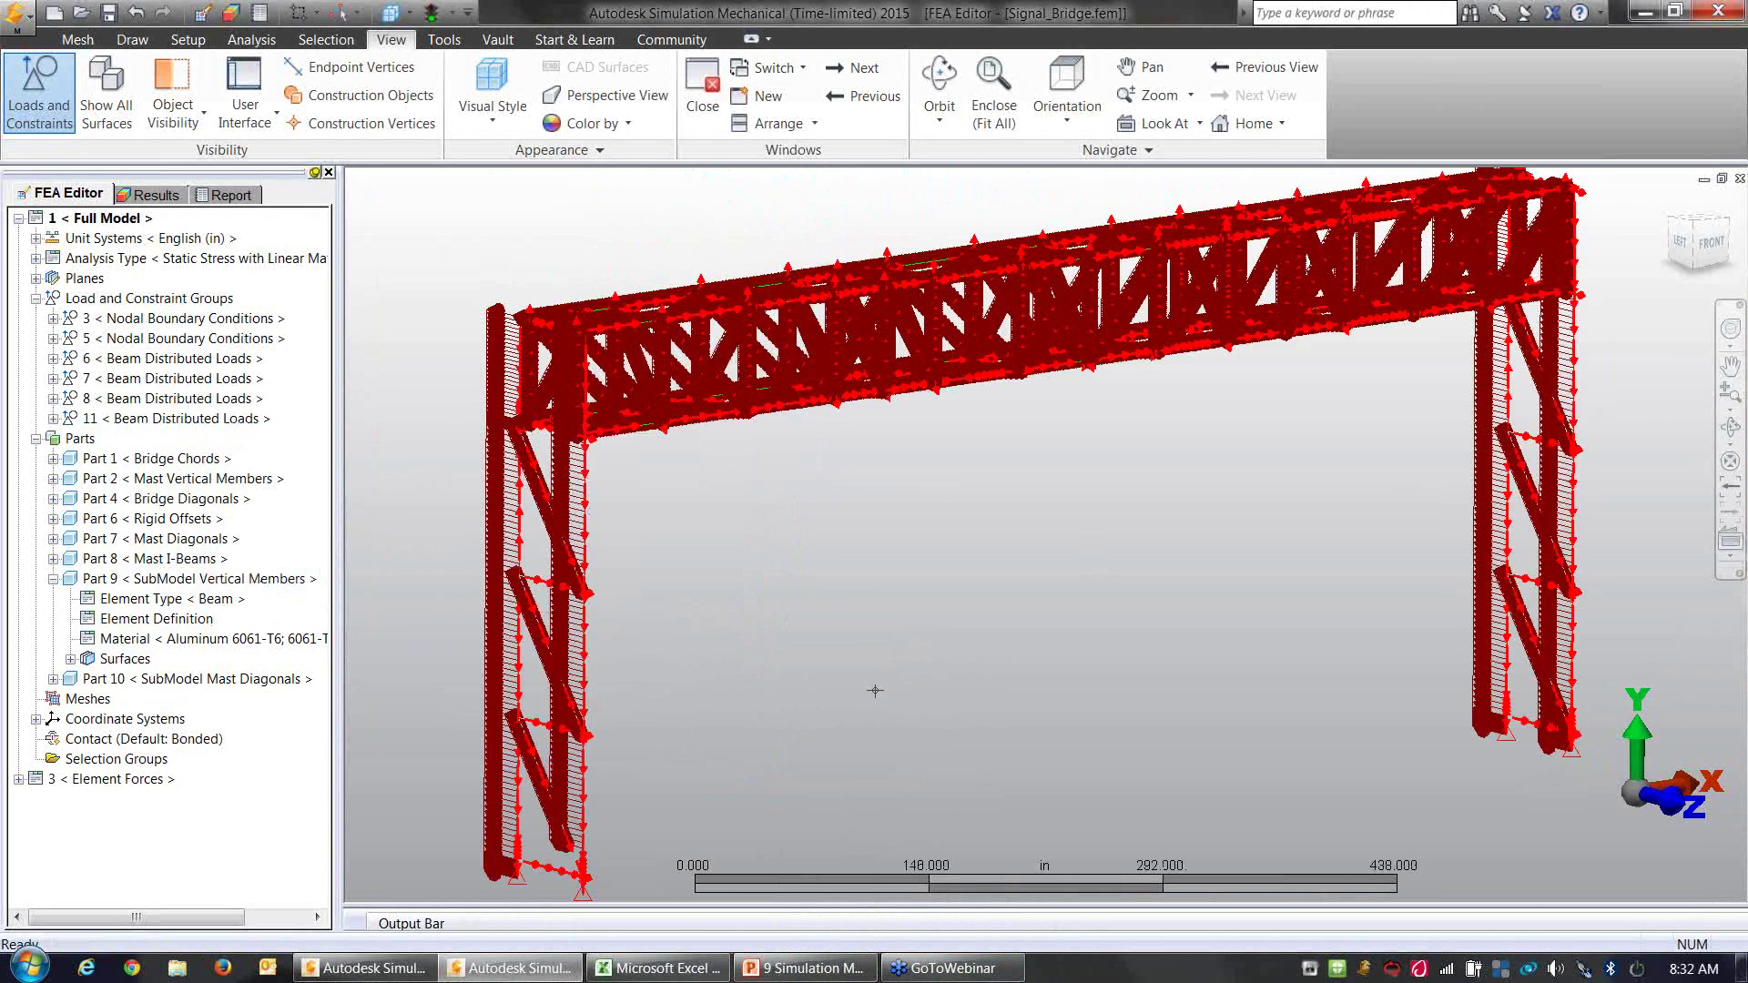
pyautogui.click(789, 972)
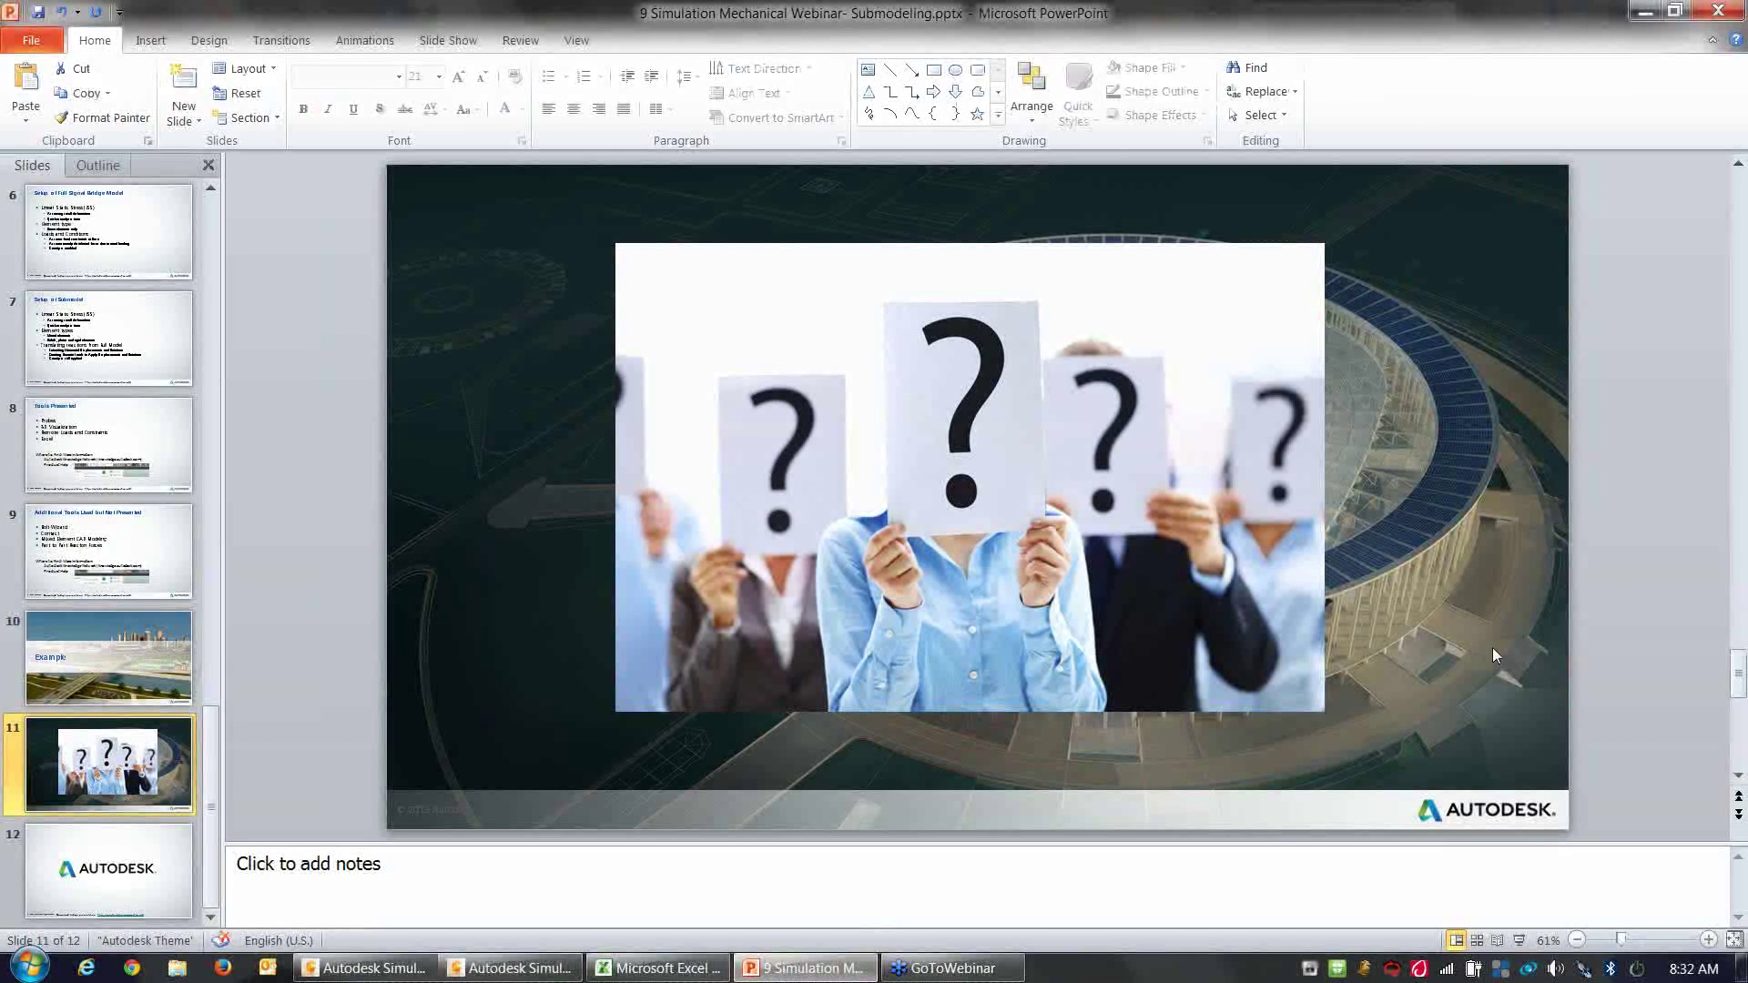
pyautogui.click(1519, 941)
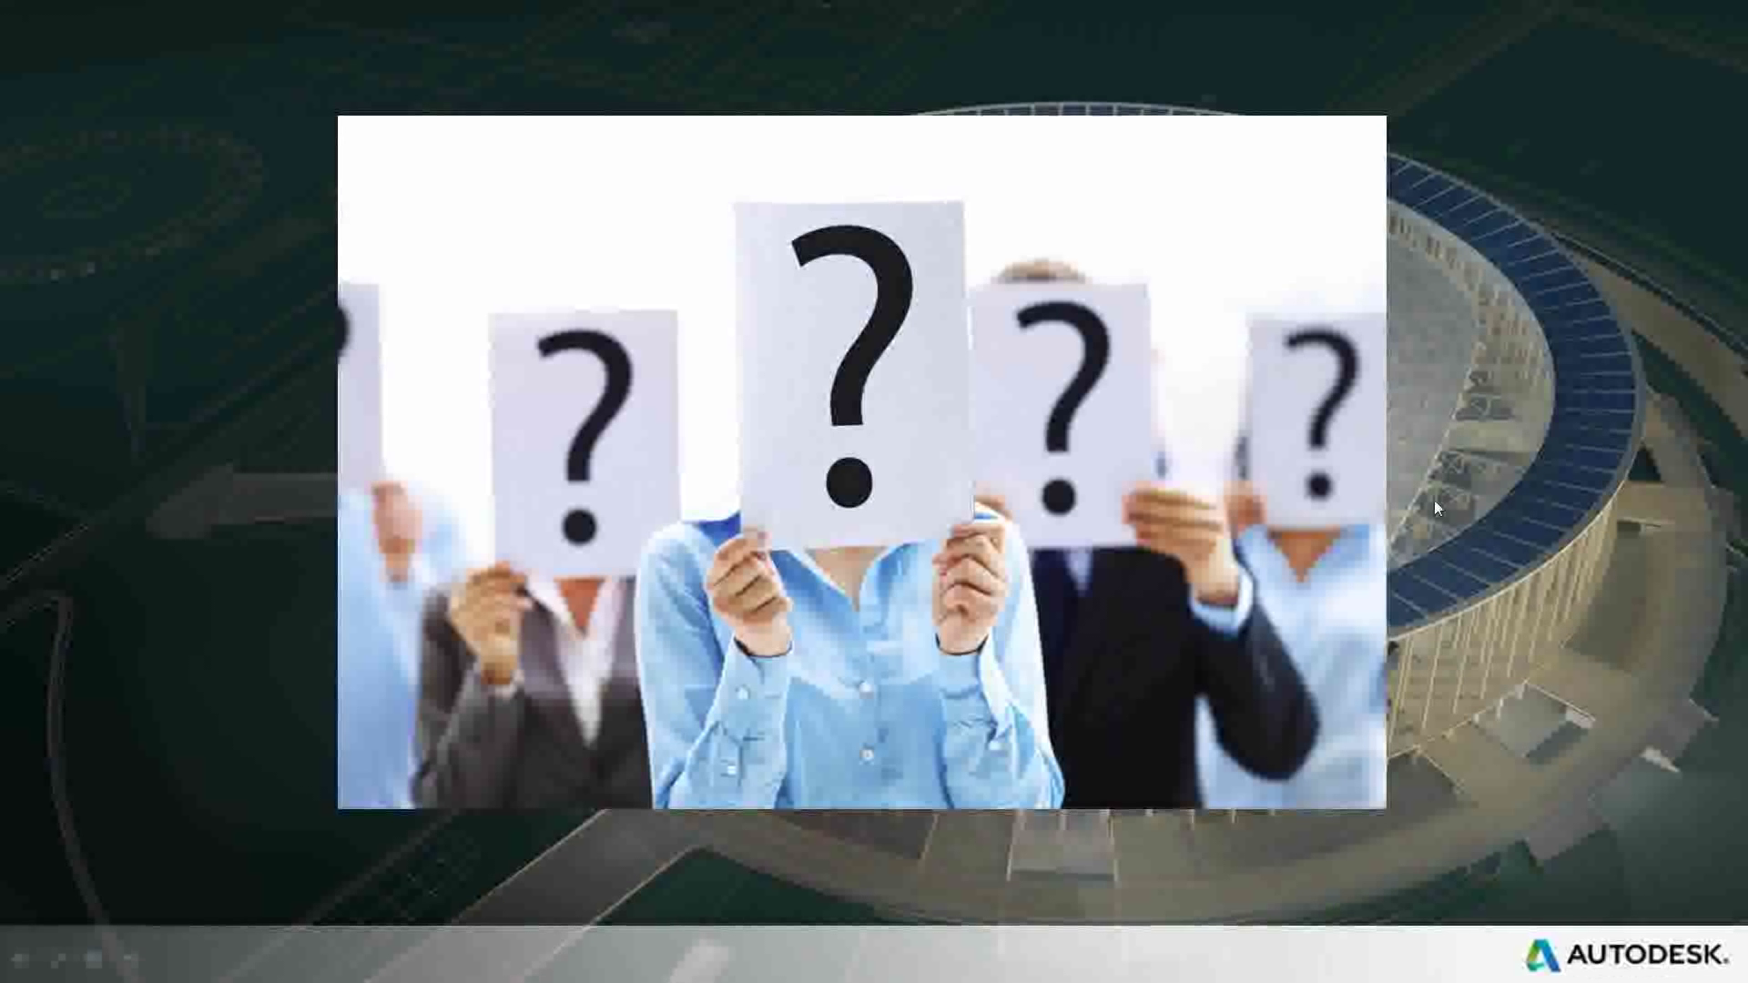